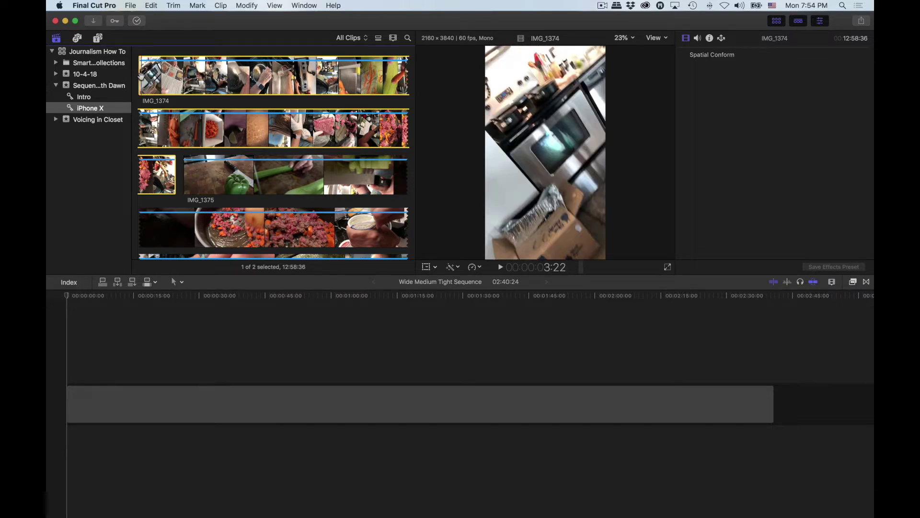
Step: Select about 33 seconds at the start of IMG_1374 and connect that range above the gap near the beginning of the timeline
drag(141, 76, 165, 76)
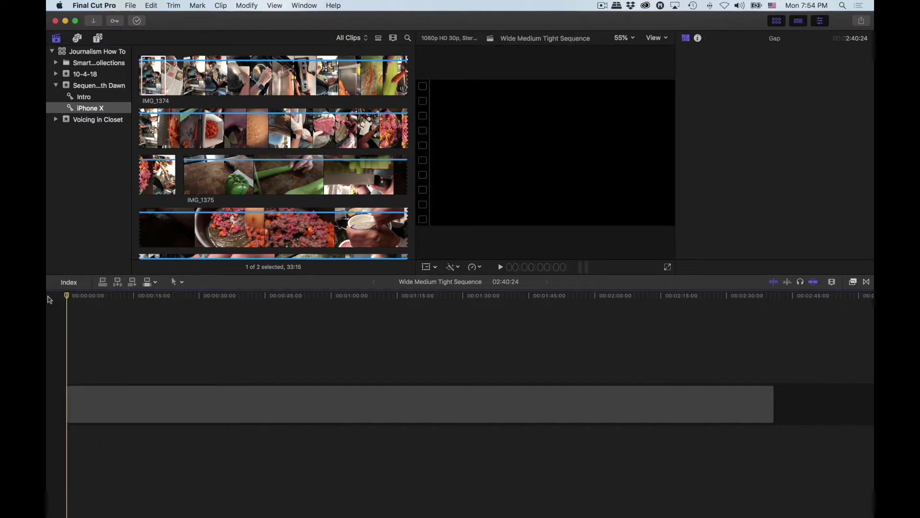
click(152, 58)
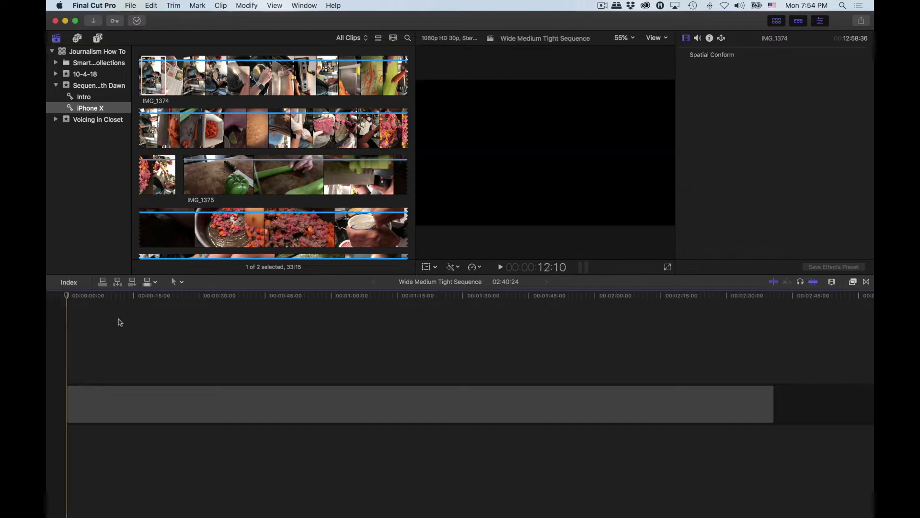
key(q)
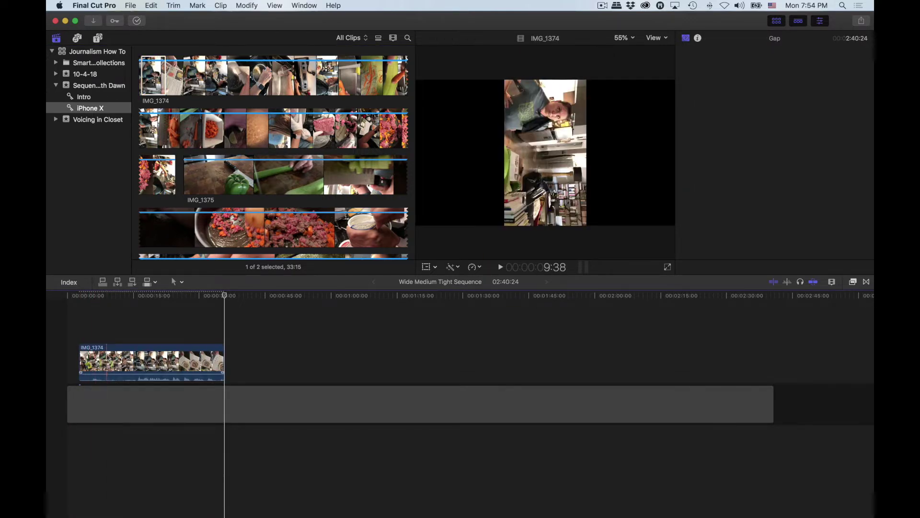
Step: Rotate the IMG_1374 clip in the timeline by 90 degrees and enlarge its overall scale to about 182%
click(109, 359)
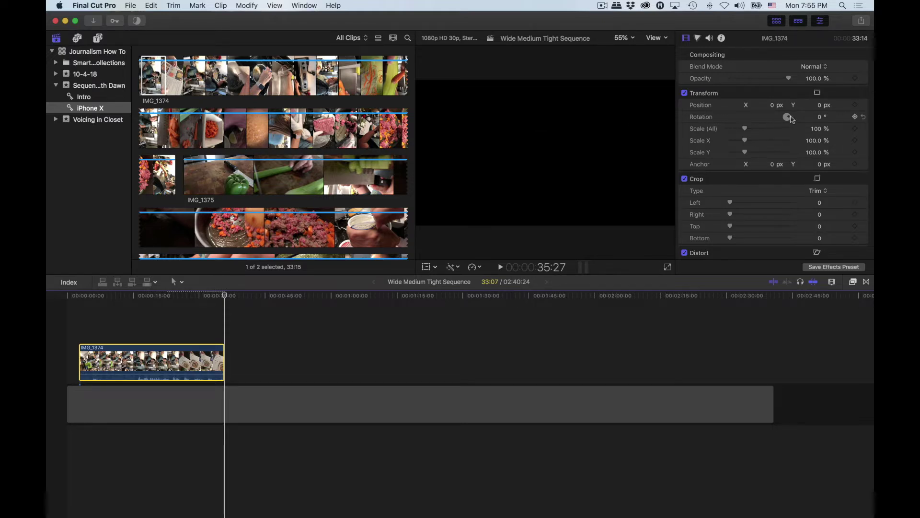
click(199, 295)
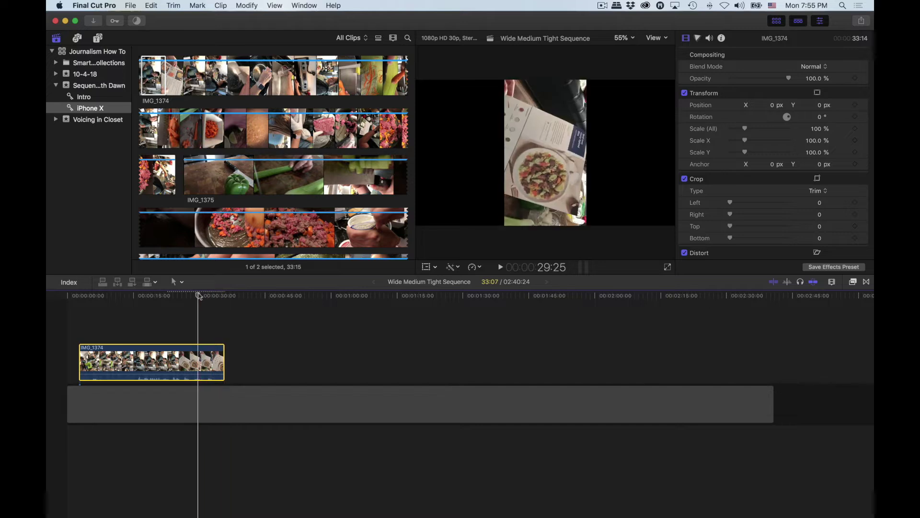
click(821, 117)
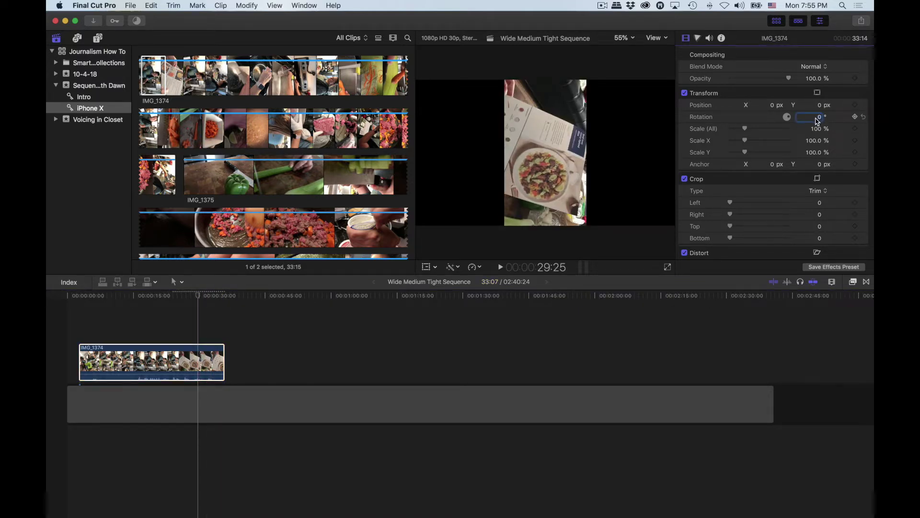
text(90)
key(Return)
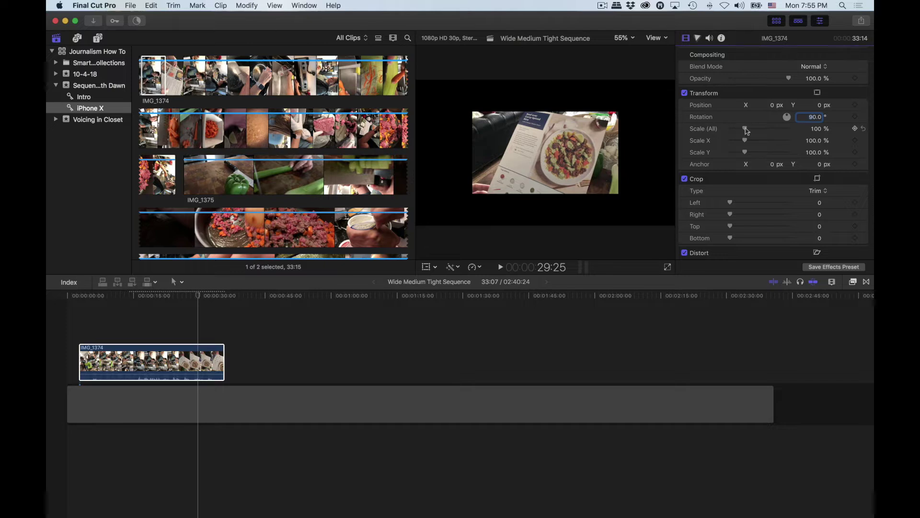
drag(747, 131, 760, 131)
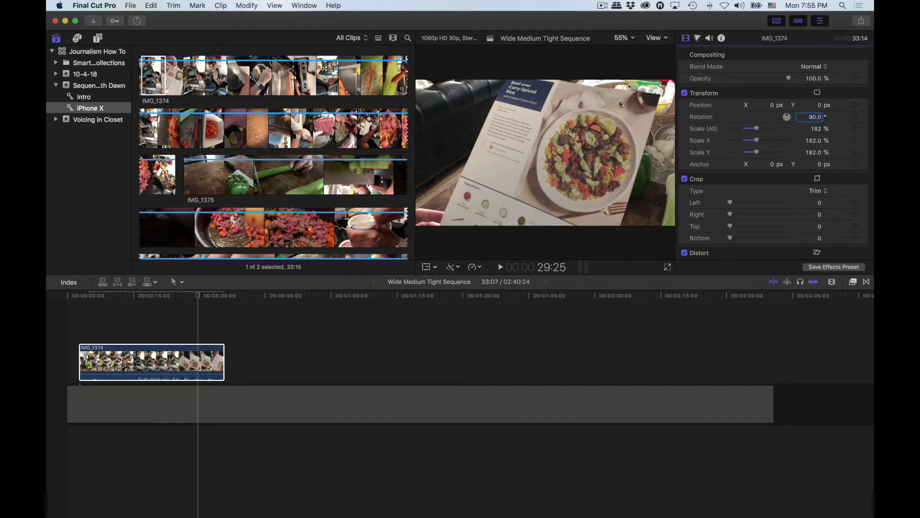
Step: Set the viewer magnification to 50% and display the on-screen Transform controls around the clip
click(625, 38)
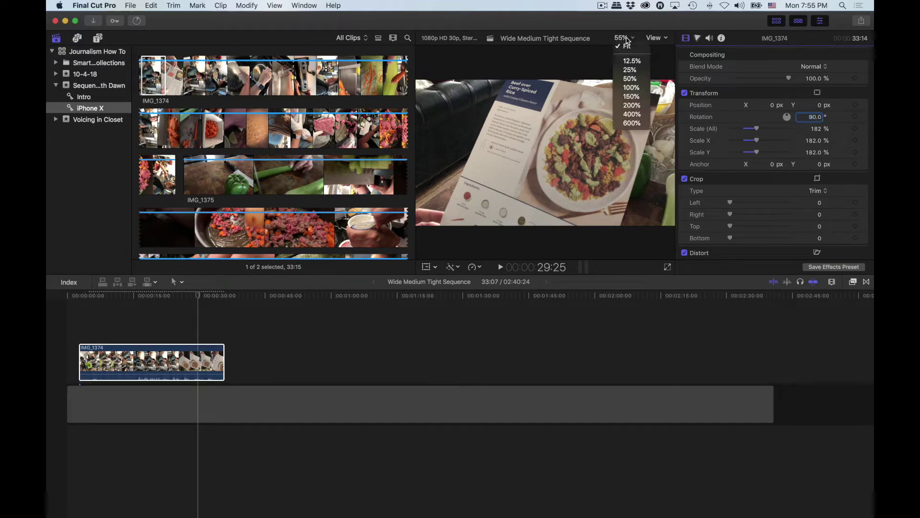
click(635, 79)
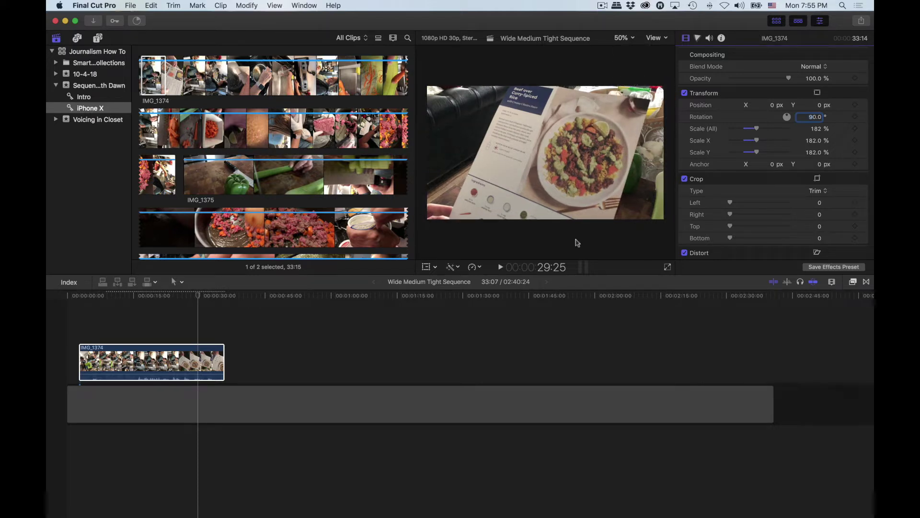
click(426, 267)
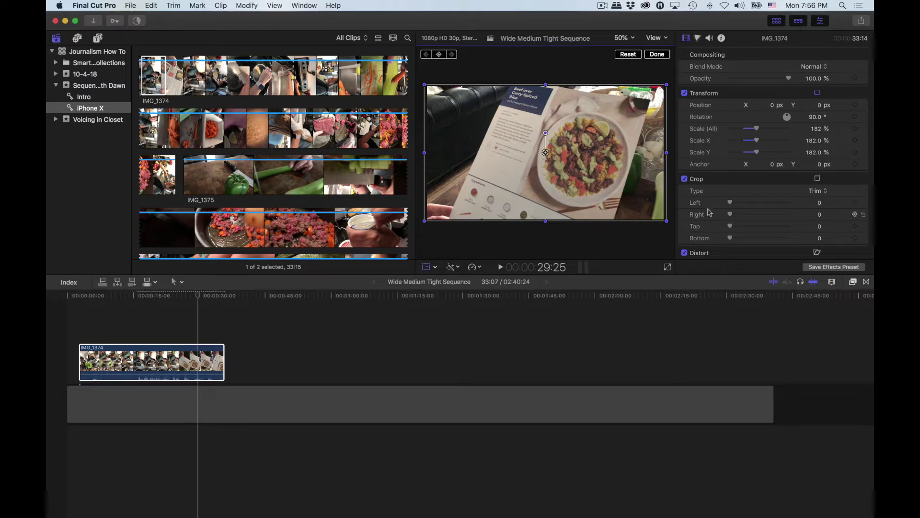
Step: Set the overall scale of the rotated IMG_1374 clip to 180%
click(815, 130)
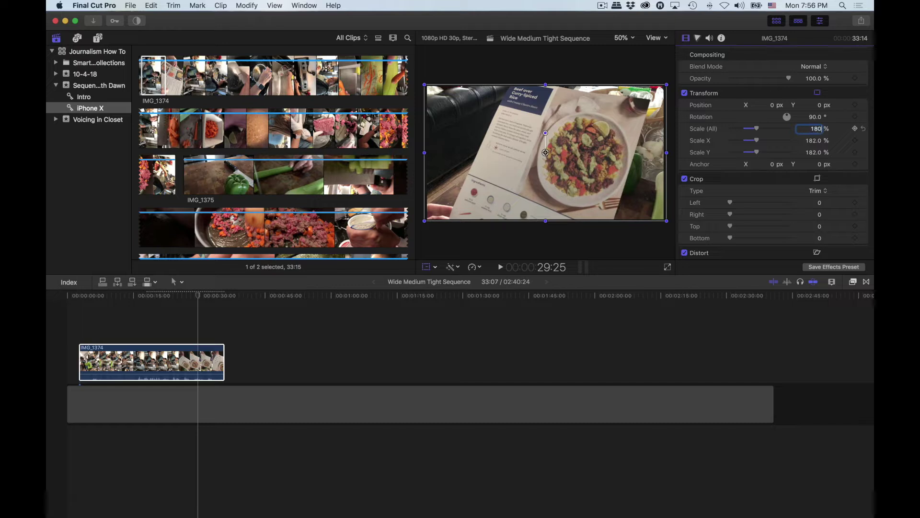
text(180)
key(Return)
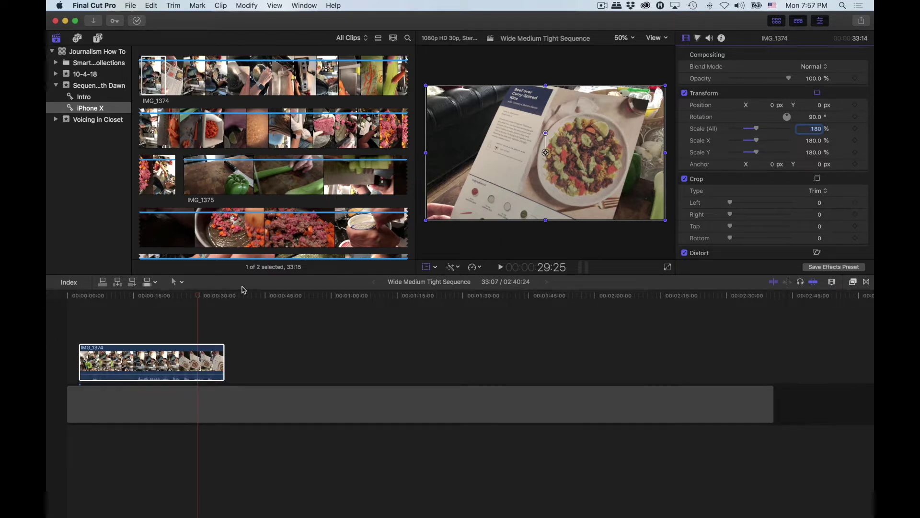
Step: Review the rotated and enlarged clip by playing it in the timeline and in full screen, including its earlier part
click(155, 299)
key(space)
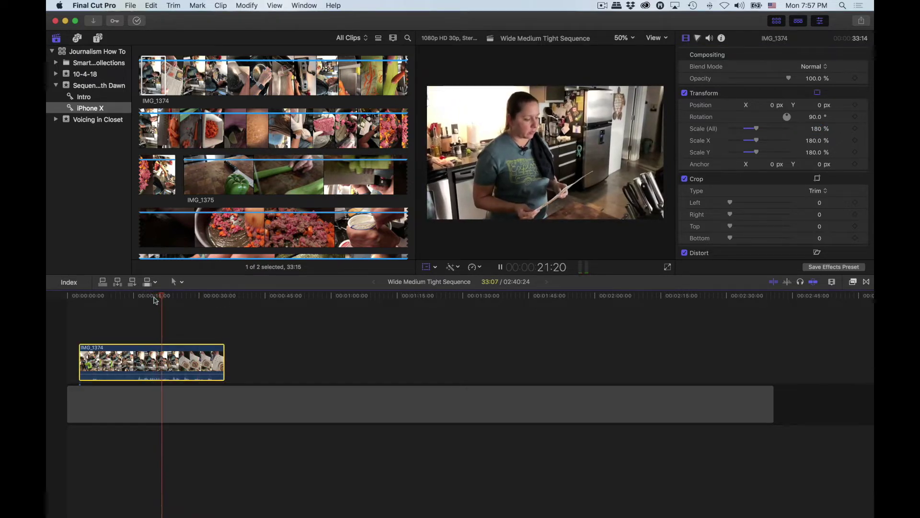
key(space)
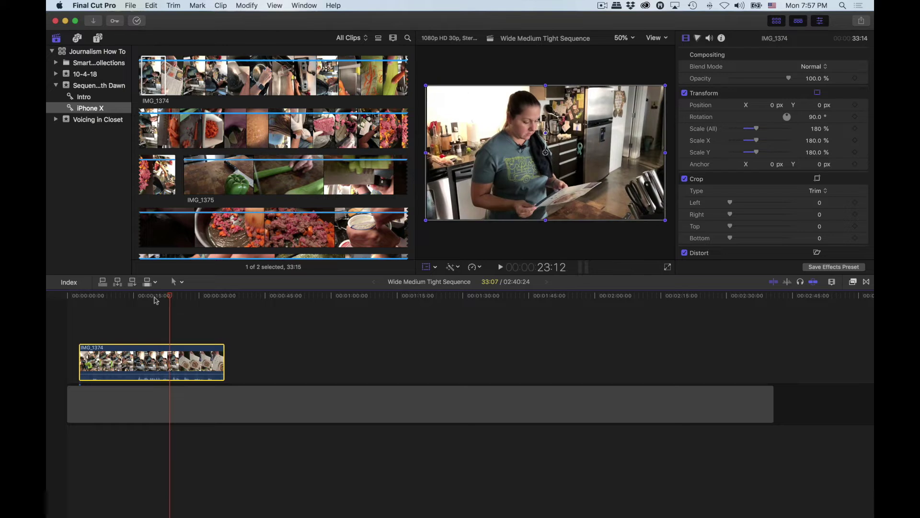
click(668, 267)
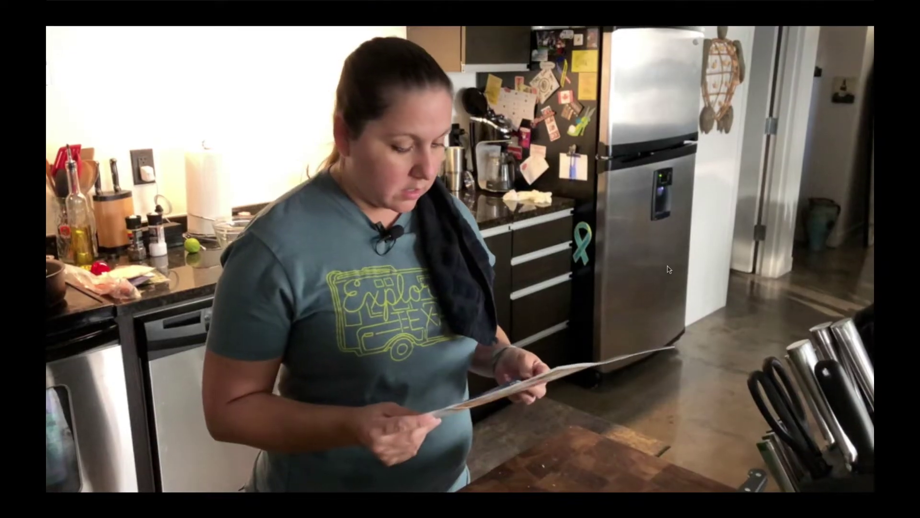
key(space)
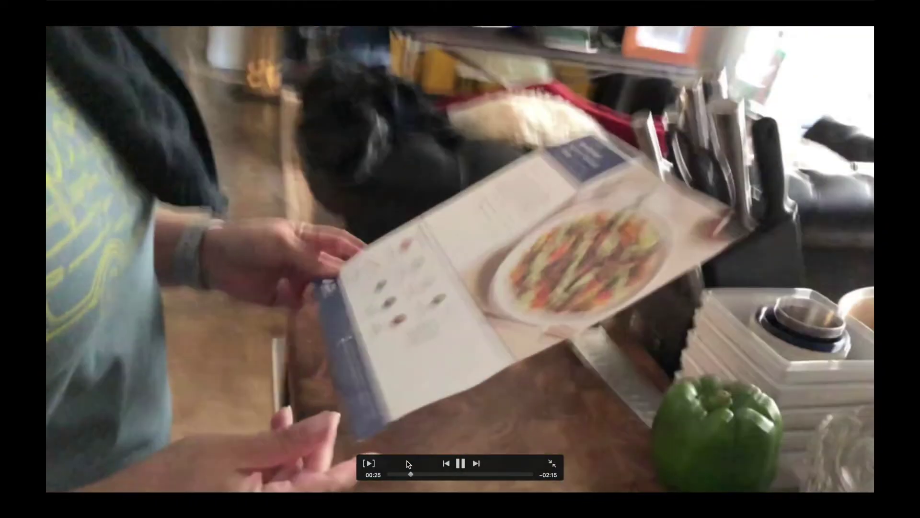
click(401, 475)
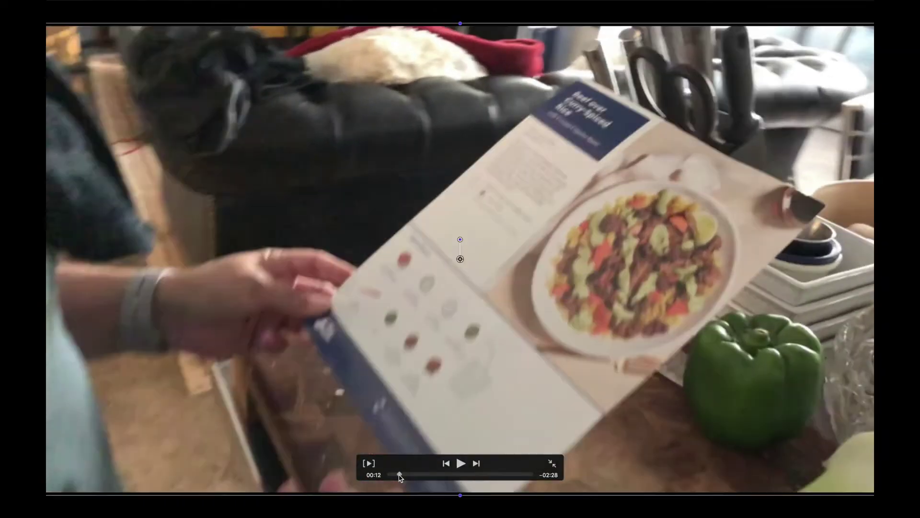
drag(400, 475, 390, 475)
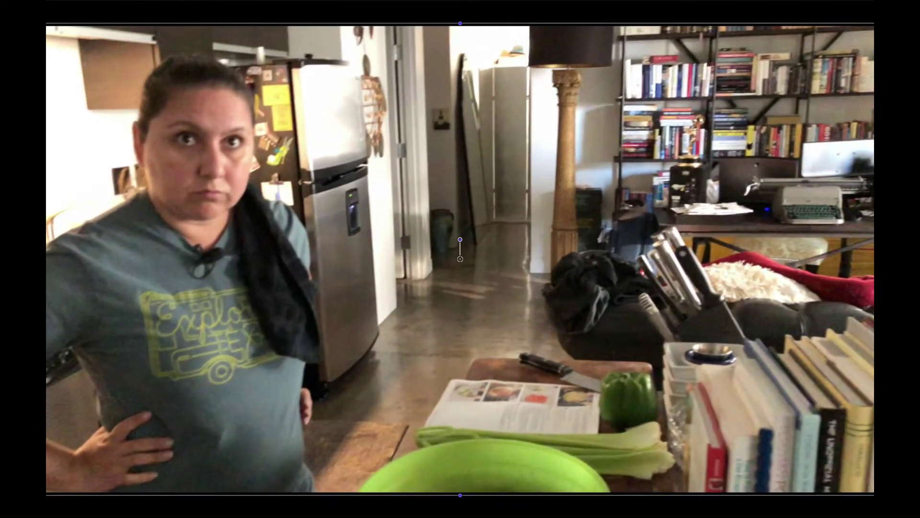
key(Escape)
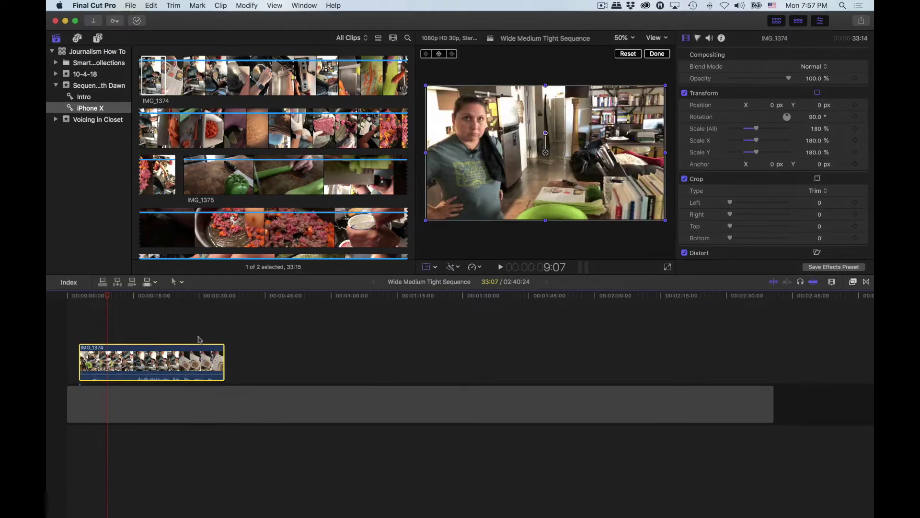
Step: Delete the long IMG_1374 clip from the timeline
click(198, 341)
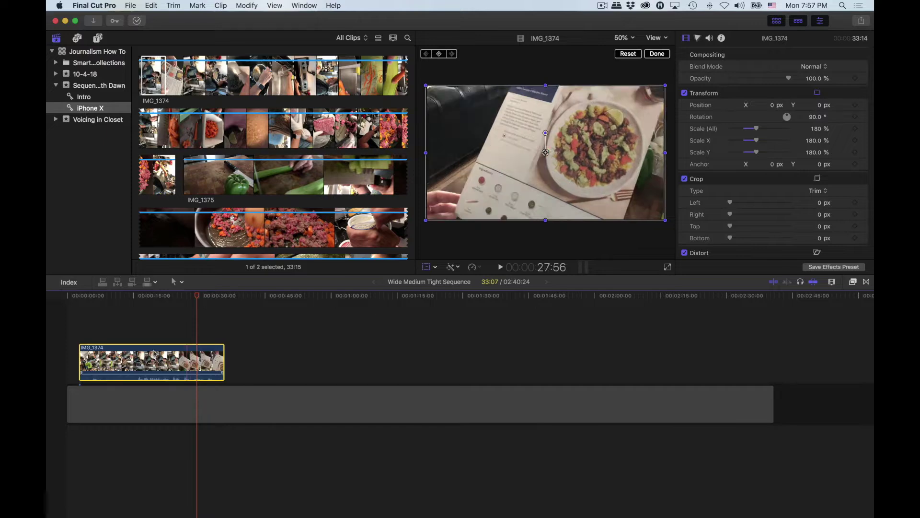
key(Delete)
Step: Narrow the IMG_1374 source range to about 6.5 seconds of the woman reading the recipe card and connect it at the timeline's start
click(165, 75)
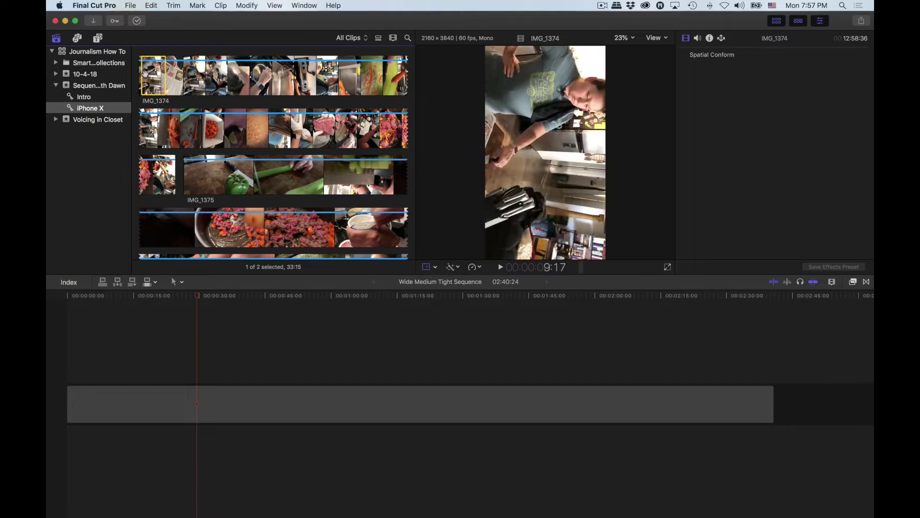
key(i)
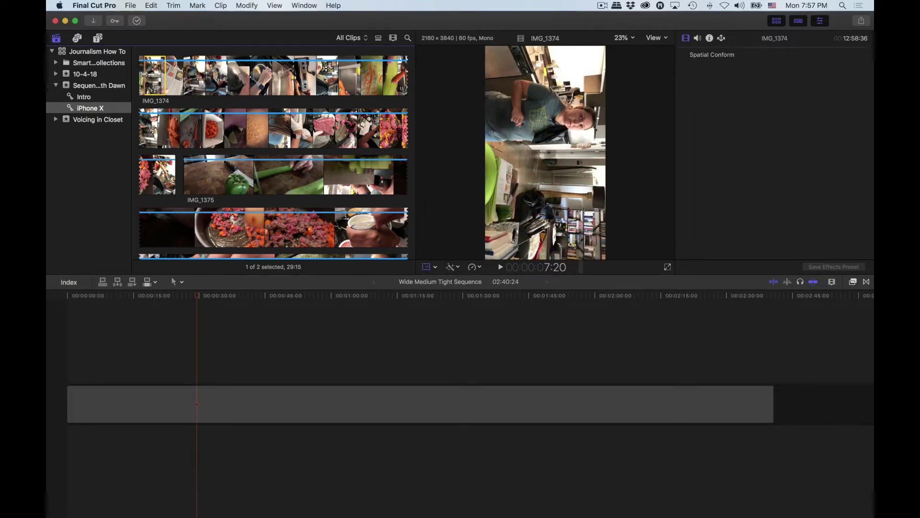
key(space)
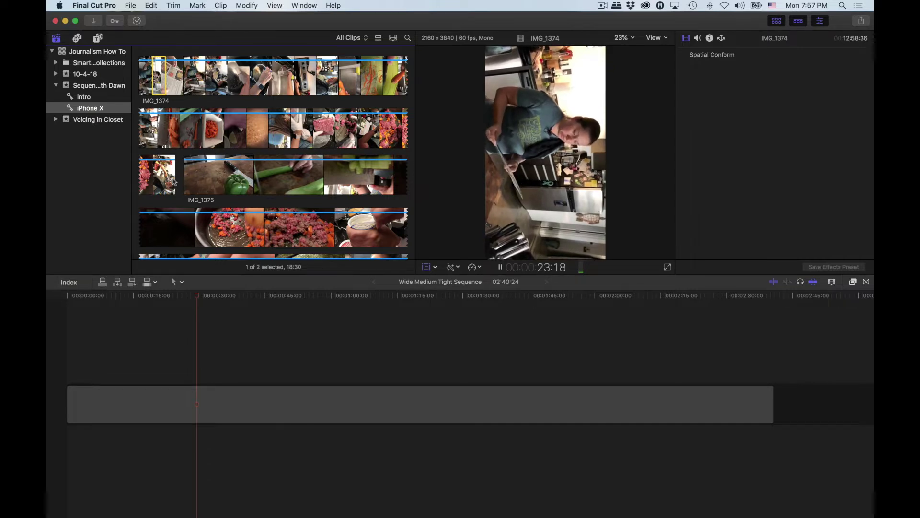
key(space)
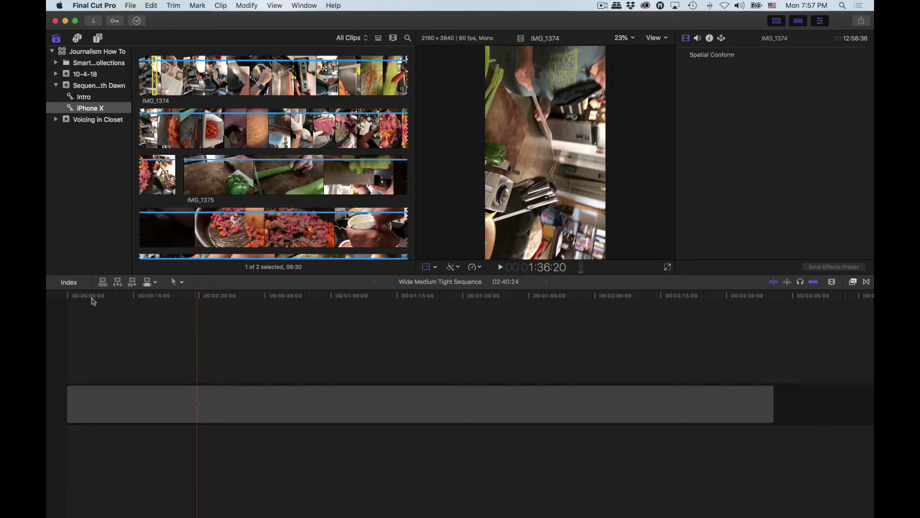
click(53, 300)
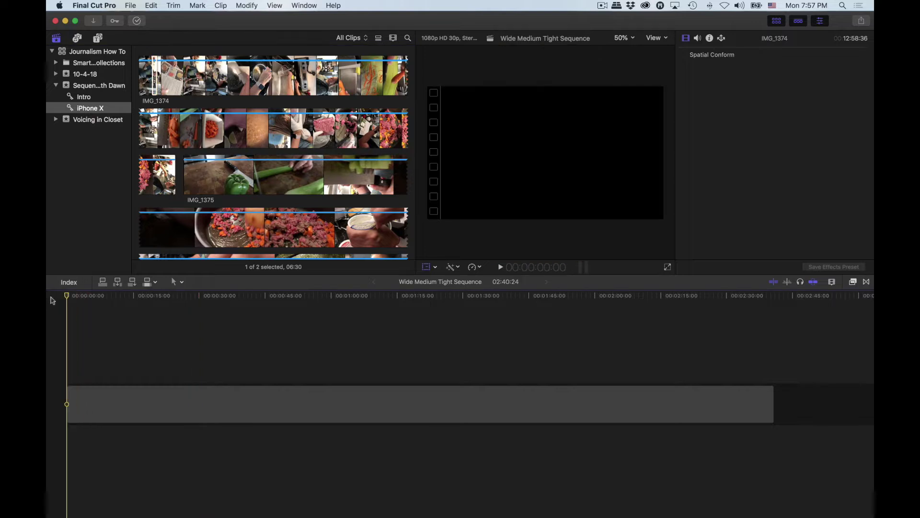
key(q)
Step: Rotate the newly connected IMG_1374 clip by 90 degrees so the picture stands upright
click(81, 300)
key(shift+t)
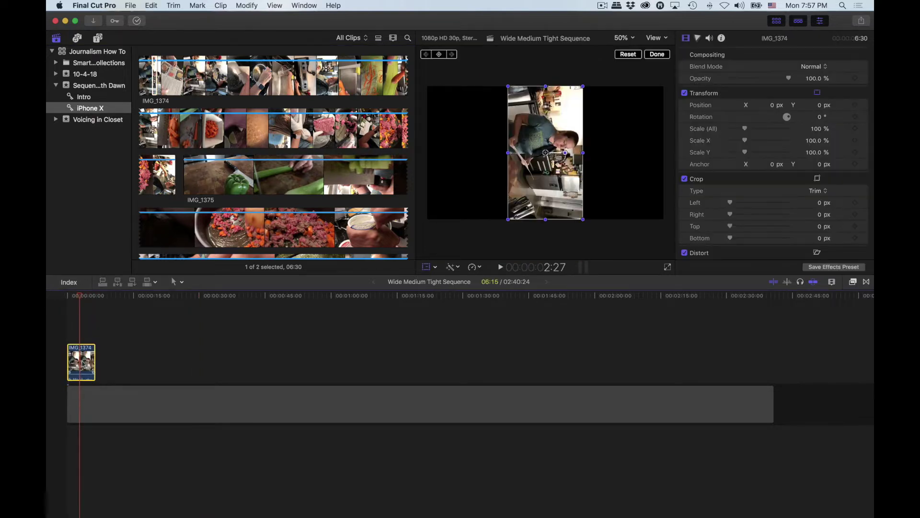
click(822, 118)
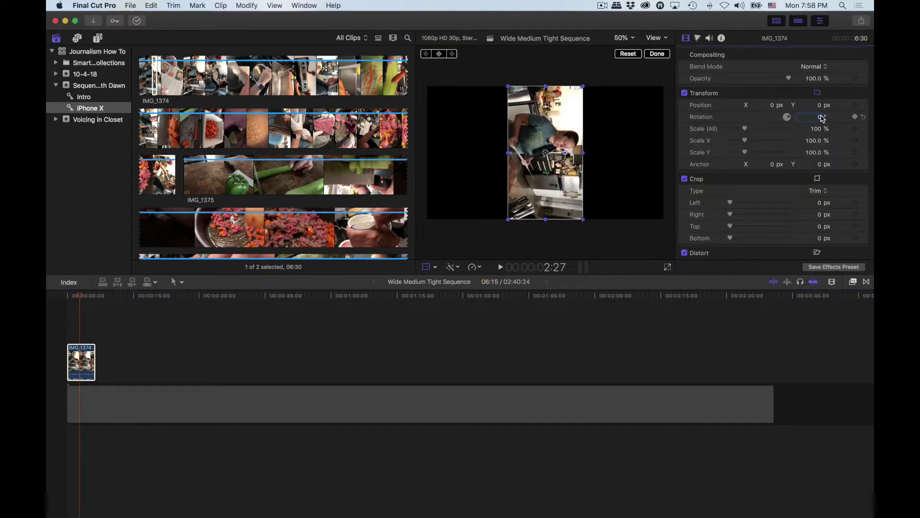
text(90)
key(Return)
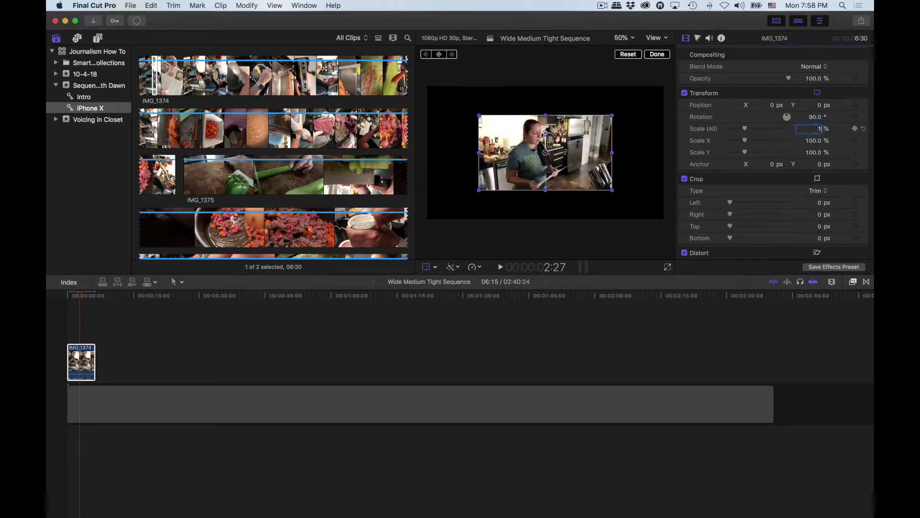
Step: Scale the short IMG_1374 clip to 180% overall and close the on-screen Transform controls
click(816, 129)
text(180)
key(Return)
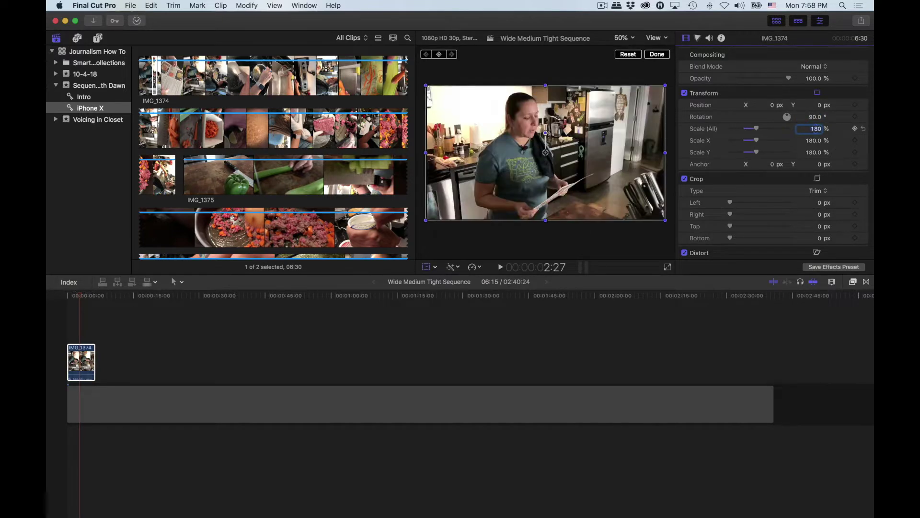
click(665, 54)
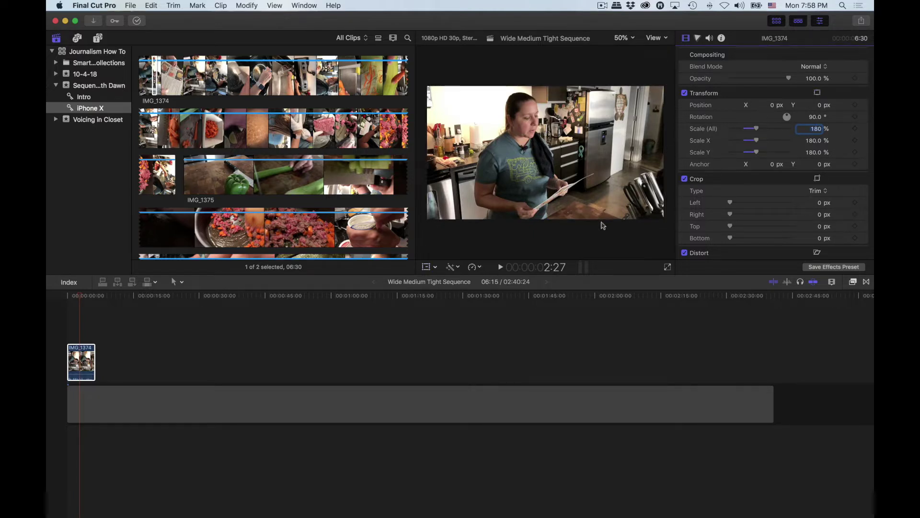
click(81, 362)
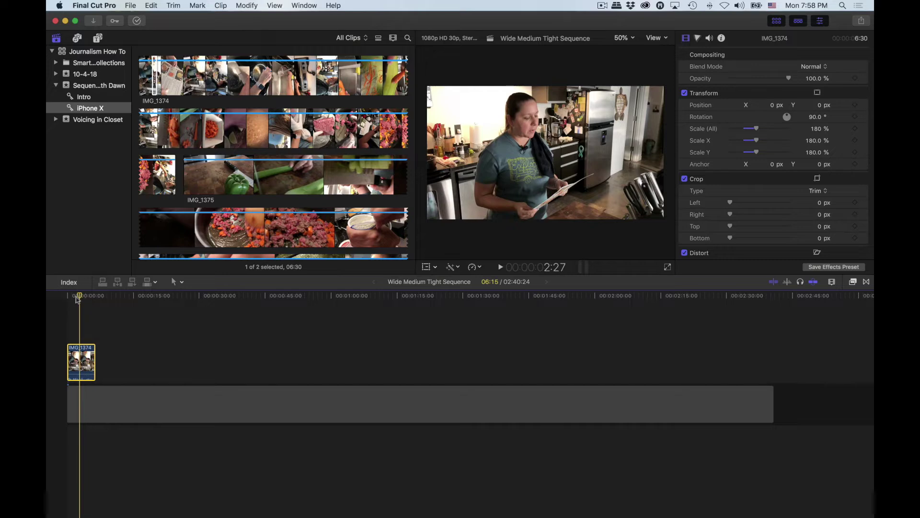
Step: Mark a source range of about 4 seconds of the recipe card close-up in IMG_1374 and connect it above the wide shot
click(152, 79)
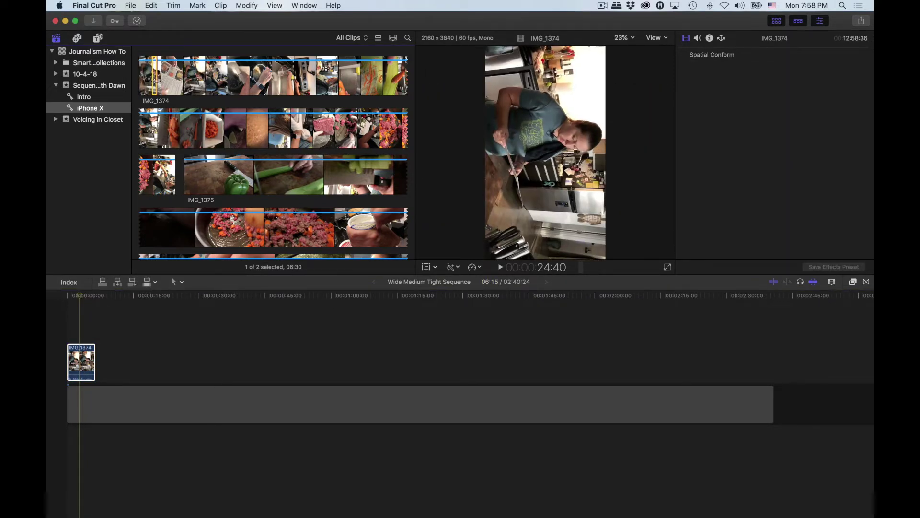
key(super+equal)
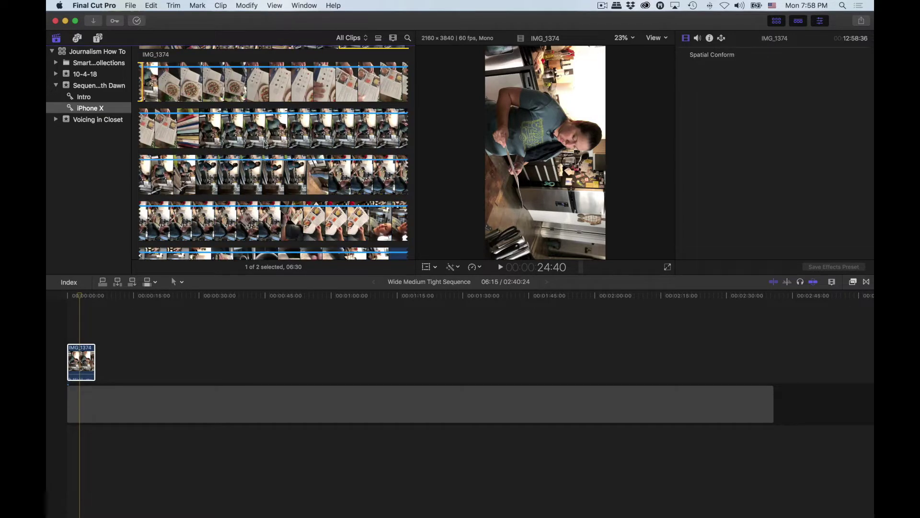
scroll(277, 137, up, 2)
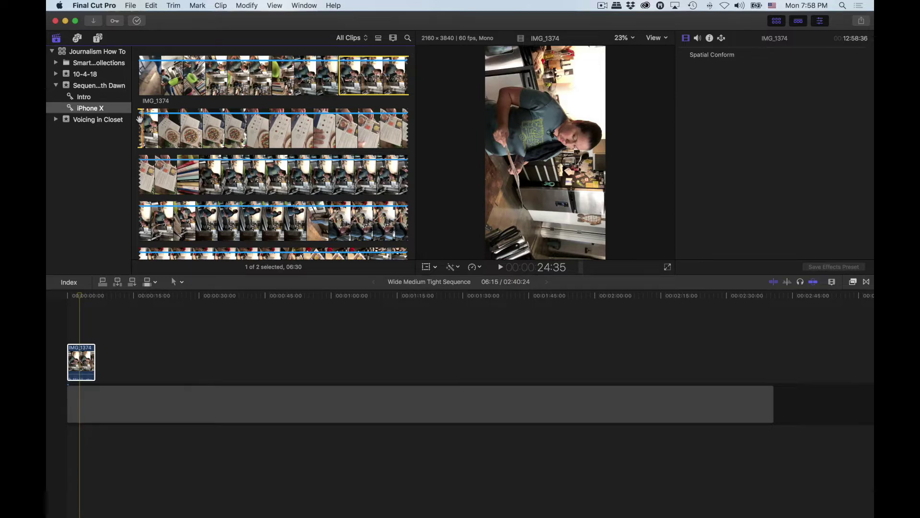
key(super+equal)
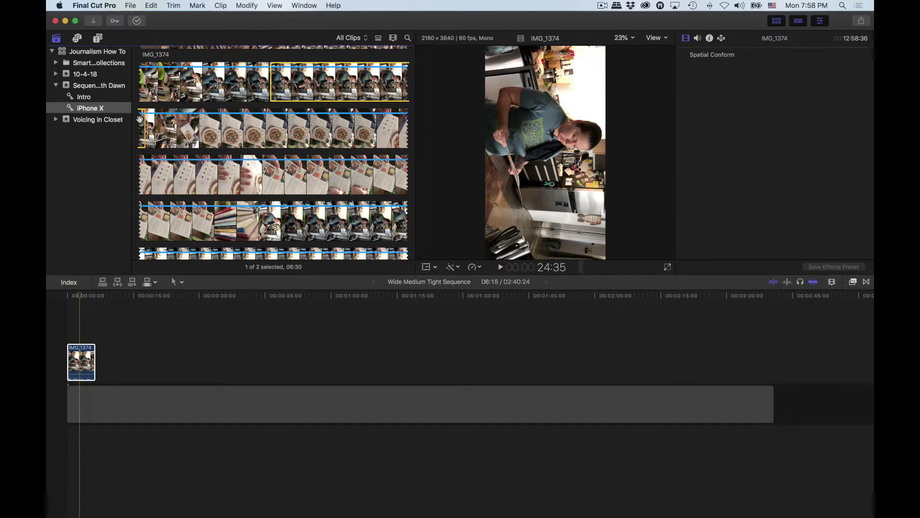
key(super+equal)
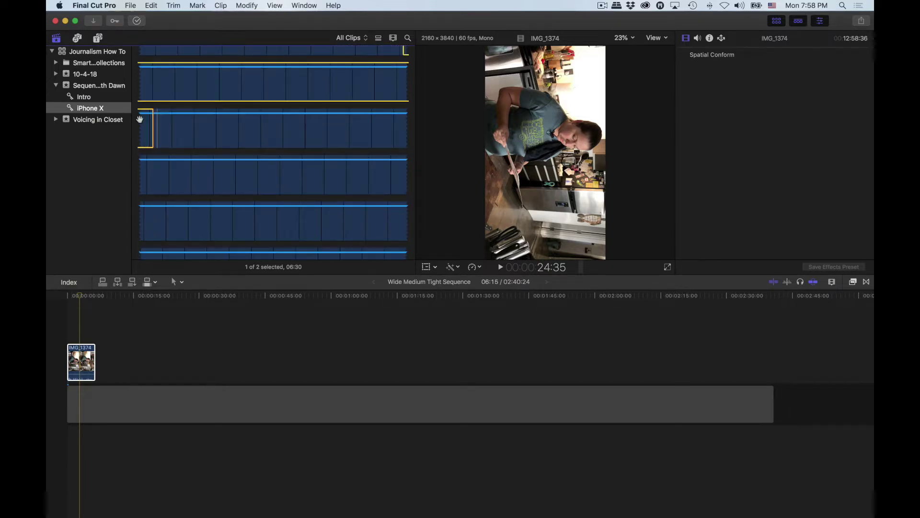
scroll(277, 185, down, 2)
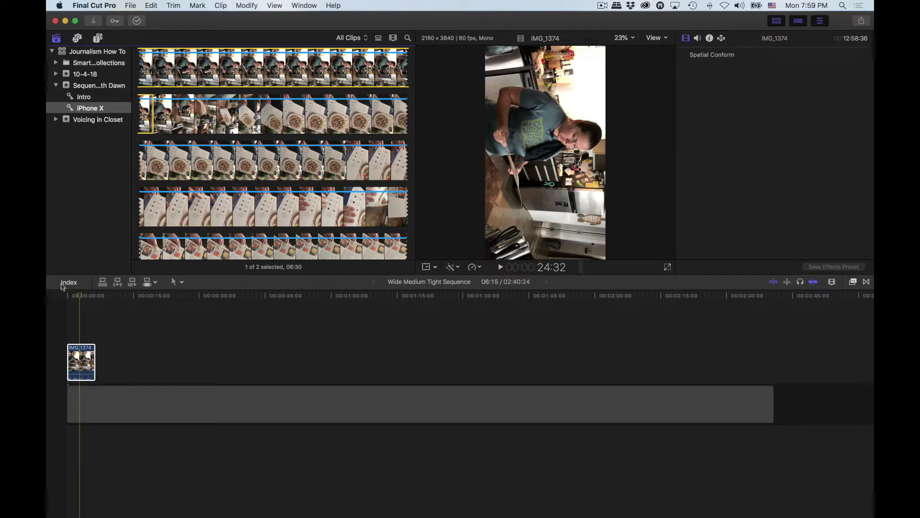
click(82, 362)
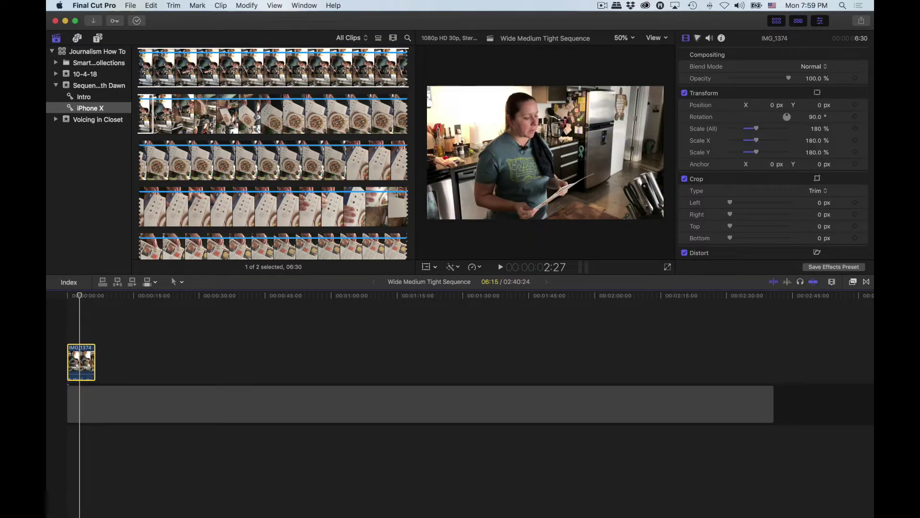
click(219, 115)
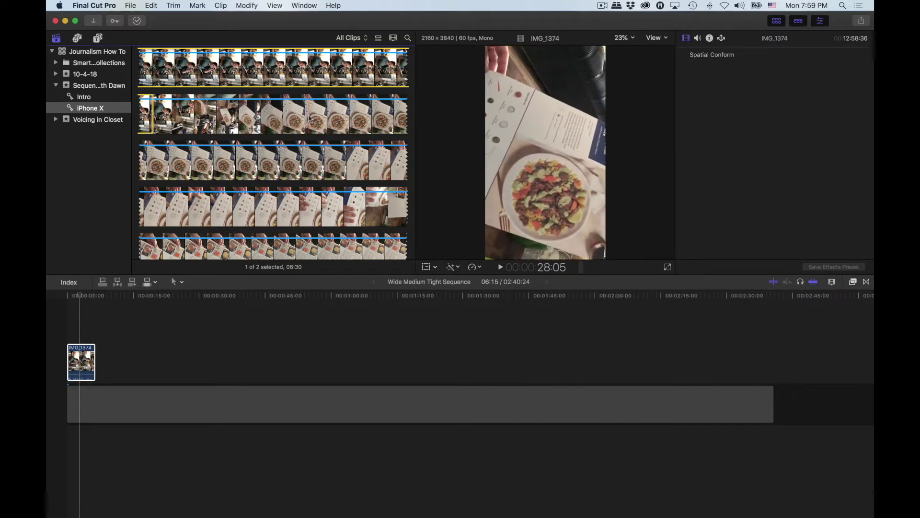
key(i)
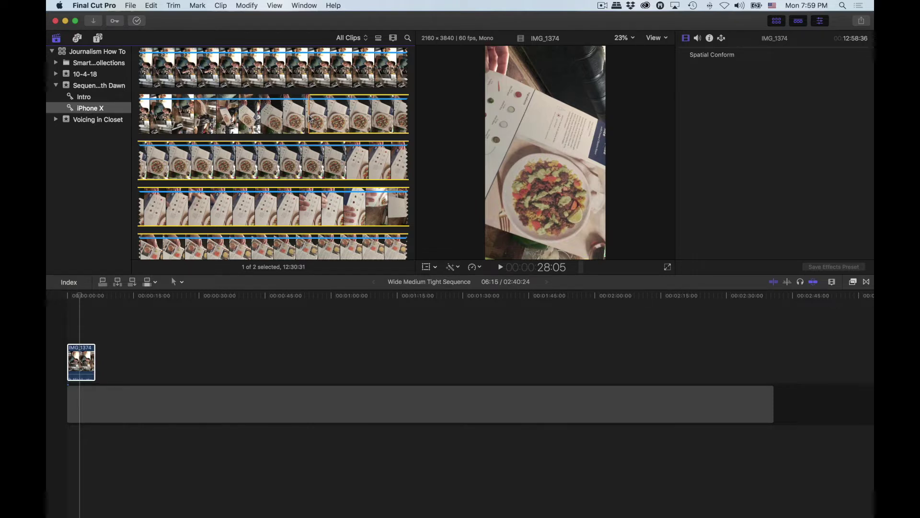
key(space)
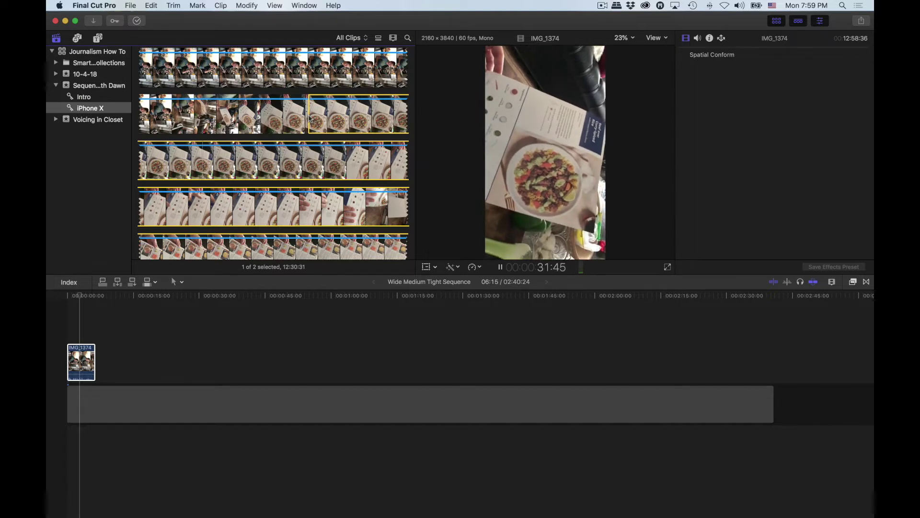
key(space)
key(o)
key(q)
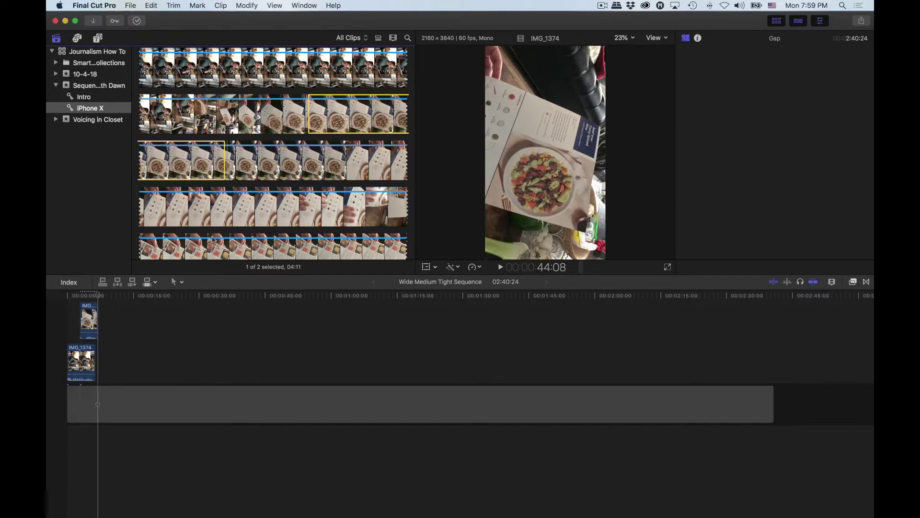
Step: Play the sequence from its start and shift the recipe card clip earlier so it begins at about 1:11
click(69, 297)
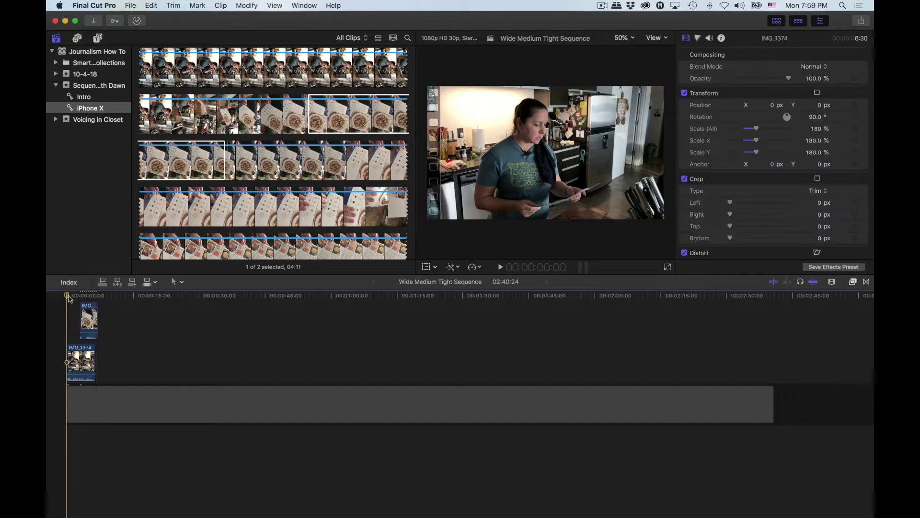
key(super+equal)
key(super+equal)
key(super+equal)
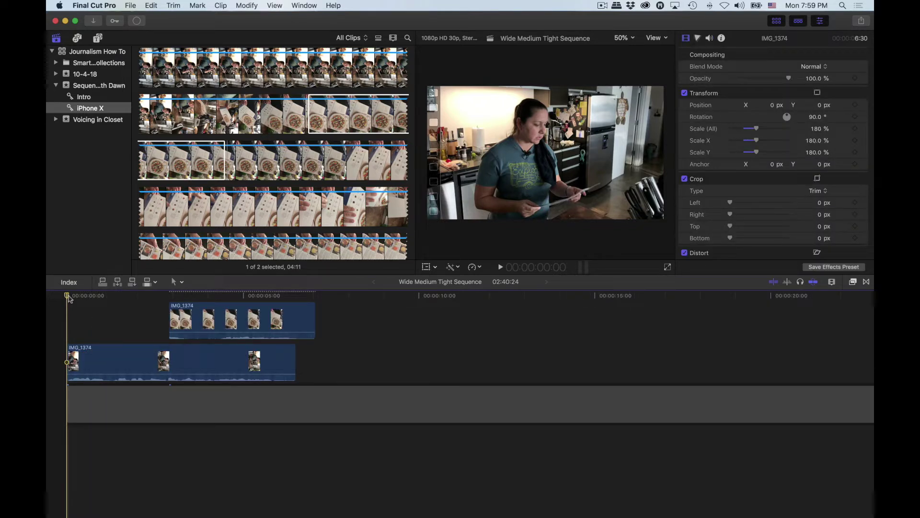
key(space)
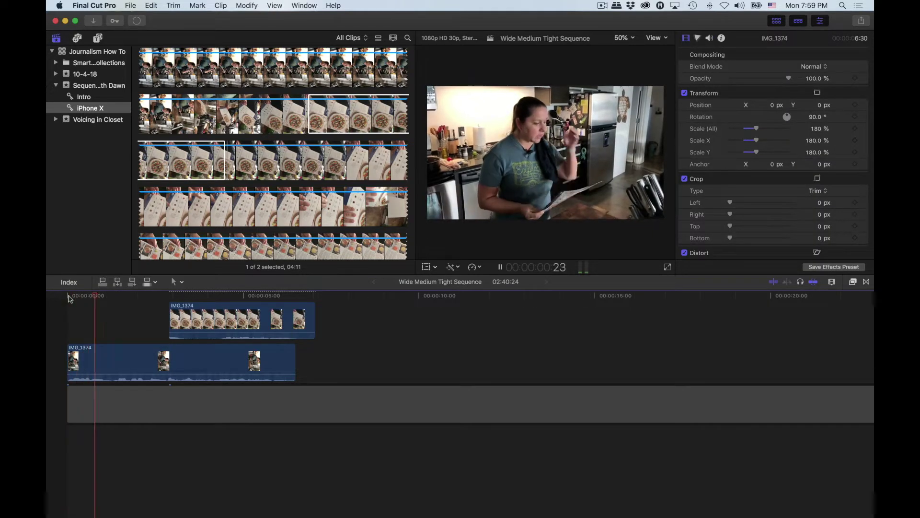
click(115, 296)
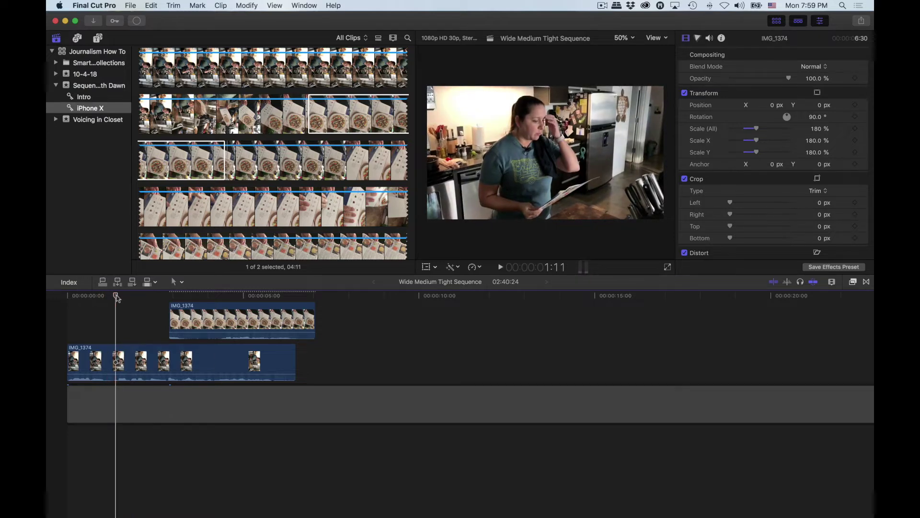
drag(186, 318, 144, 317)
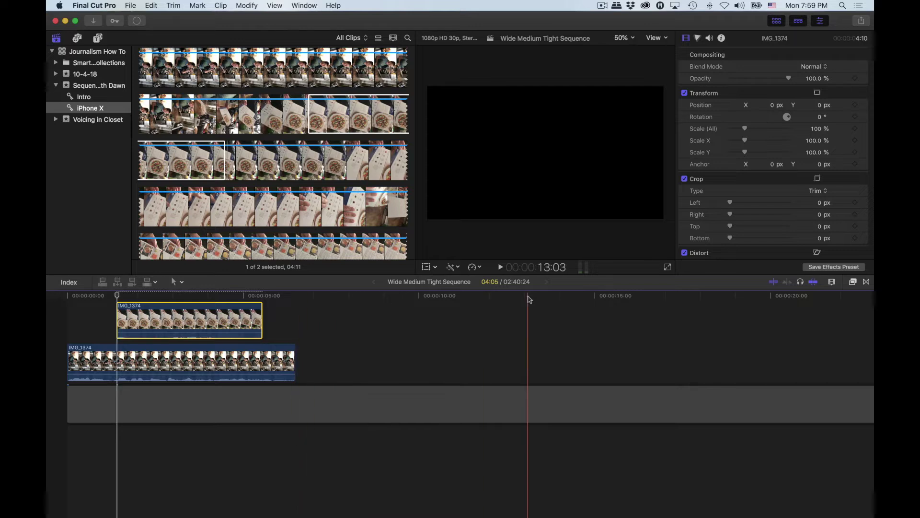
Step: Play through the overlap and extend the recipe card clip's end to line up with the end of the wide shot below
scroll(514, 306, up, 2)
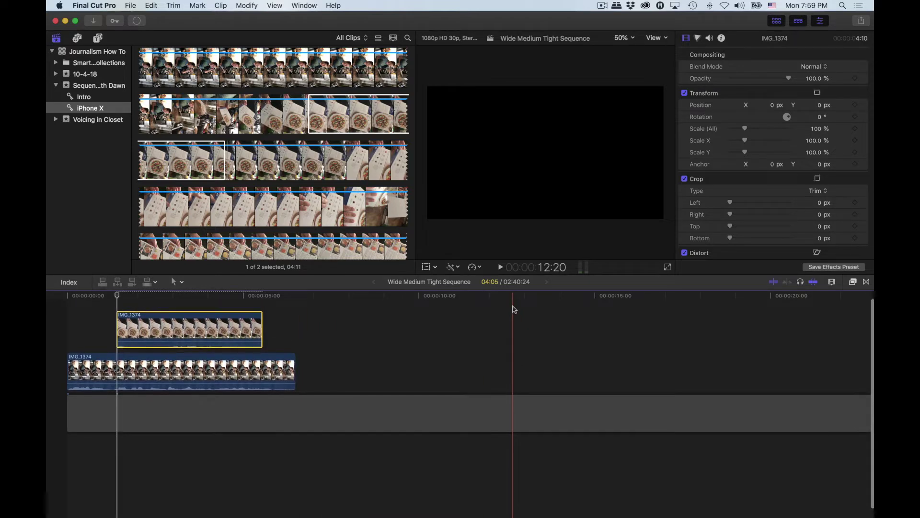
scroll(515, 309, up, 2)
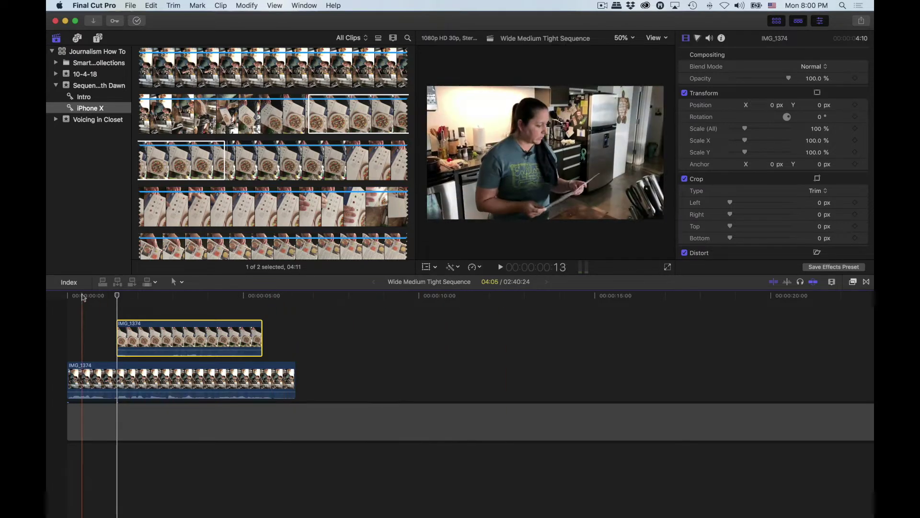
key(space)
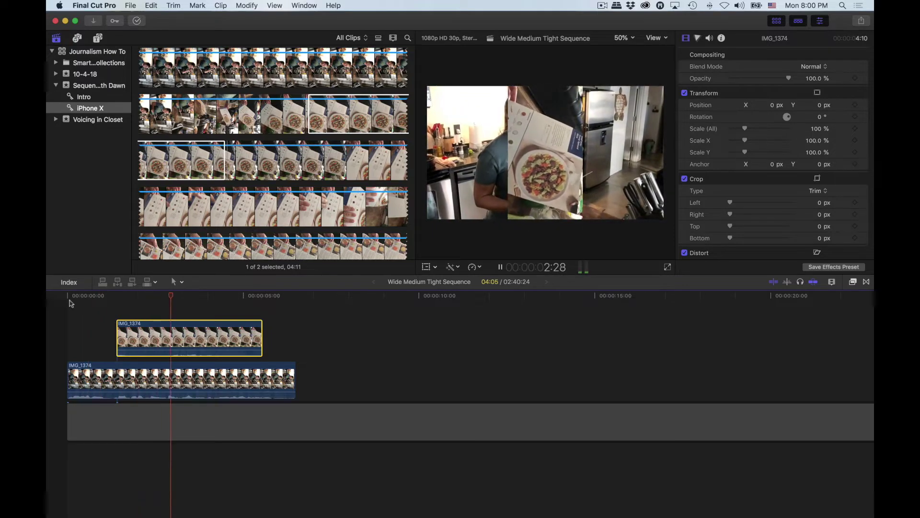
key(space)
drag(212, 348, 210, 361)
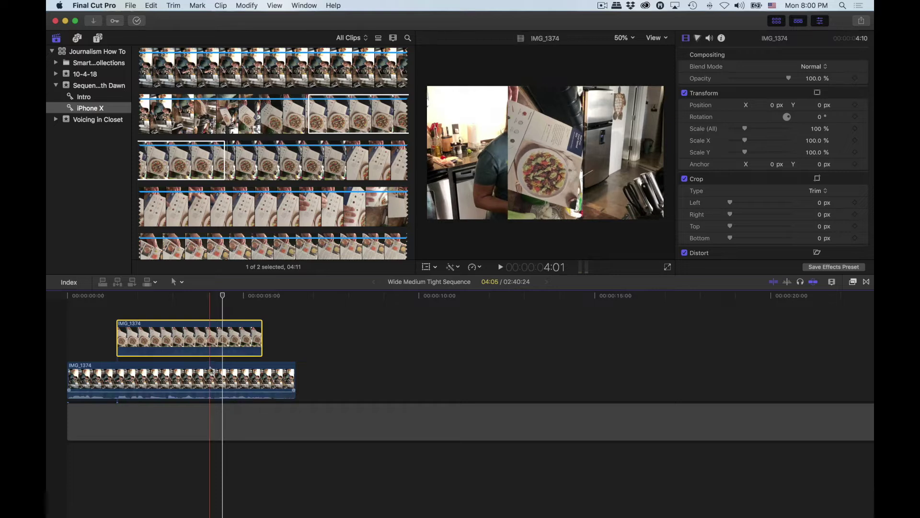
drag(262, 334, 295, 334)
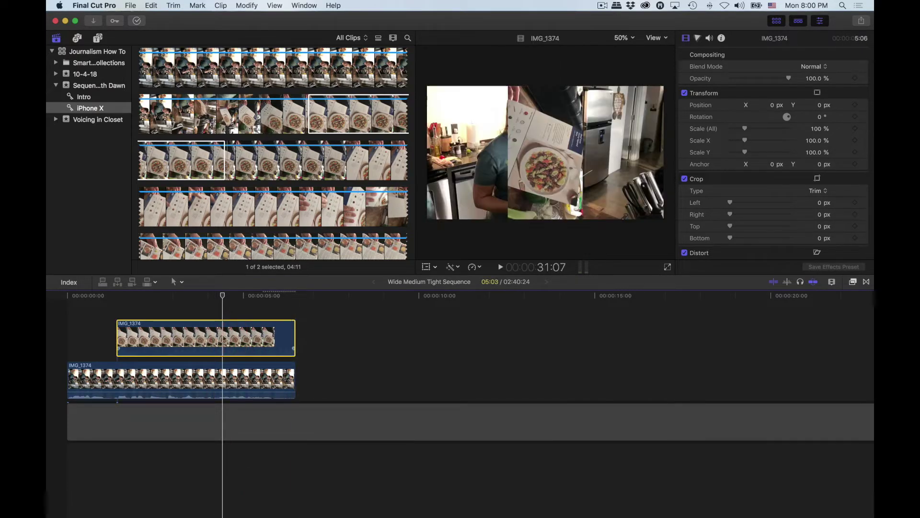
Step: Rotate the recipe card clip by 90 degrees and scale it to 180% overall so it fills the frame
click(823, 118)
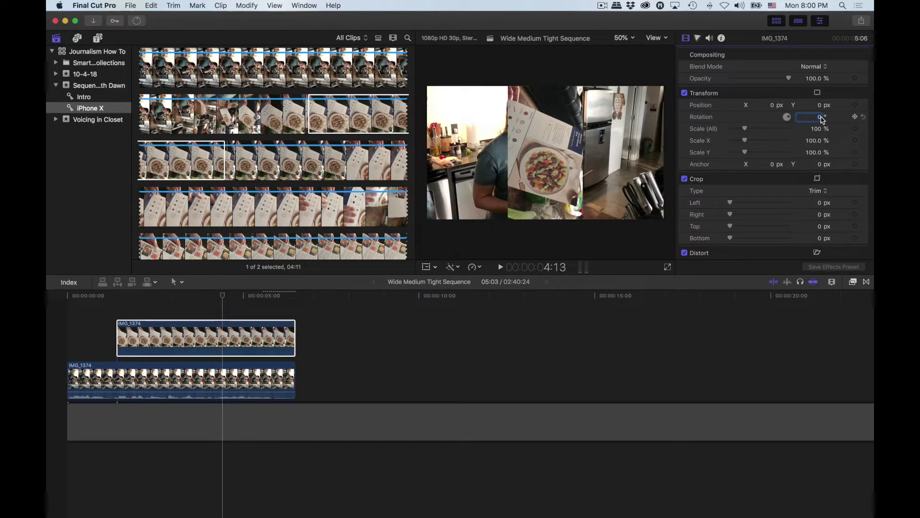
key(Return)
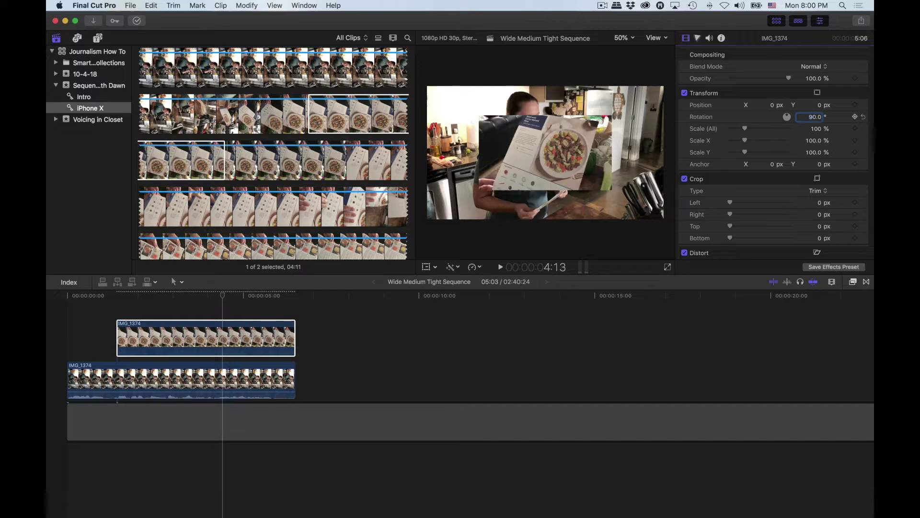
click(817, 129)
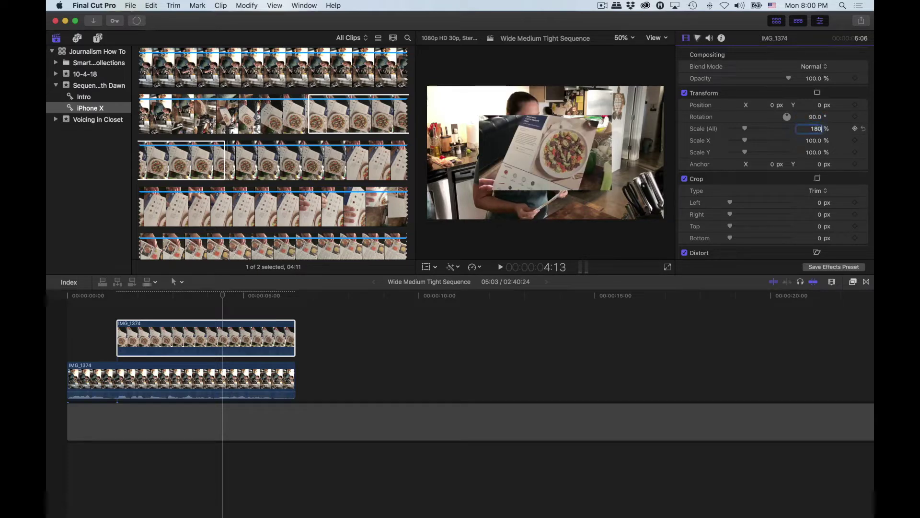
text(180)
key(Return)
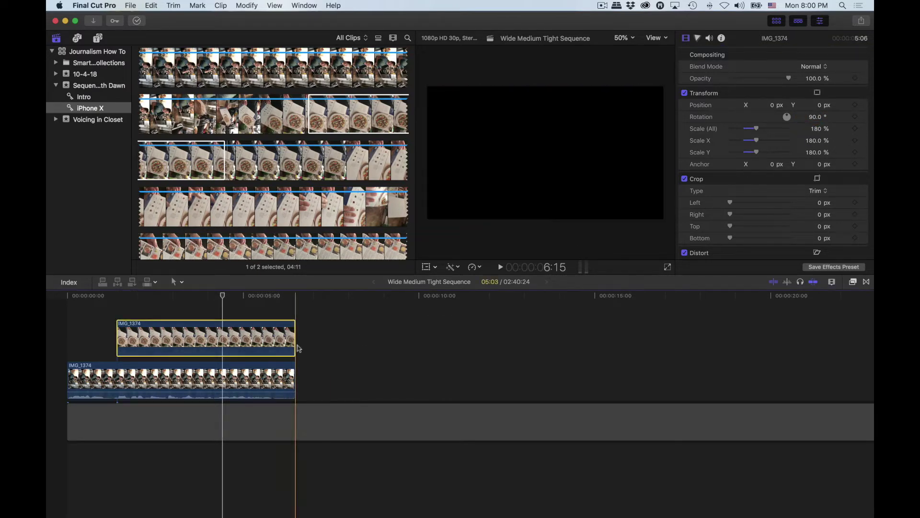
Step: Play back the recipe card clip and trim the ends of both timeline clips to the stopping point at about 6:08
drag(295, 296, 107, 297)
key(space)
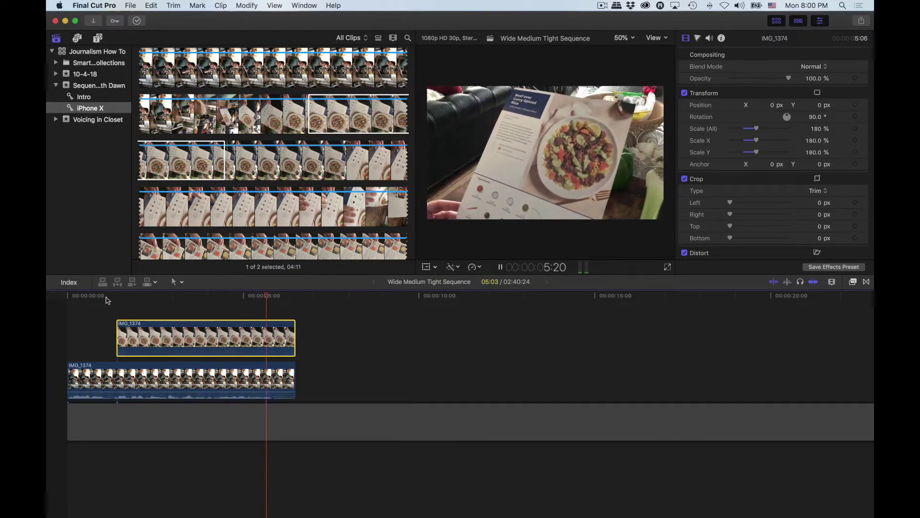
key(space)
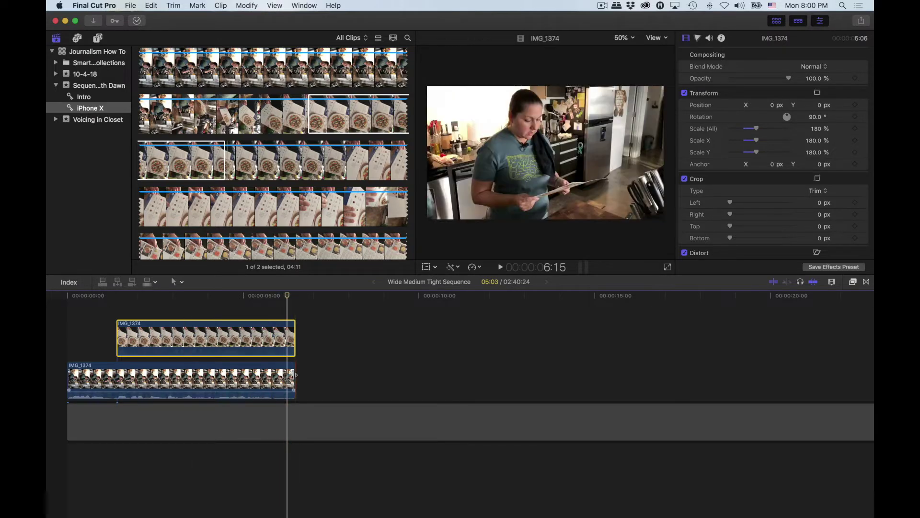
drag(295, 379, 286, 379)
drag(295, 337, 287, 337)
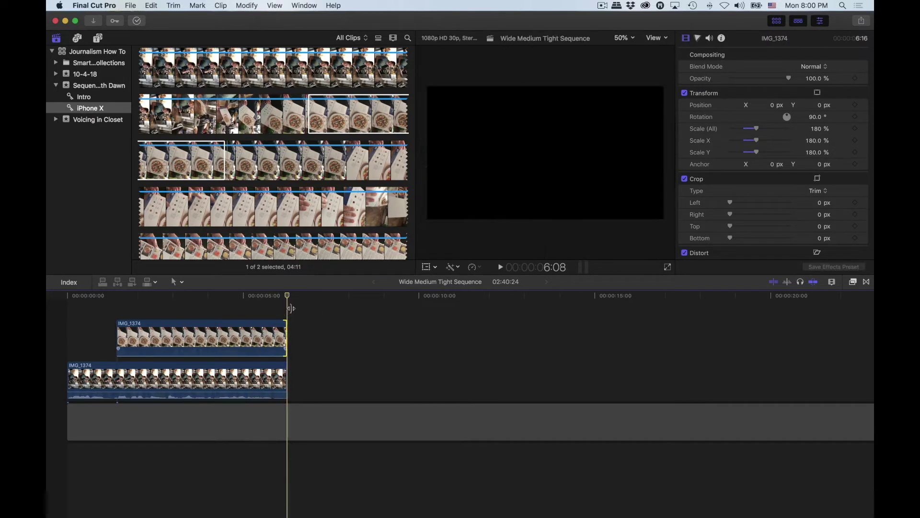
Step: Skim the iPhone X footage that follows the recipe card close-ups and compare it with the start of the edited sequence
click(269, 294)
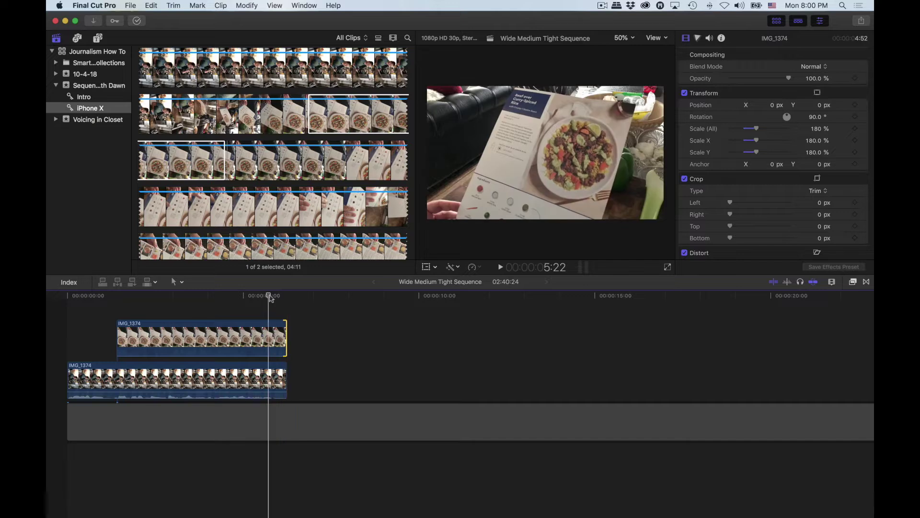
scroll(304, 182, down, 8)
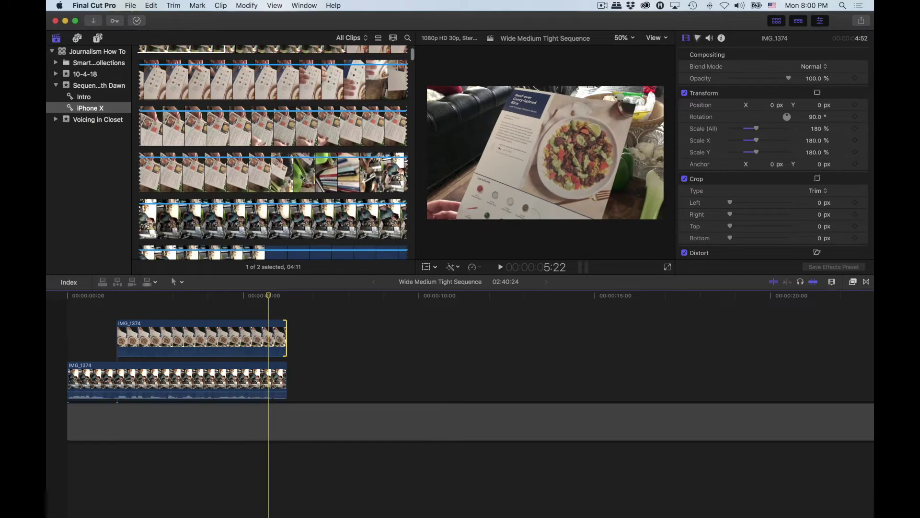
key(super+1)
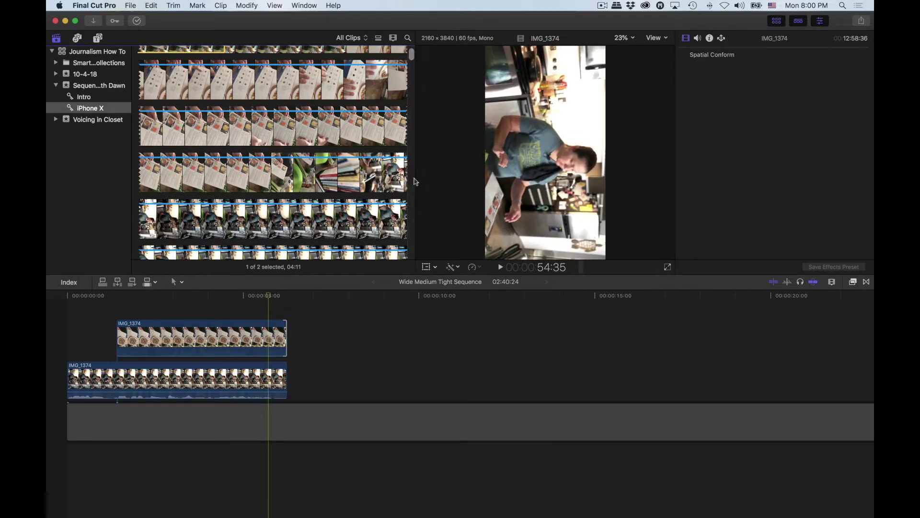
scroll(288, 192, down, 3)
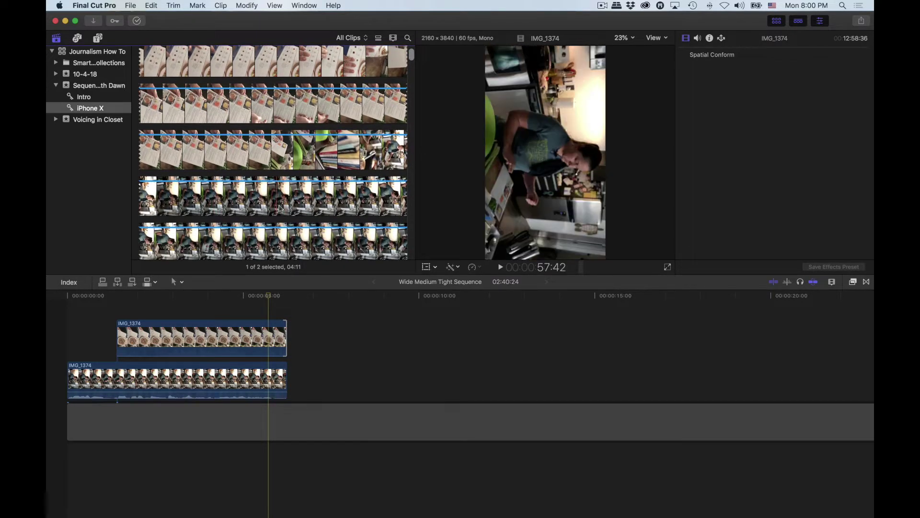
scroll(322, 209, down, 4)
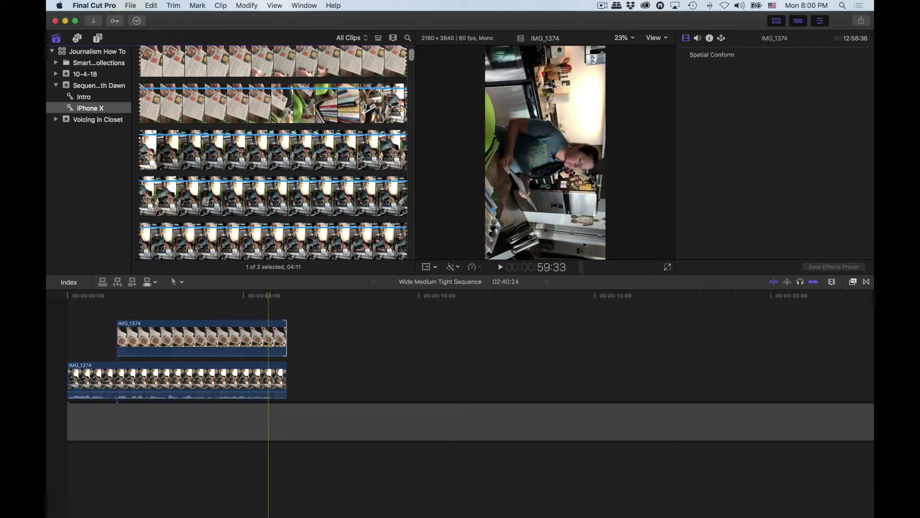
scroll(359, 152, up, 6)
click(76, 295)
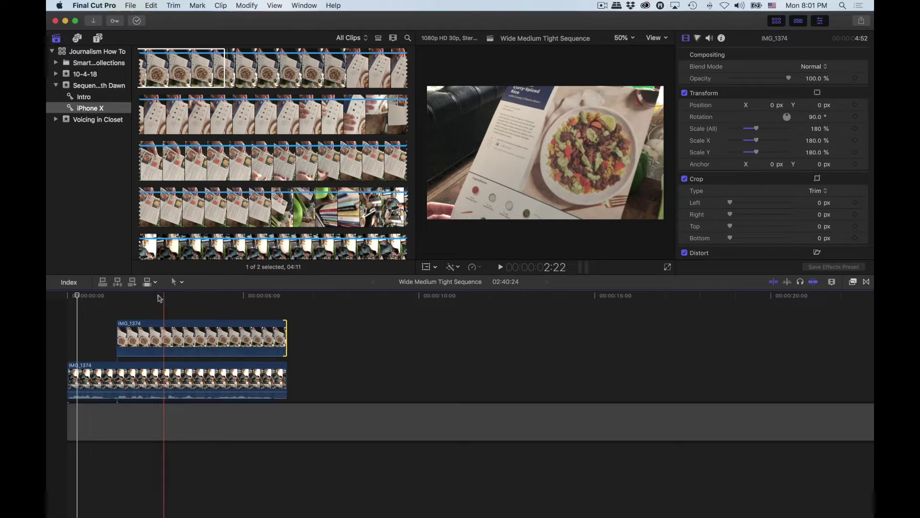
Step: Skim the iPhone X footage from the second recipe page through to the rice and pan close-ups for wide, medium and tight shots
click(307, 214)
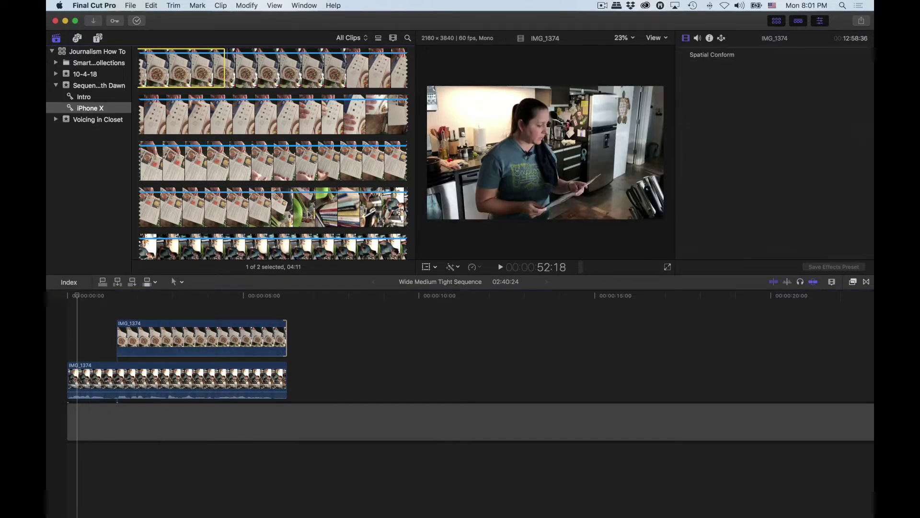
scroll(309, 214, down, 2)
scroll(273, 152, down, 5)
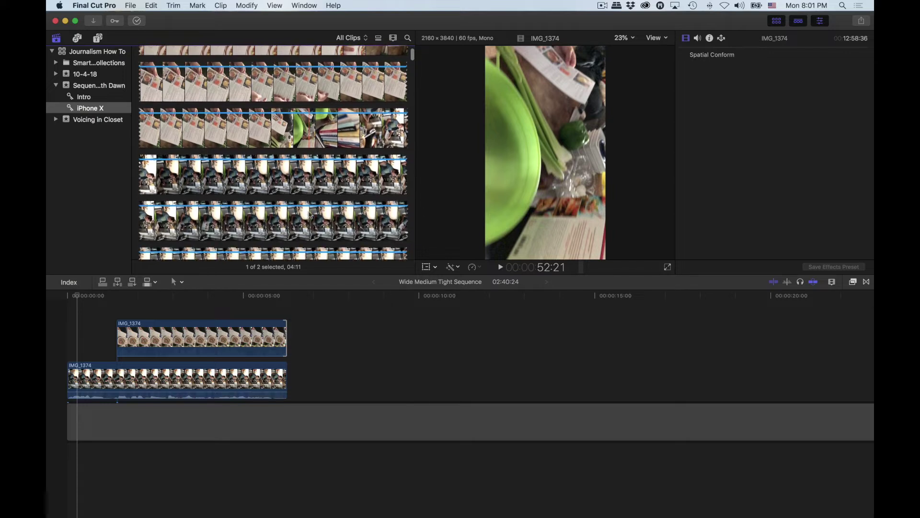
scroll(271, 220, down, 5)
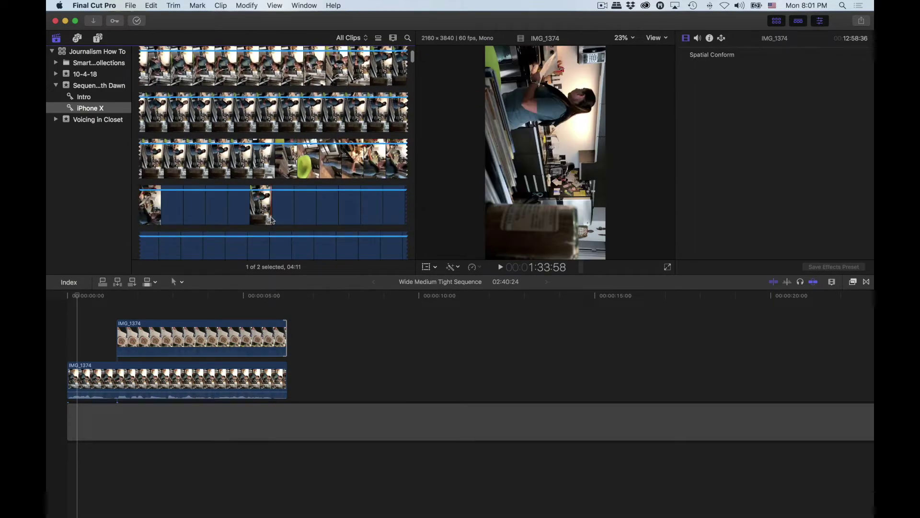
scroll(271, 220, down, 2)
scroll(272, 220, down, 3)
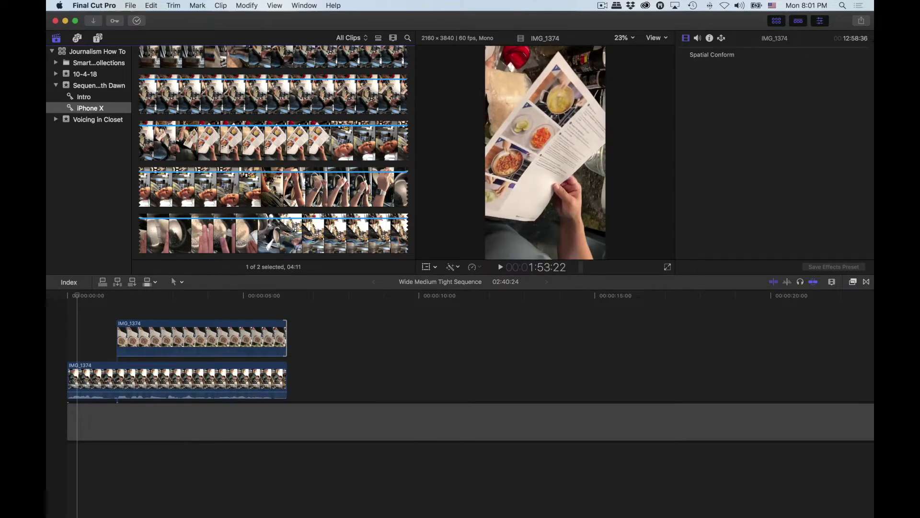
scroll(263, 152, down, 3)
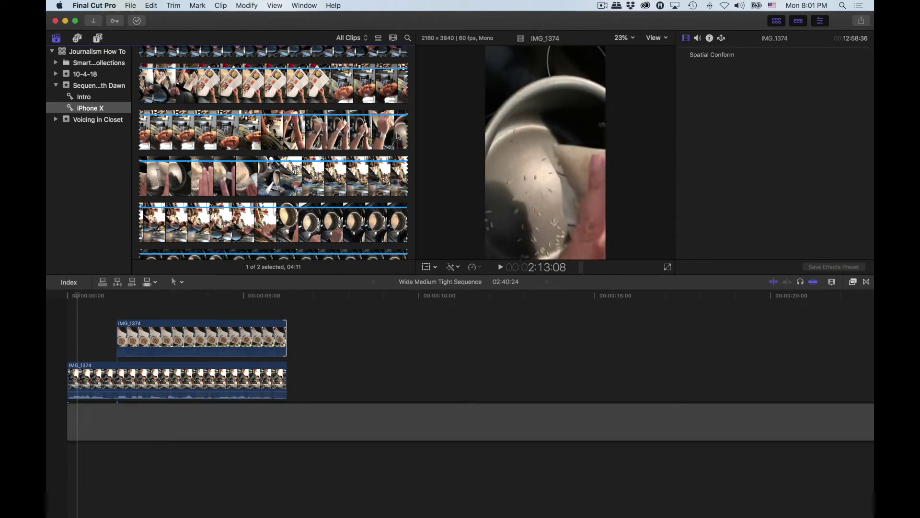
scroll(399, 136, down, 1)
scroll(399, 136, down, 5)
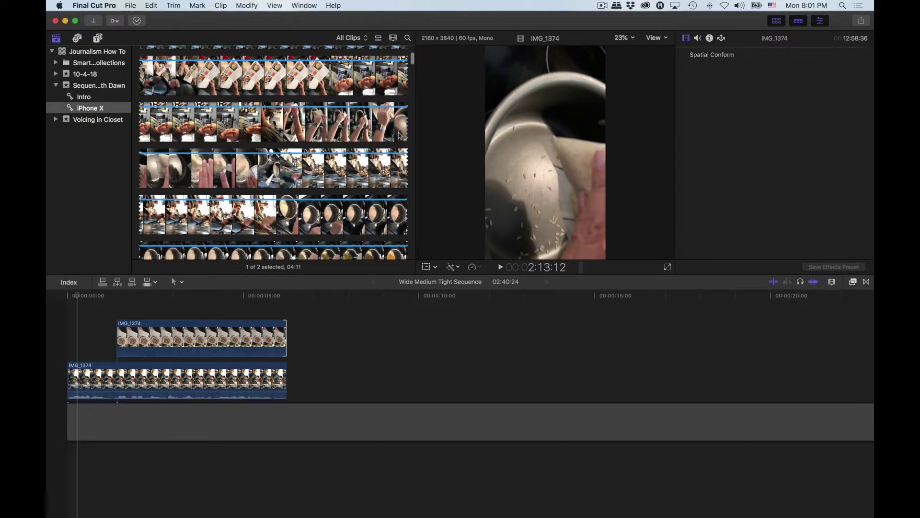
Step: Look through the iPhone X footage from the cooking pot shots to the carrot washing for further shot changes
scroll(399, 136, down, 1)
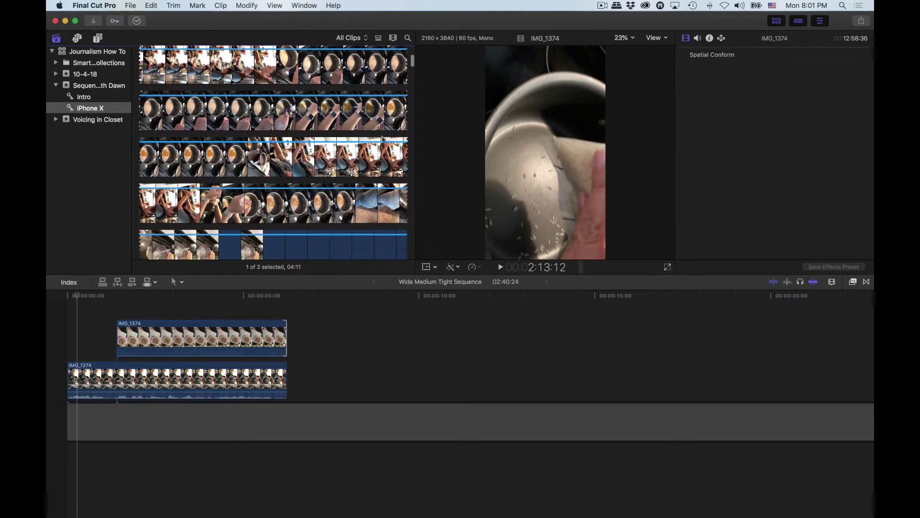
scroll(342, 163, down, 3)
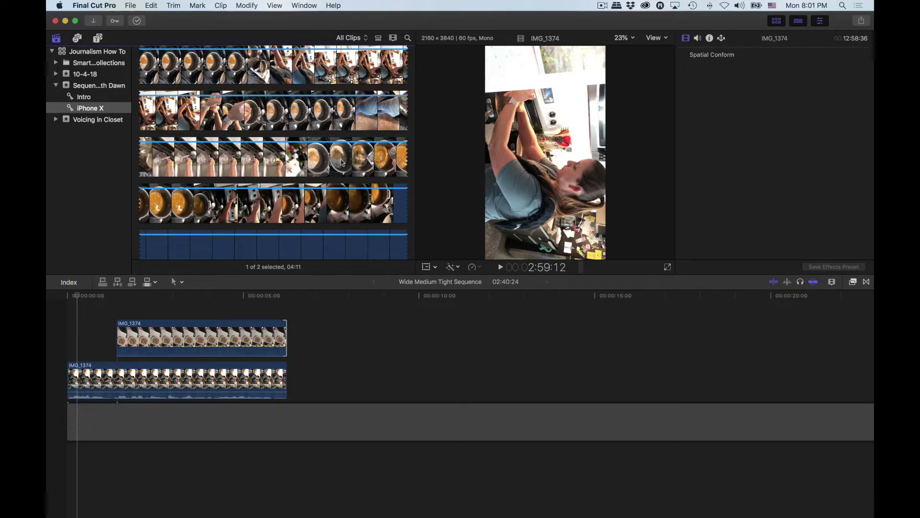
scroll(341, 163, down, 3)
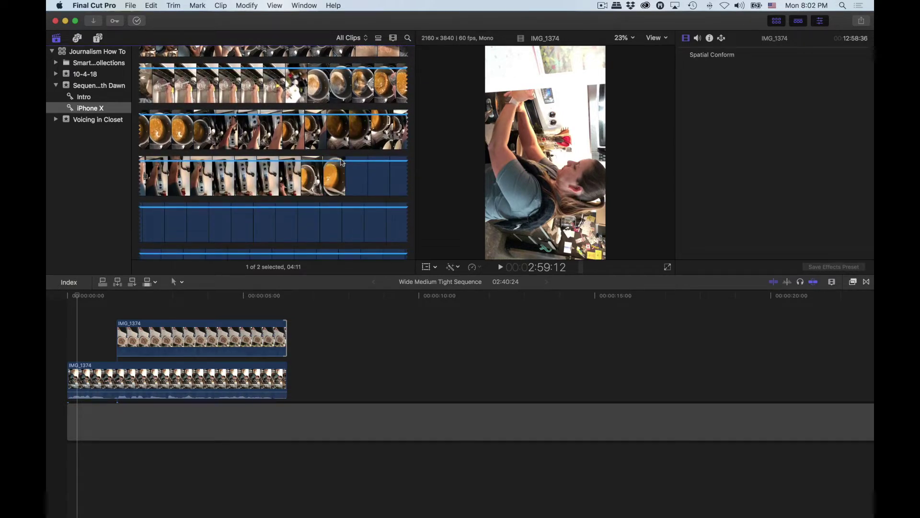
scroll(342, 163, down, 1)
scroll(341, 163, down, 1)
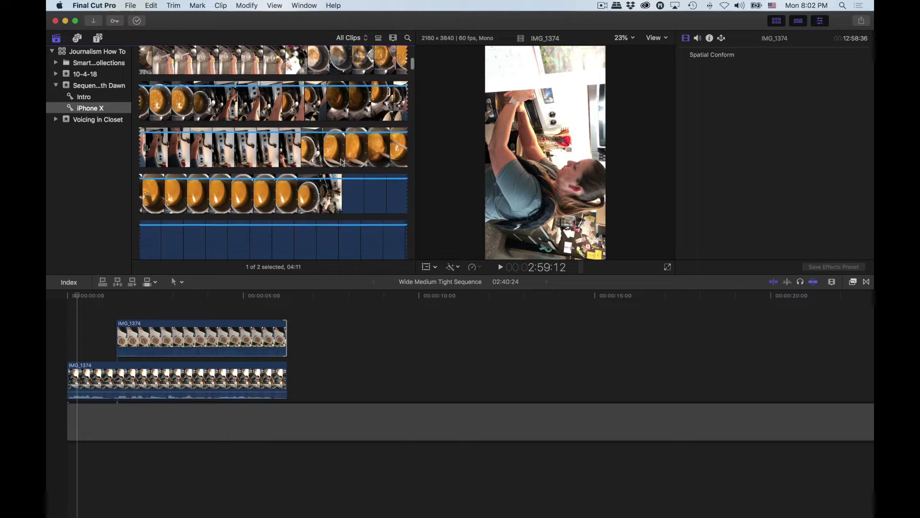
scroll(342, 162, down, 1)
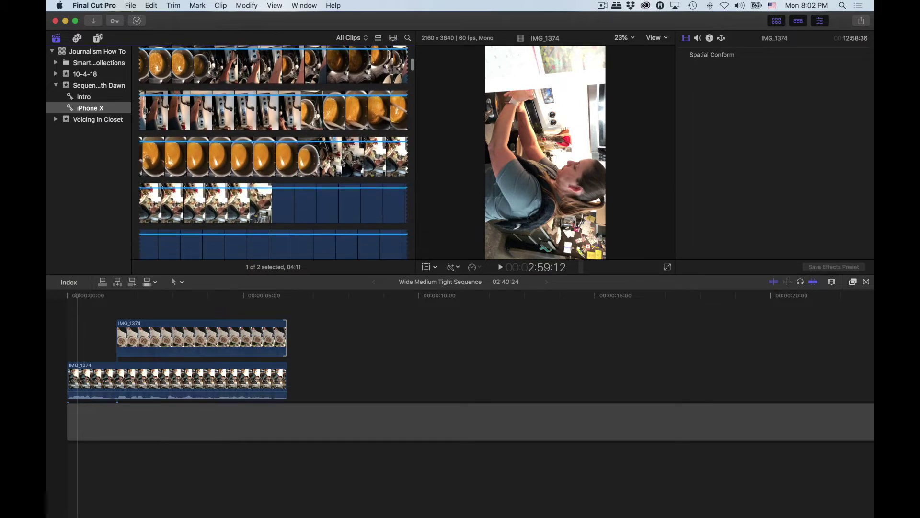
scroll(342, 162, down, 2)
scroll(342, 162, down, 1)
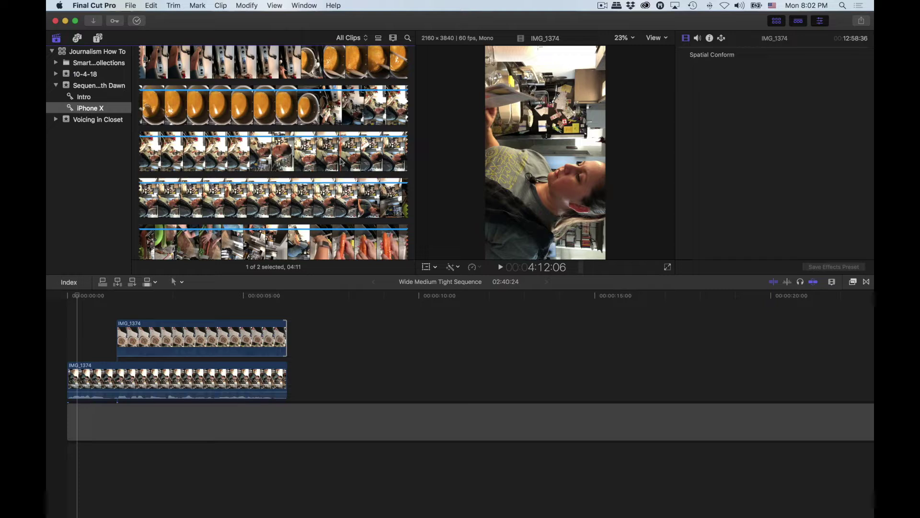
scroll(342, 162, down, 2)
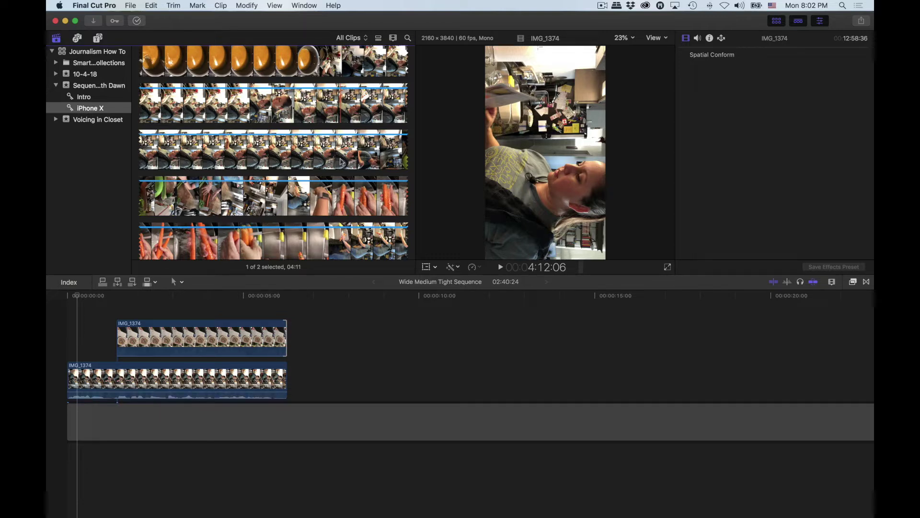
scroll(342, 161, down, 3)
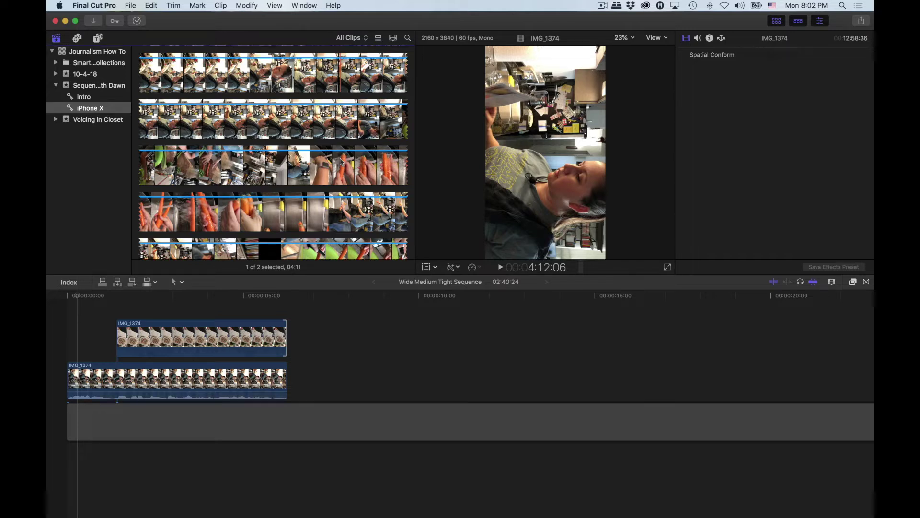
scroll(342, 162, down, 2)
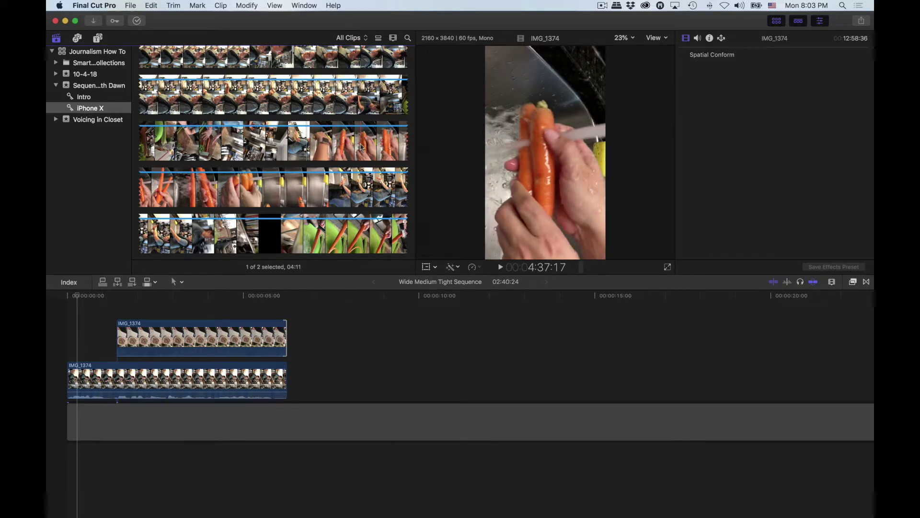
Step: Mark a 5:26 range of the carrot peeling shot in the iPhone footage and append it to the end of the timeline
scroll(364, 147, down, 3)
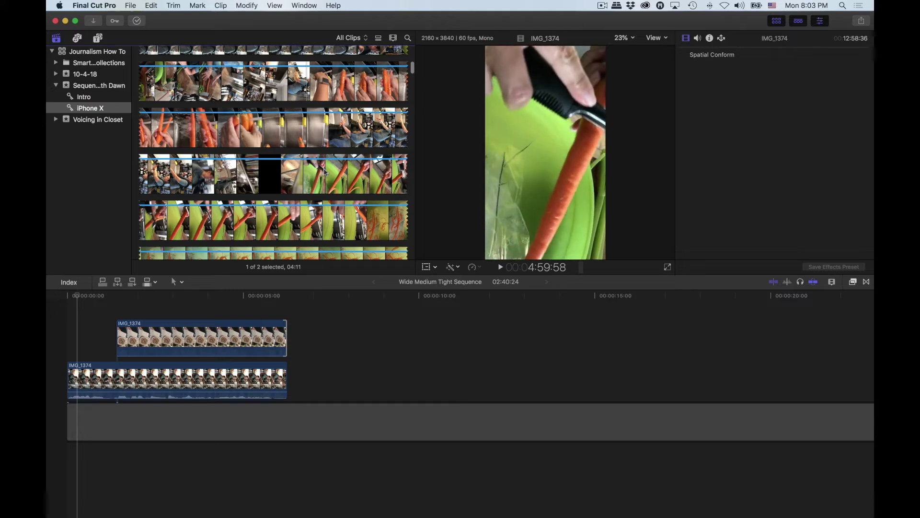
key(i)
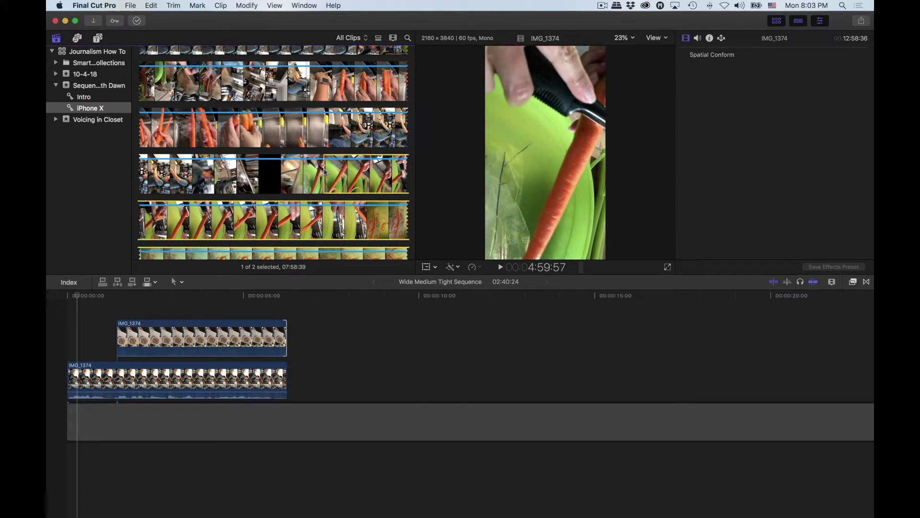
key(space)
key(i)
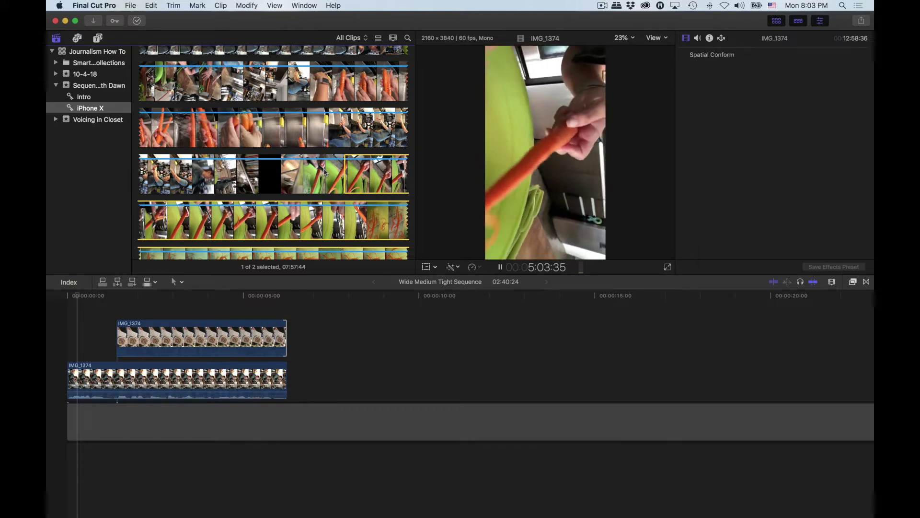
key(i)
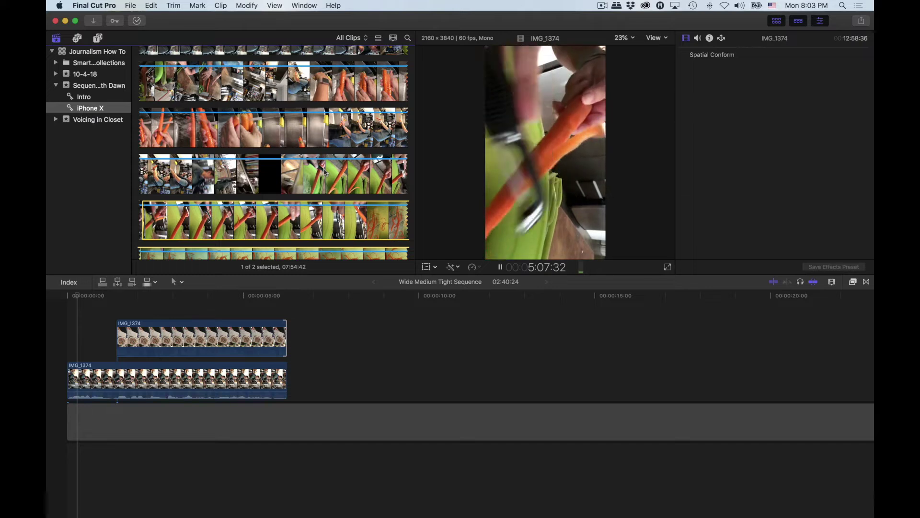
key(o)
key(space)
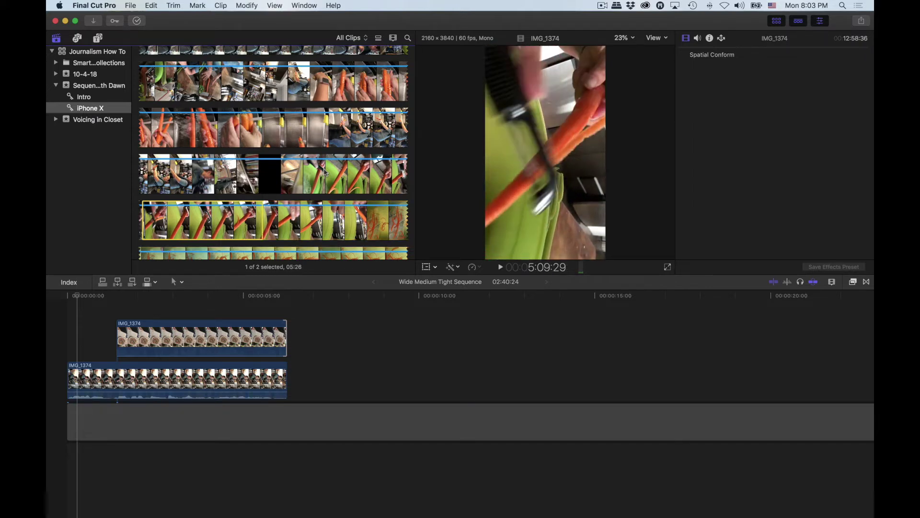
key(e)
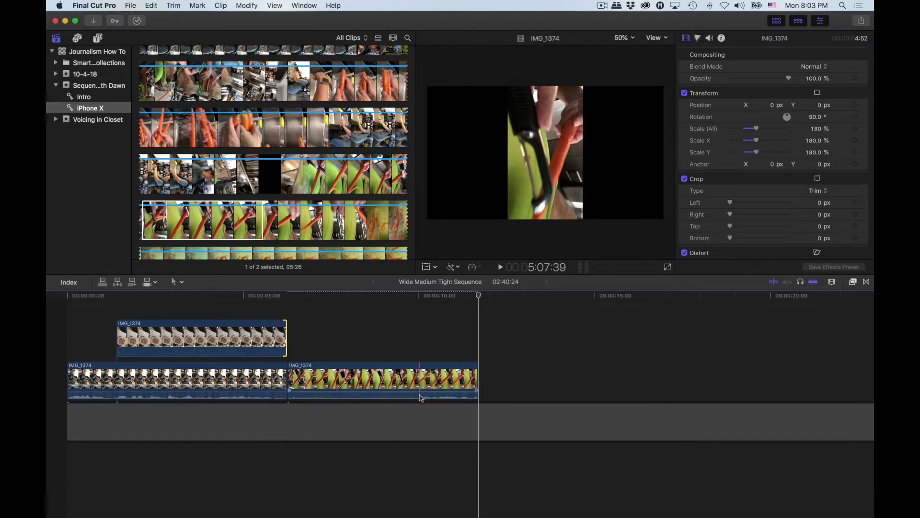
Step: Play the carrot peeling clip in the timeline and trim its end so that it lasts 3:46
click(416, 312)
key(space)
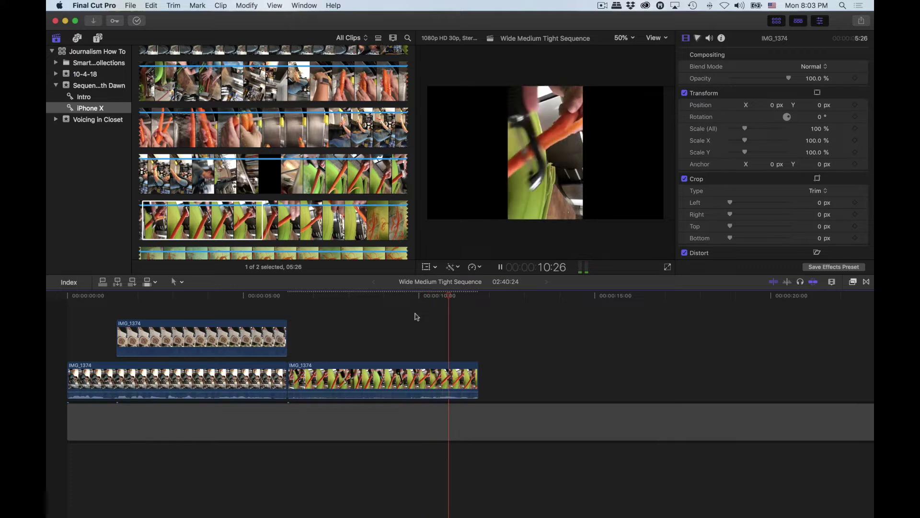
click(475, 377)
drag(476, 371, 379, 395)
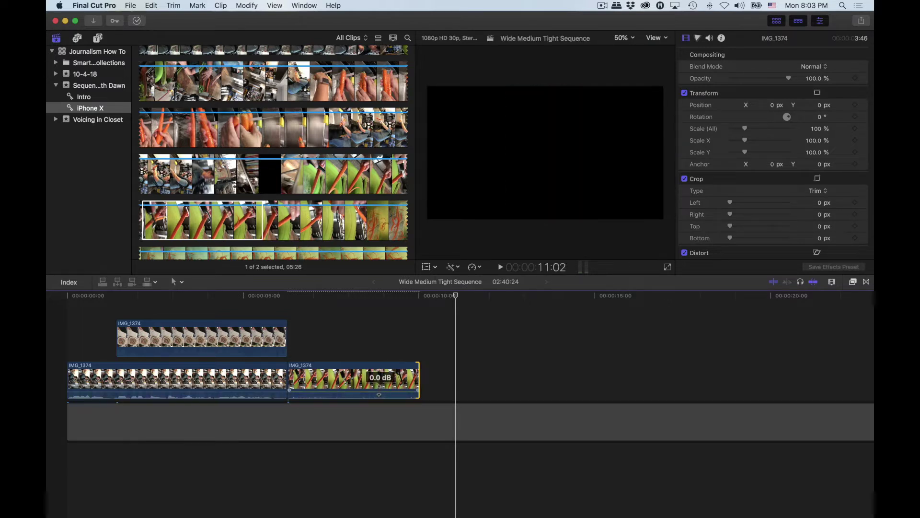
drag(378, 395, 379, 391)
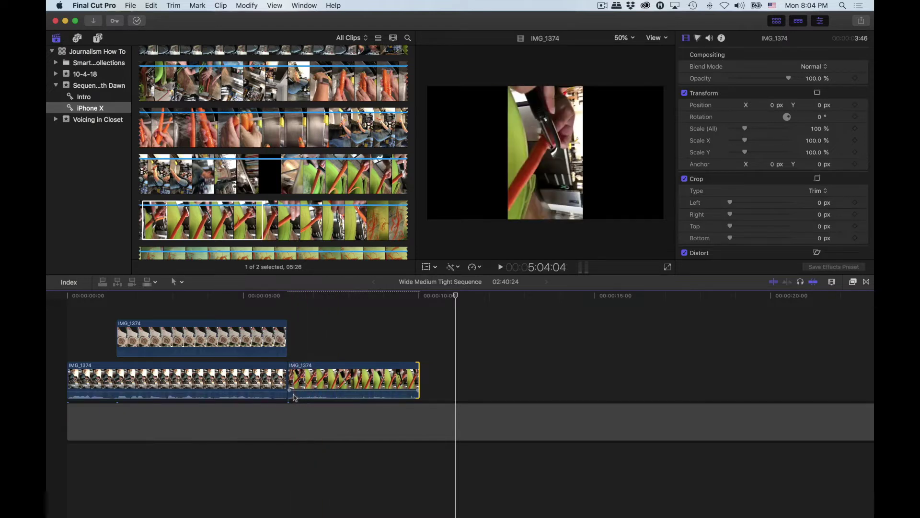
Step: Play the carrot peeling clip from its start and show the audio meters to check its sound levels
click(288, 296)
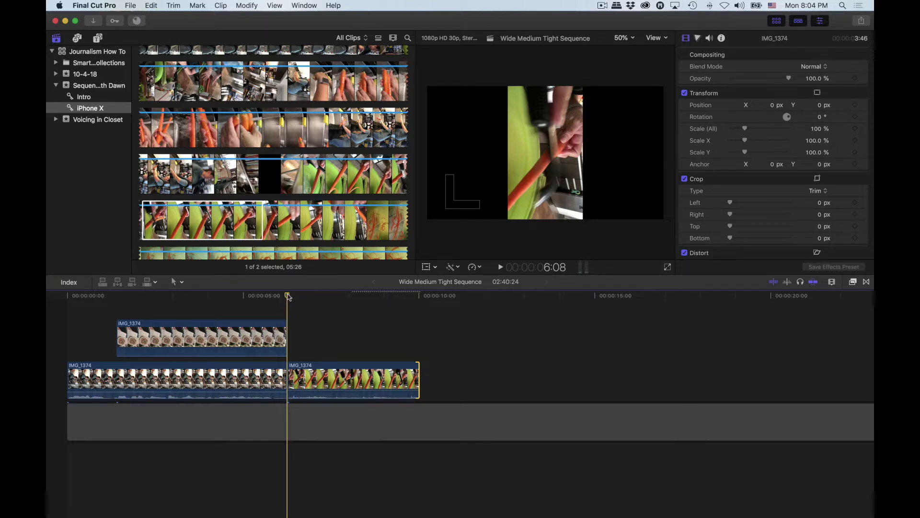
key(space)
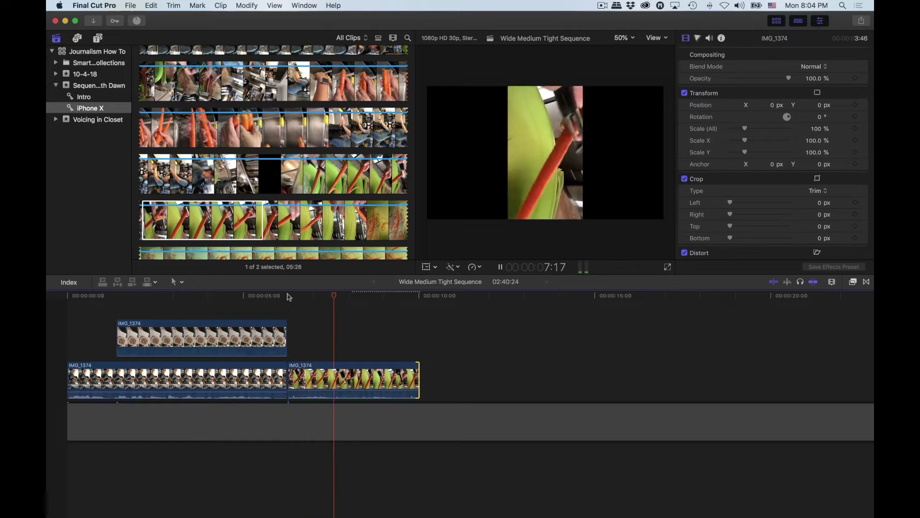
key(space)
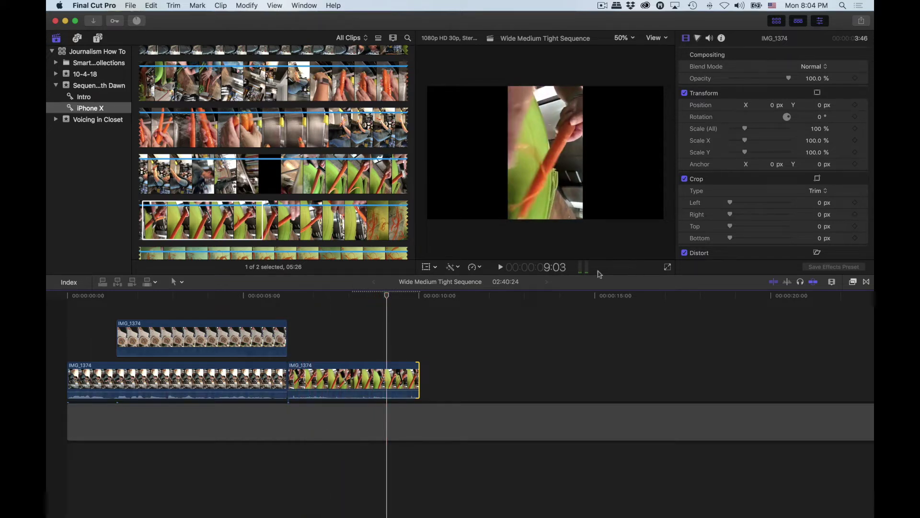
click(584, 267)
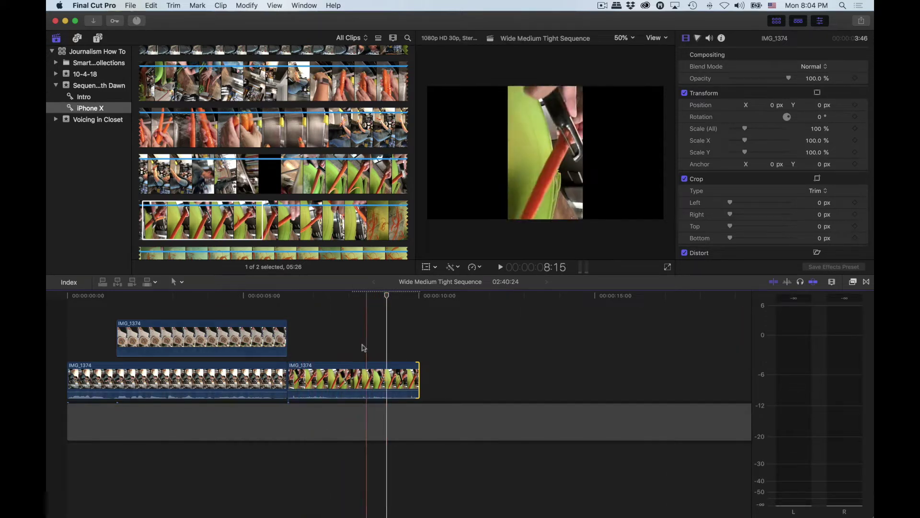
click(288, 297)
key(space)
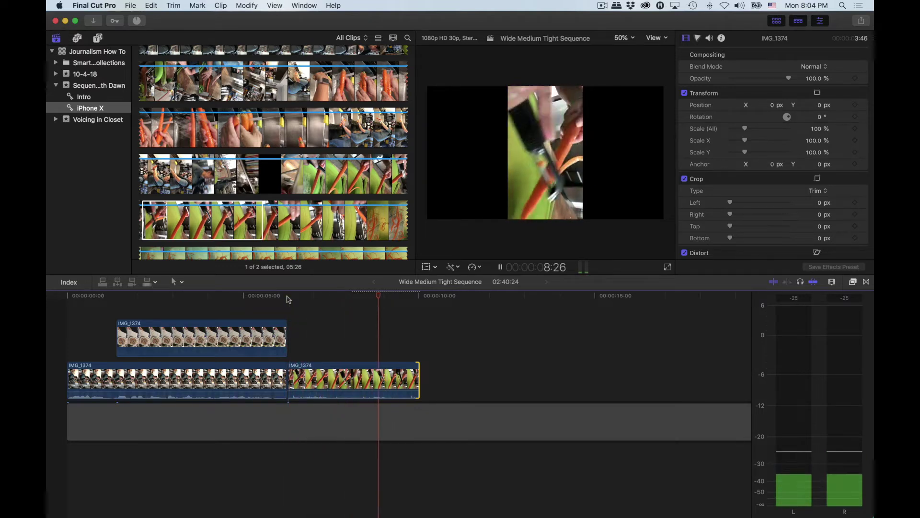
Step: Rotate the carrot peeling clip in the timeline by 90° and scale it to 180% to fill the frame
key(space)
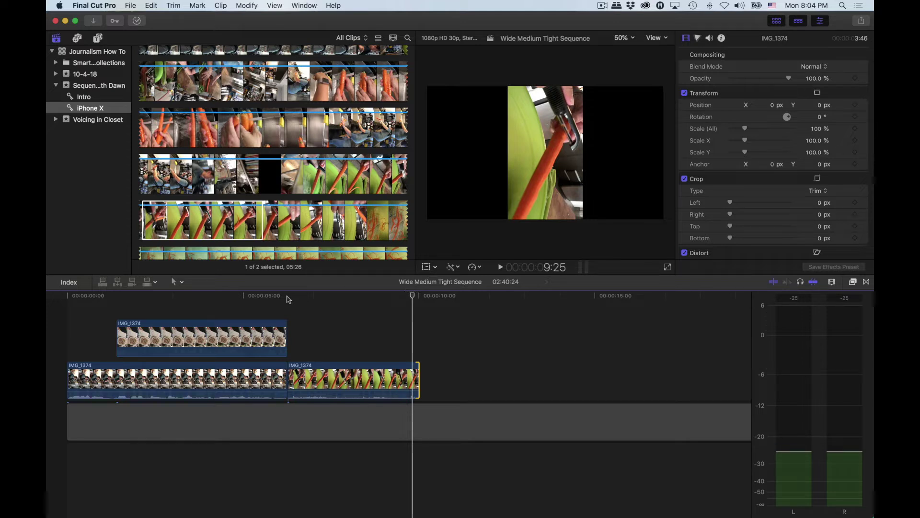
click(288, 298)
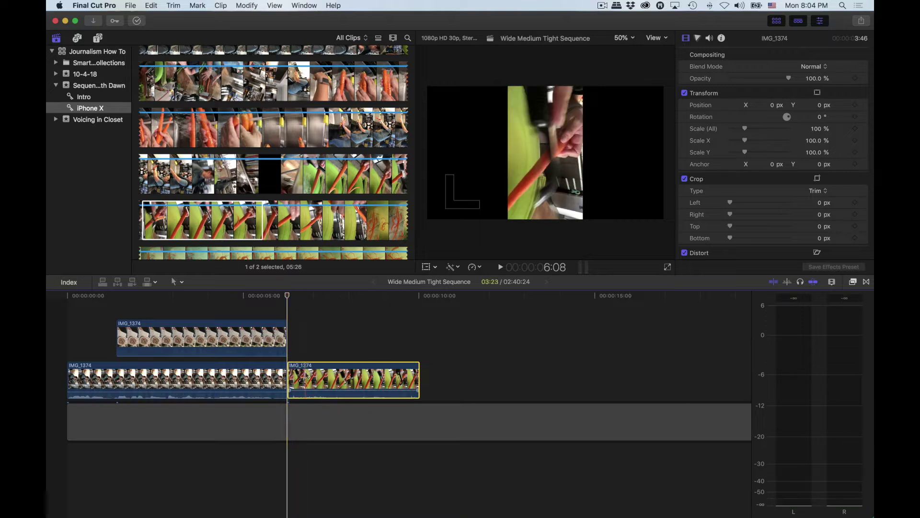
click(302, 381)
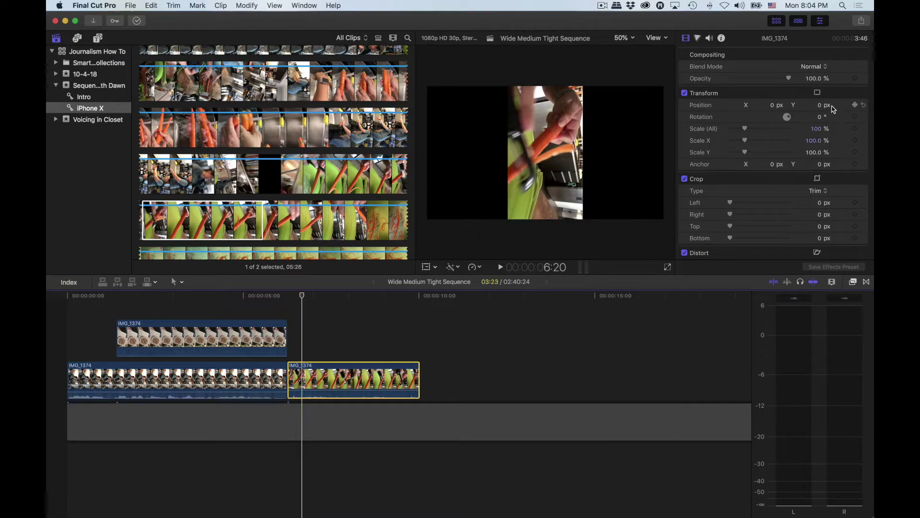
click(820, 119)
key(Return)
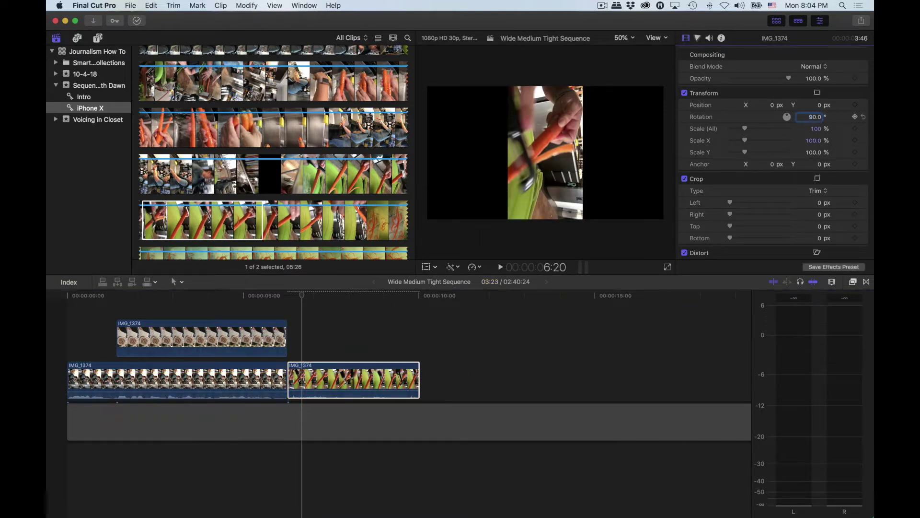
click(817, 132)
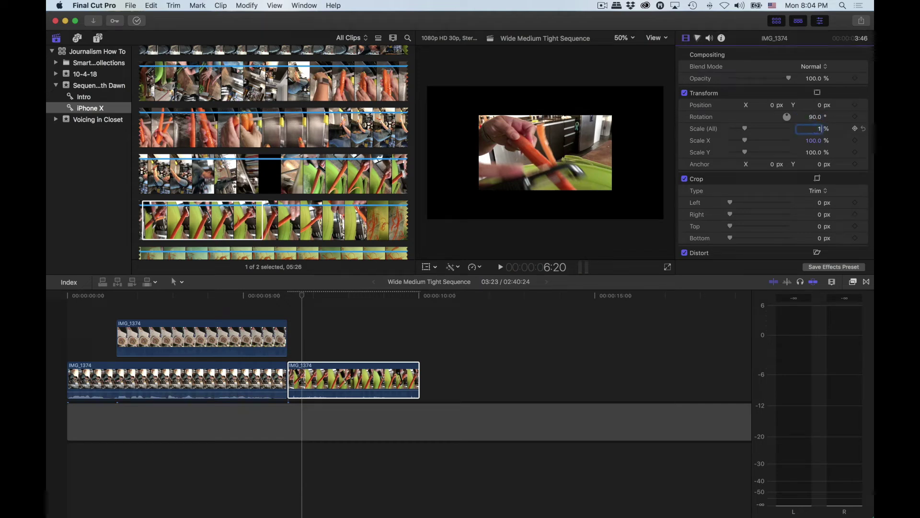
key(Return)
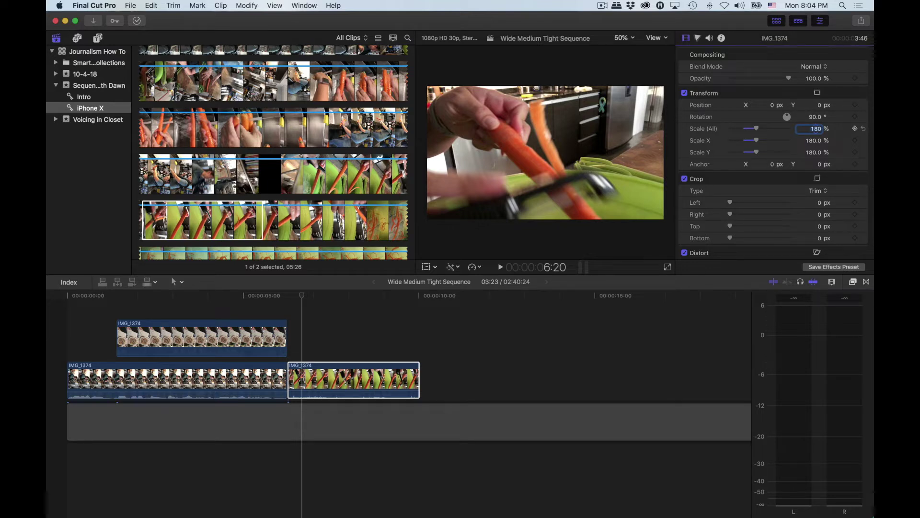
Step: Play the cut from the recipe card into the carrot peeling clip, trim the peeling clip's start so it lasts 2:22, and replay the cut
click(253, 296)
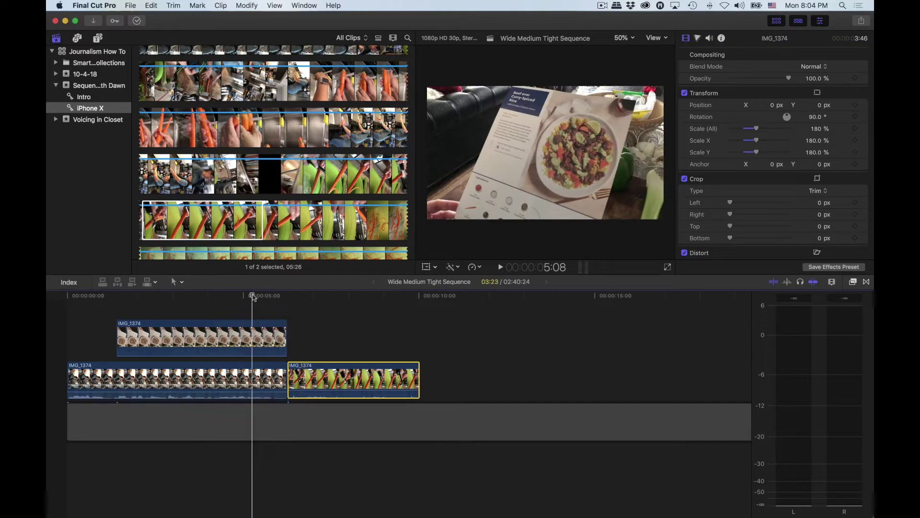
key(space)
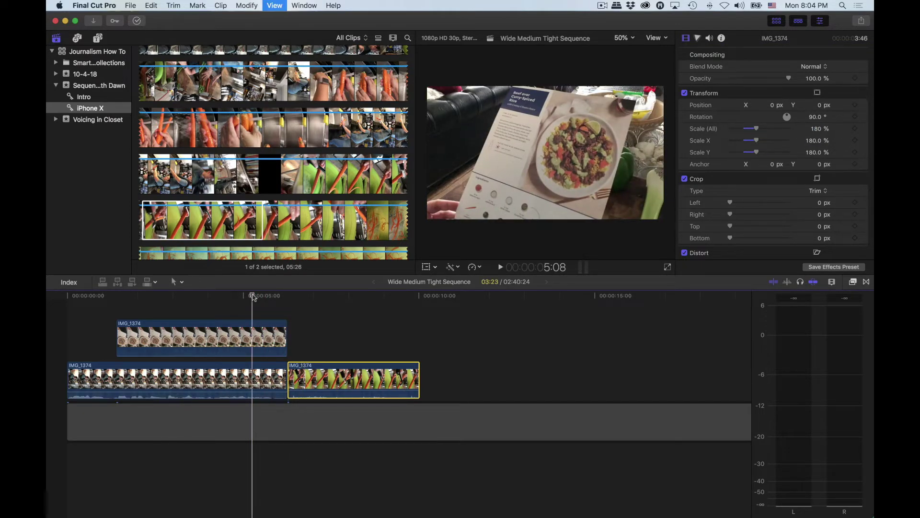
key(space)
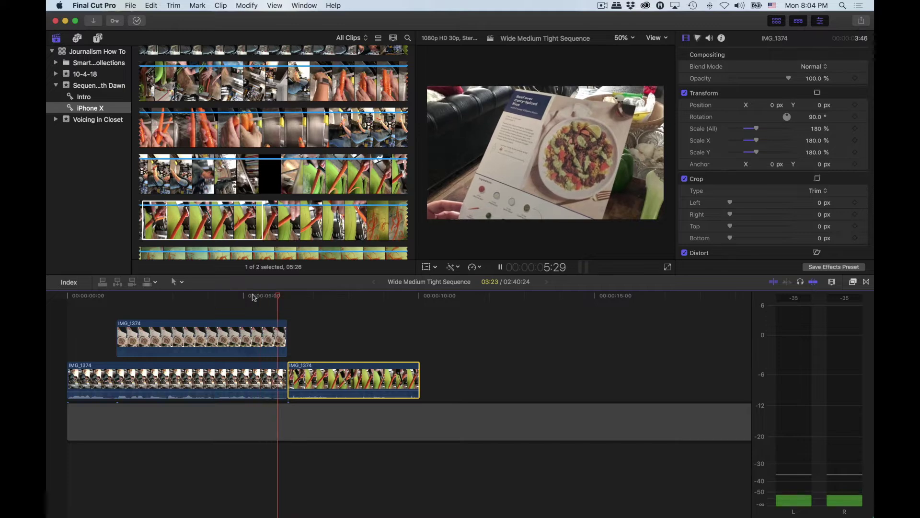
key(space)
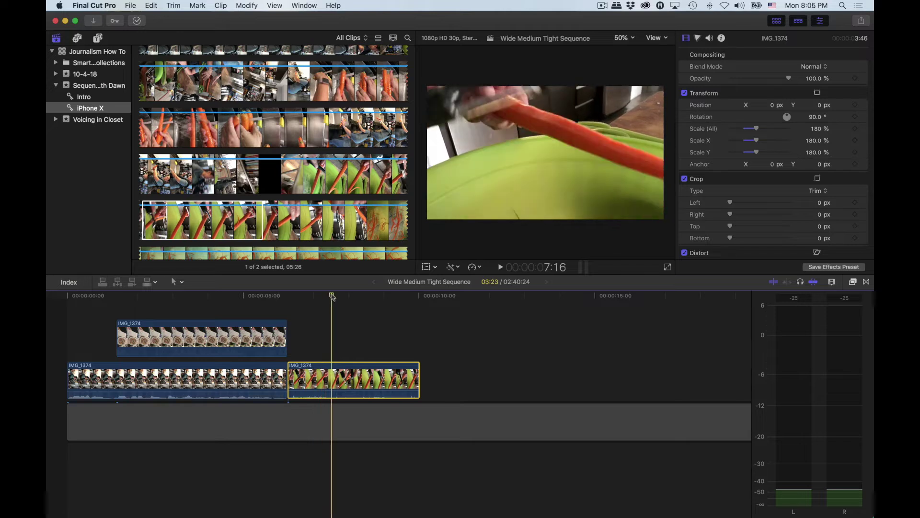
drag(332, 295, 337, 296)
drag(291, 379, 338, 379)
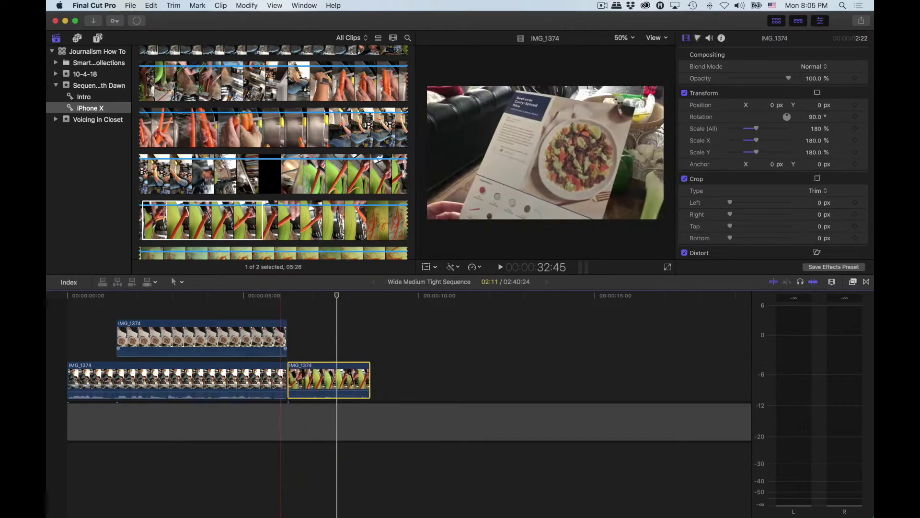
click(232, 298)
key(space)
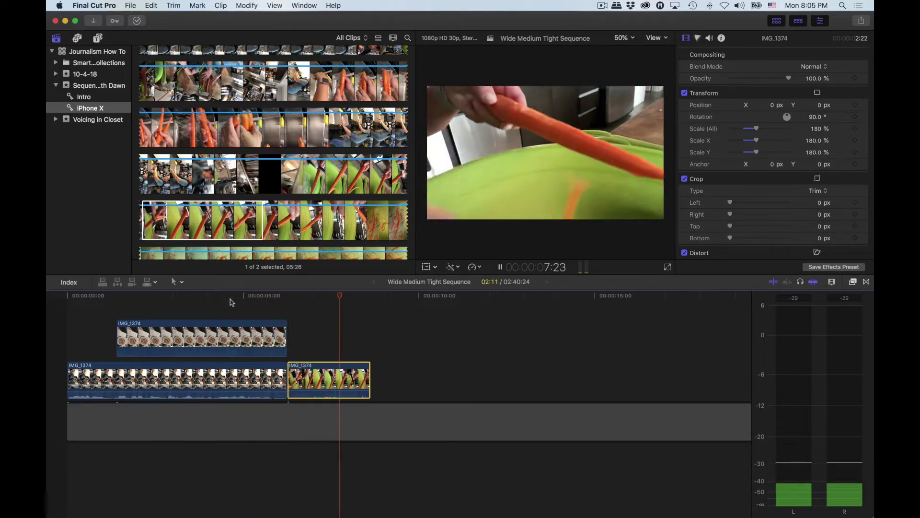
key(space)
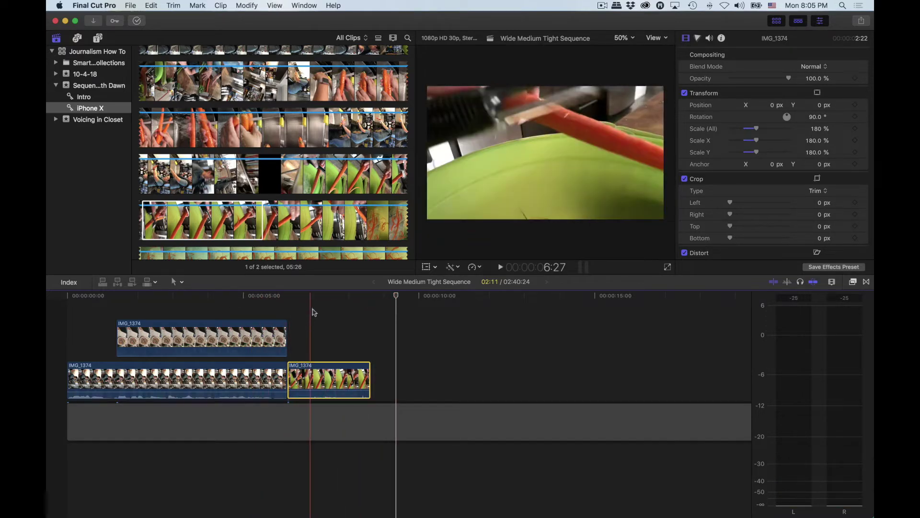
Step: Mark a 5:00 range of the carrot shavings close-up in the iPhone footage and append it to the end of the timeline
scroll(338, 203, down, 3)
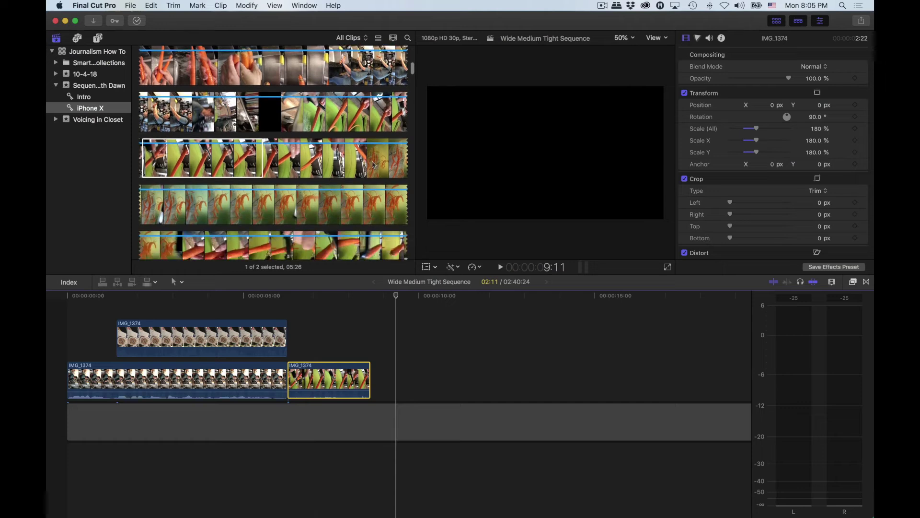
click(373, 164)
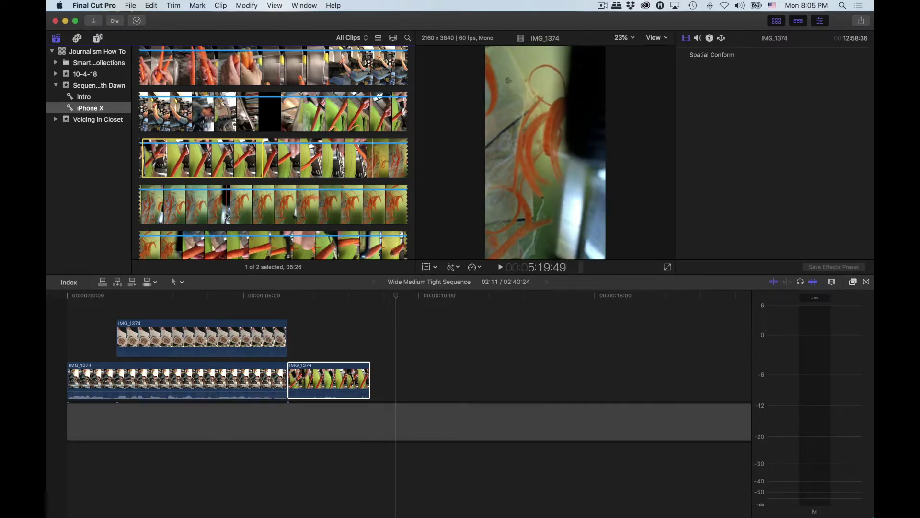
key(i)
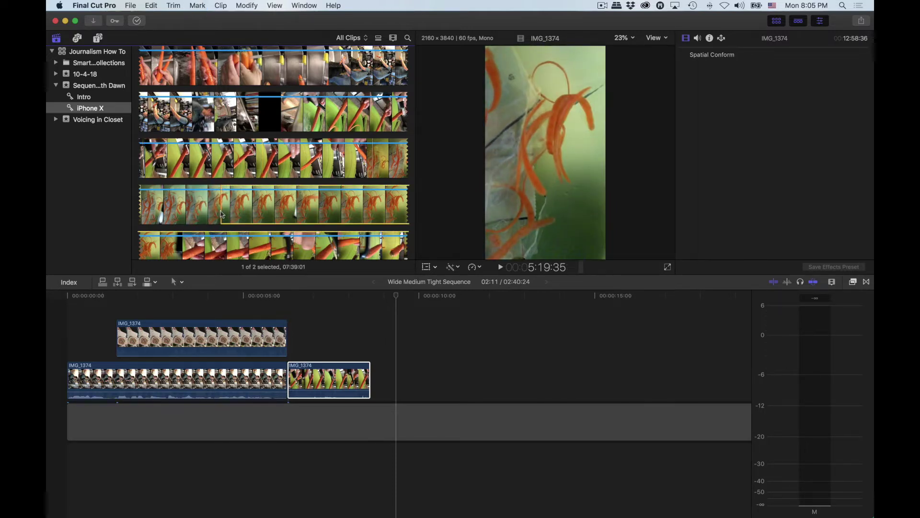
key(space)
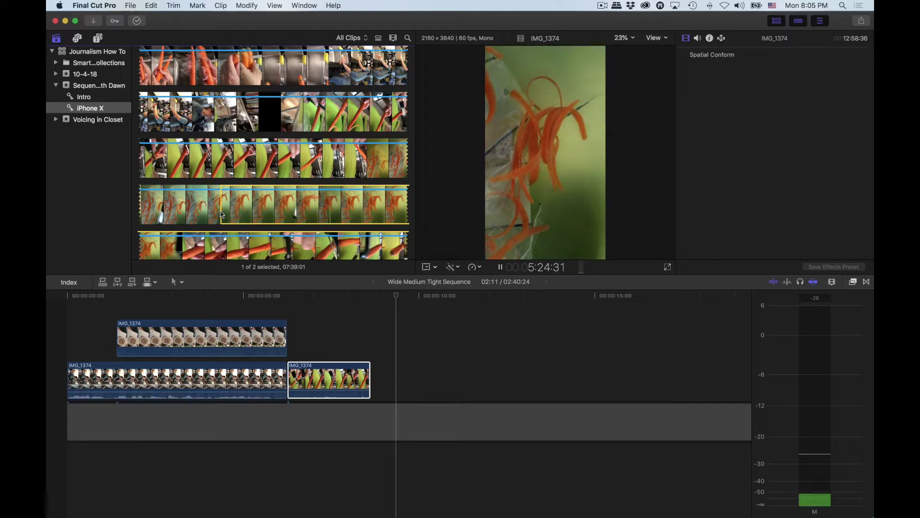
key(space)
key(o)
click(386, 309)
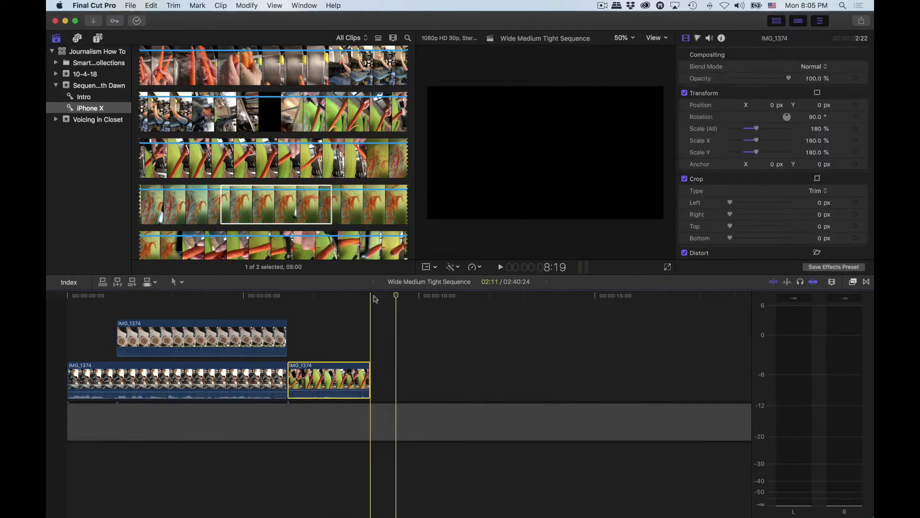
key(e)
Step: Play the carrot shavings clip and replay the cut leading into it from the carrot peeling clip
click(374, 298)
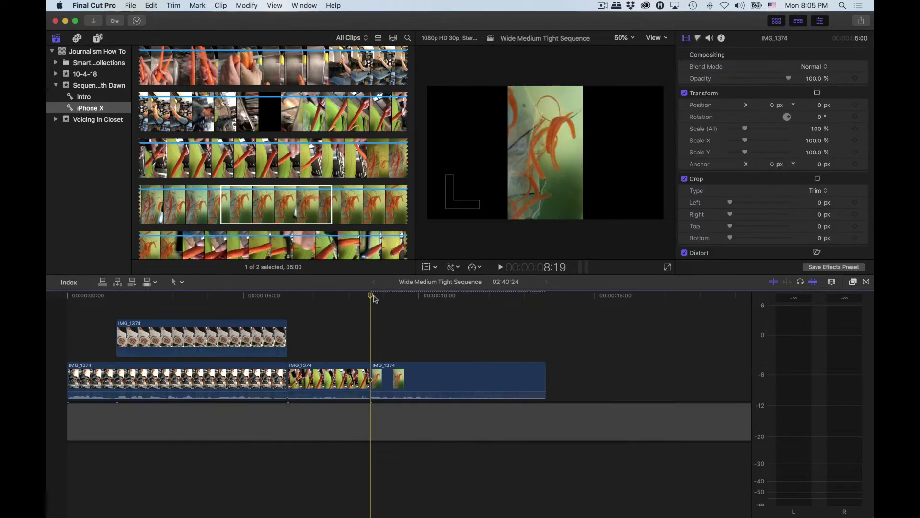
key(space)
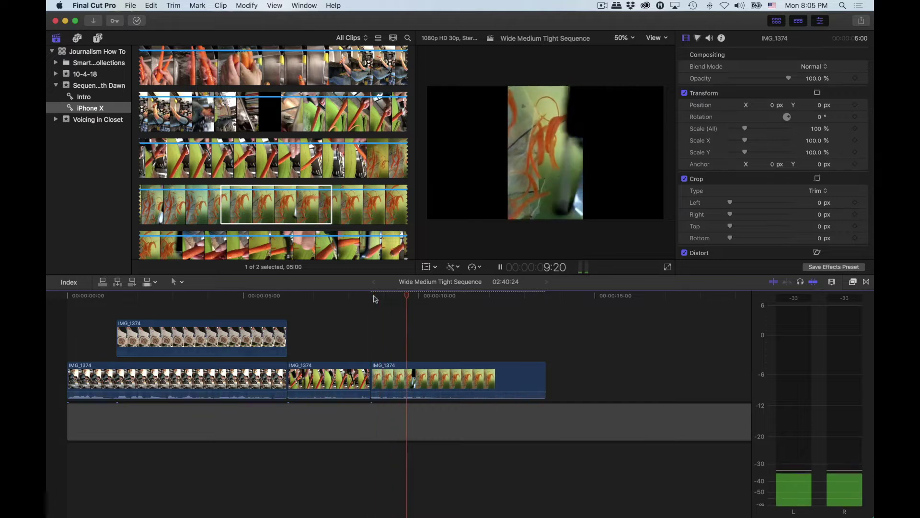
click(331, 297)
key(space)
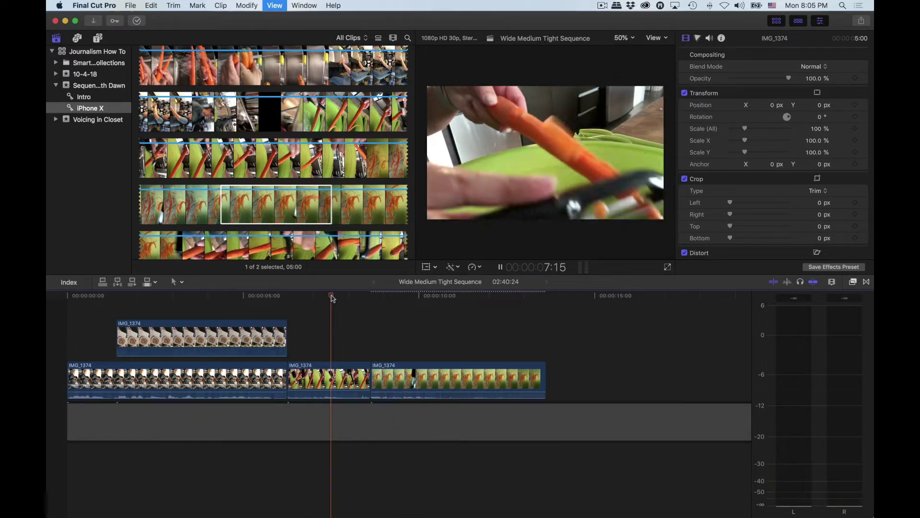
key(space)
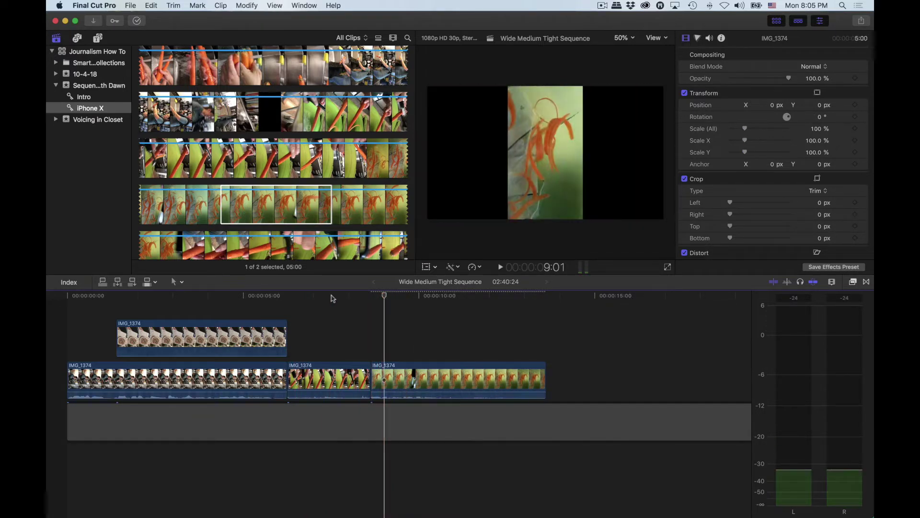
click(332, 298)
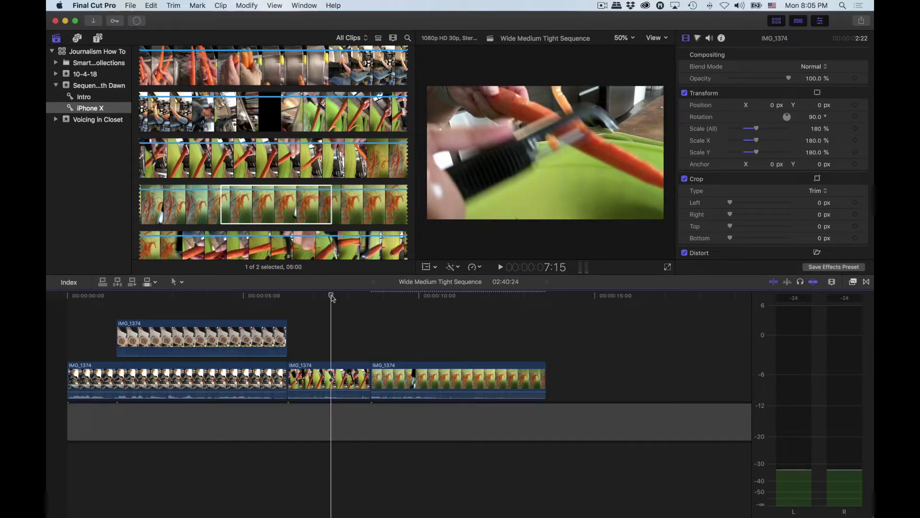
key(space)
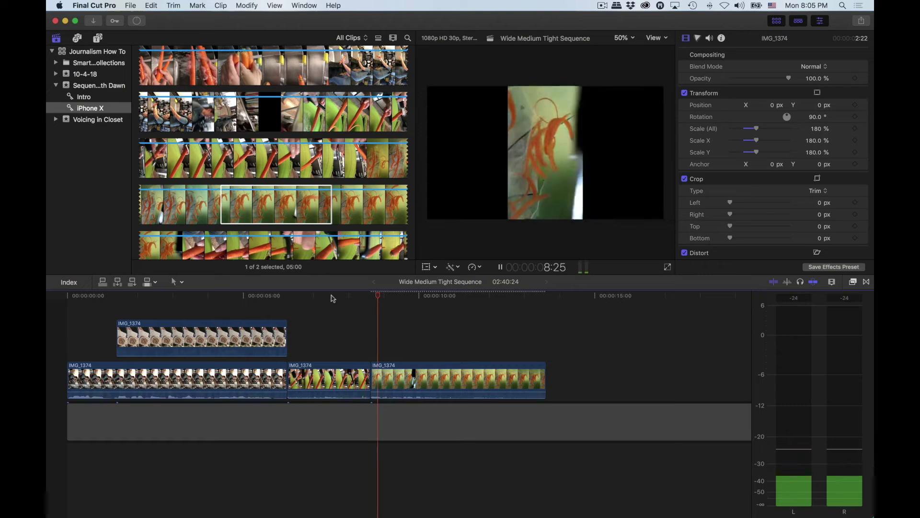
key(space)
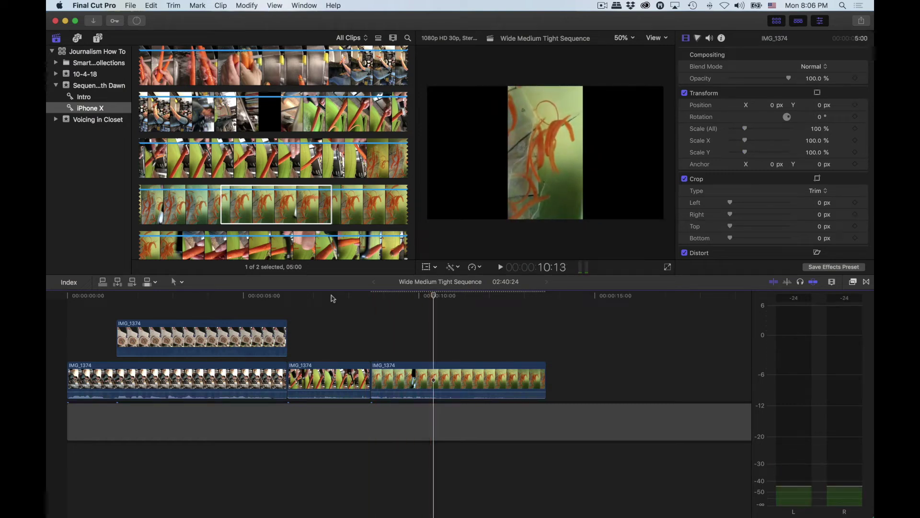
Step: Play the carrot shavings clip from its start and trim its end so that it lasts 1:16
drag(333, 298, 368, 303)
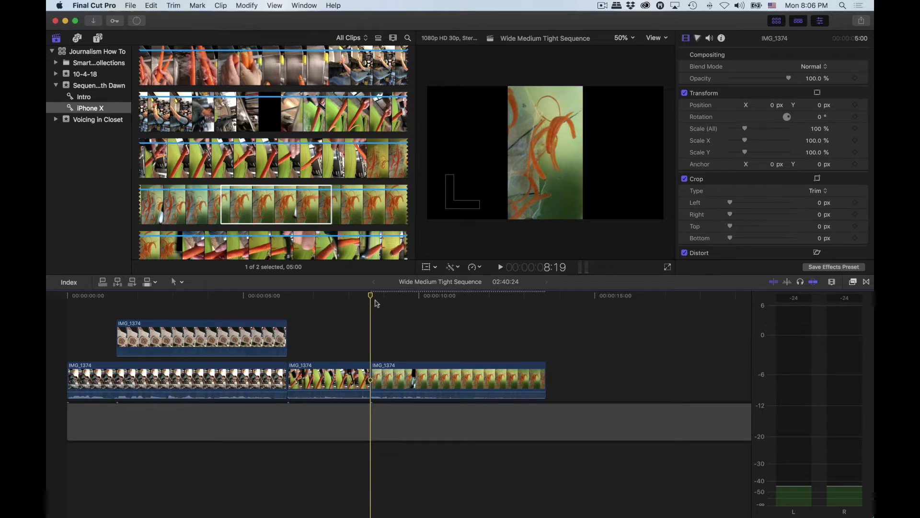
key(space)
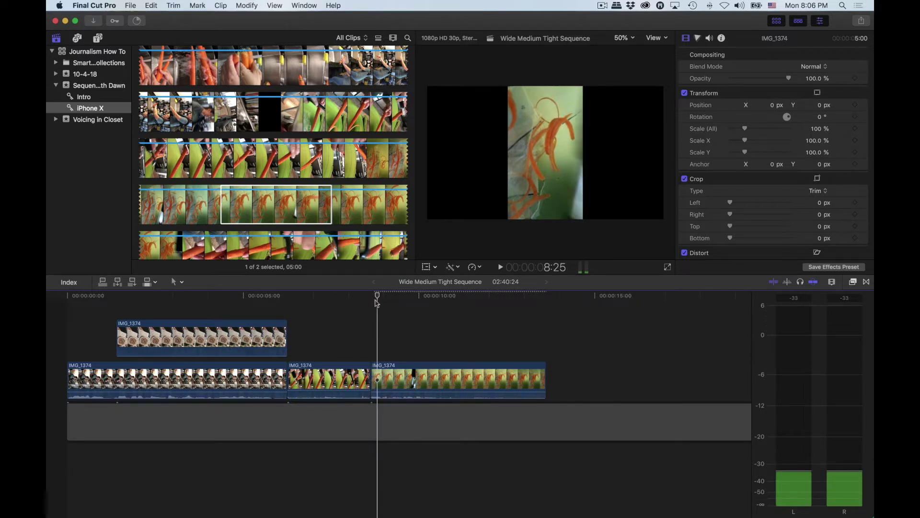
key(space)
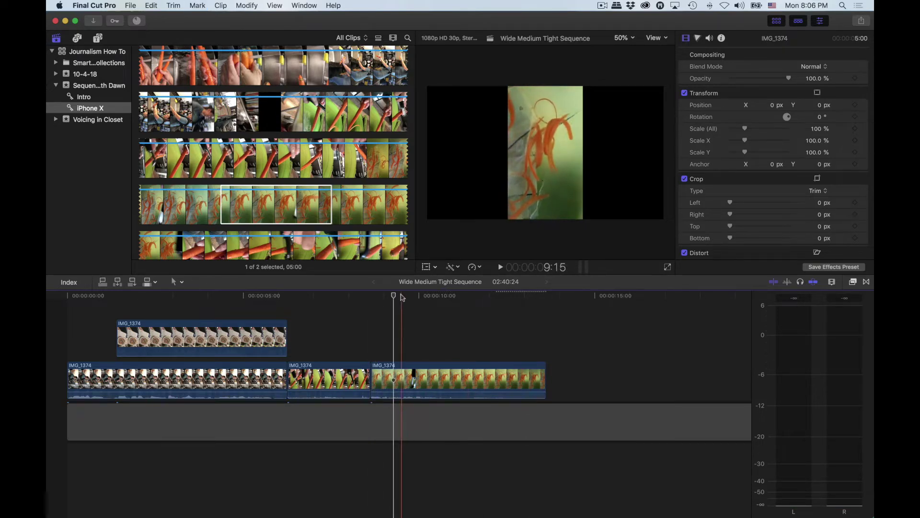
key(space)
key(space)
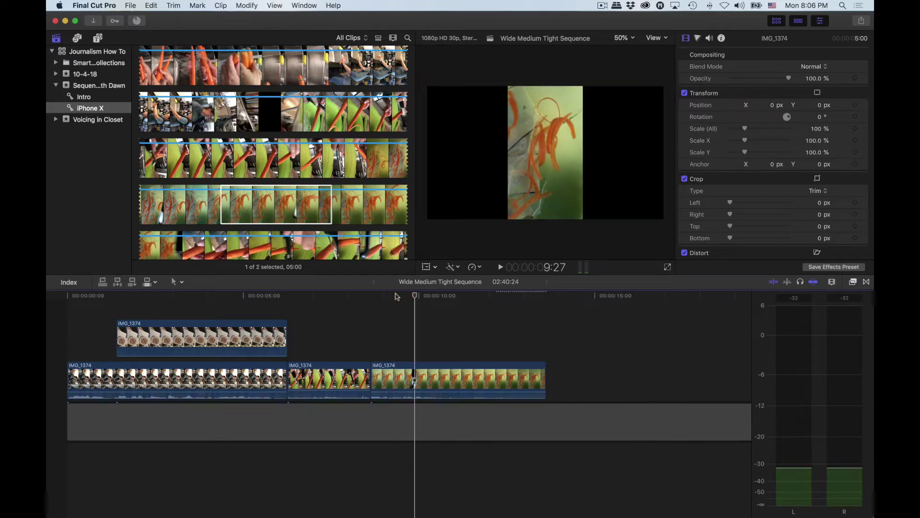
drag(544, 390, 415, 380)
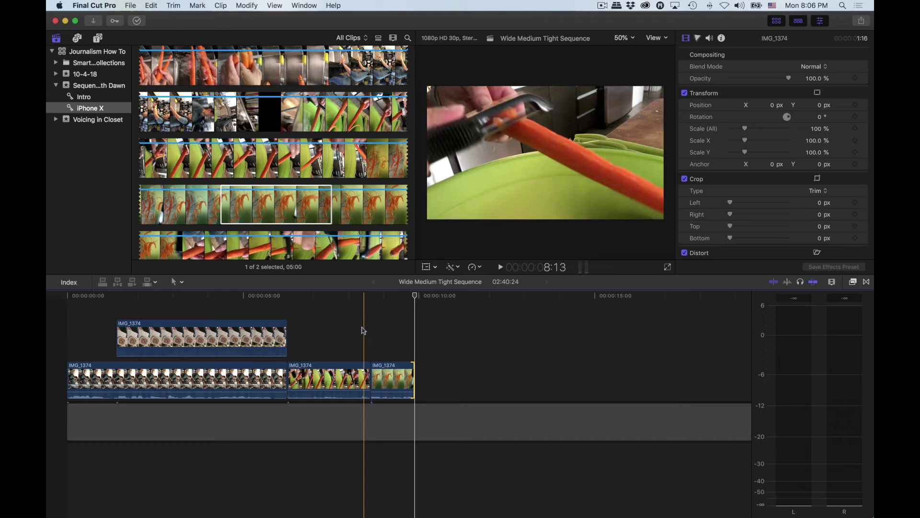
Step: Mark a 3:11 range of the carrot tip being peeled in the iPhone footage and place it directly after the carrot shavings clip
click(372, 296)
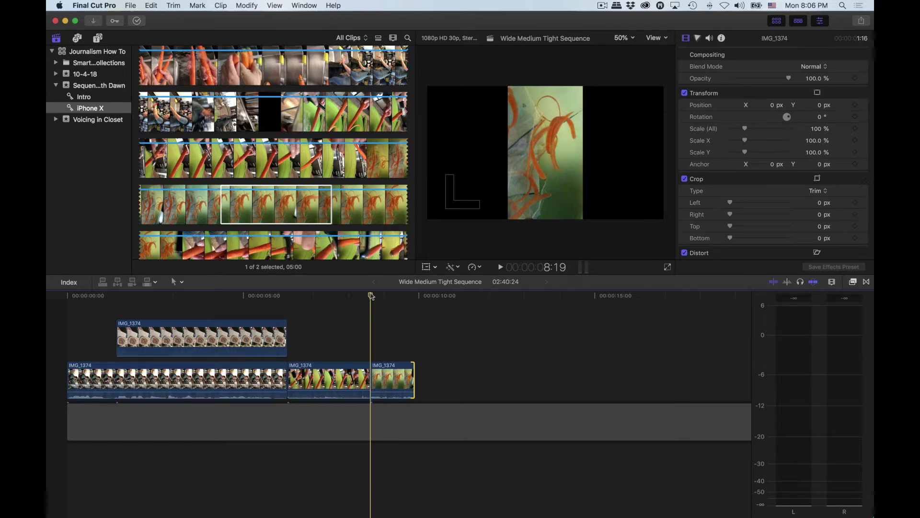
scroll(355, 223, down, 5)
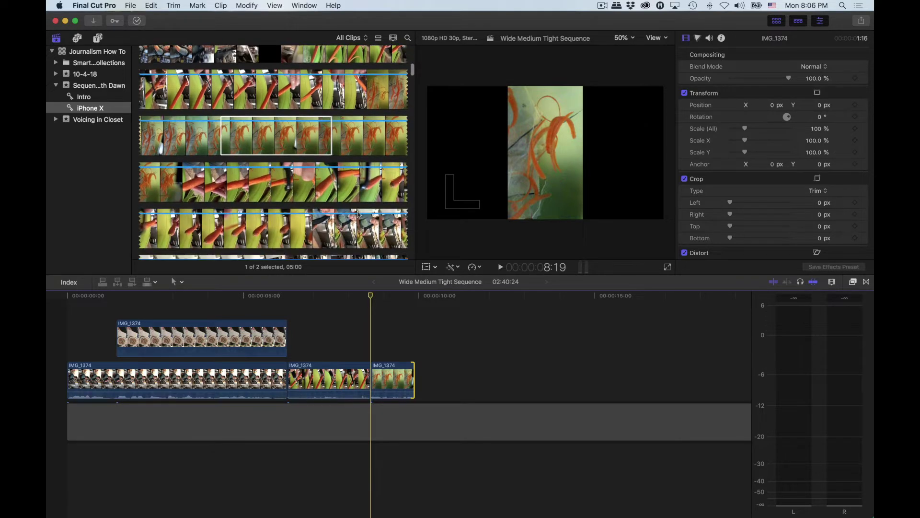
key(super+1)
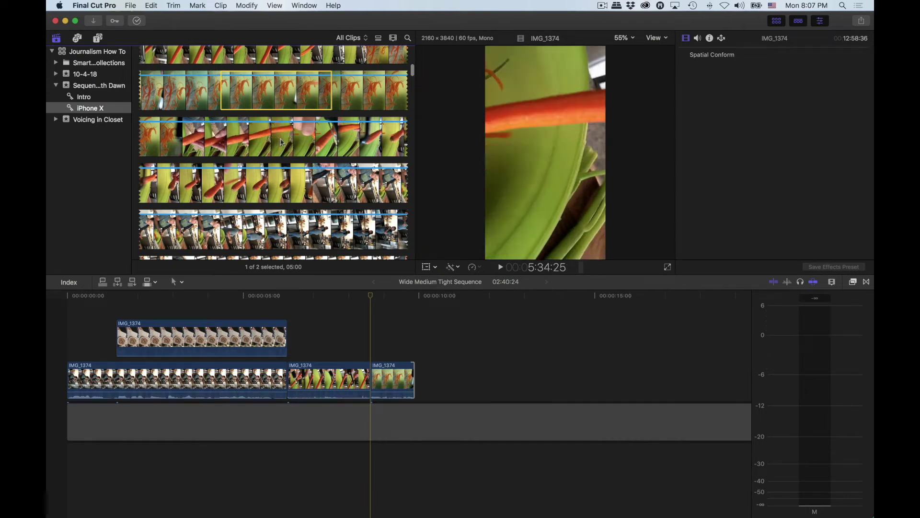
click(353, 144)
key(space)
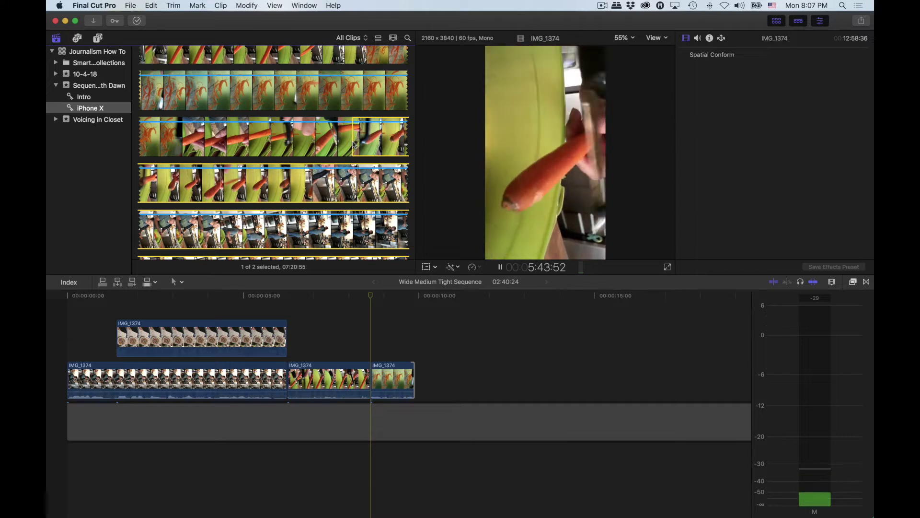
key(i)
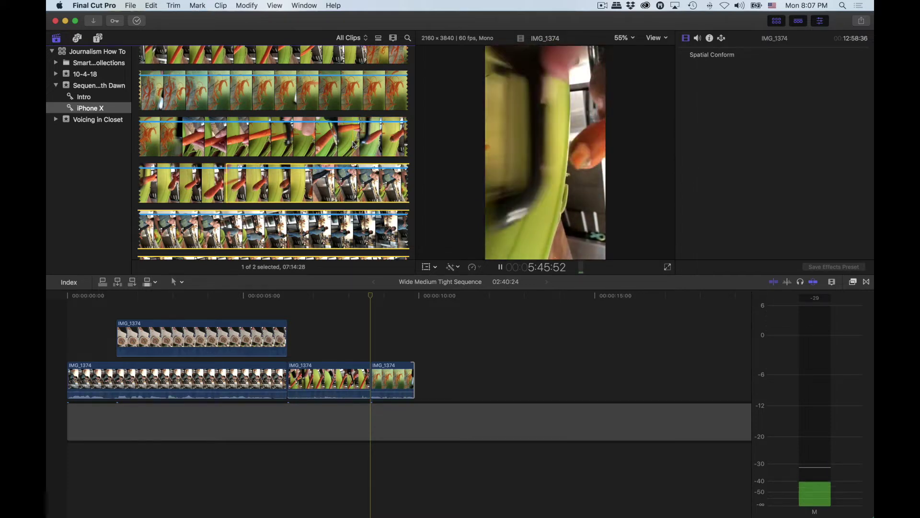
key(space)
key(o)
key(q)
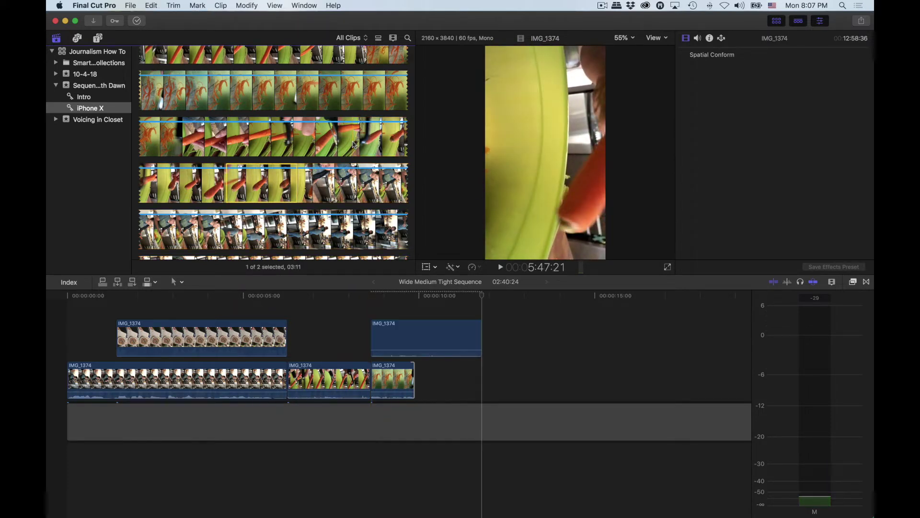
drag(396, 331, 429, 328)
Step: Play the cut from the shavings into the last peeling clip and trim that clip's start so it lasts 2:18, leaving no gap
click(397, 296)
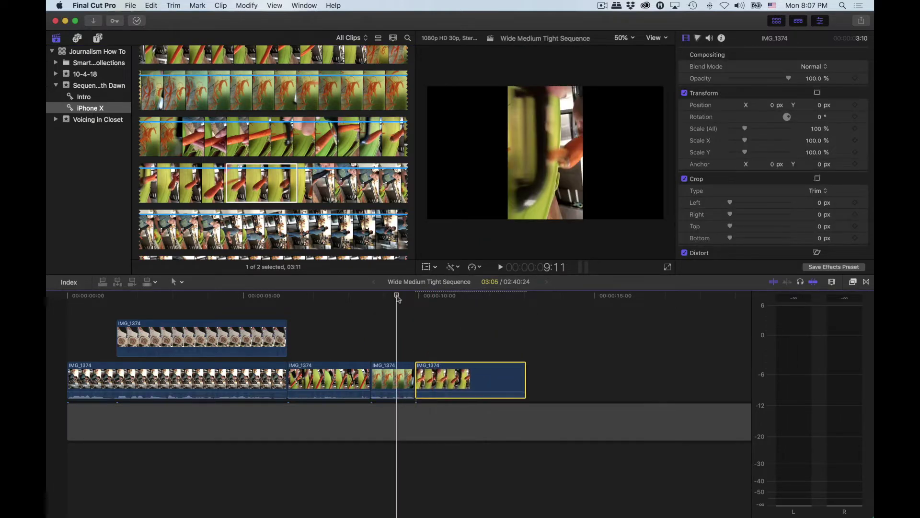
key(space)
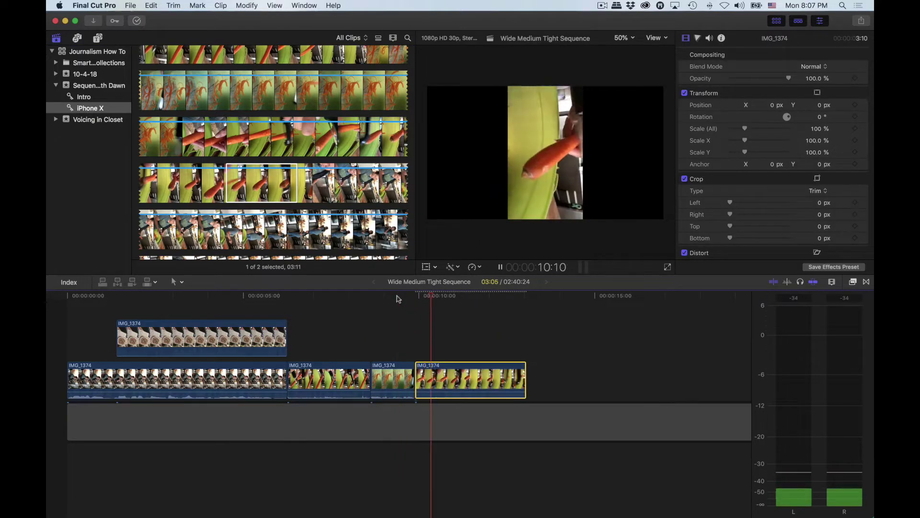
click(381, 300)
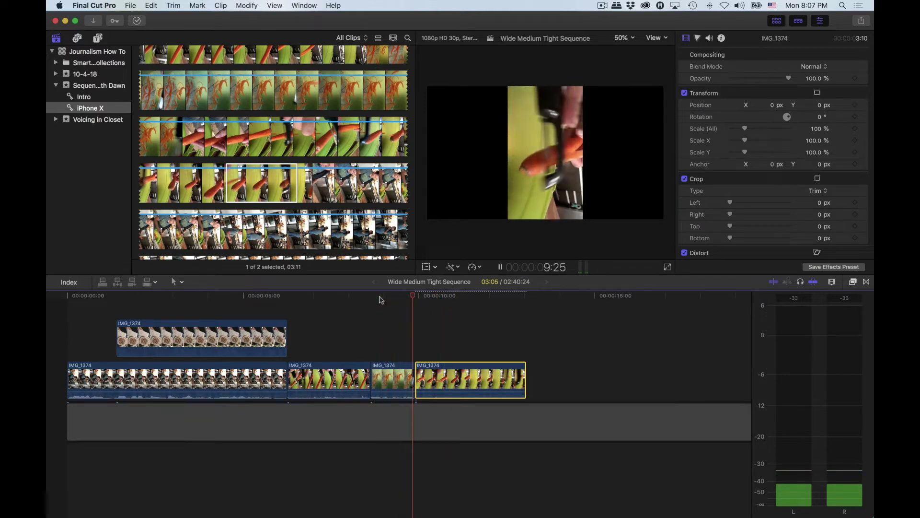
drag(408, 297, 415, 296)
key(space)
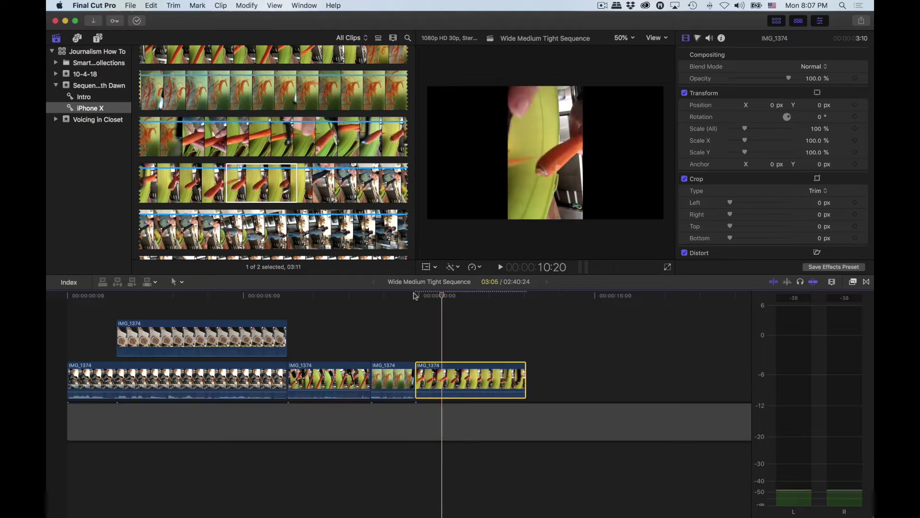
click(415, 296)
key(space)
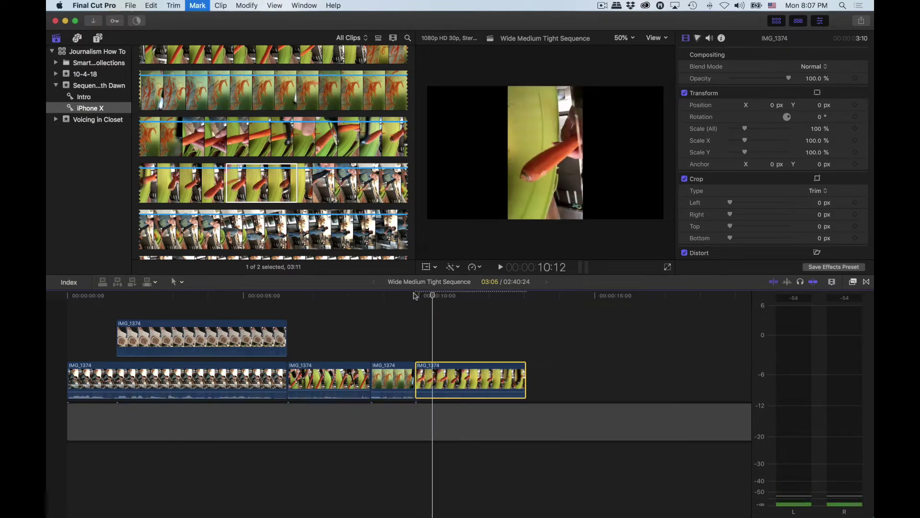
key(space)
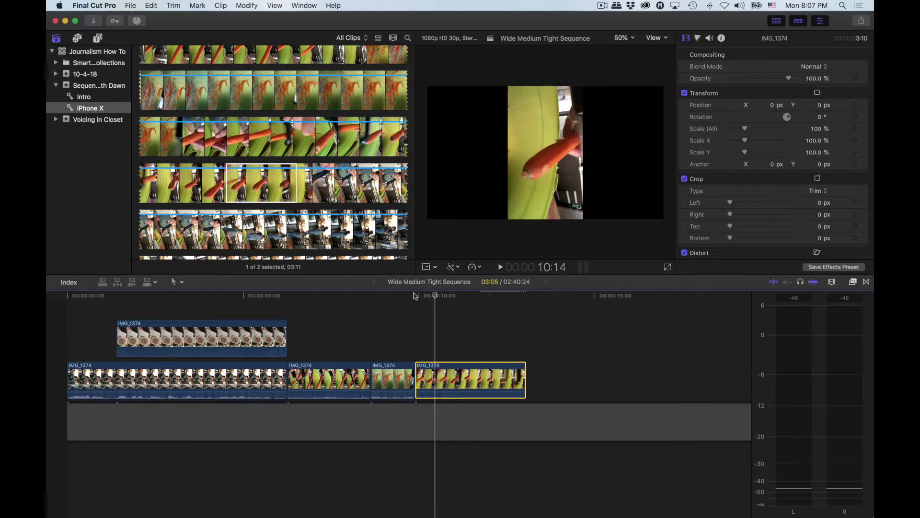
drag(416, 378, 436, 379)
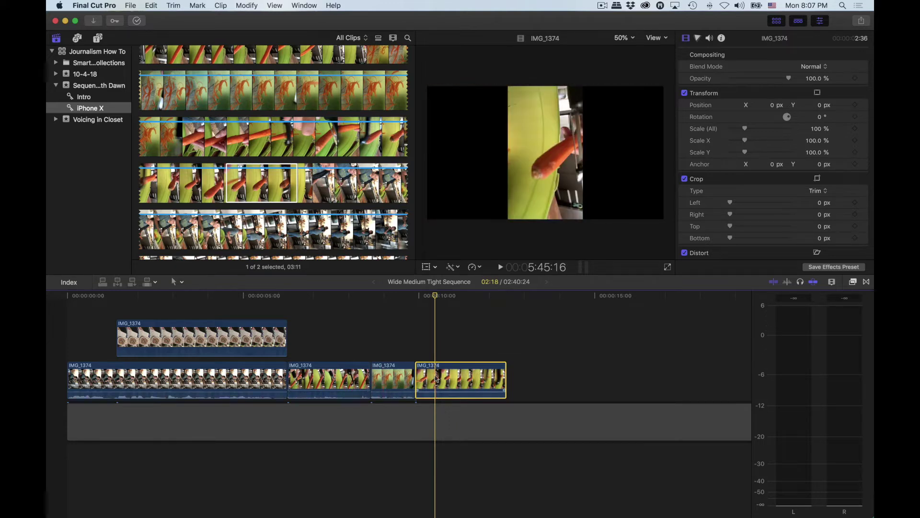
Step: Rotate the carrot shavings clip and the last peeling clip together by 90° and scale both to 180%
click(439, 349)
drag(439, 349, 396, 382)
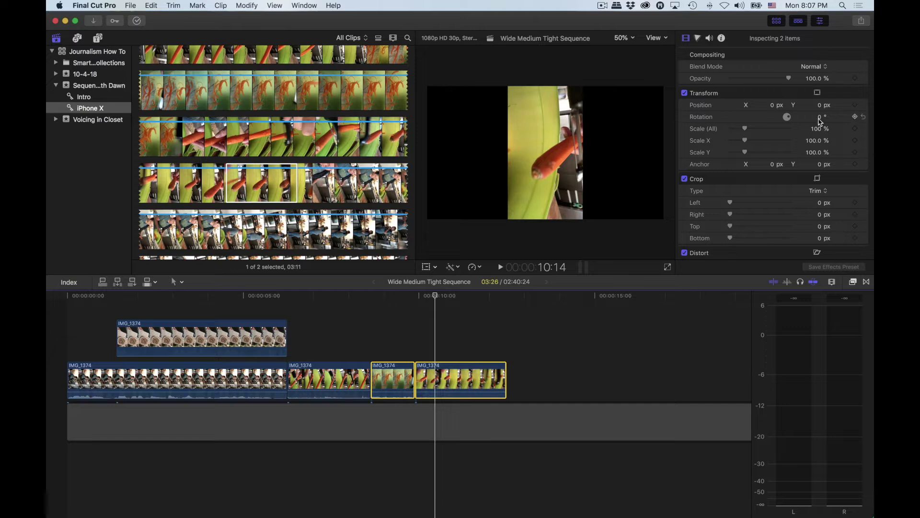
click(821, 120)
text(90)
key(Return)
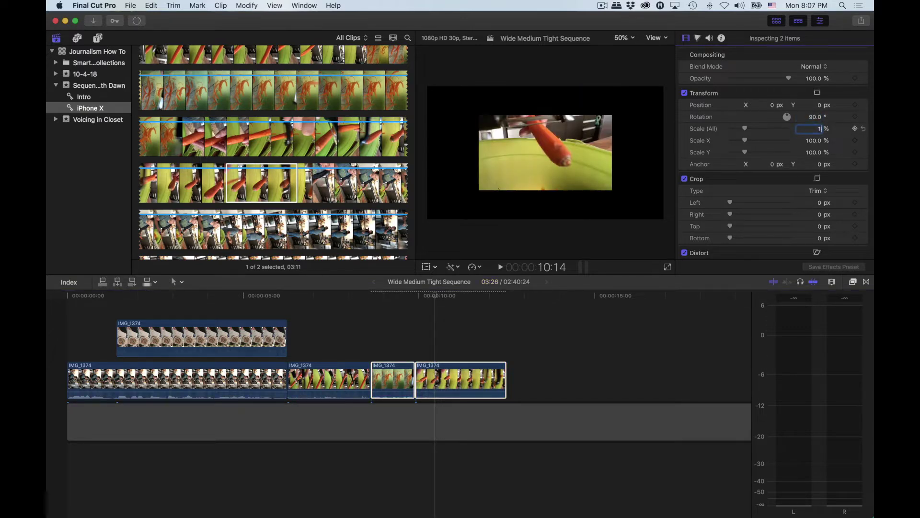
click(817, 130)
text(180)
key(Return)
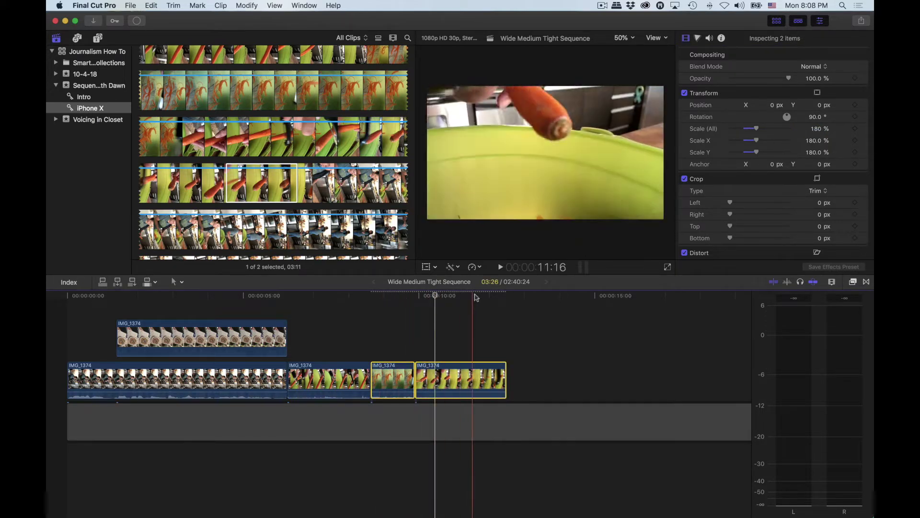
Step: Play the rotated shavings and carrot tip clips repeatedly to check the framing and the cut between them
click(396, 296)
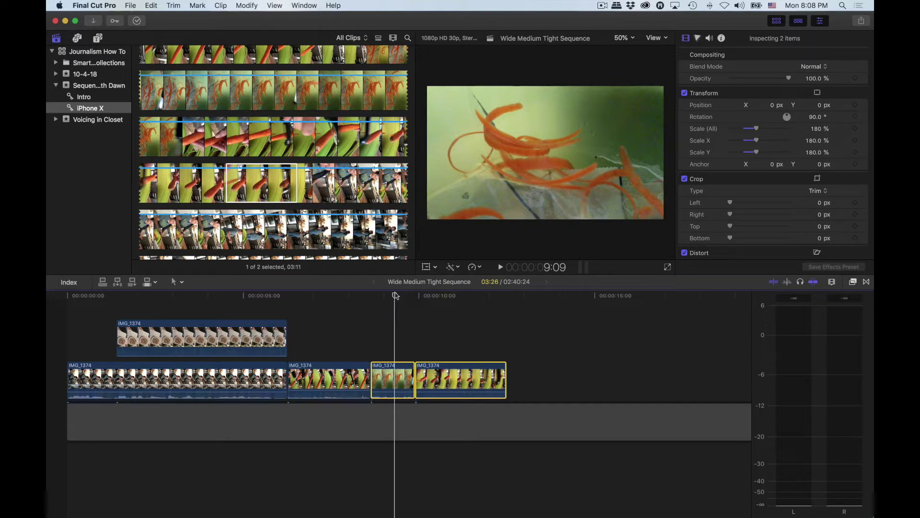
key(space)
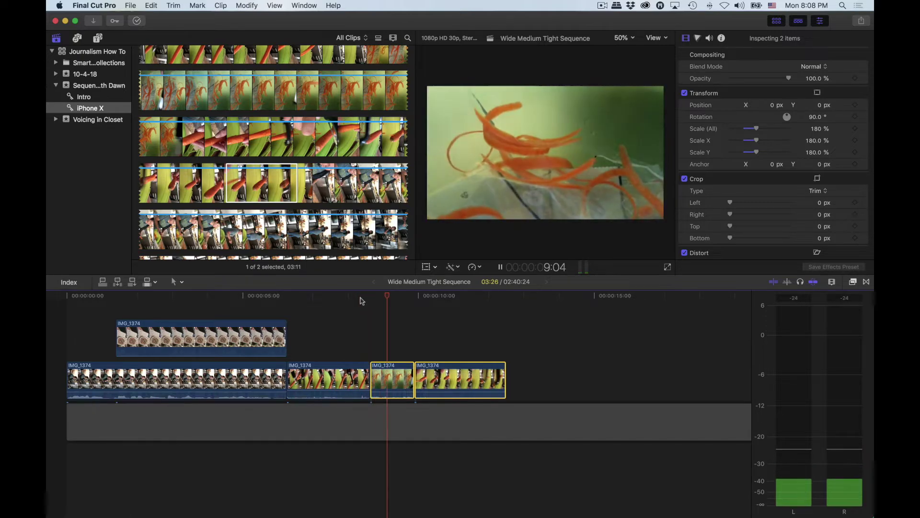
key(space)
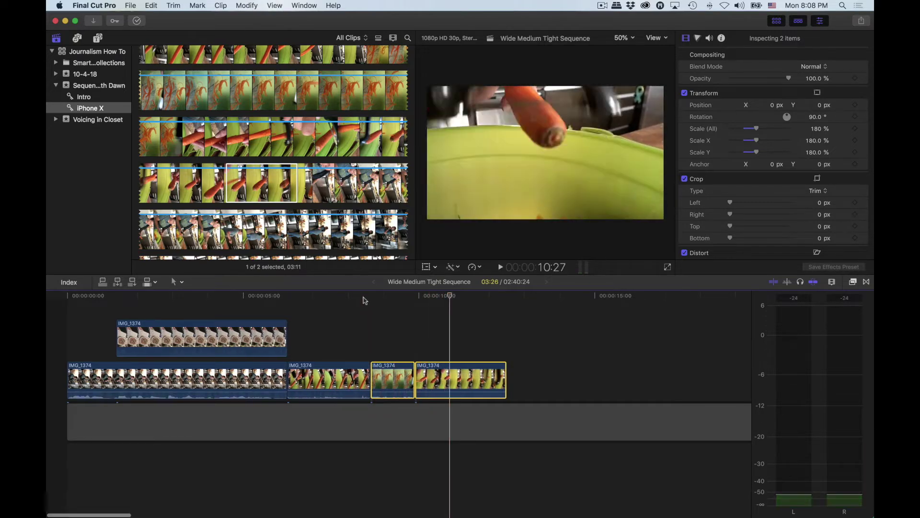
click(376, 296)
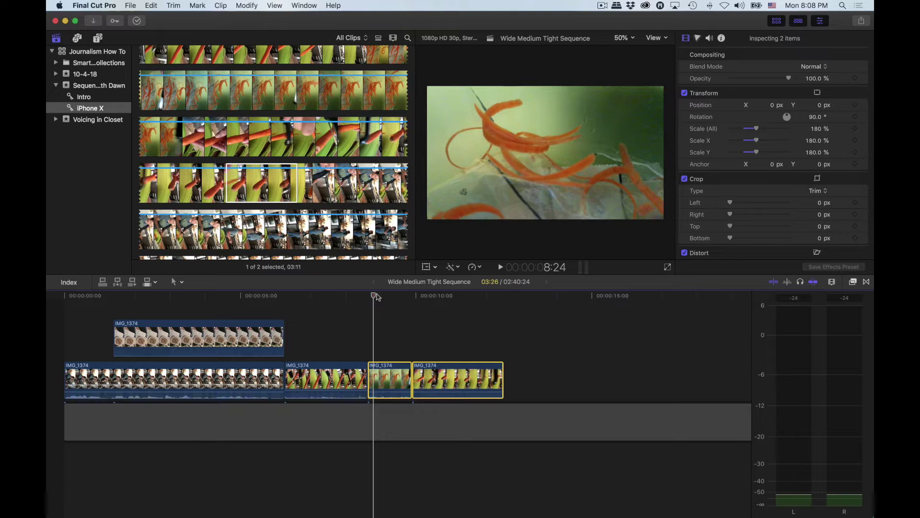
key(space)
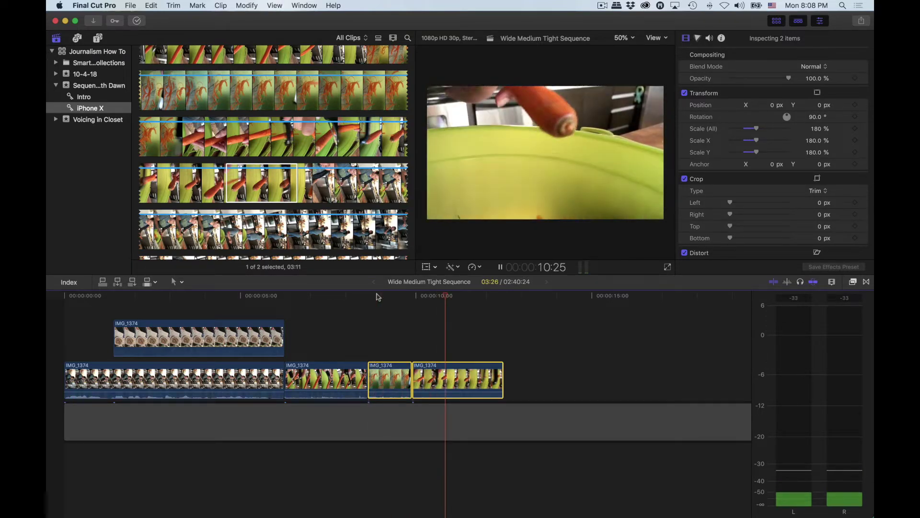
key(space)
click(307, 296)
key(space)
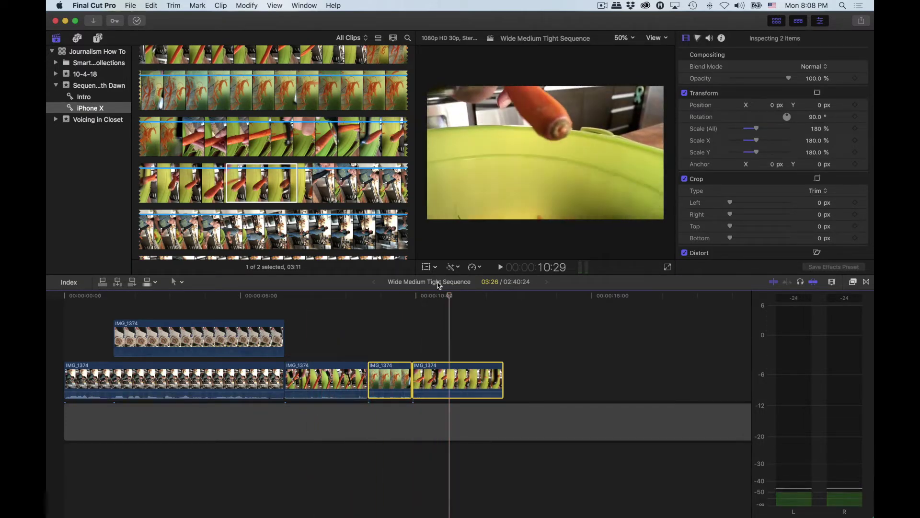
Step: Trim the start of the last peeling clip so it lasts 2:00, move it against the shavings clip, and replay the cut
drag(427, 297, 415, 296)
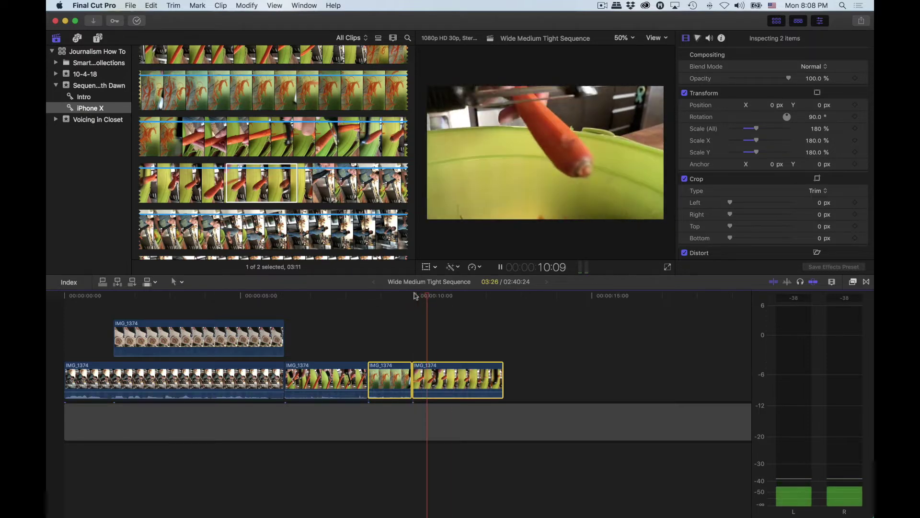
key(space)
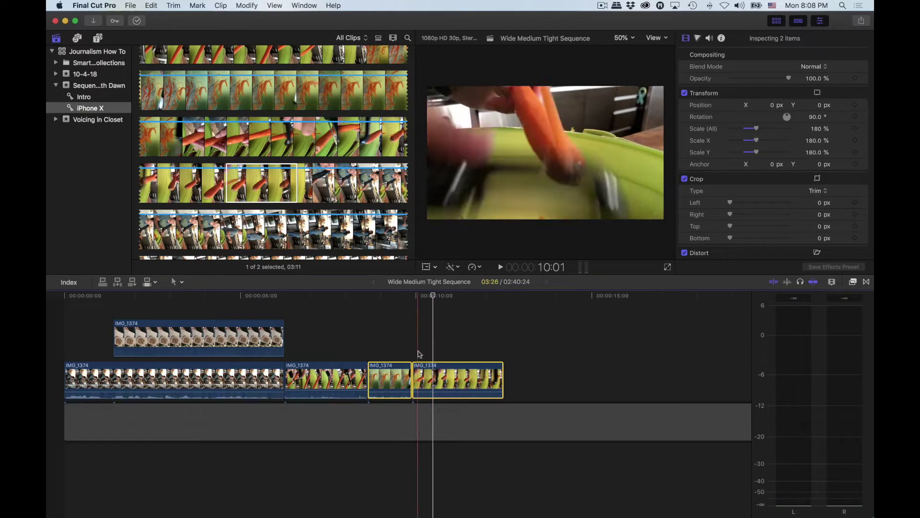
mouse_move(413, 379)
mouse_down()
mouse_move(433, 372)
mouse_move(415, 373)
mouse_up()
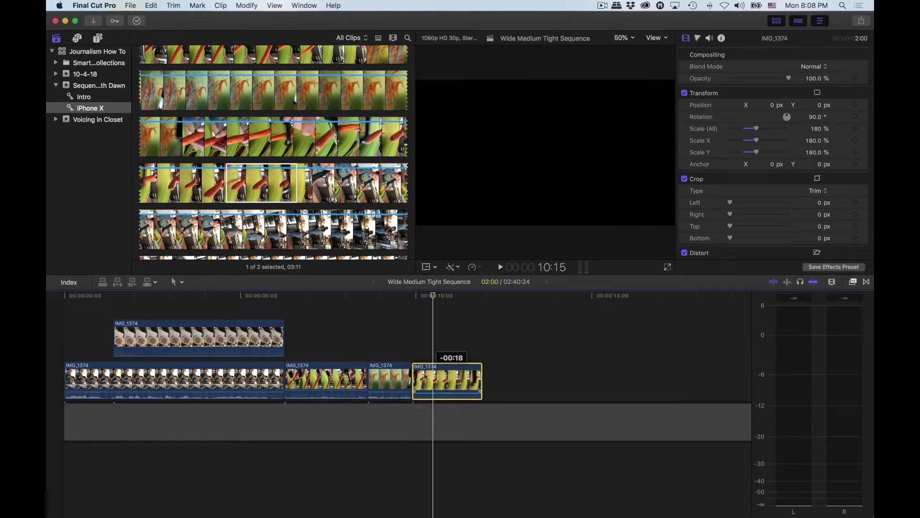
key(space)
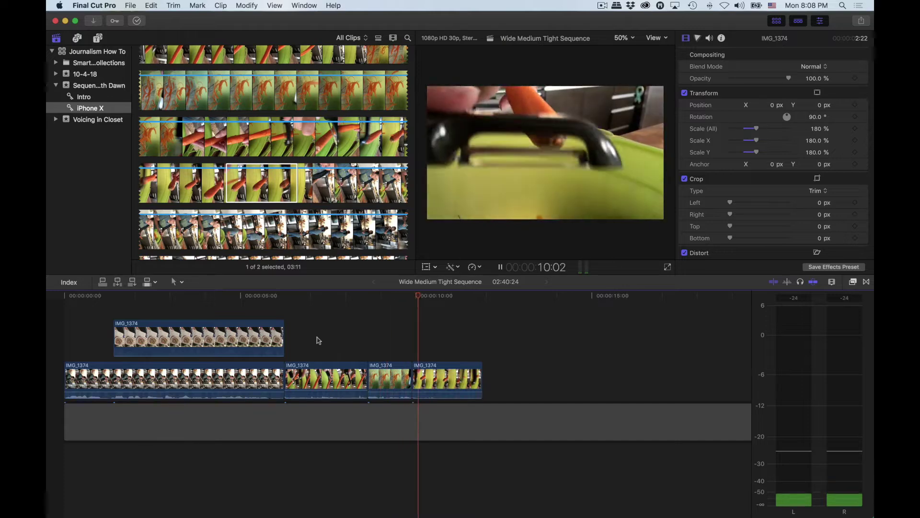
key(space)
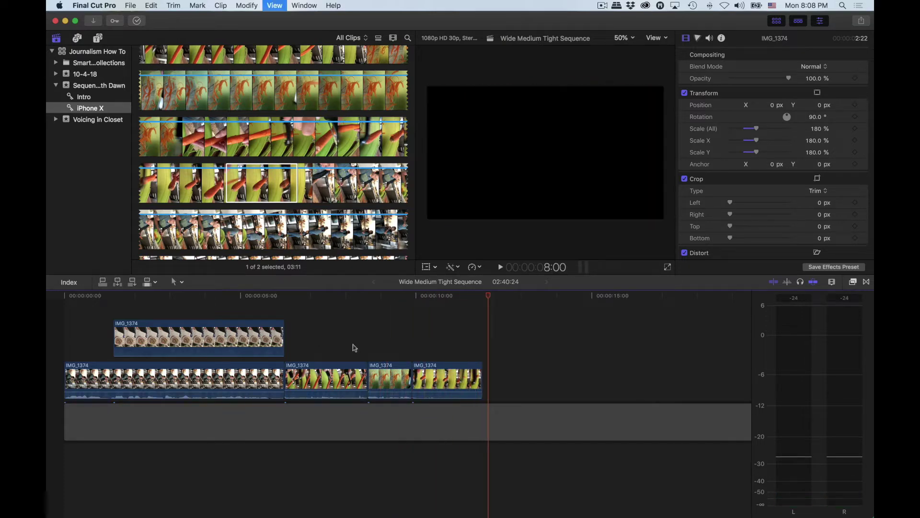
Step: Extend the start of the last peeling clip slightly, keep it butted against the shavings clip, and replay through to its end
click(419, 372)
mouse_move(420, 372)
mouse_down()
mouse_move(429, 372)
mouse_move(414, 373)
mouse_up()
key(space)
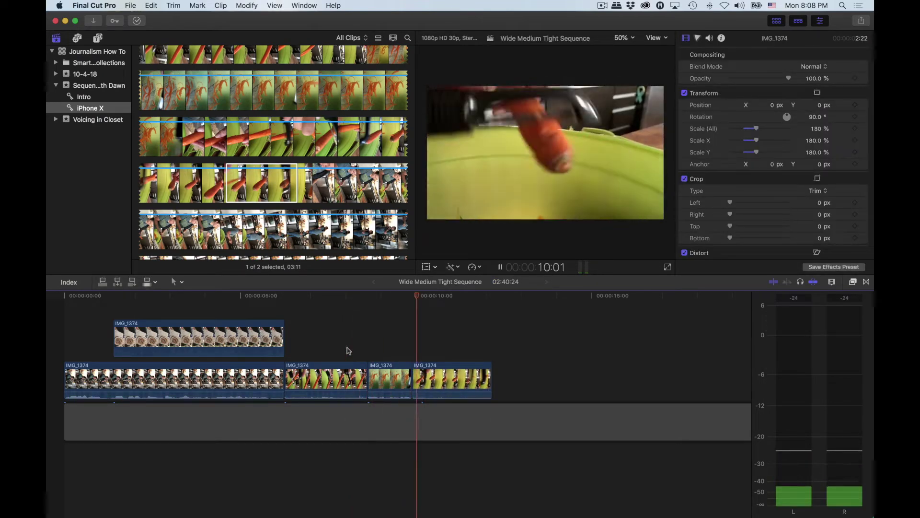
click(296, 340)
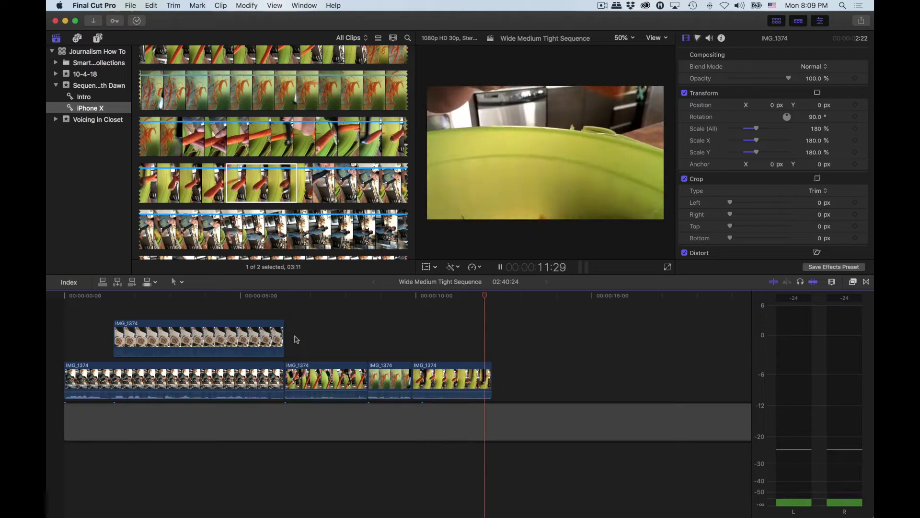
key(space)
key(space)
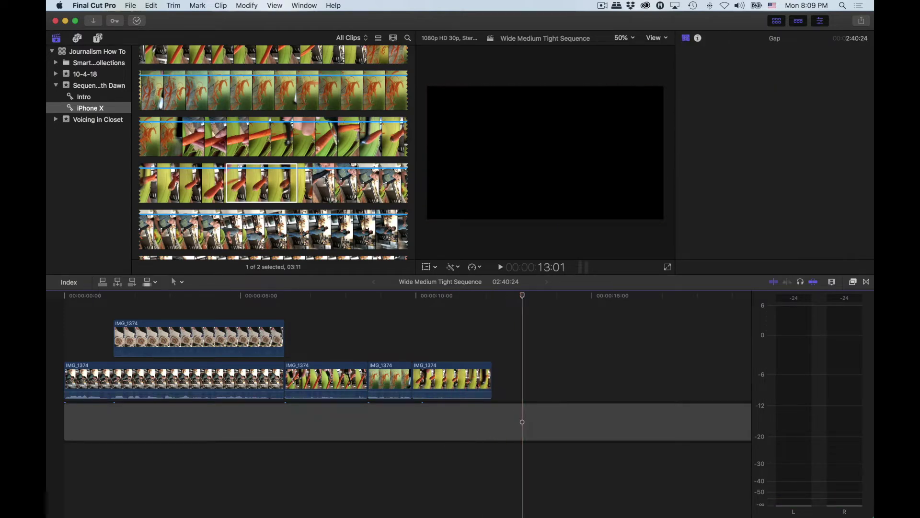
Step: Review the wide kitchen shot that follows the carrot peeling in the source footage and mark a range of 08:58
click(327, 183)
scroll(328, 183, down, 1)
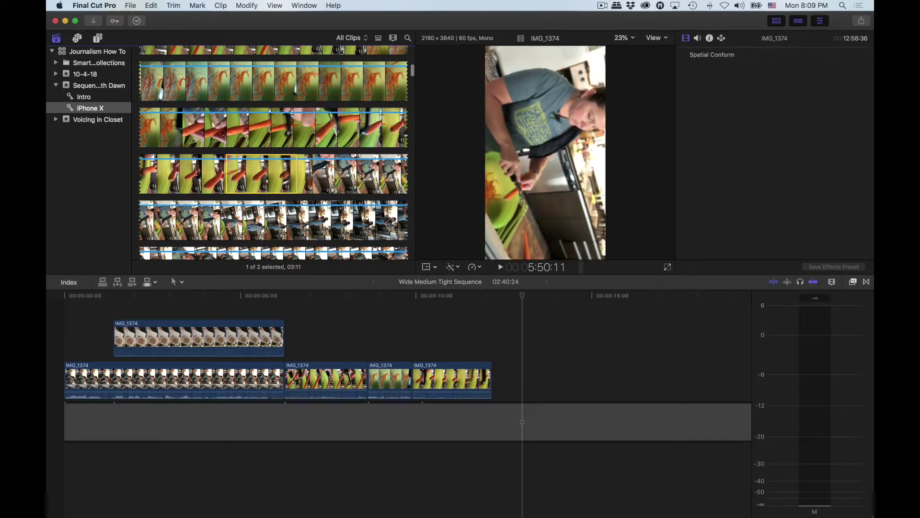
scroll(364, 178, down, 1)
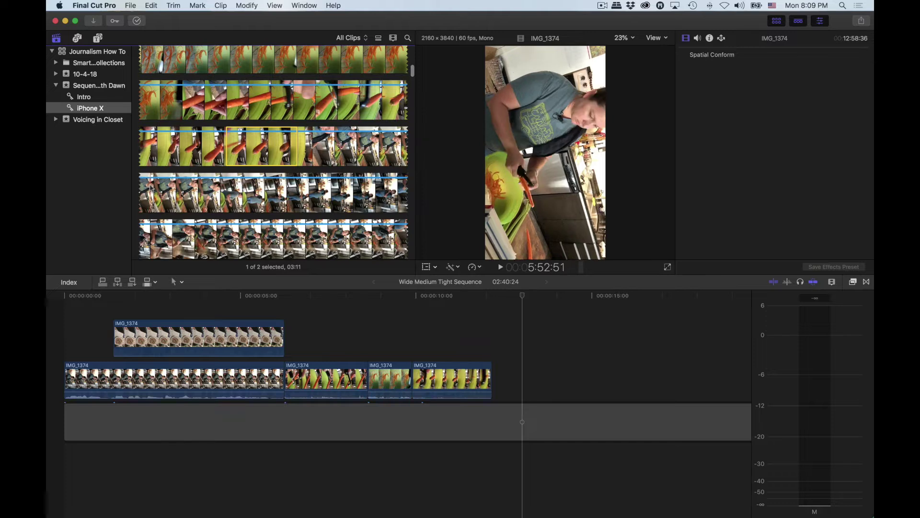
key(x)
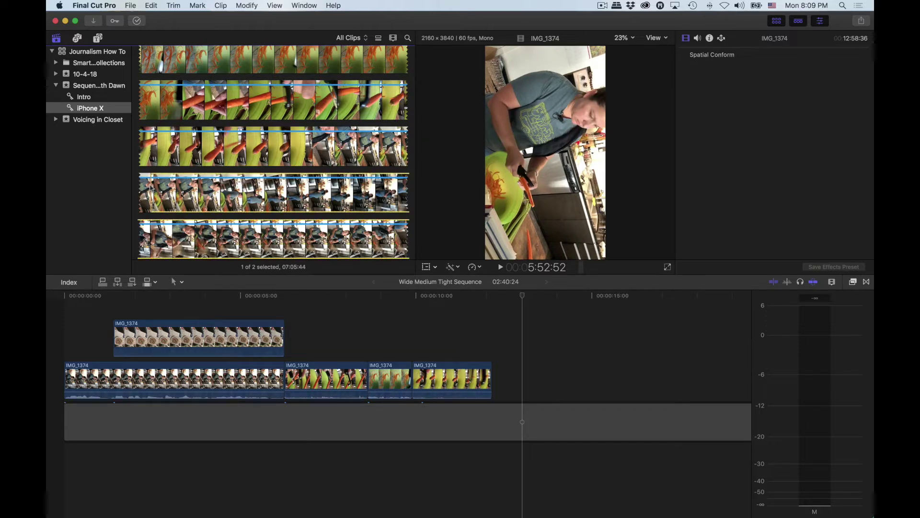
key(space)
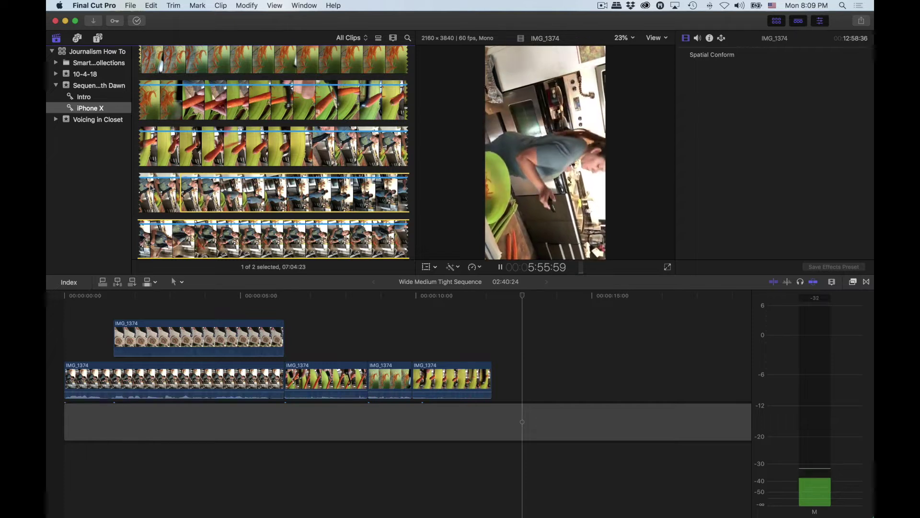
key(space)
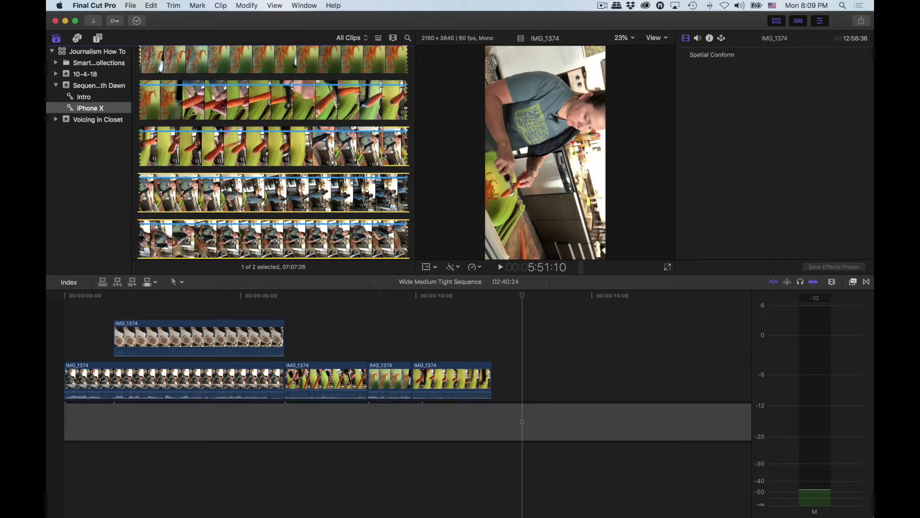
key(space)
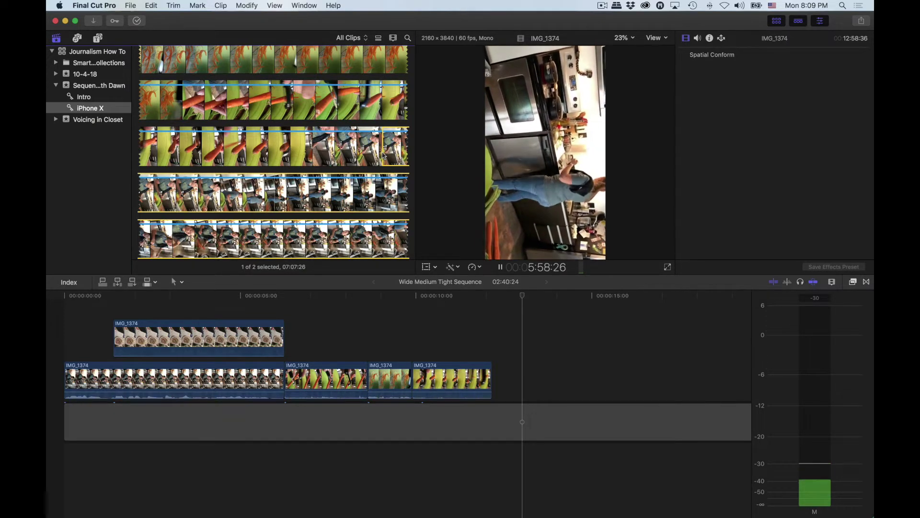
key(space)
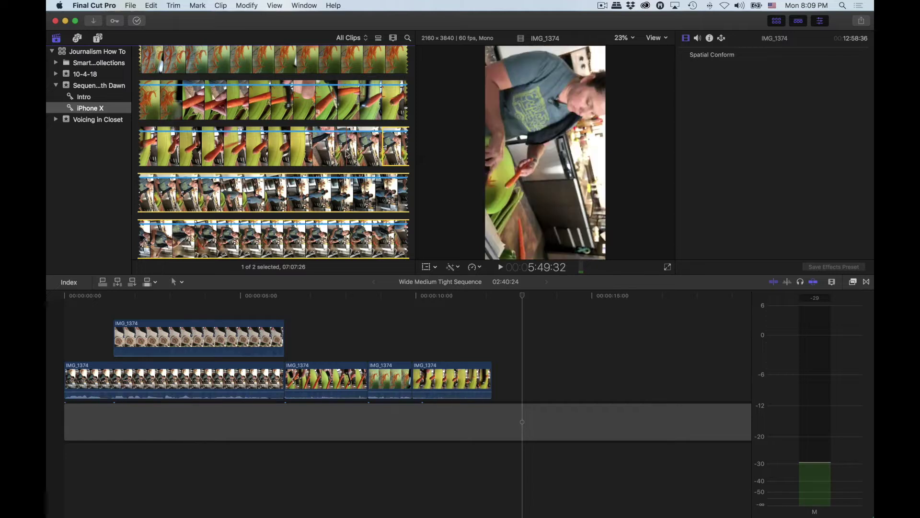
key(space)
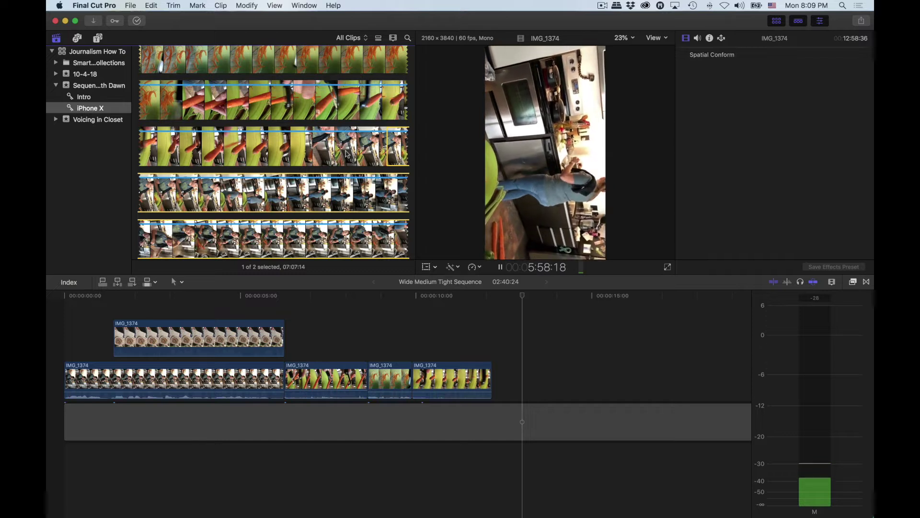
key(o)
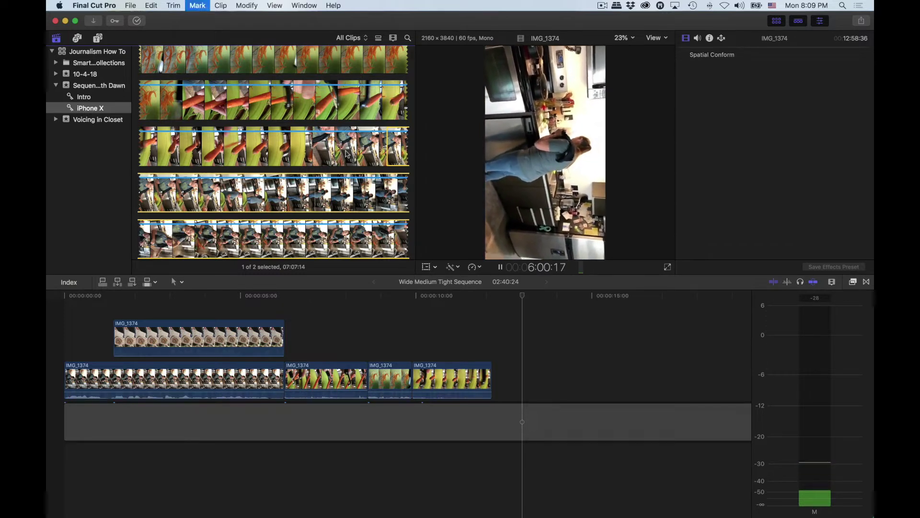
key(space)
scroll(347, 153, down, 10)
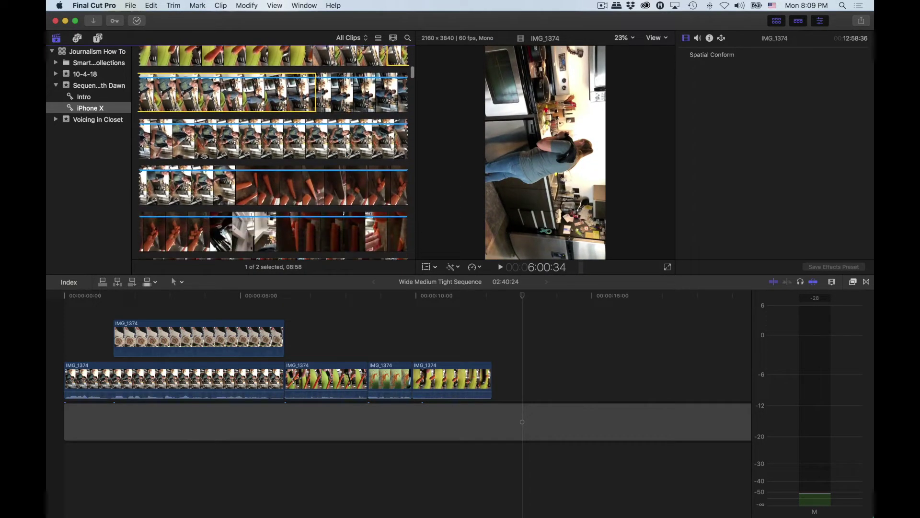
Step: Play the final part of the last peeling clip in the sequence and place the playhead at its end, 12:05
click(432, 296)
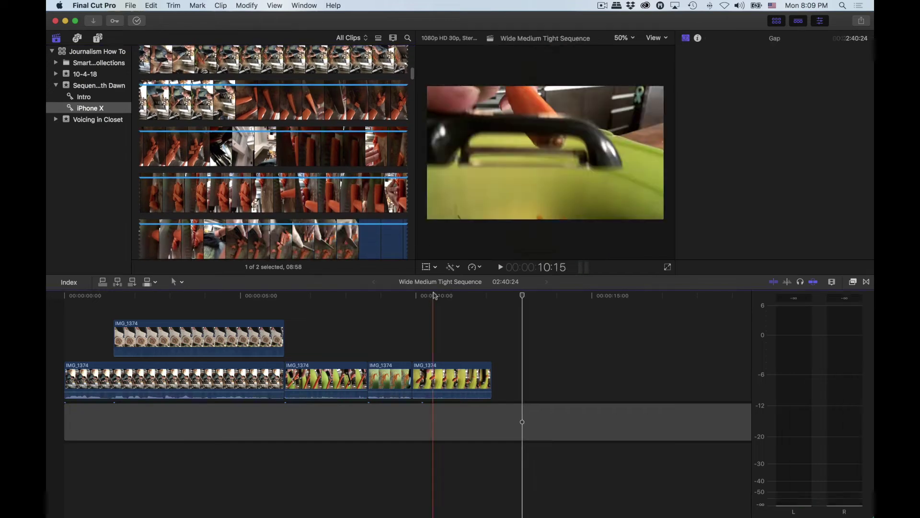
key(space)
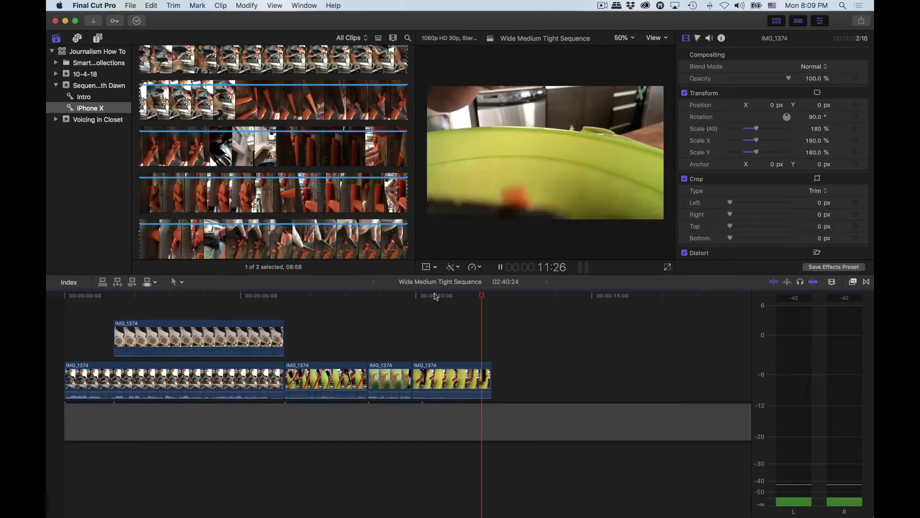
drag(475, 296, 492, 297)
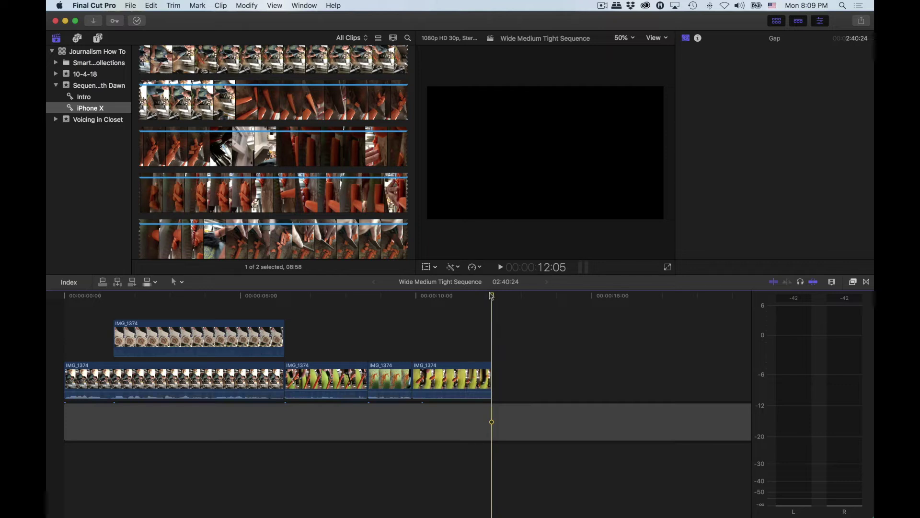
Step: Look through the carrot-chopping footage in the iPhone clip for a shot to follow the peeling
click(331, 174)
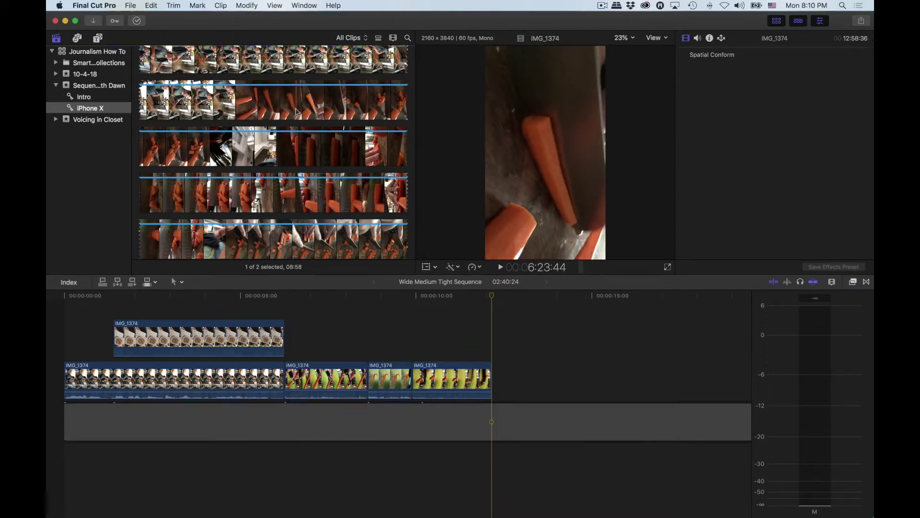
scroll(316, 114, down, 4)
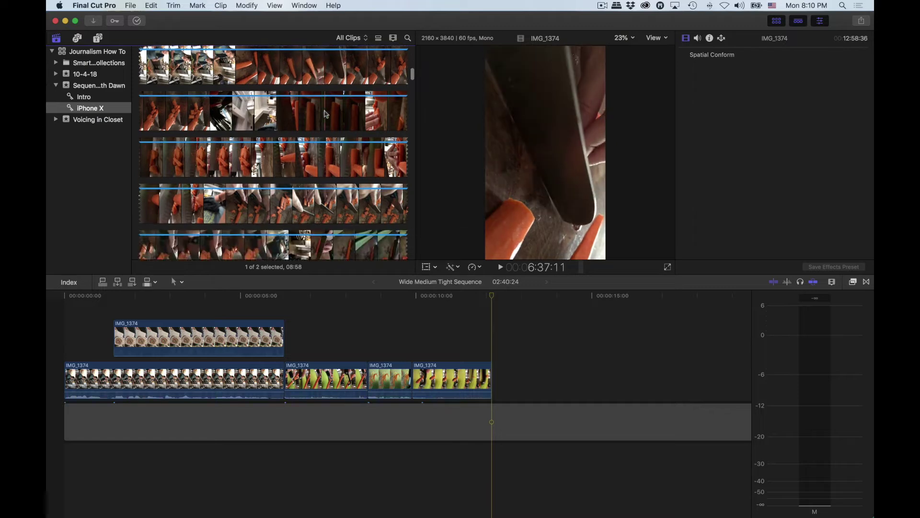
scroll(325, 114, down, 6)
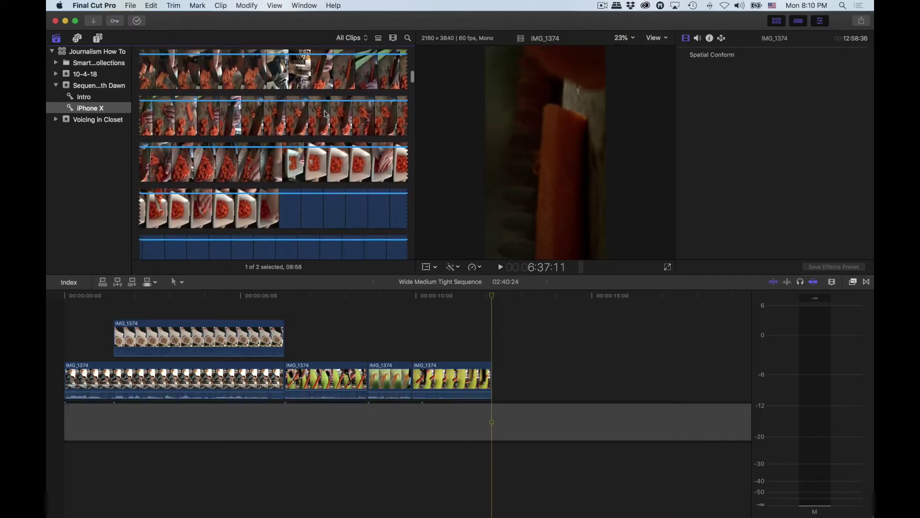
scroll(326, 114, down, 3)
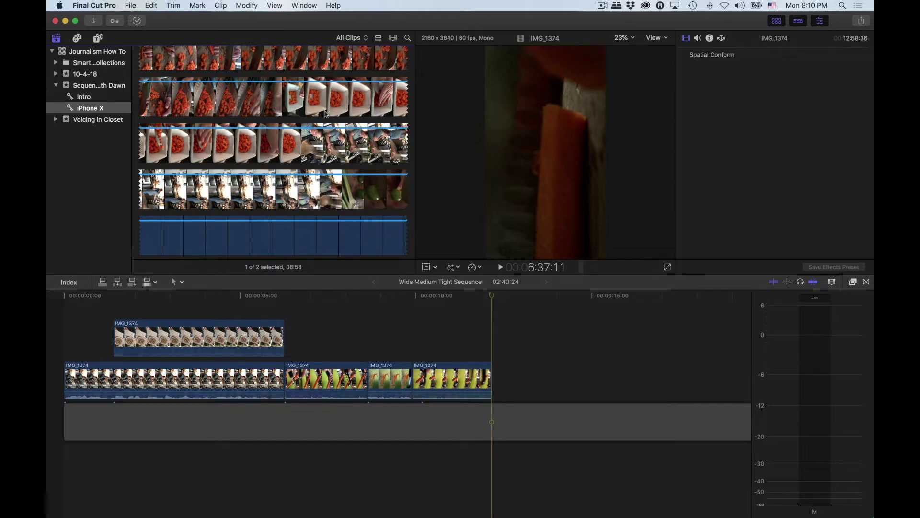
scroll(325, 115, up, 7)
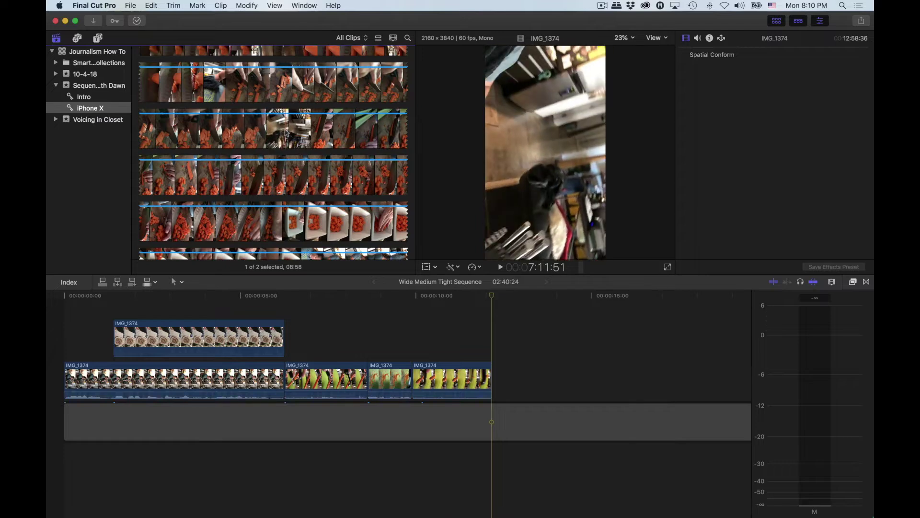
scroll(283, 130, up, 5)
Step: Inspect the frames near the end of the last peeling clip, placing the playhead at 11:25
click(476, 298)
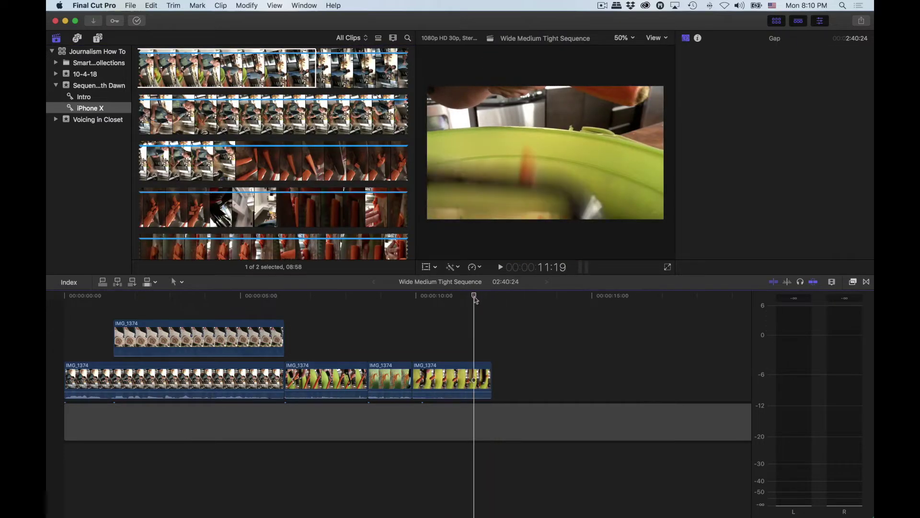
drag(477, 300, 482, 300)
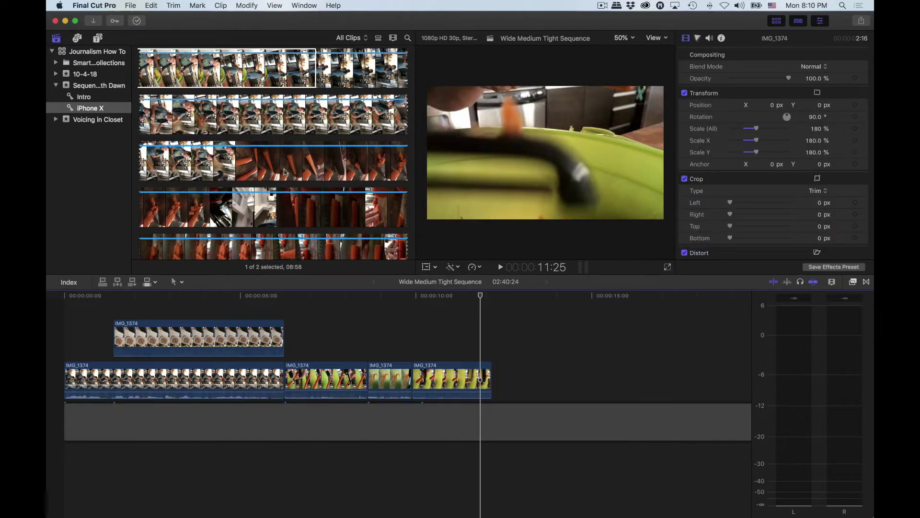
key(shift+f)
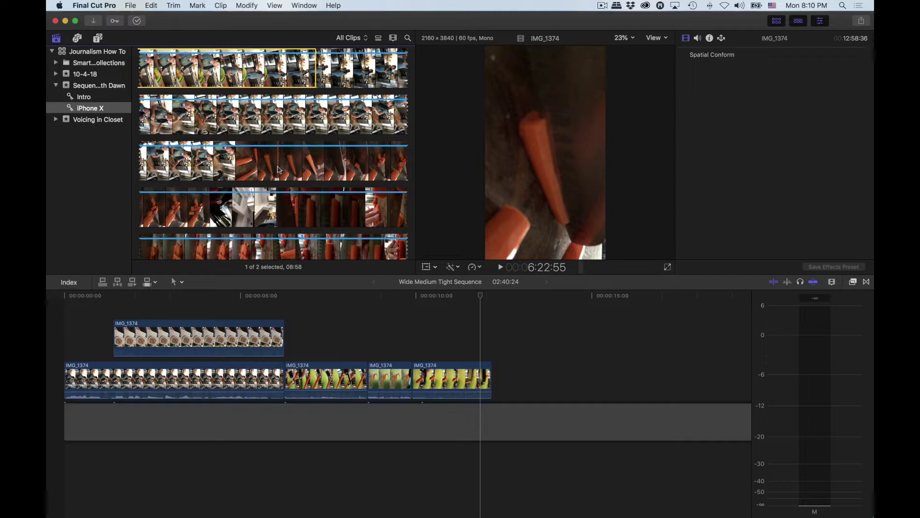
Step: Review the source footage between the bowl of chopped carrots and the limes, and mark the range start at 7:49:26
scroll(280, 170, down, 10)
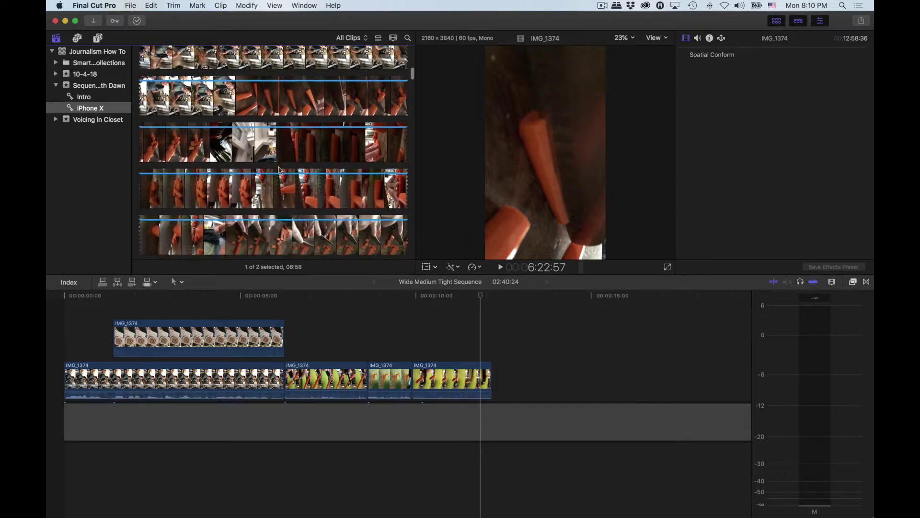
scroll(280, 170, down, 5)
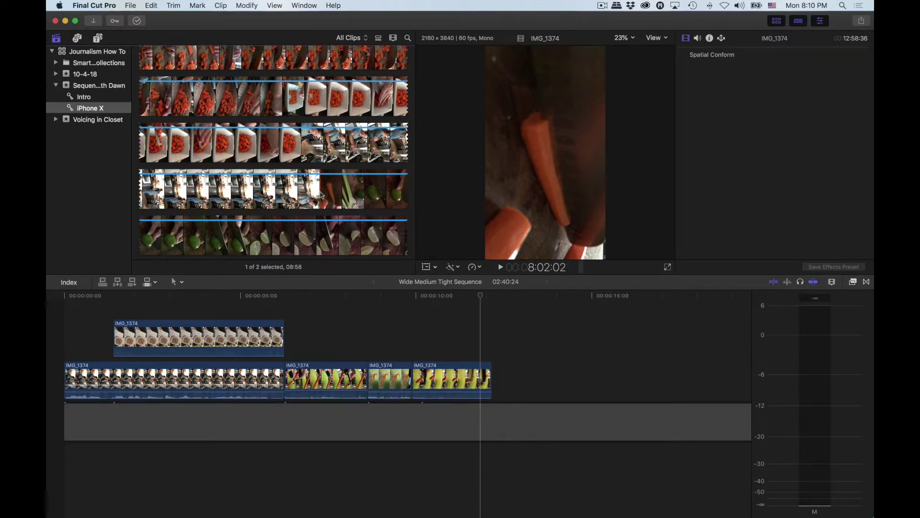
key(x)
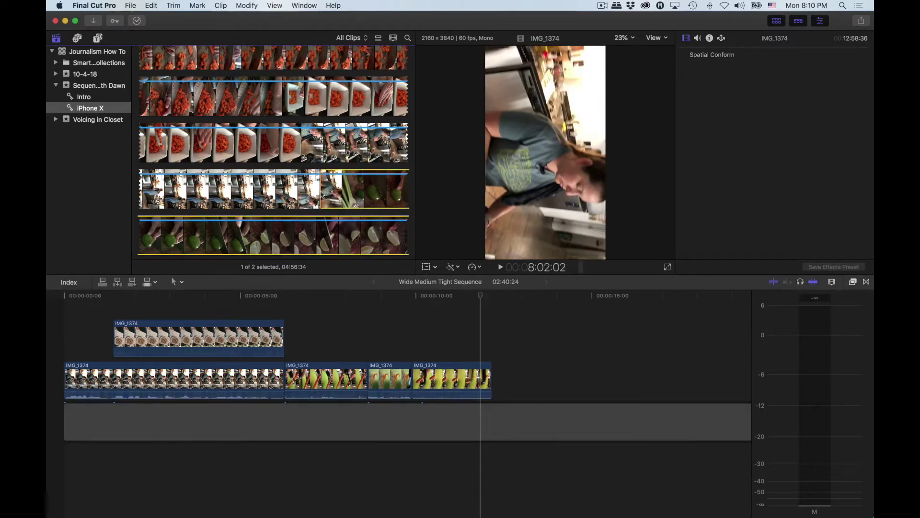
key(space)
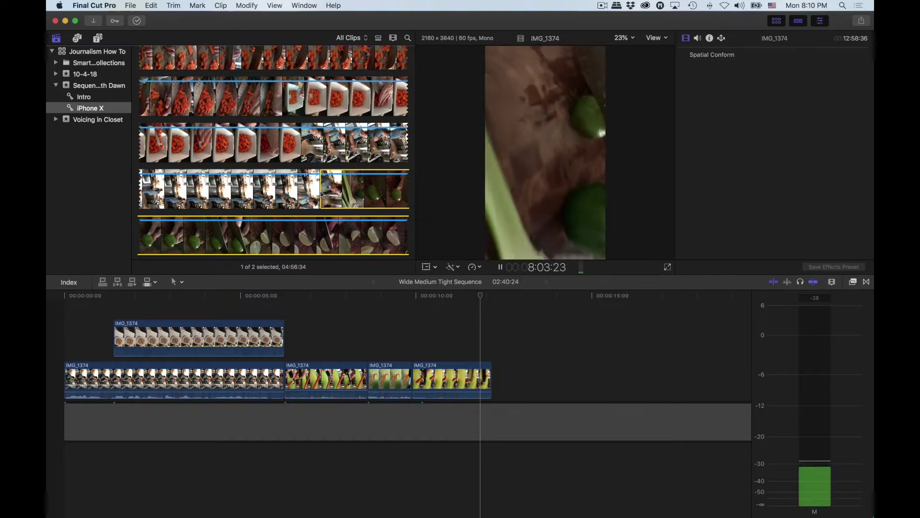
key(space)
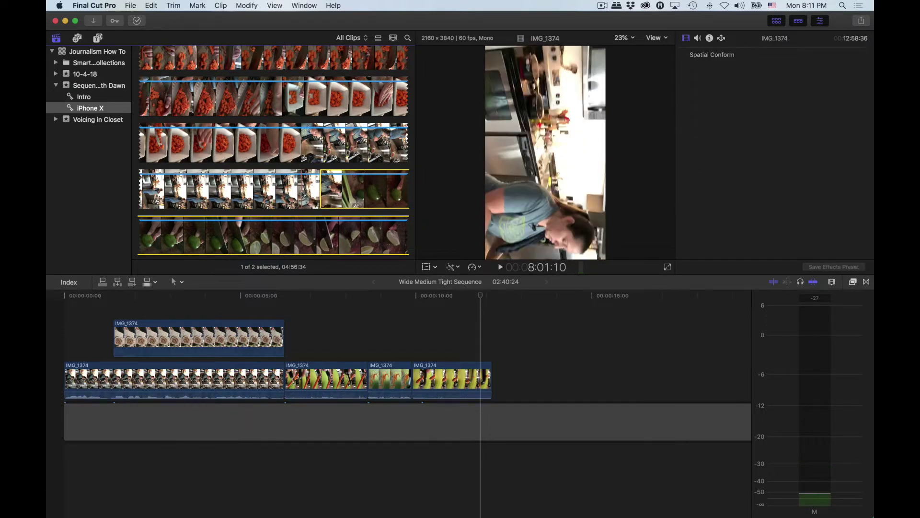
key(i)
key(space)
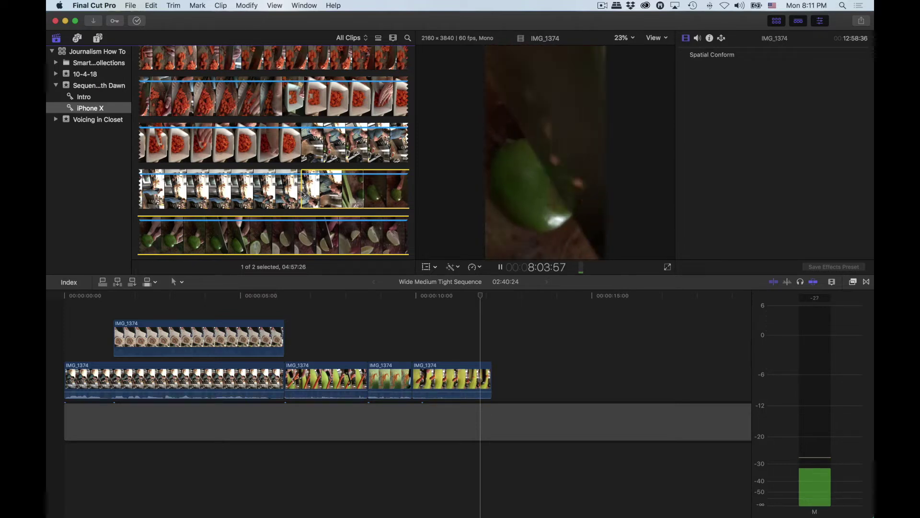
key(space)
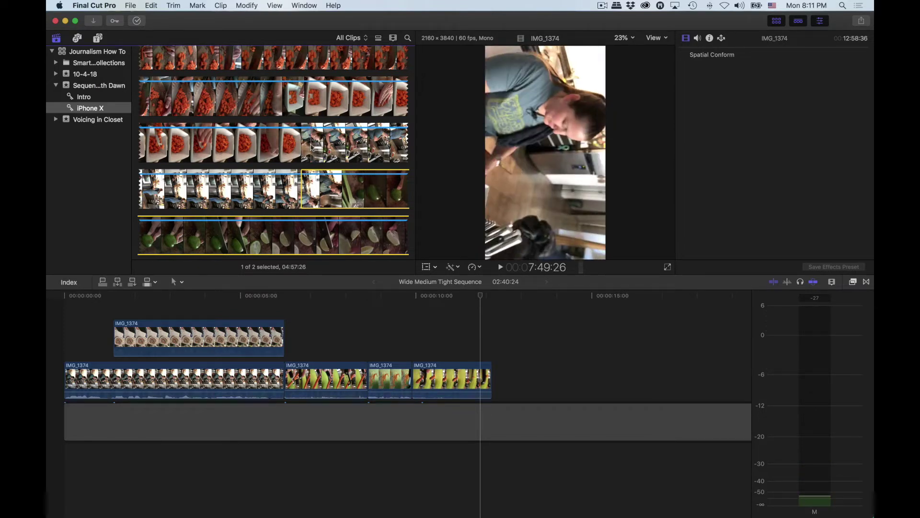
key(i)
key(space)
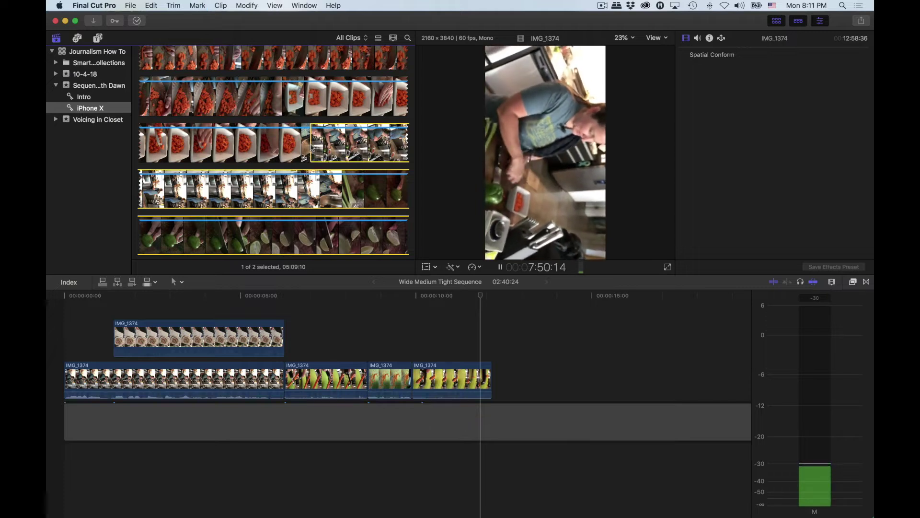
Step: Review the source footage from the kitchen shots through the lime cutting, re-marking the range start at possible shots
key(i)
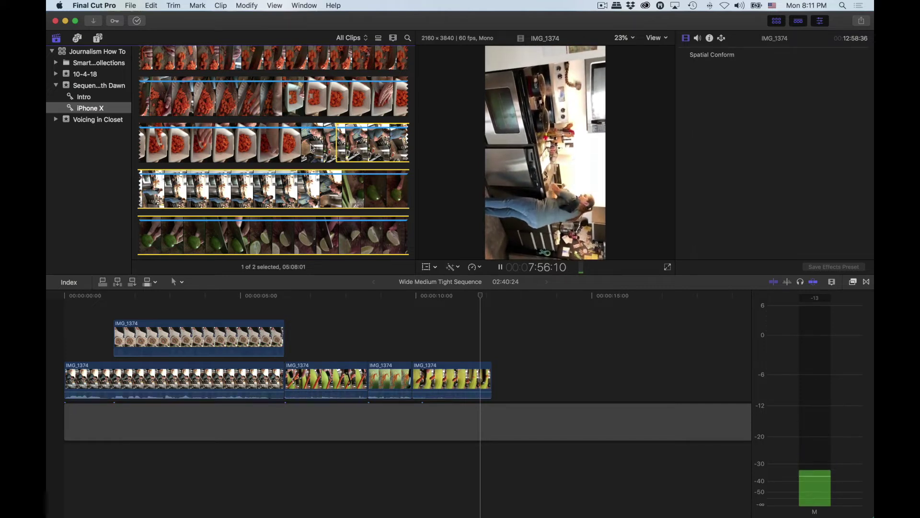
key(i)
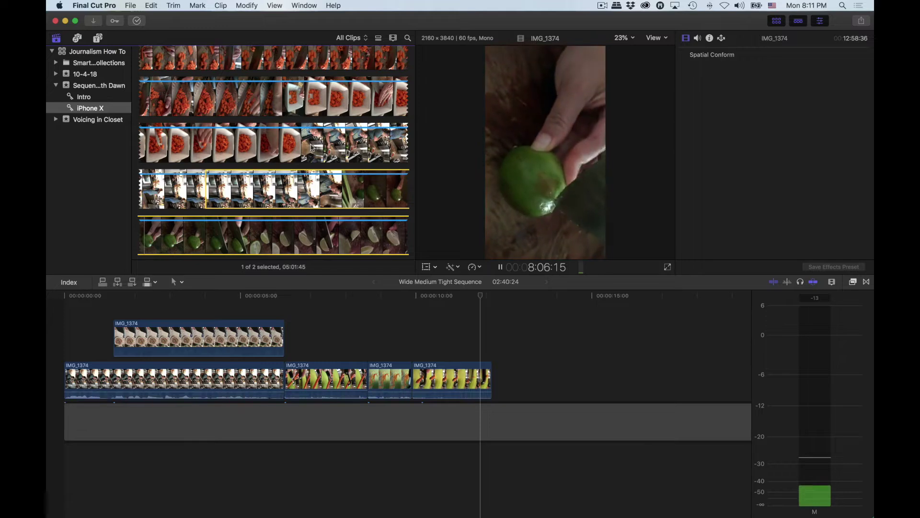
key(i)
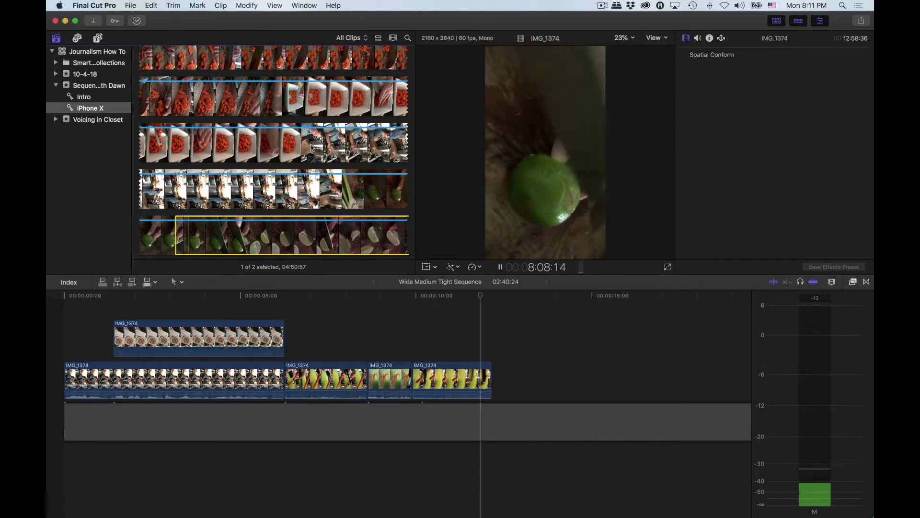
scroll(312, 147, down, 5)
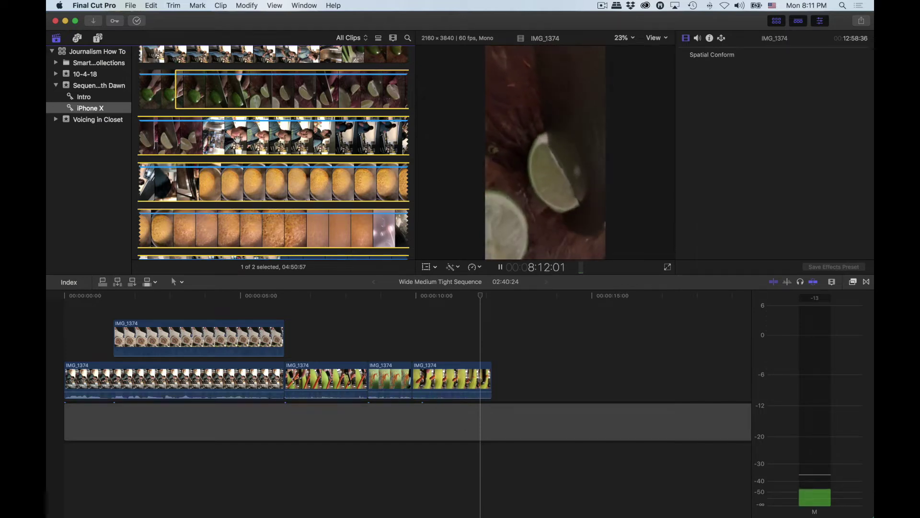
key(i)
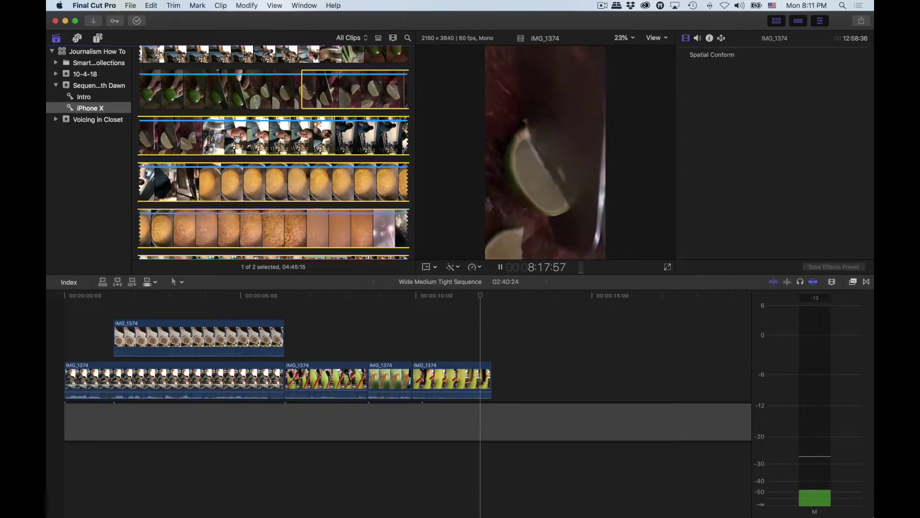
key(i)
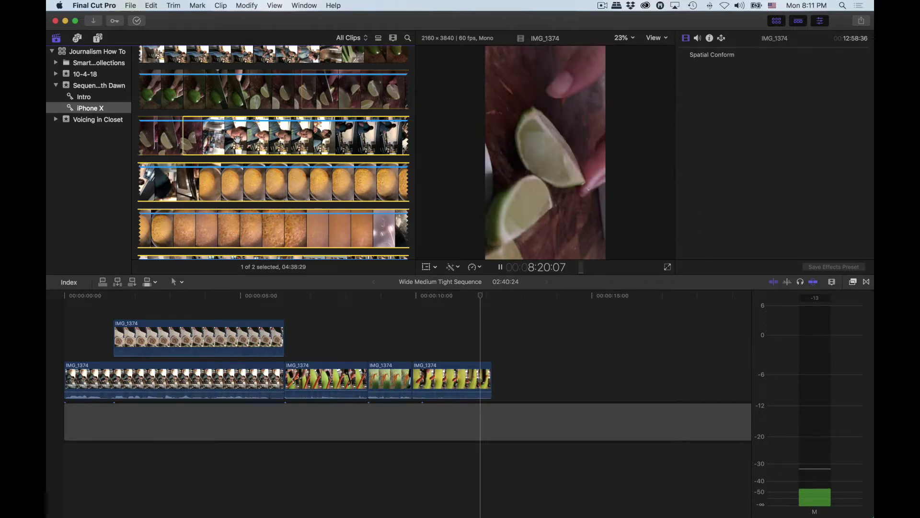
key(i)
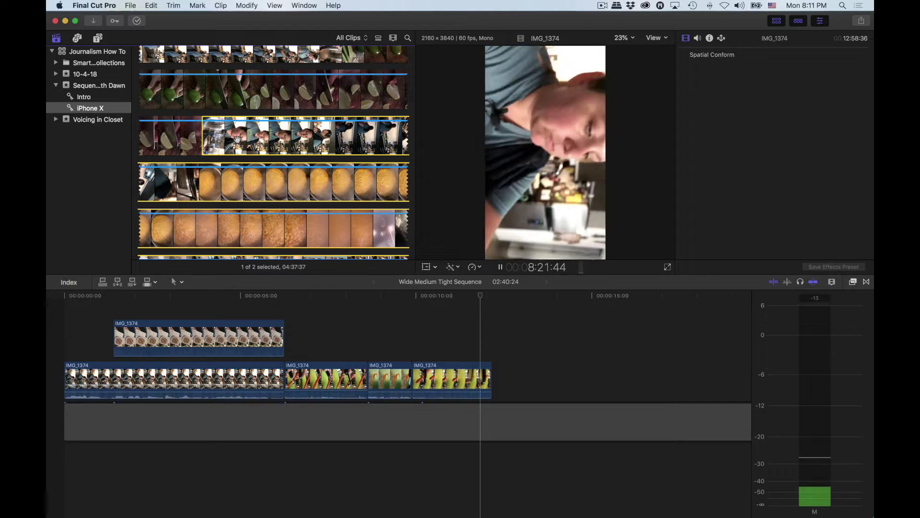
Step: Mark a 3:55 range of the cook turning away from the camera and add it to the sequence after the last peeling clip
key(i)
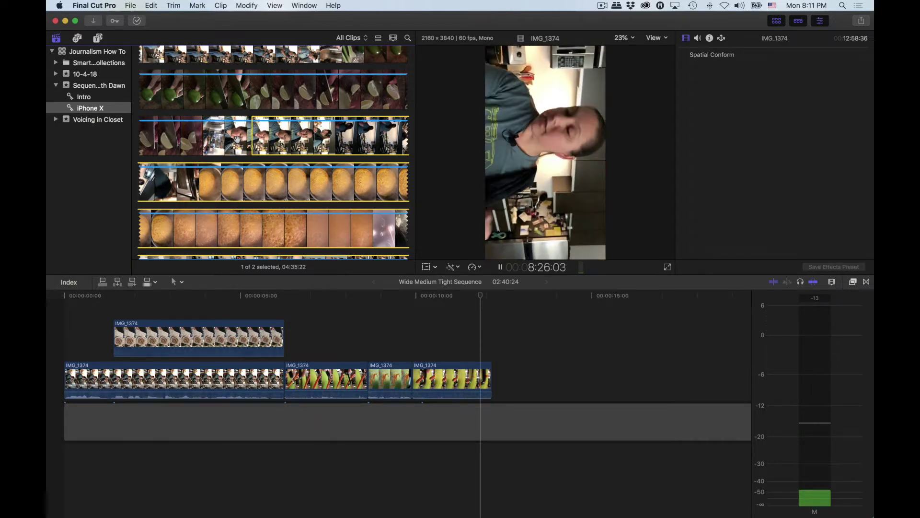
key(o)
key(space)
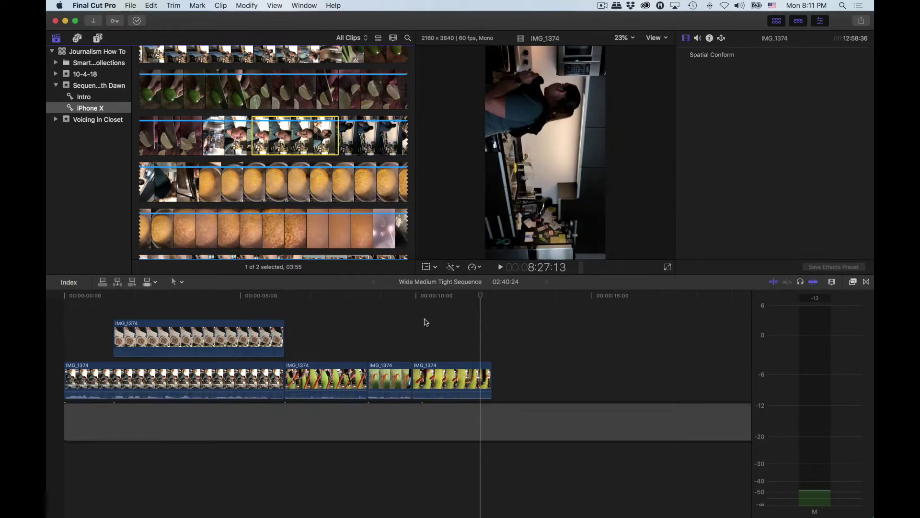
click(508, 300)
key(e)
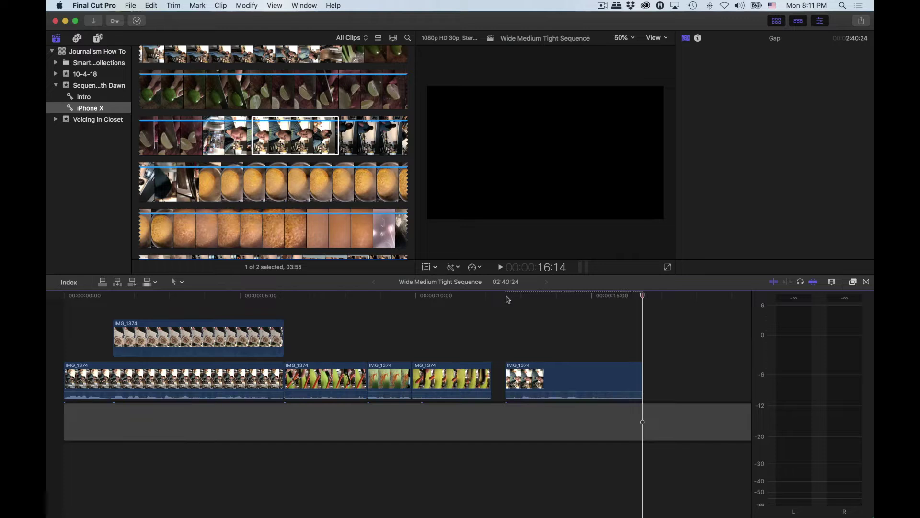
Step: Play the new kitchen clip and trim its start to a length of 2:42, closing the gap after the last peeling clip
click(507, 298)
key(space)
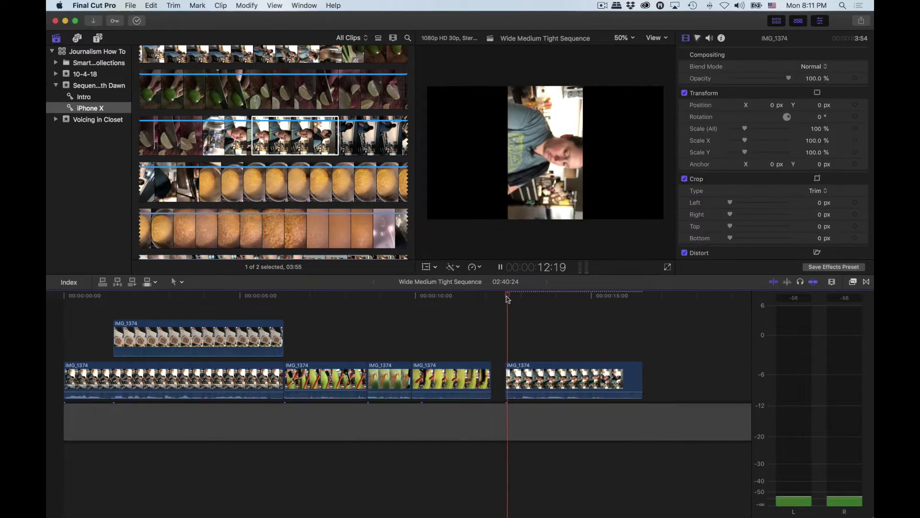
key(space)
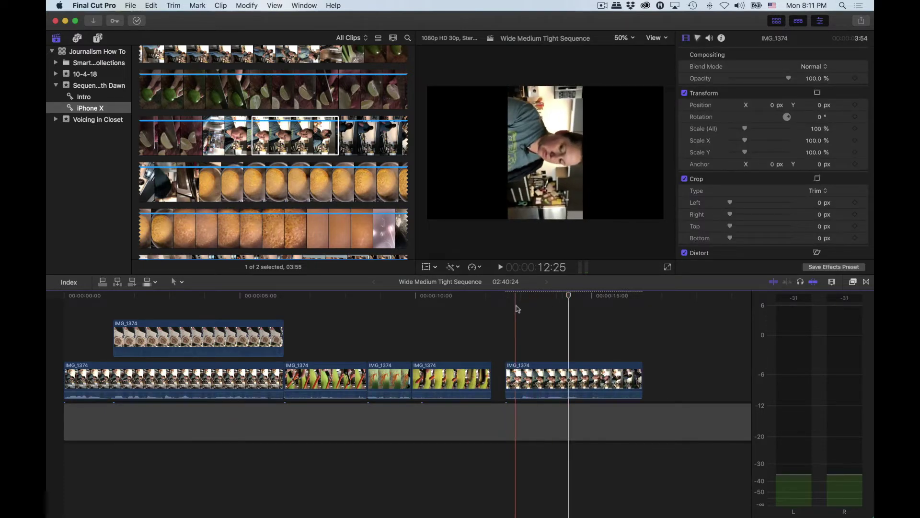
click(521, 297)
key(space)
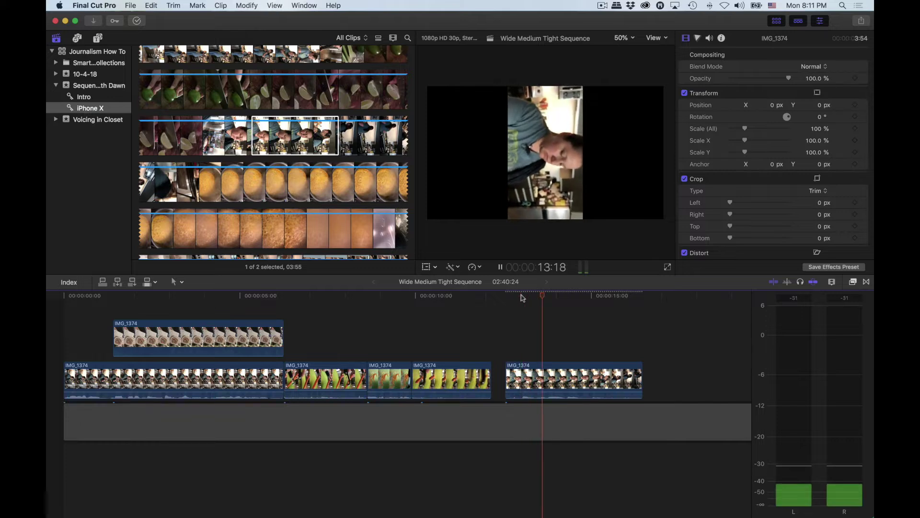
key(space)
drag(506, 379, 527, 381)
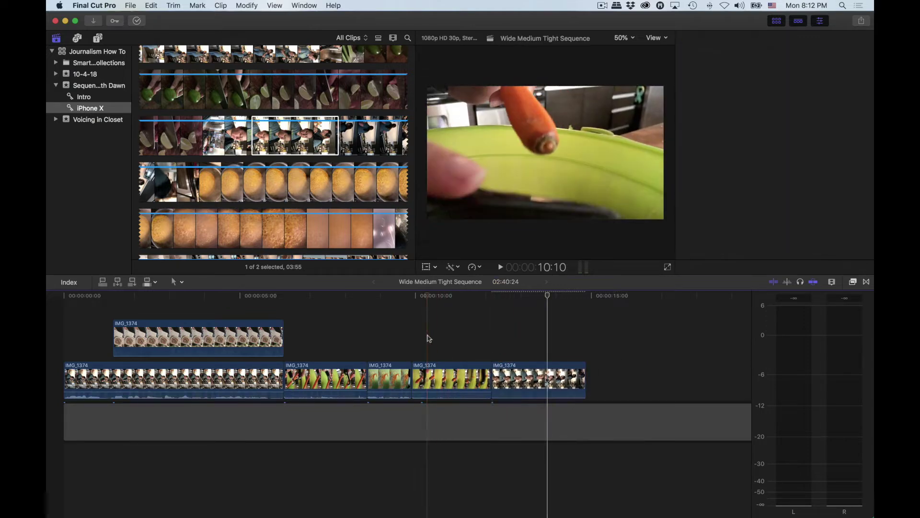
Step: Play the transition from the last peeling clip into the kitchen clip and replay the kitchen clip from its beginning
key(space)
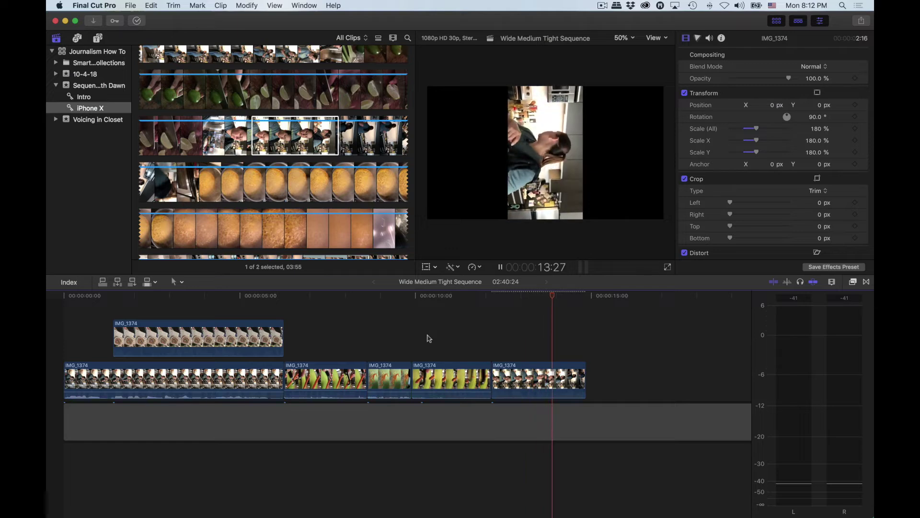
key(space)
click(494, 295)
key(space)
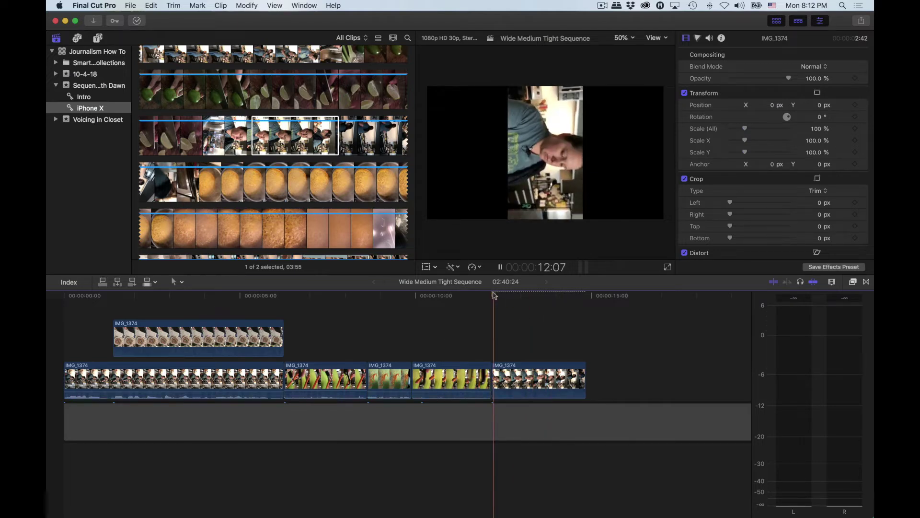
Step: Step through the frames around the cut and trim the kitchen clip's start to a length of 2:16, keeping it against the peeling clip
key(Left)
key(Left)
key(Left)
key(Left)
key(Left)
key(Left)
key(Left)
key(Left)
key(Left)
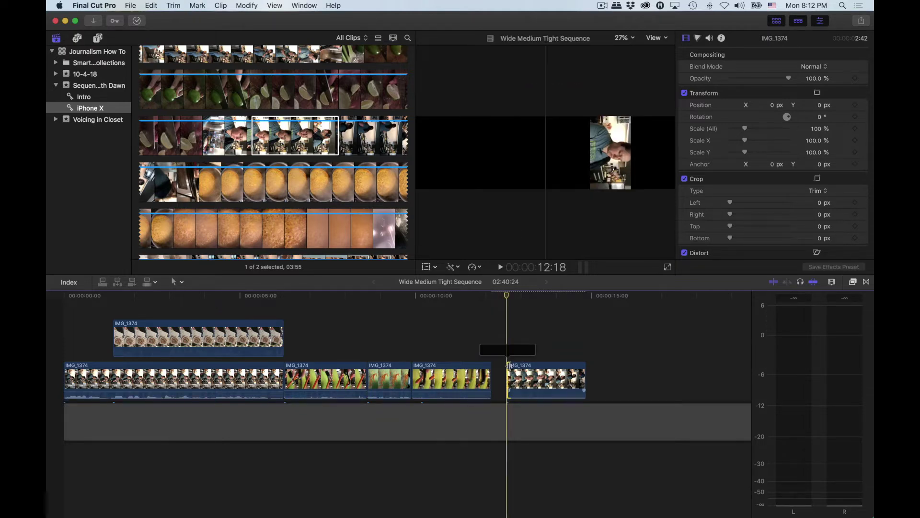
drag(498, 365, 526, 368)
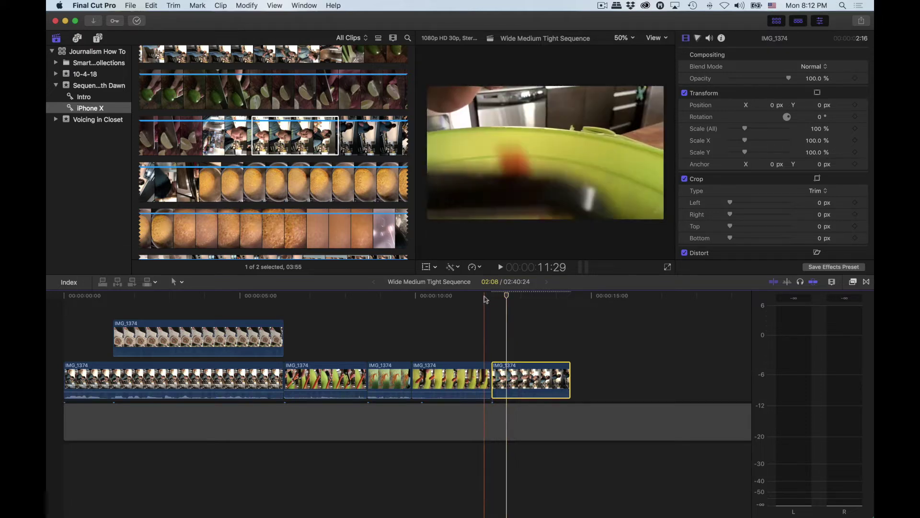
Step: Replay the cut between the last peeling clip and the kitchen clip, inspect the frames around 12:08, and play through to the sequence's end
click(459, 296)
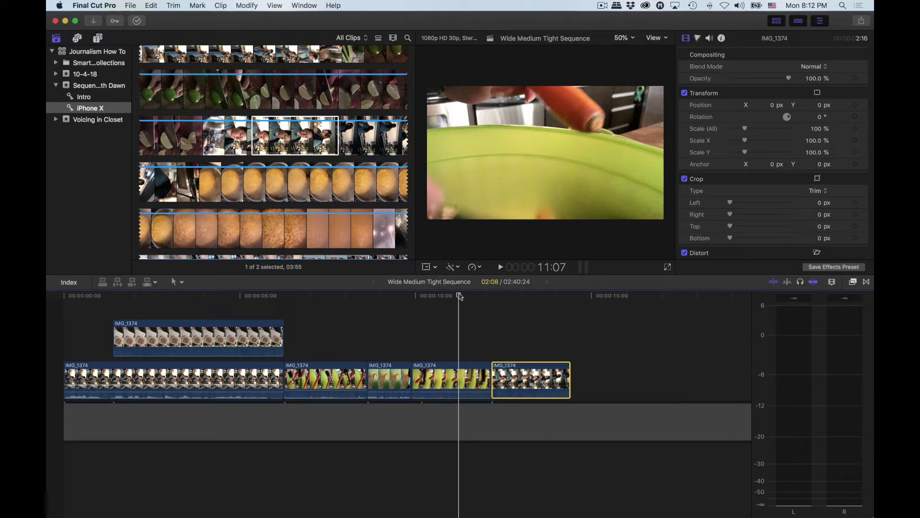
key(space)
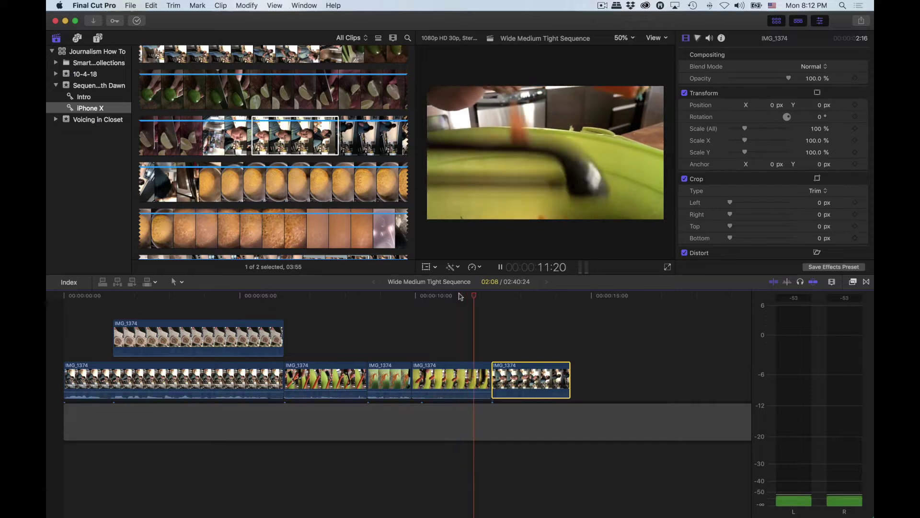
key(space)
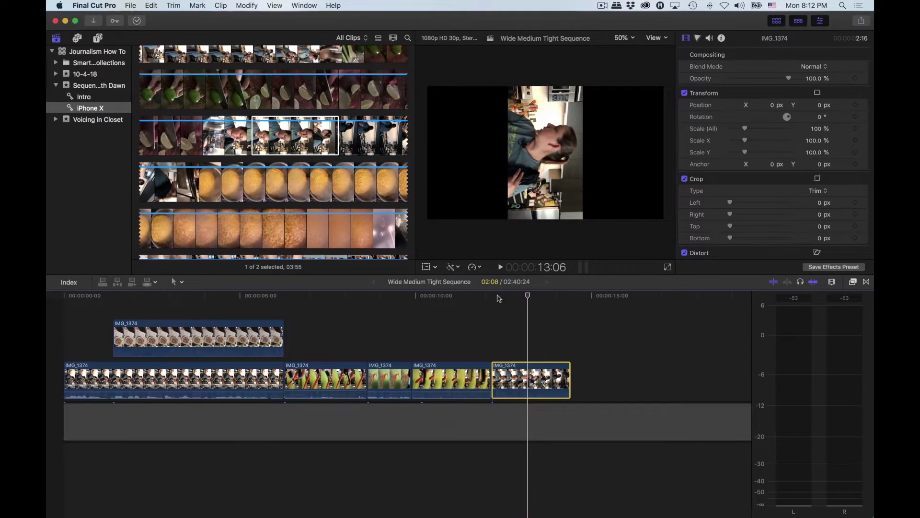
drag(518, 297, 499, 297)
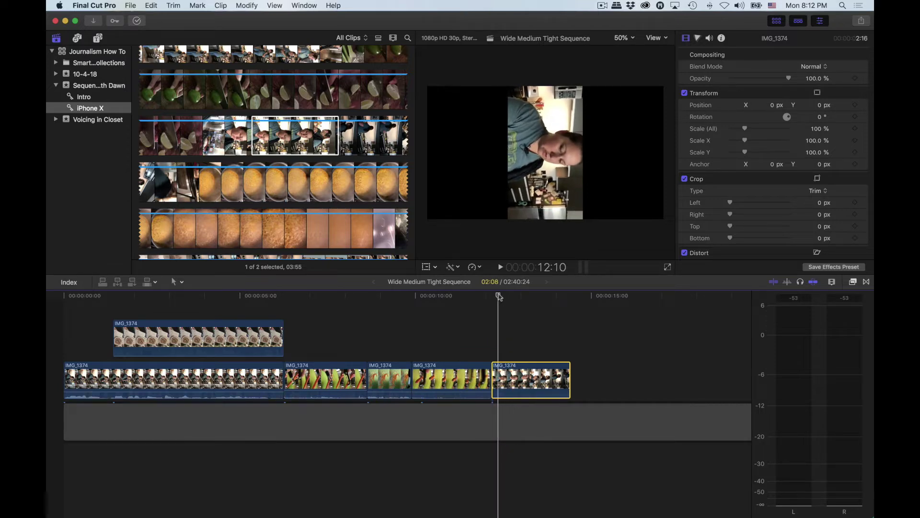
key(Left)
key(Left)
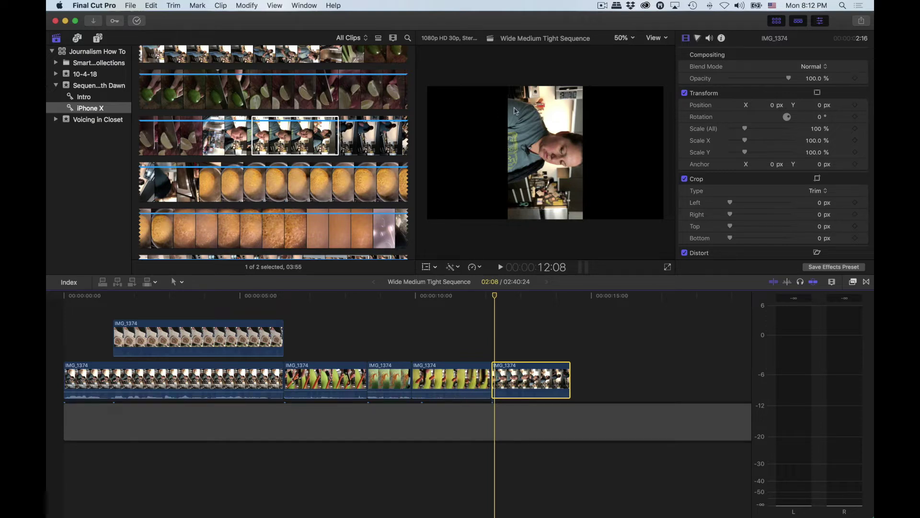
click(436, 295)
key(space)
scroll(437, 298, right, 1)
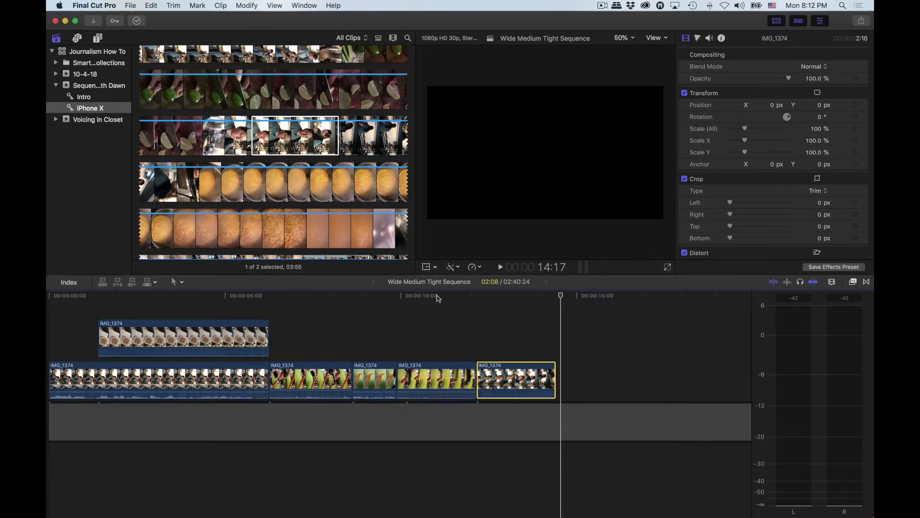
Step: Rotate the last kitchen clip by 90° and set its overall scale to 180%
click(514, 384)
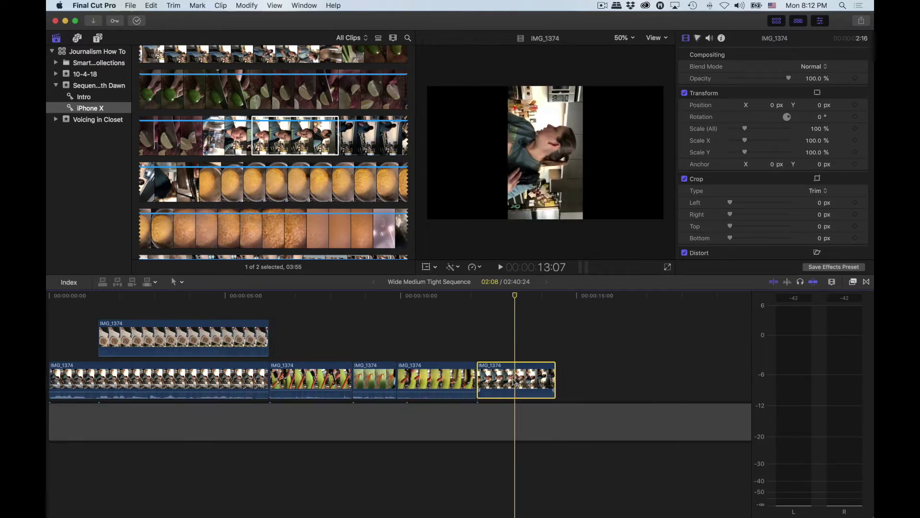
click(821, 117)
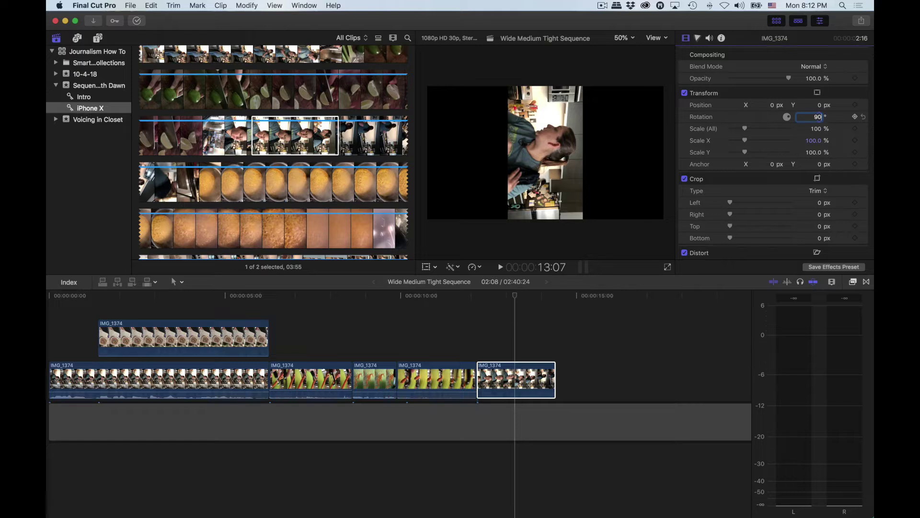
key(Return)
click(819, 130)
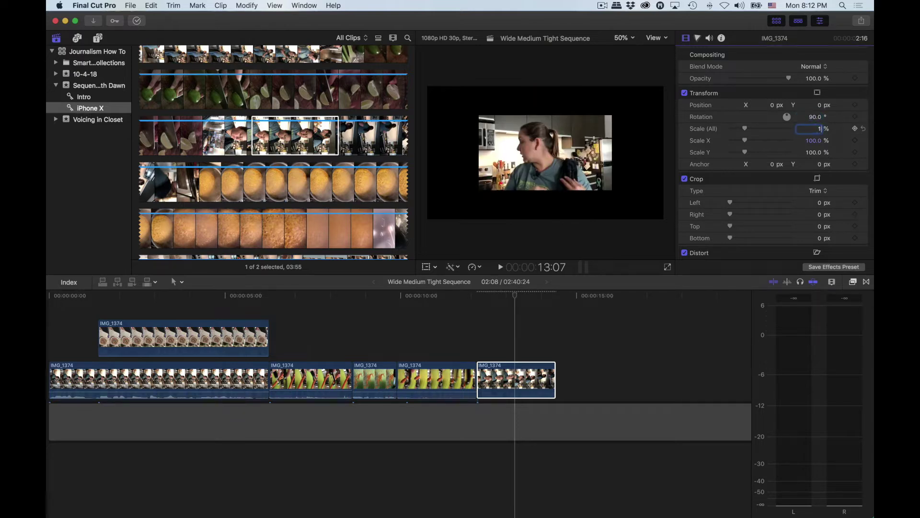
key(Return)
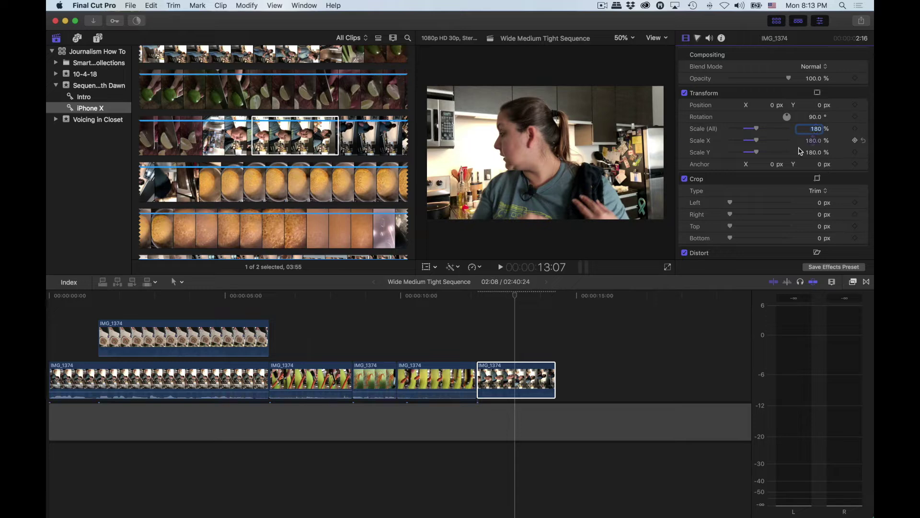
Step: Play the rotated kitchen clip and trim its end to a total length of 2:00
key(space)
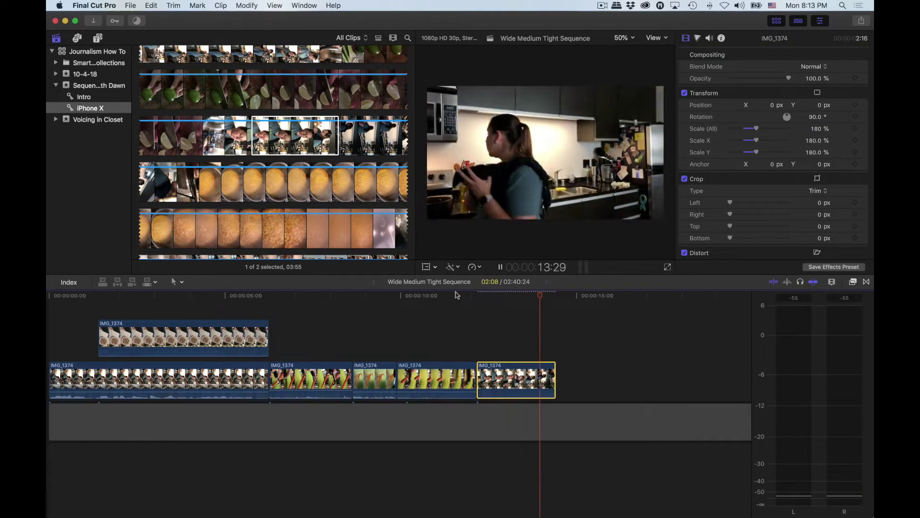
key(space)
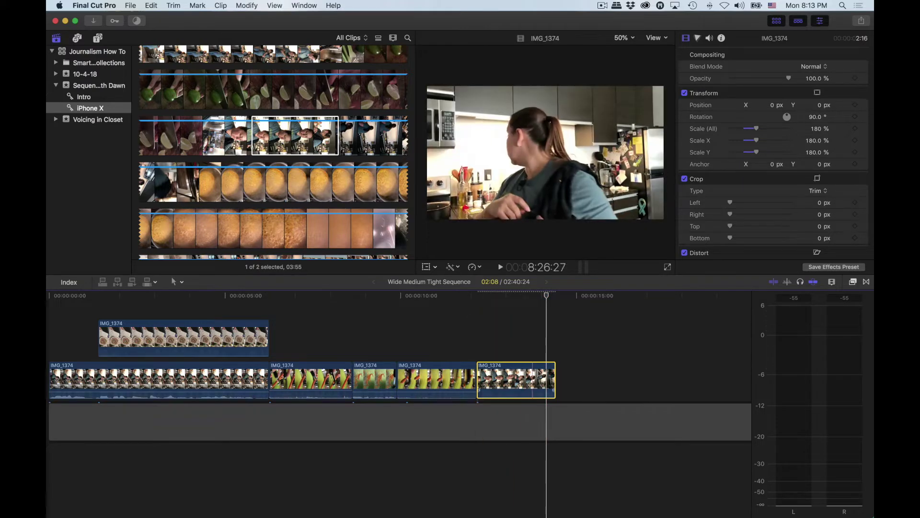
drag(555, 373, 546, 373)
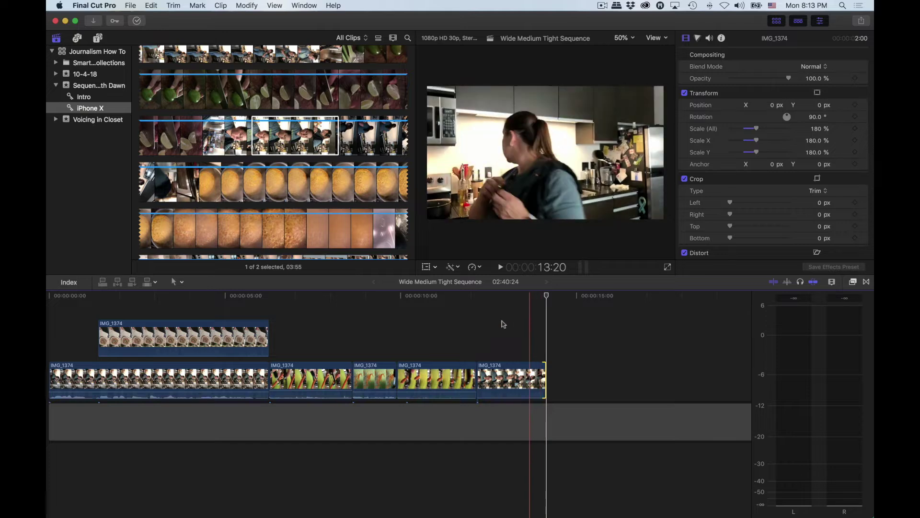
Step: Mark a 3:19 range of the boiling pot shot in the iPhone footage and append it to the end of the sequence
key(cmd+1)
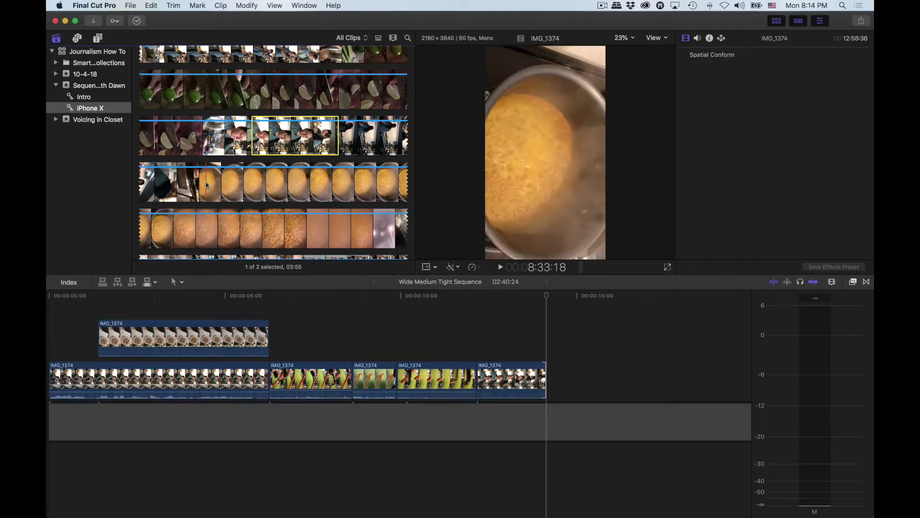
key(i)
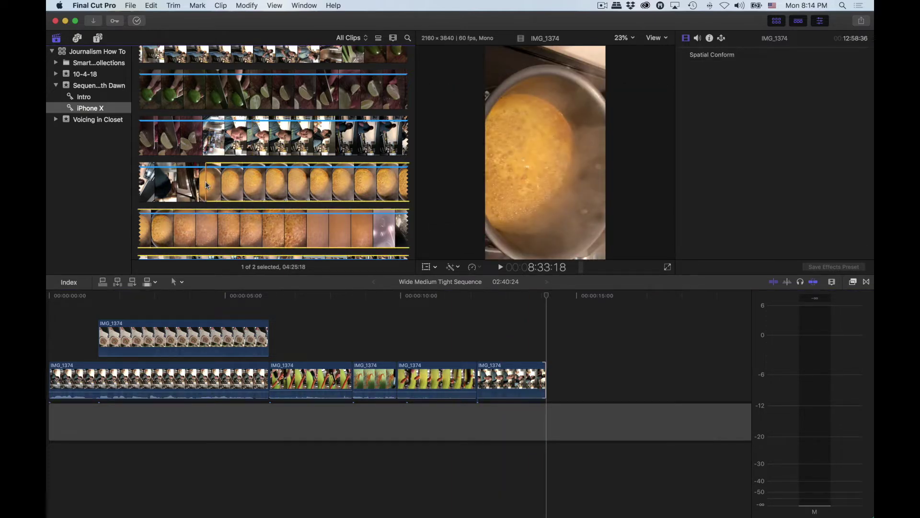
key(space)
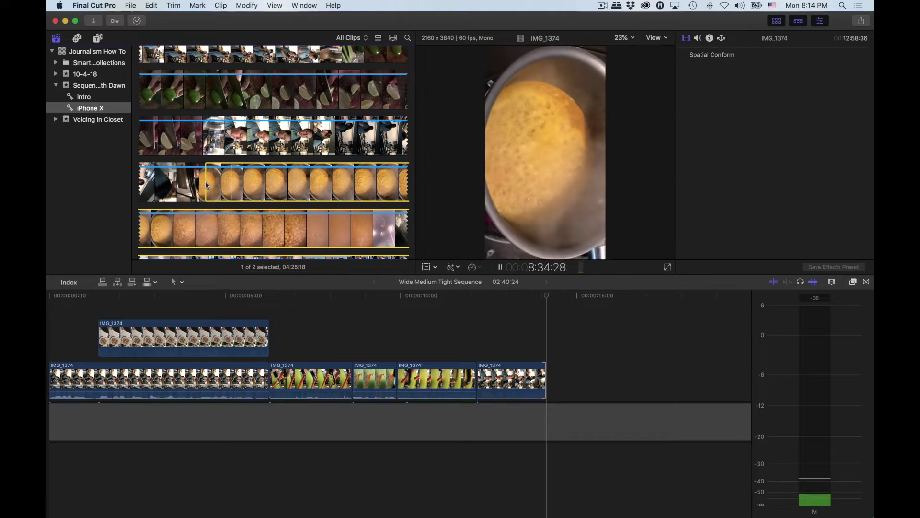
key(i)
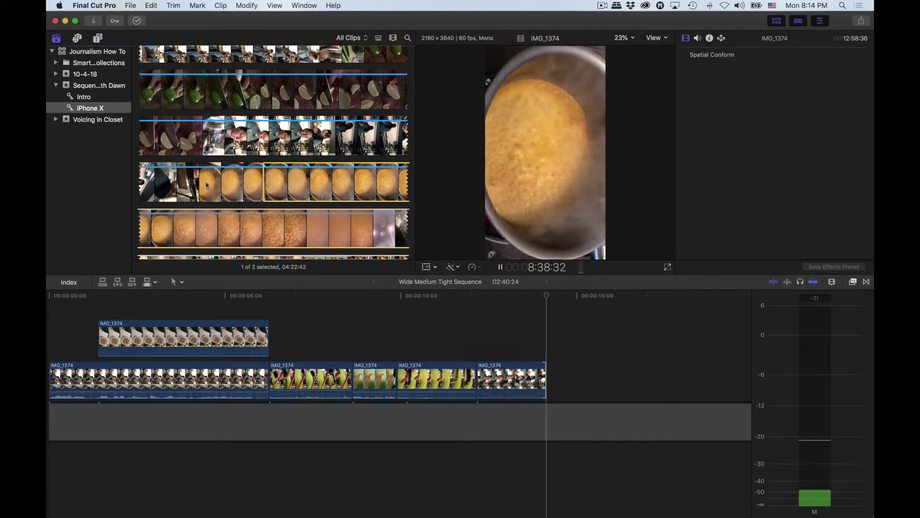
key(o)
key(space)
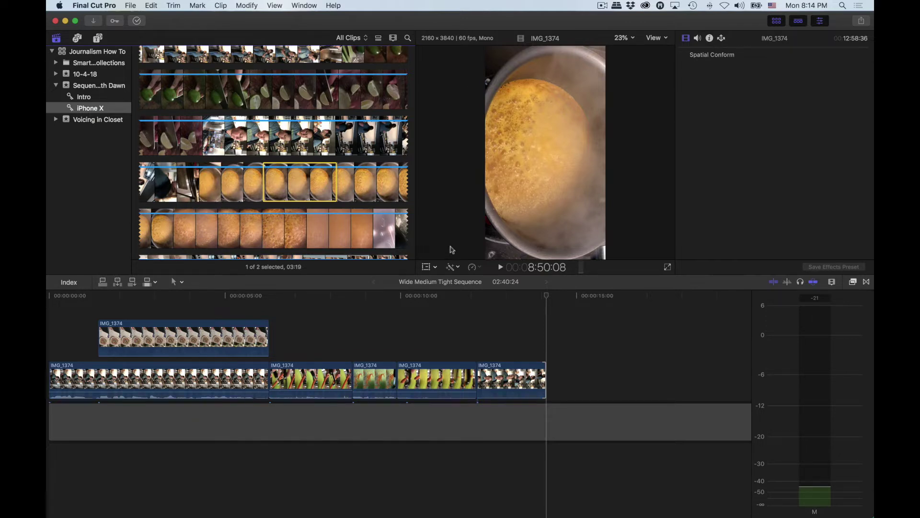
click(529, 290)
key(e)
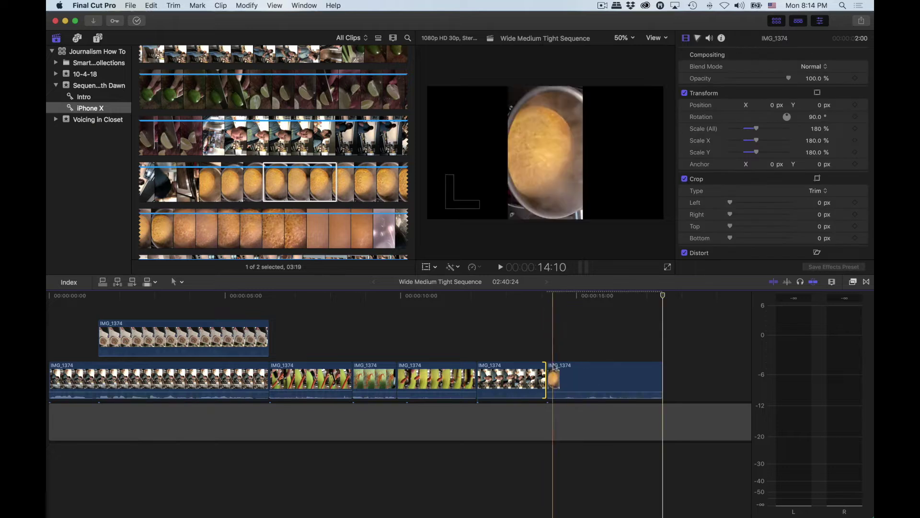
Step: Play the cut from the kitchen clip into the pot clip and trim the pot clip's end to a length of 3:06
click(533, 296)
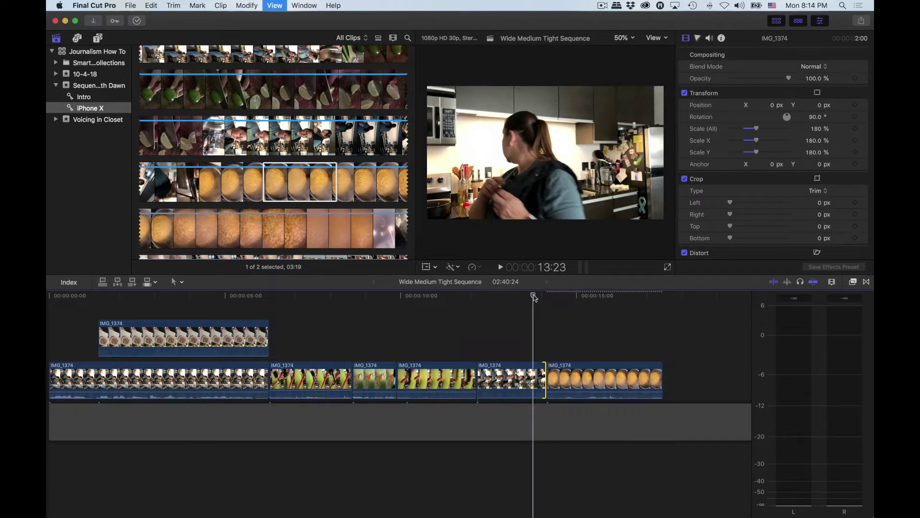
key(space)
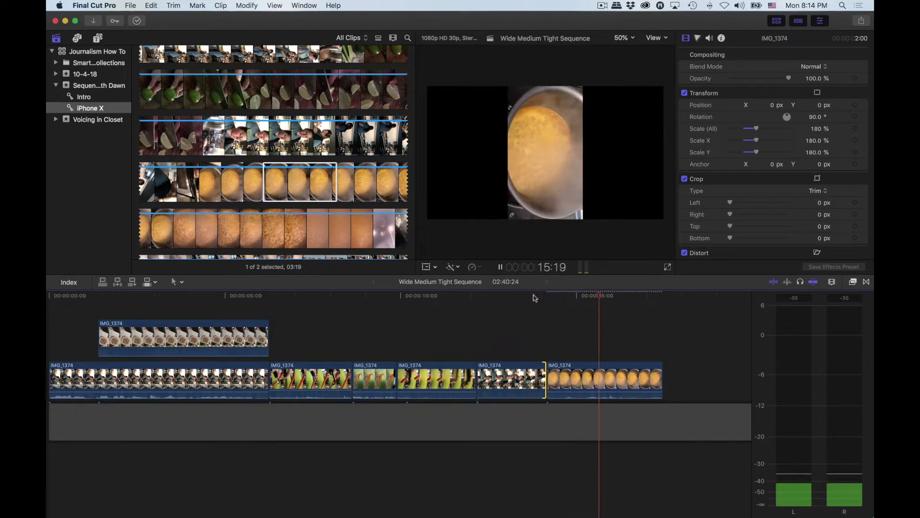
key(space)
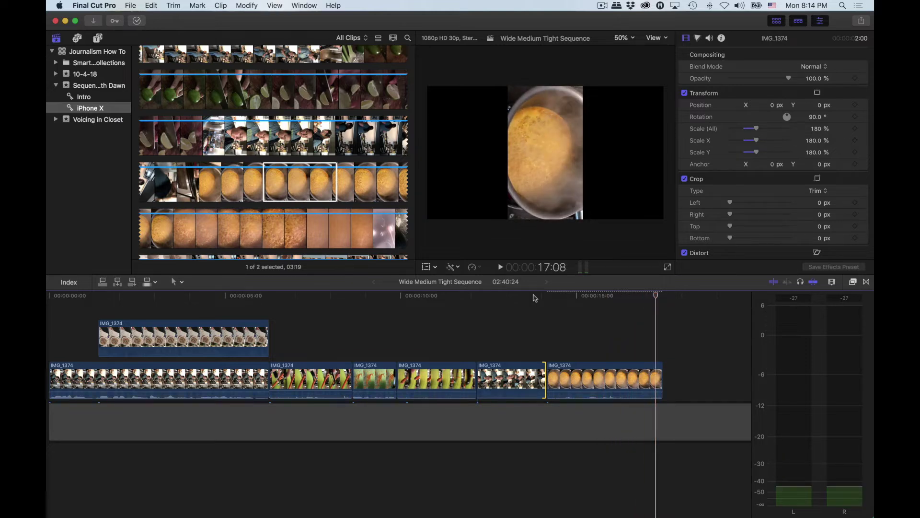
drag(662, 378, 654, 377)
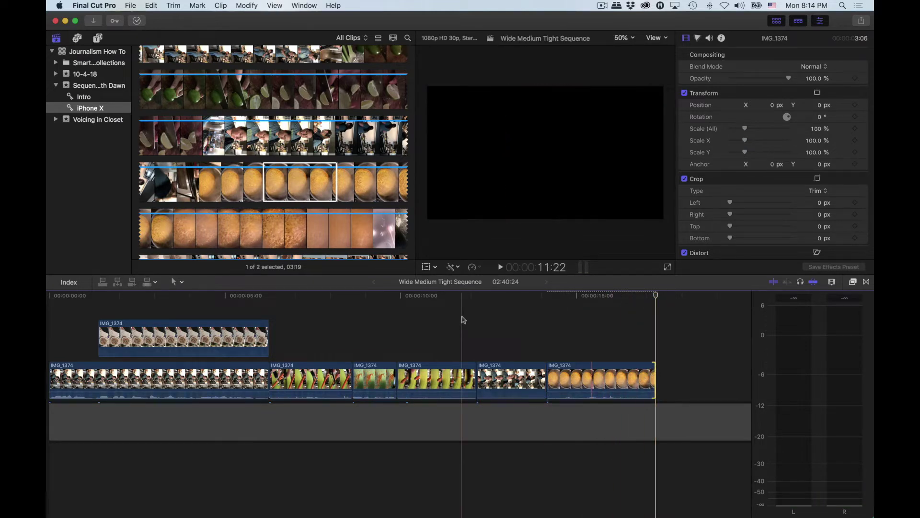
Step: Find the tight close-up of the boiling liquid in the iPhone footage and mark a 2:48 range of it
click(310, 194)
scroll(308, 194, down, 3)
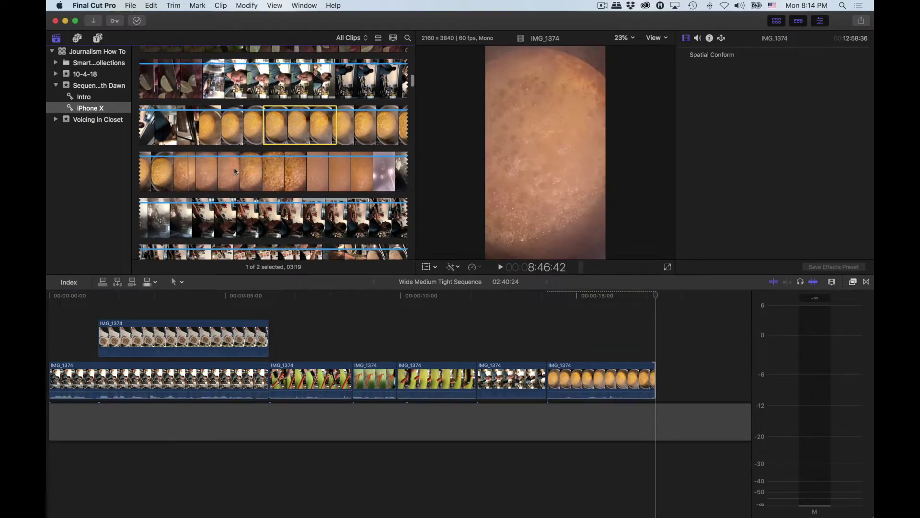
click(290, 174)
key(space)
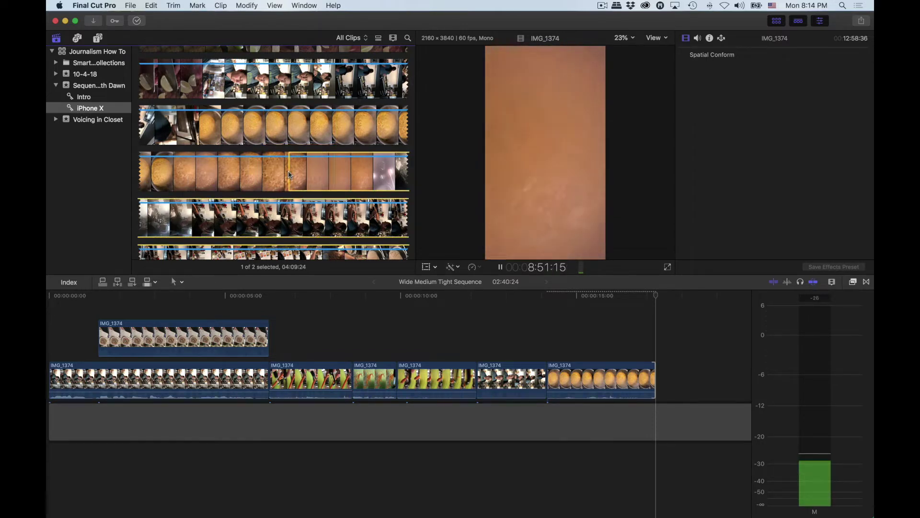
key(o)
key(space)
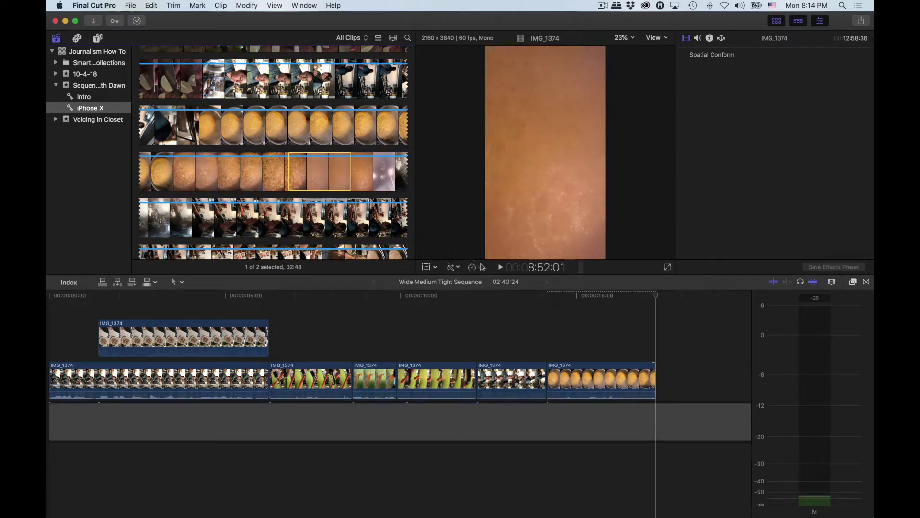
Step: Connect the close-up range above the pot clip at 15:16 and trim its end to a length of 1:44, level with the pot clip's end
click(592, 295)
click(546, 296)
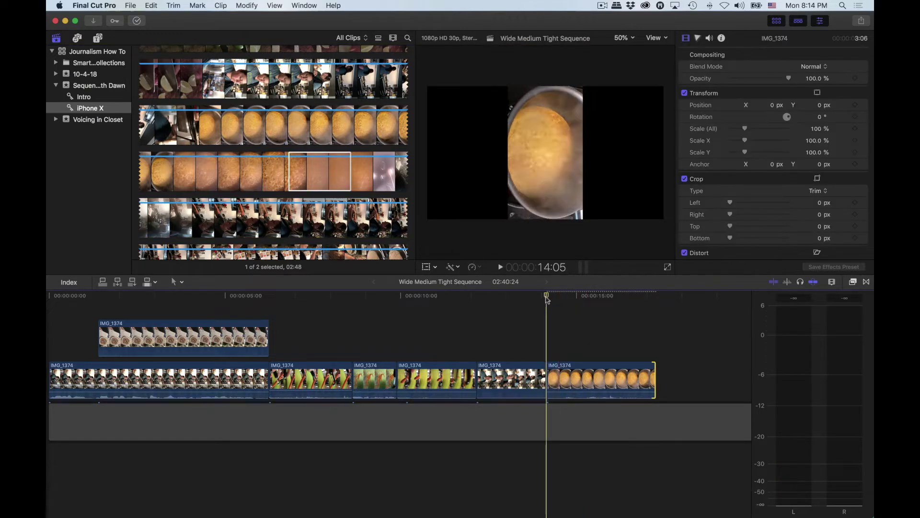
key(space)
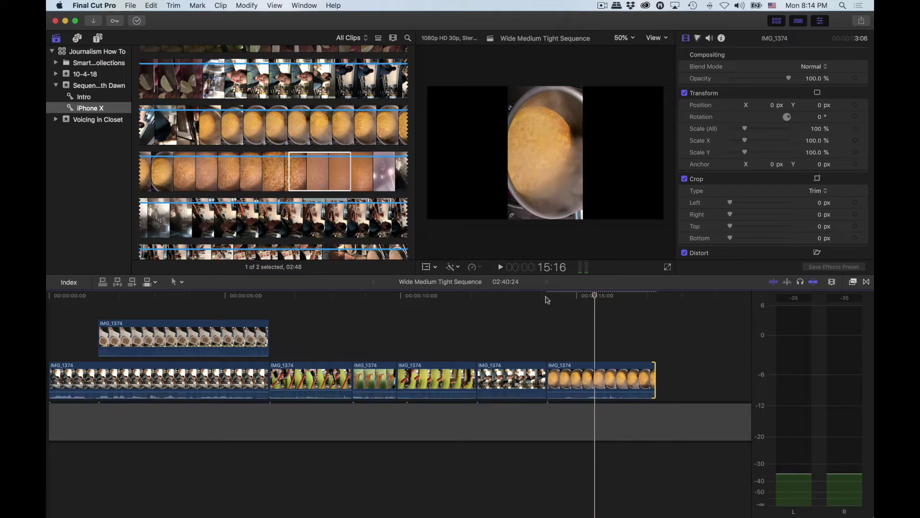
key(q)
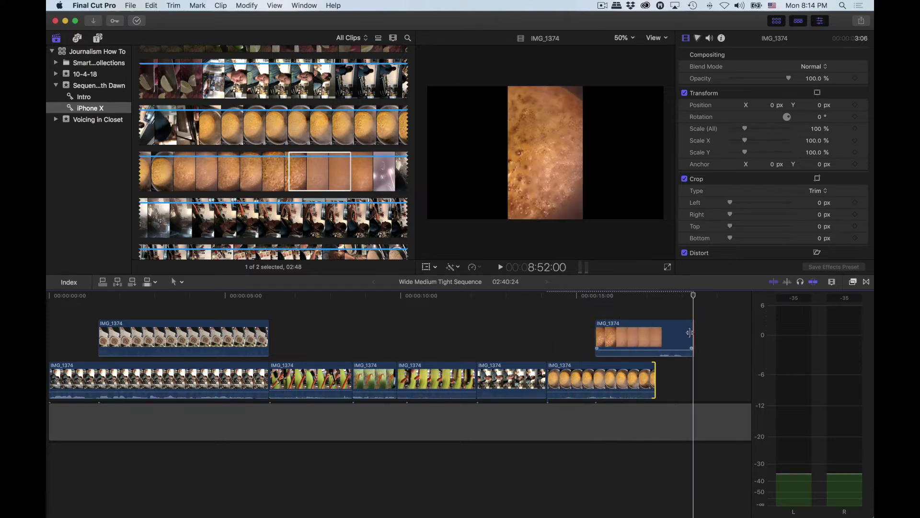
drag(689, 334, 656, 335)
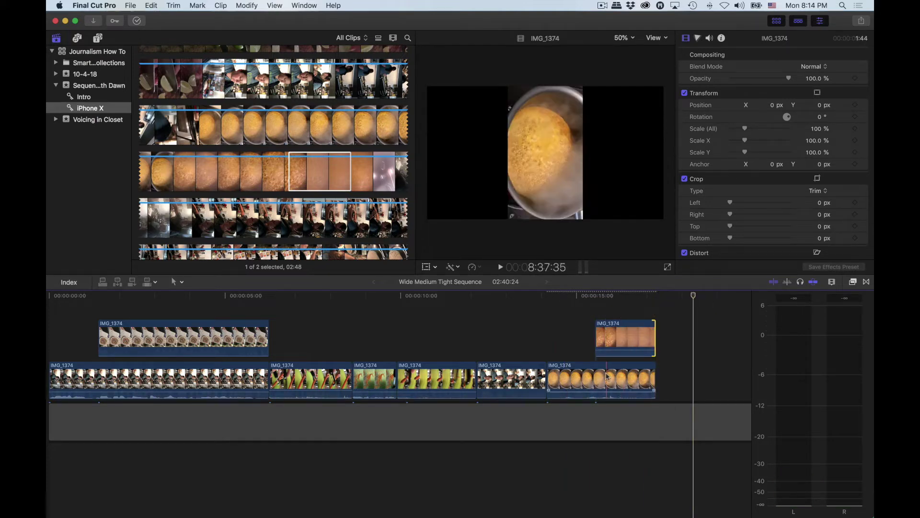
Step: Play the cuts from the kitchen clip through the pot close-up and compare the close-up frames with the source footage
click(539, 295)
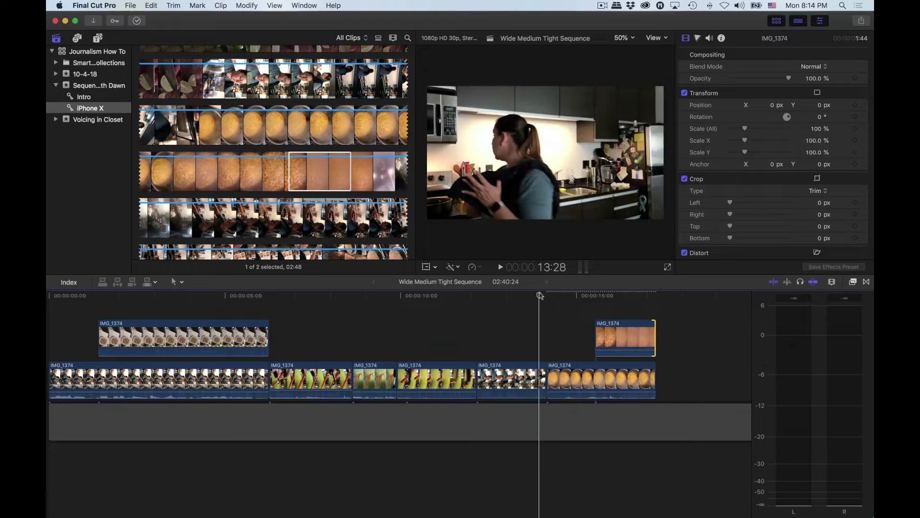
key(space)
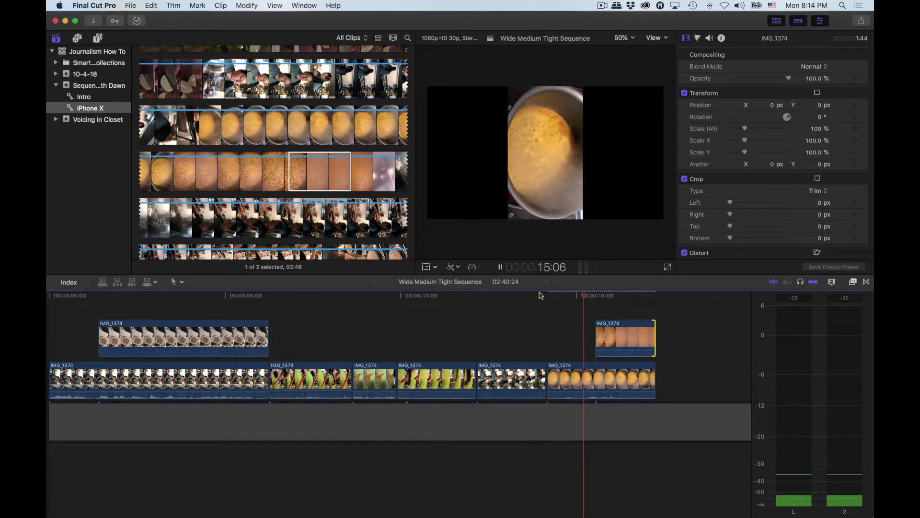
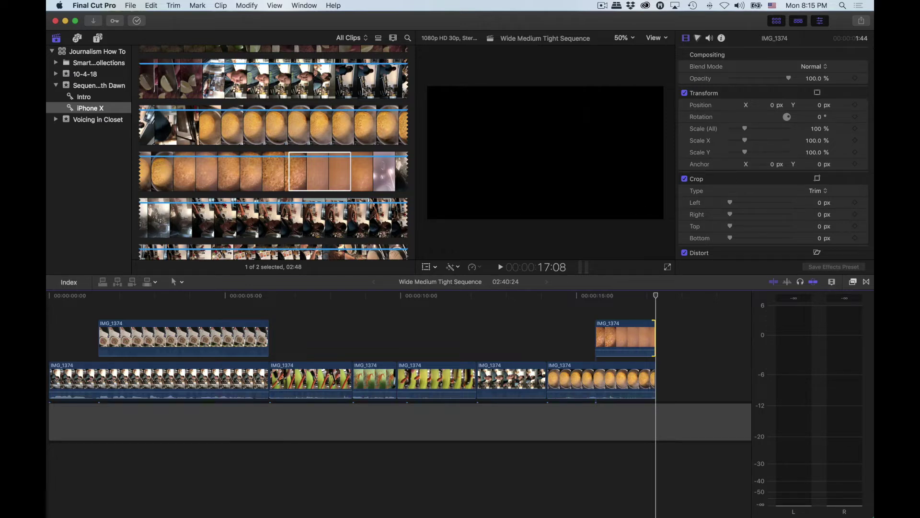
click(200, 79)
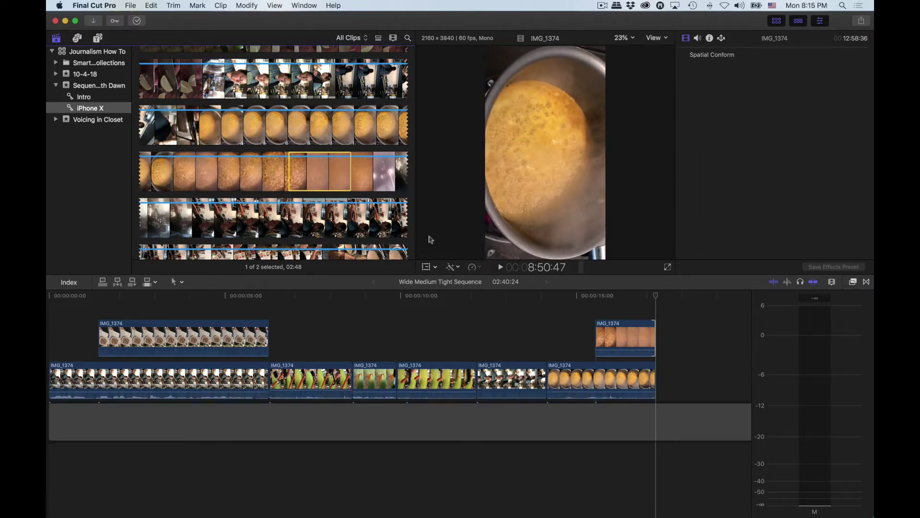
click(607, 297)
drag(609, 298, 634, 298)
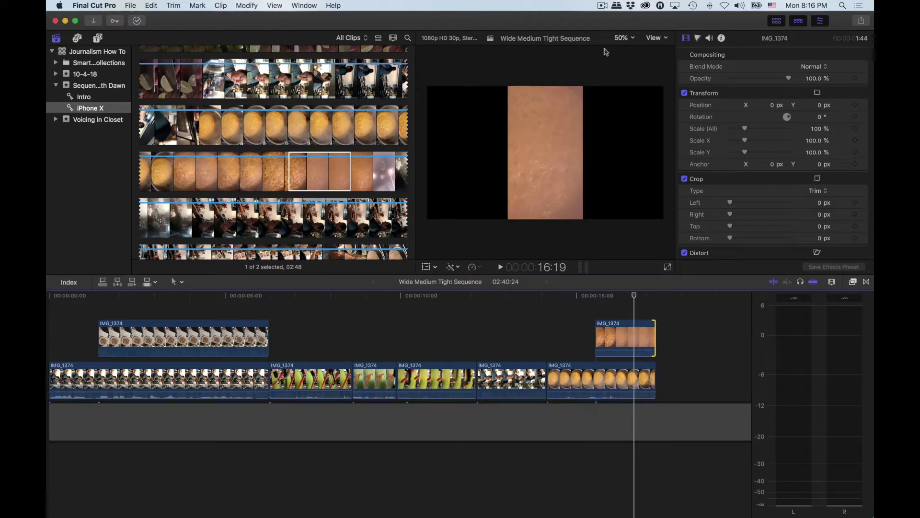
key(cmd+1)
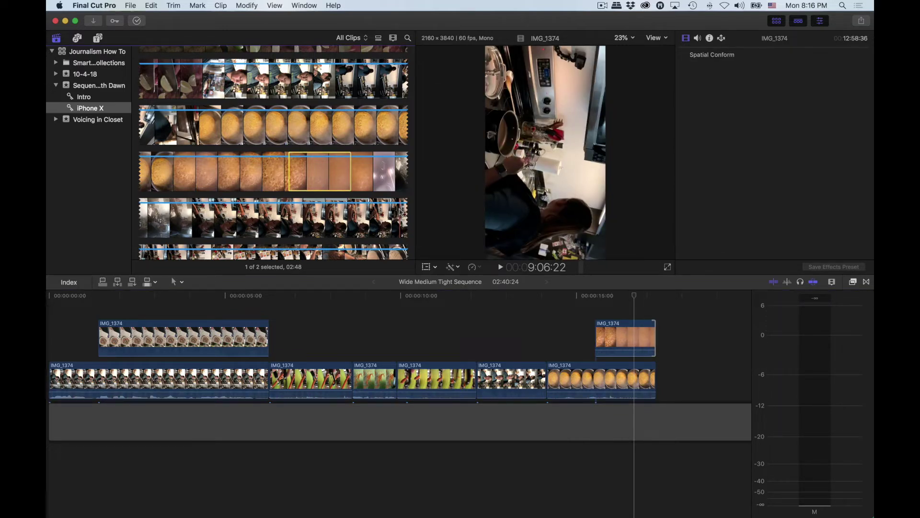
key(cmd+2)
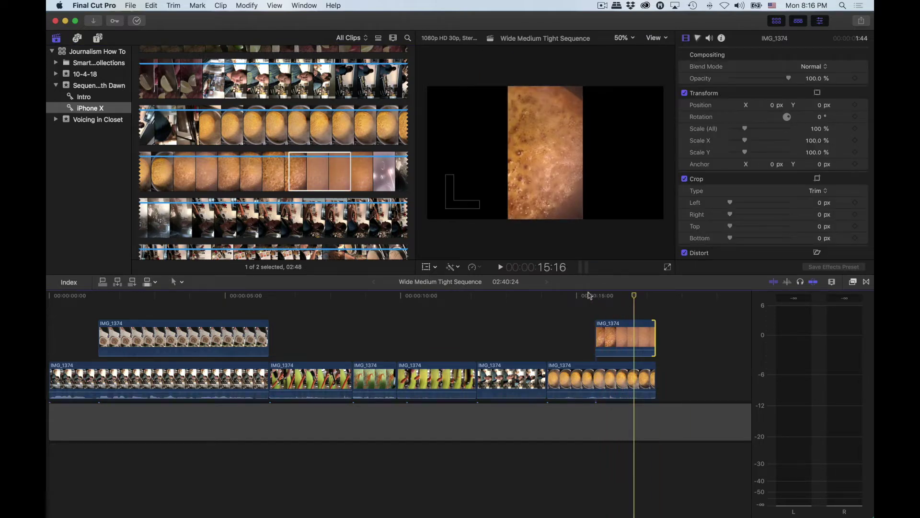
Step: Trim the pot clip's end to a length of 1:22, back to the start of the close-up, and check the cut
drag(590, 295, 640, 296)
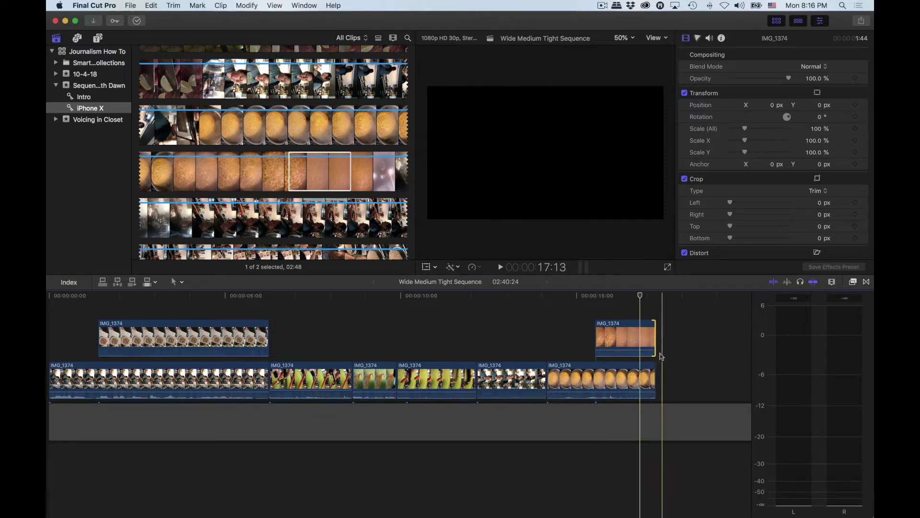
drag(655, 380, 595, 380)
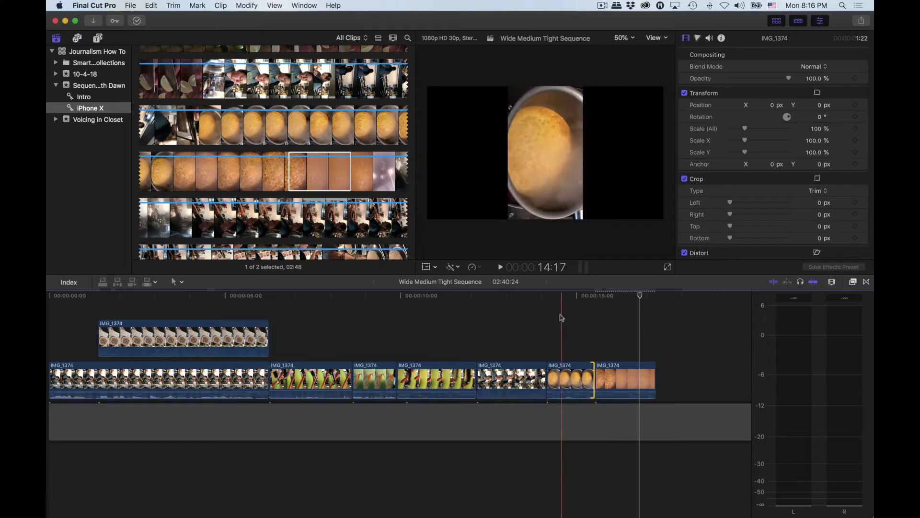
drag(554, 296, 630, 296)
Step: Select the pot clip and its close-up, rotate both by 90° and set their overall scale to 180%
click(608, 346)
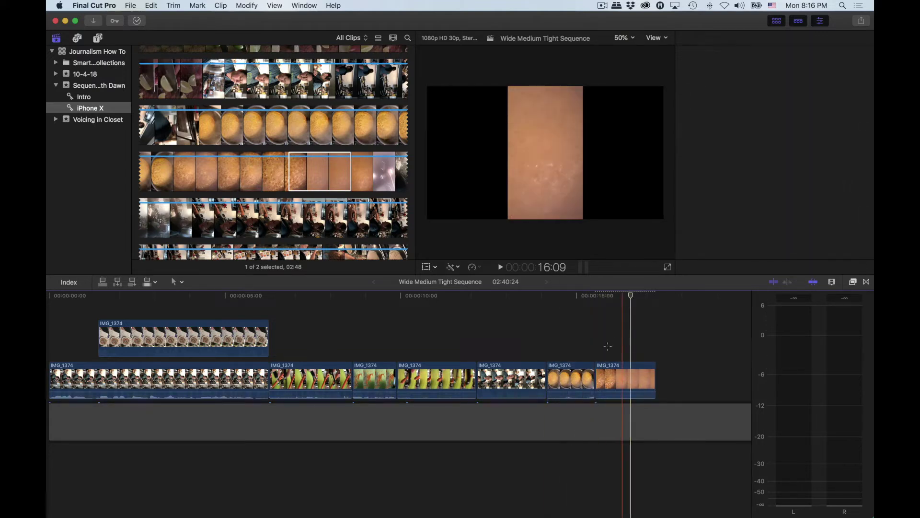
drag(608, 346, 560, 379)
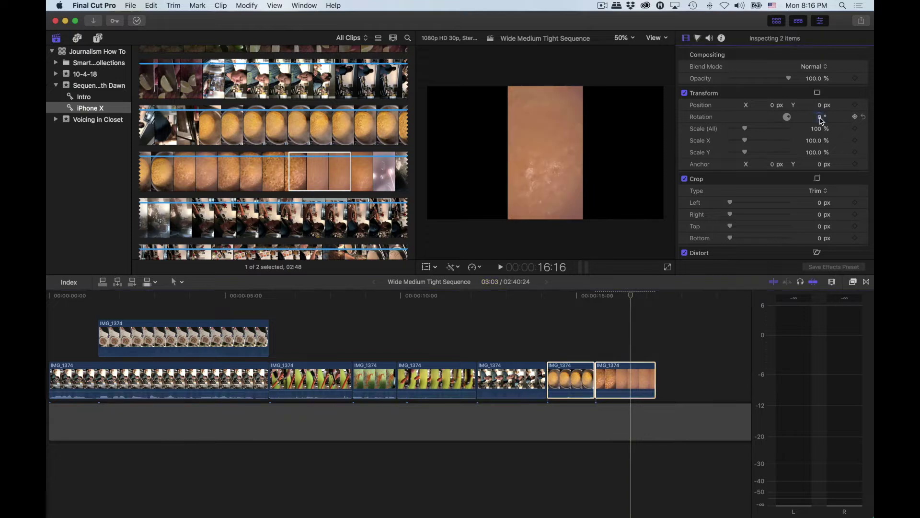
text(90)
key(Return)
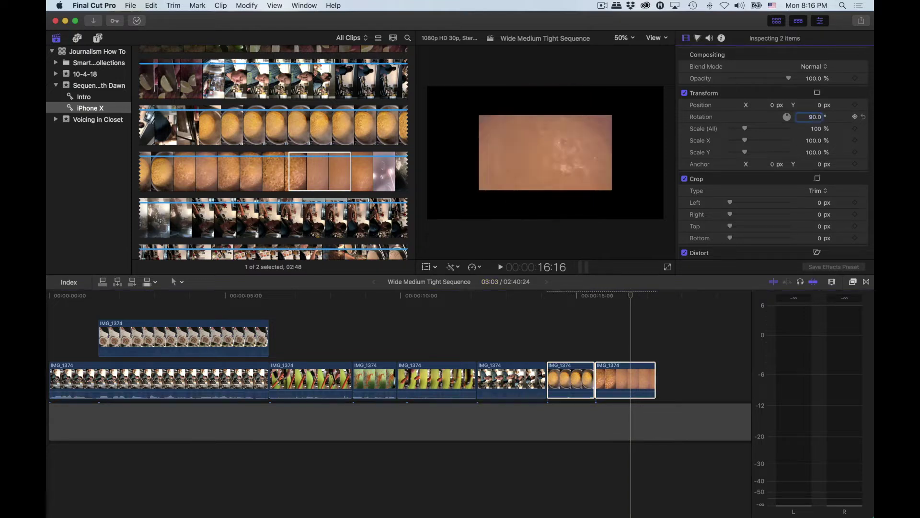
click(818, 130)
text(180)
key(Return)
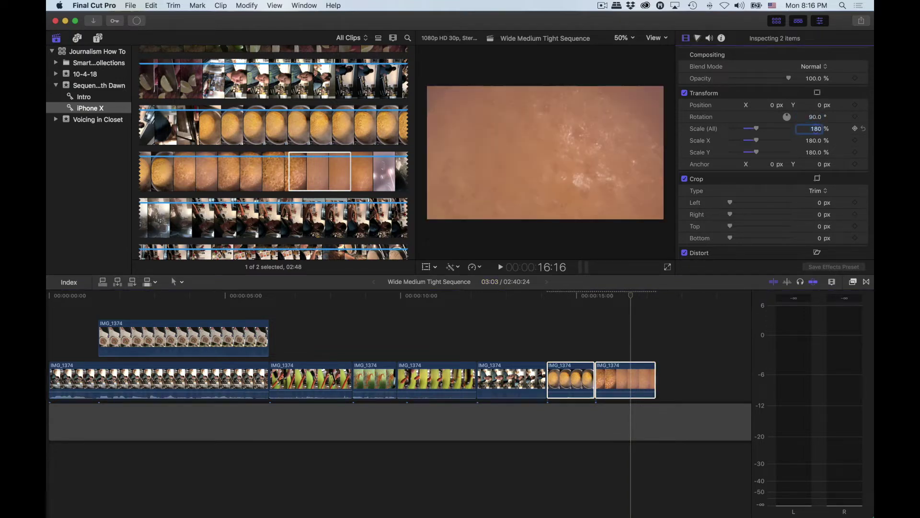
Step: Play the cut from the kitchen clip to the rotated pot clips and inspect the frames on both sides of it
click(518, 296)
key(space)
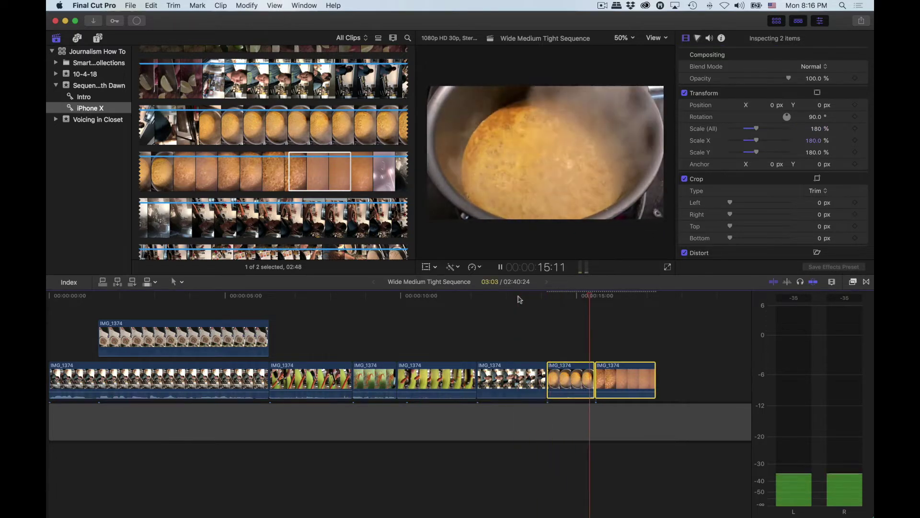
key(space)
drag(497, 298, 577, 296)
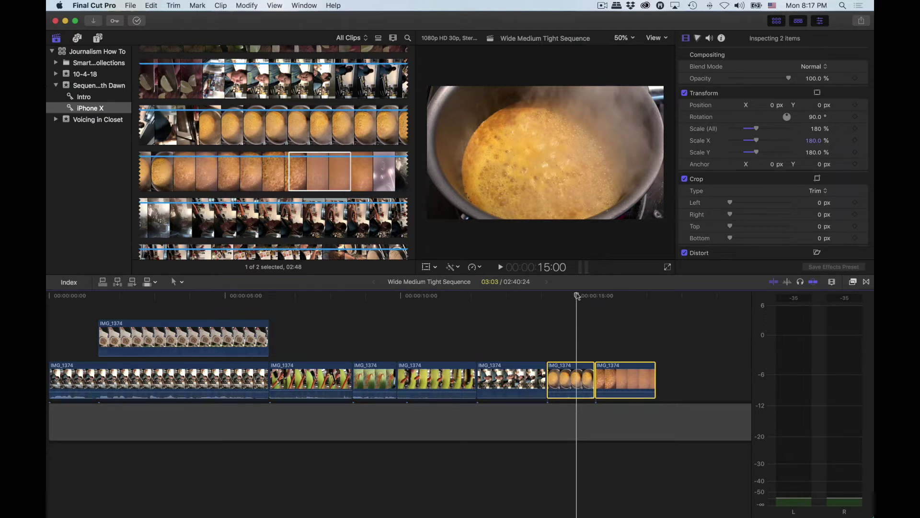
click(518, 296)
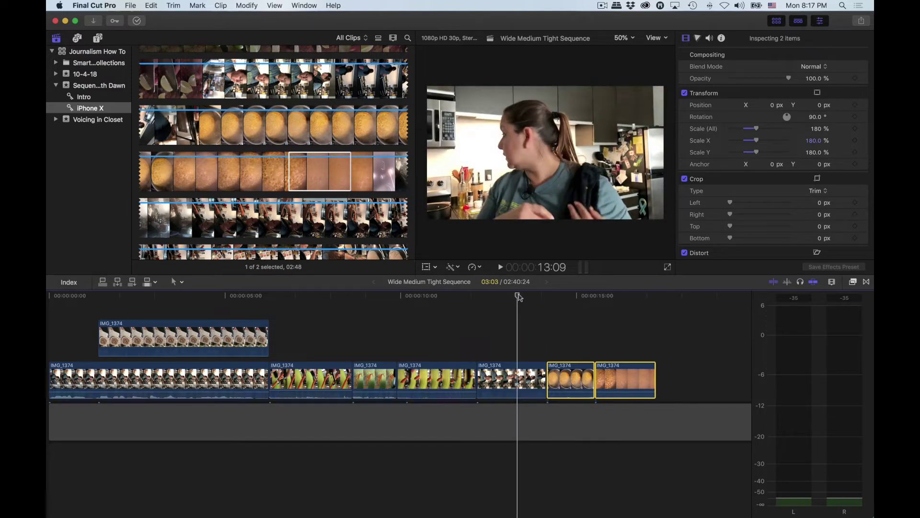
drag(519, 296, 561, 296)
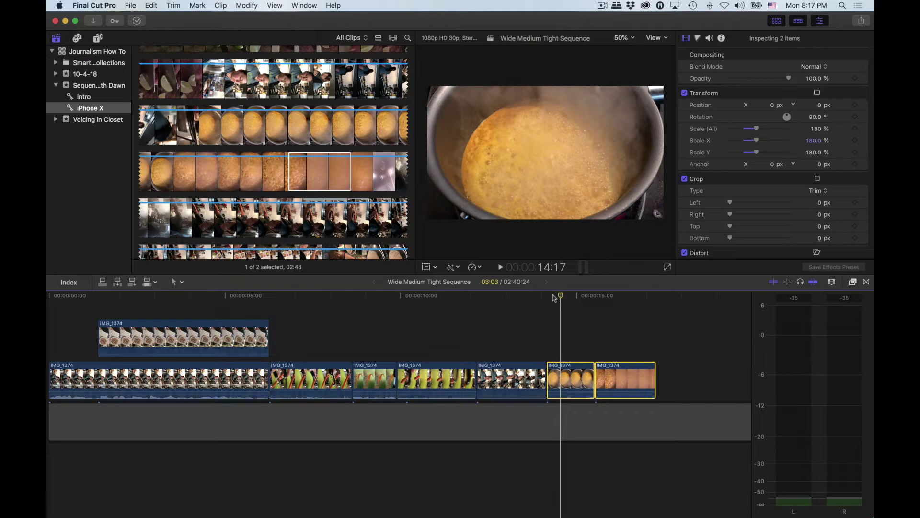
click(519, 296)
drag(527, 298, 541, 298)
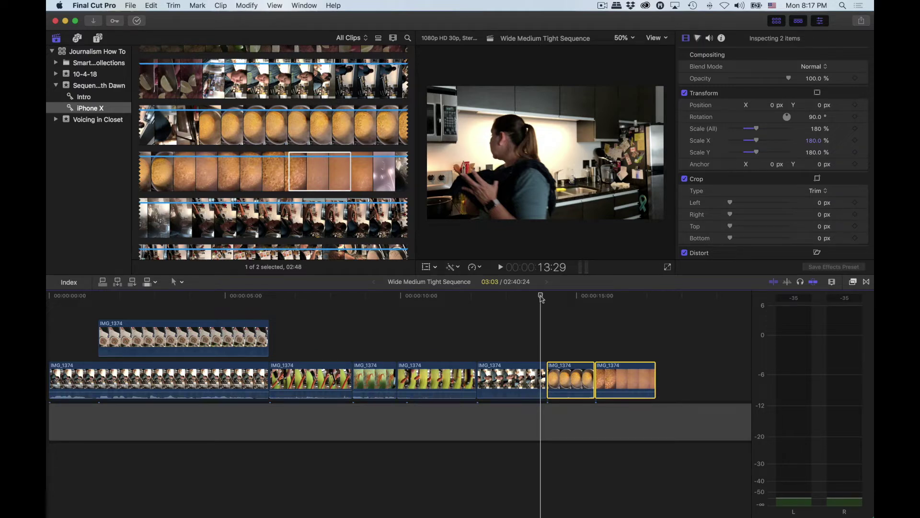
Step: Compare the rotated pot clips in the sequence with the iPhone footage that follows, from the glove and meat shots to the oiled pot
drag(541, 297, 641, 297)
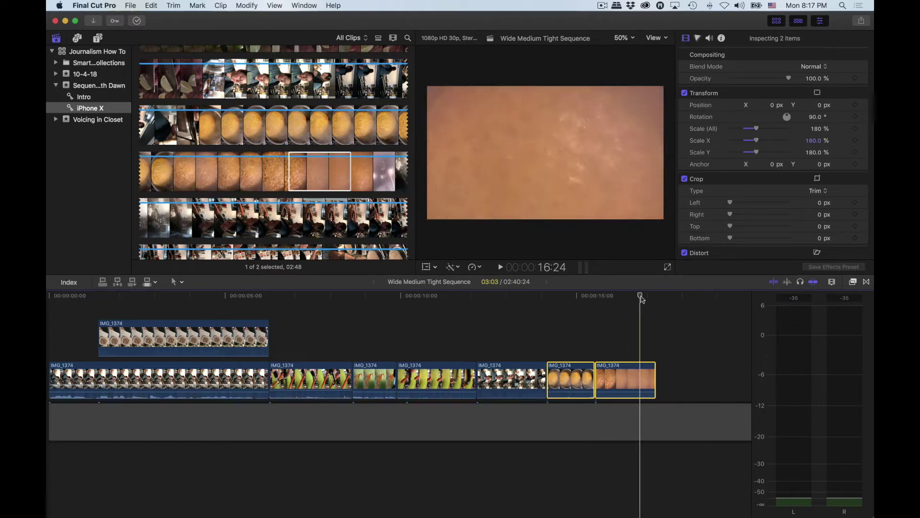
scroll(299, 148, down, 10)
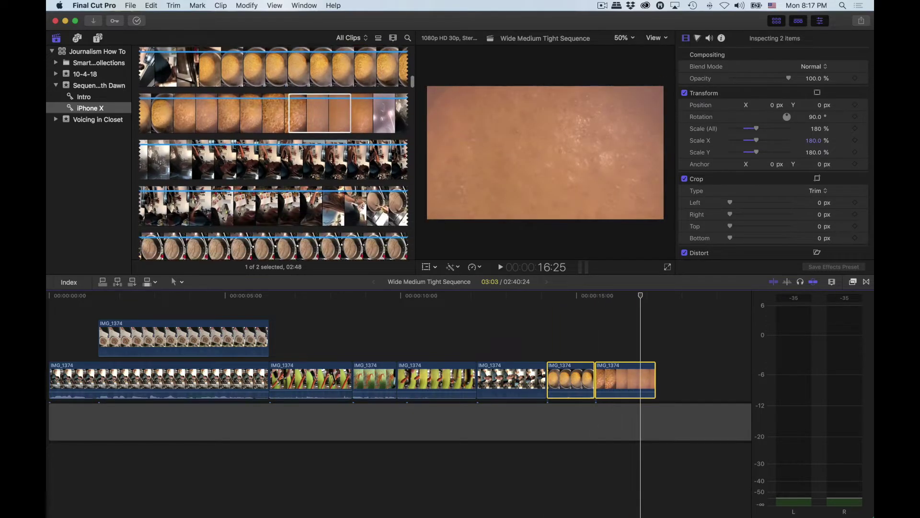
scroll(300, 148, down, 5)
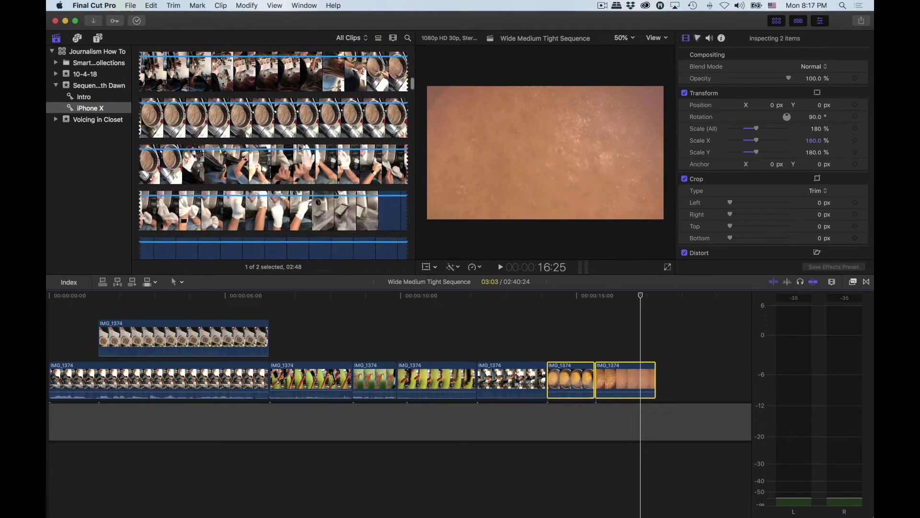
scroll(299, 148, down, 3)
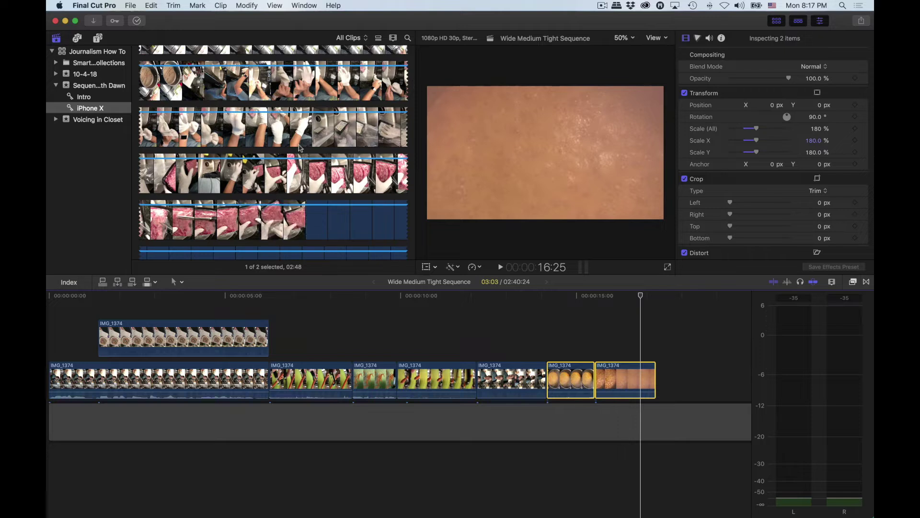
scroll(299, 147, down, 3)
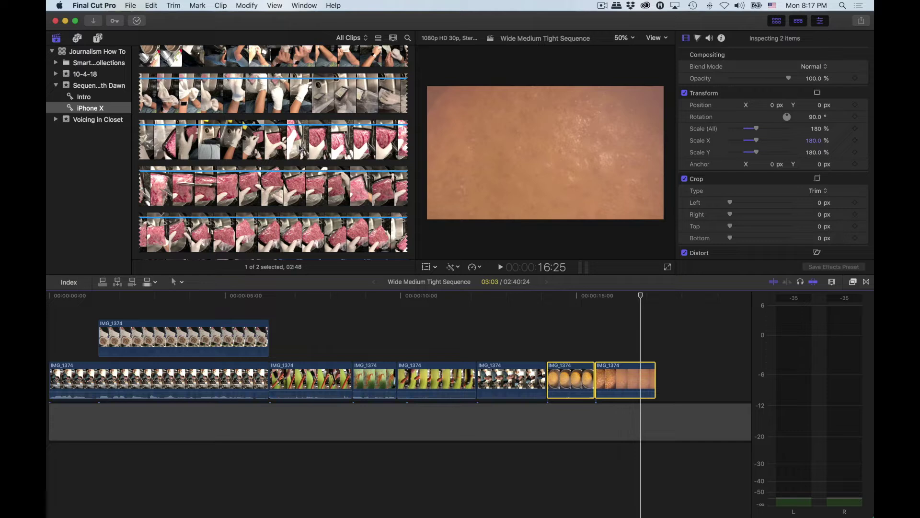
click(288, 149)
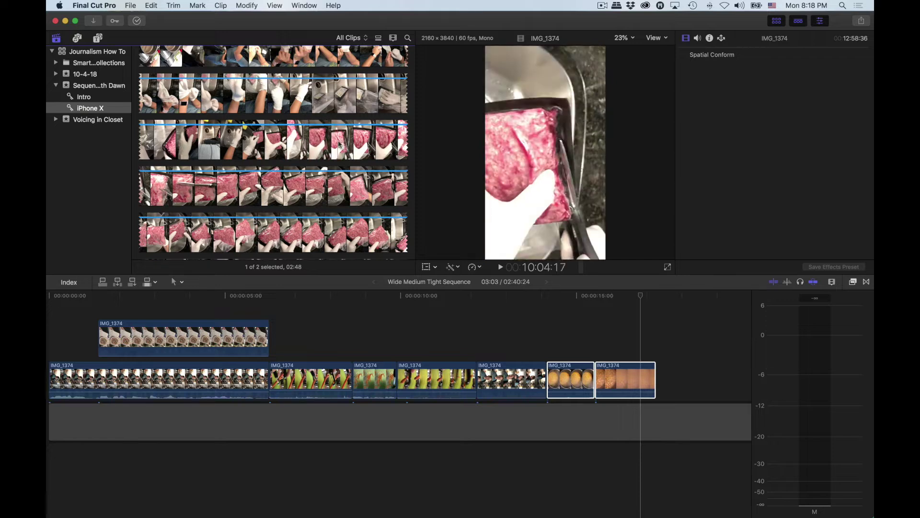
scroll(346, 145, down, 10)
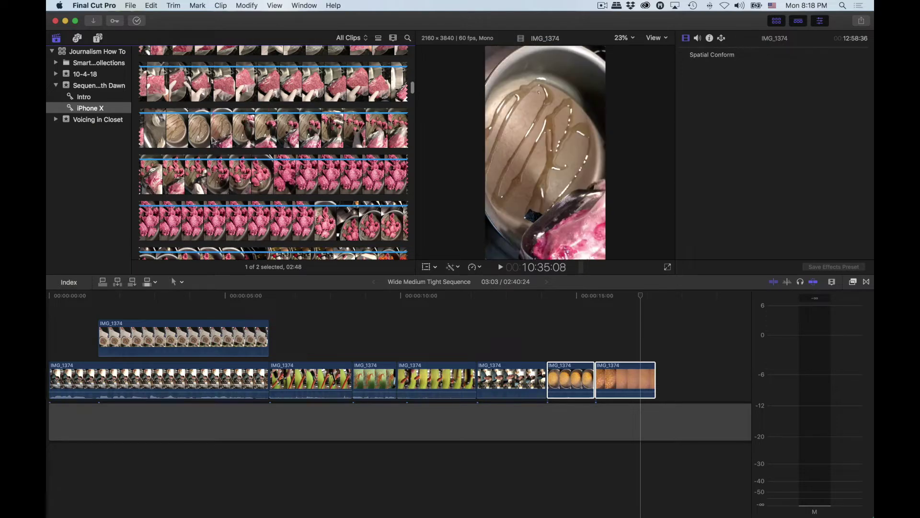
click(581, 296)
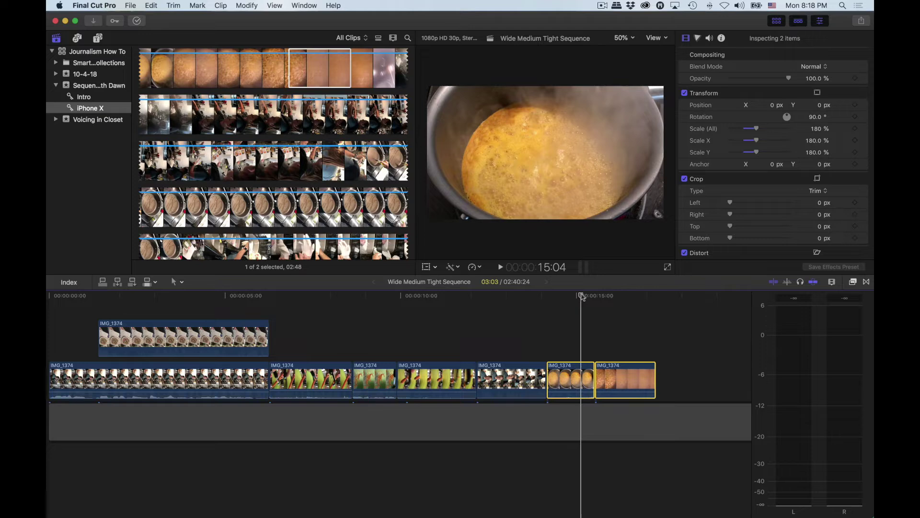
Step: Play the iPhone footage from the oiled pot and mark a 05:36 range of the ground meat being dropped in
key(super+1)
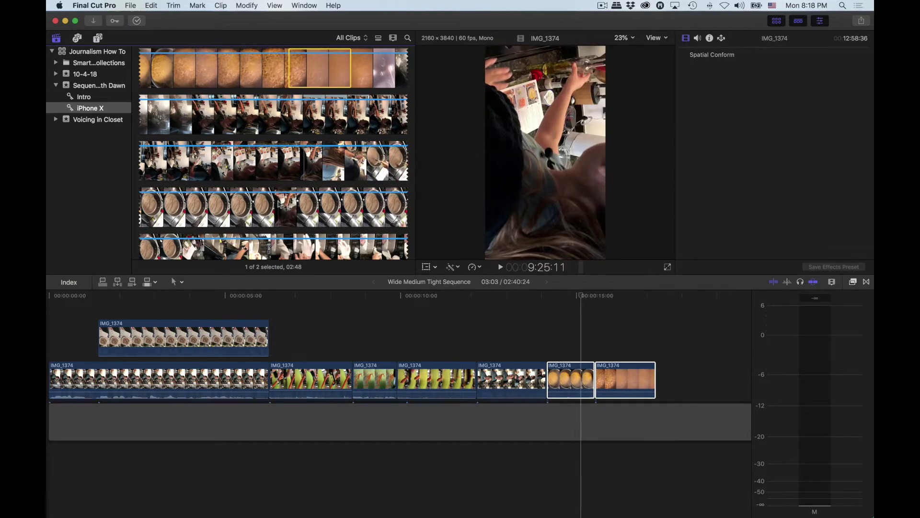
scroll(267, 195, down, 3)
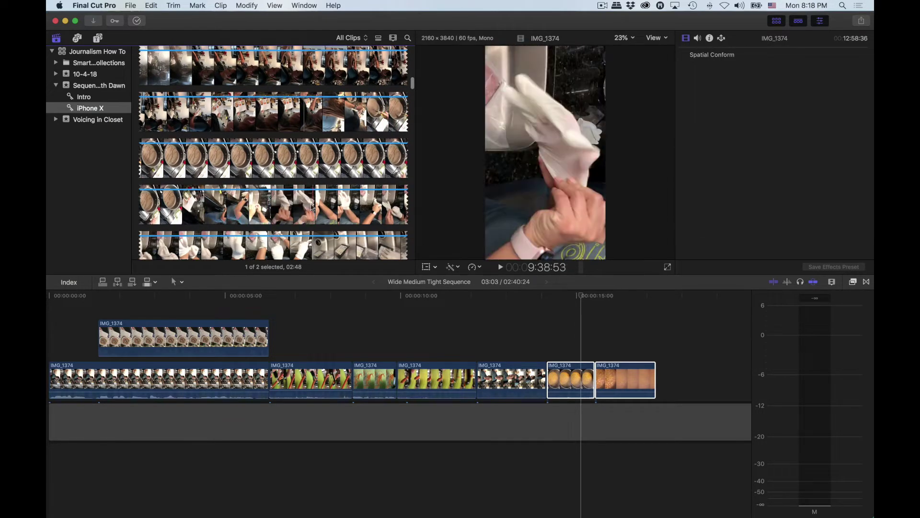
scroll(326, 206, down, 10)
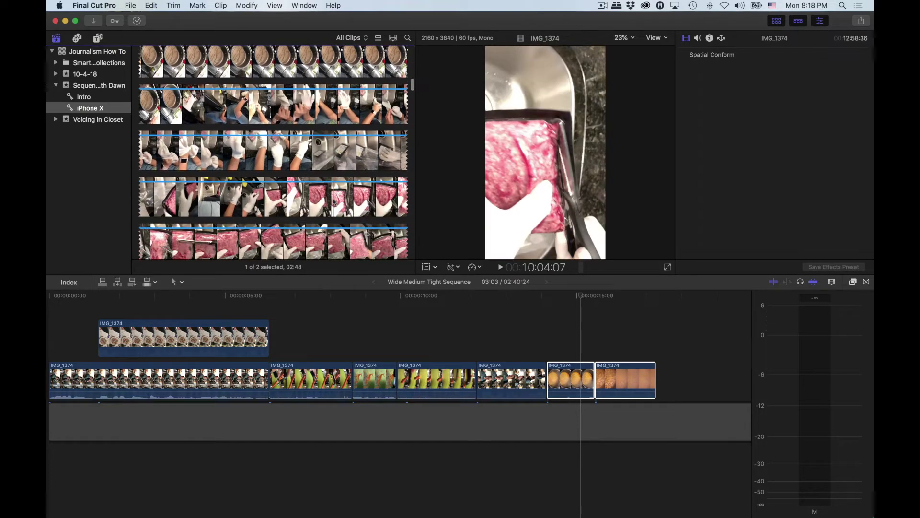
scroll(335, 201, down, 5)
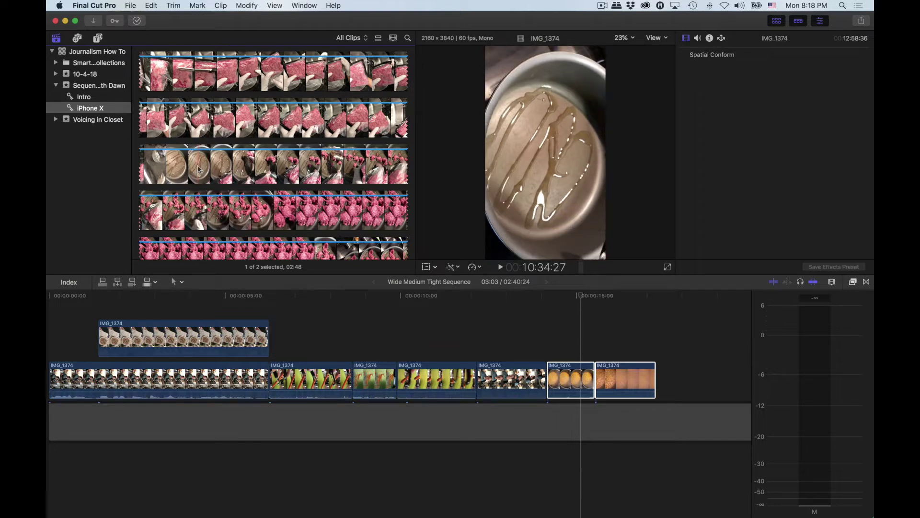
key(i)
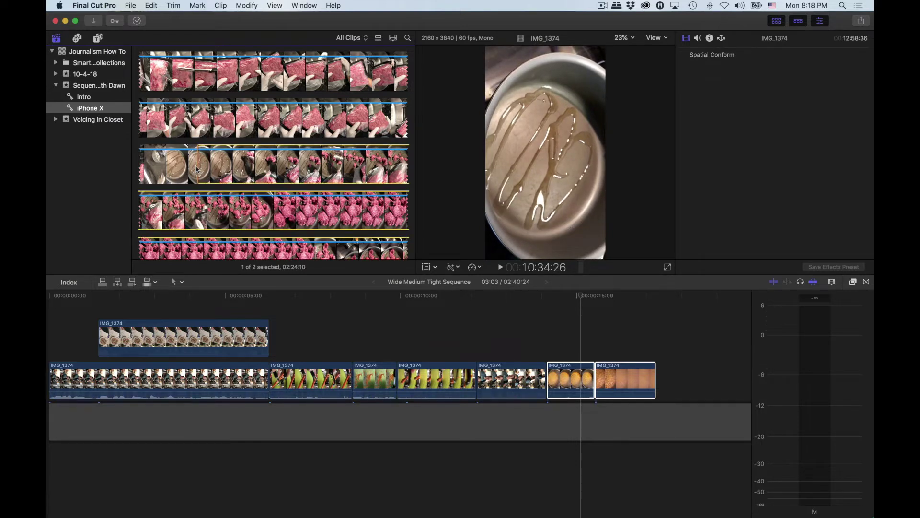
key(space)
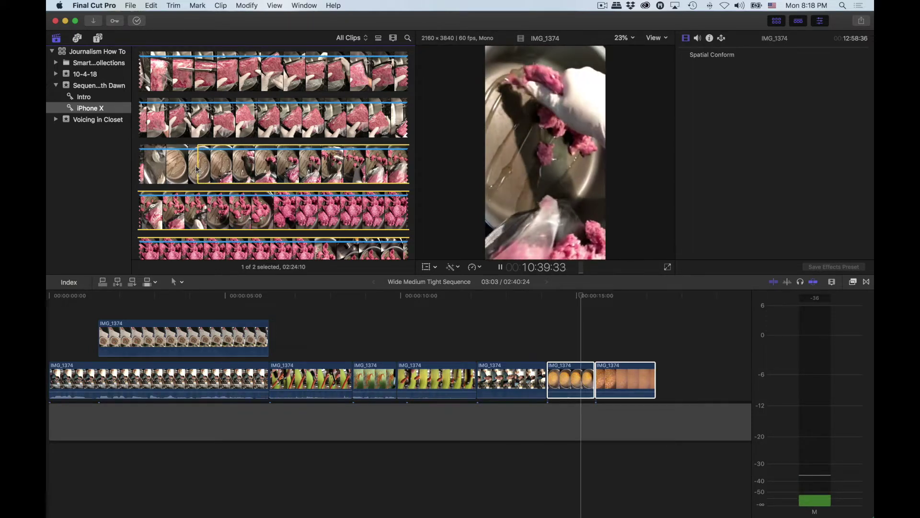
key(i)
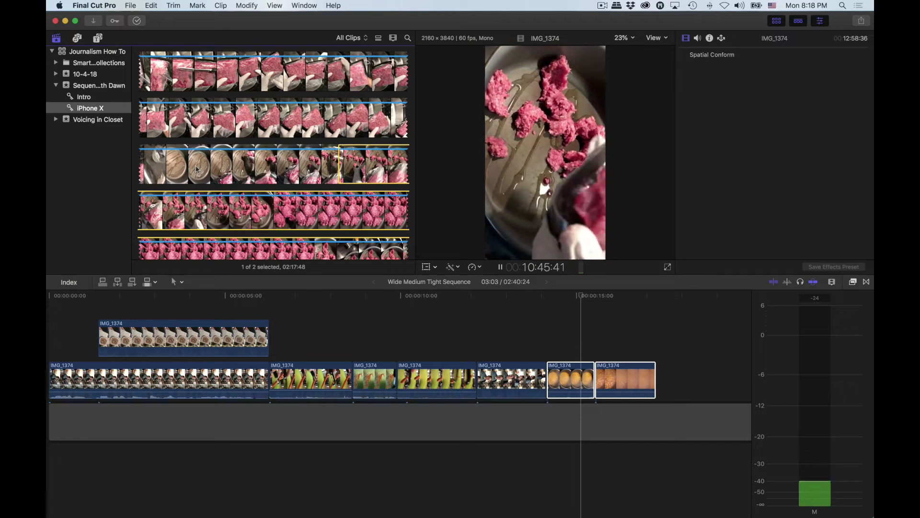
key(o)
key(space)
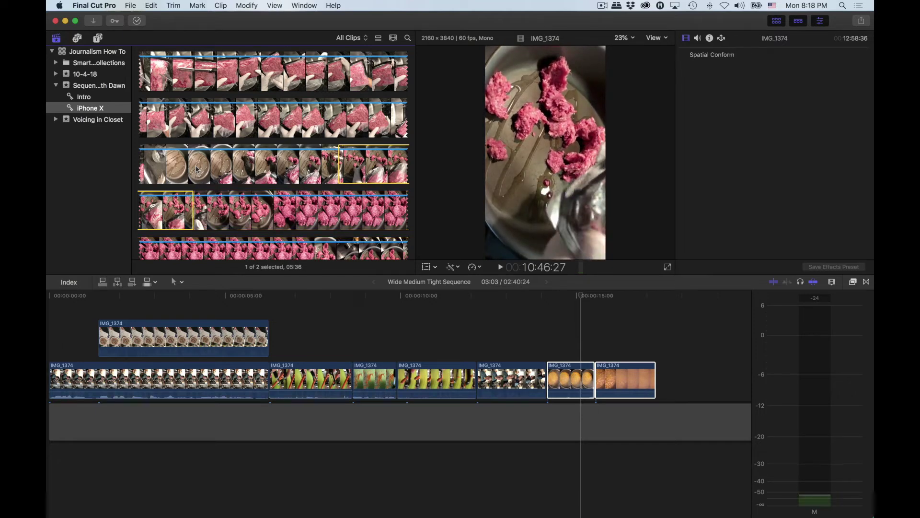
Step: Append the marked raw-meat range of IMG_1374 after the last clip in the sequence and return the playhead to its start
click(583, 296)
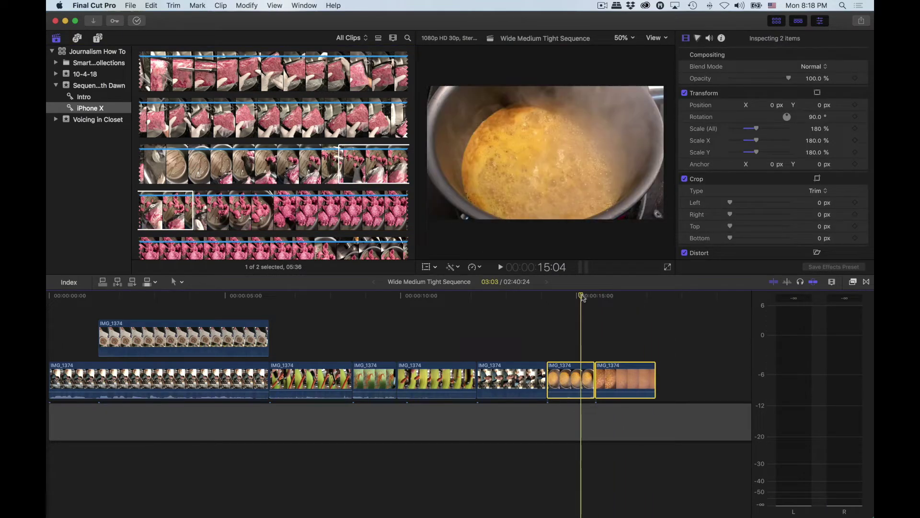
drag(583, 297, 657, 294)
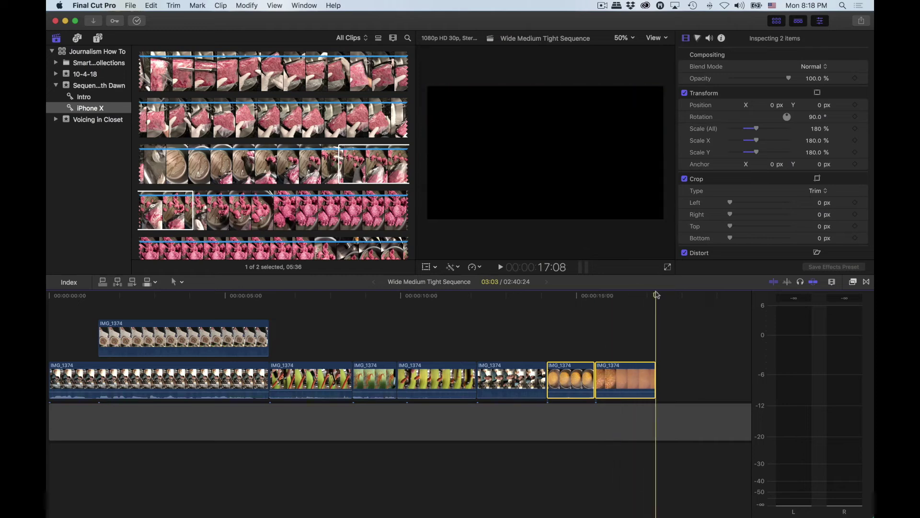
key(e)
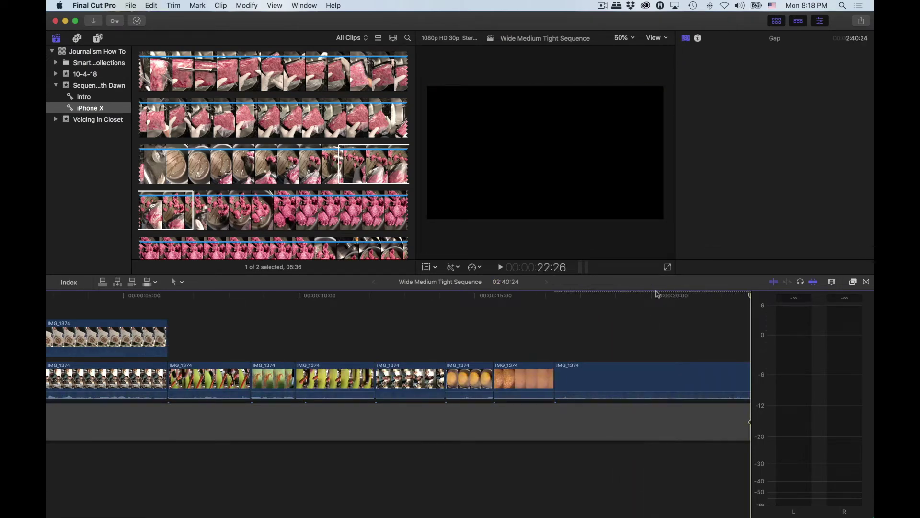
scroll(659, 293, right, 5)
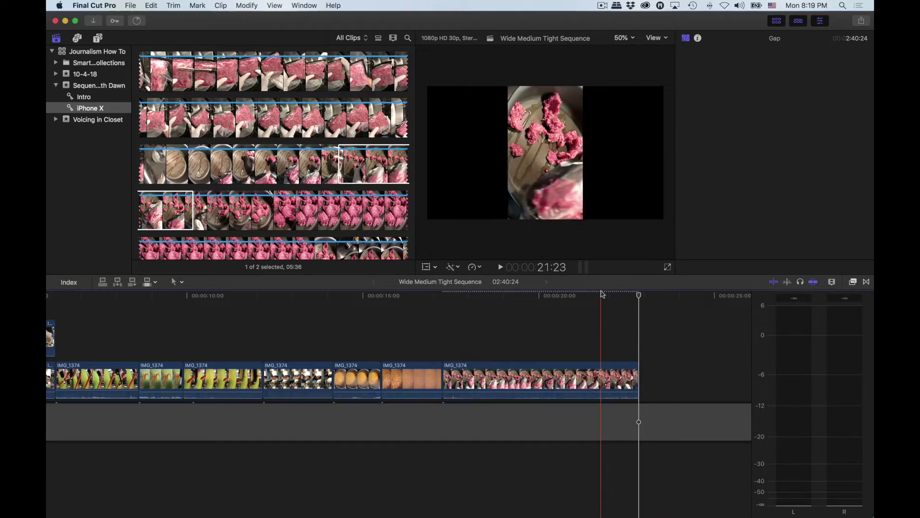
click(445, 296)
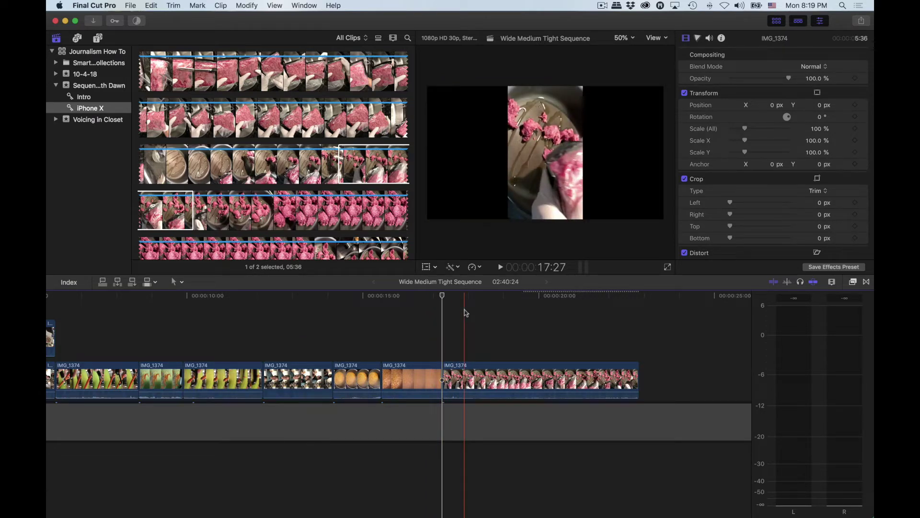
key(l)
Step: Look through the iPhone X footage in IMG_1374 and IMG_1375 for a shot to follow the close-up clips
scroll(284, 102, down, 15)
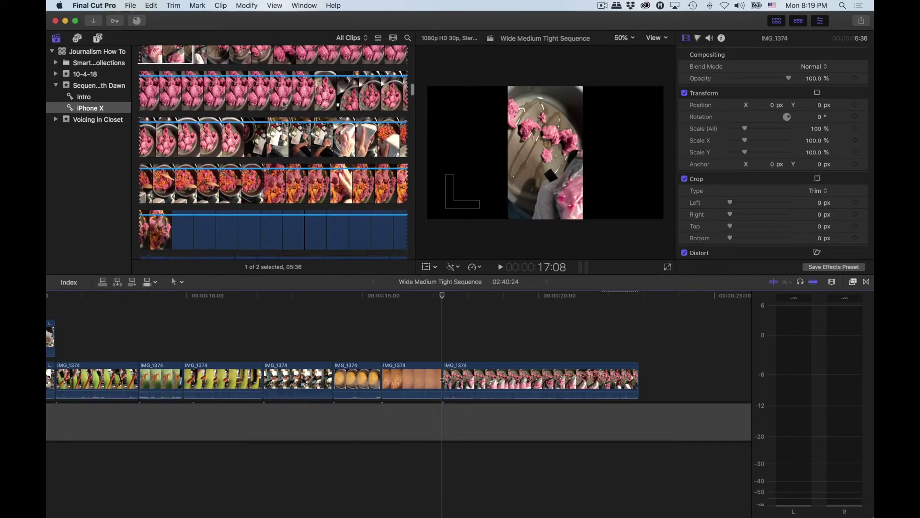
scroll(284, 102, down, 5)
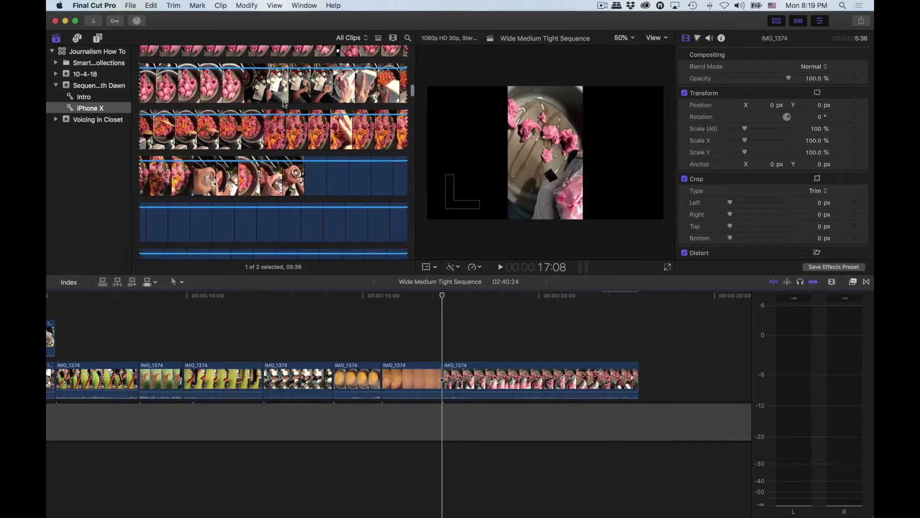
scroll(284, 102, down, 2)
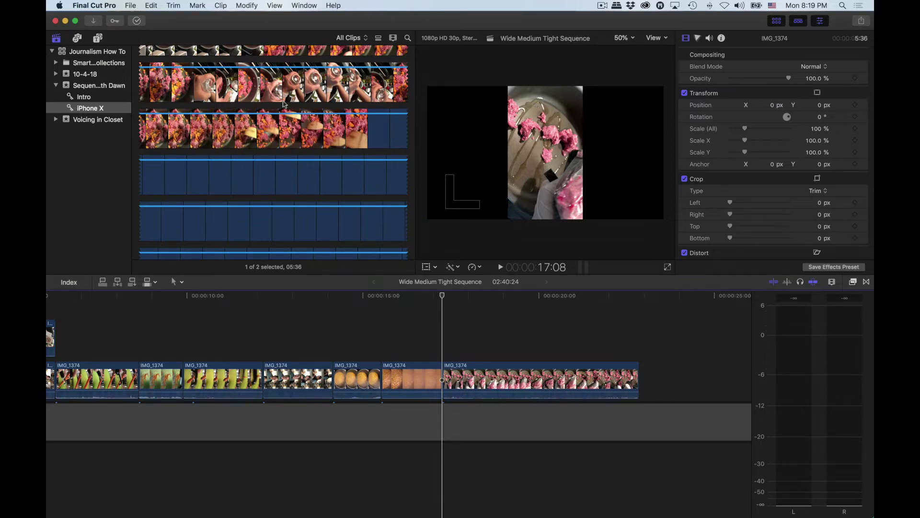
scroll(284, 104, down, 3)
scroll(285, 103, down, 2)
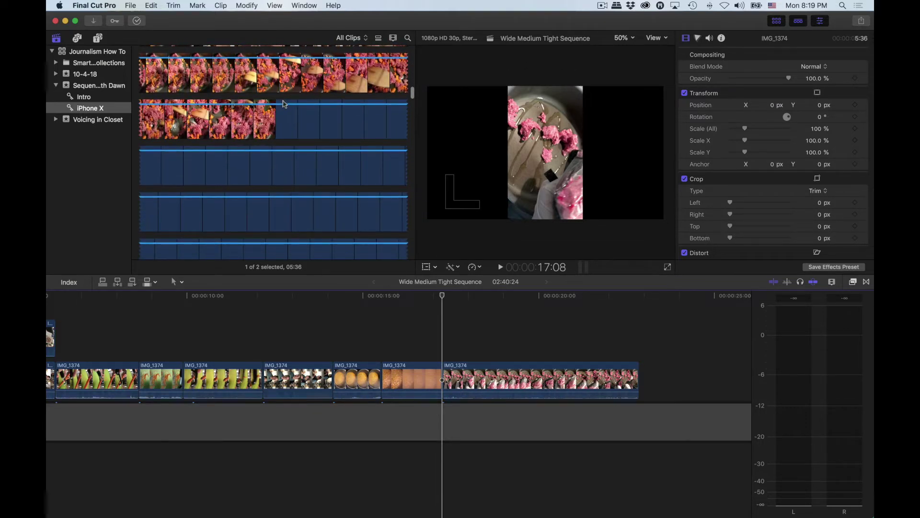
click(239, 88)
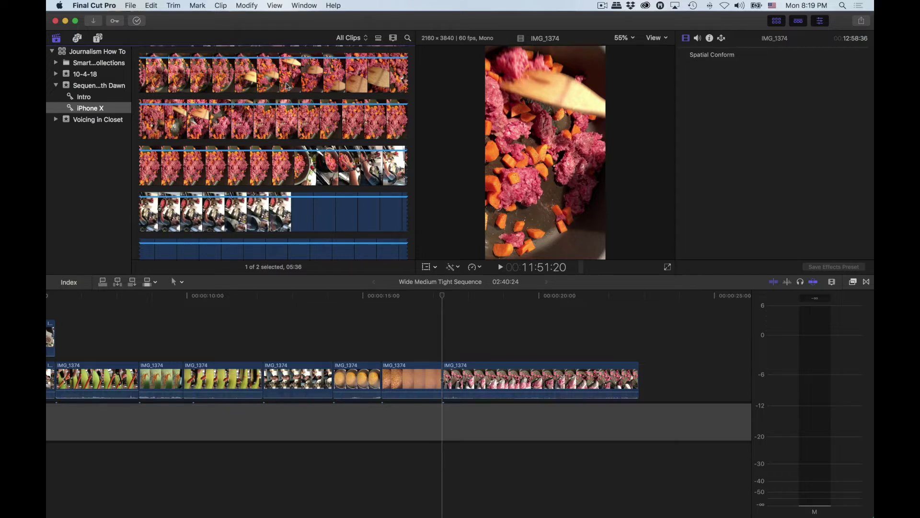
scroll(288, 86, down, 3)
scroll(287, 86, down, 5)
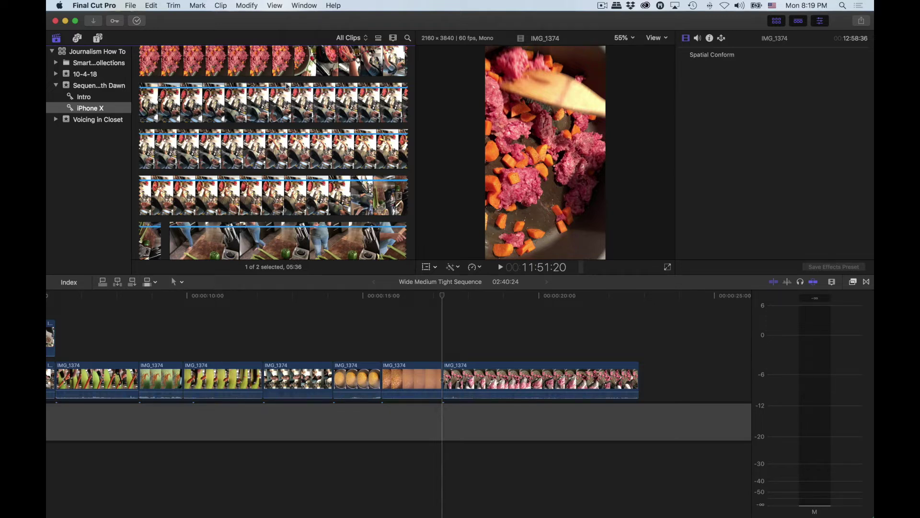
scroll(287, 87, down, 10)
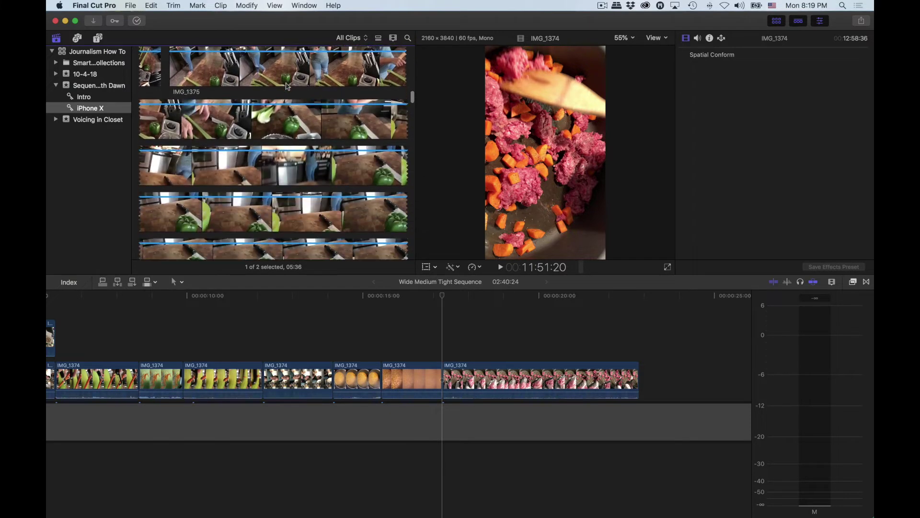
scroll(287, 87, down, 10)
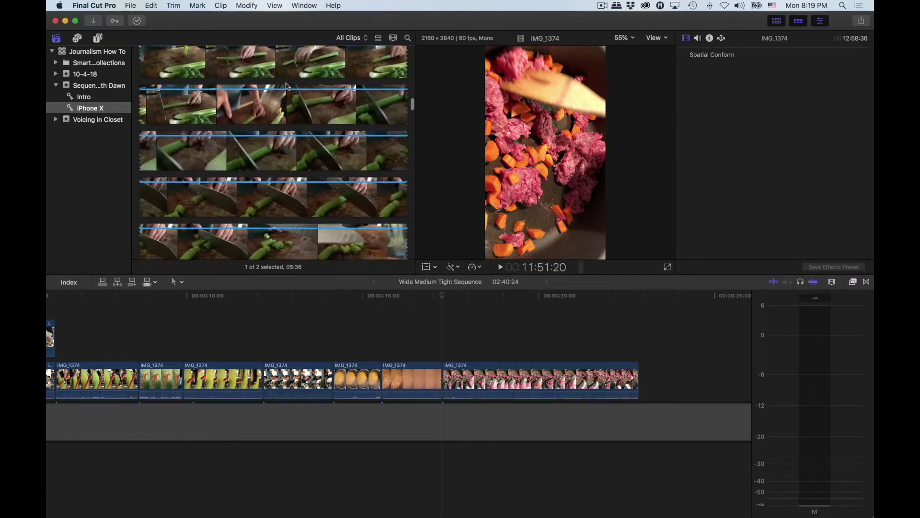
scroll(287, 87, down, 6)
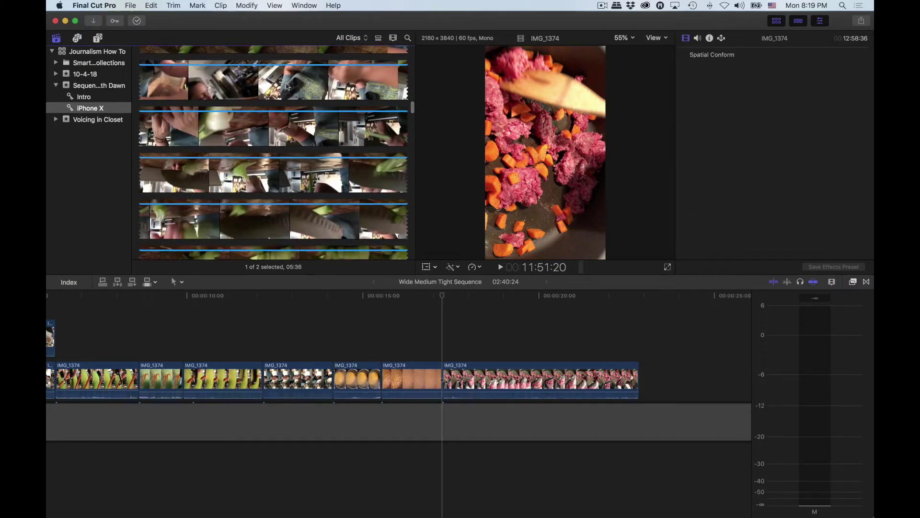
scroll(287, 86, down, 3)
scroll(287, 87, down, 10)
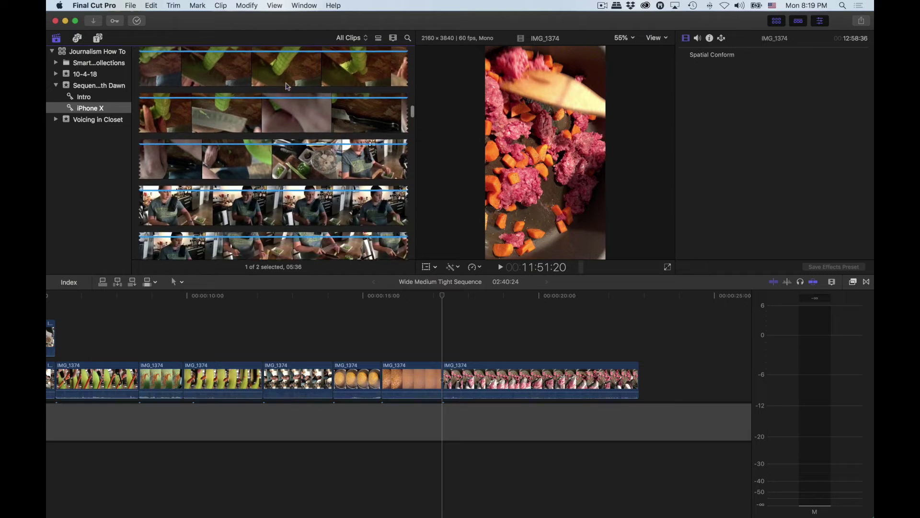
scroll(288, 87, down, 10)
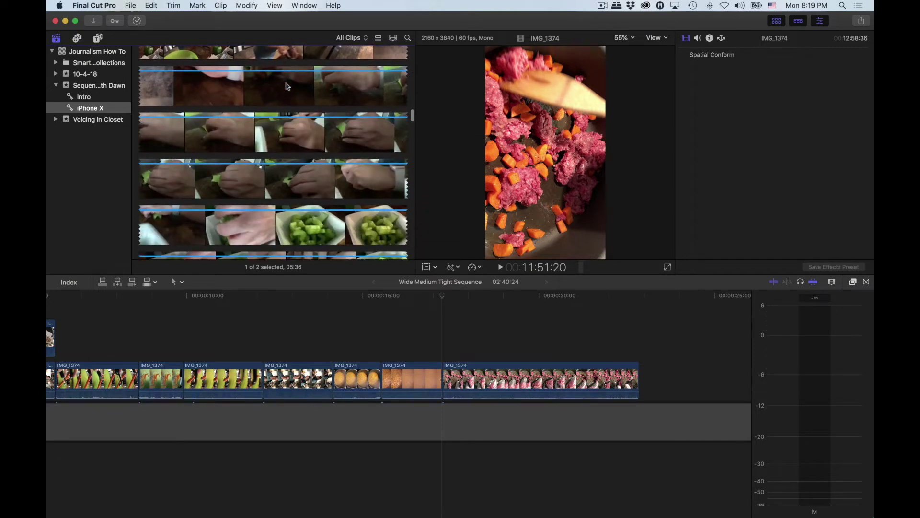
scroll(288, 86, down, 10)
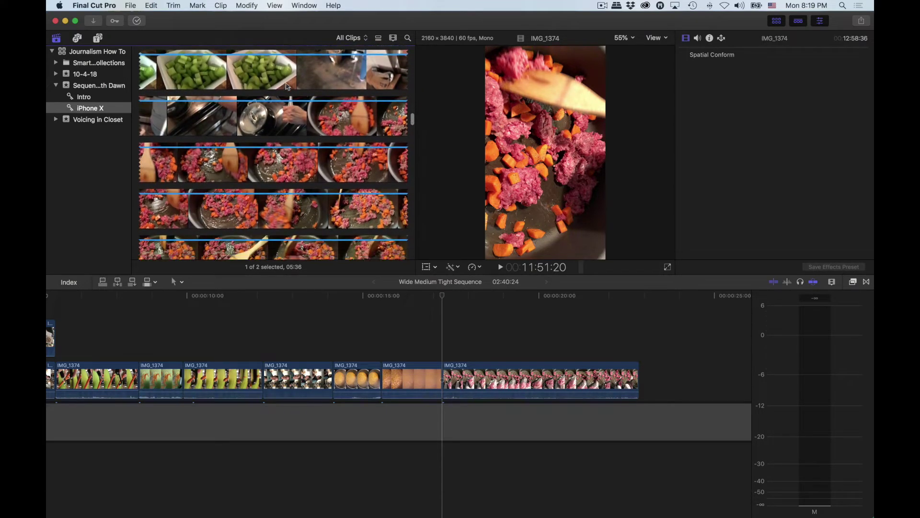
scroll(287, 86, down, 10)
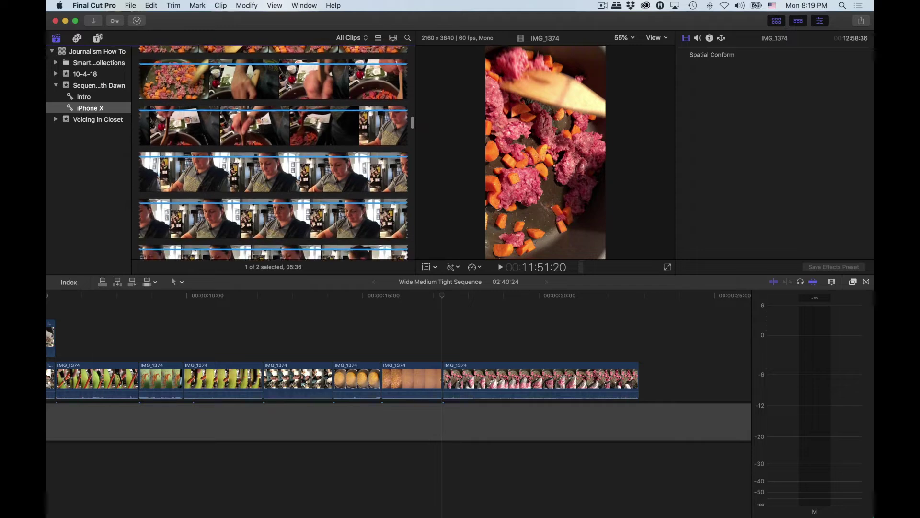
Step: Mark a 05:36 range of the woman looking down in IMG_1375 and connect it above the raw-meat clip at the playhead
click(361, 120)
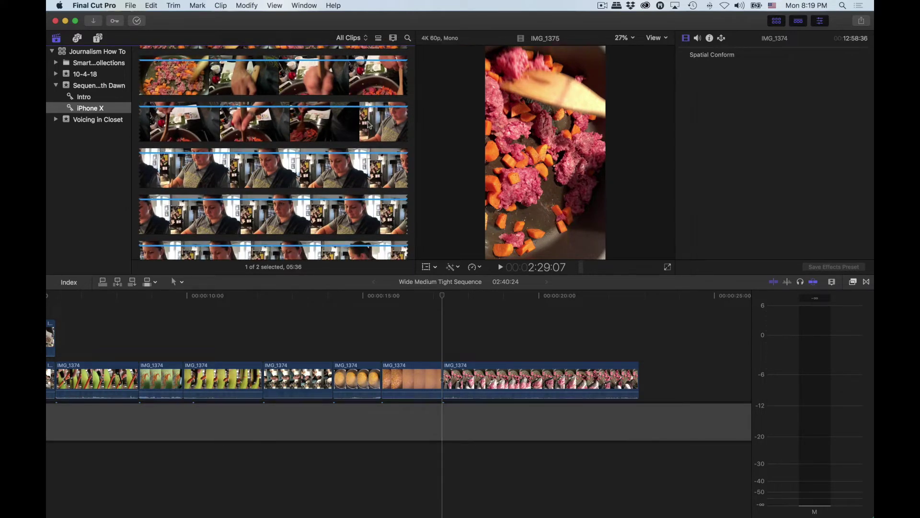
key(i)
key(space)
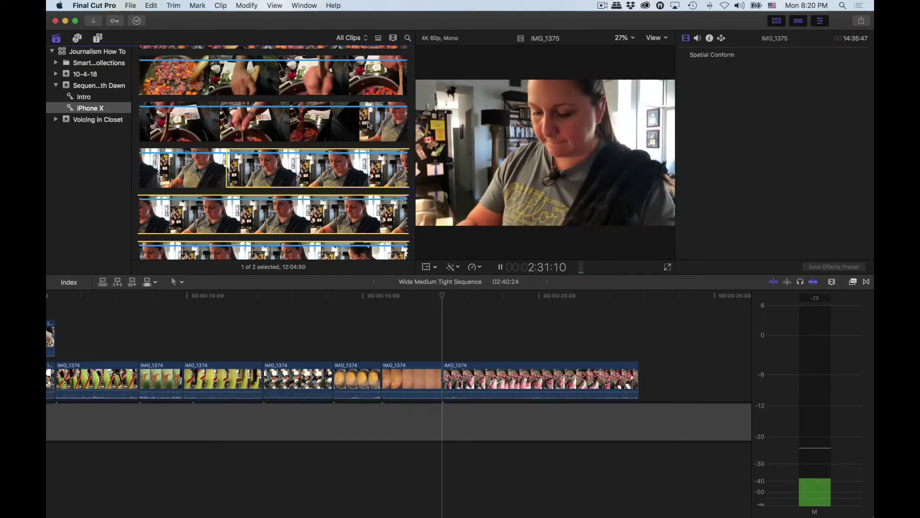
key(i)
key(i)
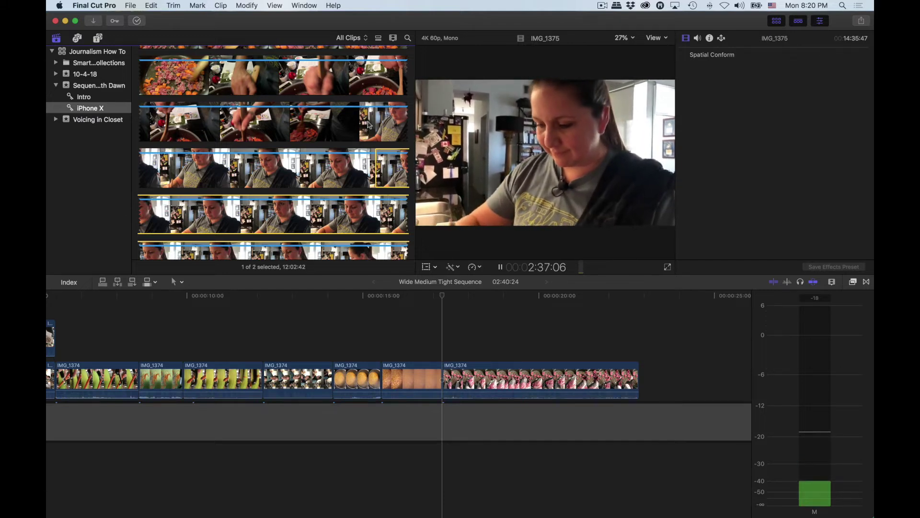
scroll(369, 125, down, 1)
key(o)
key(space)
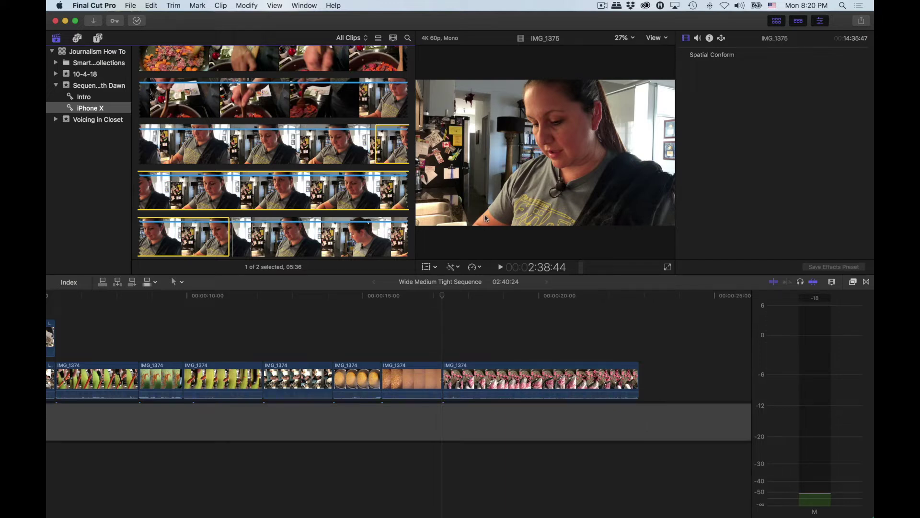
key(q)
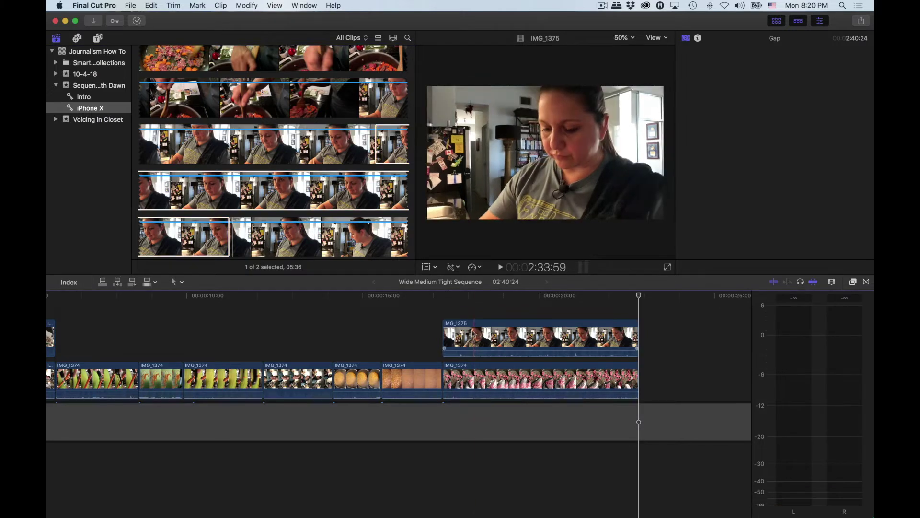
Step: Replace the raw-meat clip at 17:08 with the IMG_1375 clip of the woman, deleting the raw-meat clip from the sequence
drag(485, 325, 564, 324)
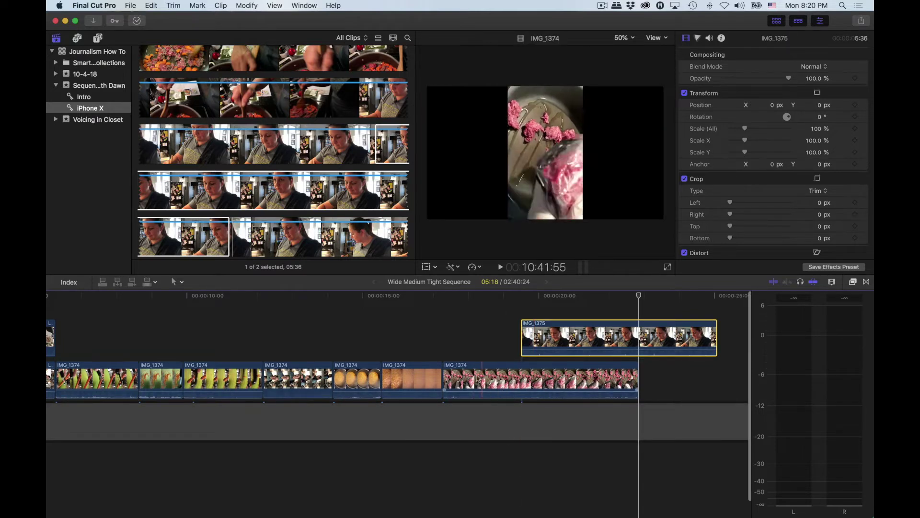
click(463, 350)
click(463, 378)
key(Delete)
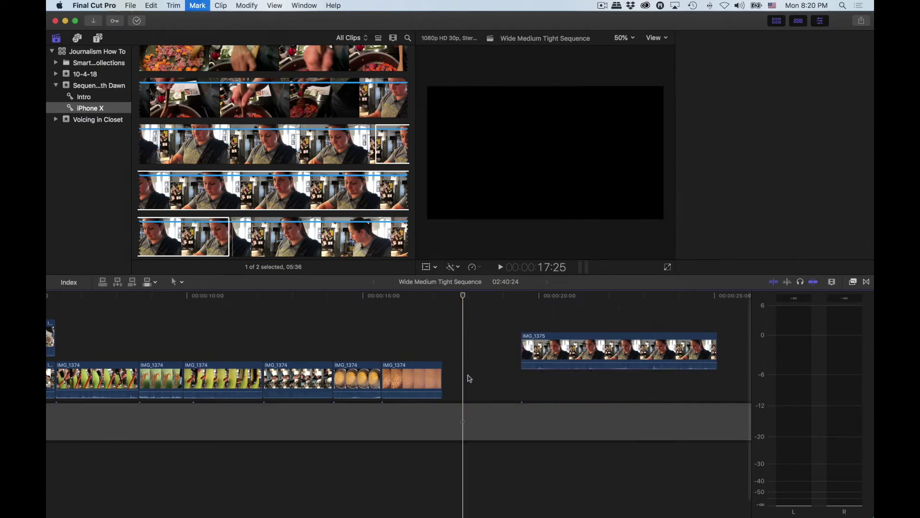
key(Delete)
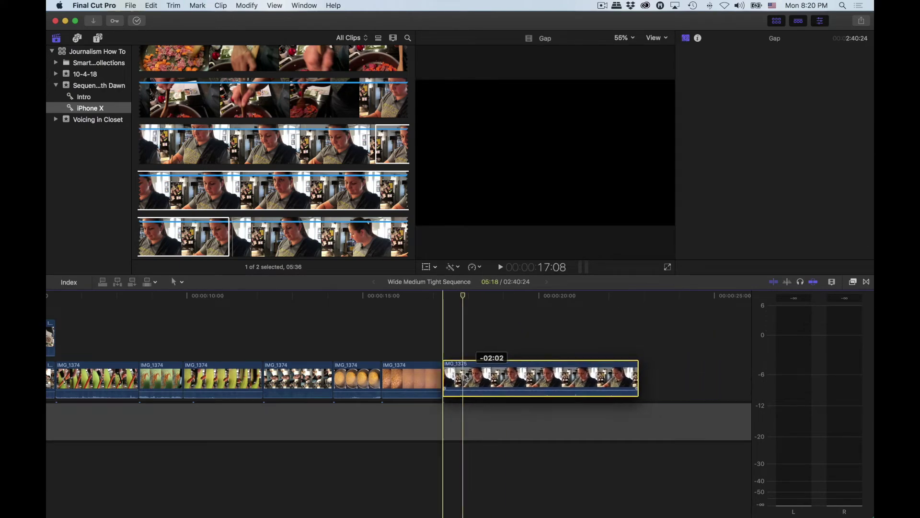
Step: Play back the IMG_1375 clip and trim its end to a duration of 04:11
key(space)
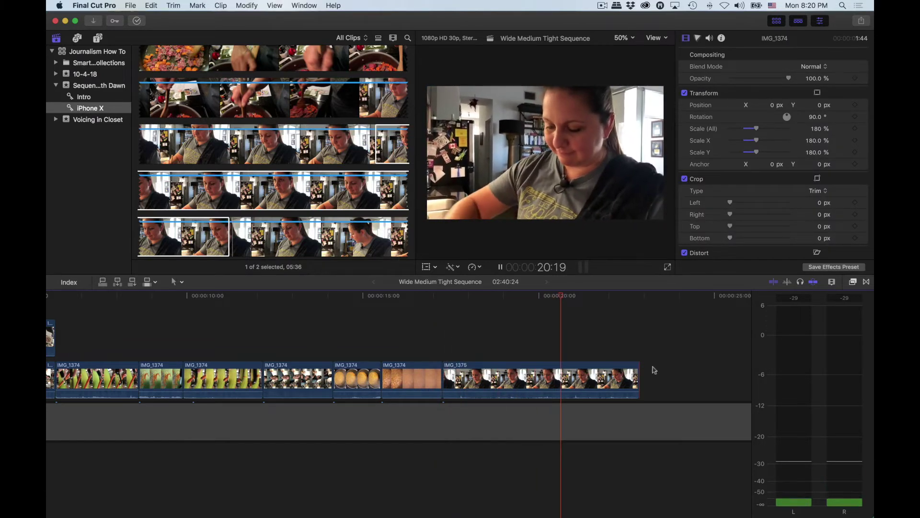
key(space)
drag(639, 375, 595, 375)
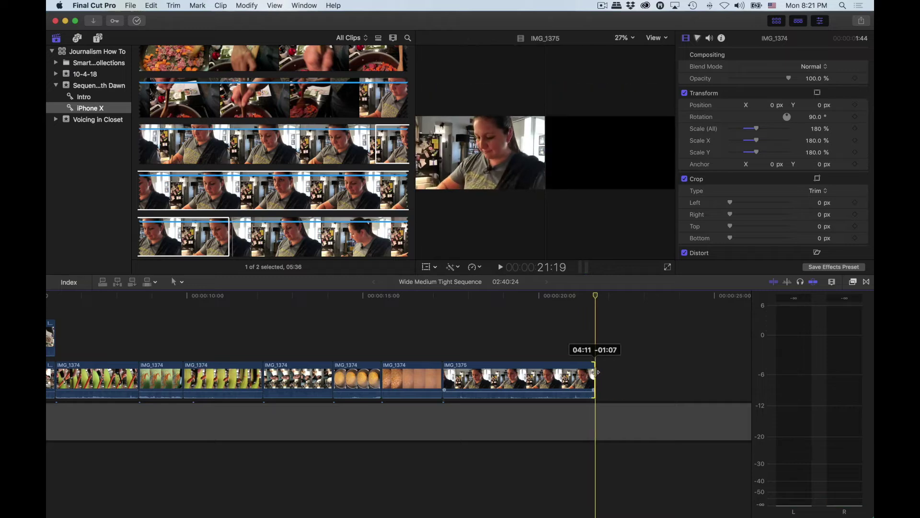
Step: Mark a 04:19 range of the meat and carrots being stirred in the pot in IMG_1375
click(357, 188)
scroll(305, 128, up, 5)
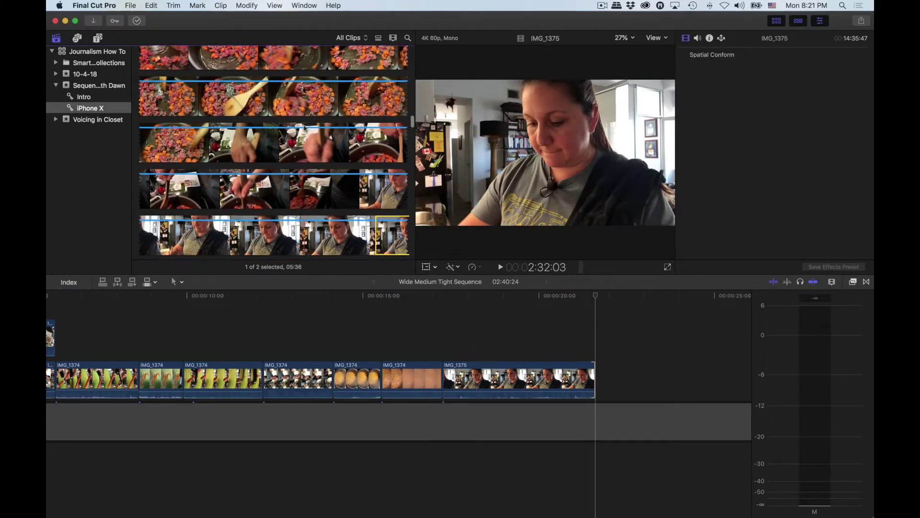
key(i)
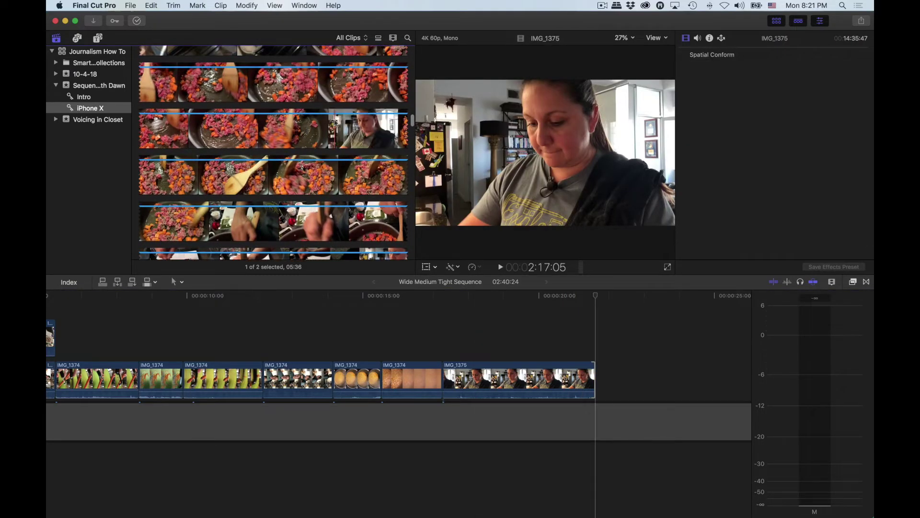
key(space)
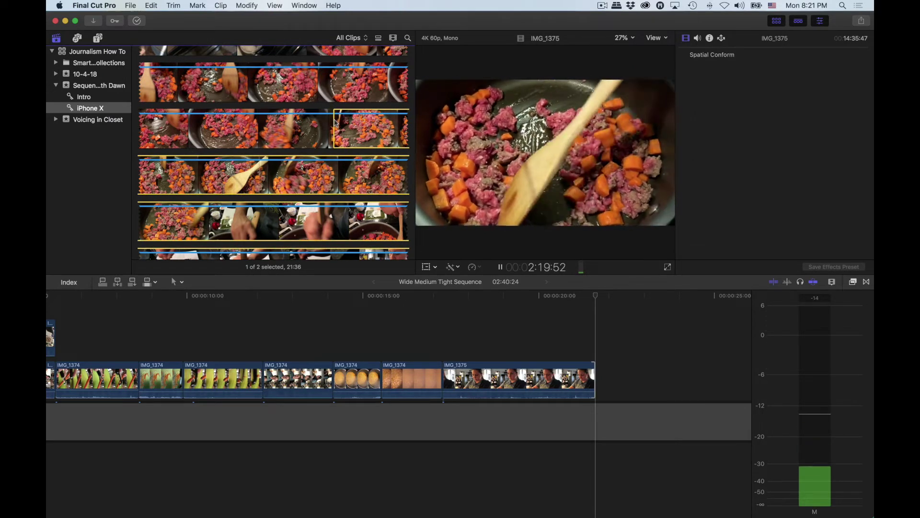
key(i)
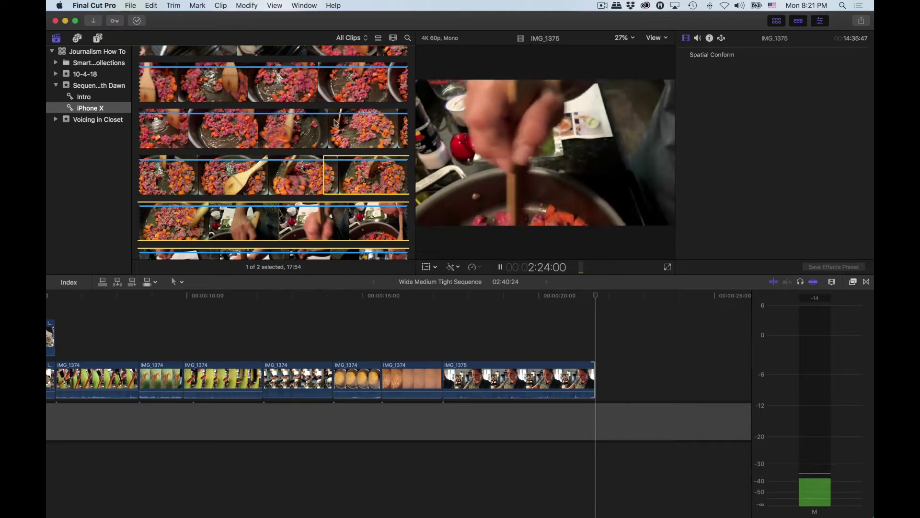
key(space)
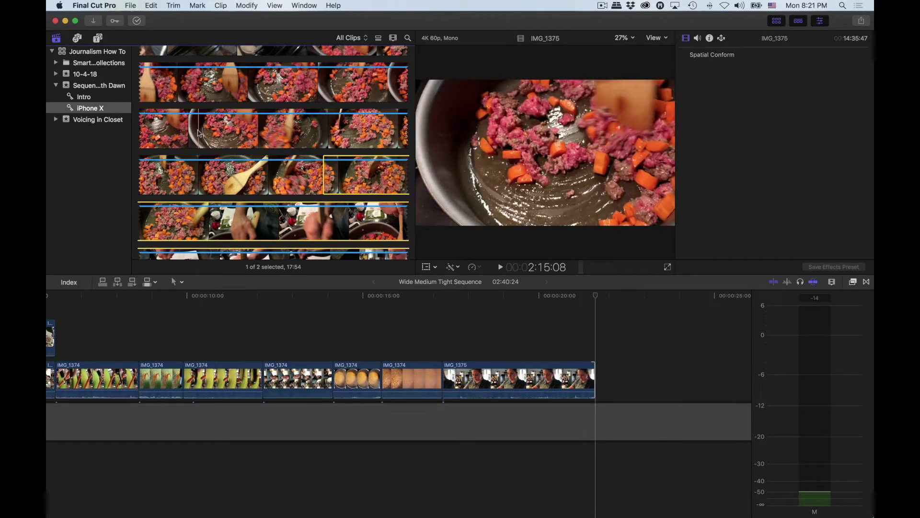
key(i)
key(space)
key(i)
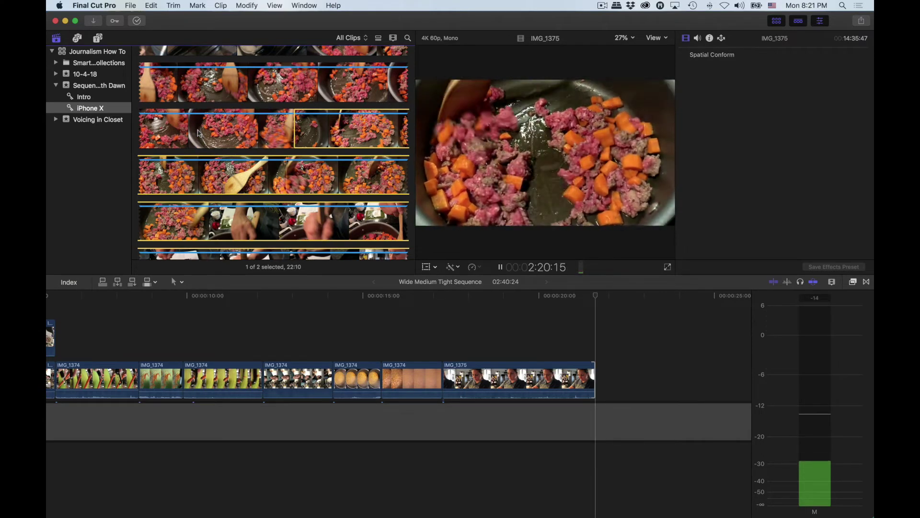
key(o)
key(space)
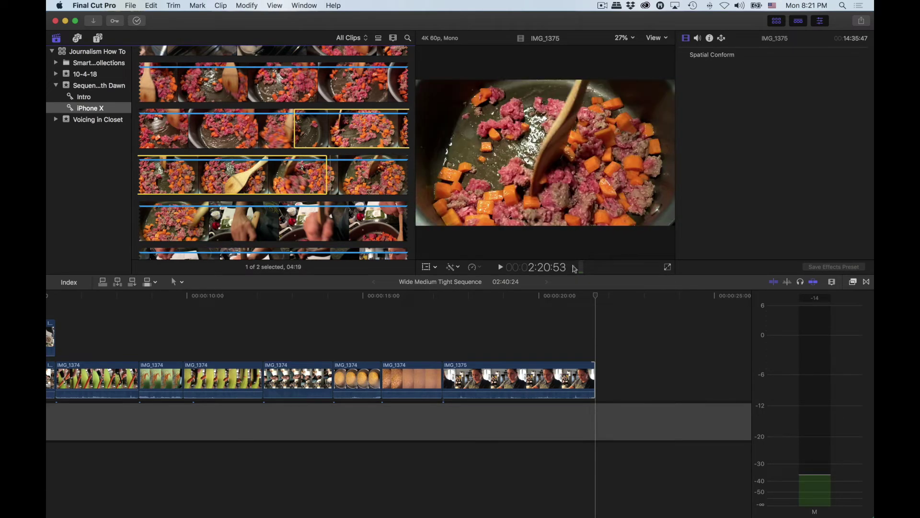
Step: Append the marked range of the meat and carrots after the woman's clip and play back the woman's clip
click(598, 297)
key(e)
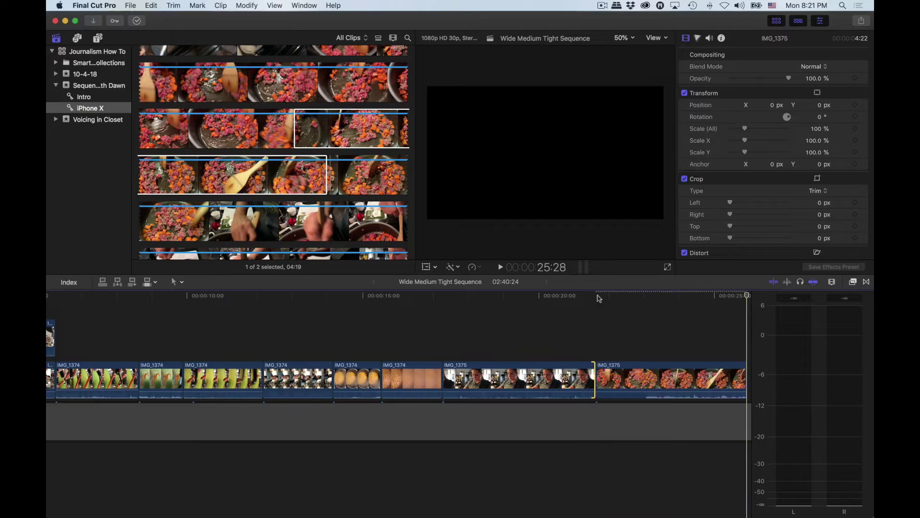
drag(599, 298, 509, 296)
key(space)
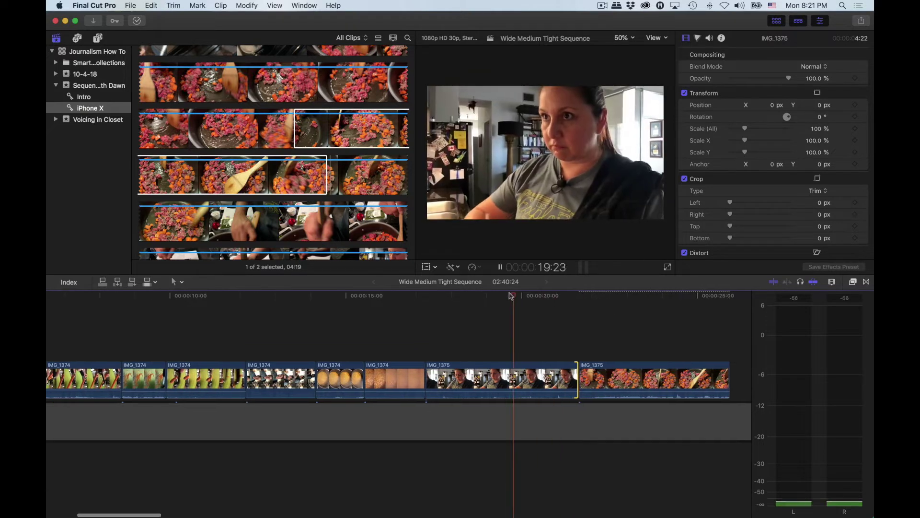
key(space)
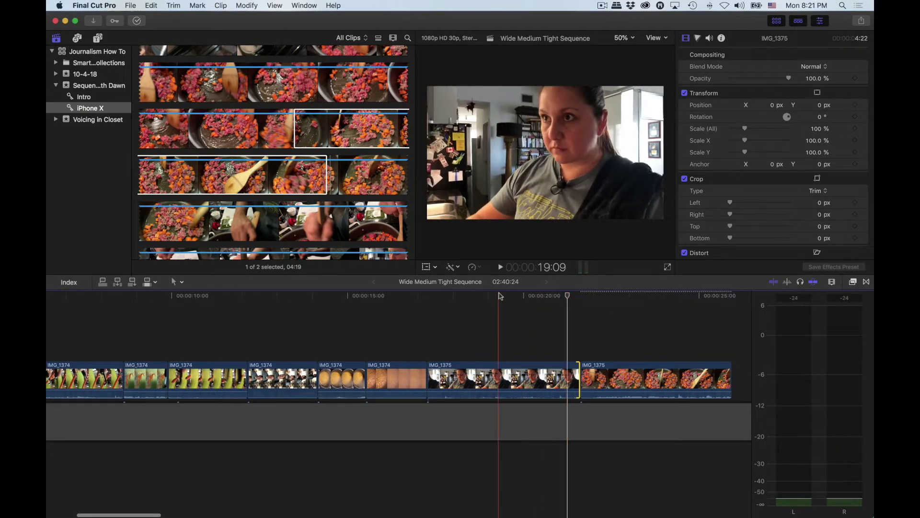
Step: Replay the woman's clip and trim its end to a duration of 1:24, ending while she is still looking down
key(space)
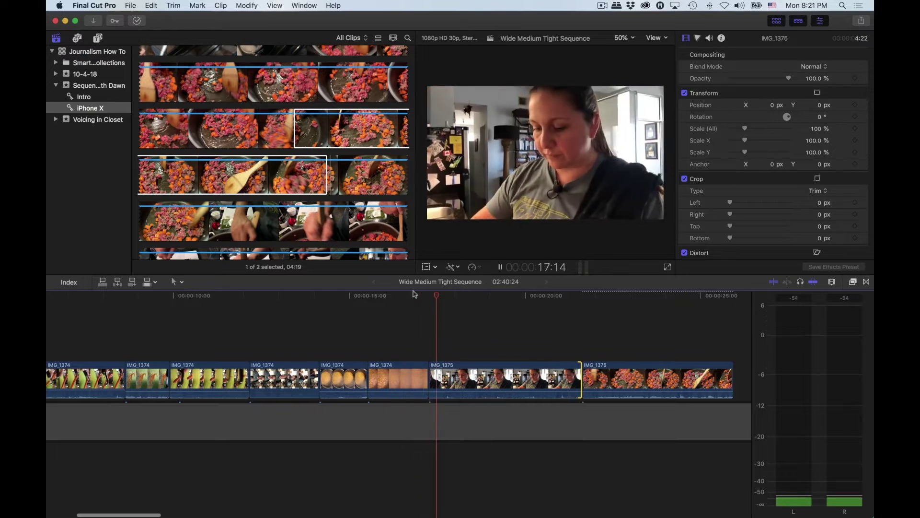
key(space)
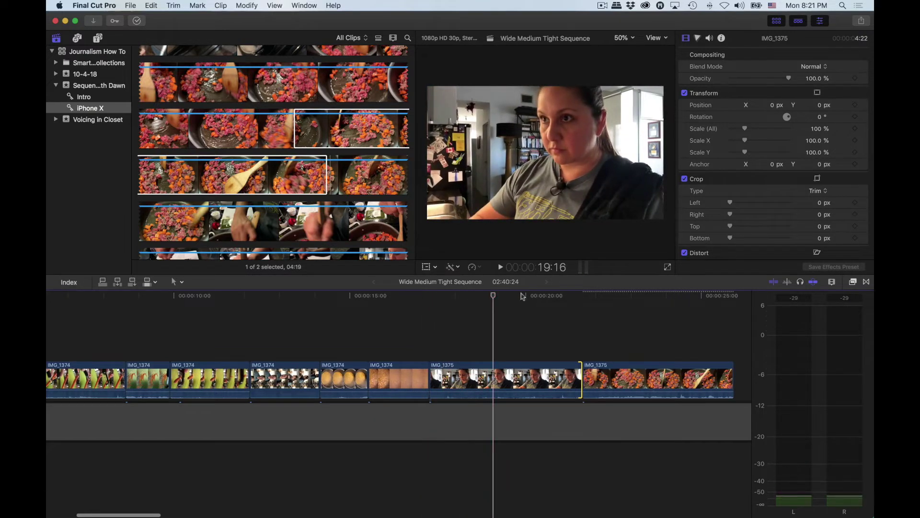
drag(495, 296, 480, 295)
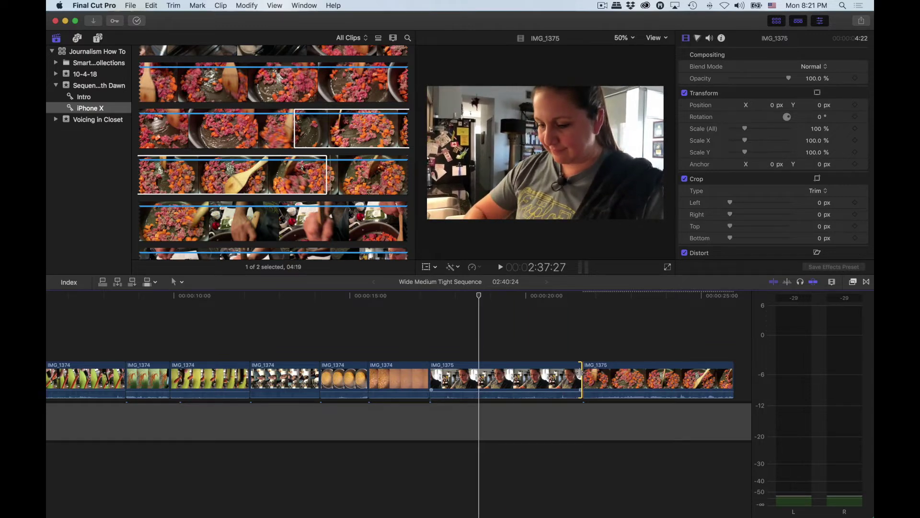
drag(580, 374, 483, 381)
Step: Play back the cut into the meat-and-carrots clip and trim that clip's end to a duration of 2:28
click(442, 328)
key(space)
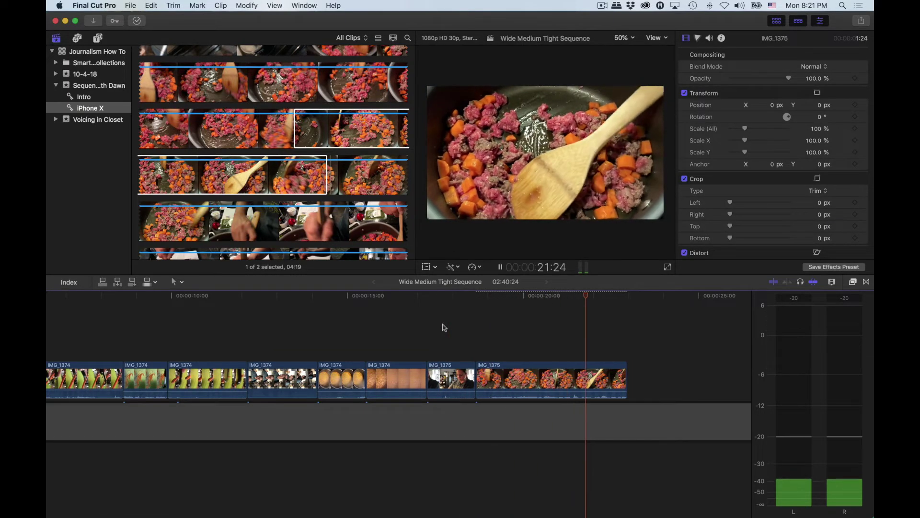
key(space)
drag(533, 298, 564, 297)
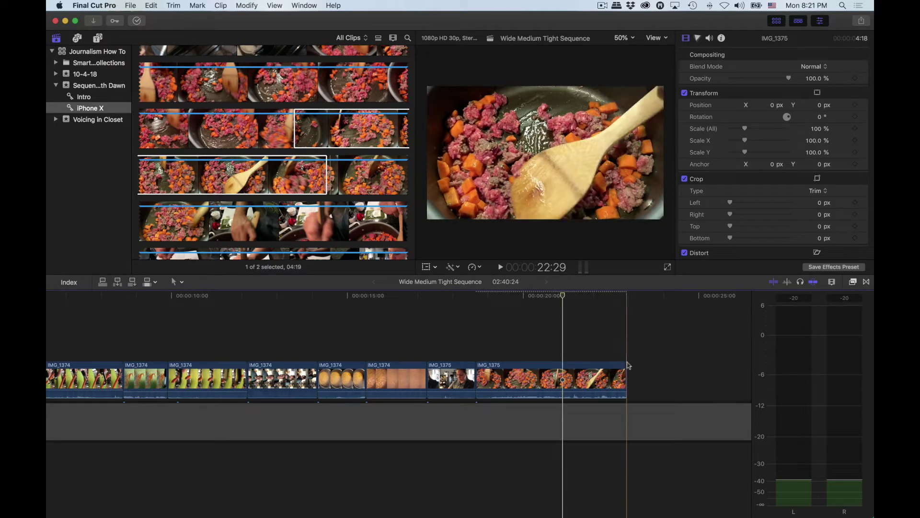
drag(626, 365, 564, 325)
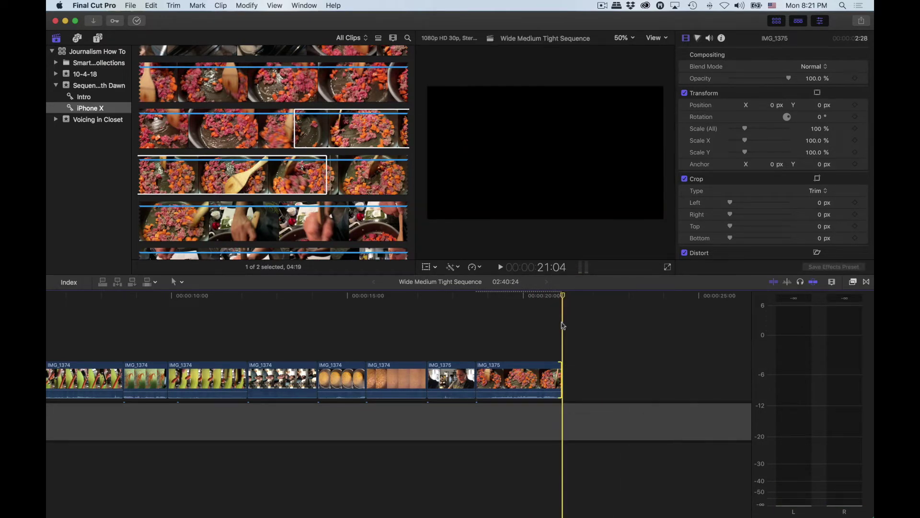
Step: Mark a 02:23 range in IMG_1375 of the woman turning sideways, ending at 2:42:10
scroll(311, 171, down, 5)
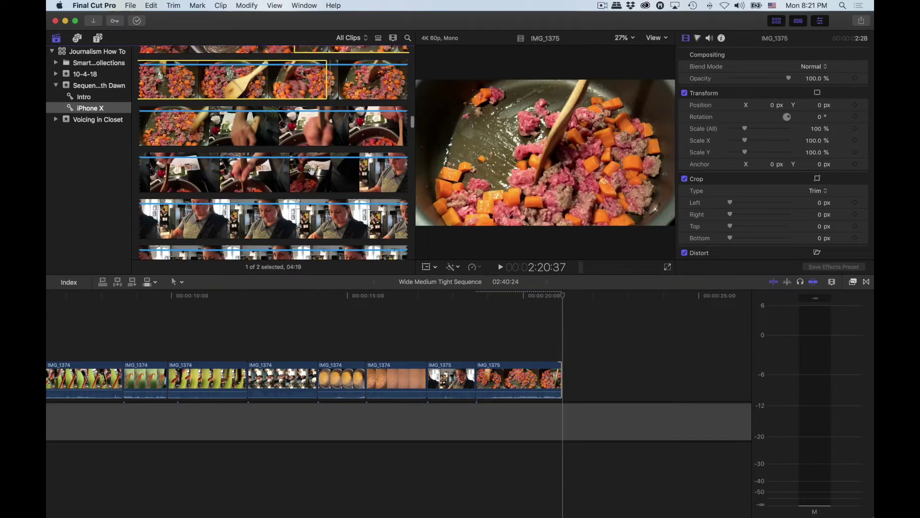
scroll(312, 171, down, 3)
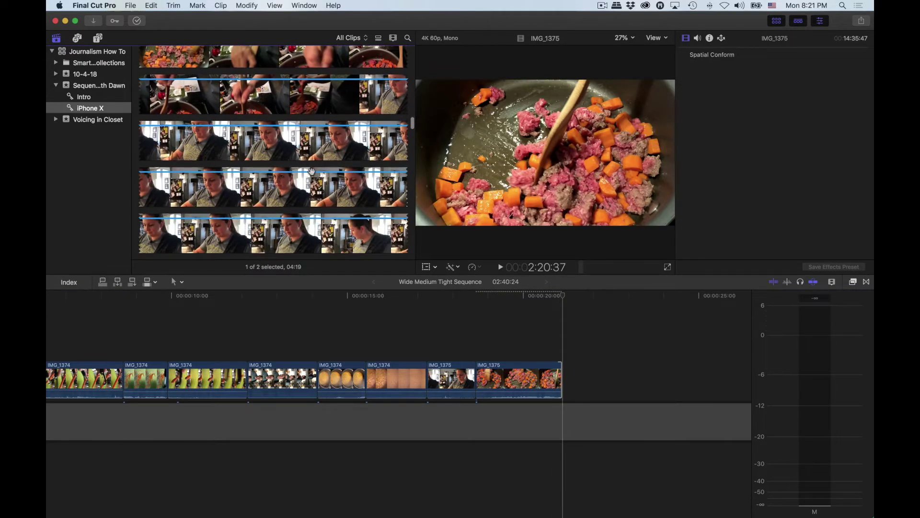
scroll(311, 171, down, 1)
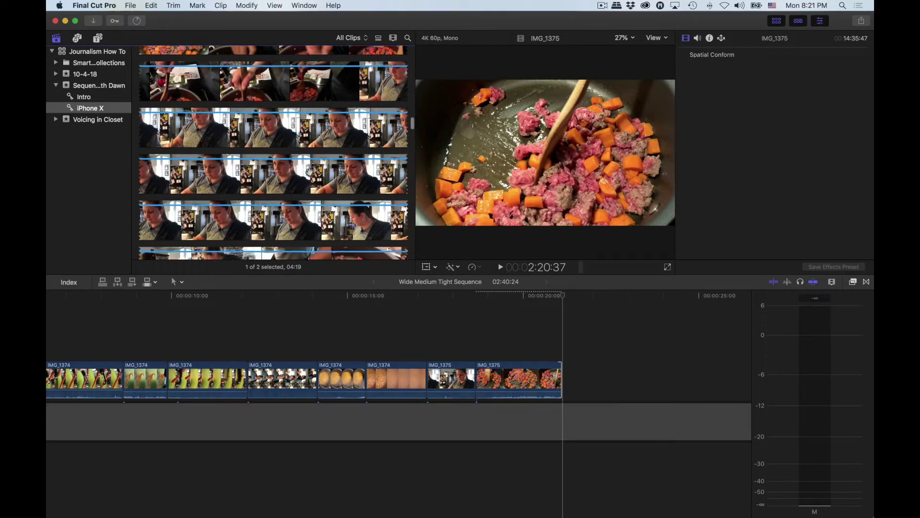
click(210, 224)
key(super+shift+f)
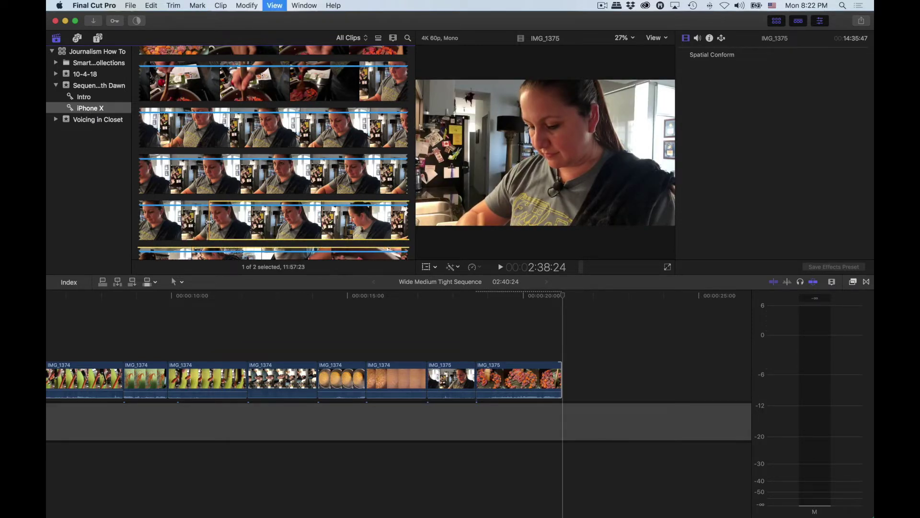
key(i)
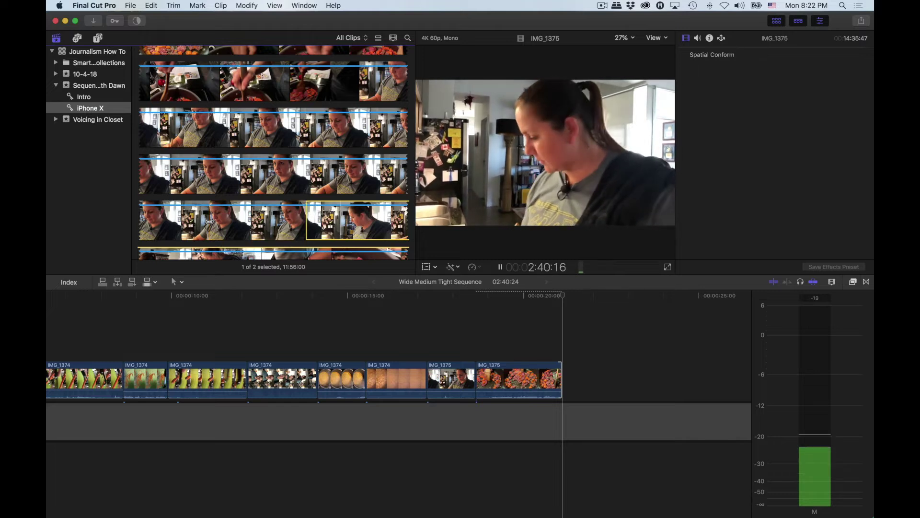
scroll(209, 222, down, 2)
key(o)
key(space)
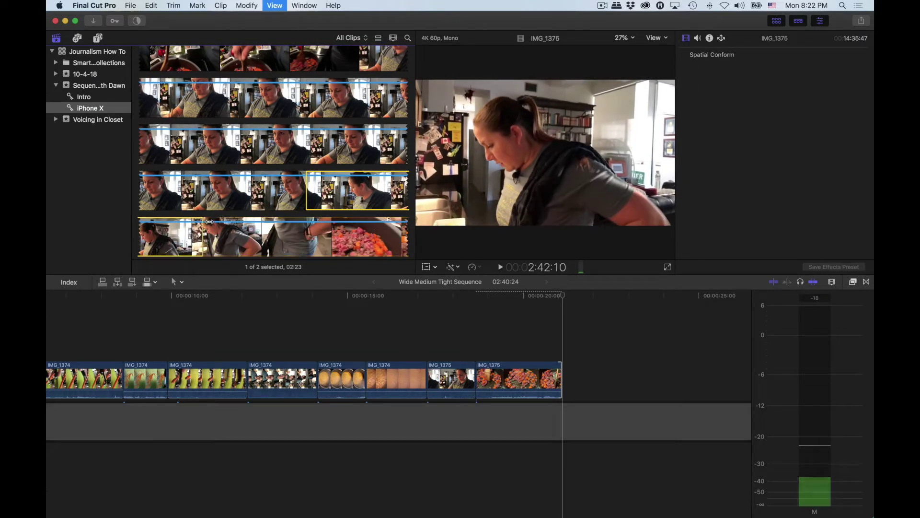
Step: Append the marked range of the woman turning to the end of the sequence and play back the cuts leading into it
click(562, 297)
key(e)
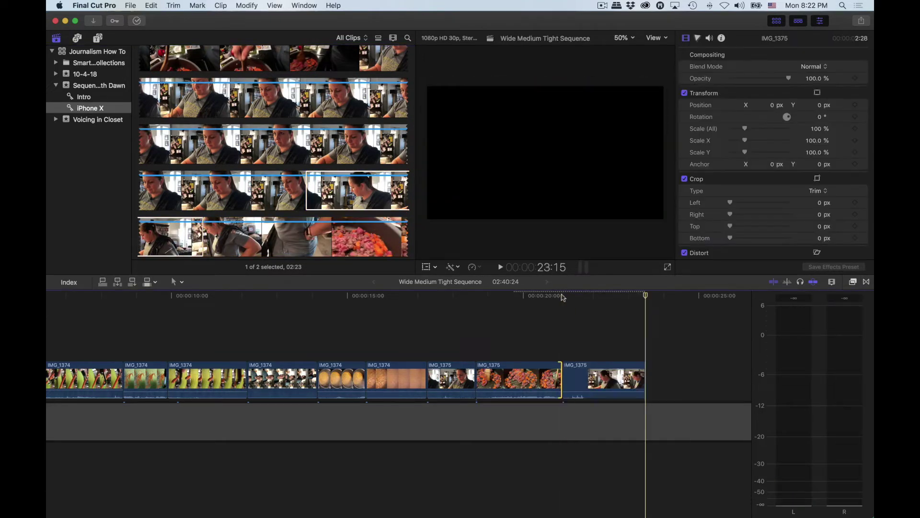
click(537, 296)
key(space)
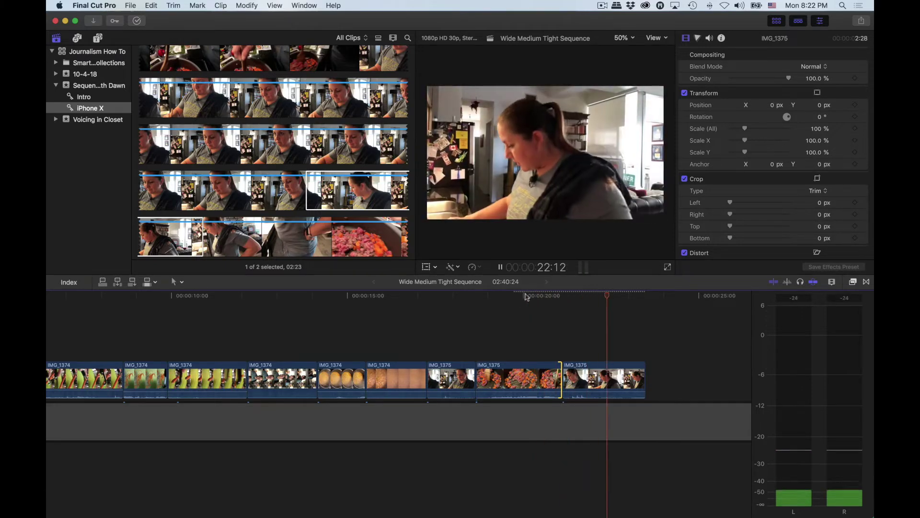
key(space)
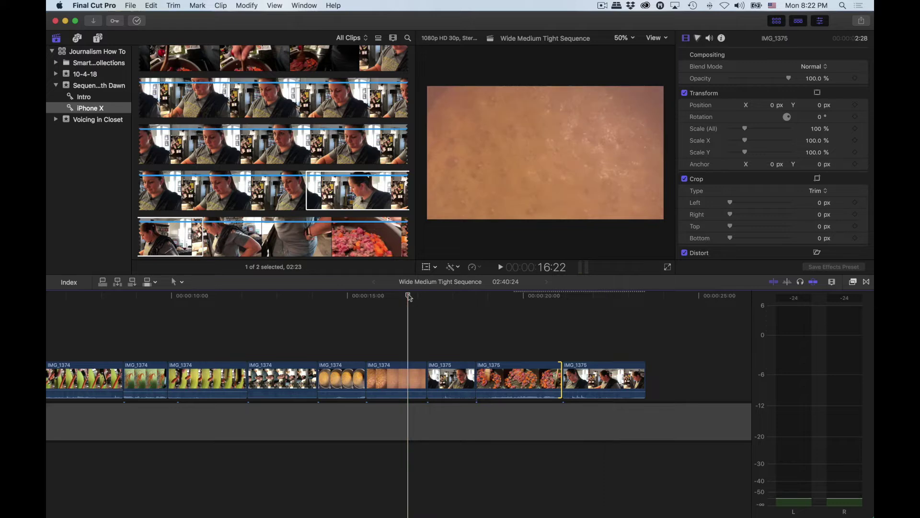
key(space)
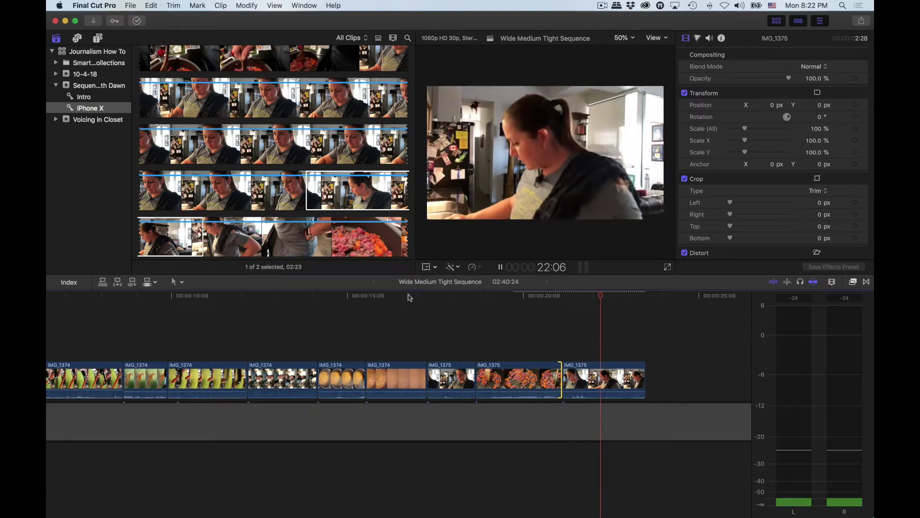
key(space)
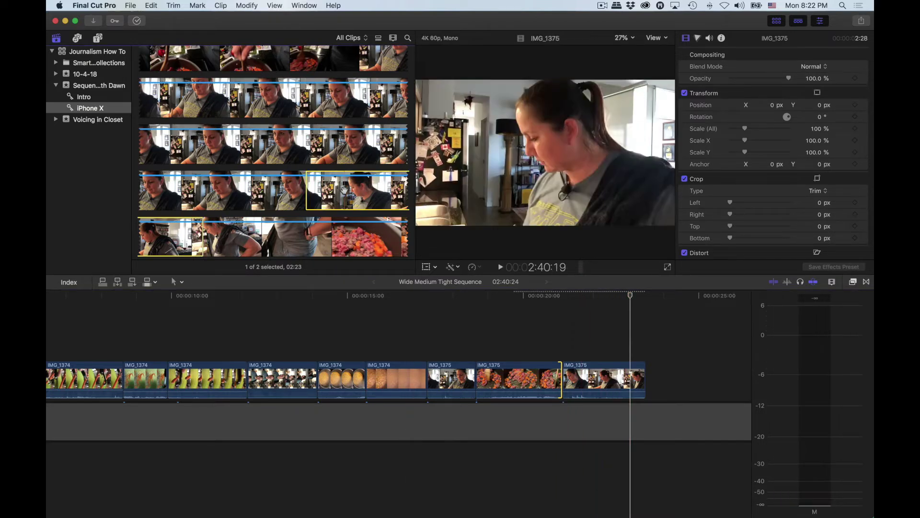
Step: Place the timeline playhead at 23:24 and browse the later IMG_1375 footage of the recipe, mixing bowl and sink for the next shot
click(594, 376)
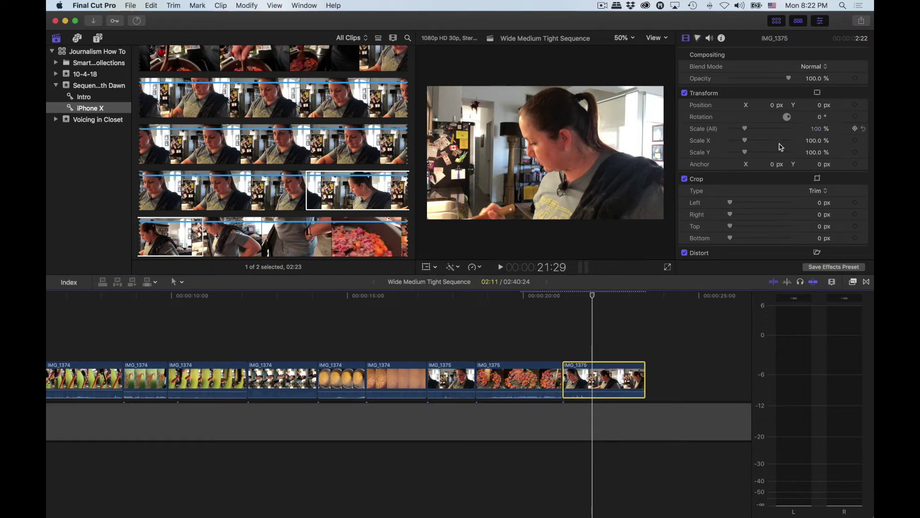
click(656, 296)
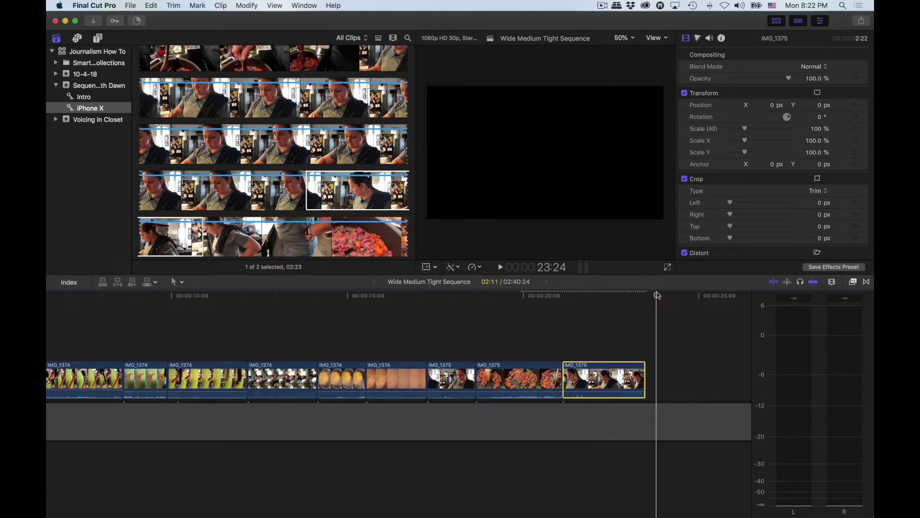
scroll(204, 189, down, 10)
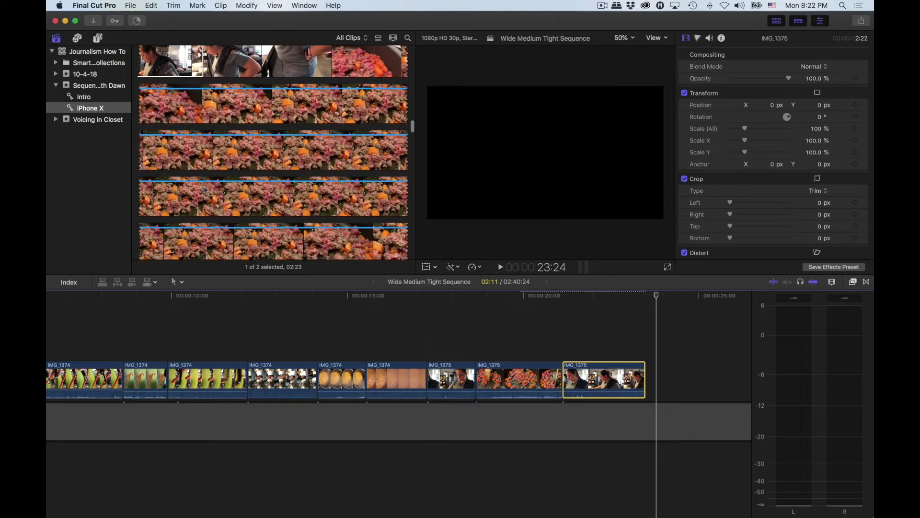
scroll(204, 190, down, 10)
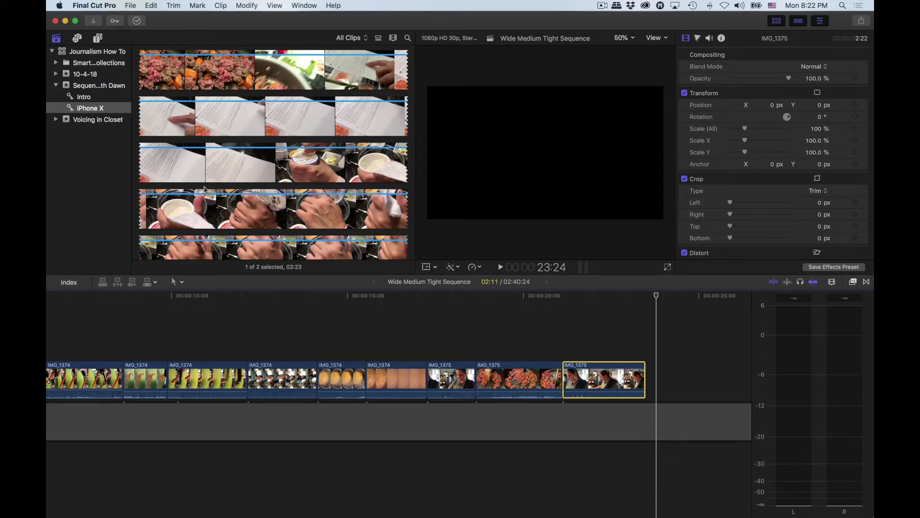
scroll(205, 189, down, 5)
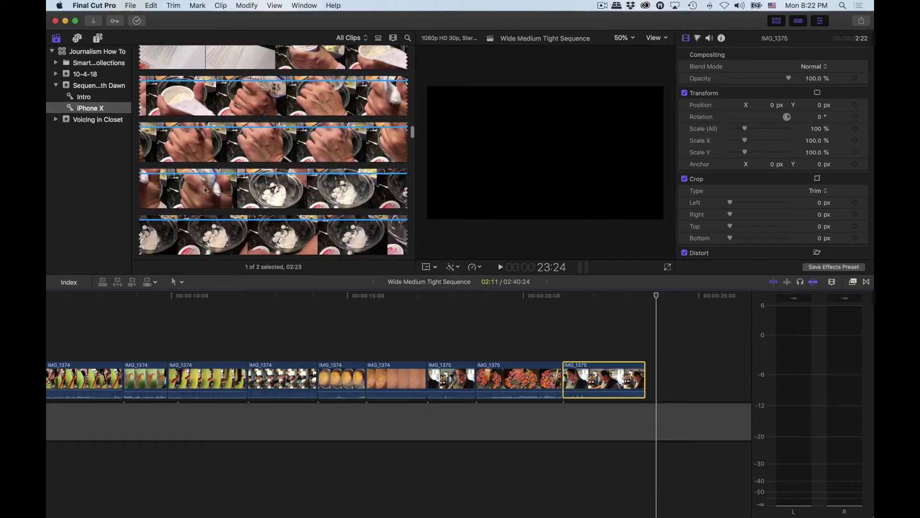
scroll(204, 190, down, 5)
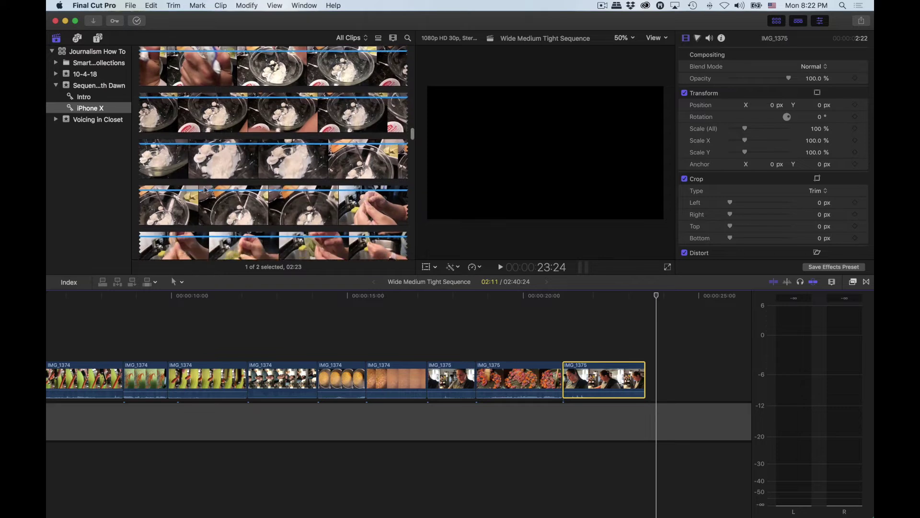
scroll(205, 189, down, 2)
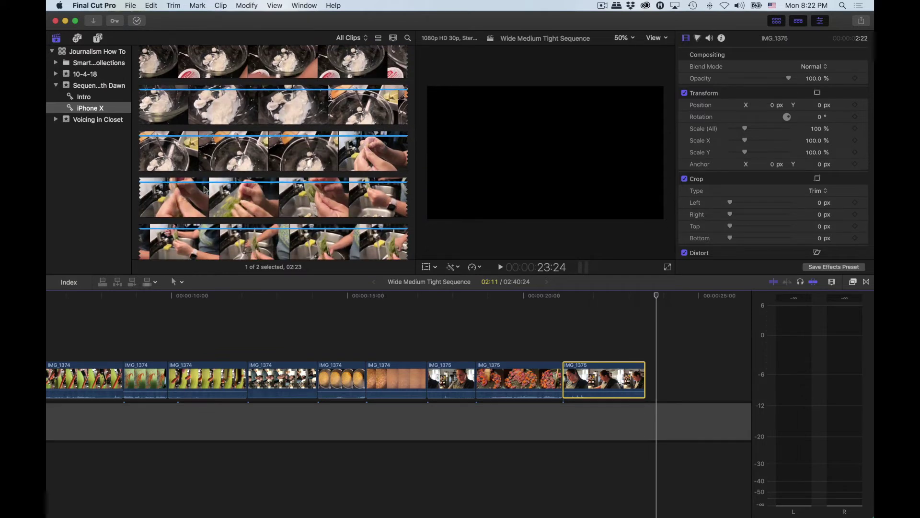
scroll(204, 189, down, 2)
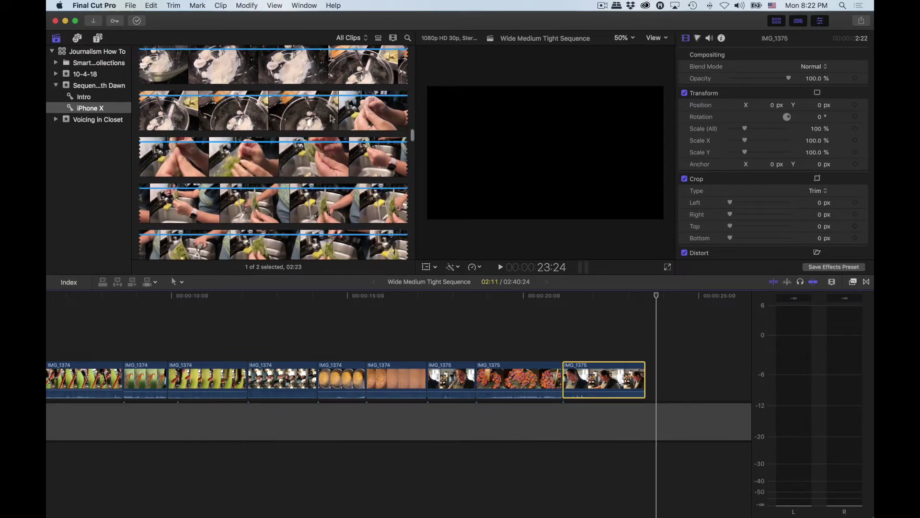
click(332, 118)
key(space)
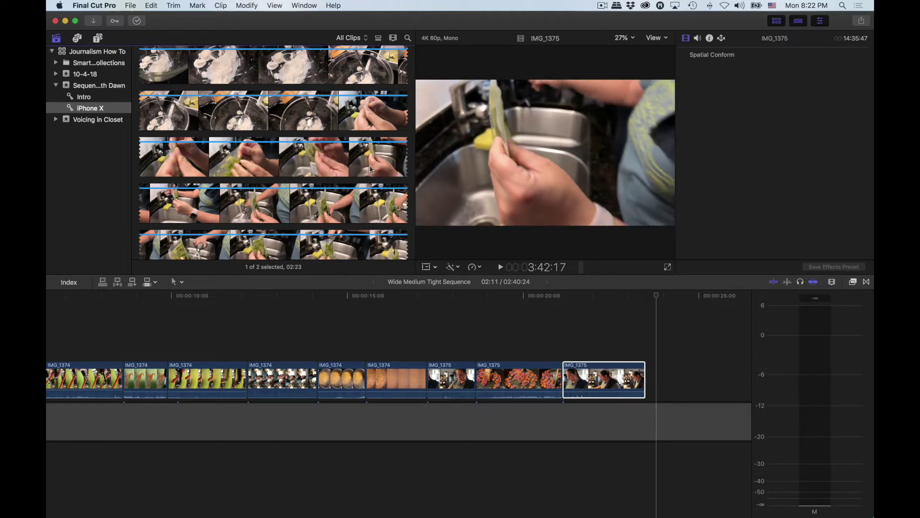
scroll(397, 170, down, 2)
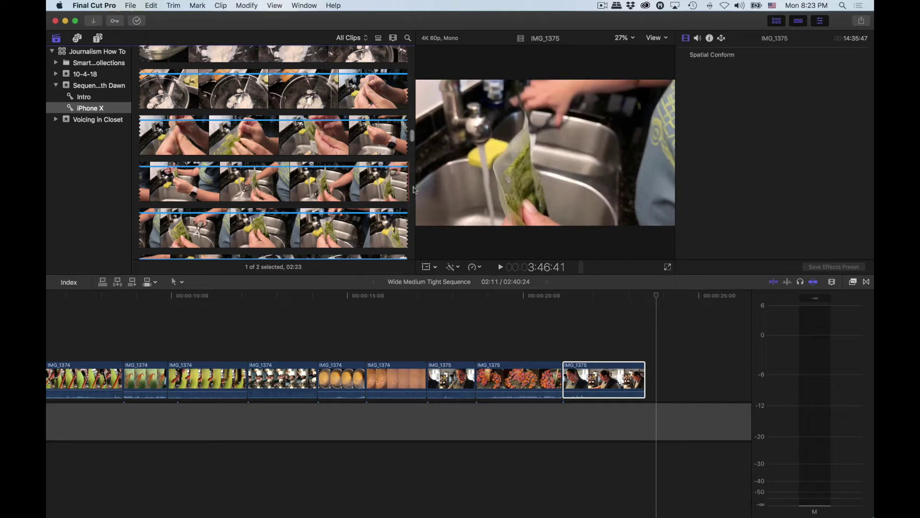
scroll(402, 192, down, 8)
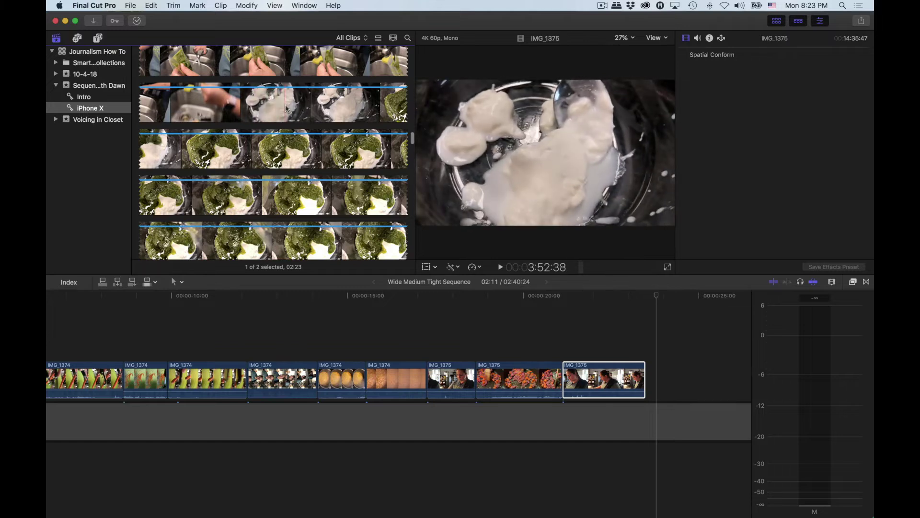
scroll(286, 108, up, 3)
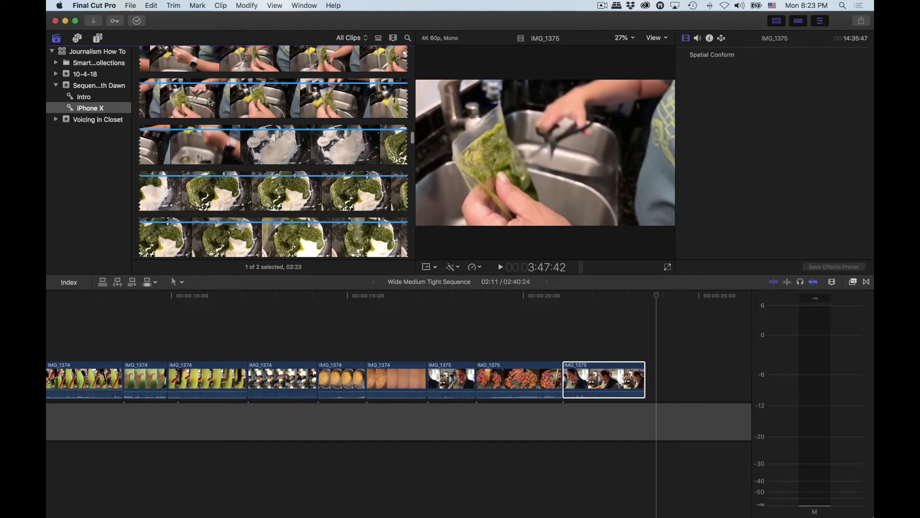
Step: Mark a 03:05 range of the bag of green herbs held over the sink in IMG_1375 and append it to the sequence
key(i)
key(space)
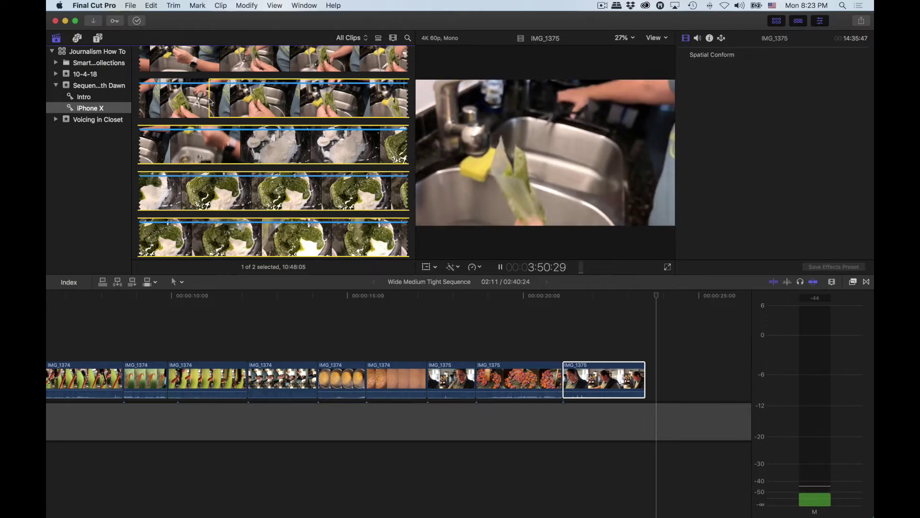
key(o)
key(space)
key(e)
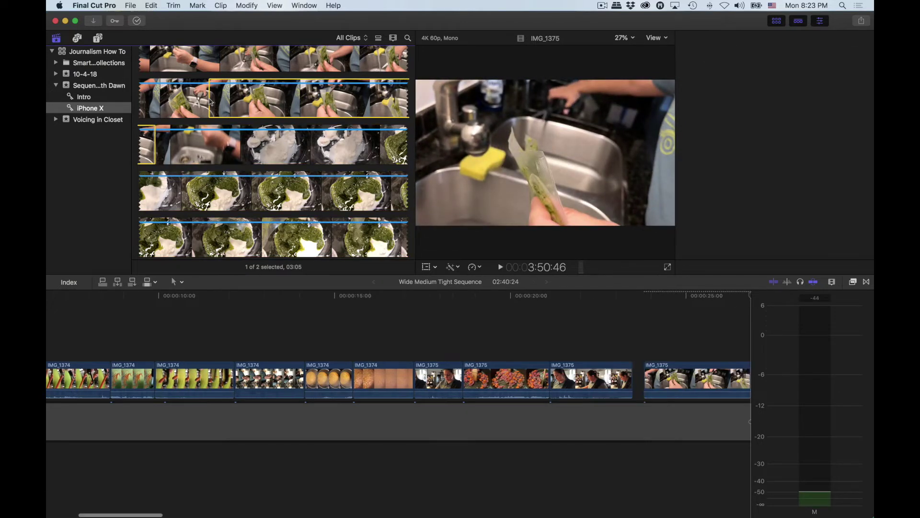
Step: Move the herb-bag clip directly against the end of the preceding clip of the woman, closing the gap between them
drag(674, 379, 657, 356)
scroll(658, 343, right, 5)
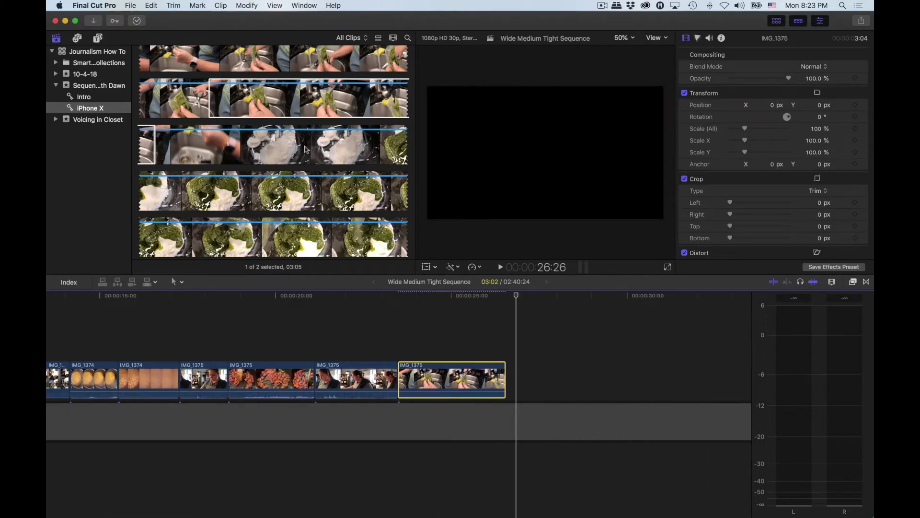
Step: Append a 05:59 range of green herbs pouring into the white cream bowl from IMG_1375 and move it against the herb-bag clip
key(super+1)
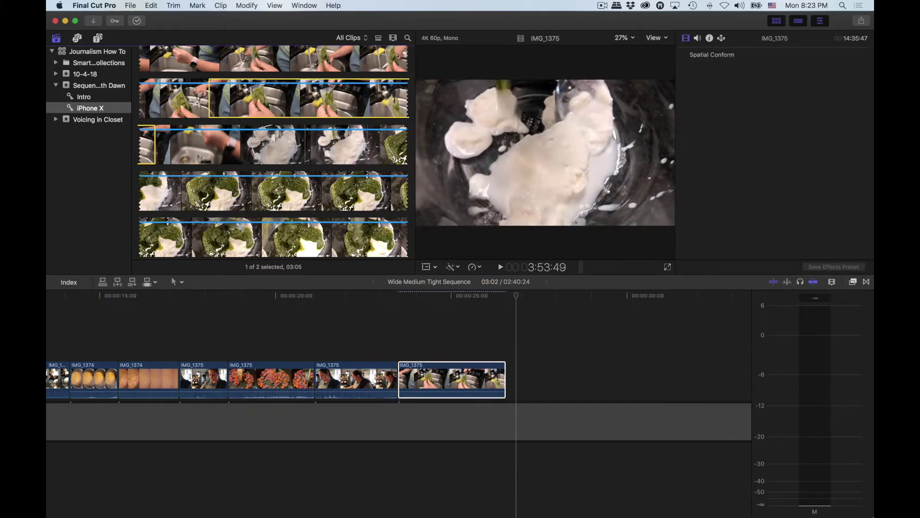
key(i)
key(space)
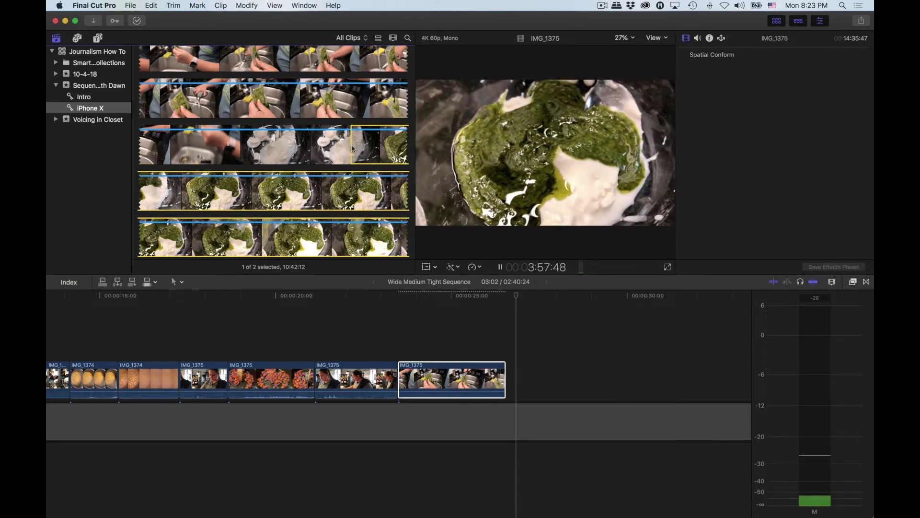
key(o)
key(space)
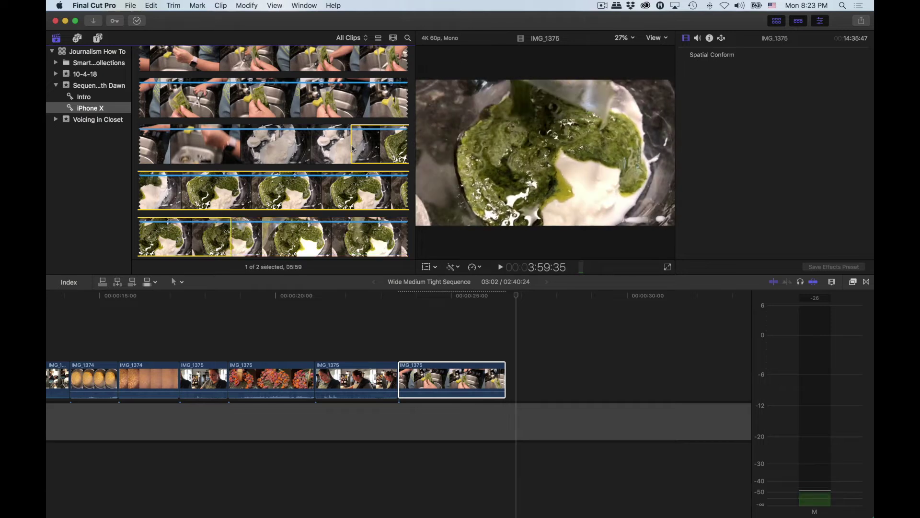
key(e)
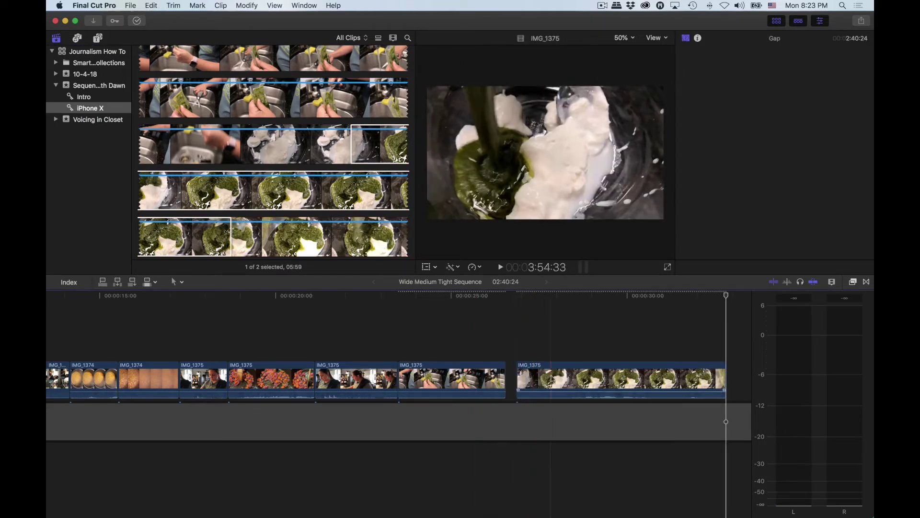
drag(545, 379, 538, 378)
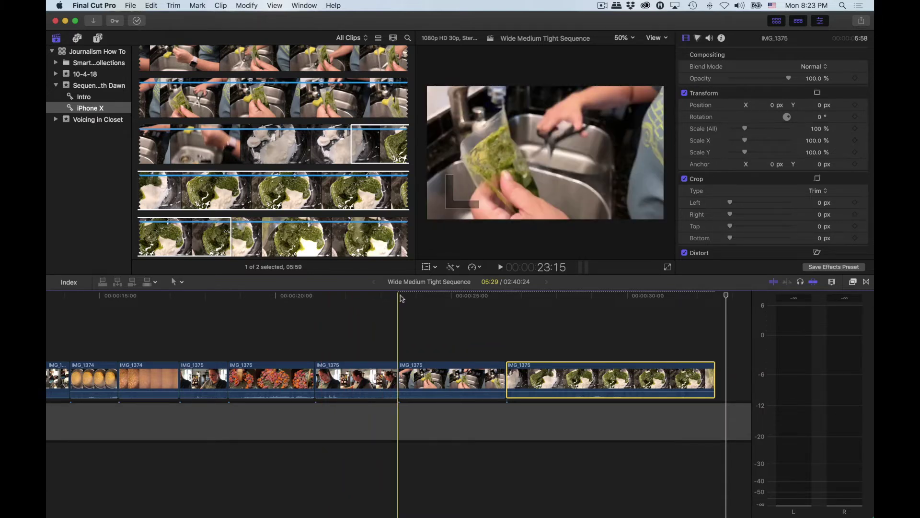
Step: Play back the cut from the woman to the herb-bag clip to check how the shots connect
click(346, 296)
key(space)
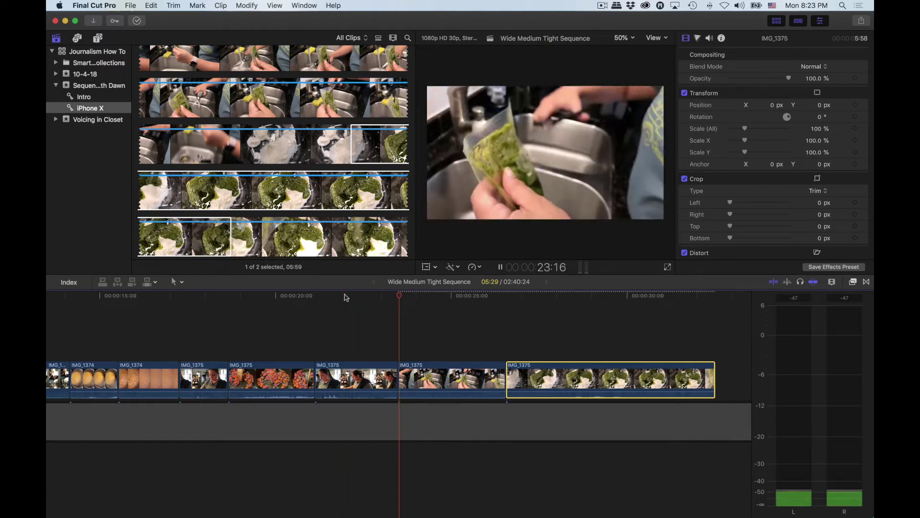
key(space)
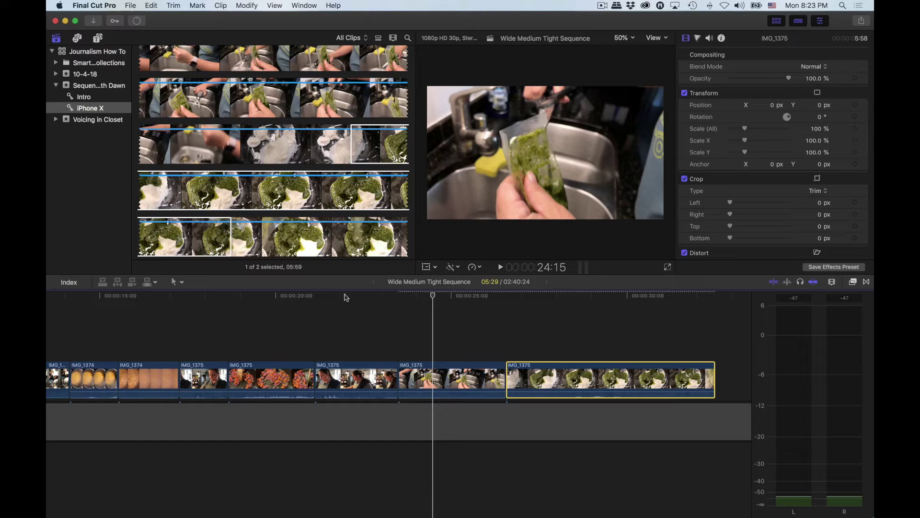
key(space)
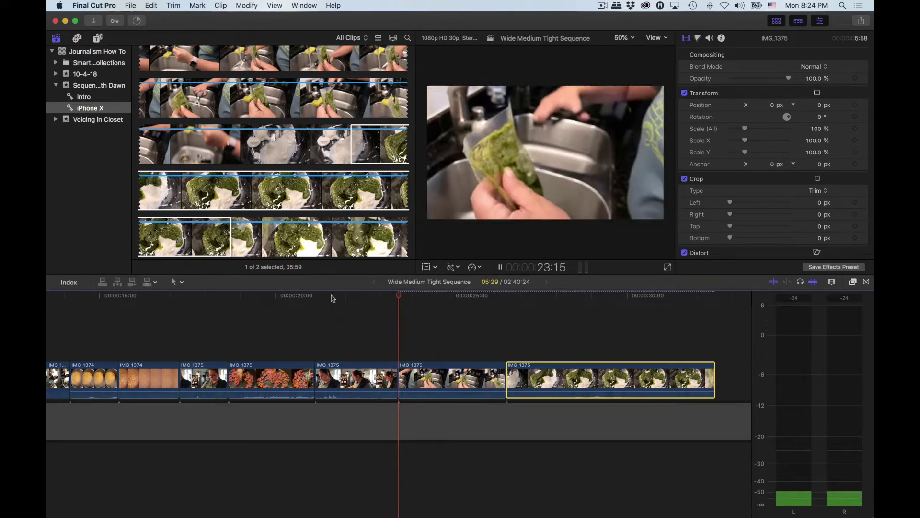
key(space)
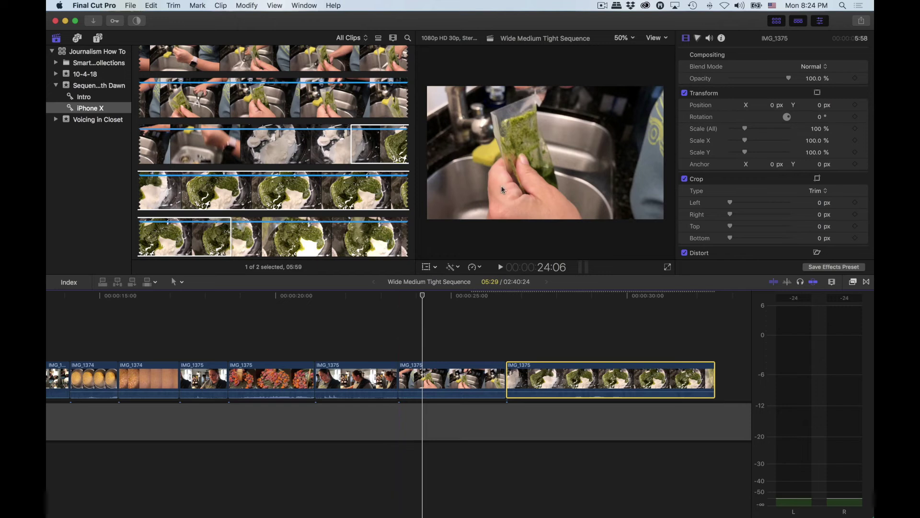
Step: Place the timeline playhead at 23:15, on the cut between the woman and the herb-bag clip
key(Left)
key(Left)
key(Left)
key(Left)
key(Left)
key(Left)
key(Left)
key(Left)
key(Left)
key(Left)
key(Left)
key(Left)
key(Left)
key(Left)
key(Left)
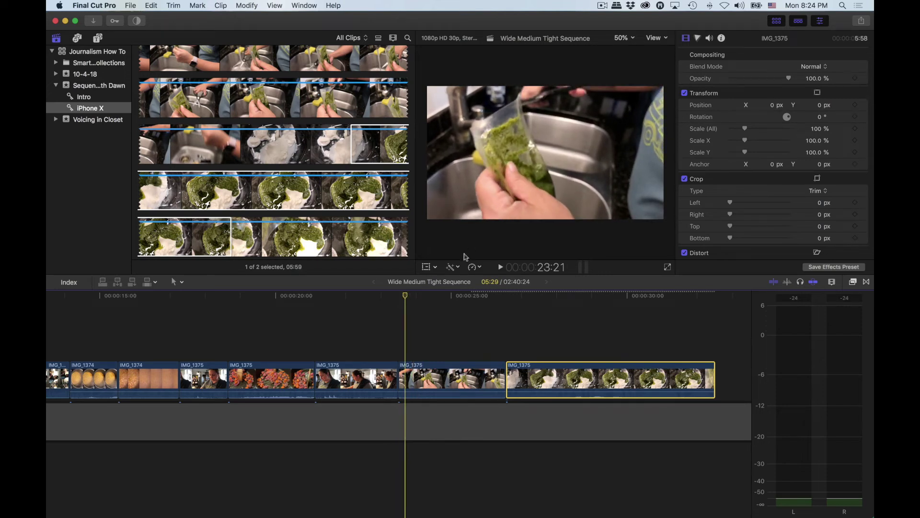
scroll(400, 300, left, 1)
click(400, 301)
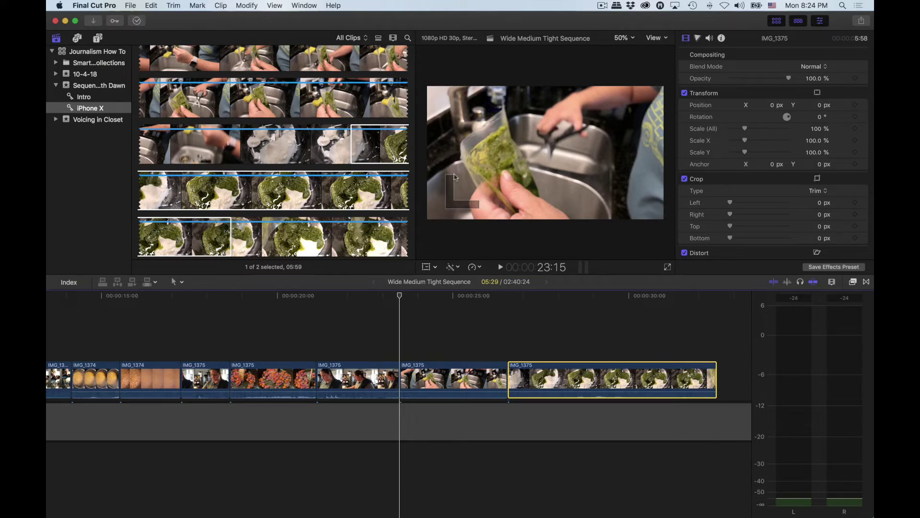
Step: Find the close-up of the printed recipe in IMG_1375 and mark a 01:31 range of it
scroll(296, 177, up, 10)
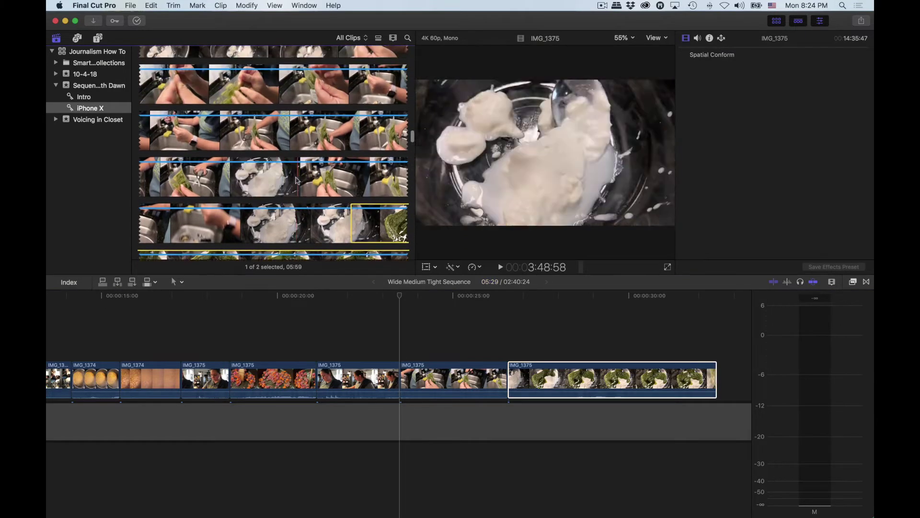
scroll(296, 180, up, 15)
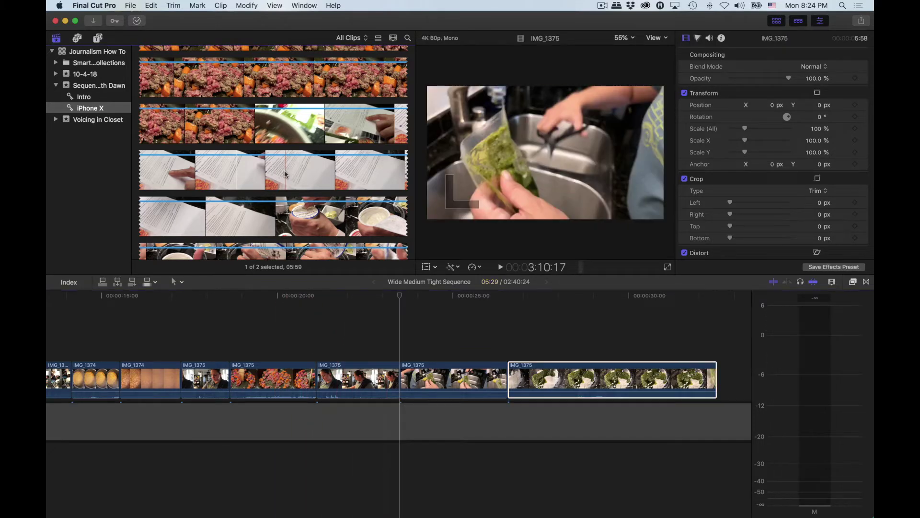
click(285, 174)
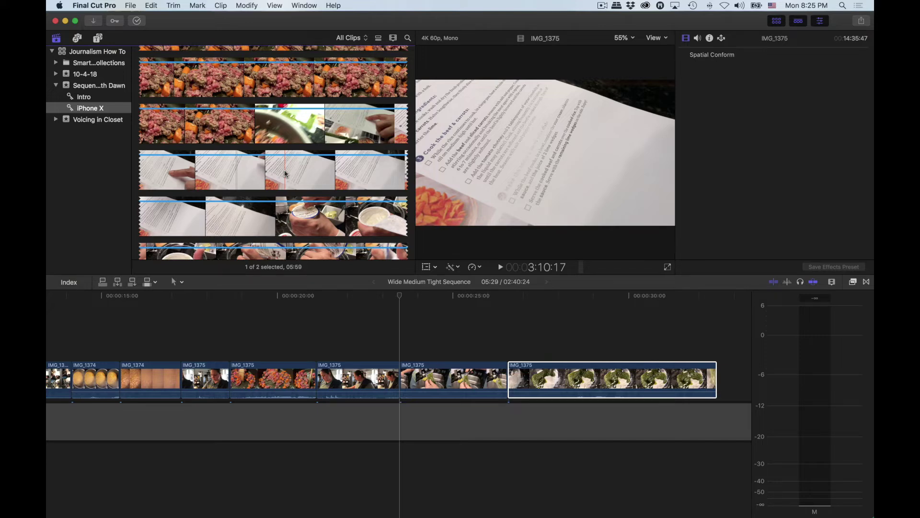
click(389, 302)
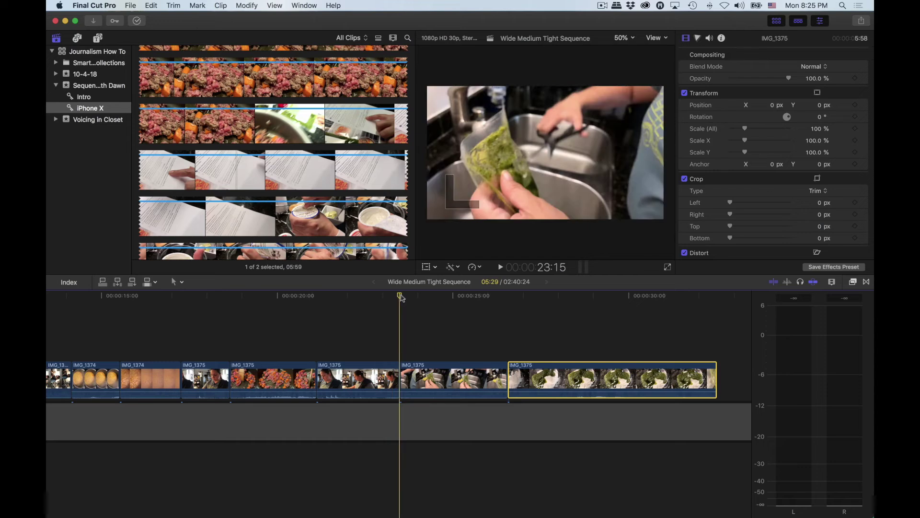
click(338, 172)
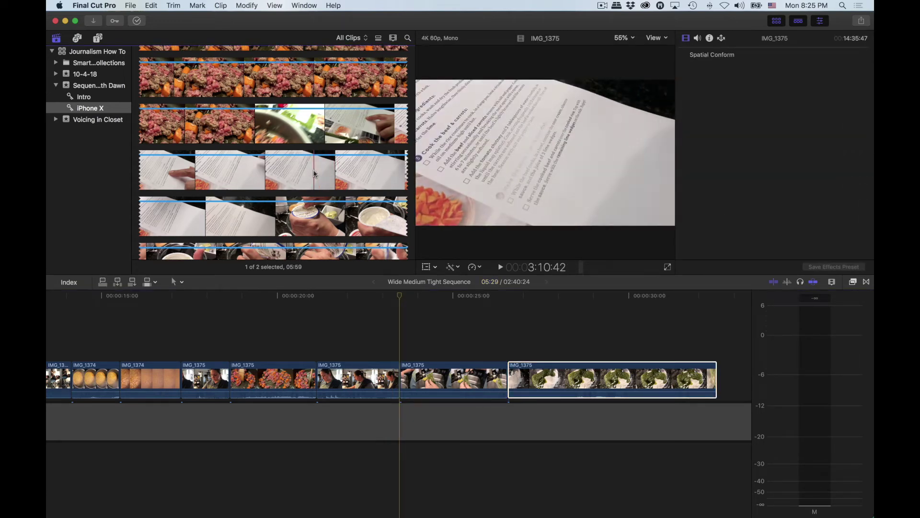
key(i)
key(space)
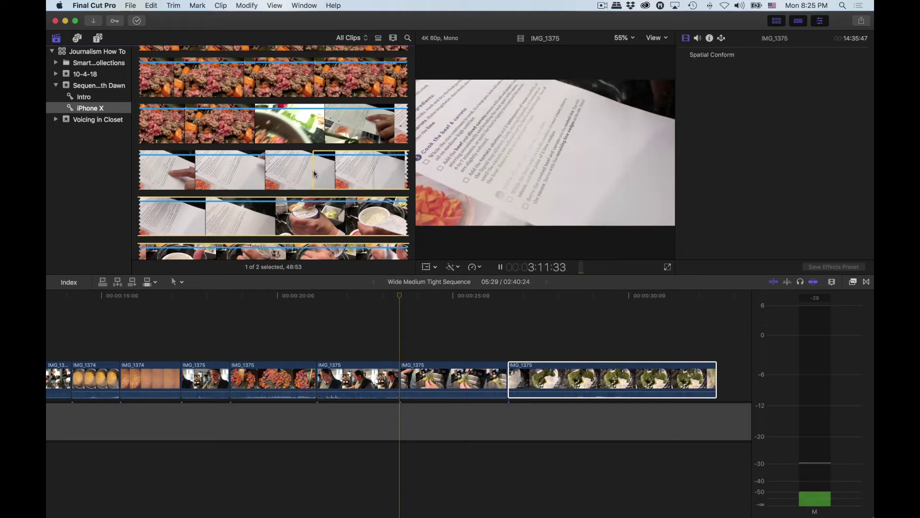
key(o)
key(space)
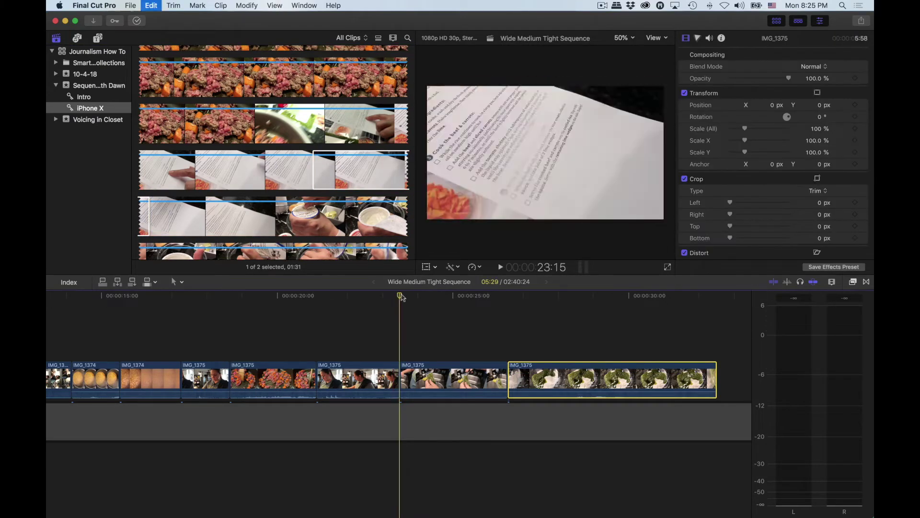
Step: Place the marked recipe range at 23:15 between the woman and the herb-bag clip, shifting the herb-bag and bowl clips after it
key(q)
super+click(417, 383)
drag(424, 338, 424, 378)
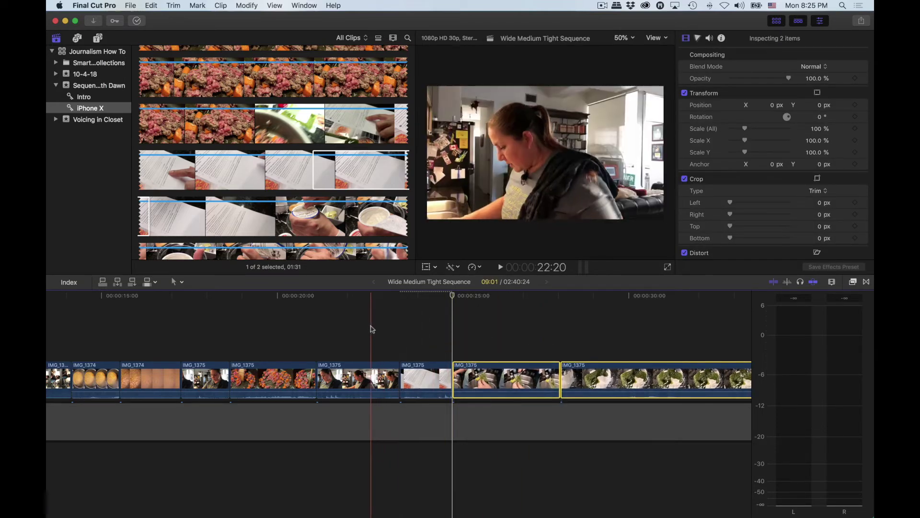
Step: Play back the sequence from the woman through the recipe shot into the herb-bag clip
click(352, 326)
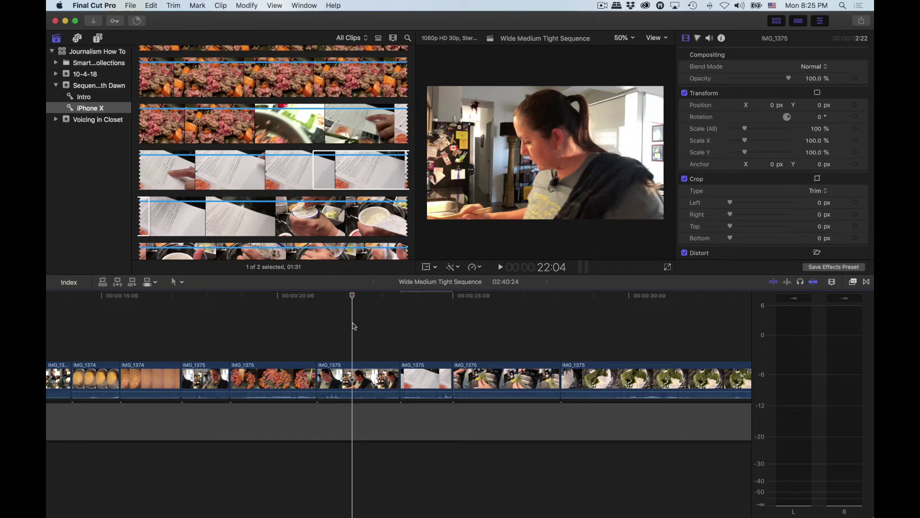
key(space)
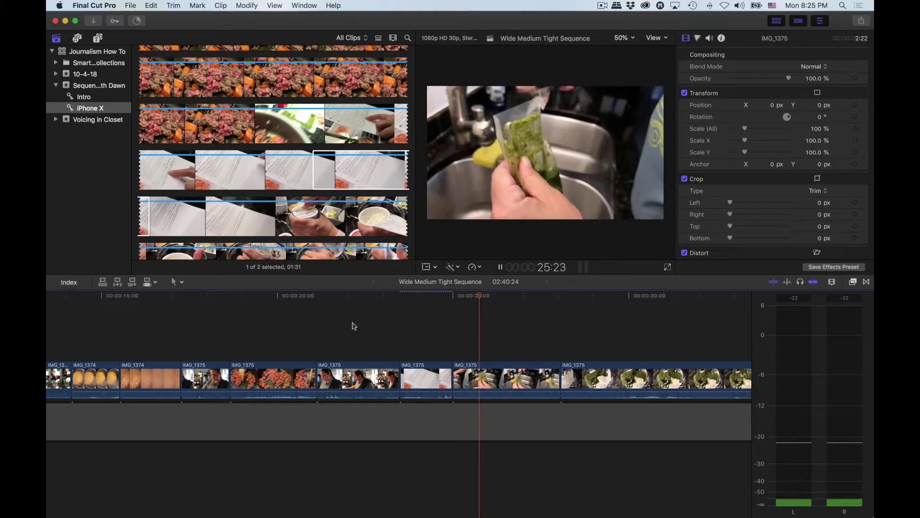
key(space)
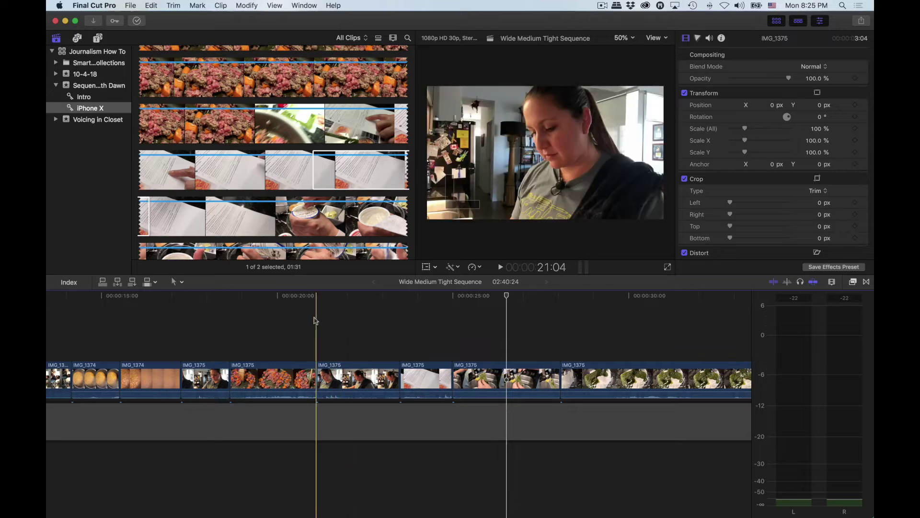
Step: Move the recipe clip earlier to where the woman looks down and trim the end of her clip to meet it
key(space)
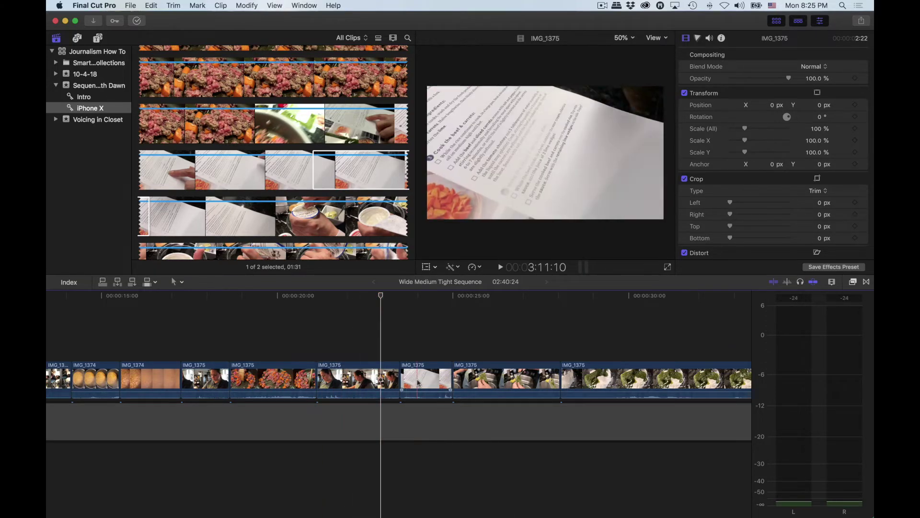
drag(417, 381, 398, 343)
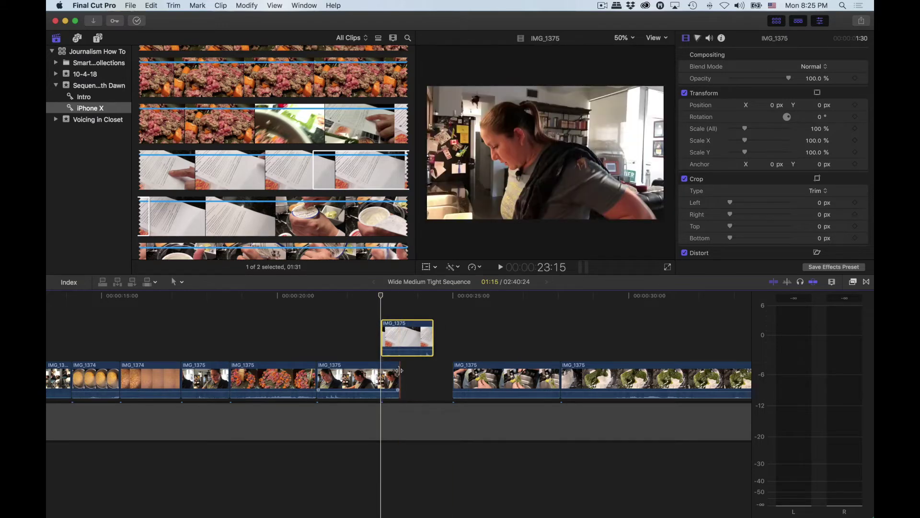
drag(398, 379, 381, 370)
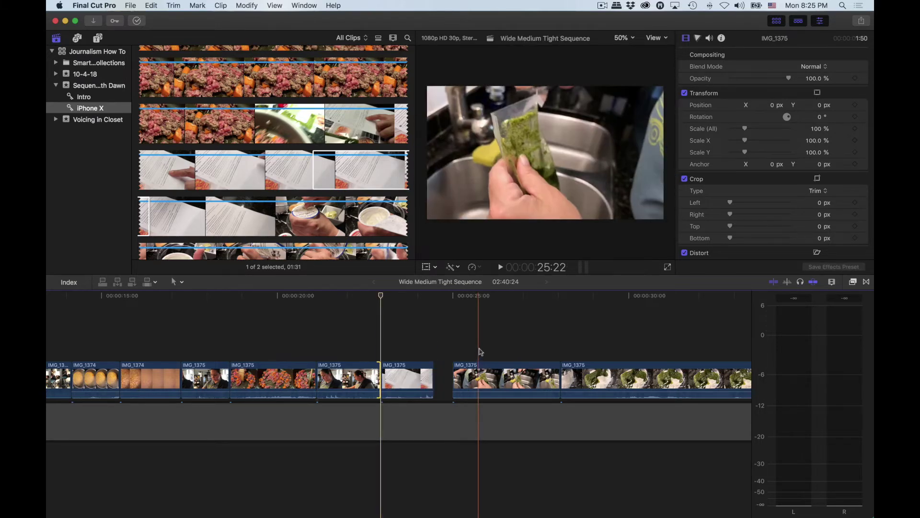
Step: Play back the new recipe cut and move the herb-bag and bowl clips against the recipe clip, closing the gap
click(304, 336)
key(space)
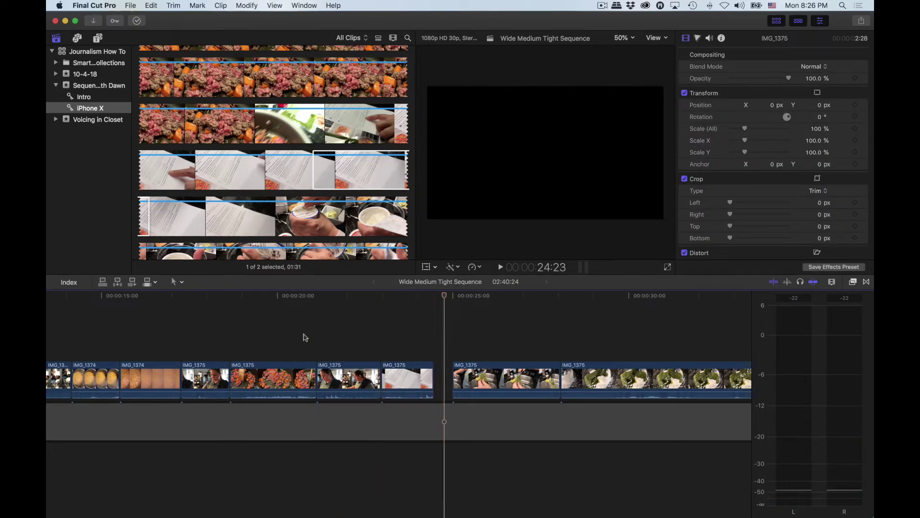
key(space)
drag(469, 340, 535, 378)
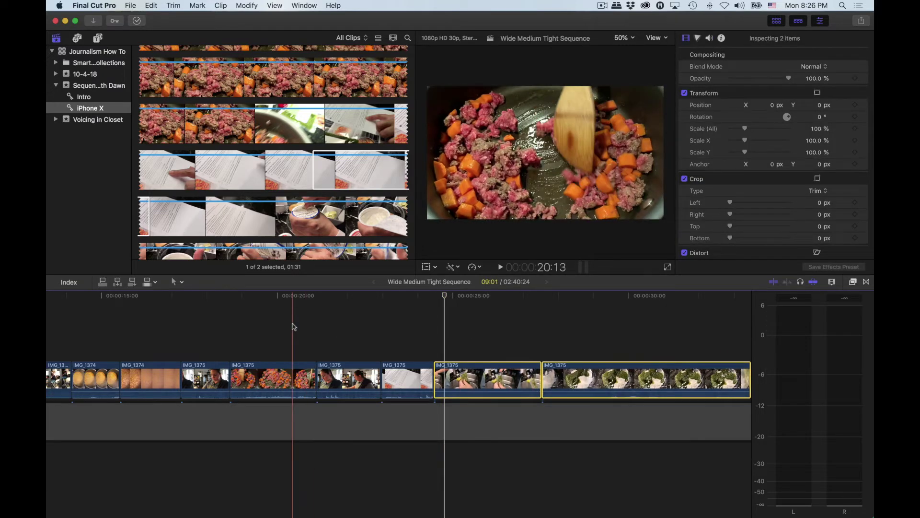
Step: Play back the sequence from the ground beef shot through to the bowl clip
click(293, 326)
key(space)
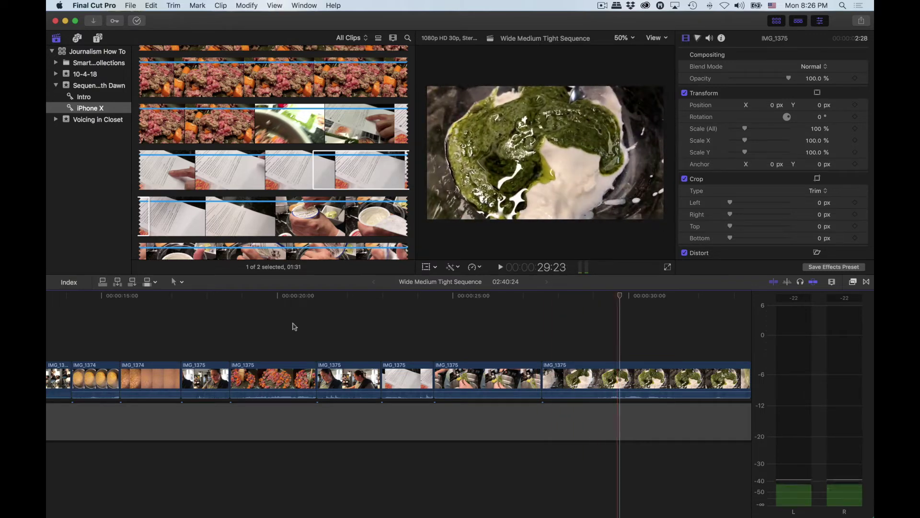
key(space)
Step: Trim the end of the herb-bag clip back to 27:02 and move the bowl clip directly against it
click(435, 312)
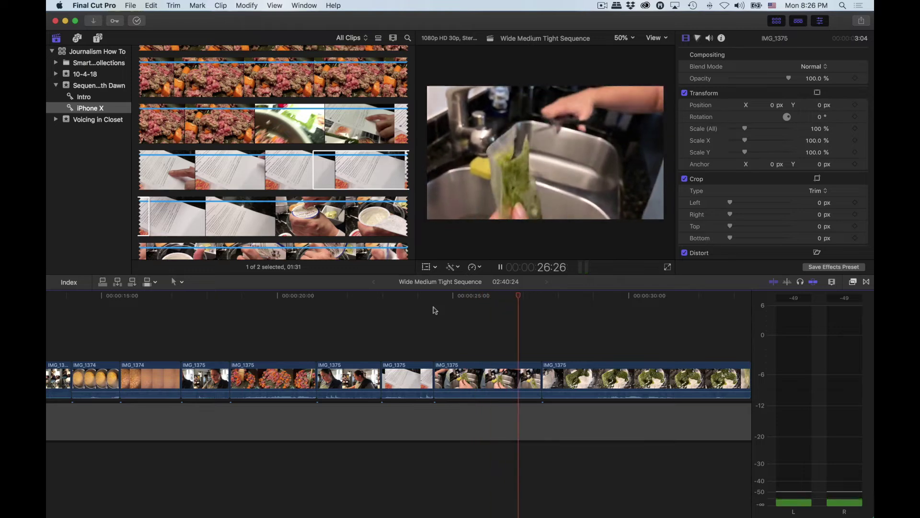
key(space)
mouse_move(541, 373)
mouse_down()
mouse_move(524, 373)
mouse_move(543, 378)
mouse_up()
click(559, 378)
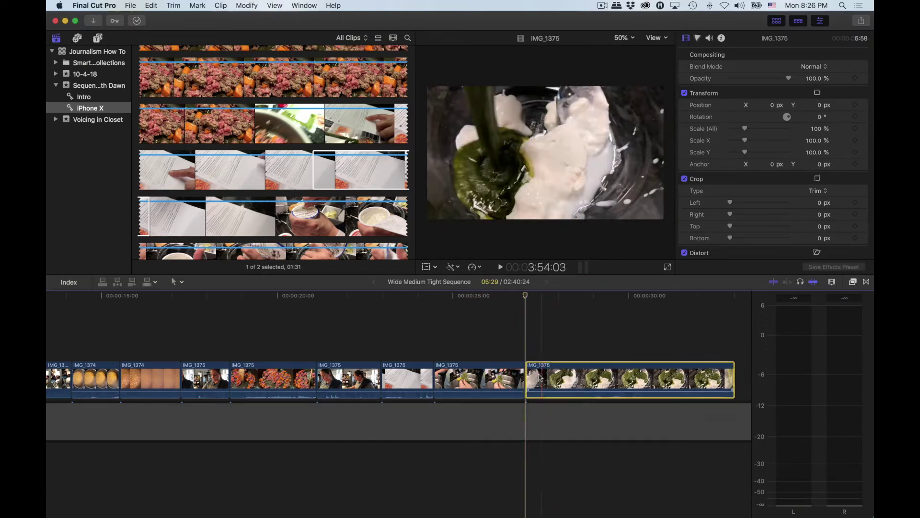
Step: Play back the trimmed cut from the herb bag to the bowl, including the opening of the bowl clip
click(464, 352)
key(space)
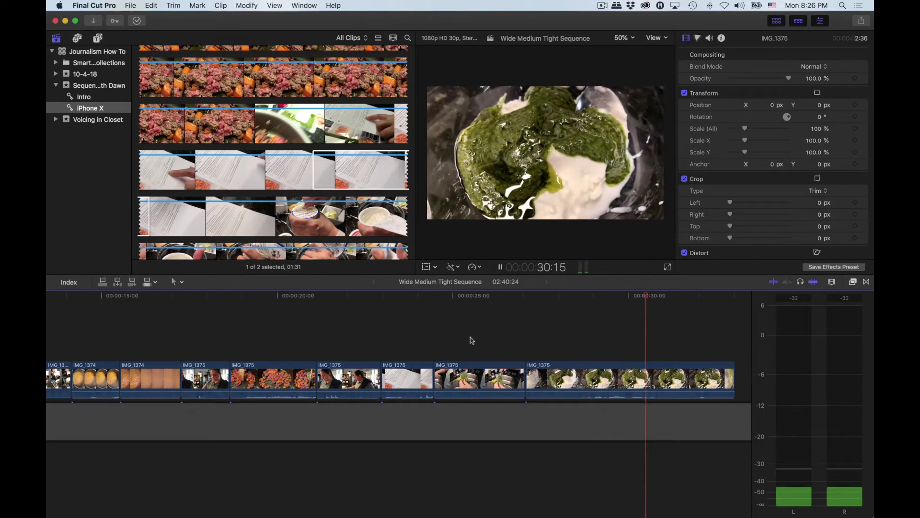
key(space)
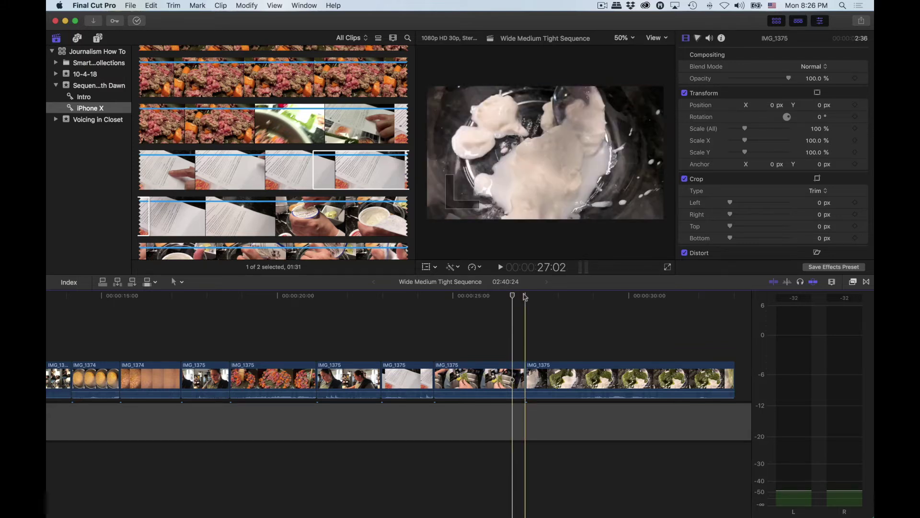
click(524, 297)
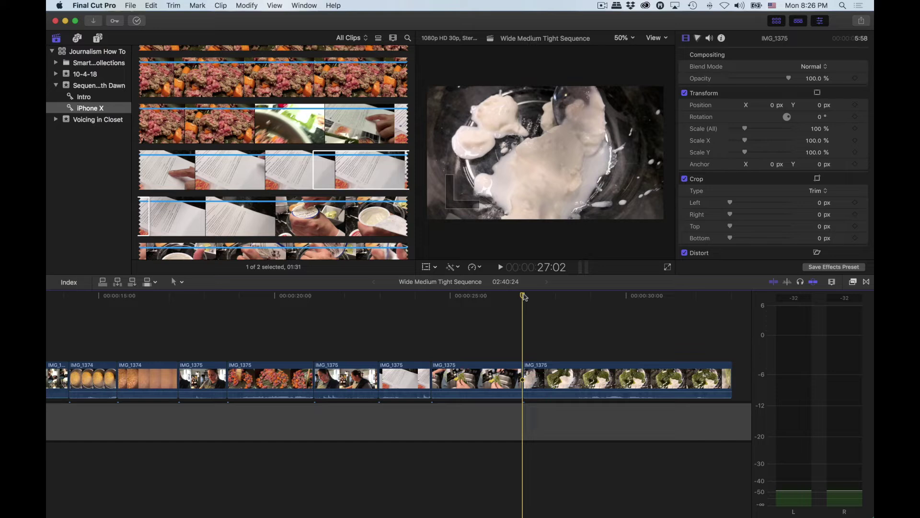
key(space)
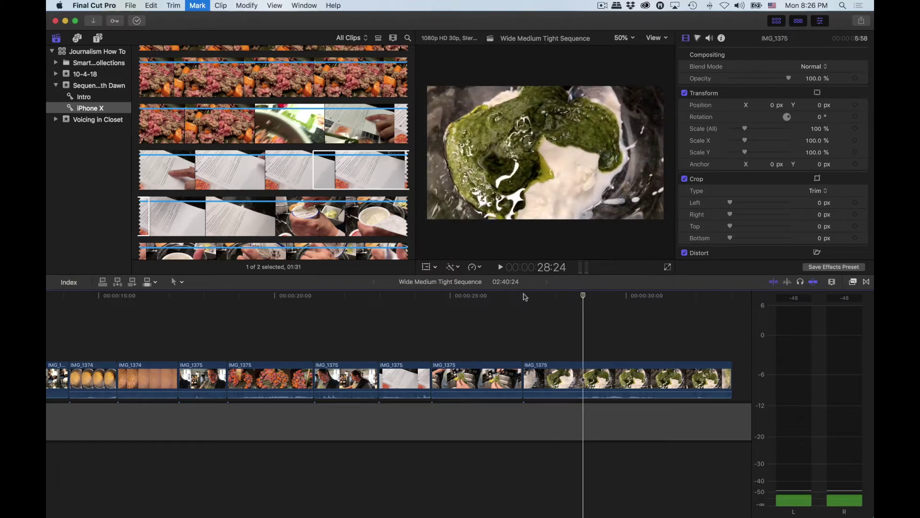
key(space)
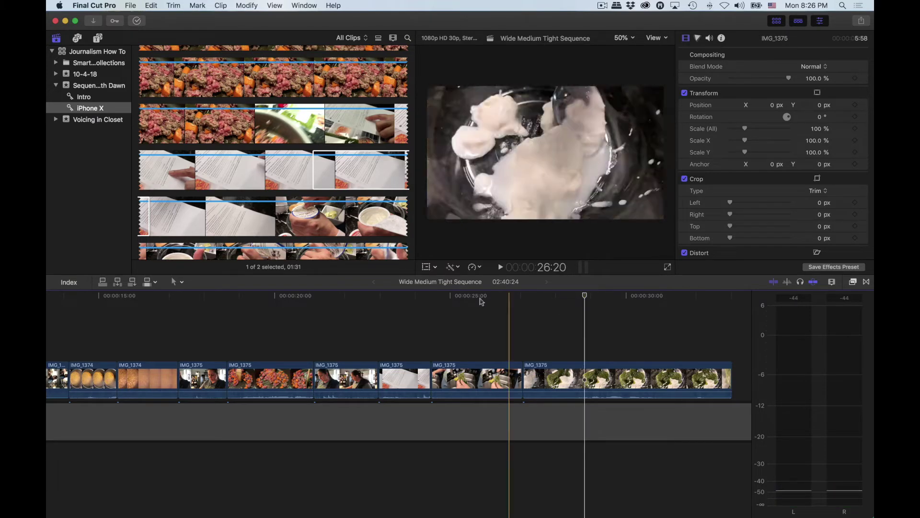
Step: Play back the sequence from the recipe shot through the herb bag and into the bowl clip
click(390, 302)
key(space)
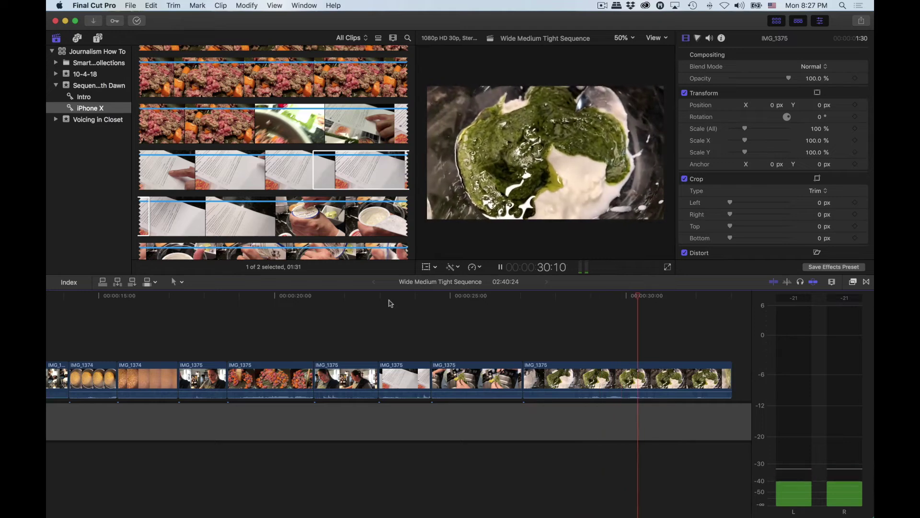
key(space)
Step: Trim the end of the bowl clip back to about 30:00, using playback from the herb-bag shot to find the point
click(495, 296)
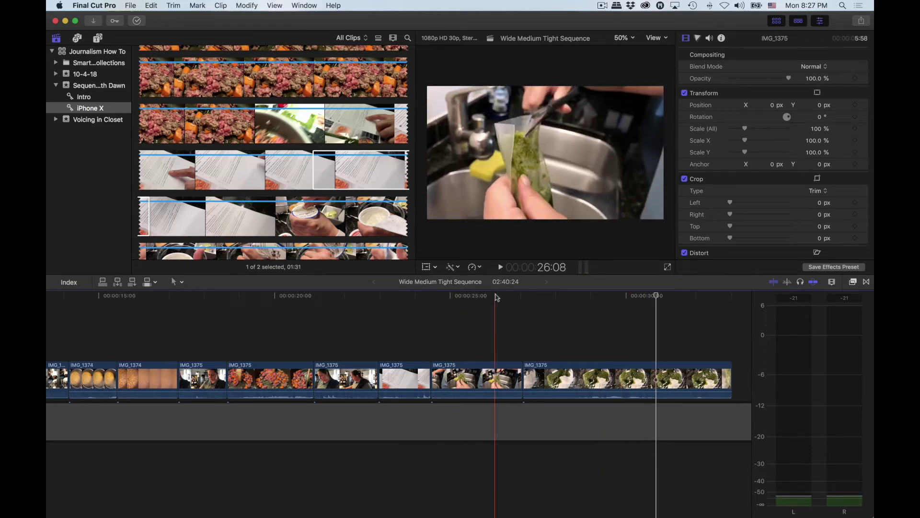
key(space)
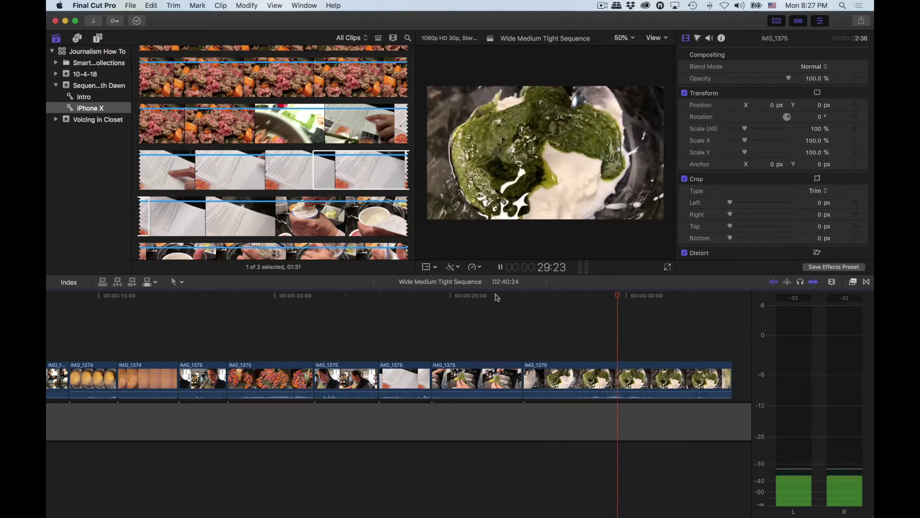
key(space)
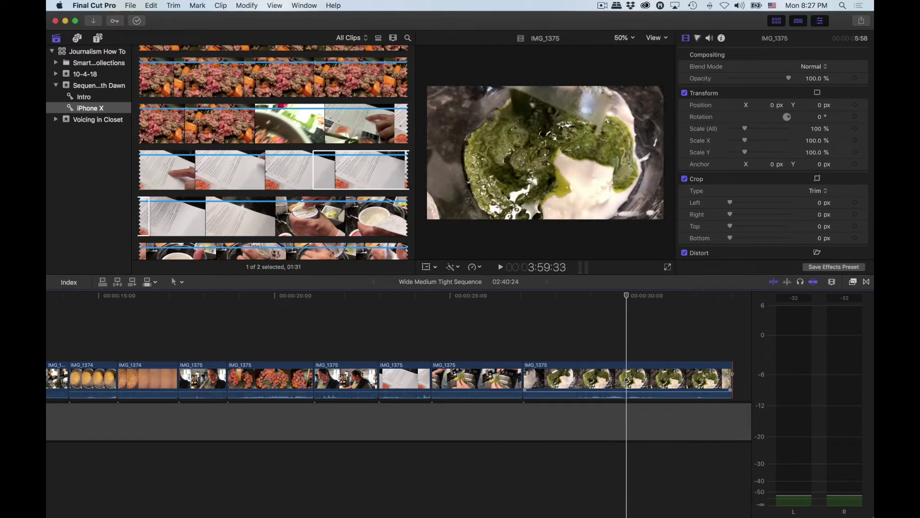
drag(732, 374, 628, 376)
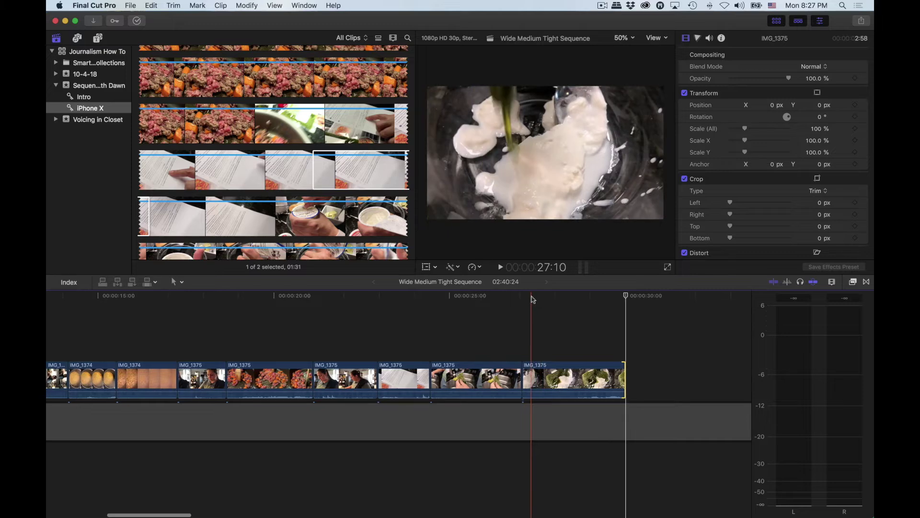
Step: Review the shortened bowl clip up to its new end in the timeline
drag(528, 297, 604, 298)
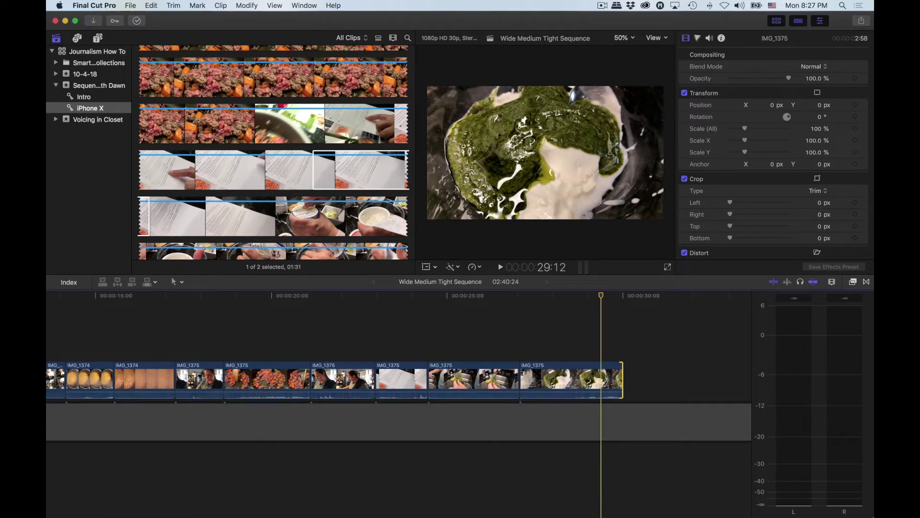
scroll(604, 302, right, 1)
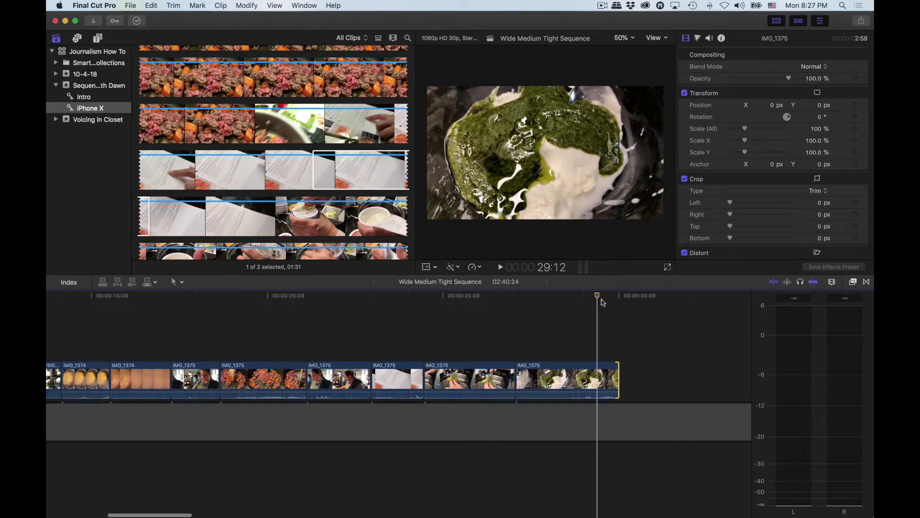
key(space)
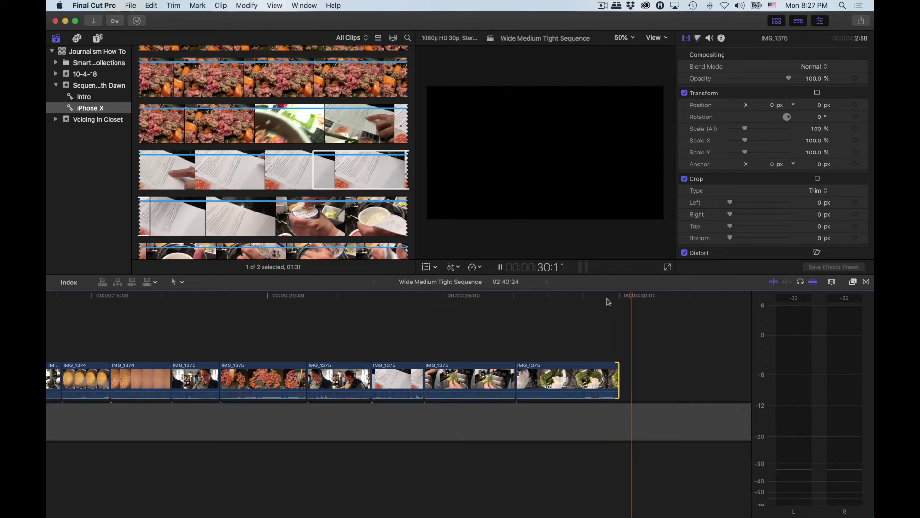
Step: Look through the IMG_1375 footage after the recipe shot for the close-up of the green sauce being whisked
scroll(334, 195, down, 10)
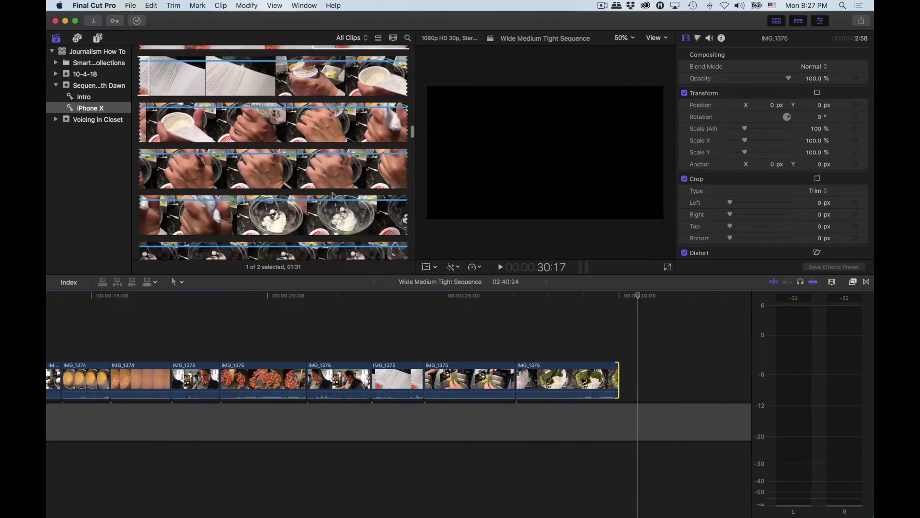
scroll(334, 195, down, 10)
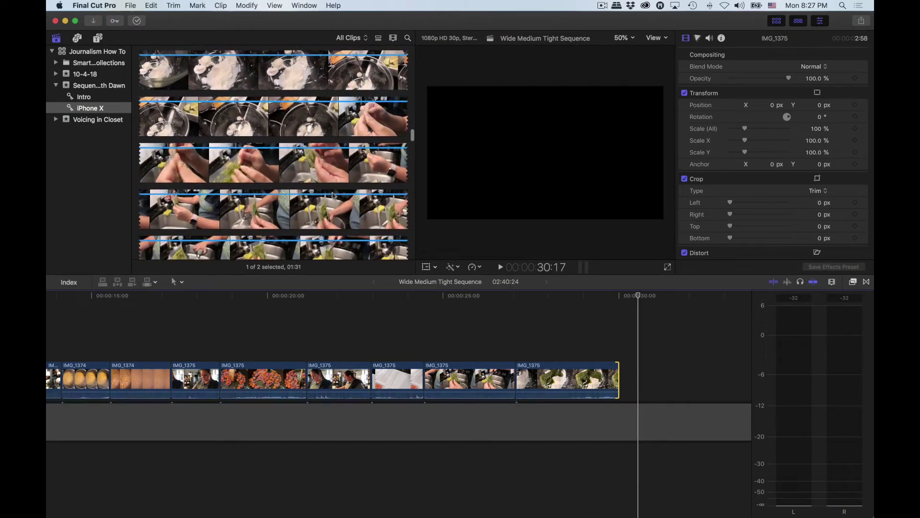
scroll(335, 195, down, 3)
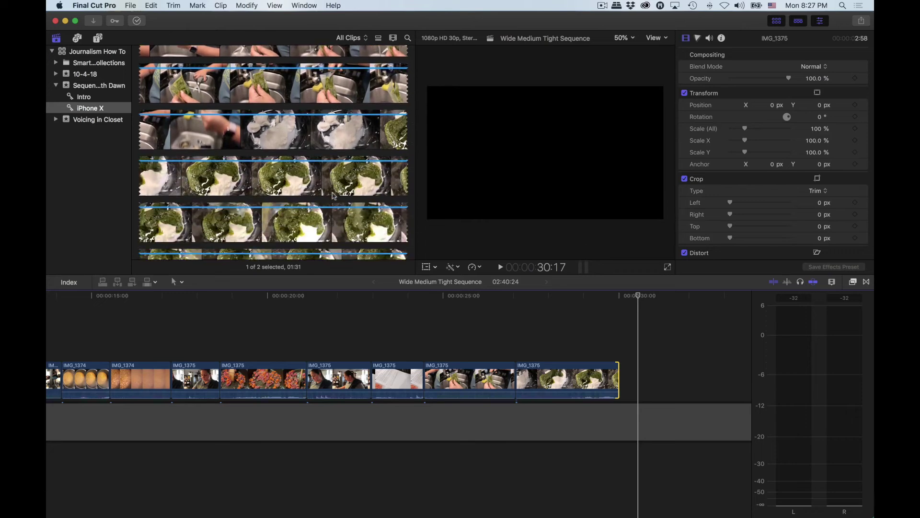
click(303, 189)
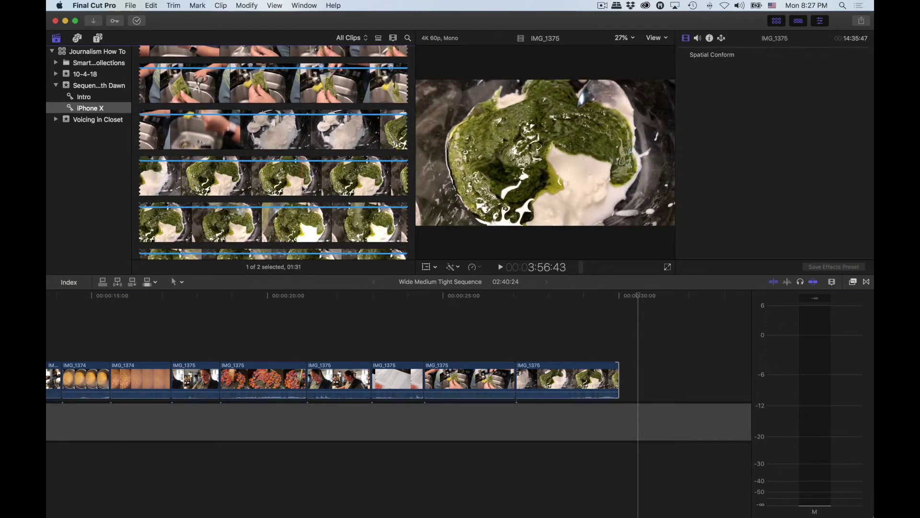
scroll(303, 190, down, 5)
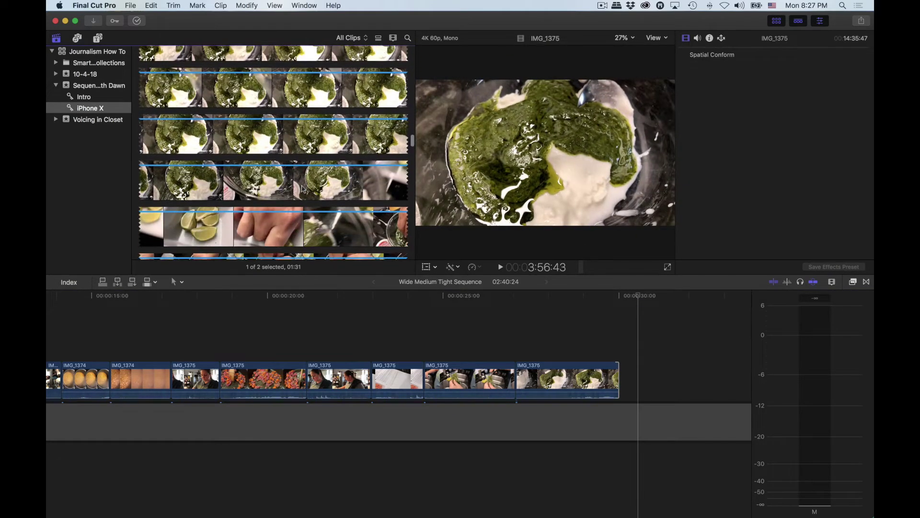
scroll(303, 190, down, 6)
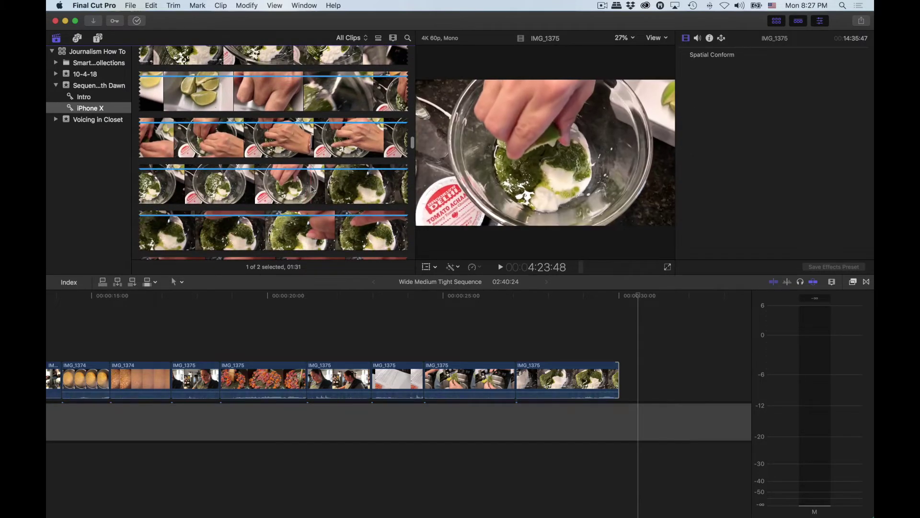
scroll(329, 190, down, 3)
scroll(329, 190, down, 6)
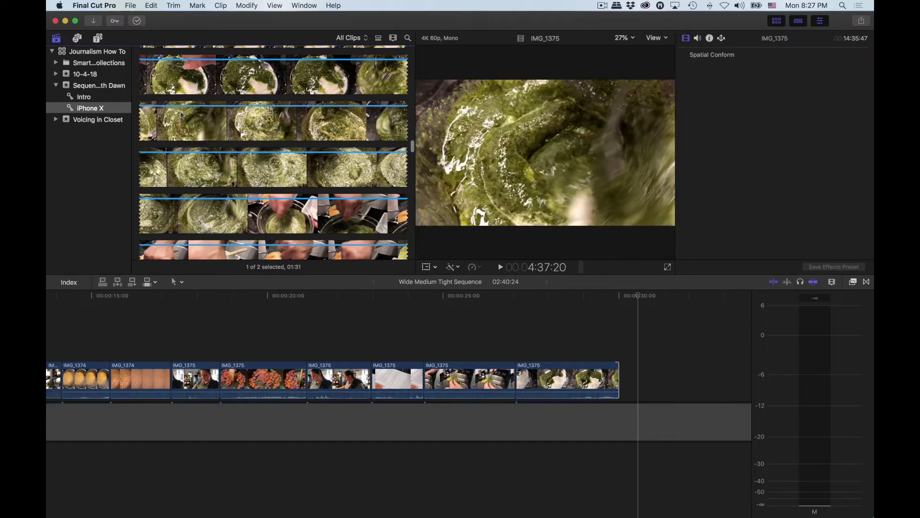
scroll(182, 94, up, 2)
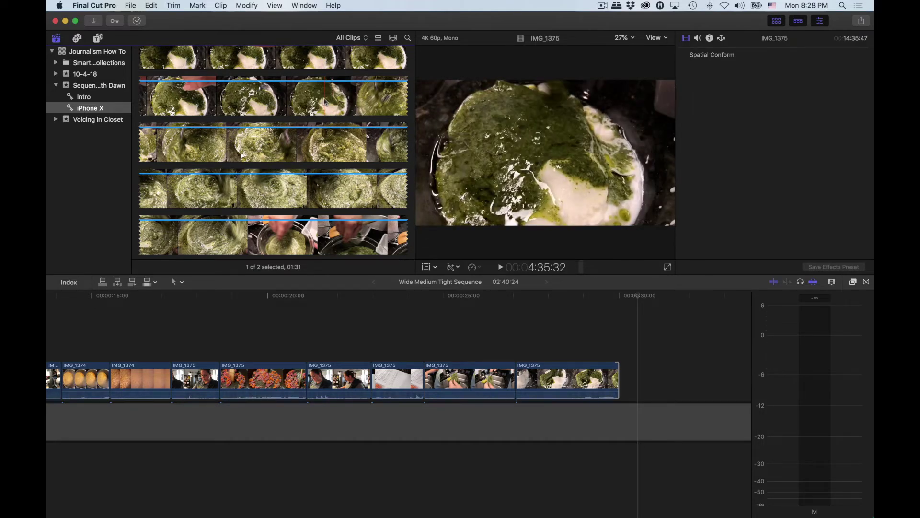
Step: Play the whisking footage in IMG_1375 from 4:35:32, re-marking the range start several times during playback
key(i)
key(space)
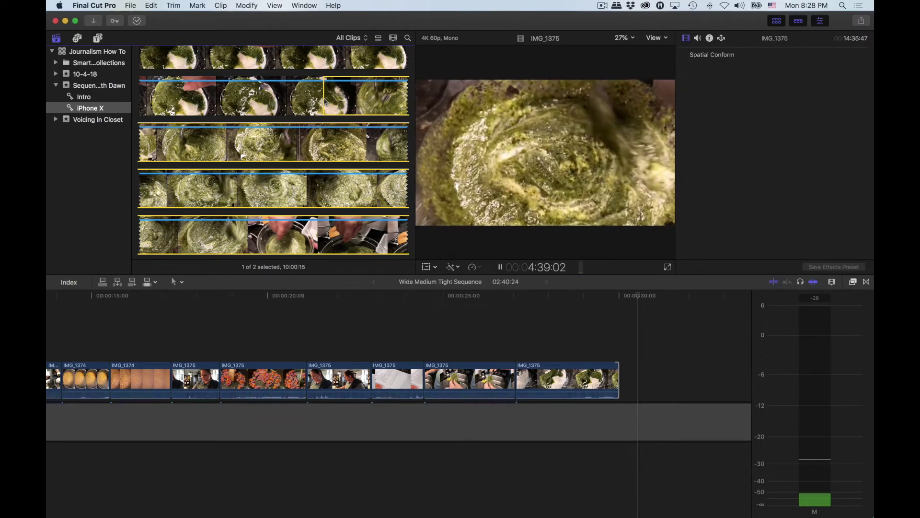
key(i)
key(i)
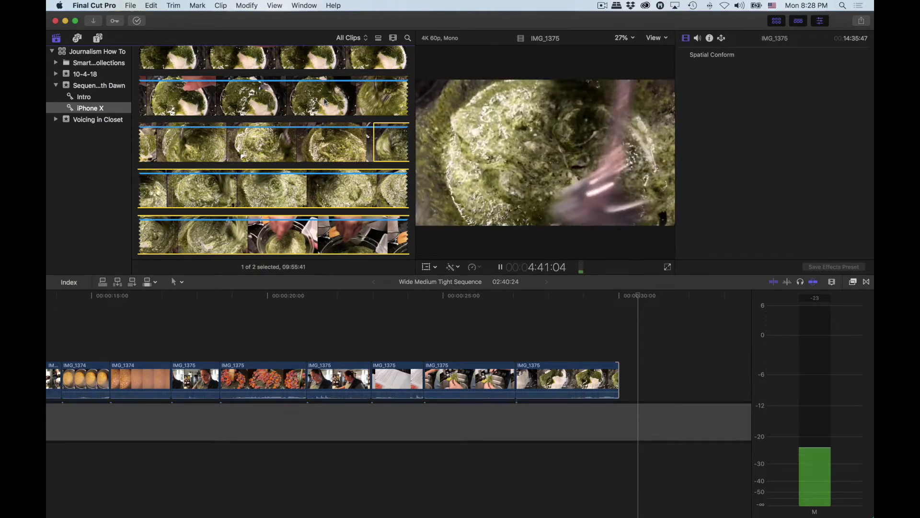
key(i)
key(i)
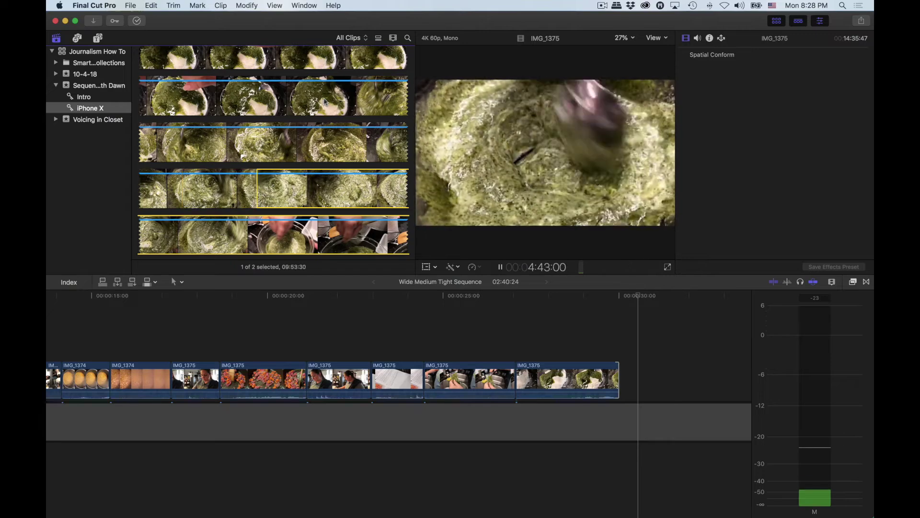
key(i)
key(i)
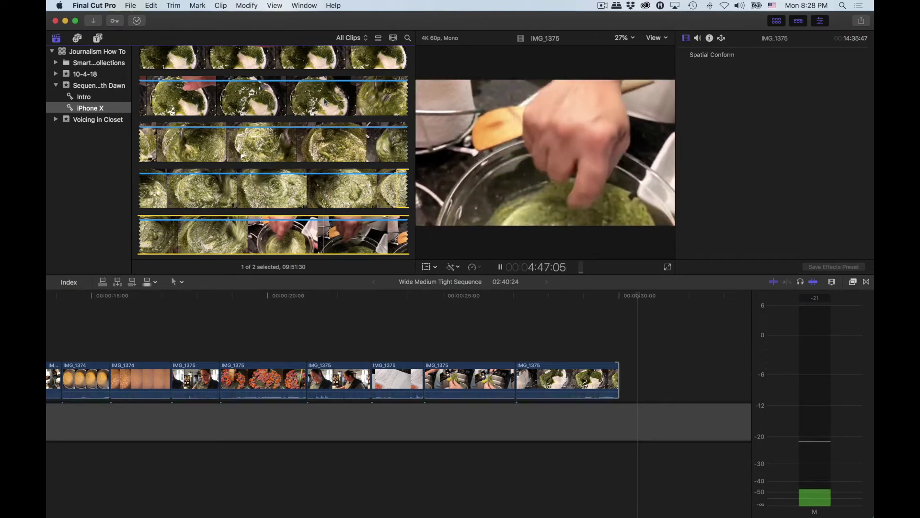
key(space)
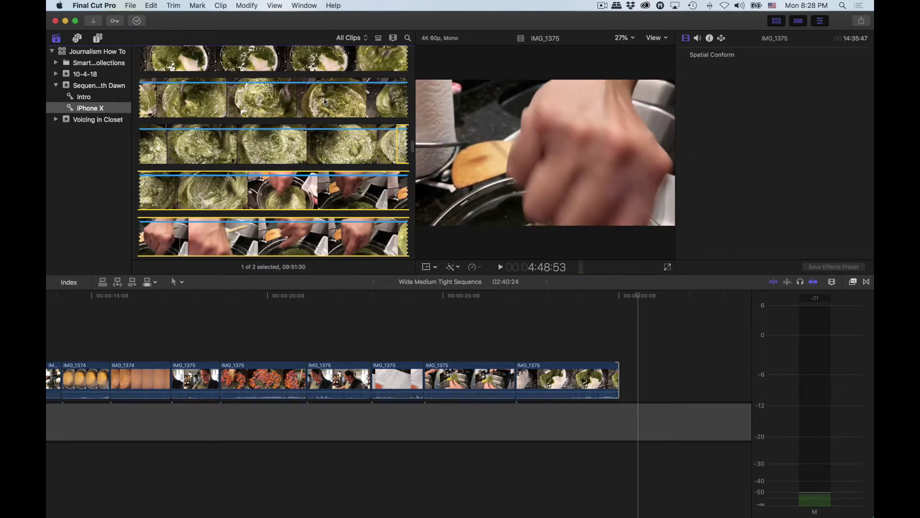
Step: Mark a 02:22 range of the tight whisking shot in IMG_1375, ending at about 4:43
scroll(223, 127, up, 2)
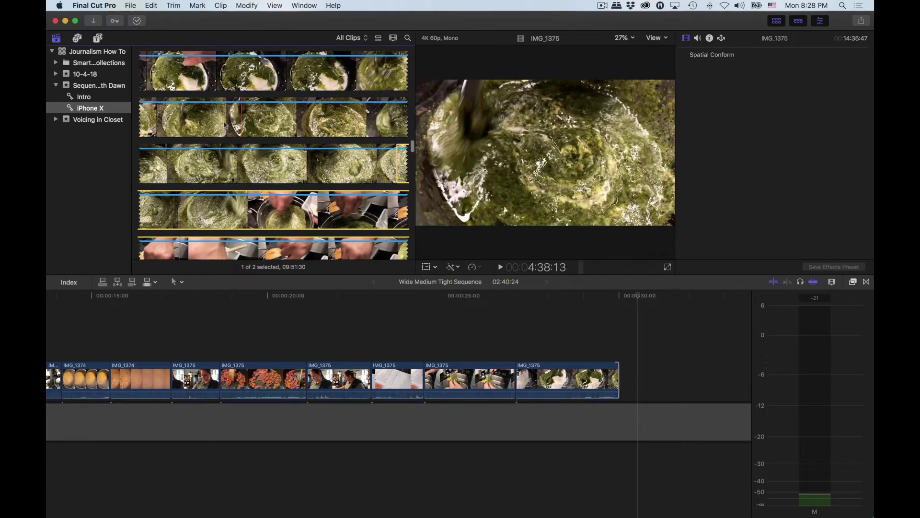
key(i)
key(space)
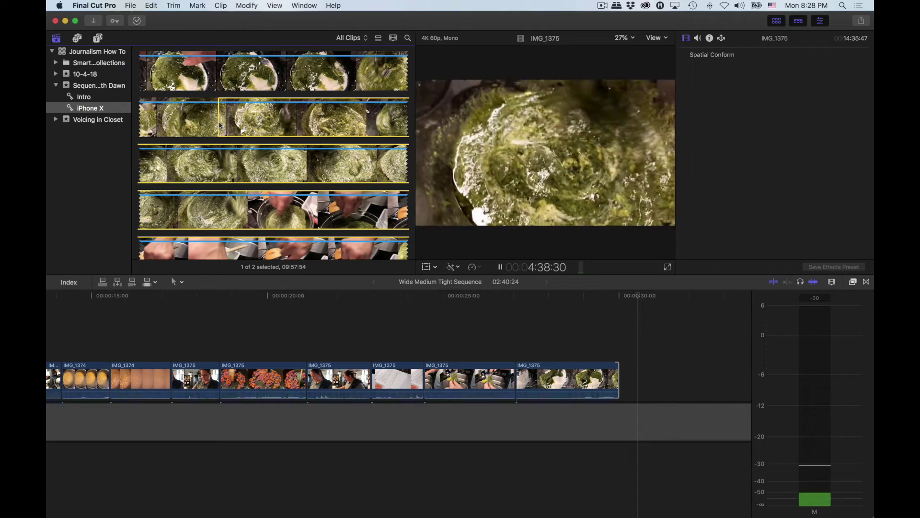
key(i)
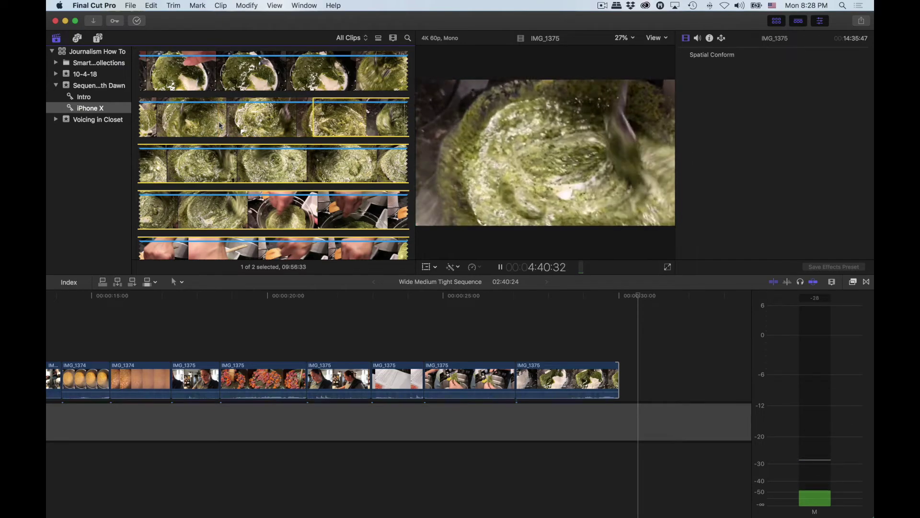
key(i)
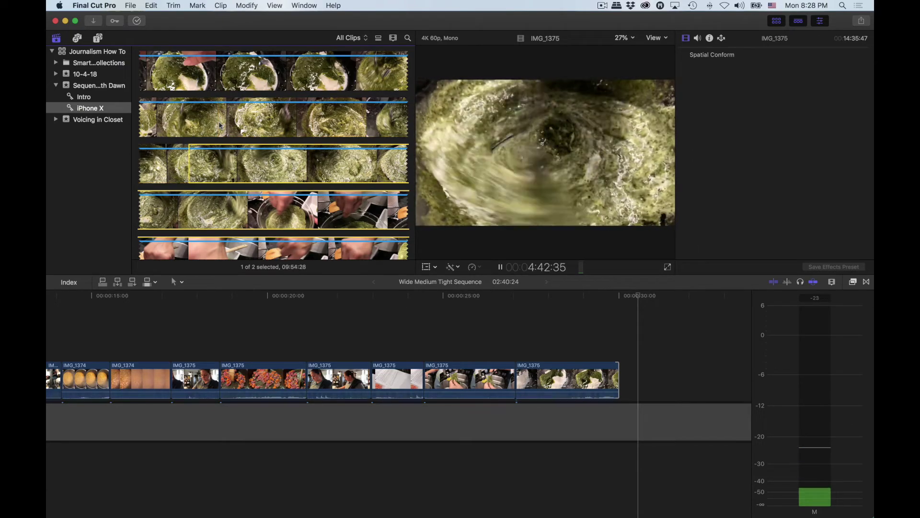
key(o)
key(space)
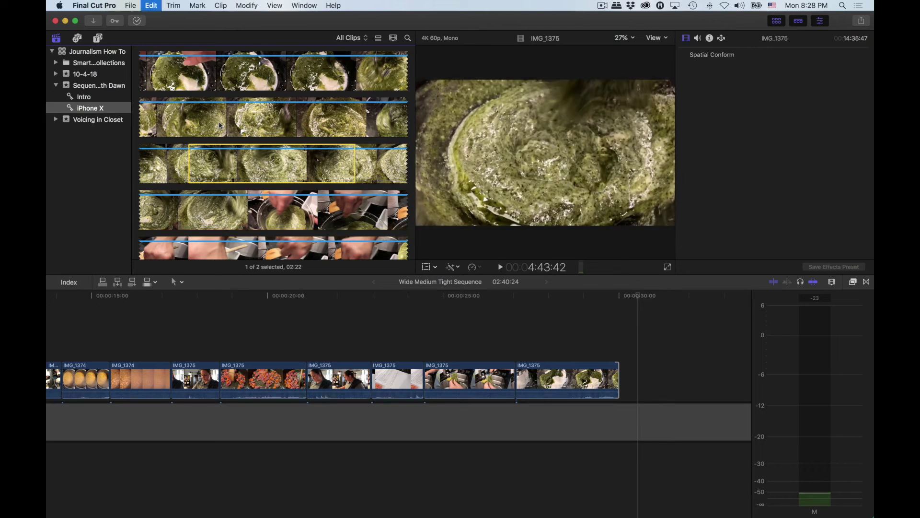
Step: Add the marked whisking range to the timeline at 30:17 and trim its end to a duration of 2:08
key(e)
drag(721, 377, 712, 374)
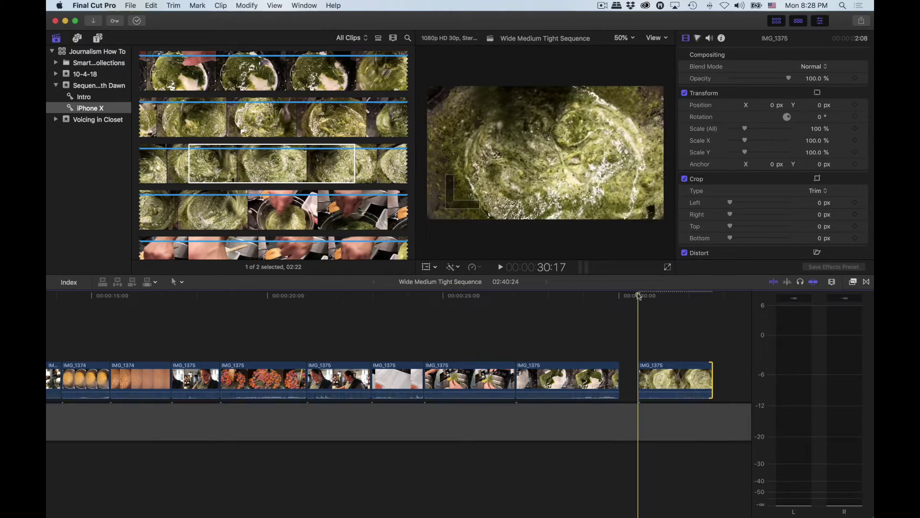
Step: Play back the new whisking clip in the timeline and review the IMG_1375 source footage around its marked range
key(space)
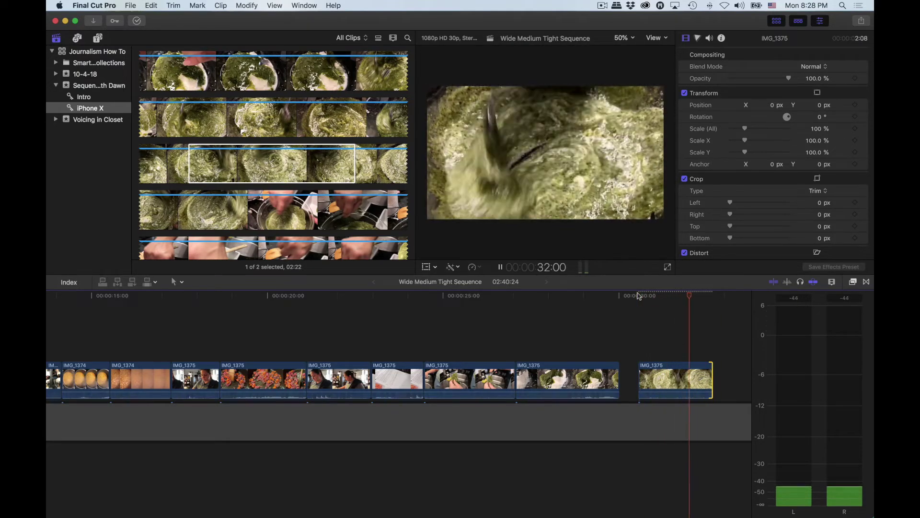
key(space)
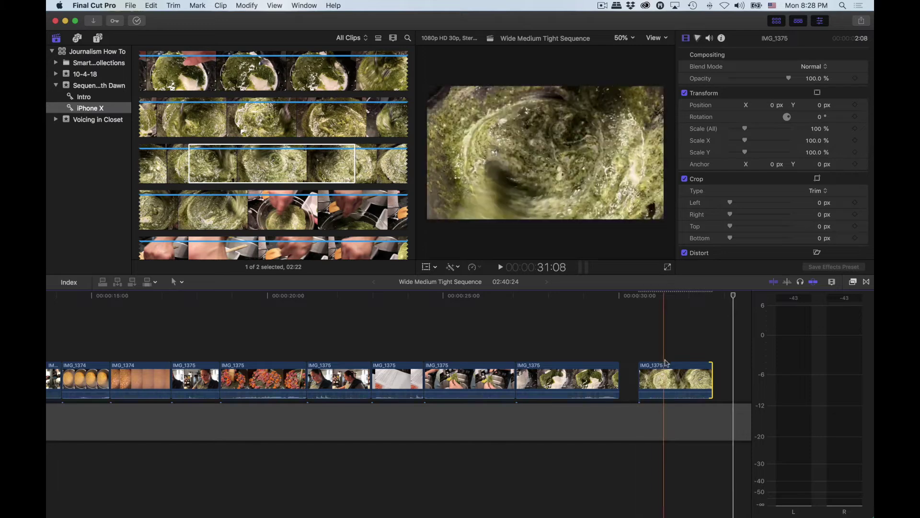
click(174, 166)
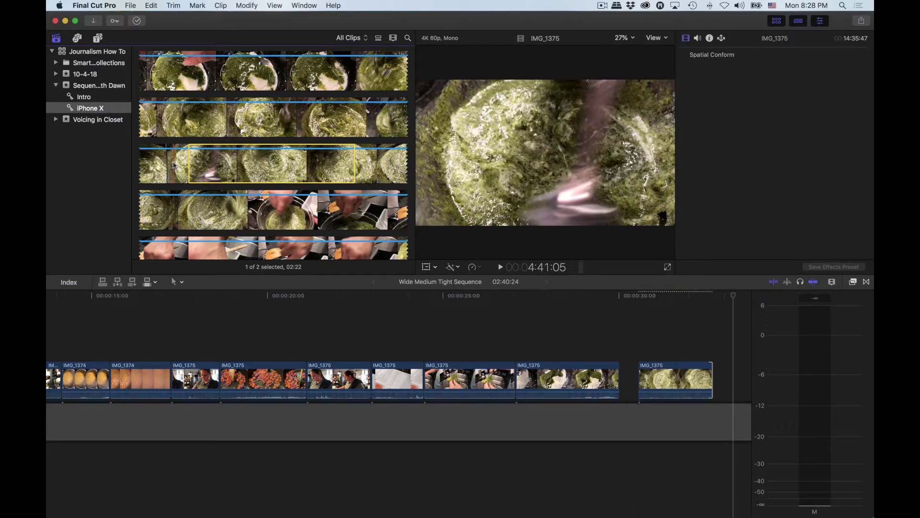
key(space)
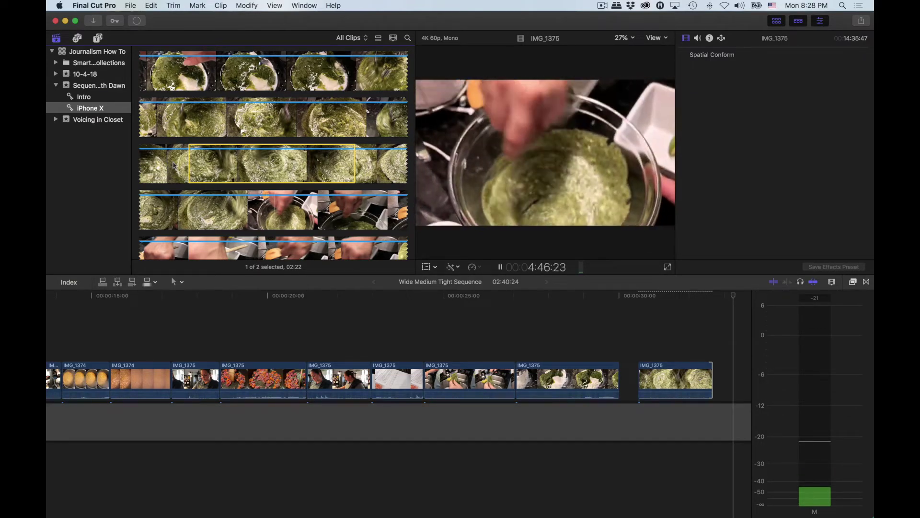
scroll(173, 165, down, 2)
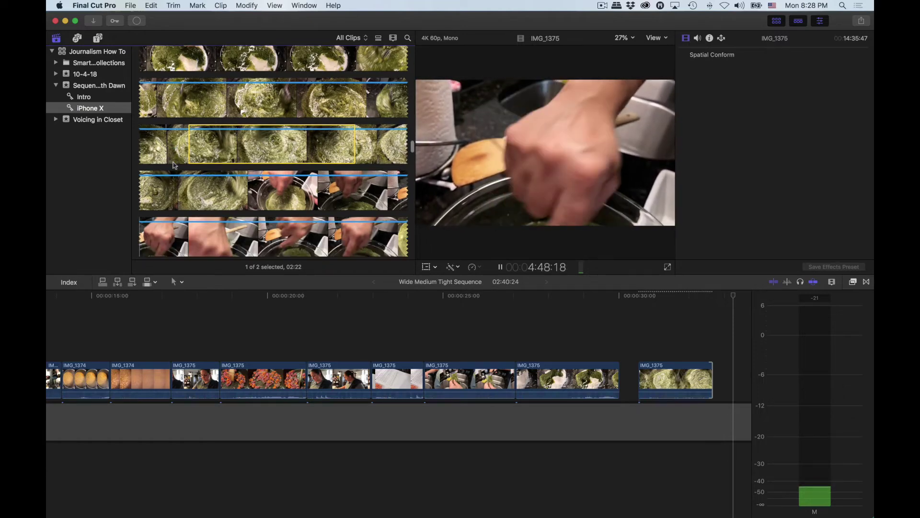
key(space)
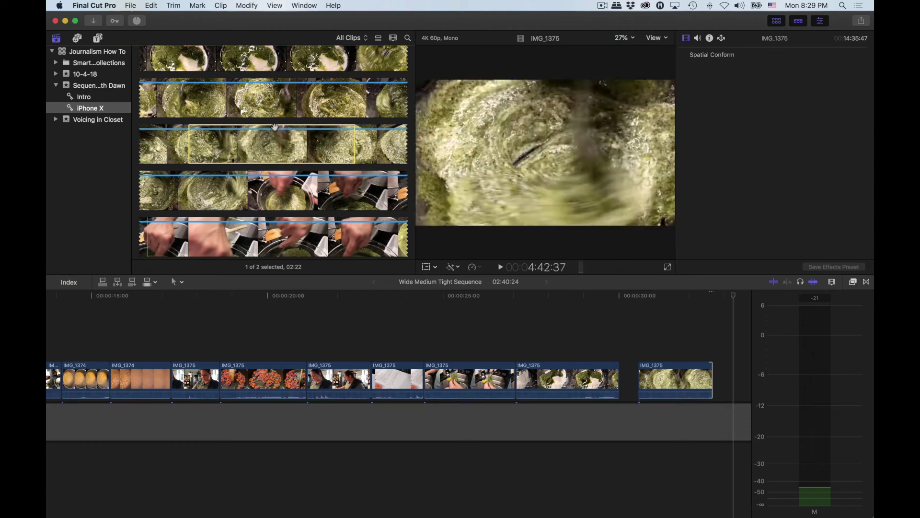
click(642, 363)
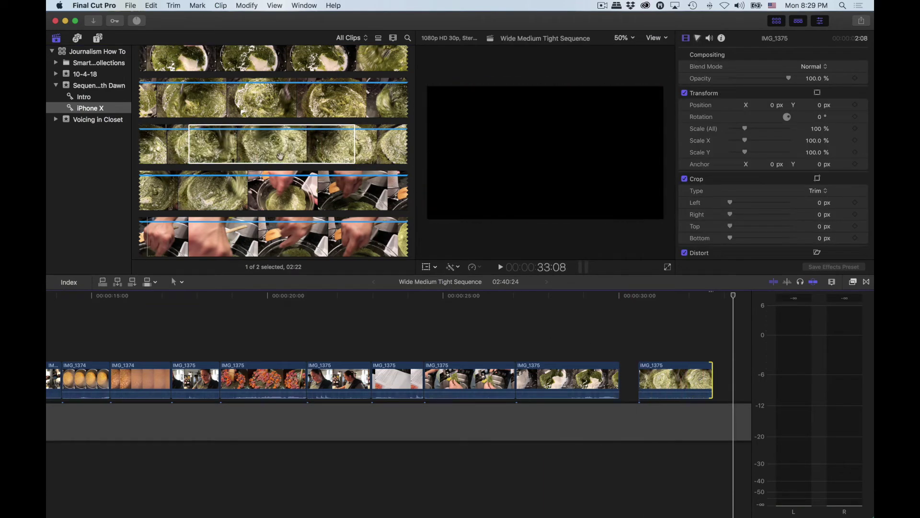
click(209, 126)
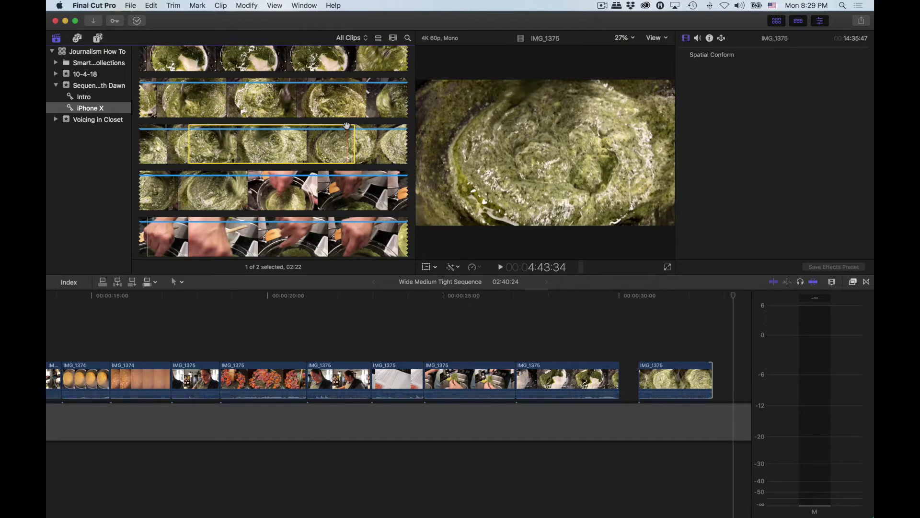
Step: Move the tight whisking clip against the end of the cream-mixing shot and play back the cut between them
click(684, 381)
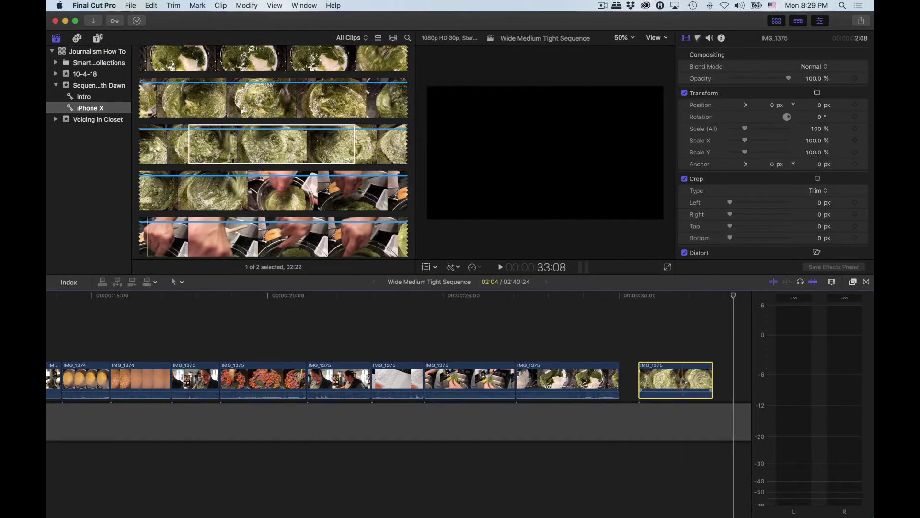
drag(685, 381, 666, 382)
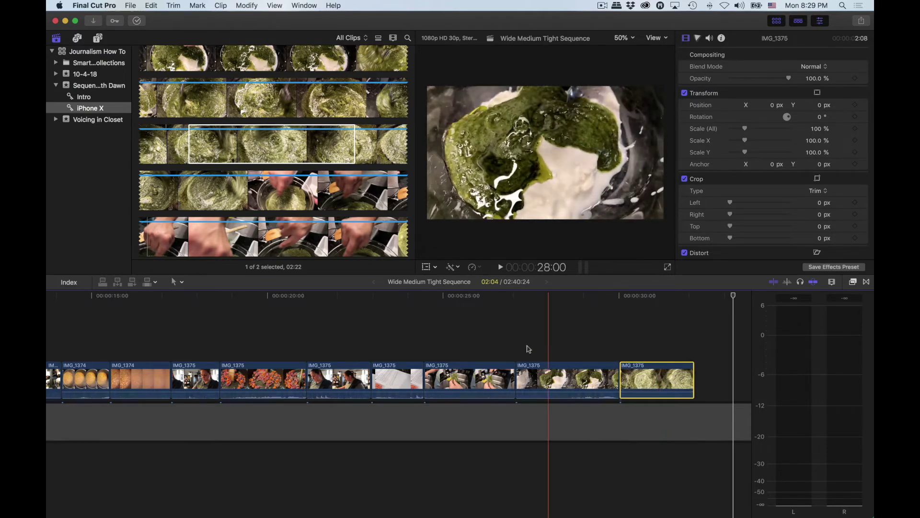
click(395, 315)
key(space)
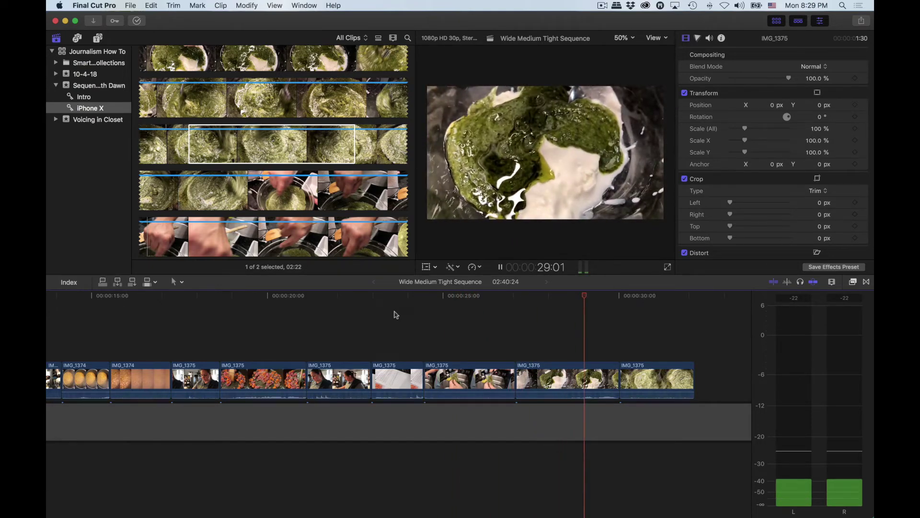
key(space)
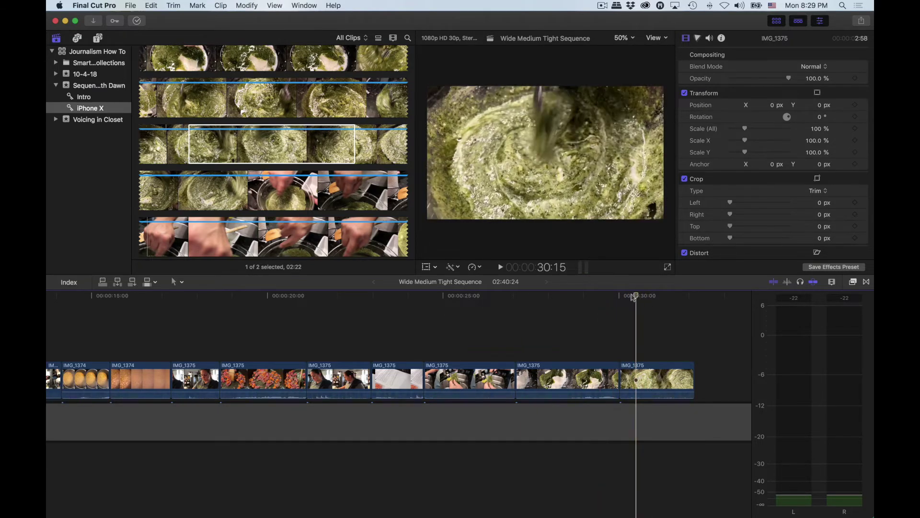
click(590, 298)
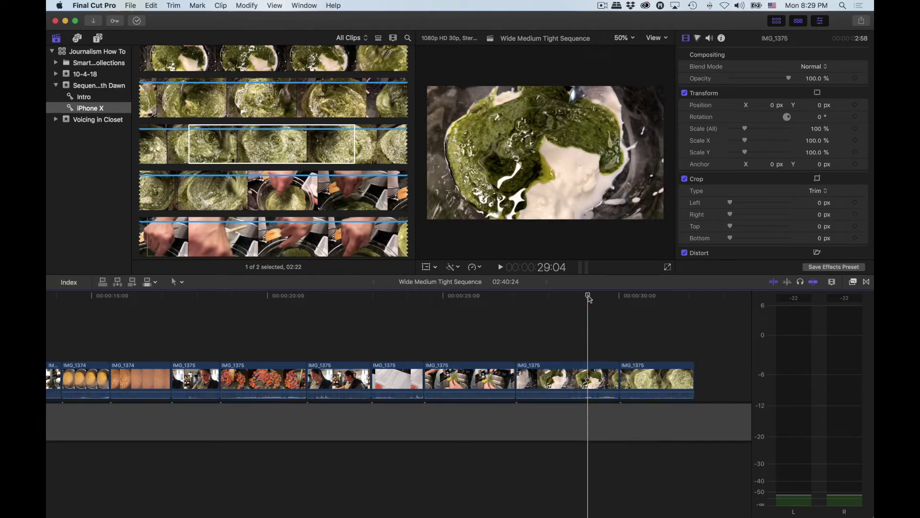
click(635, 298)
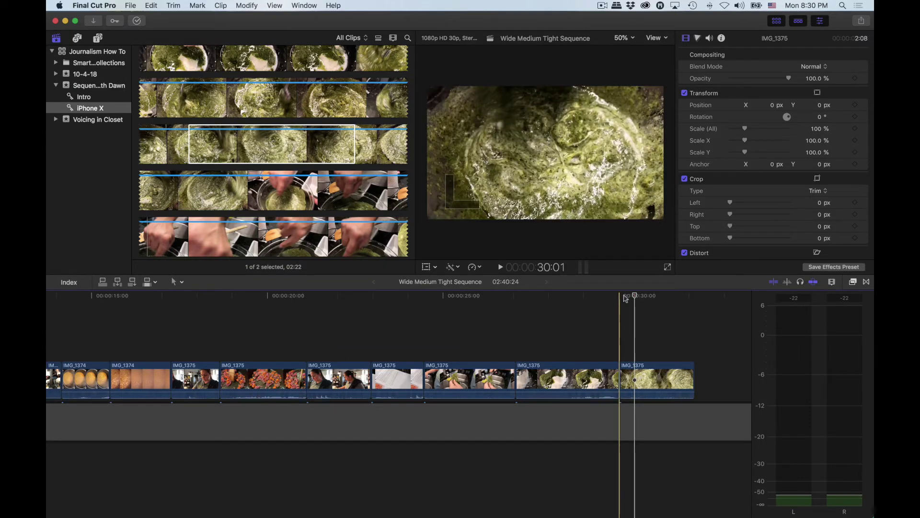
Step: Mark a 03:05 range of the hand-whisking shot in IMG_1375, from 4:49:00 to about 4:52
click(324, 196)
scroll(265, 187, down, 1)
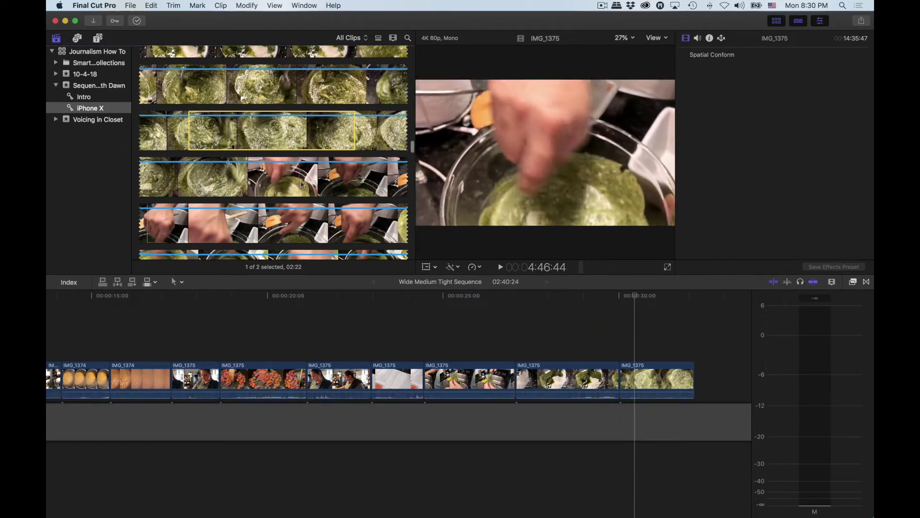
scroll(301, 185, down, 7)
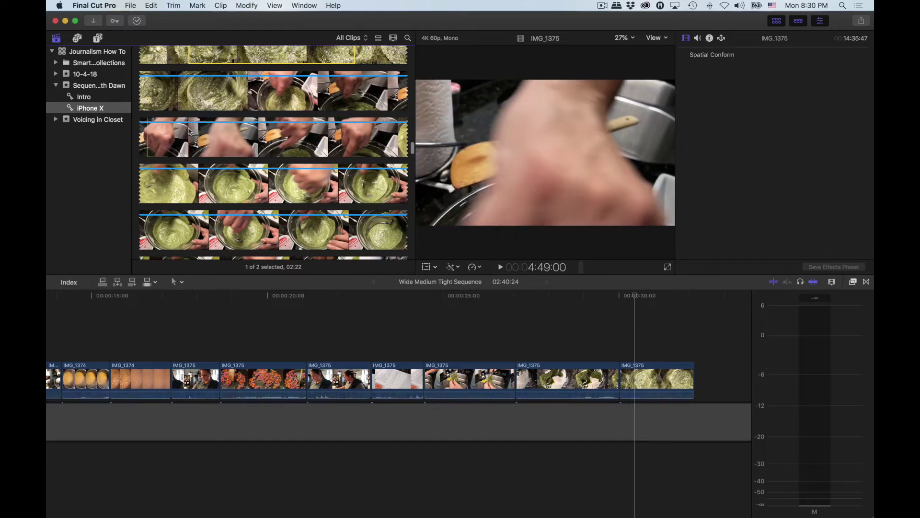
key(i)
key(space)
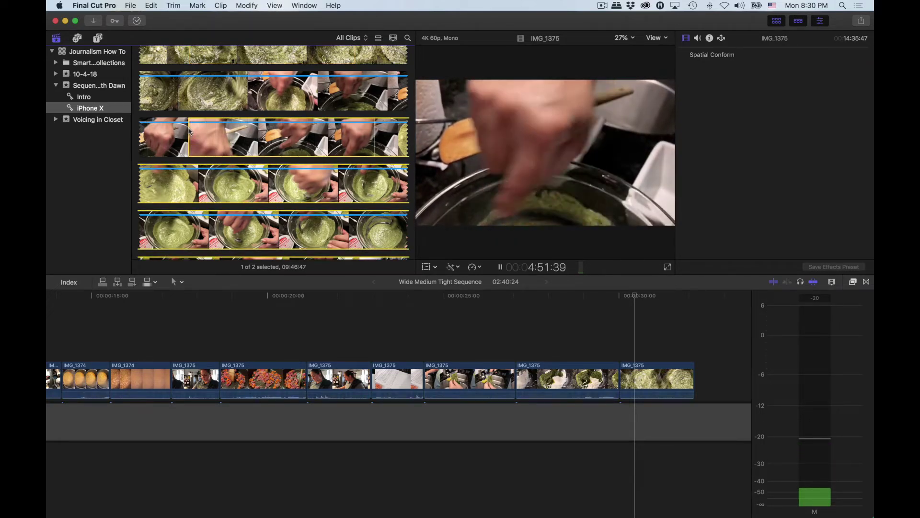
key(o)
key(space)
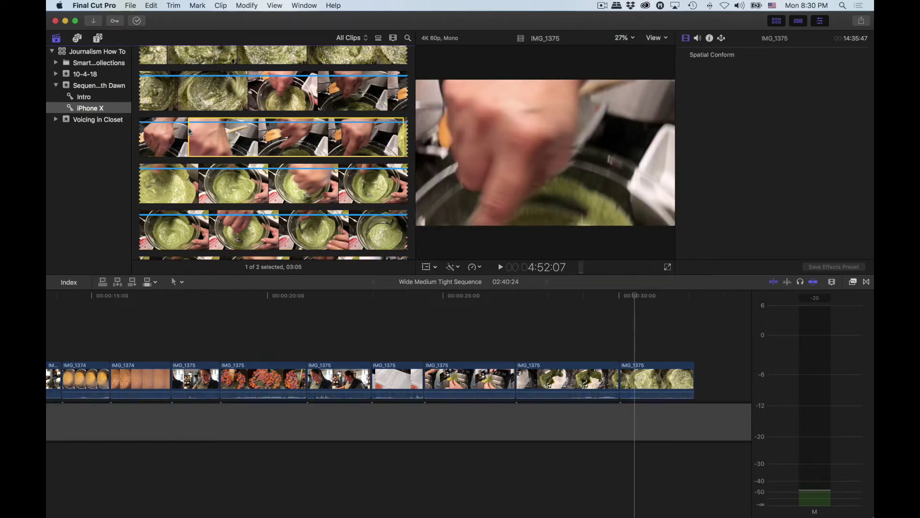
Step: Shift the tight whisking clip later and add the marked hand-whisking range directly after the cream-mixing shot at 30:01
drag(668, 378, 715, 377)
scroll(700, 374, right, 5)
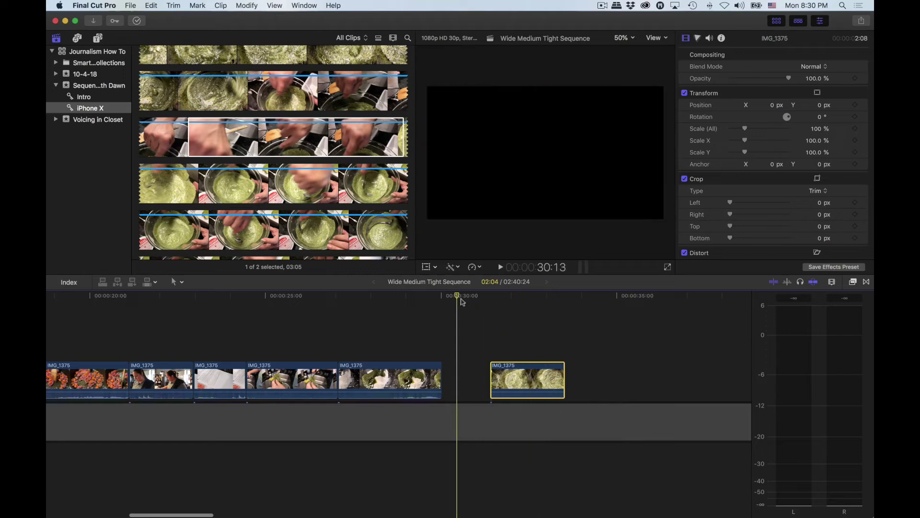
key(q)
drag(509, 335, 493, 335)
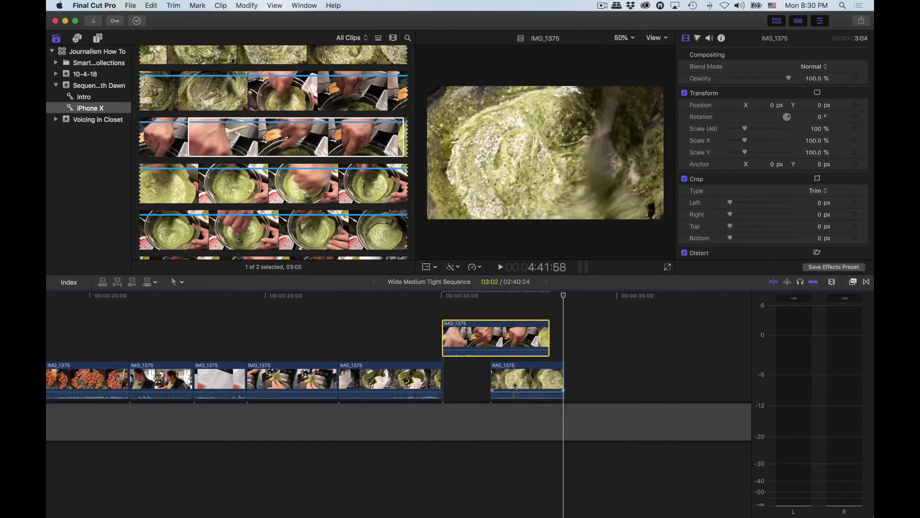
Step: Overlap the tight whisking clip with the end of the hand-whisking clip, then trim the hand-whisking clip's end to a duration of 2:34
drag(515, 384, 518, 331)
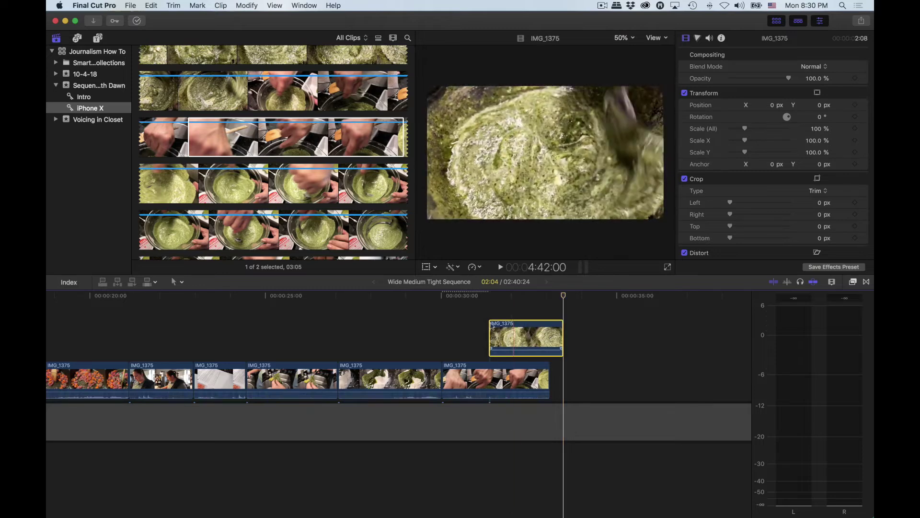
click(357, 301)
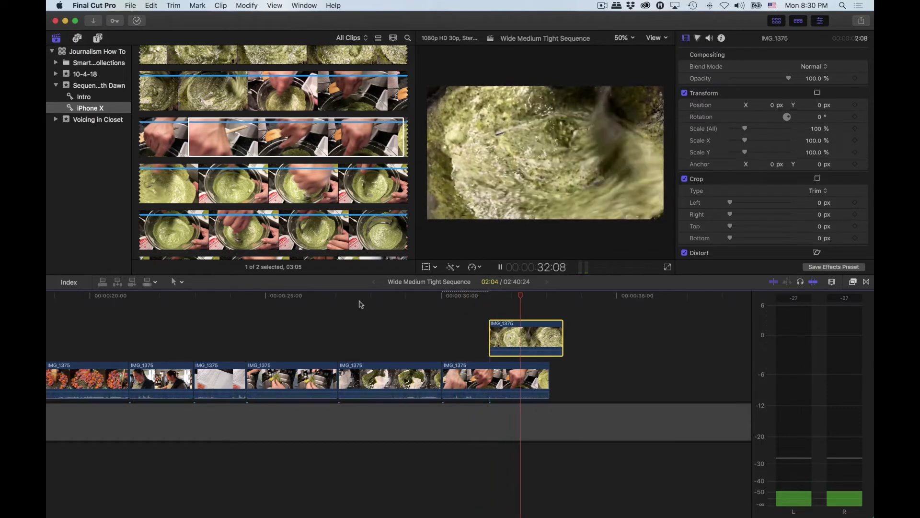
drag(513, 337, 556, 337)
click(349, 317)
key(space)
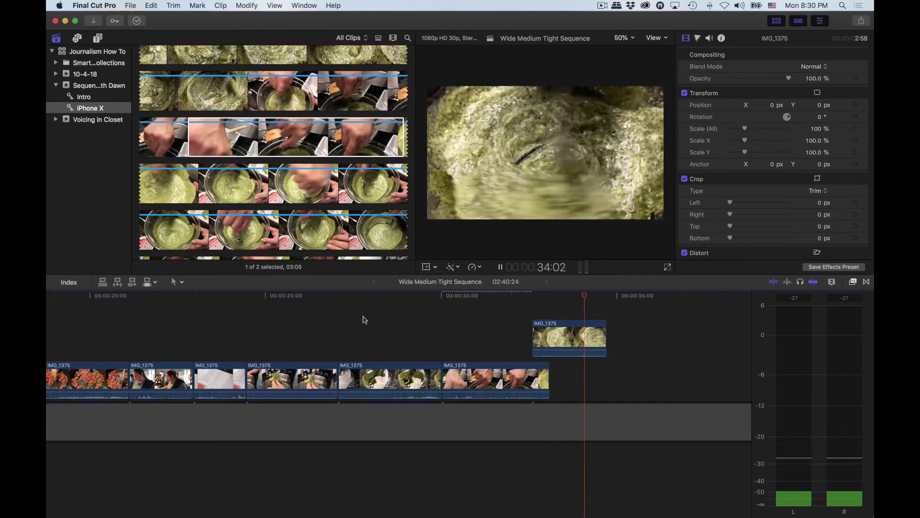
drag(550, 378, 533, 375)
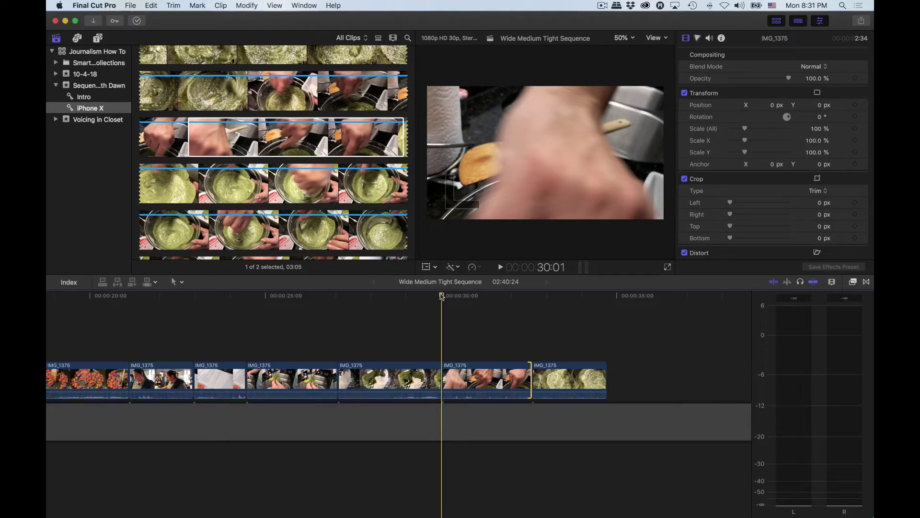
Step: Play back the hand-whisking clip and the sequence leading through it to check the cut into the tight whisking clip
key(space)
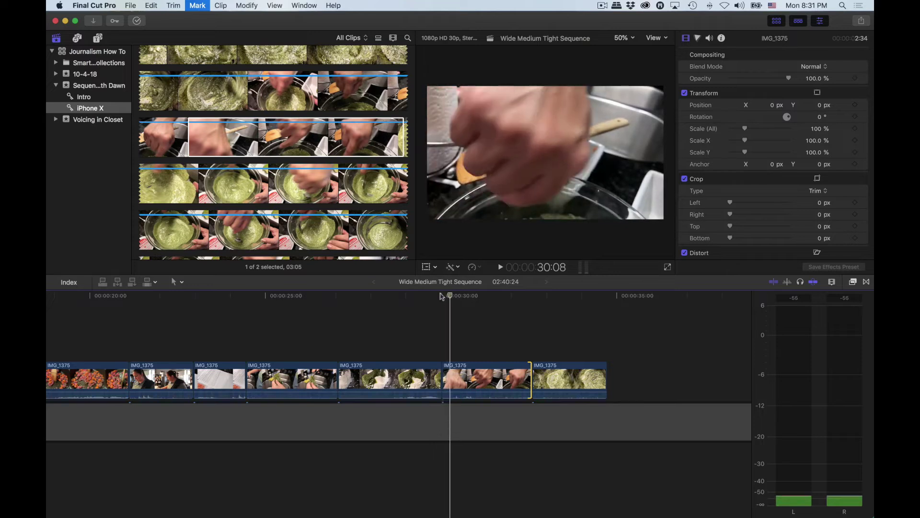
key(space)
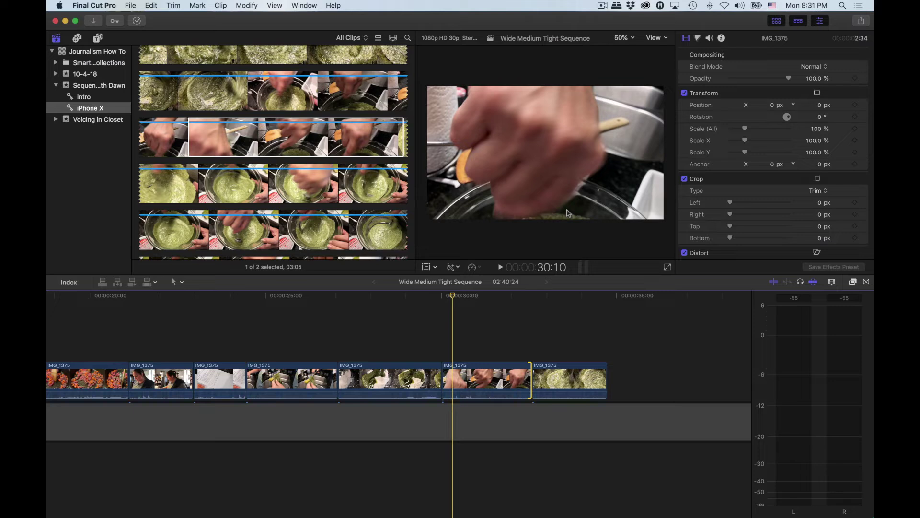
key(space)
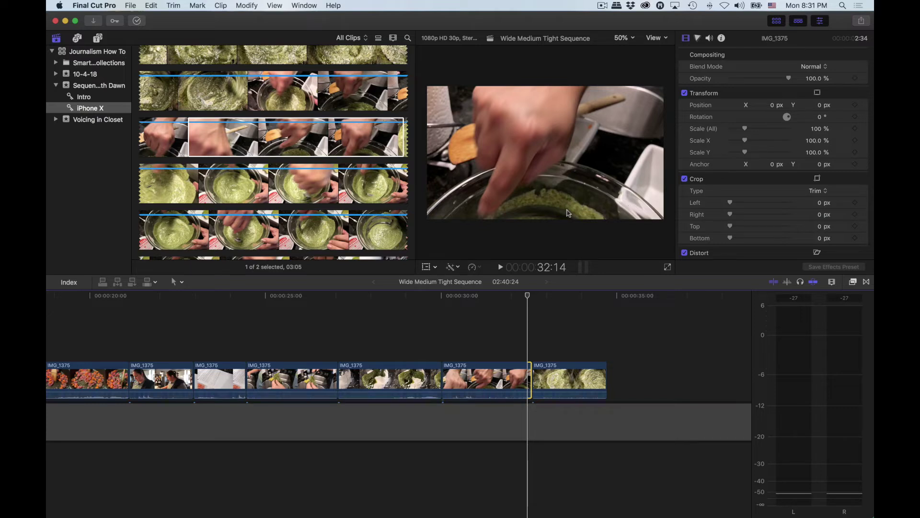
click(209, 298)
key(space)
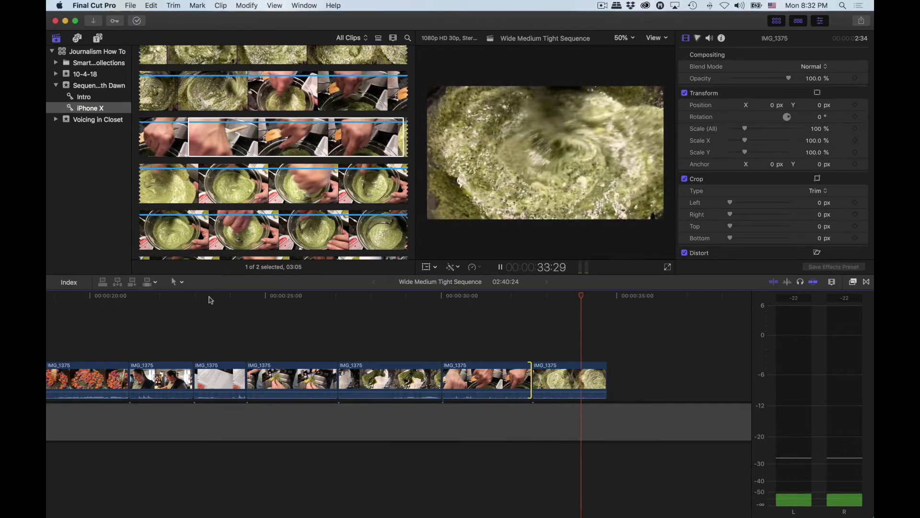
key(space)
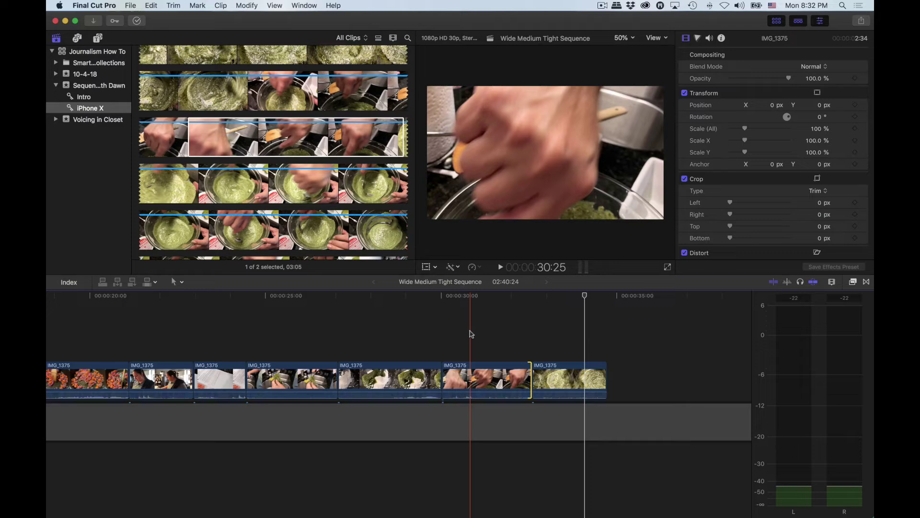
Step: Mark a 04:23 range of the cook's face shot in IMG_1375, ending at about 5:10
scroll(471, 334, right, 5)
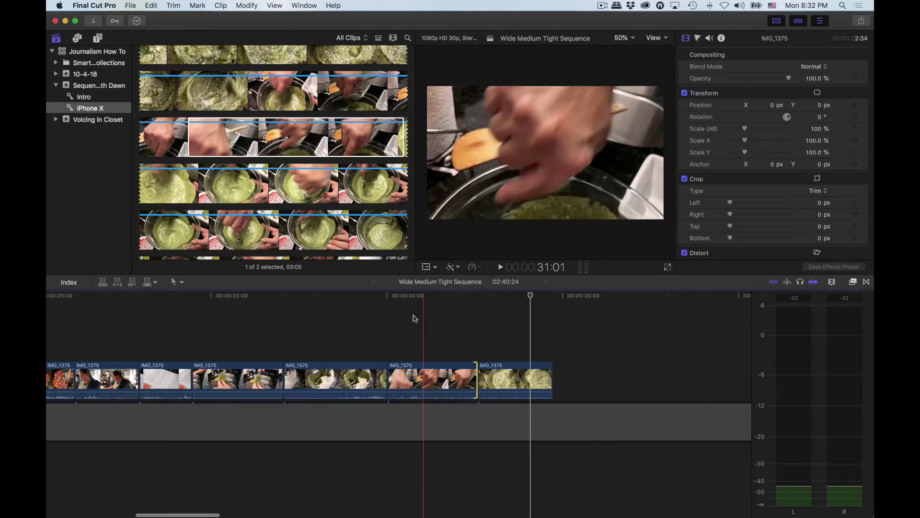
click(411, 298)
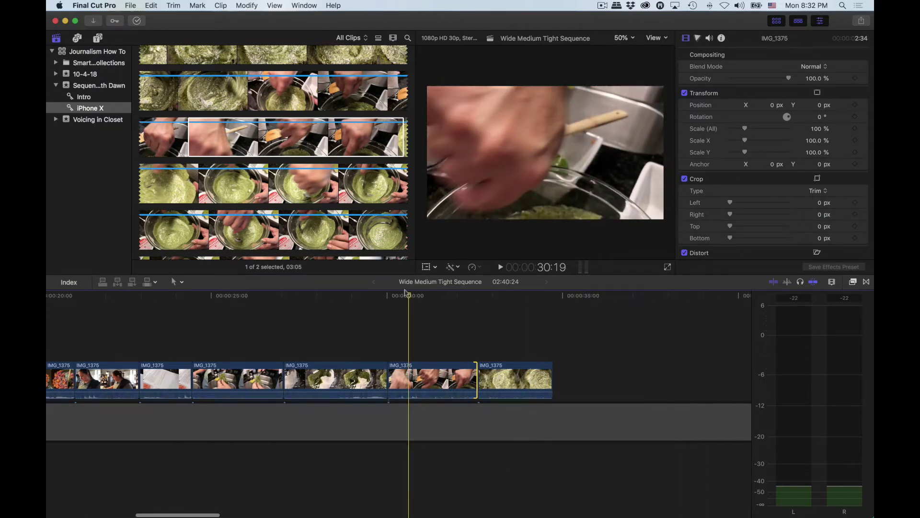
scroll(357, 176, down, 6)
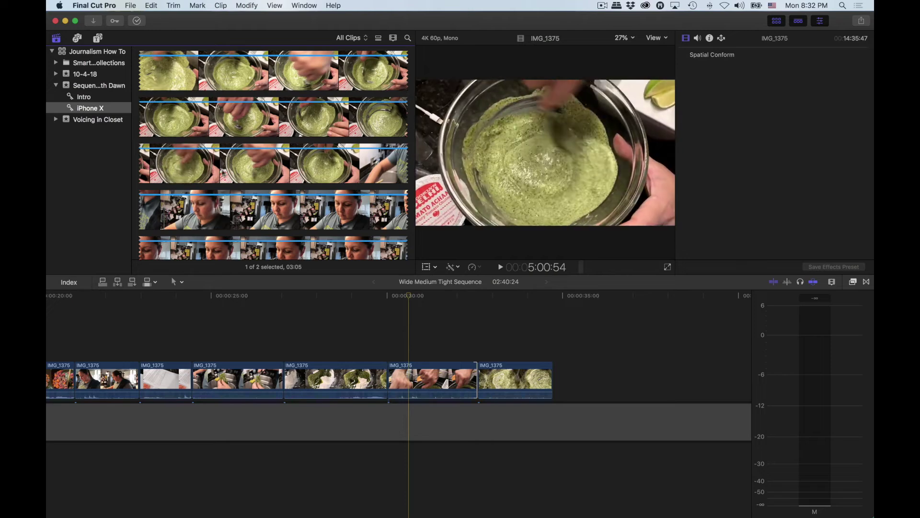
click(203, 212)
key(space)
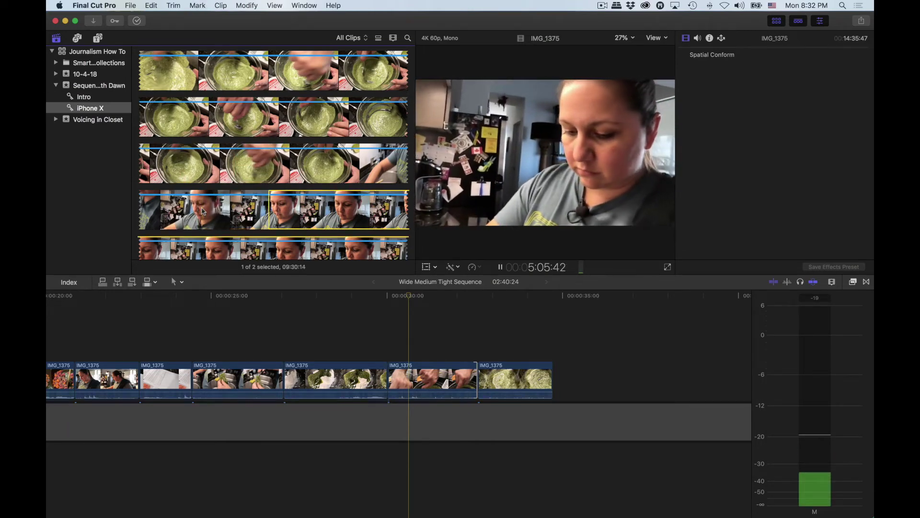
scroll(202, 211, down, 1)
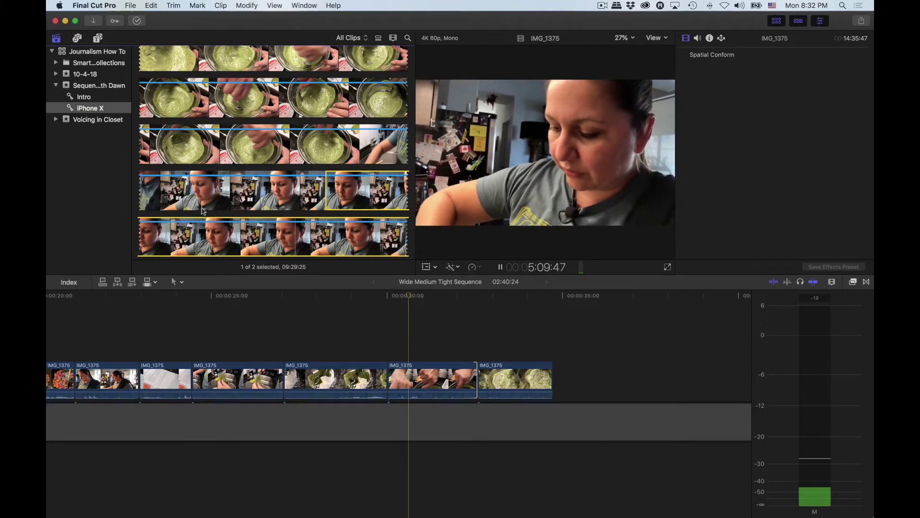
key(o)
key(space)
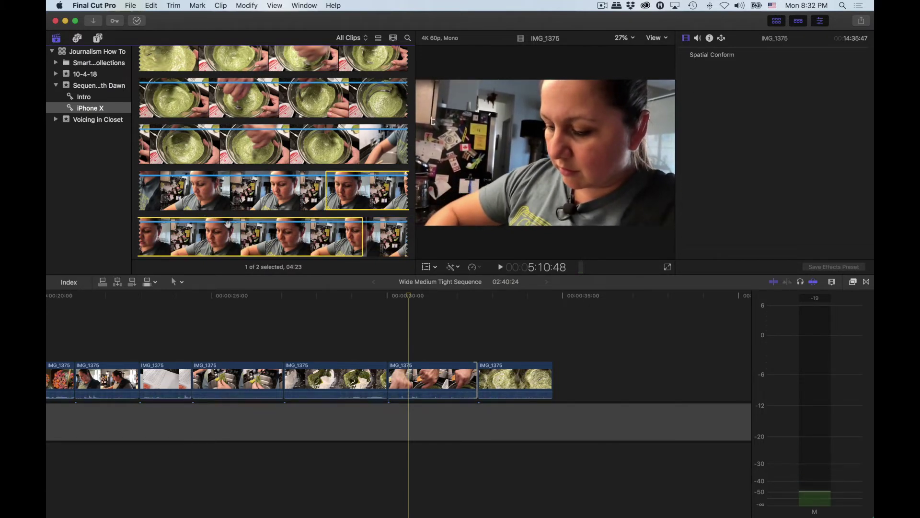
Step: Add the marked face range after the cream-mixing shot at 30:01 and shift the two whisking clips later to make room
key(q)
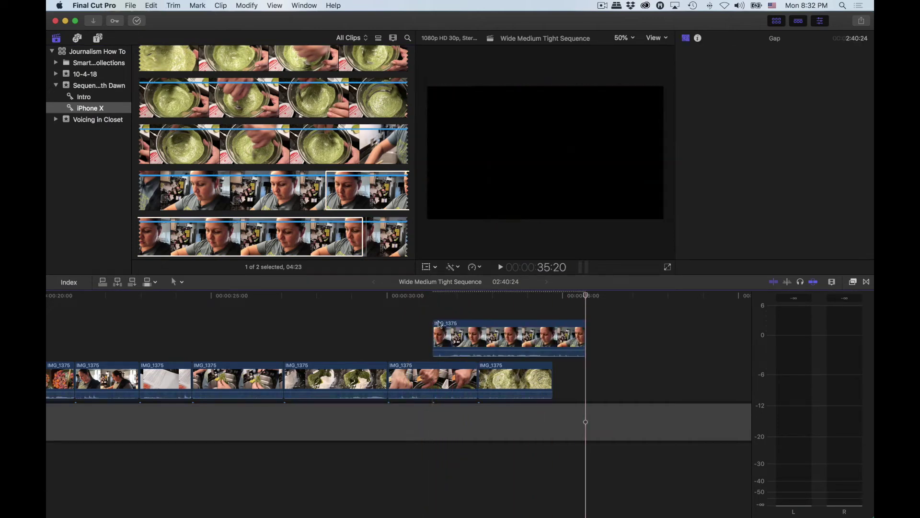
drag(439, 324, 394, 324)
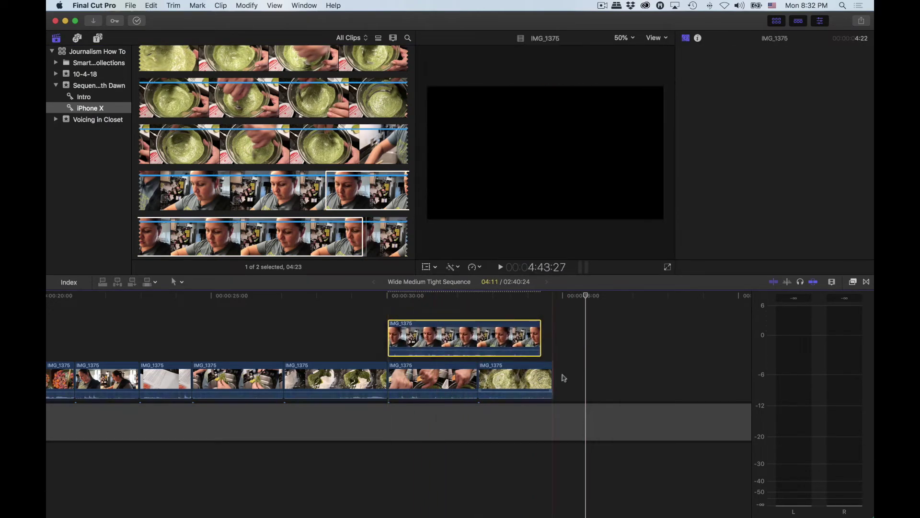
drag(564, 378, 603, 380)
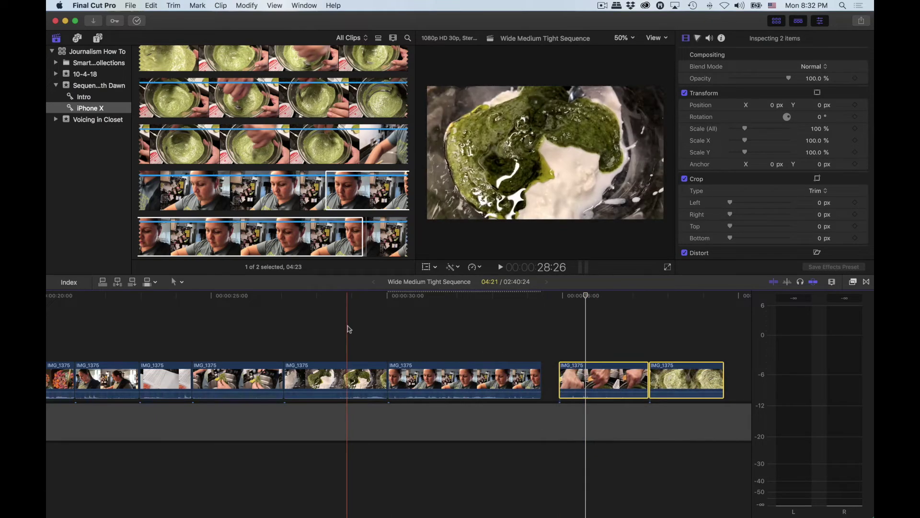
Step: Play back the transition from the cream-mixing shot into the cook's face shot
click(344, 328)
key(space)
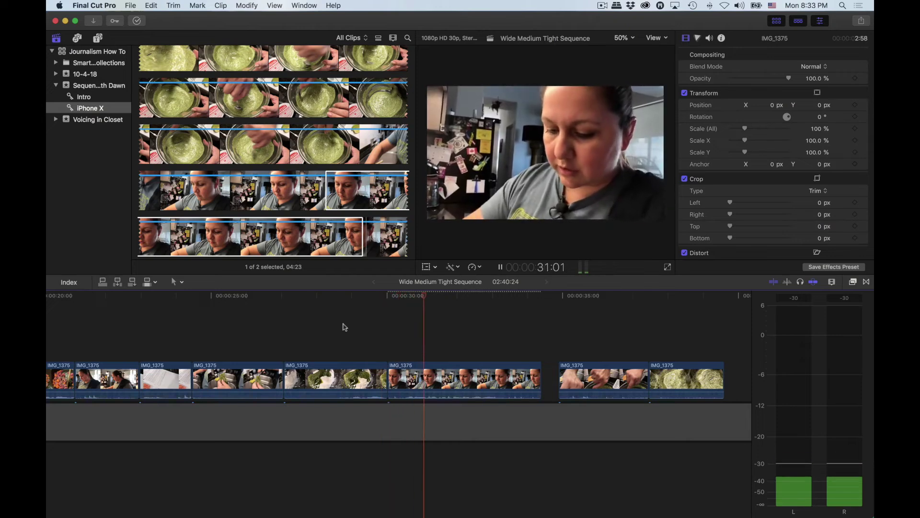
key(space)
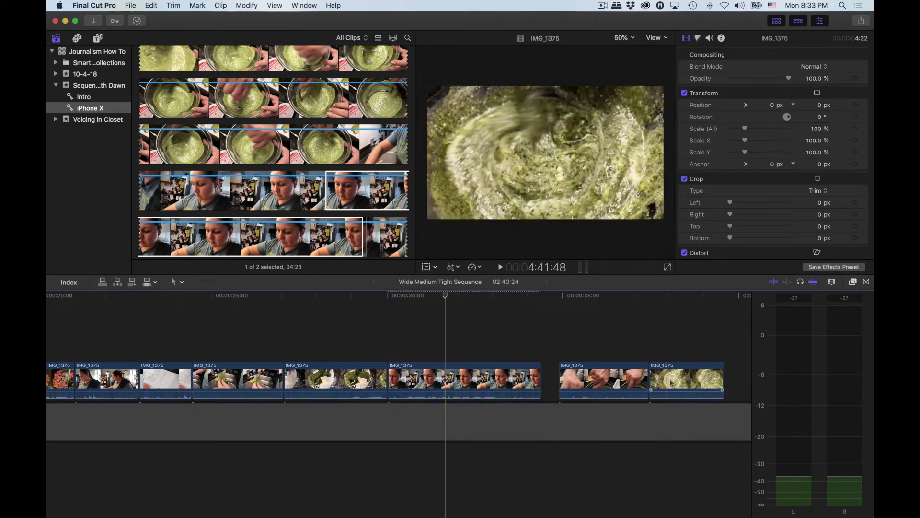
Step: Place the tight whisking clip above the start of the face shot at 30:01 and raise the face shot's audio level
drag(670, 382, 409, 341)
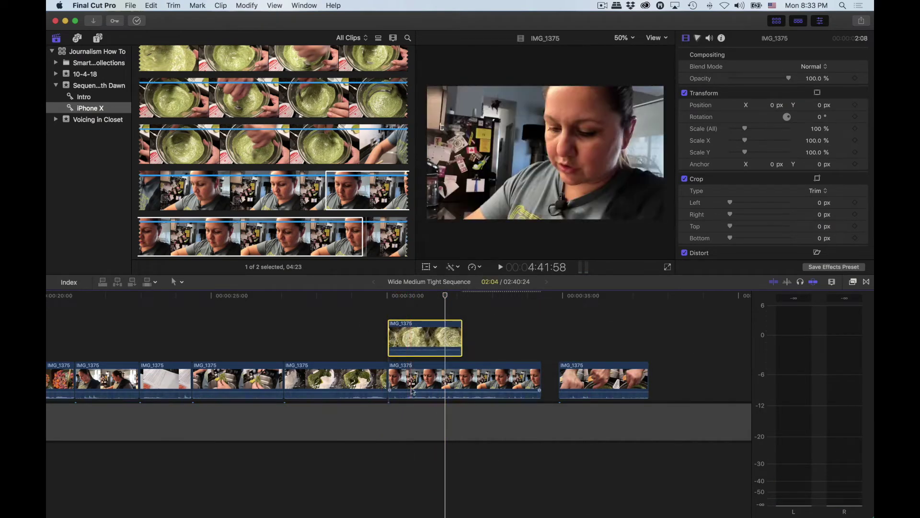
drag(411, 389, 411, 384)
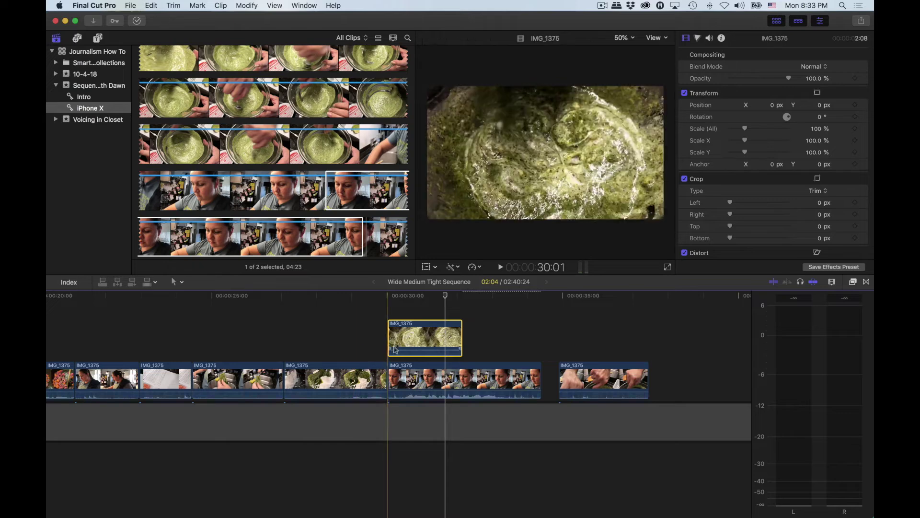
click(293, 332)
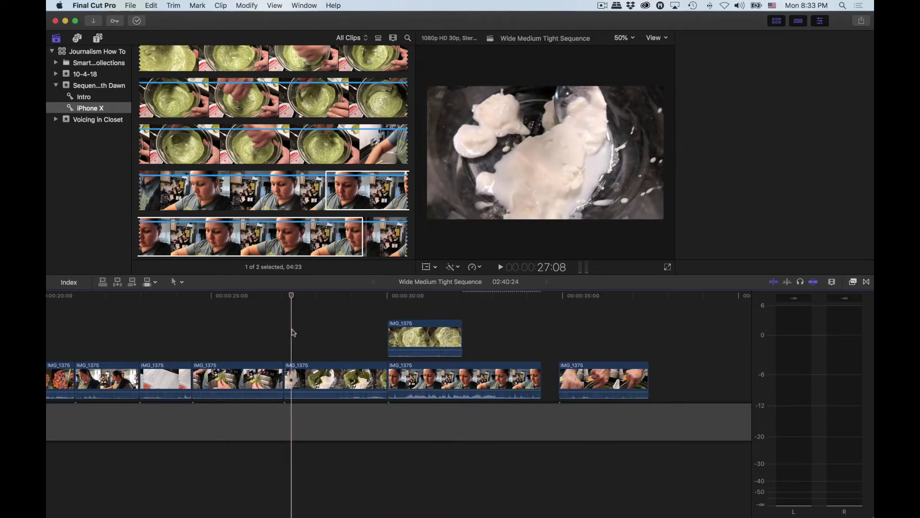
Step: Move the tight whisking clip above the face shot to start at about 31:14, and play back the cut into the face shot
key(space)
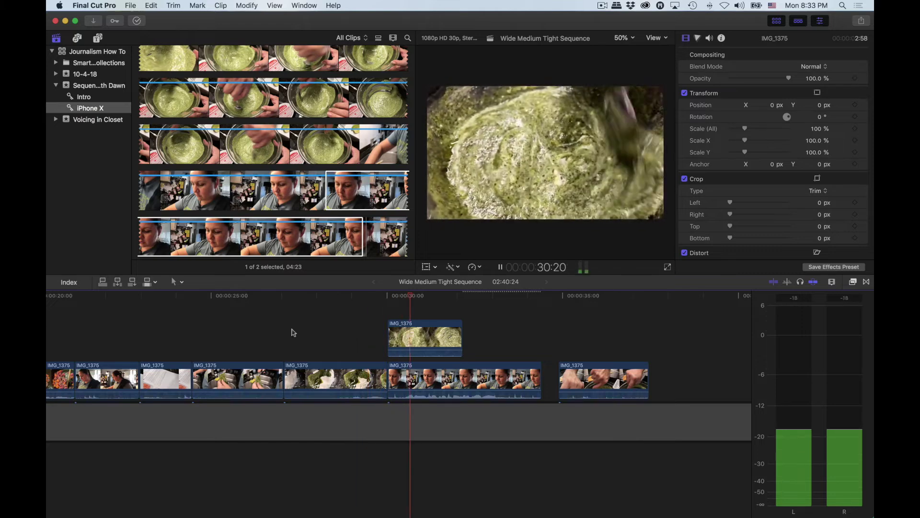
drag(405, 337, 456, 337)
click(335, 319)
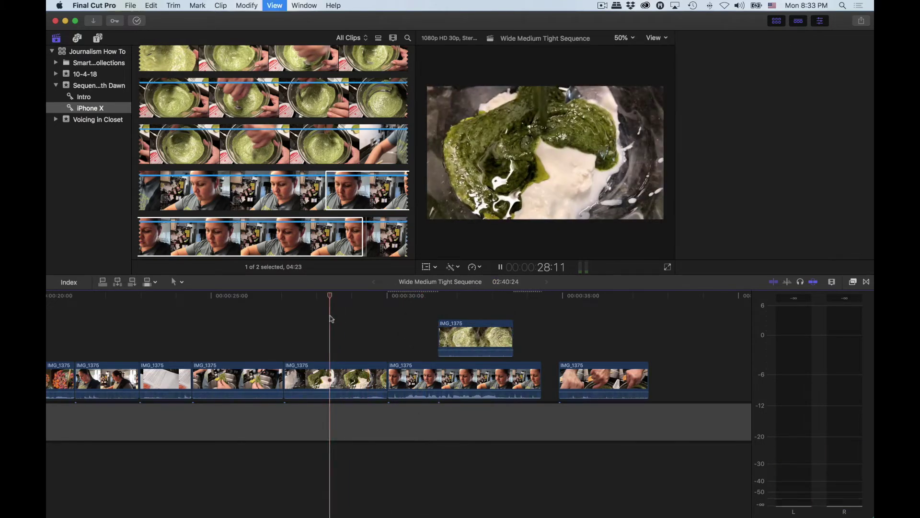
key(space)
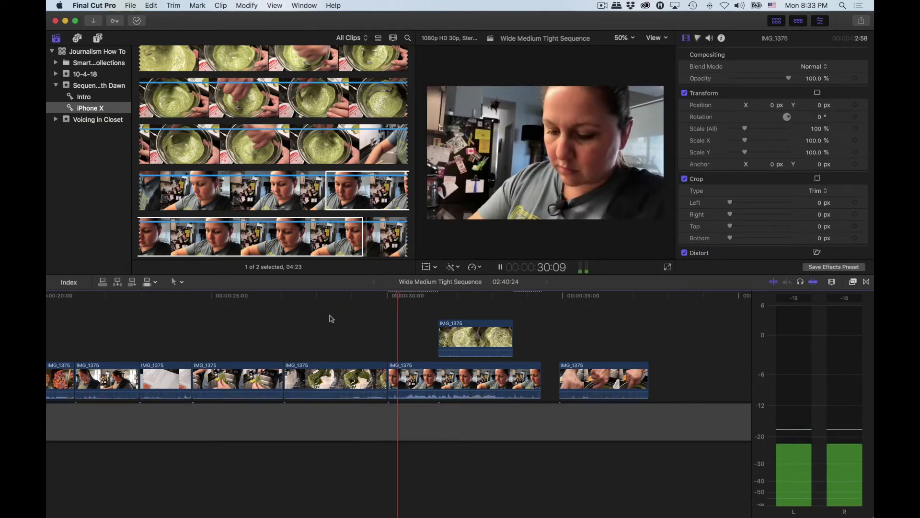
key(space)
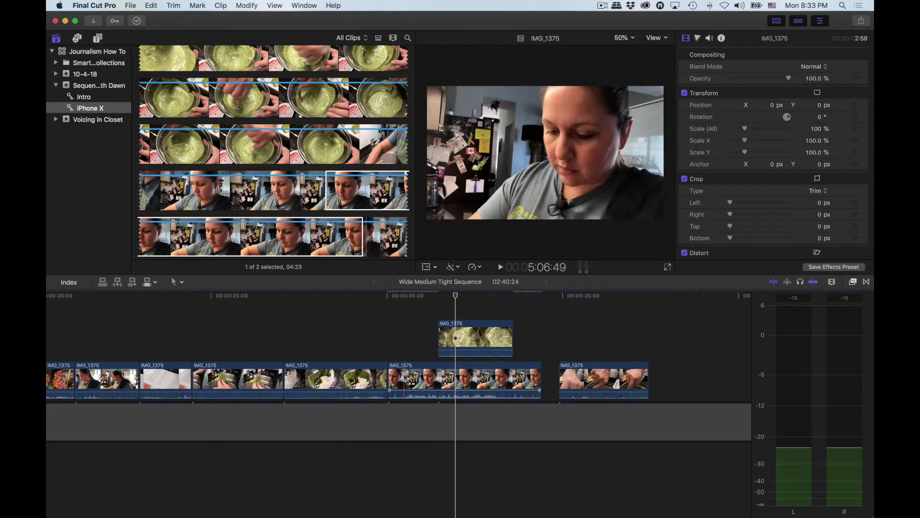
Step: Try a later start for the face shot, undo it, and play back from the cream-mixing shot through the face into the tight whisking clip
drag(389, 373, 404, 373)
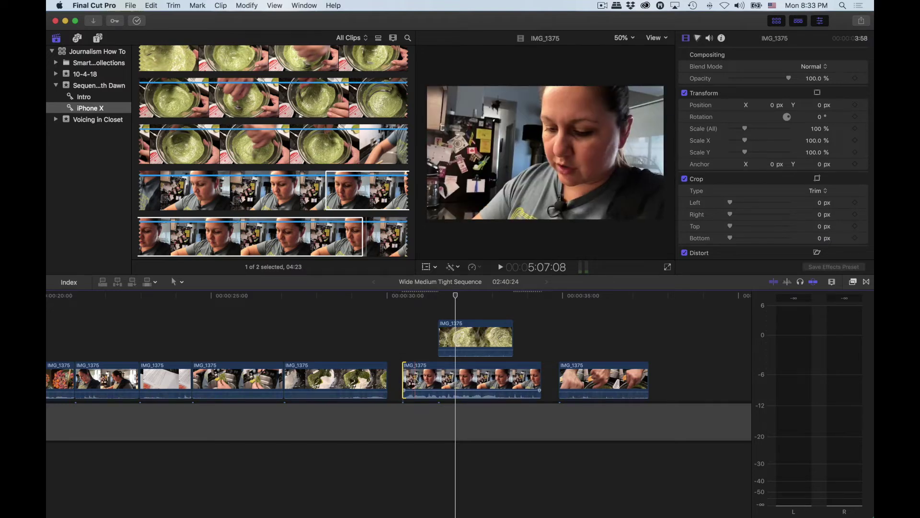
key(super+z)
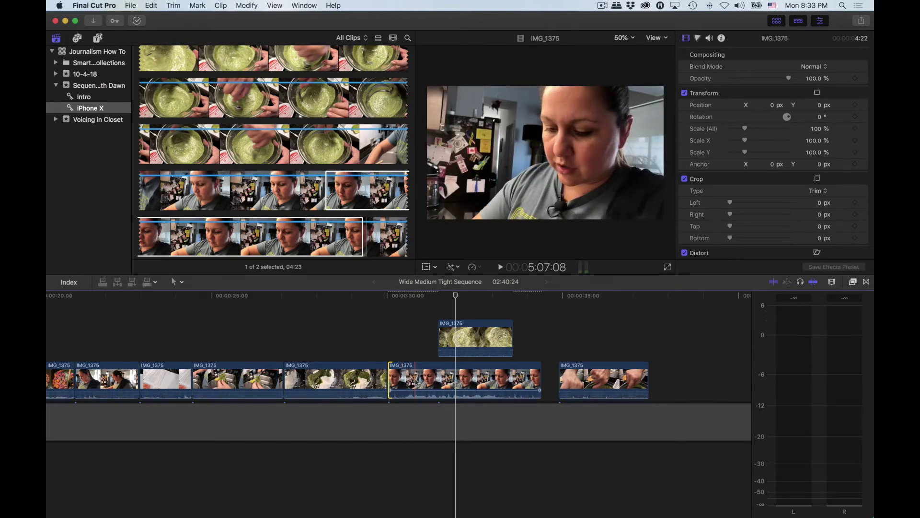
click(343, 333)
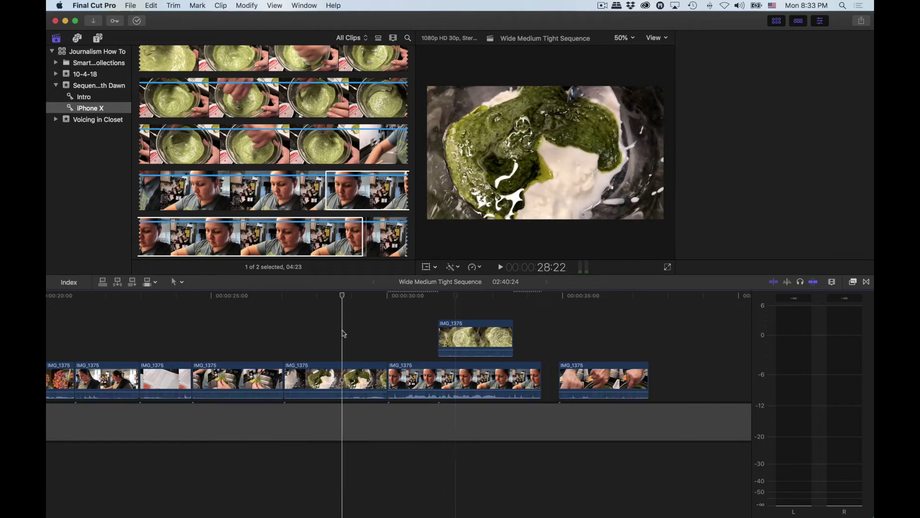
key(space)
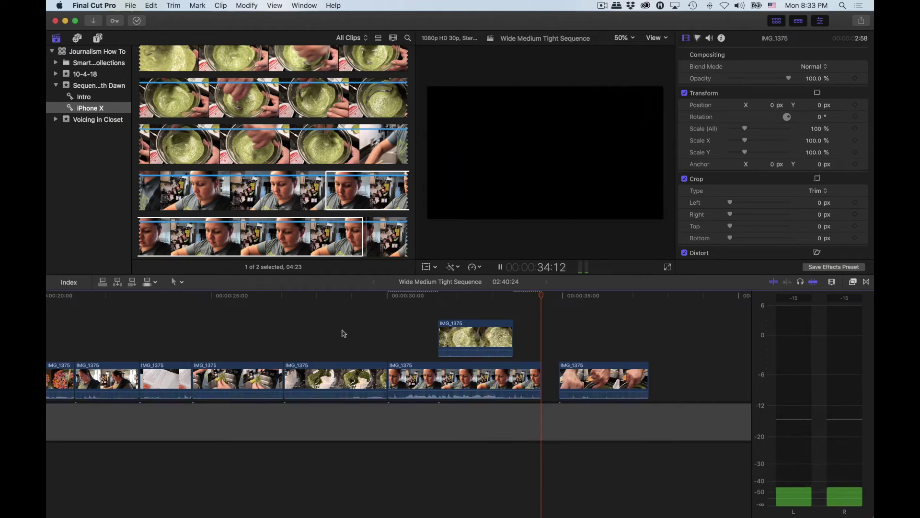
key(space)
click(397, 319)
key(space)
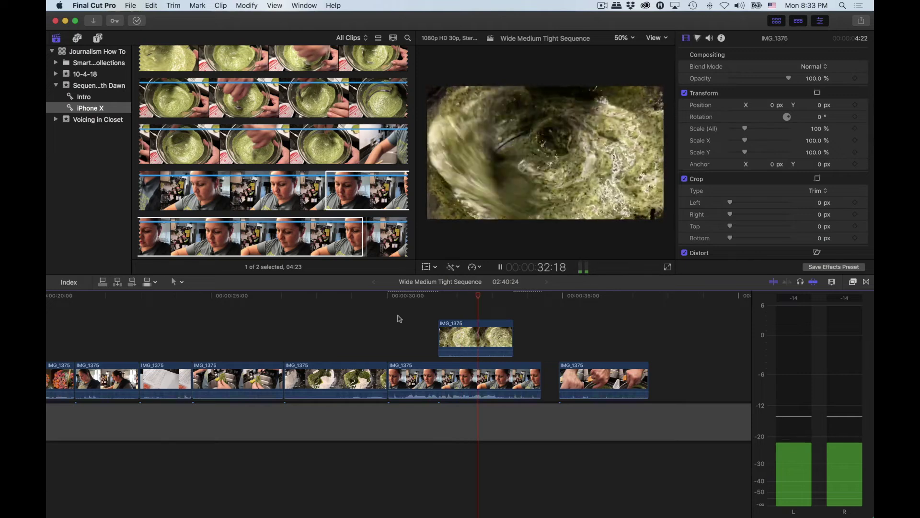
key(space)
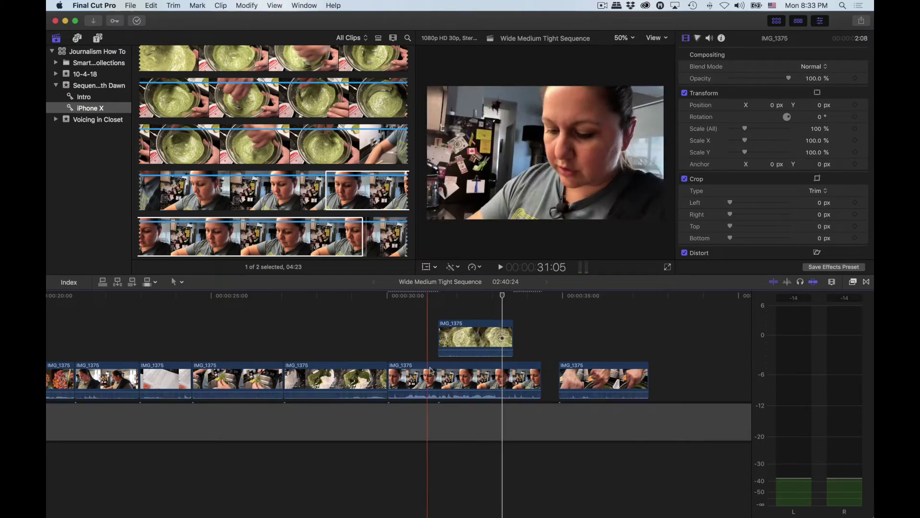
click(472, 338)
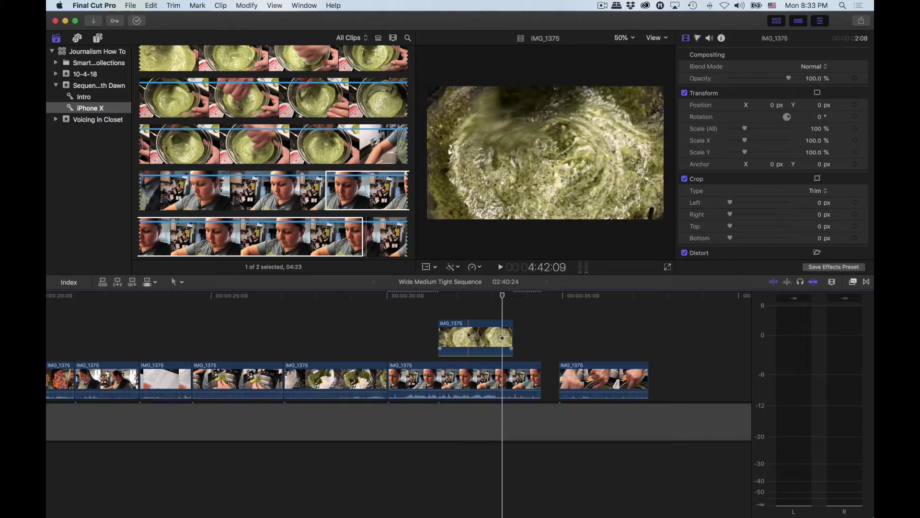
click(444, 297)
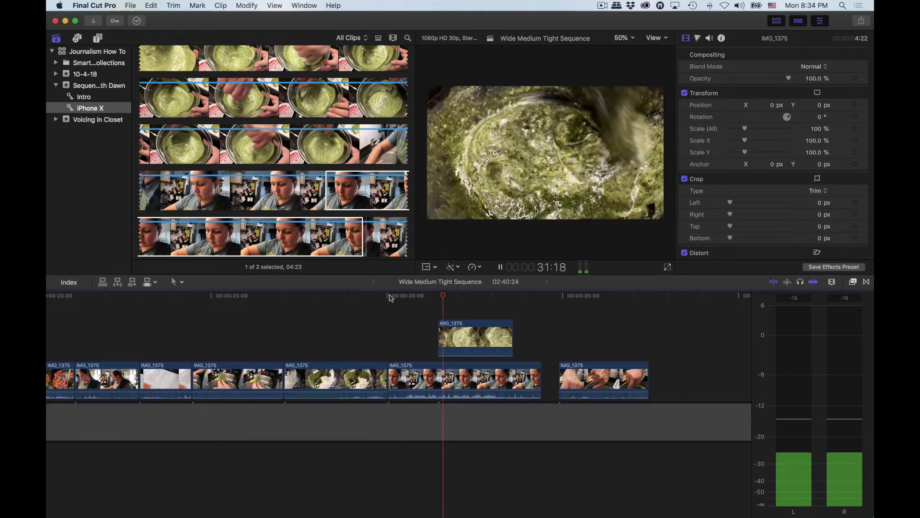
key(space)
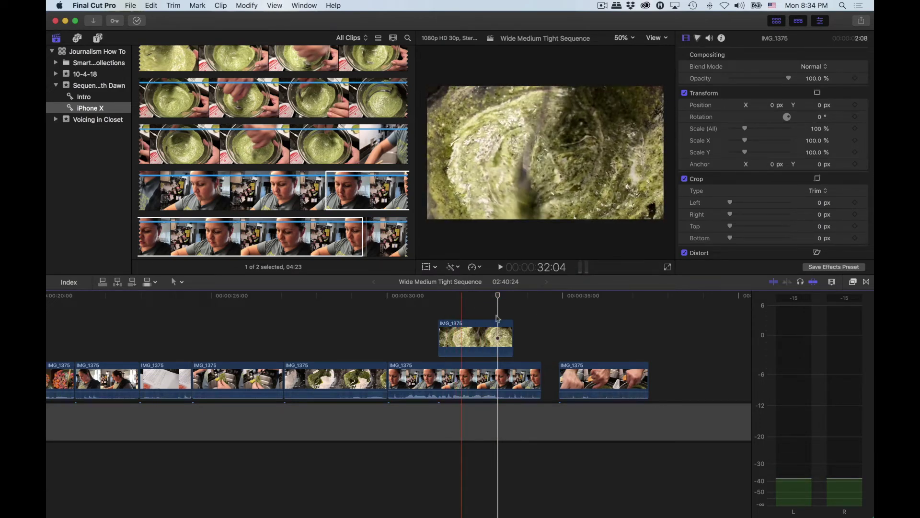
Step: Place the hand-whisking clip directly after the tight whisking clip above the face shot, extend the face shot to a 4:46 duration, and review the cuts
drag(605, 381, 559, 339)
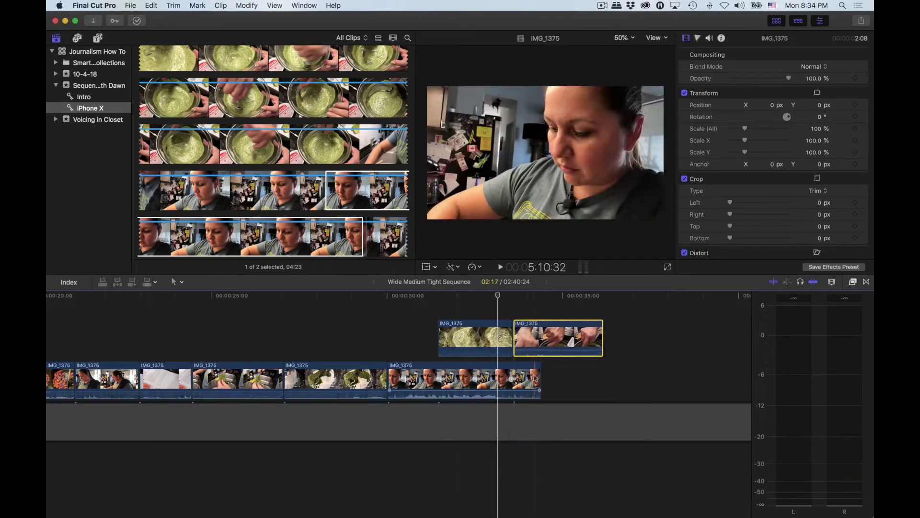
drag(538, 377, 554, 377)
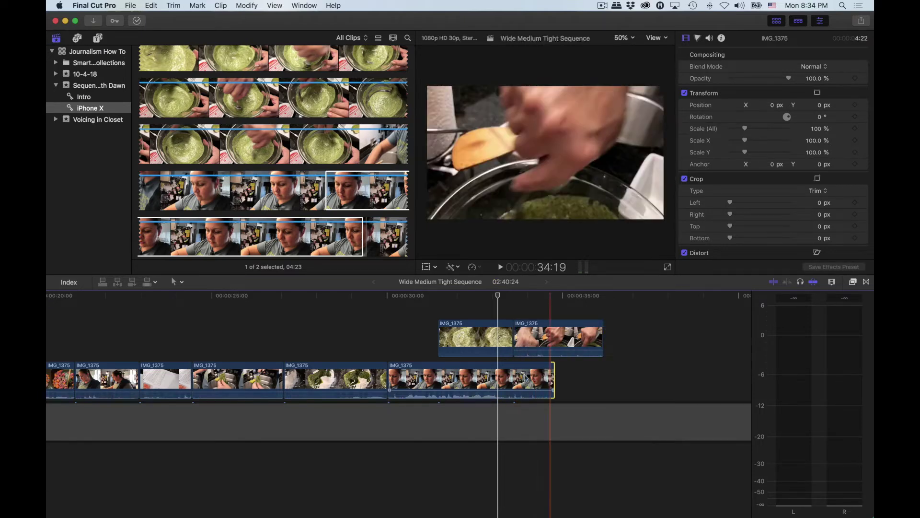
click(377, 298)
key(space)
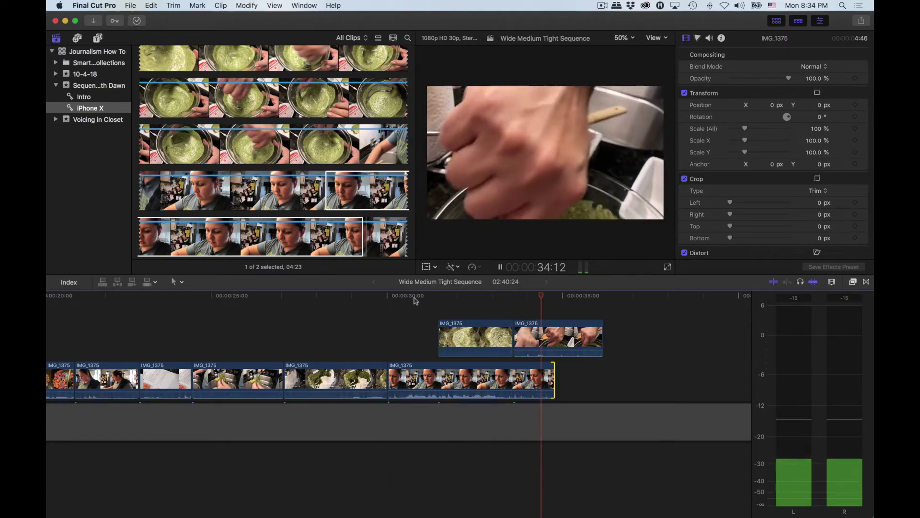
click(438, 300)
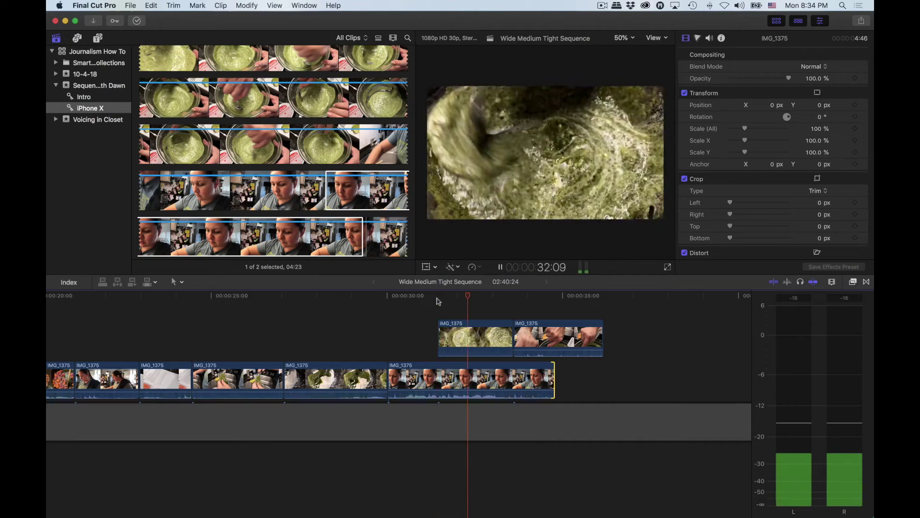
key(space)
Step: Shorten the tight whisking clip to end at about 33:05, move the hand-whisking clip against its new end, and play back the join
drag(512, 331, 498, 331)
click(513, 334)
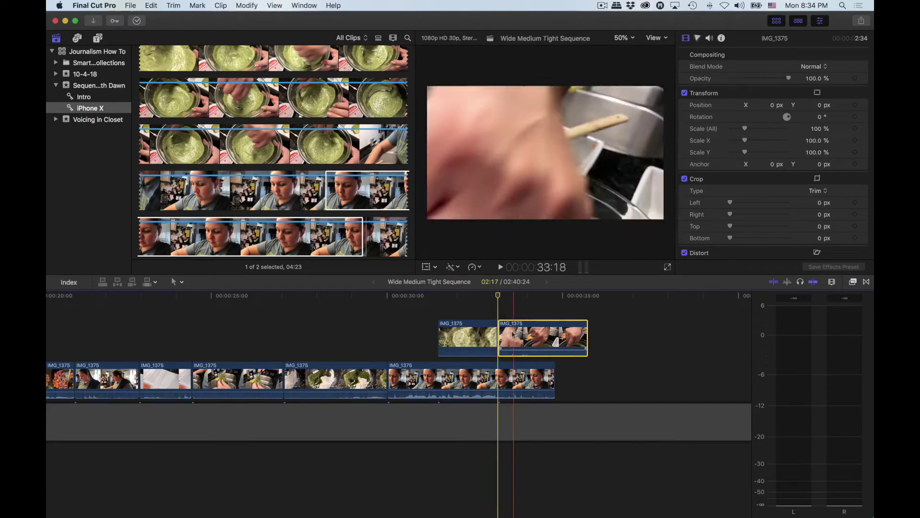
click(436, 309)
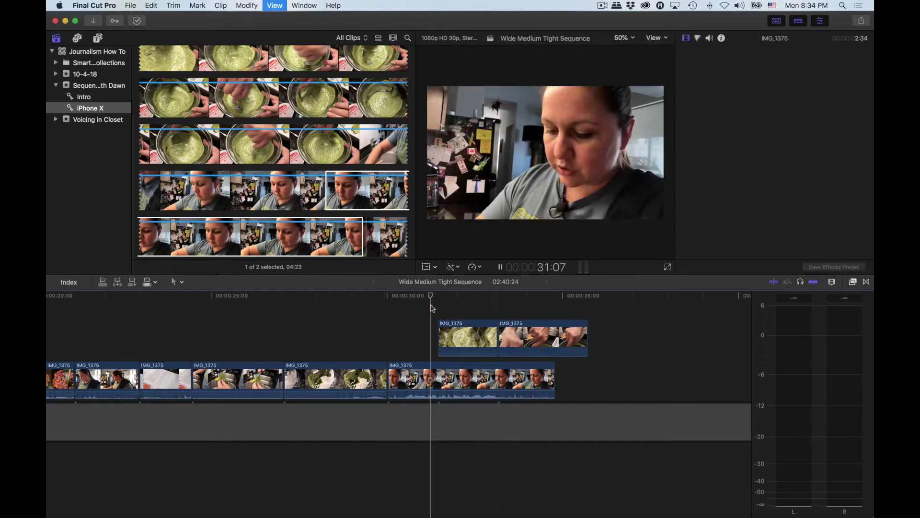
key(space)
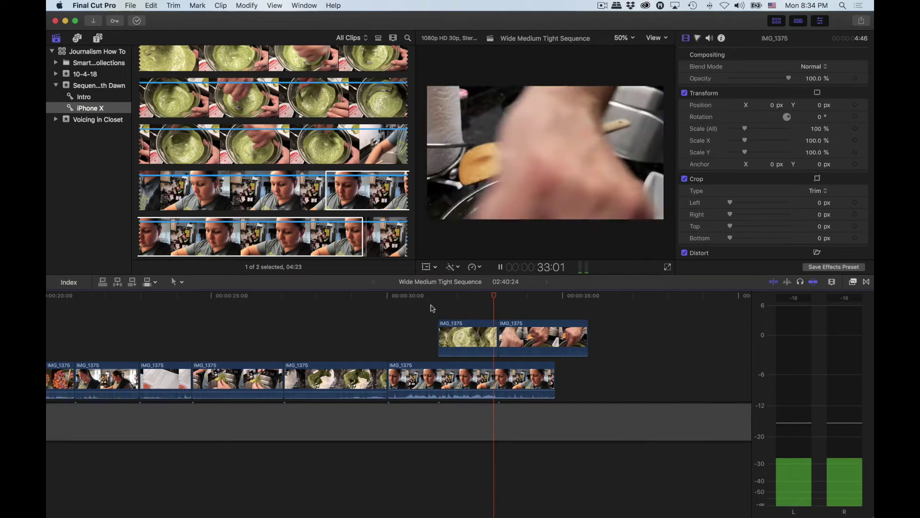
Step: Trim the ends of the hand-whisking clip and the face shot to the same point, at about 34:13
key(space)
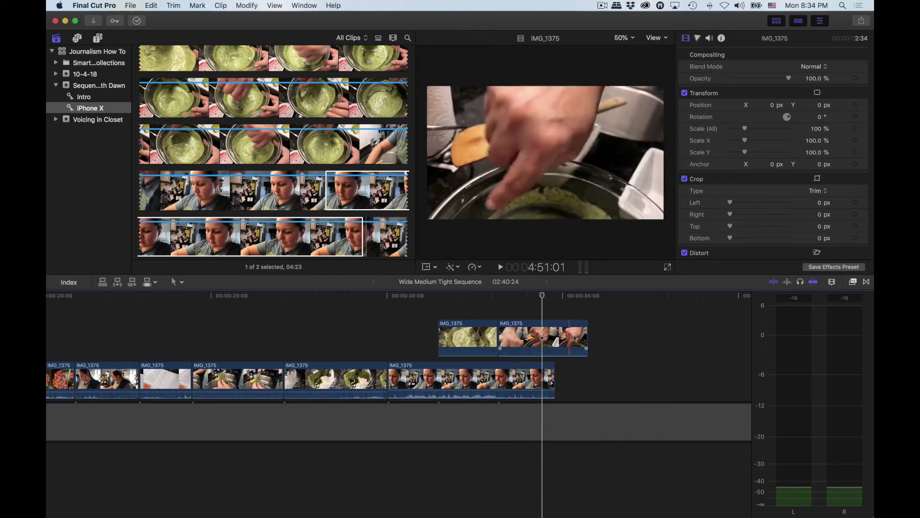
drag(585, 336, 542, 336)
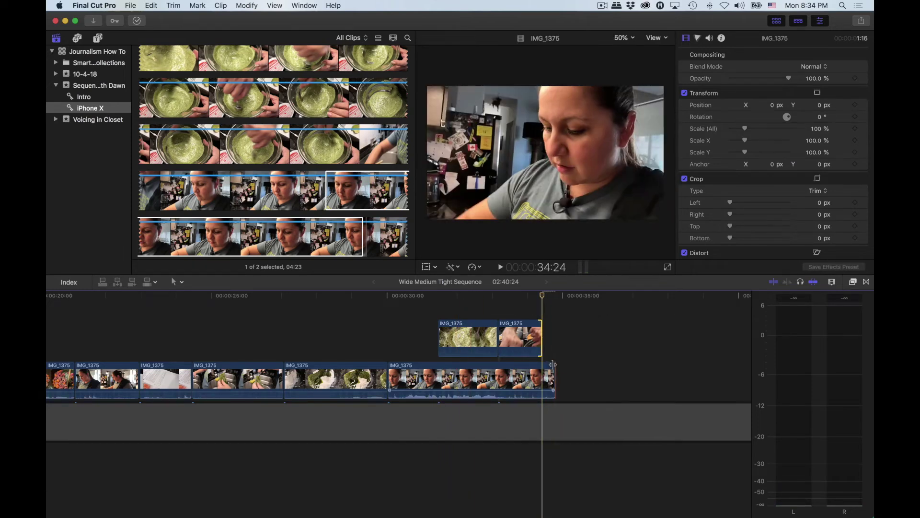
drag(555, 379, 542, 379)
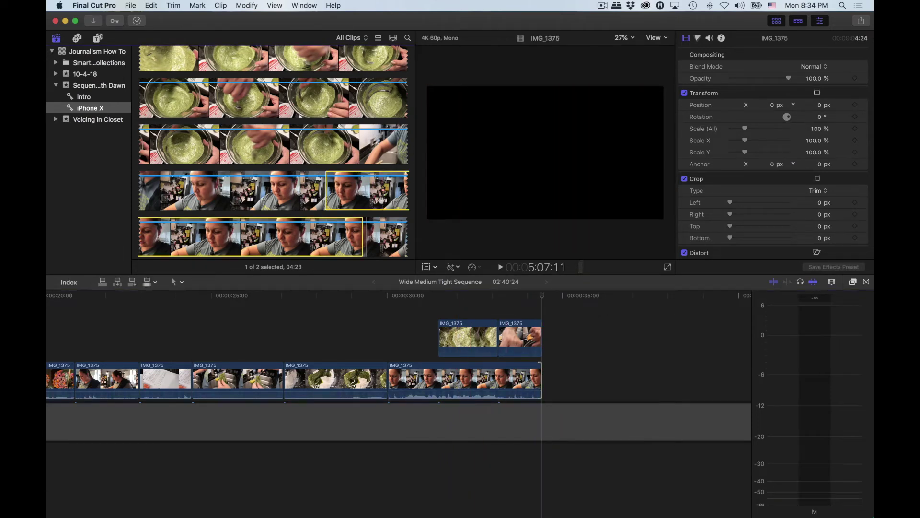
Step: Mark a 02:32 range of the overhead bowl-whisking shot in IMG_1375, from about 5:00:00 to 5:02:34
click(381, 199)
scroll(381, 199, down, 5)
scroll(371, 195, up, 5)
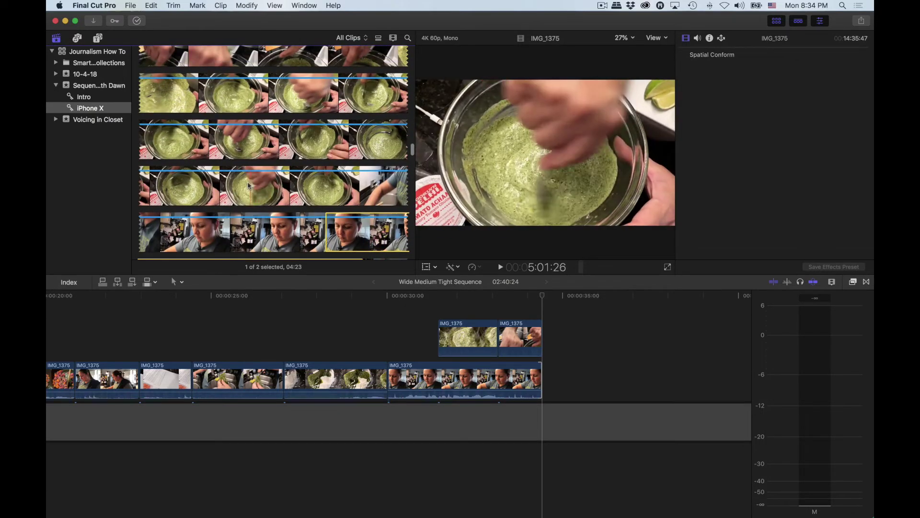
key(i)
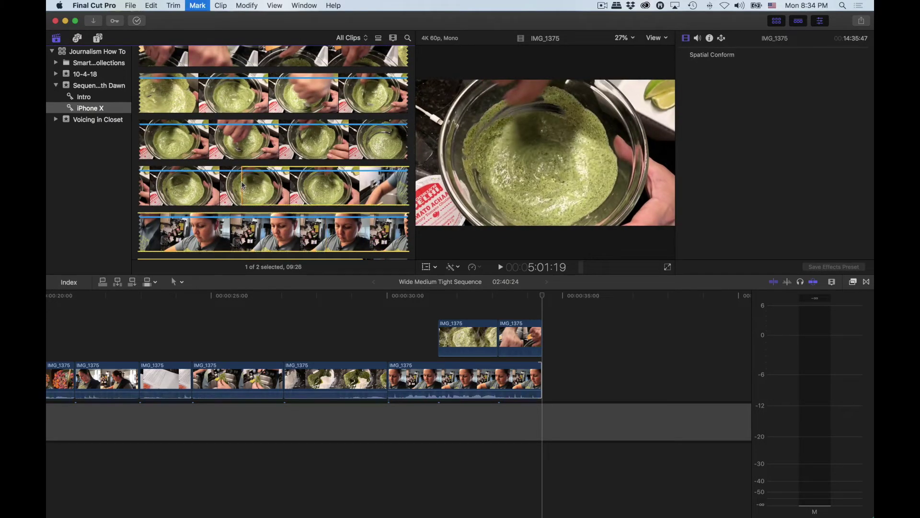
key(space)
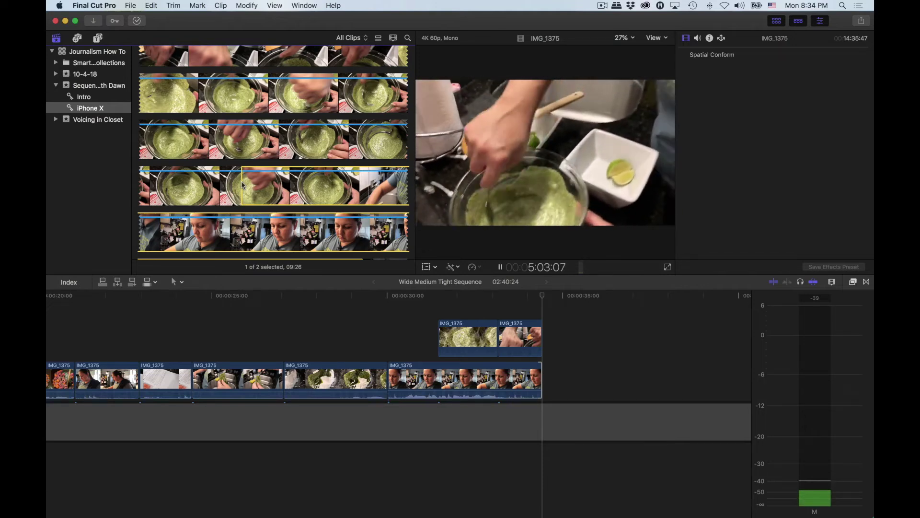
key(space)
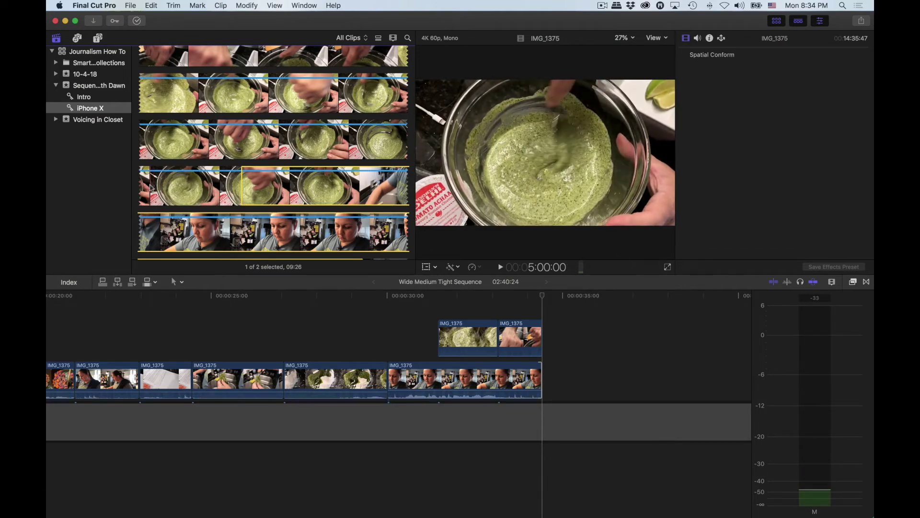
key(space)
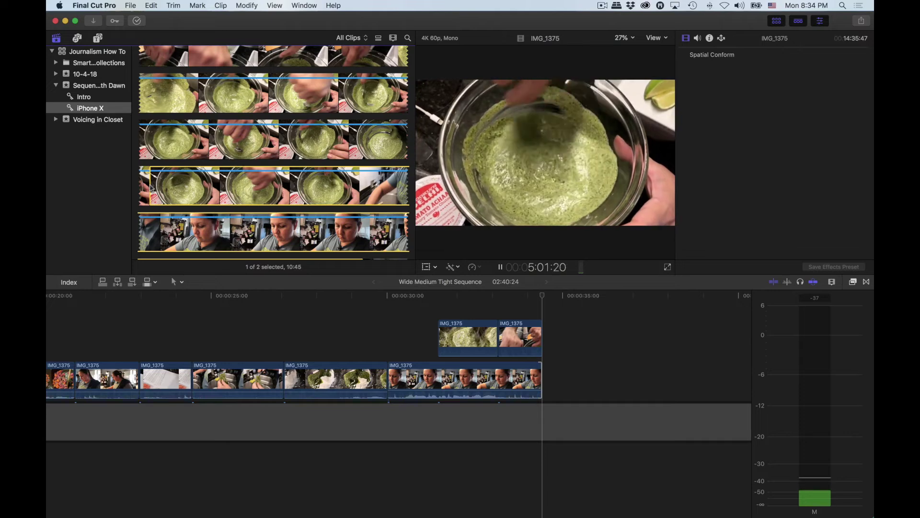
key(o)
key(space)
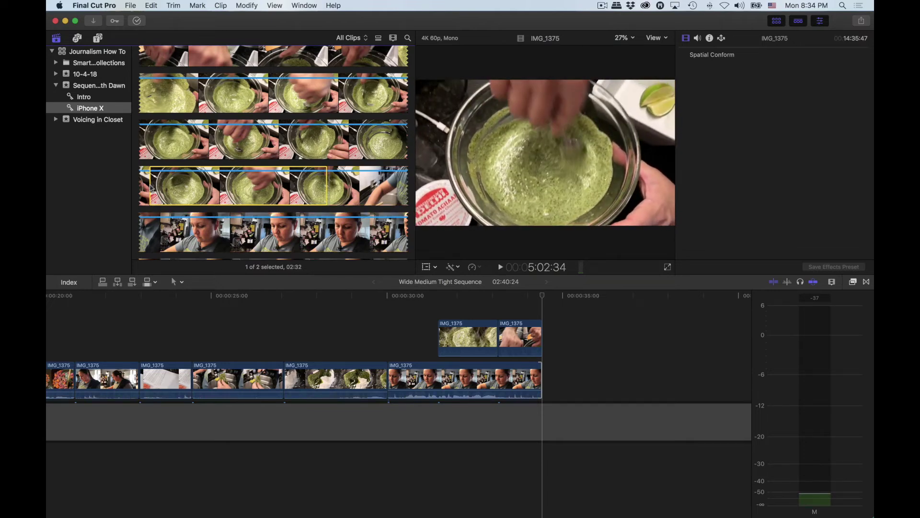
Step: Append the marked bowl-whisking range after the face shot at 34:13 and trim its end to a 2:06 duration
key(e)
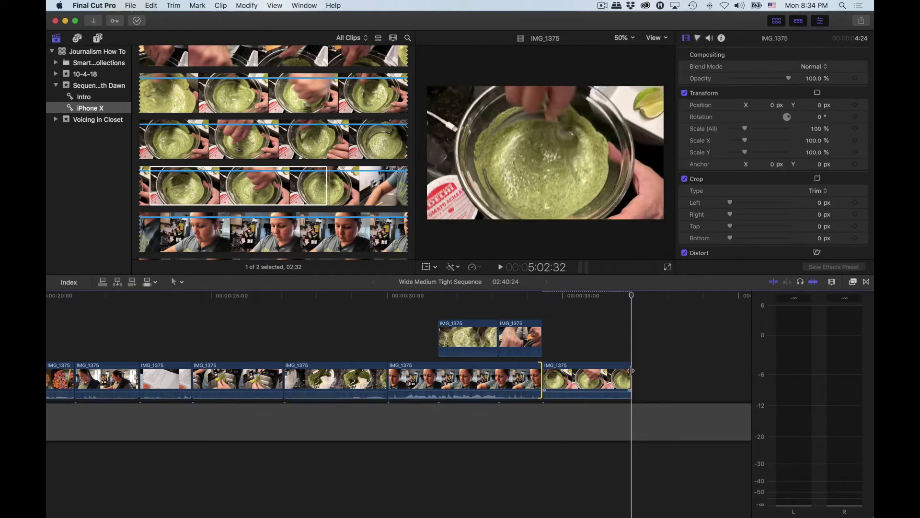
drag(632, 372, 616, 372)
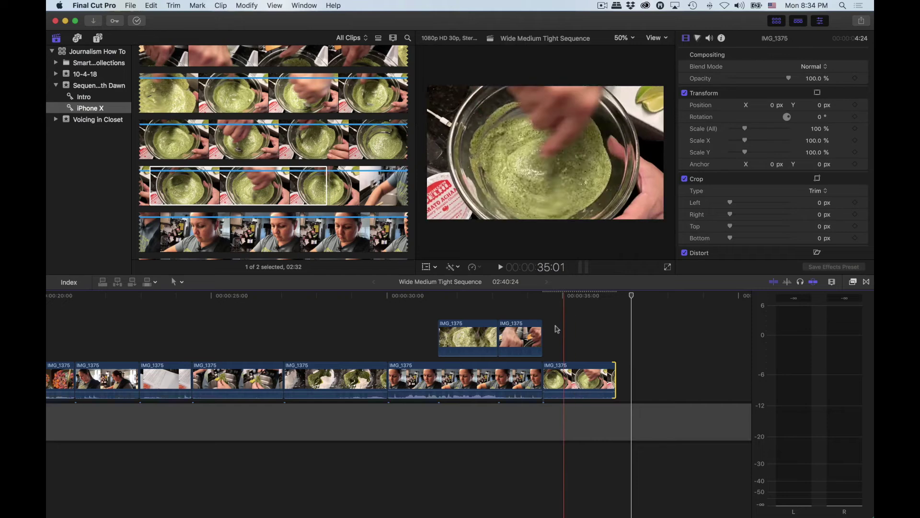
Step: Compare the hand positions across the cut at 34:13, and play back the sequence from 28:20 through the overhead bowl shot
click(513, 296)
drag(514, 296, 540, 297)
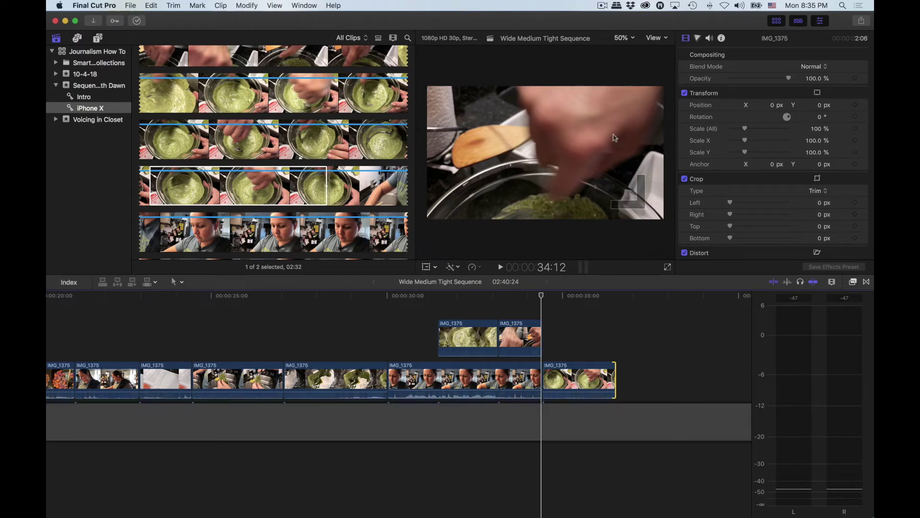
drag(541, 296, 543, 298)
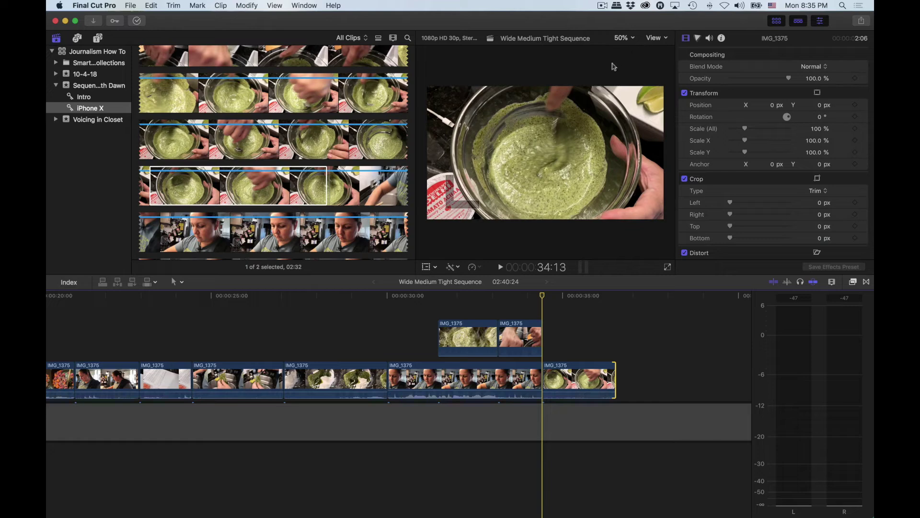
click(341, 299)
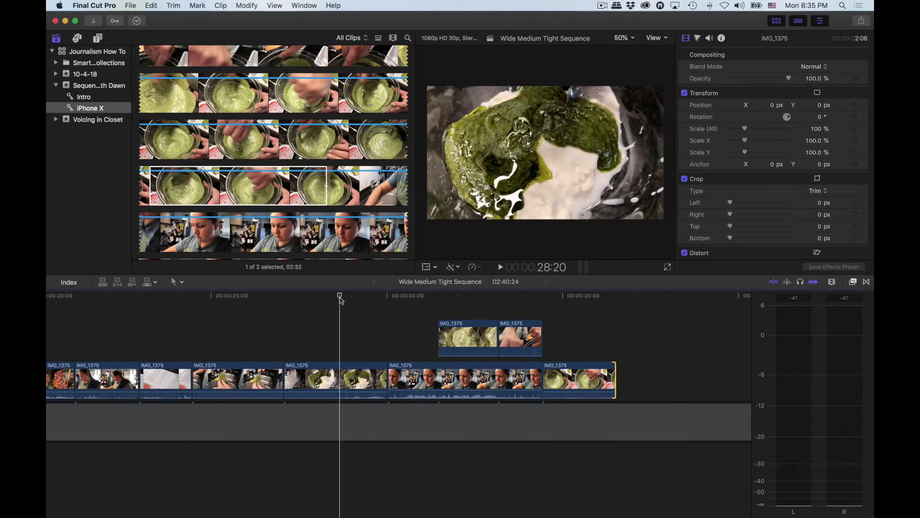
key(space)
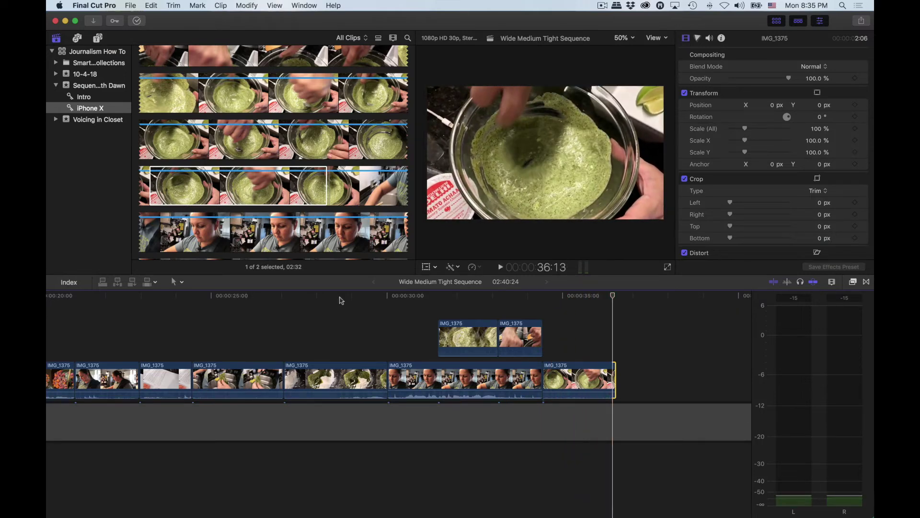
Step: Extend the end of the face shot beneath the overhead bowl-whisking shot to about 36:13 and play back the result
drag(543, 379, 611, 376)
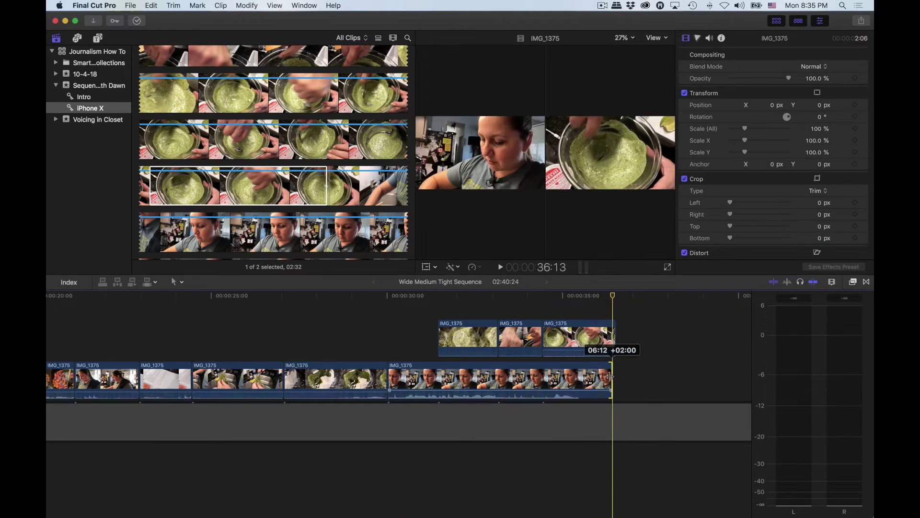
click(507, 299)
key(space)
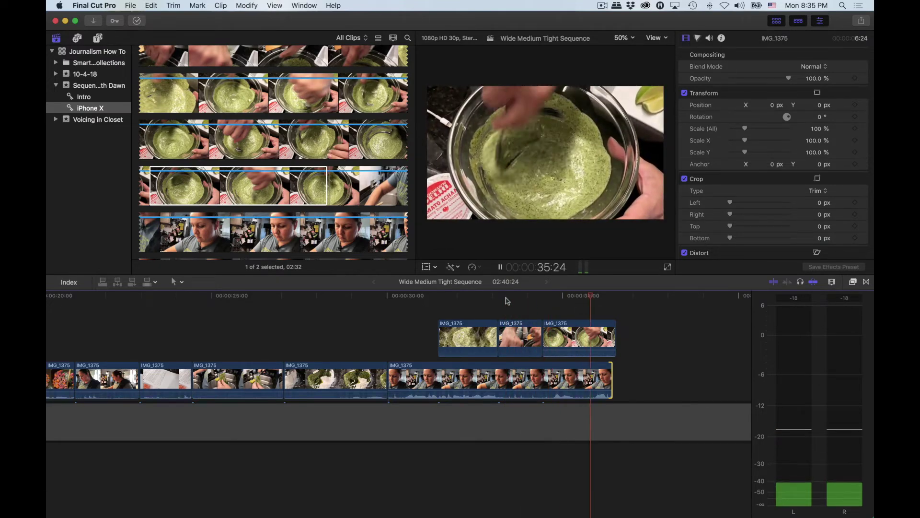
key(space)
Step: Try lengthening the face shot and the overhead bowl shot together, giving the bowl shot a 3:26 duration, and play back the ending
drag(612, 376, 662, 374)
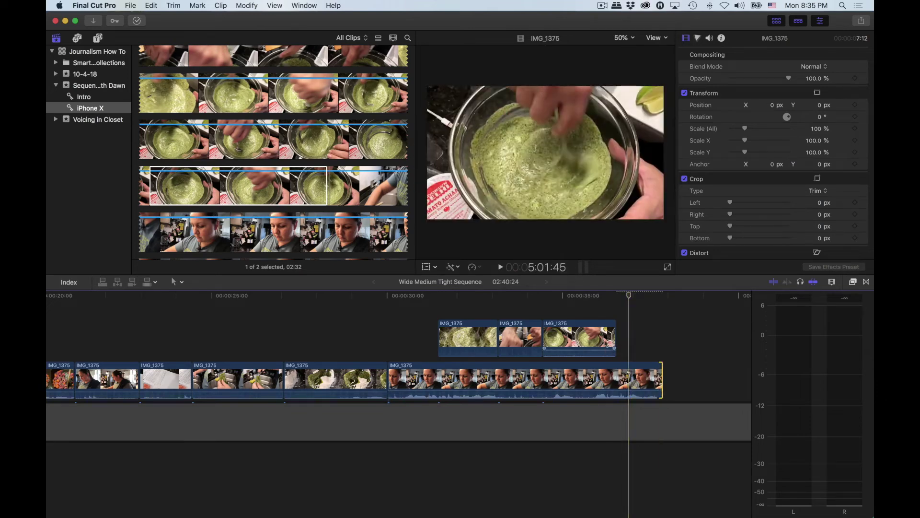
drag(614, 336, 662, 338)
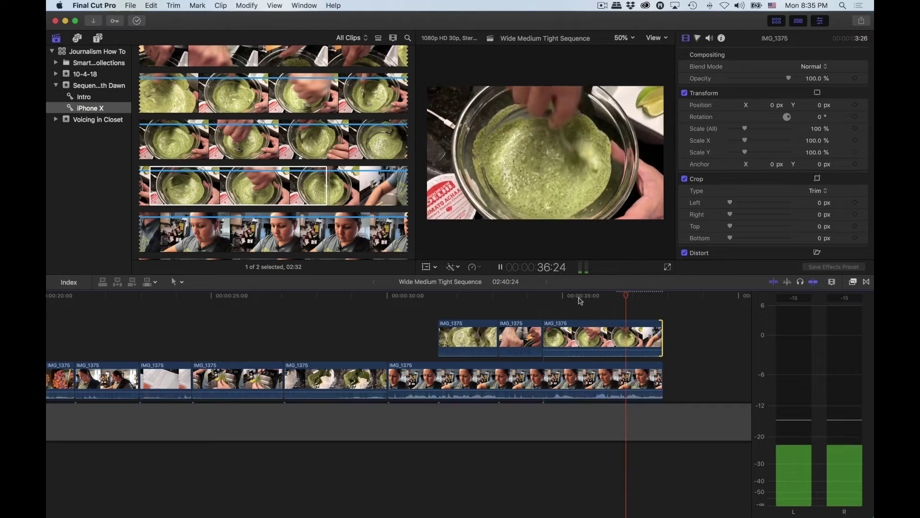
key(space)
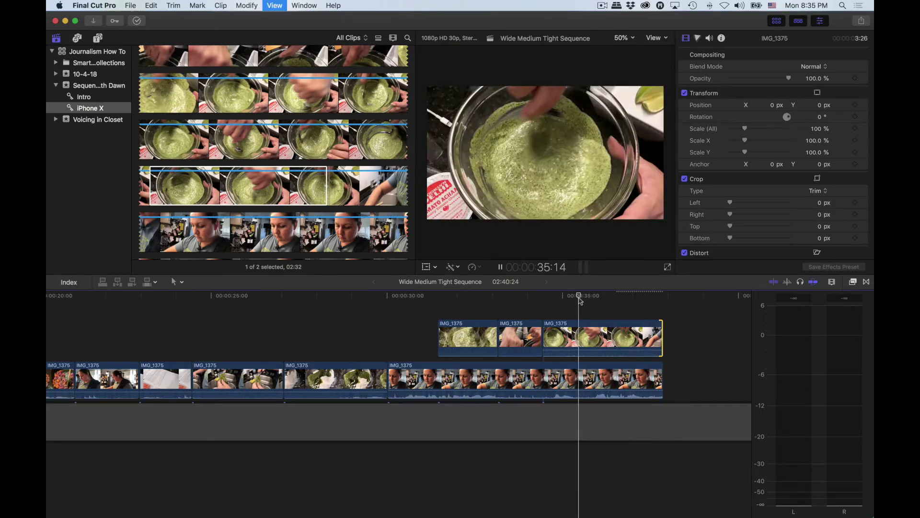
Step: Trim the ends of the face and overhead bowl shots to a common point with a 2:08 bowl-shot duration, and play back
key(space)
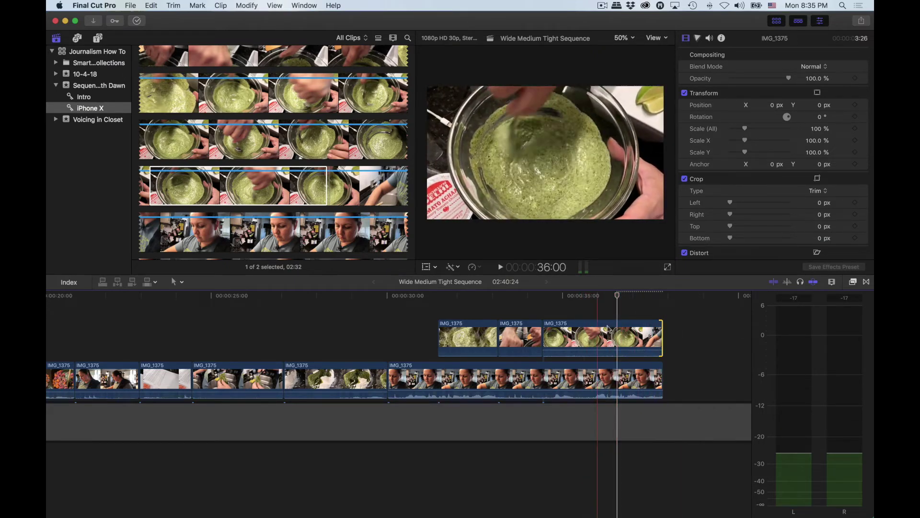
drag(663, 378, 617, 379)
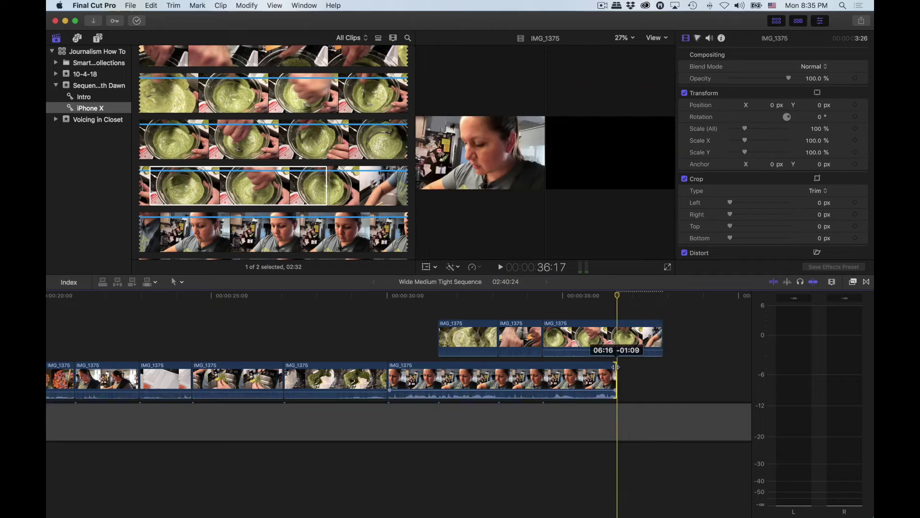
drag(658, 346, 617, 345)
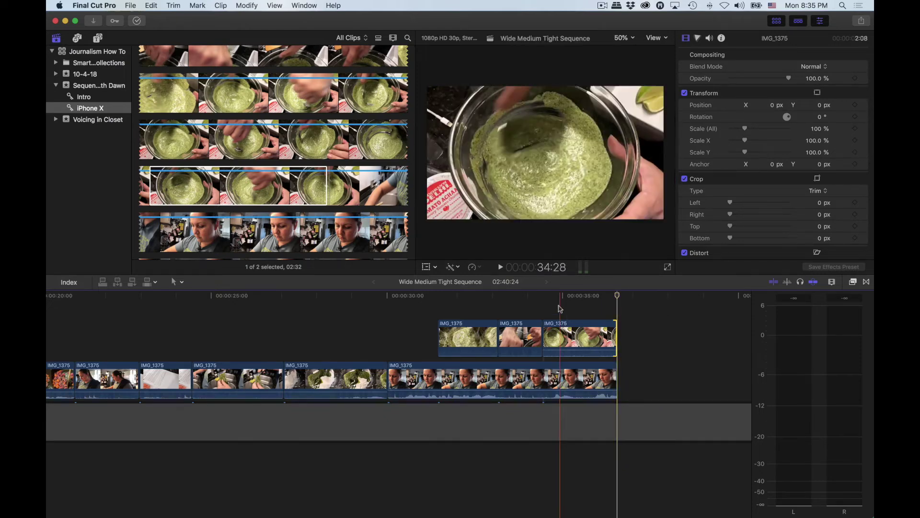
click(560, 309)
key(space)
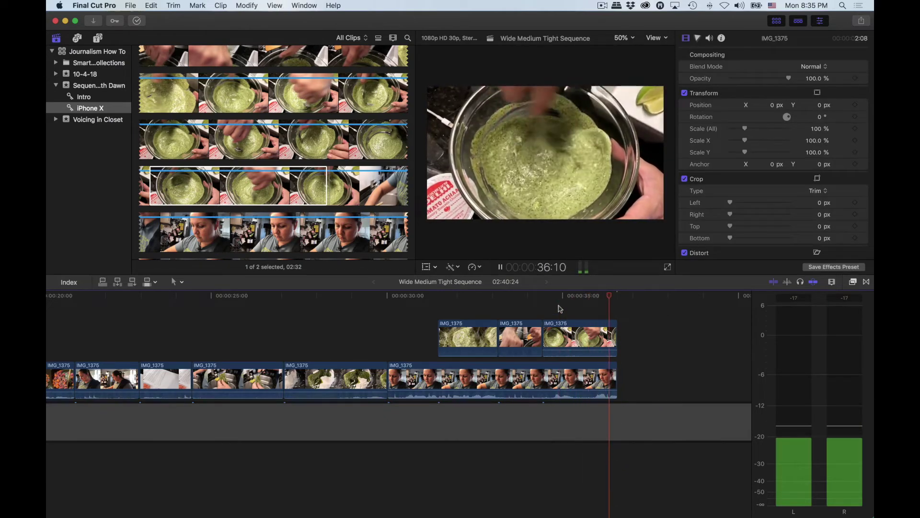
key(space)
Step: Extend the ends of the face and bowl shots together to a 2:12 bowl-shot duration and play back from 35:23
key(super+equal)
key(super+equal)
key(super+equal)
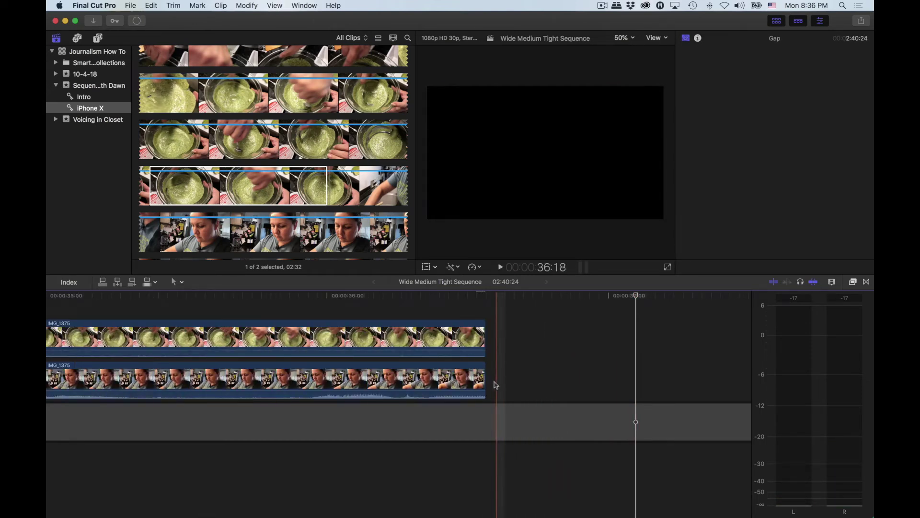
drag(482, 392, 483, 392)
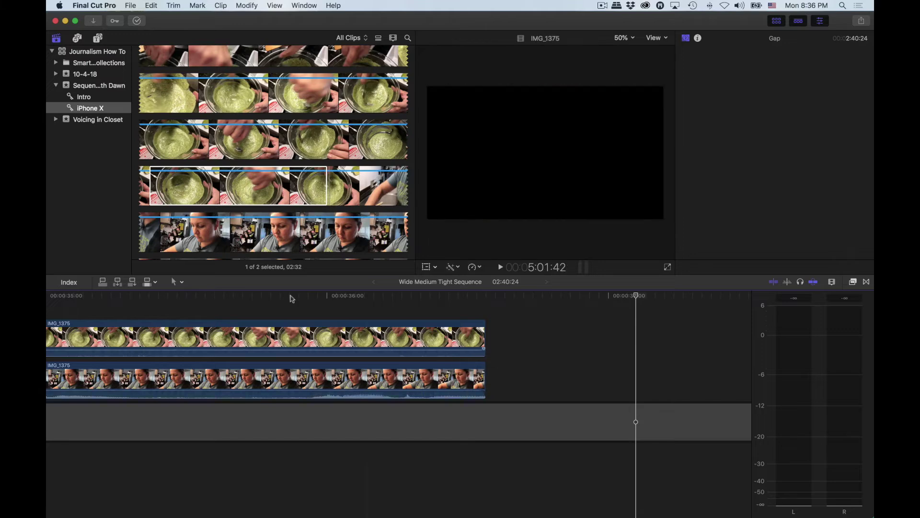
click(253, 296)
key(space)
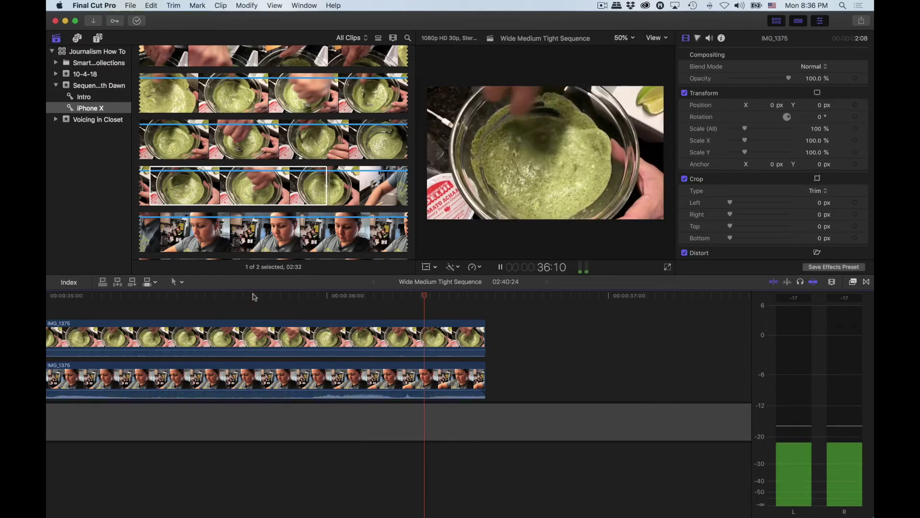
drag(485, 379, 504, 380)
drag(486, 337, 502, 337)
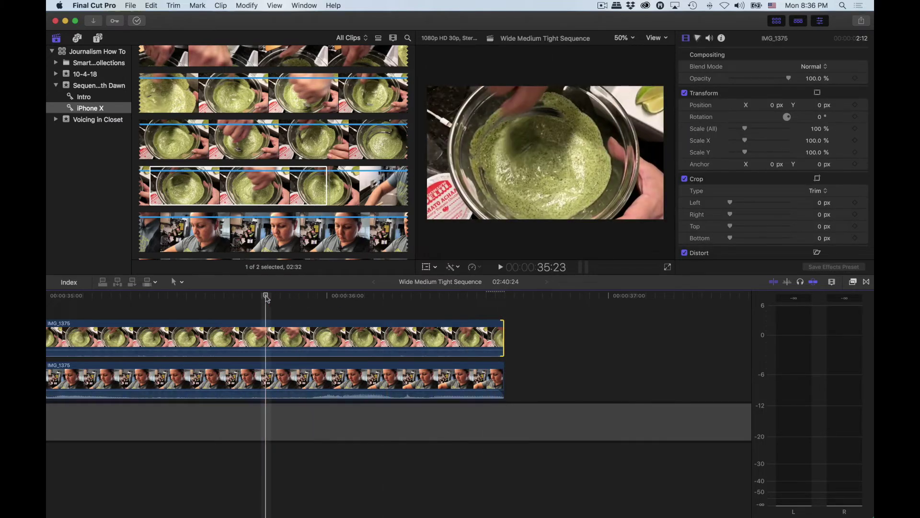
key(space)
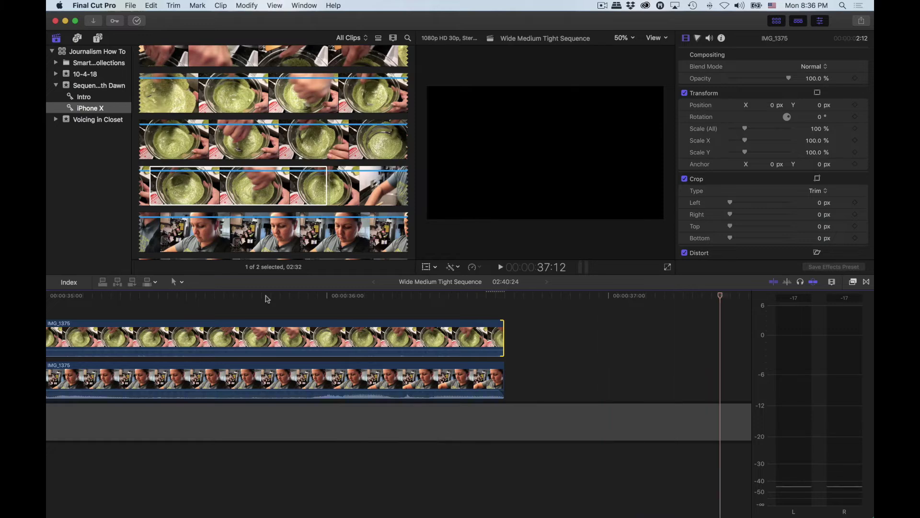
Step: Try extending the face and bowl shots together to a 2:14 bowl-shot duration and play back the whisking motion
drag(503, 379, 513, 373)
drag(503, 337, 513, 337)
key(space)
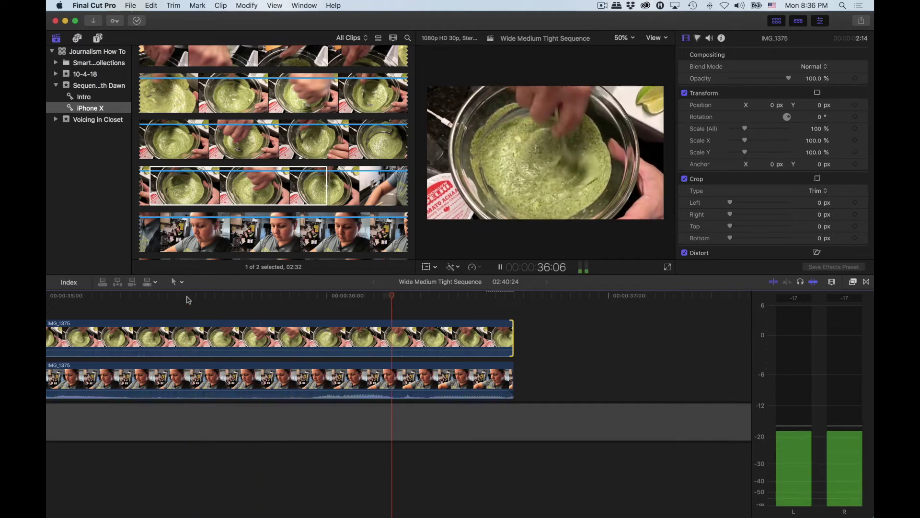
key(space)
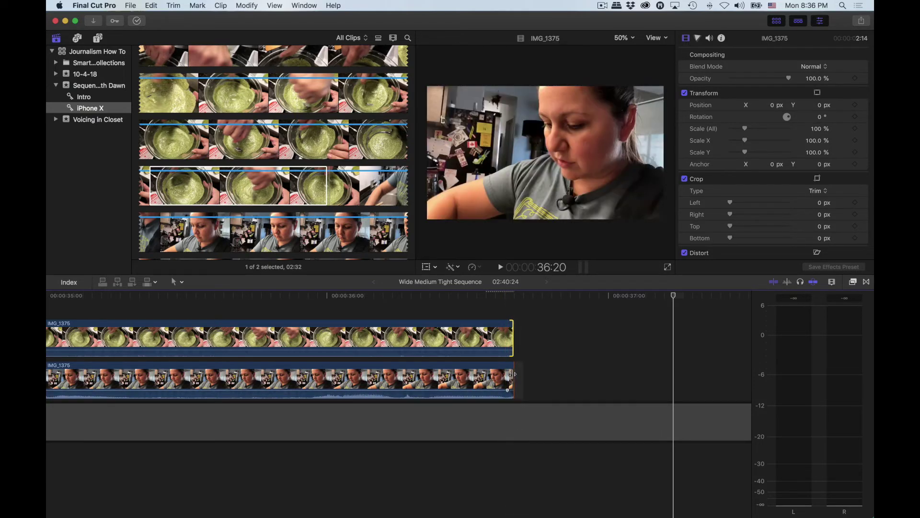
Step: Shorten the ends of the face and bowl shots together to a 2:12 bowl-shot duration and play back from 35:09
drag(511, 375, 505, 374)
drag(512, 335, 504, 333)
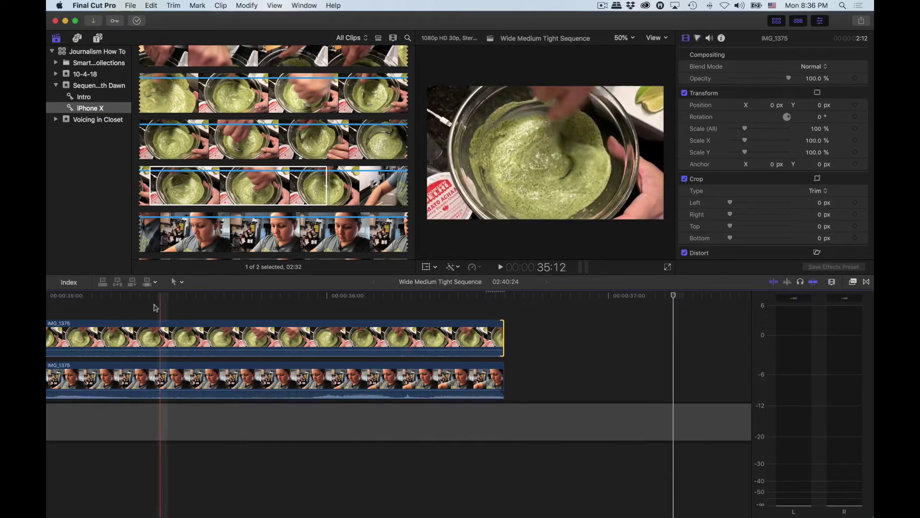
click(137, 299)
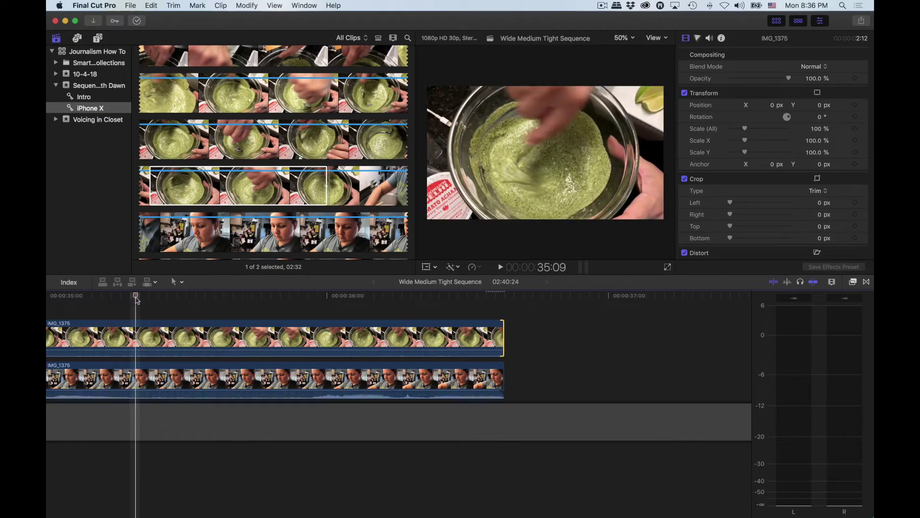
key(space)
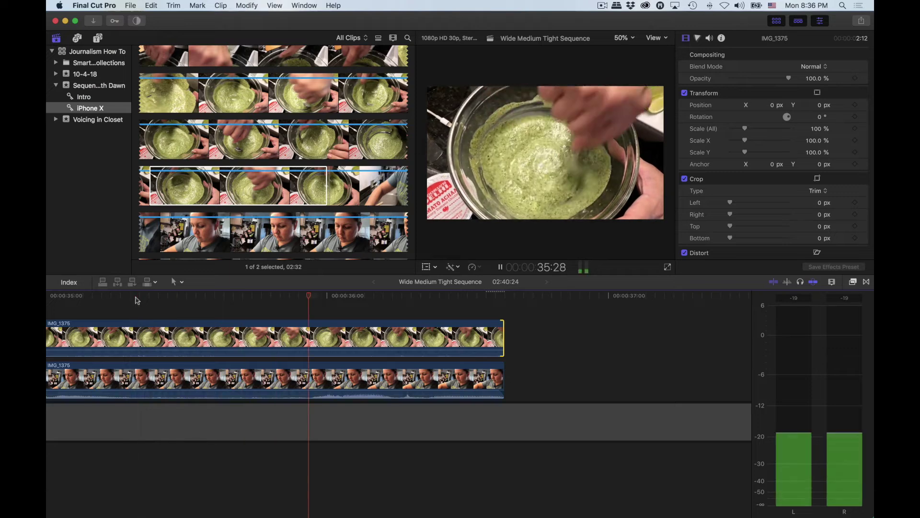
key(space)
Step: Mark a 02:51 range of the beef-and-carrot stirring close-up in IMG_1375, starting at about 6:19:28
key(super+minus)
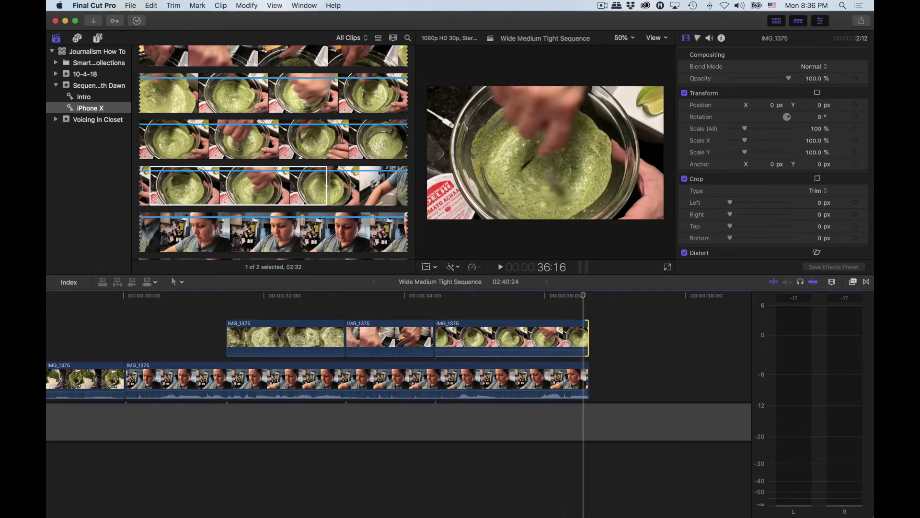
key(super+1)
scroll(352, 183, down, 10)
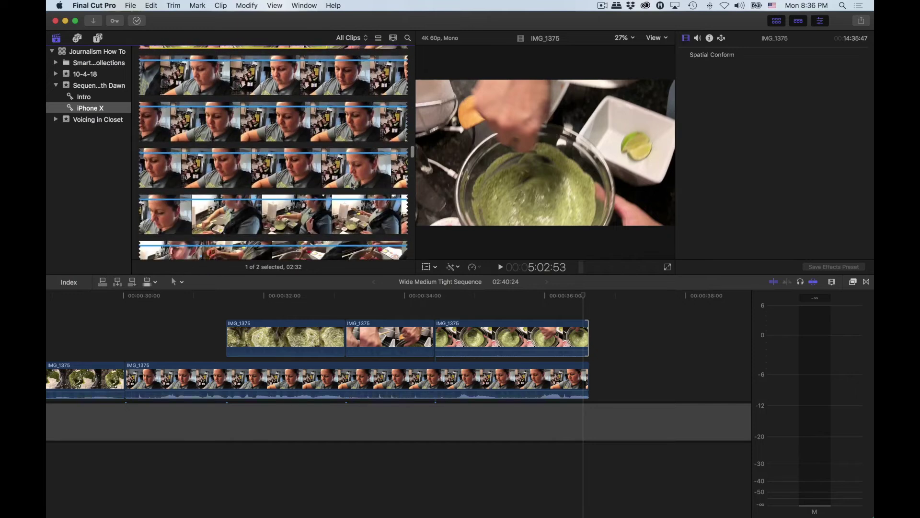
scroll(352, 184, down, 15)
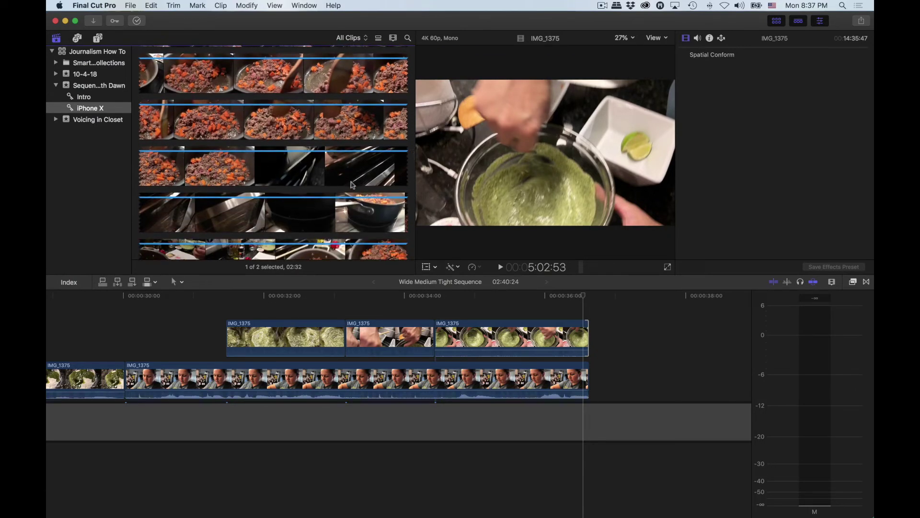
scroll(352, 184, down, 4)
scroll(352, 184, down, 5)
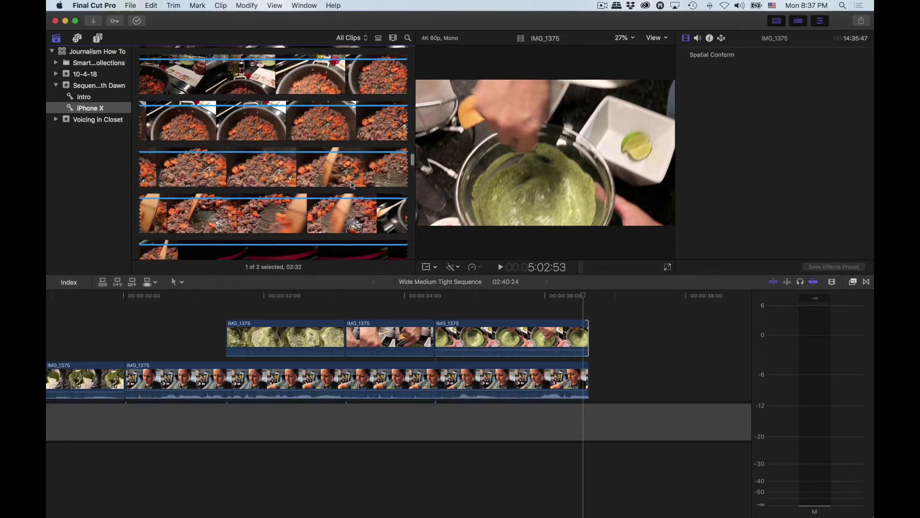
scroll(352, 184, down, 5)
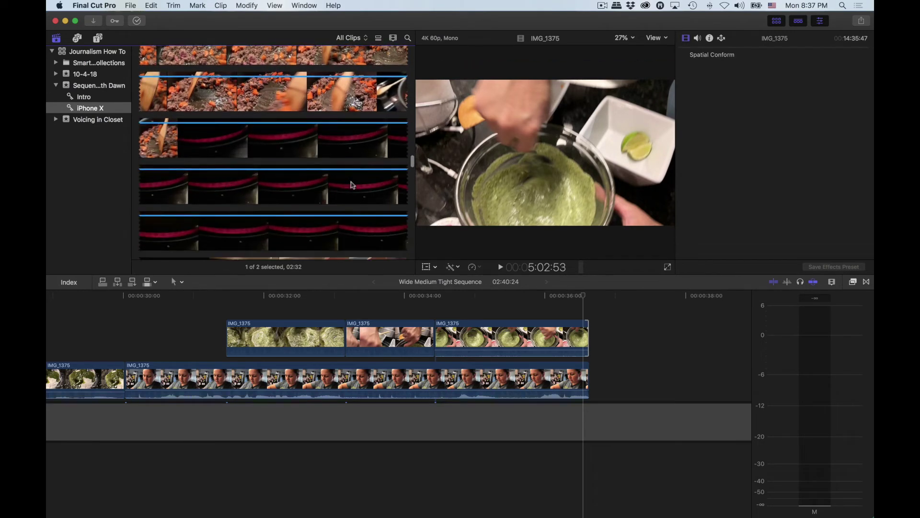
scroll(353, 185, down, 10)
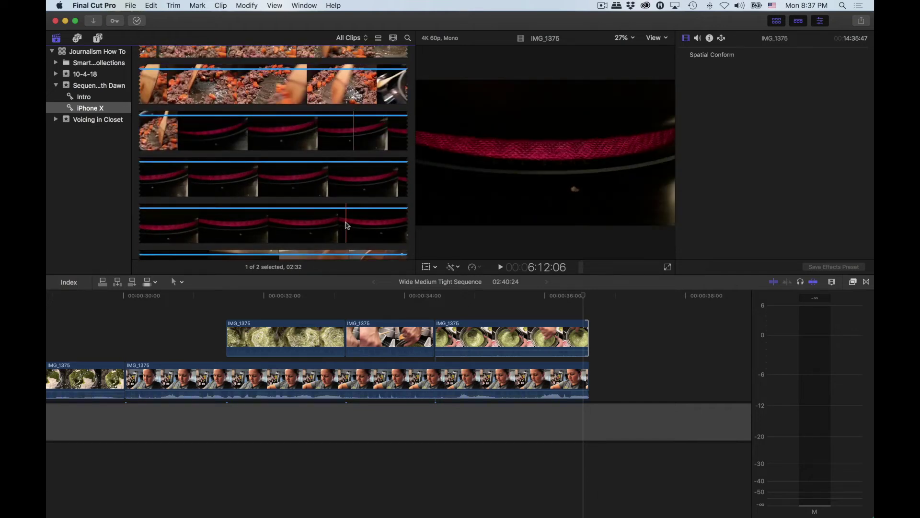
scroll(347, 225, down, 10)
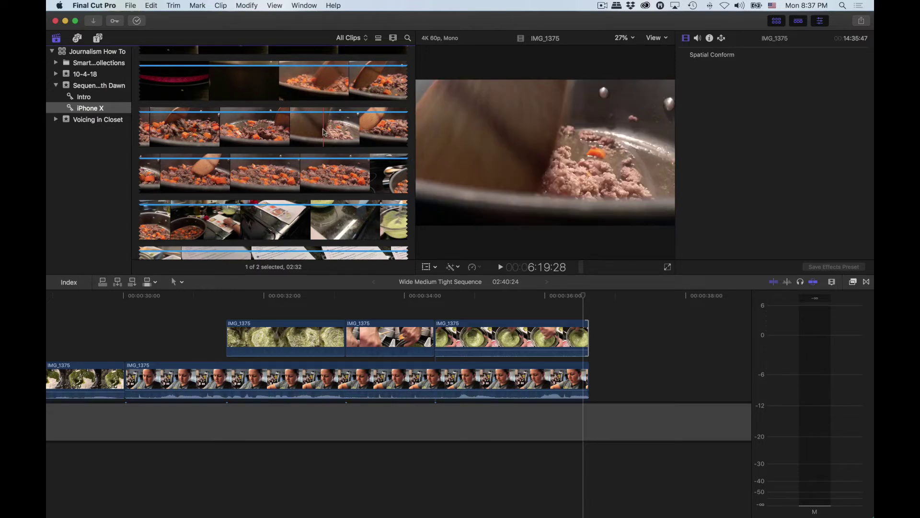
key(i)
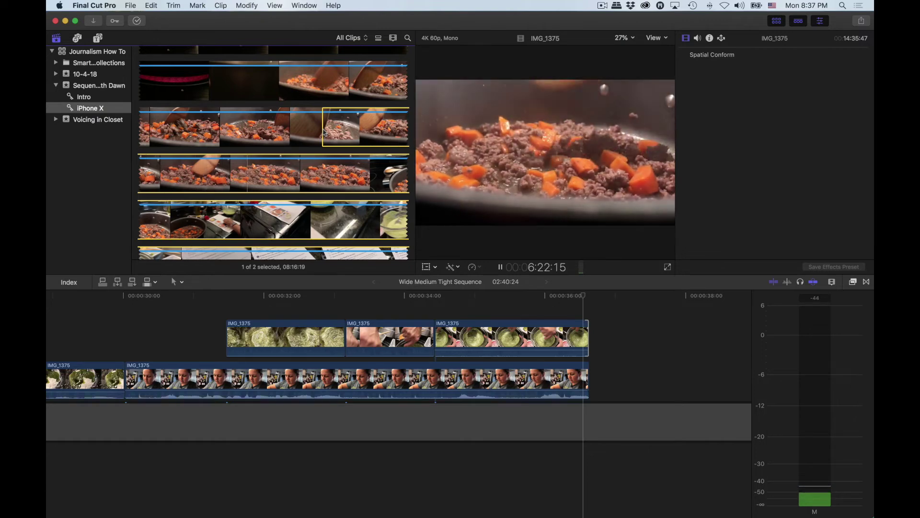
key(o)
key(space)
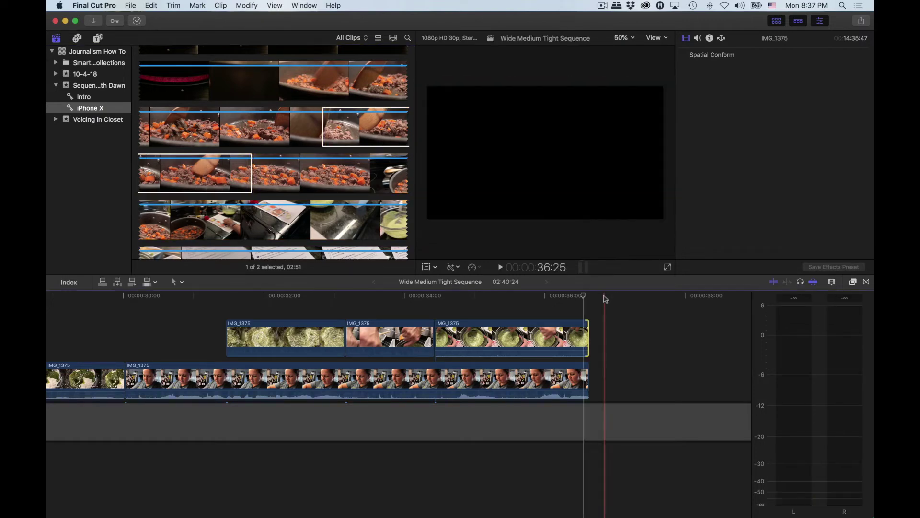
Step: Append the marked beef-and-carrot range at the end of the sequence and trim its end to about two seconds long
key(e)
key(space)
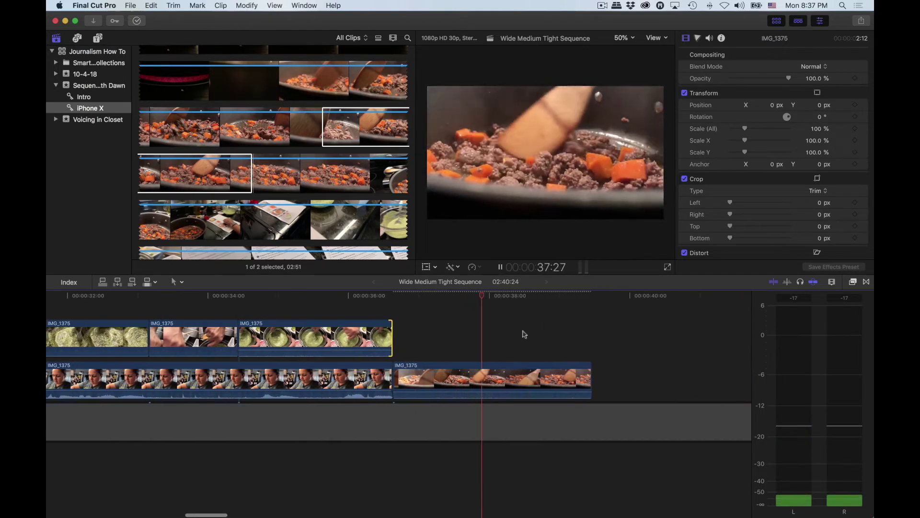
key(space)
drag(593, 377, 532, 378)
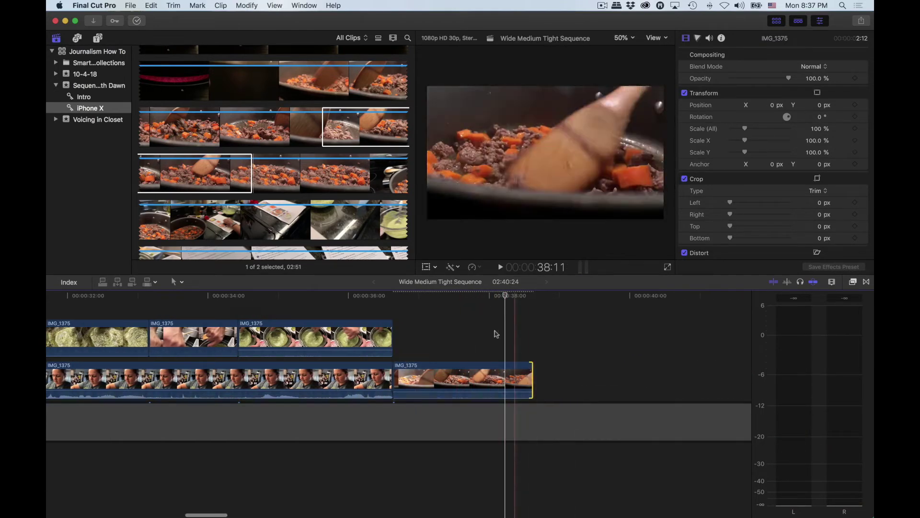
Step: Mark a 03:08 range of the "Cook the beef & carrots" recipe card in IMG_1375, from about 6:38:59 to 6:42:06
scroll(299, 200, down, 5)
click(301, 201)
scroll(231, 173, down, 5)
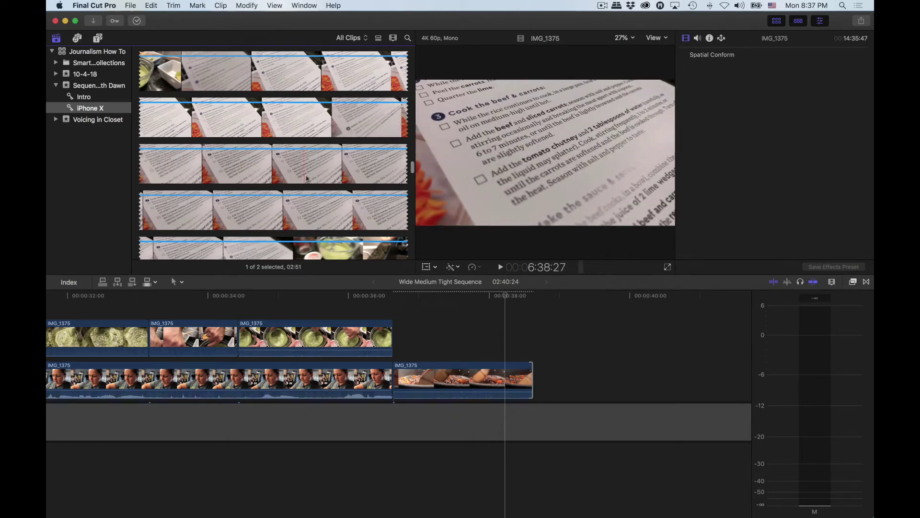
key(i)
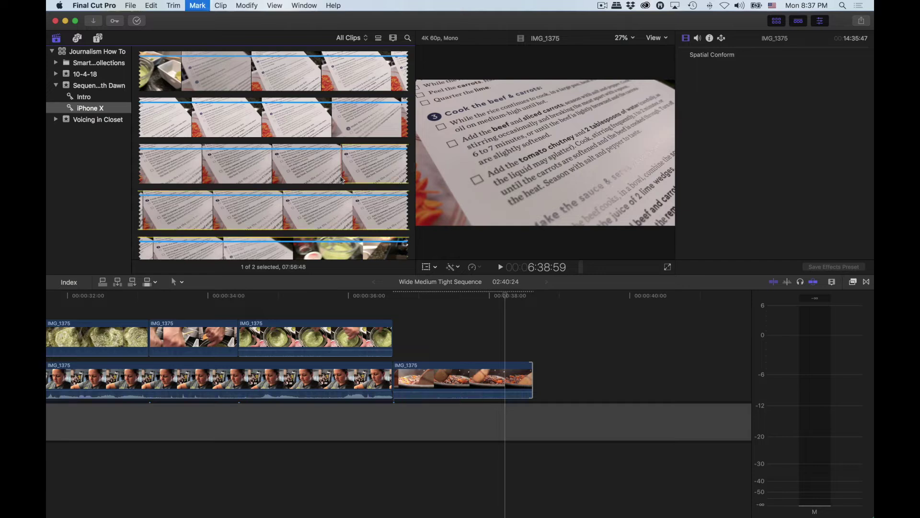
key(space)
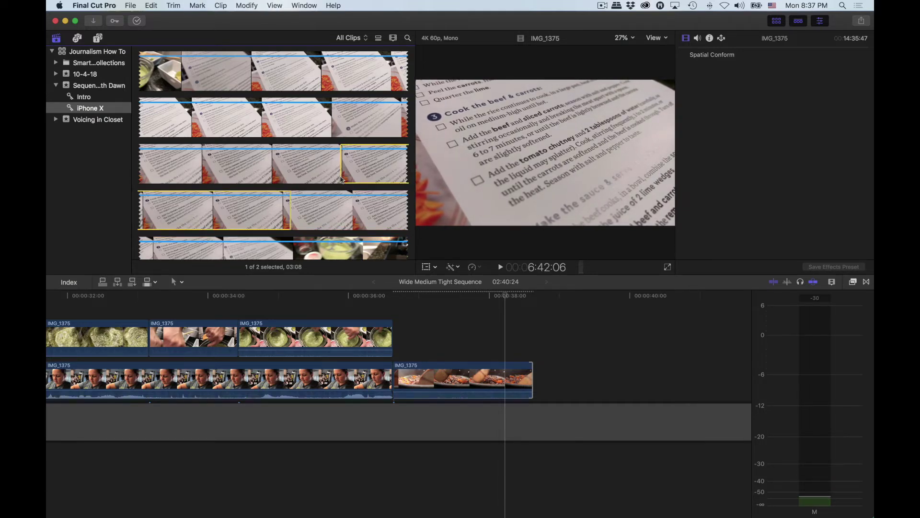
Step: Look through the IMG_1375 footage after the recipe card for a shot to follow the beef-and-carrot close-up
scroll(342, 180, down, 10)
scroll(341, 180, down, 15)
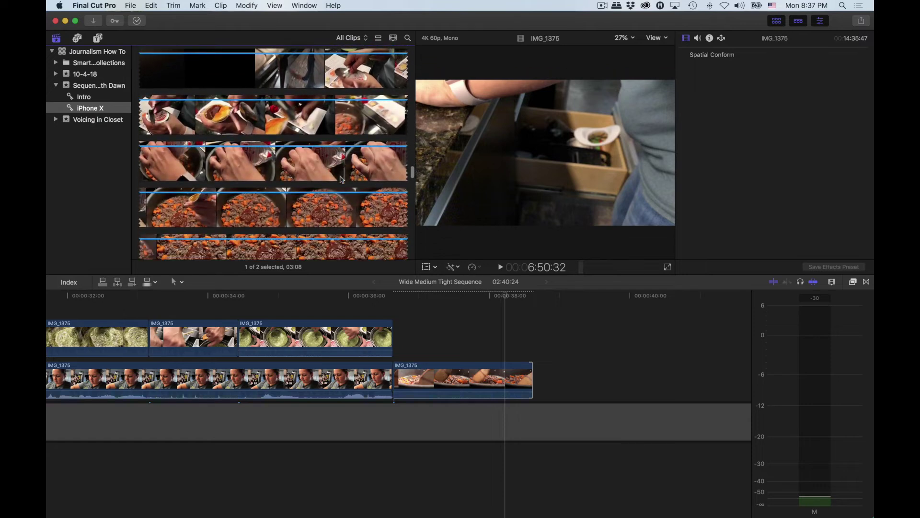
scroll(342, 180, down, 4)
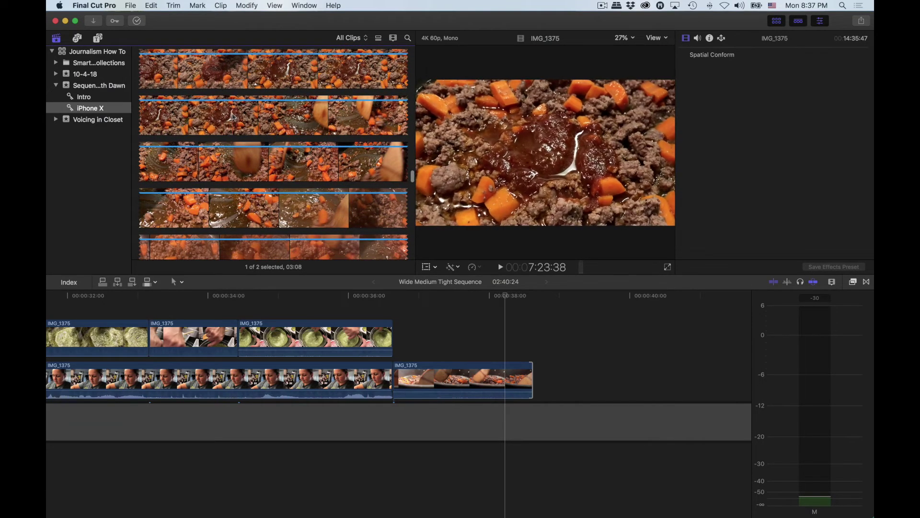
scroll(230, 116, down, 8)
scroll(233, 116, down, 10)
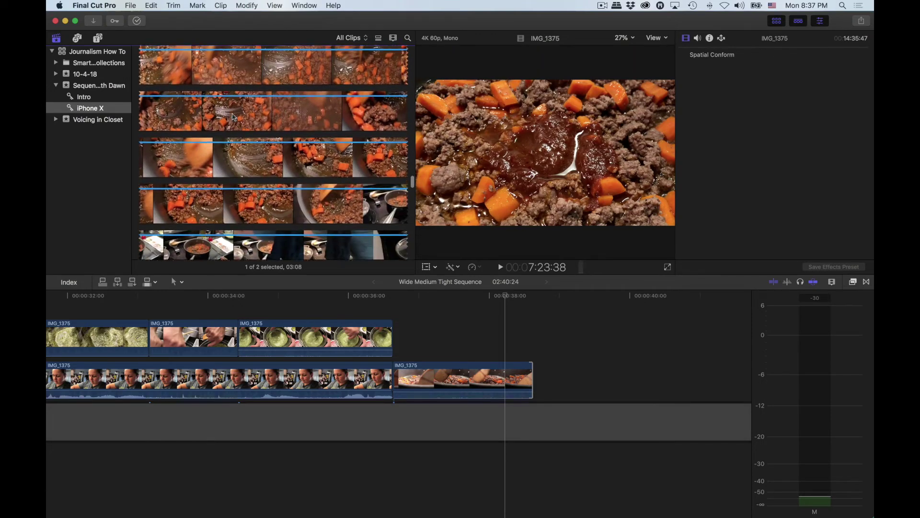
scroll(234, 117, down, 10)
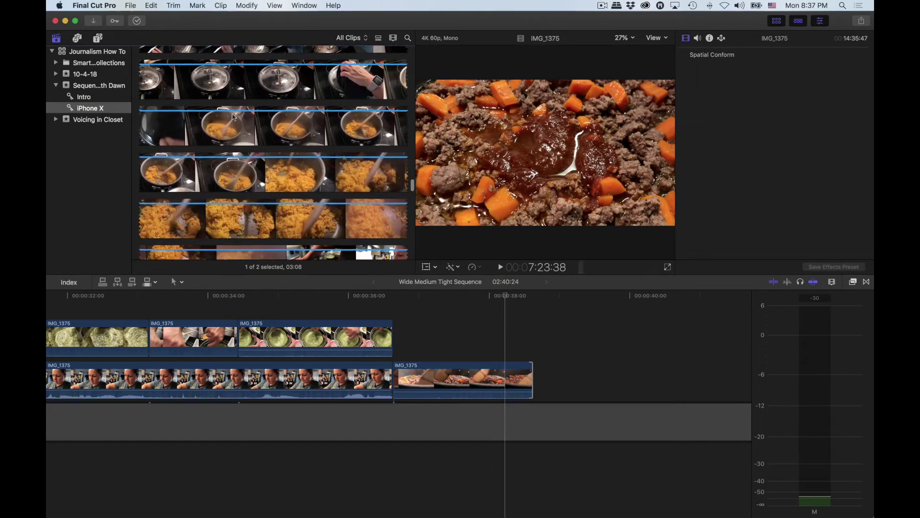
scroll(234, 117, down, 6)
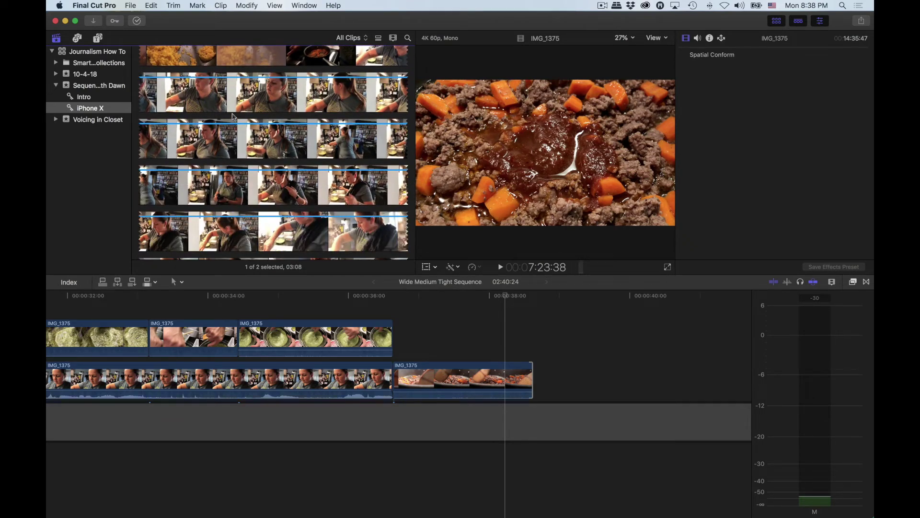
scroll(233, 116, up, 1)
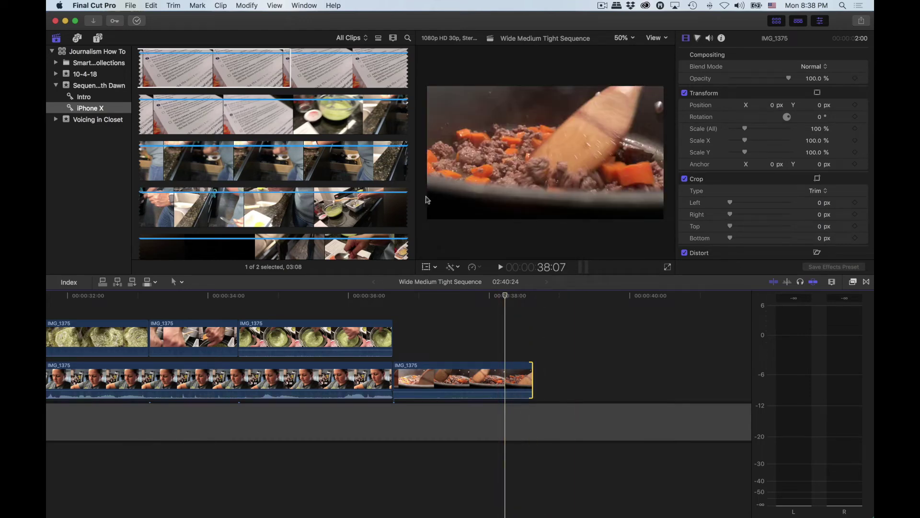
Step: Compare the medium shots of the cook around 8:30 with the beef-and-carrot pan shots around 9:13 to 9:22 in IMG_1375
scroll(383, 183, down, 15)
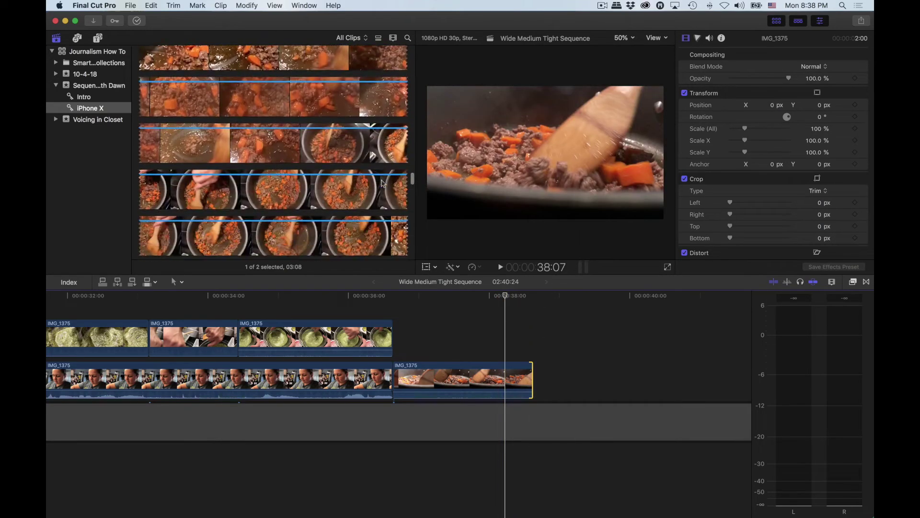
scroll(383, 183, down, 15)
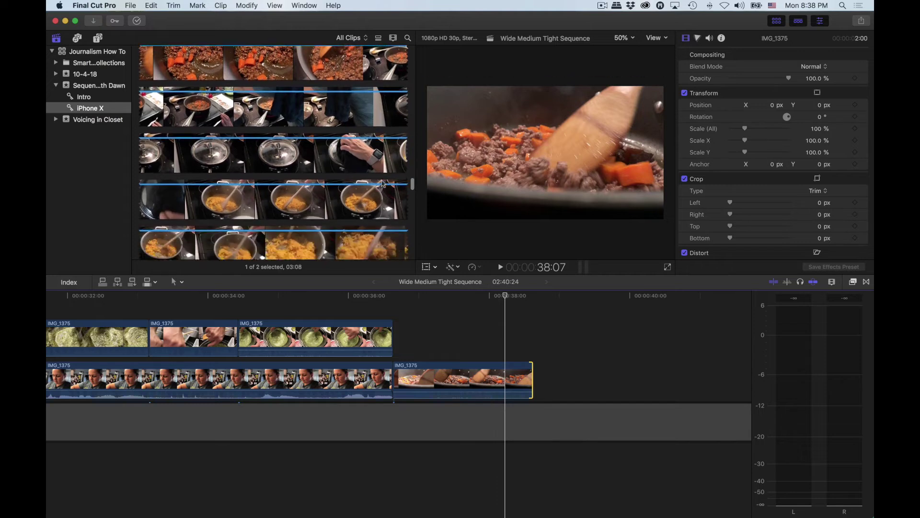
scroll(383, 183, down, 10)
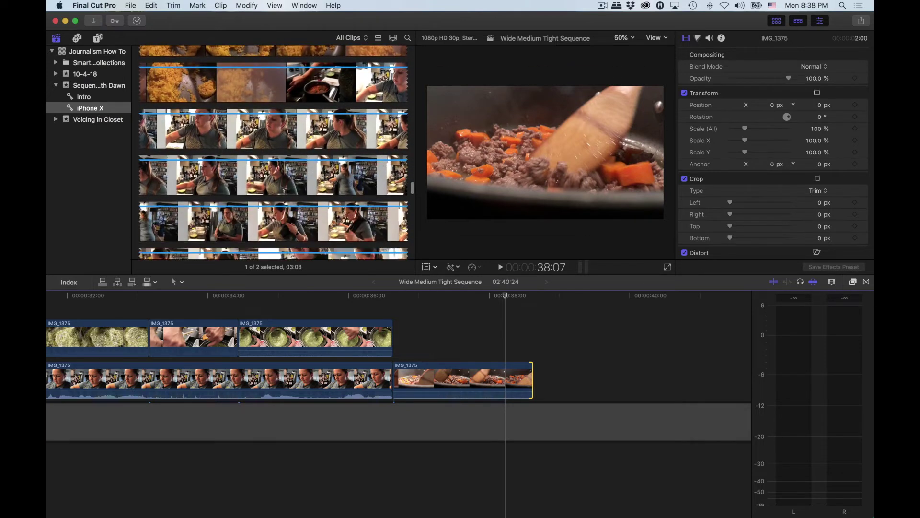
click(262, 130)
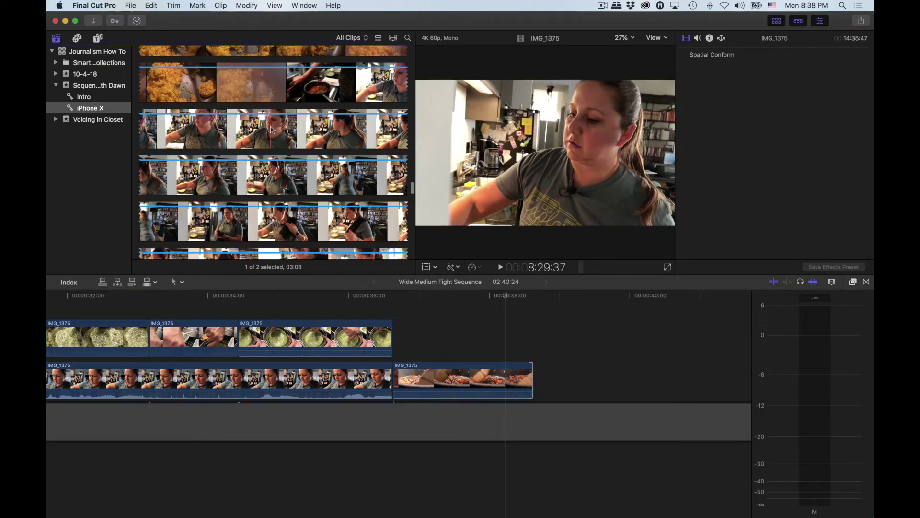
scroll(311, 128, down, 2)
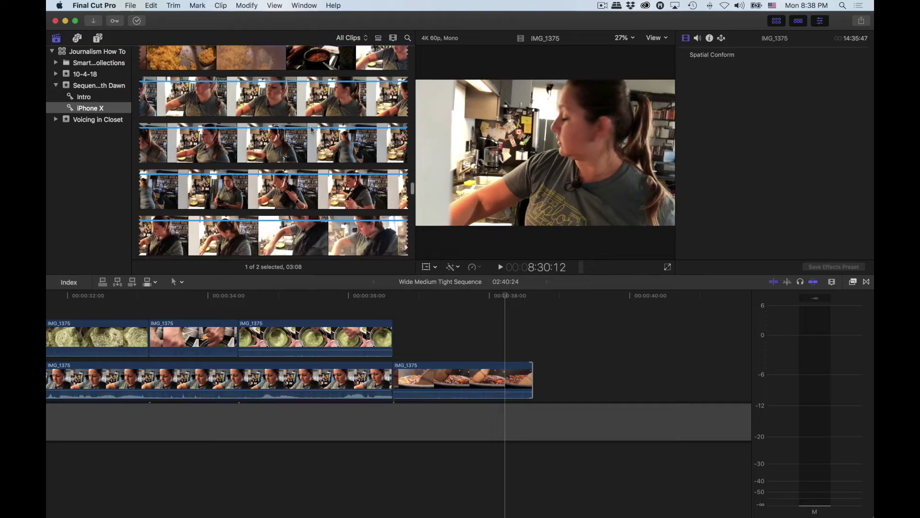
scroll(311, 129, down, 15)
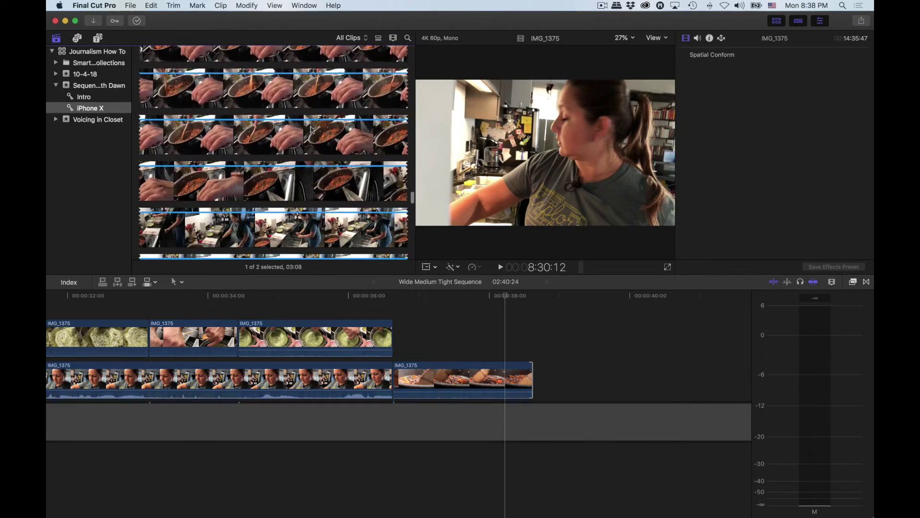
scroll(311, 128, down, 2)
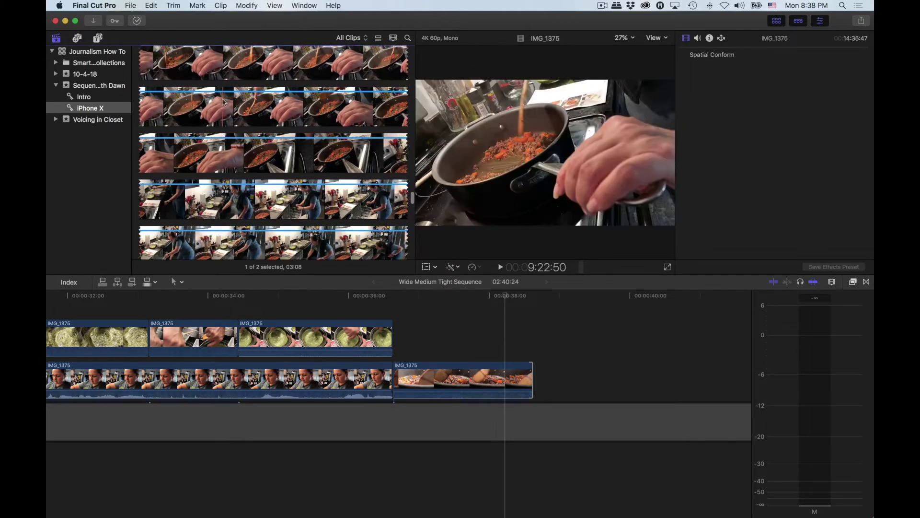
scroll(230, 105, up, 5)
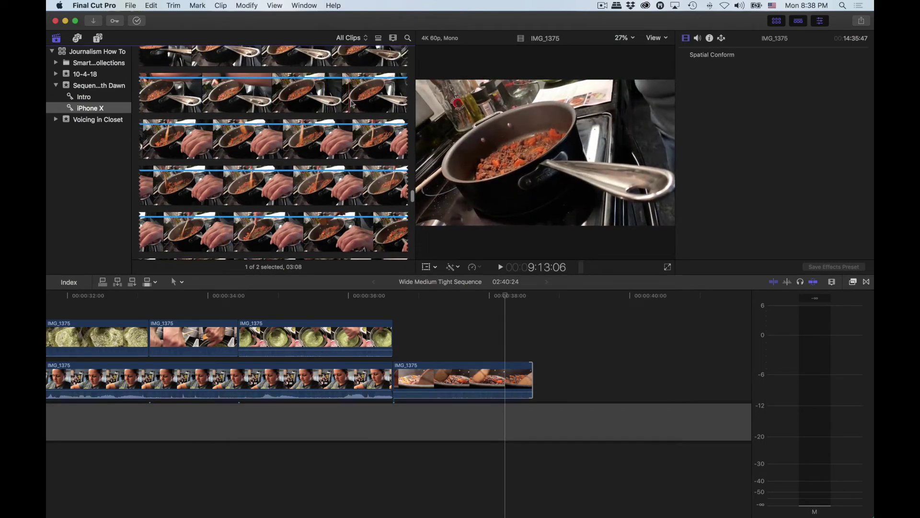
scroll(240, 120, up, 5)
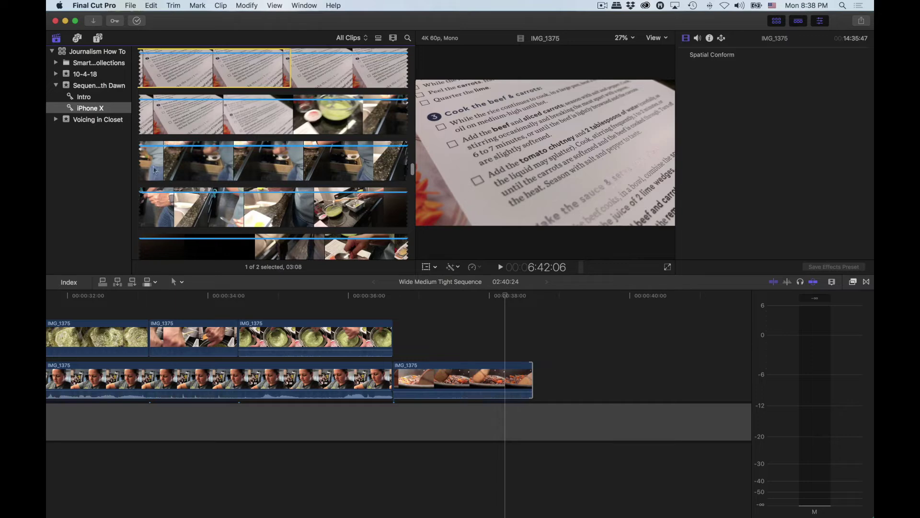
Step: Mark a 02:17 range of the wider beef-and-carrot pan shot in IMG_1375, from just before the stirring begins to 9:15:49
scroll(154, 169, down, 6)
scroll(157, 175, down, 15)
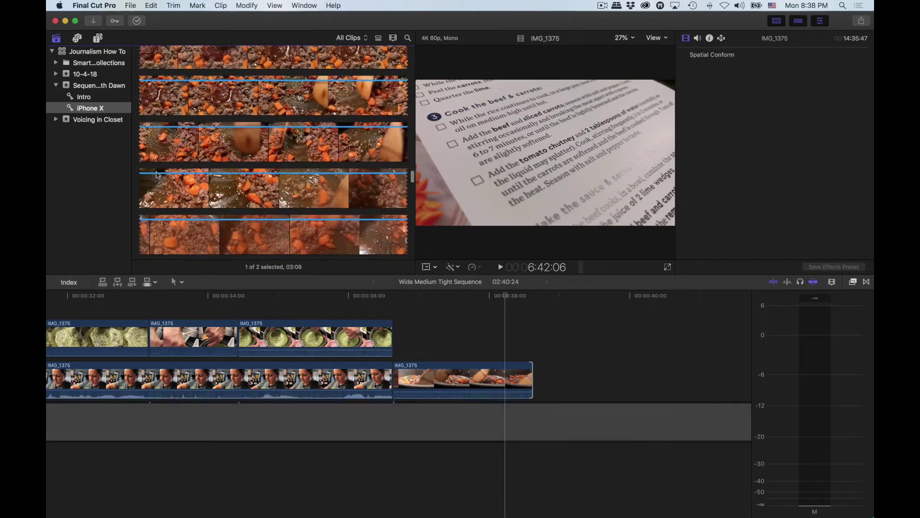
scroll(158, 175, down, 10)
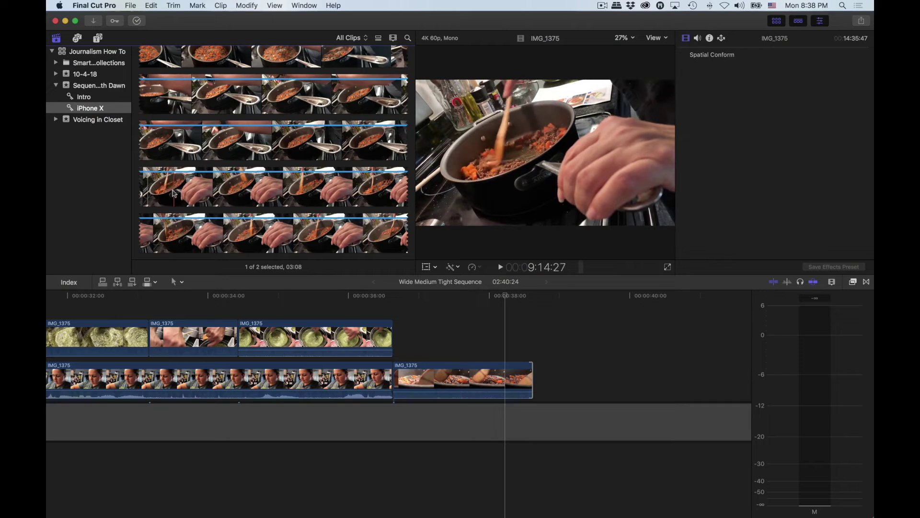
click(151, 191)
key(space)
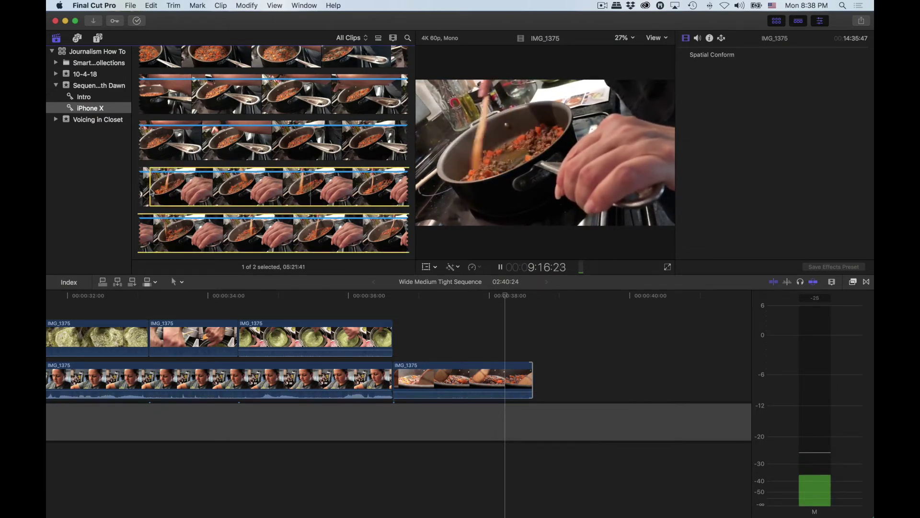
key(o)
key(space)
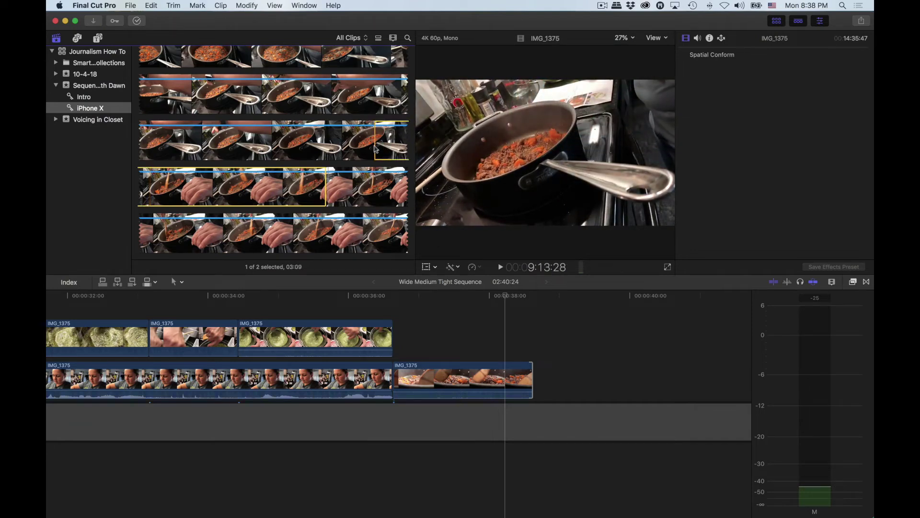
key(space)
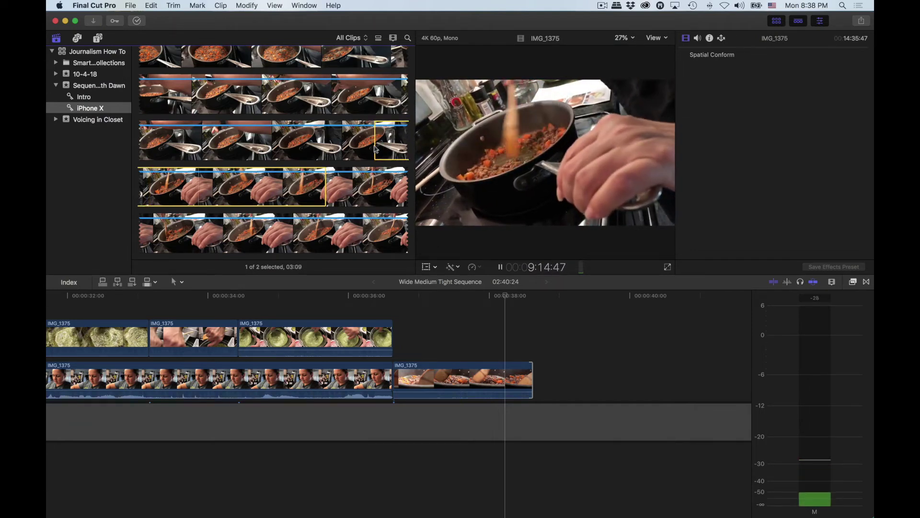
key(space)
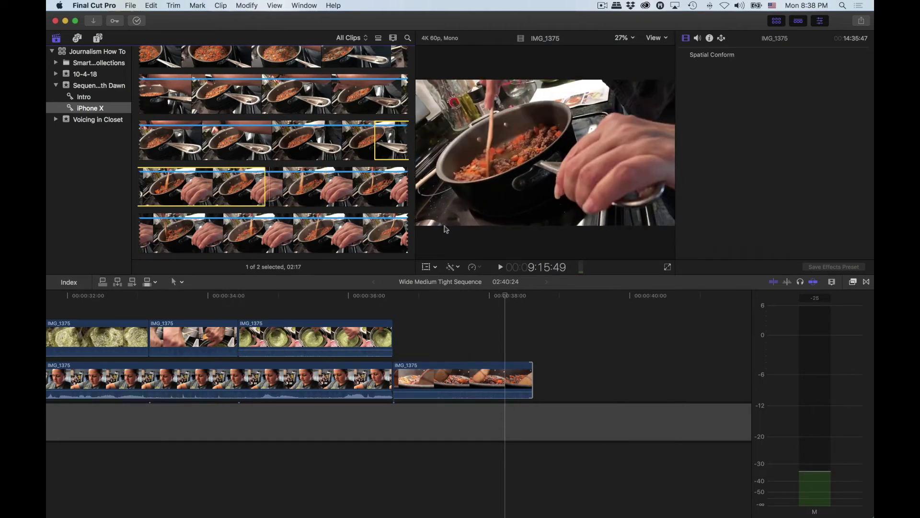
Step: Play back the end of the sequence and append the marked wider pan range after the beef-and-carrot close-up
click(361, 298)
key(space)
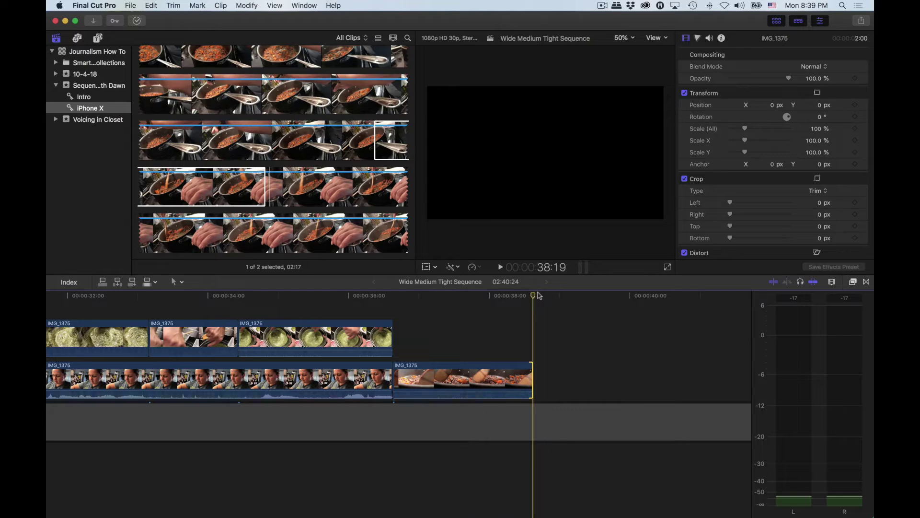
key(e)
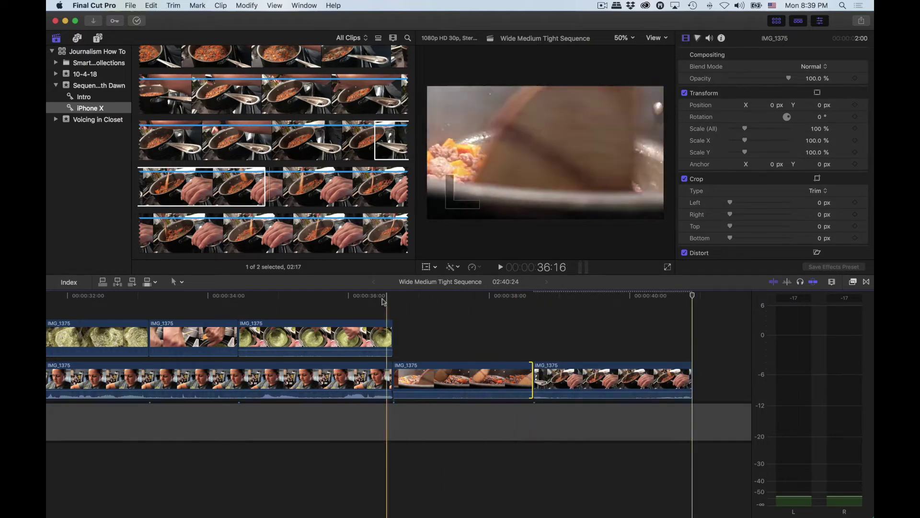
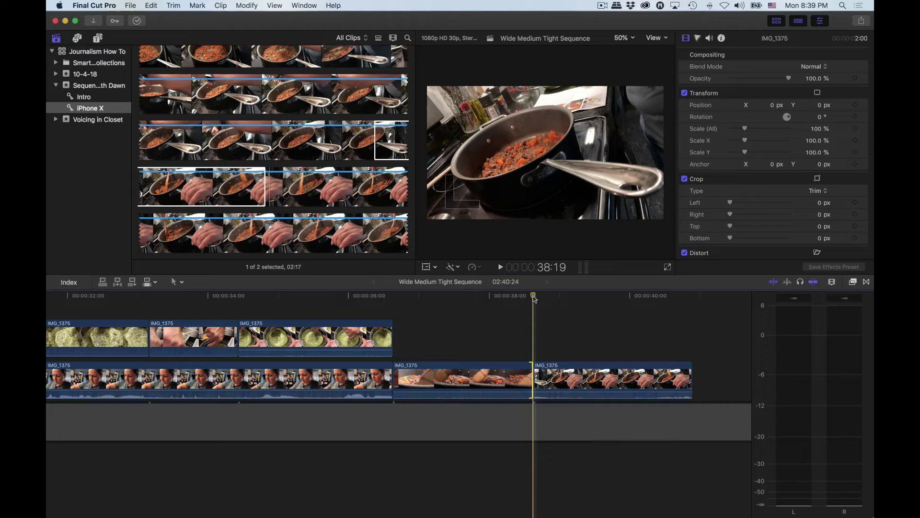
Step: Trim the start of the last pan-stirring clip to about 38:27, move it back against the preceding close-up, and play the cut
key(space)
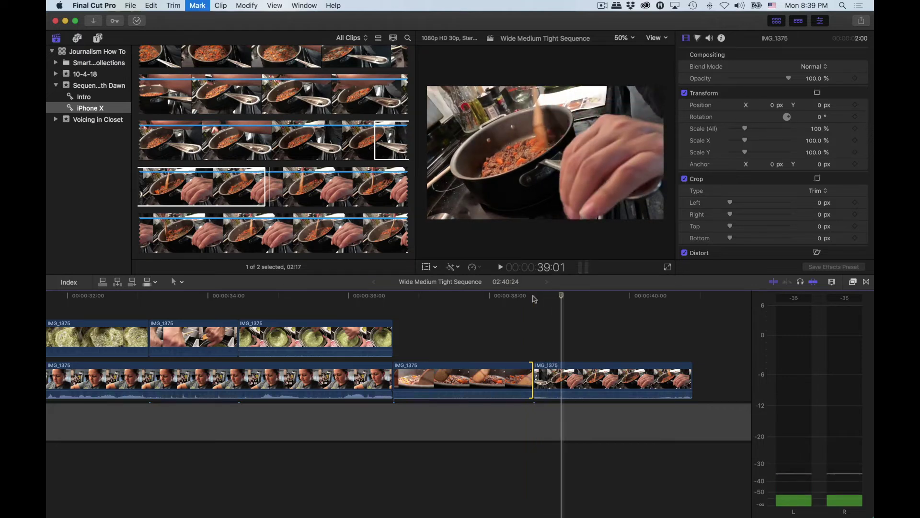
key(j)
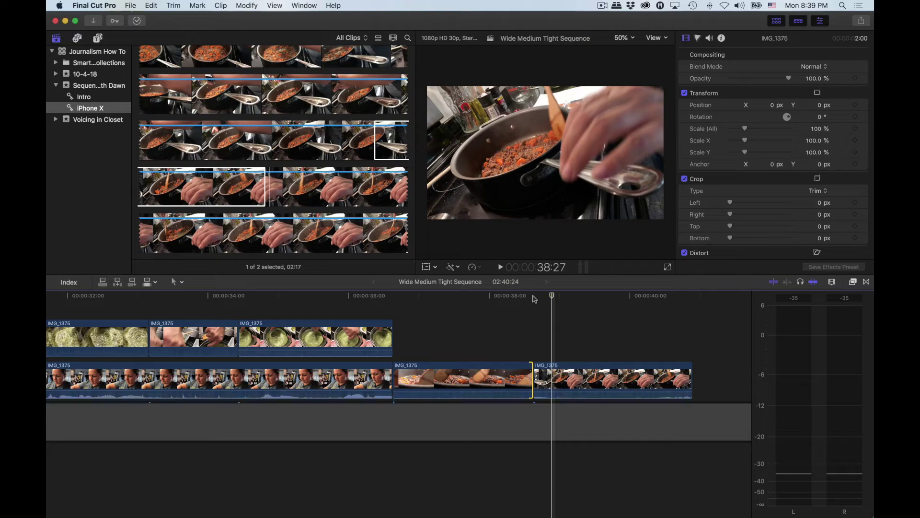
drag(534, 378, 554, 379)
key(l)
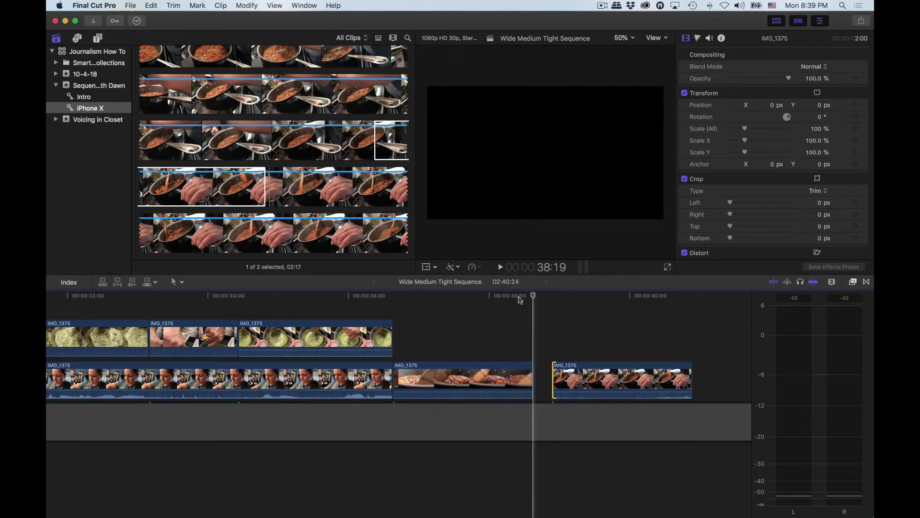
drag(604, 379, 585, 378)
click(420, 346)
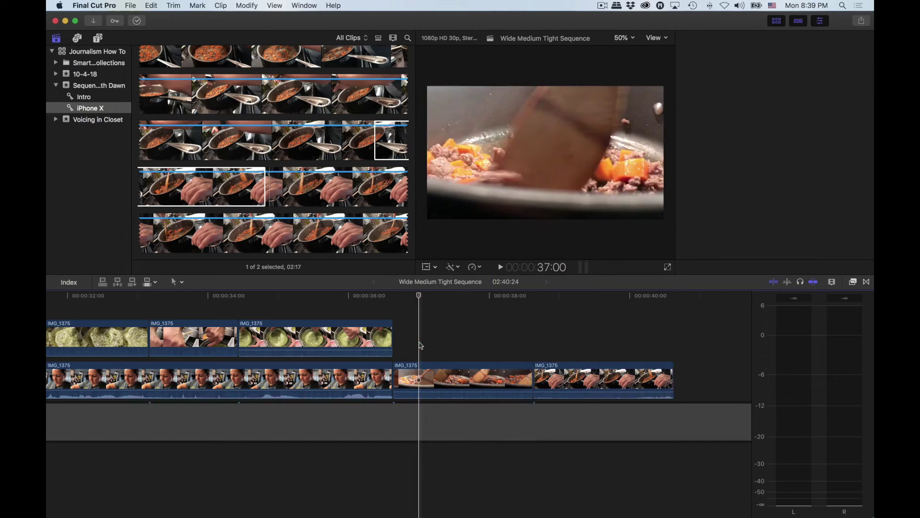
key(space)
key(super+4)
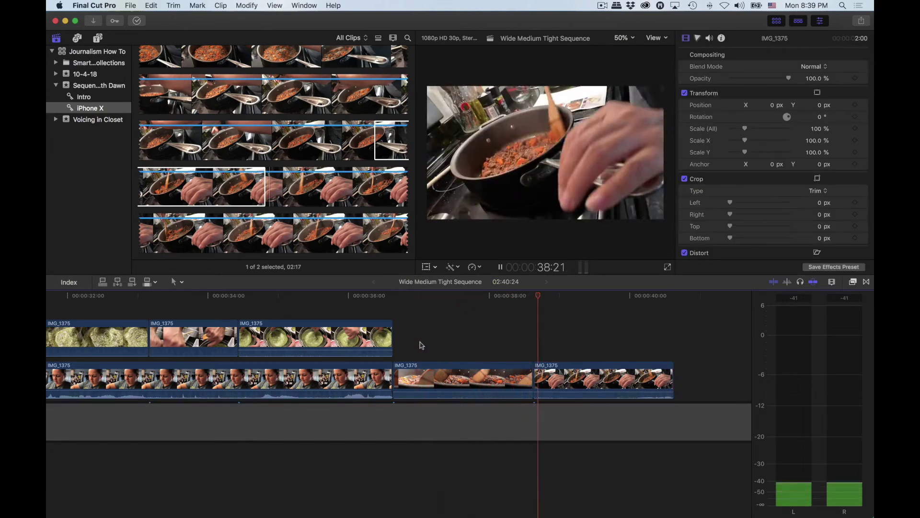
click(421, 345)
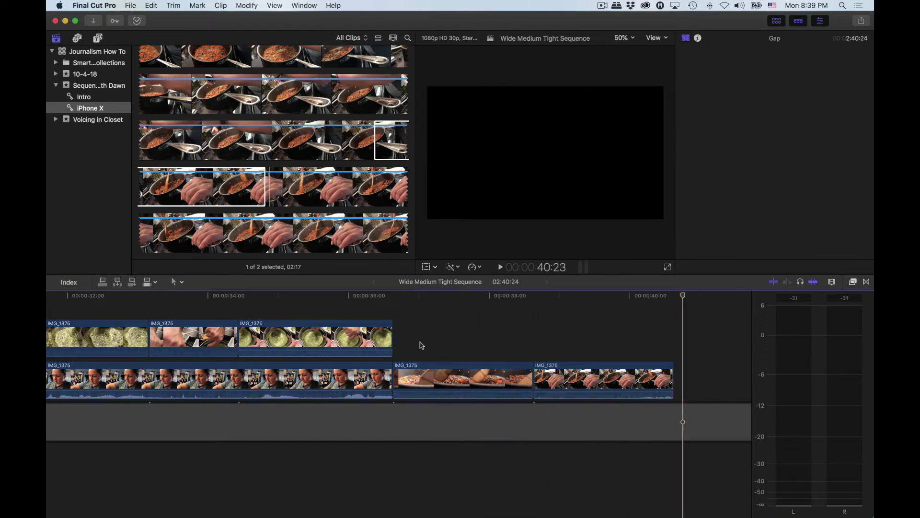
Step: Trim more off the start of the last pan-stirring clip, keep it against the close-up, and play back the cut
click(533, 297)
key(space)
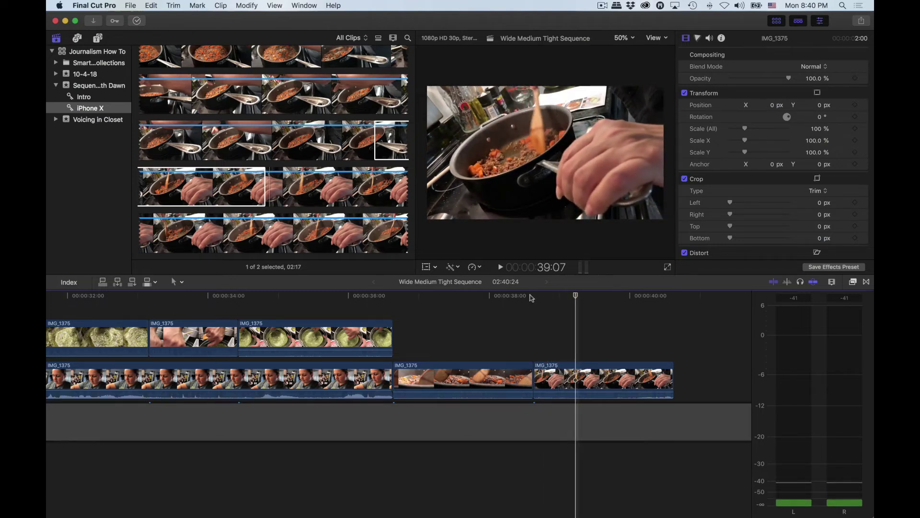
key(space)
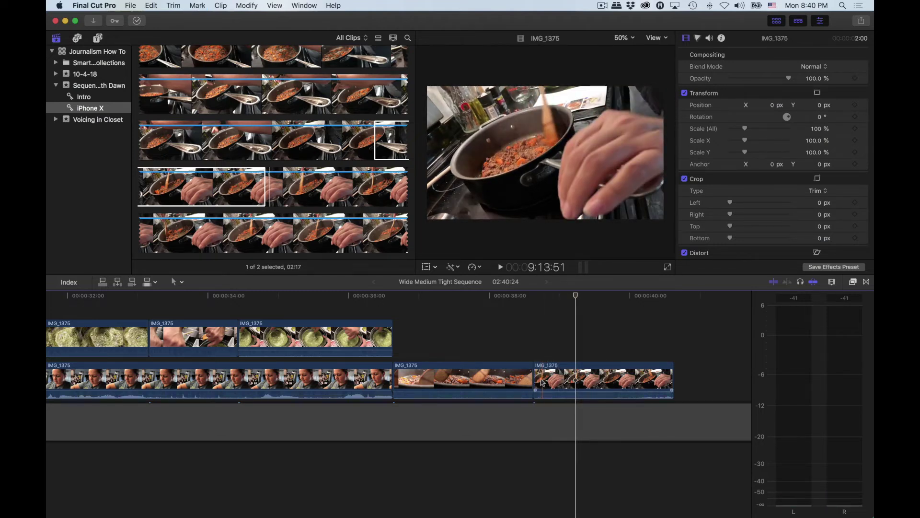
mouse_move(535, 379)
mouse_down()
mouse_move(578, 371)
mouse_move(534, 377)
mouse_up()
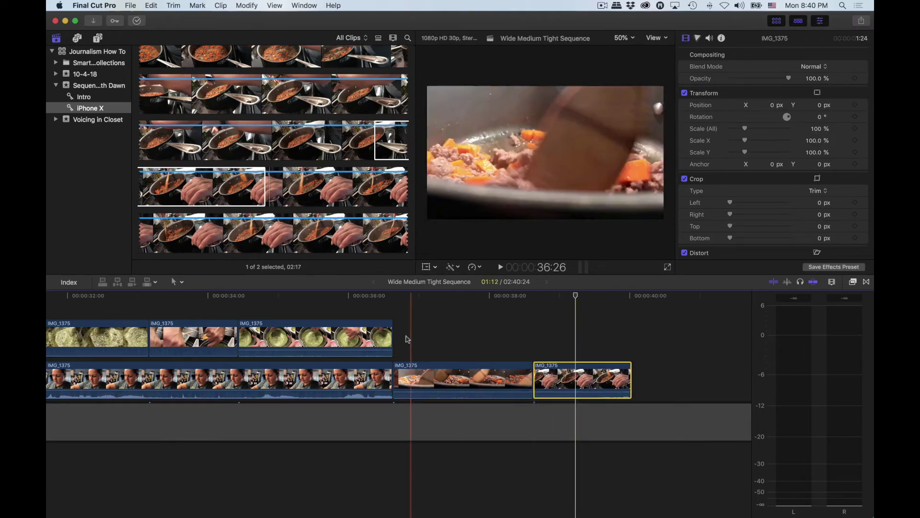
click(374, 301)
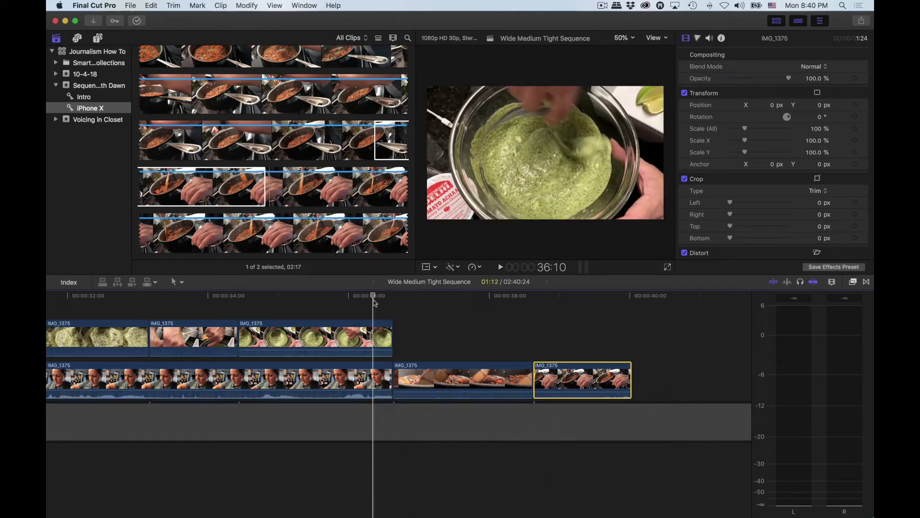
key(space)
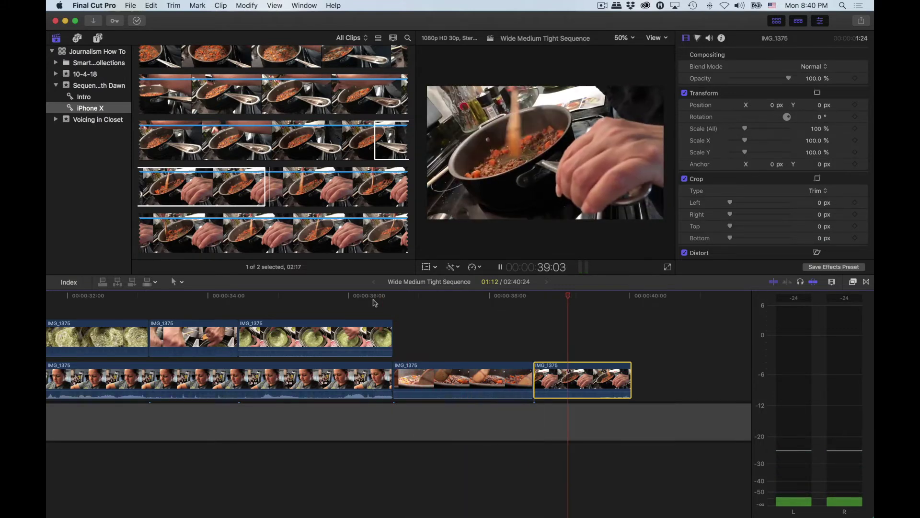
key(space)
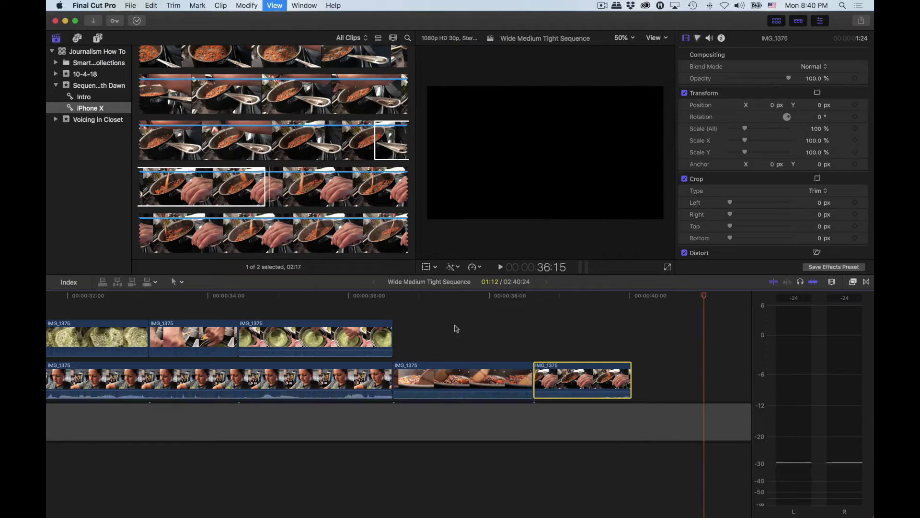
Step: Extend the end of the last pan-stirring clip to about 41 seconds on the timeline and play the sequence through it
scroll(456, 330, right, 5)
drag(387, 397, 469, 398)
click(212, 335)
key(space)
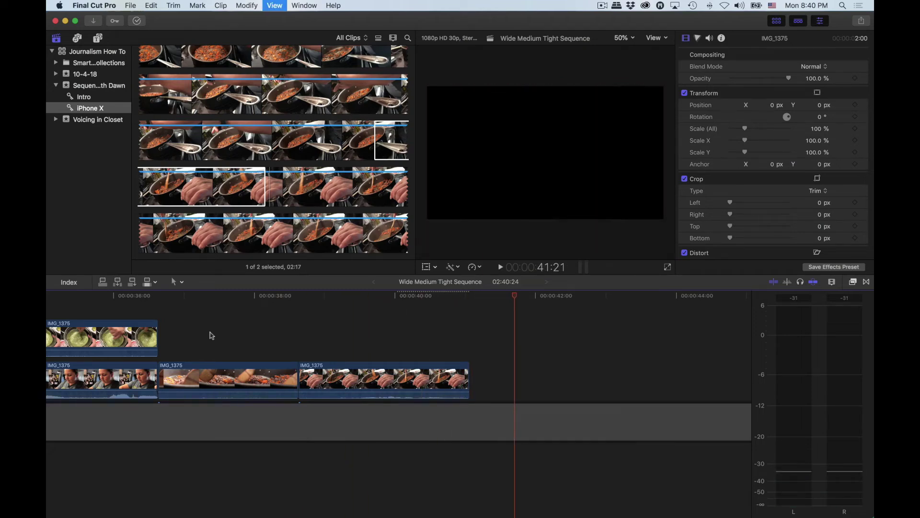
key(space)
Step: Look through the iPhone X footage for shots of the rice being stirred in the pot and served onto a plate
scroll(253, 213, down, 10)
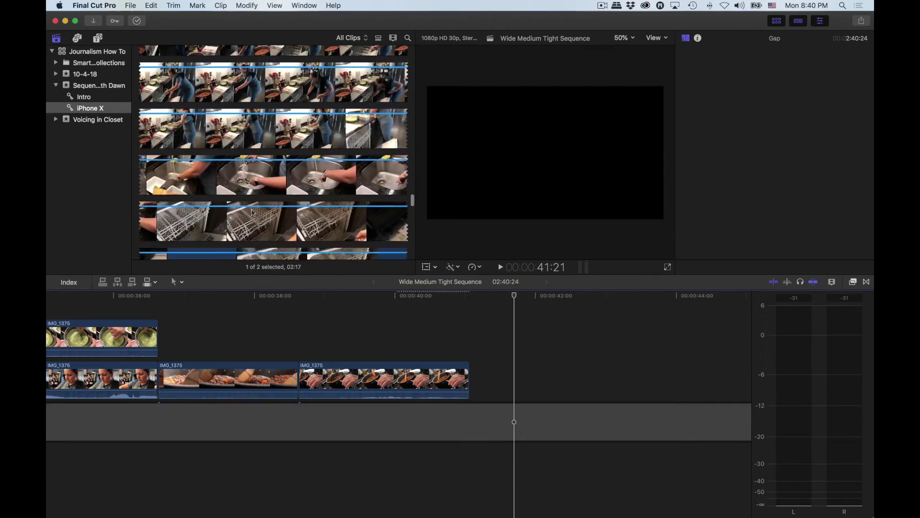
scroll(254, 212, down, 10)
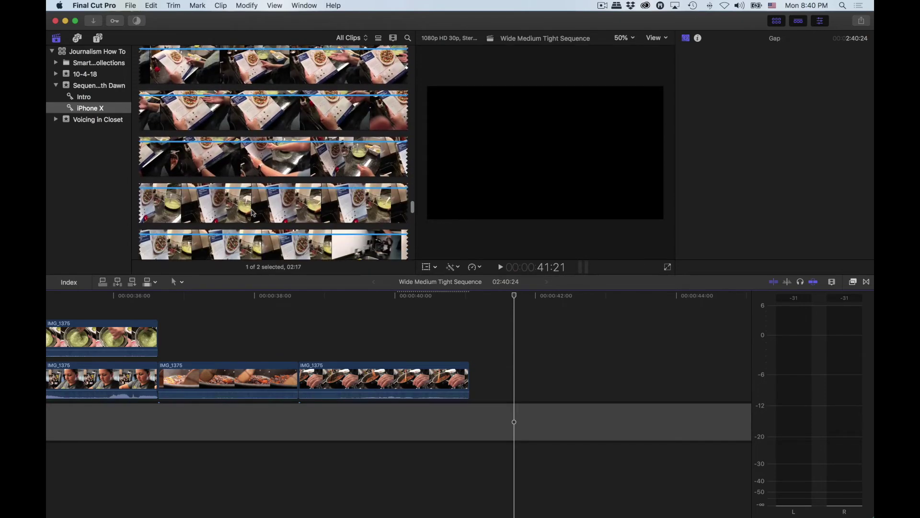
scroll(253, 213, down, 10)
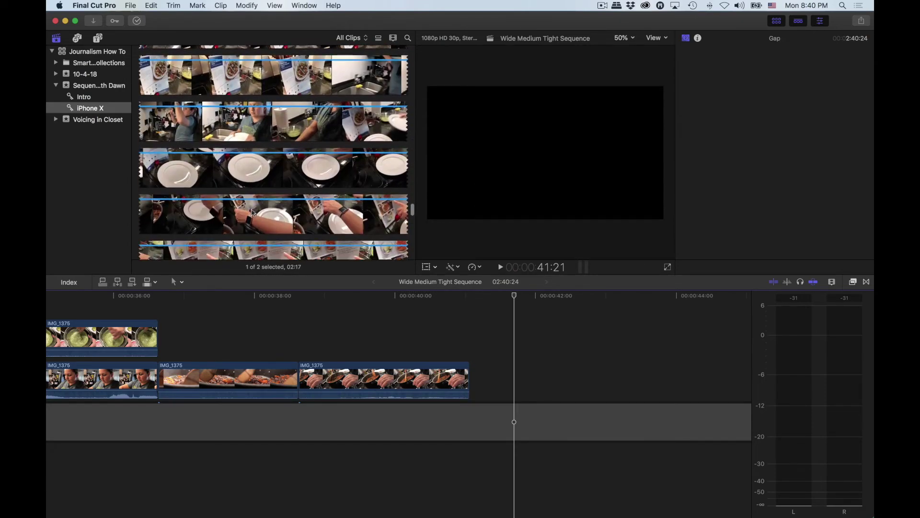
scroll(244, 206, down, 5)
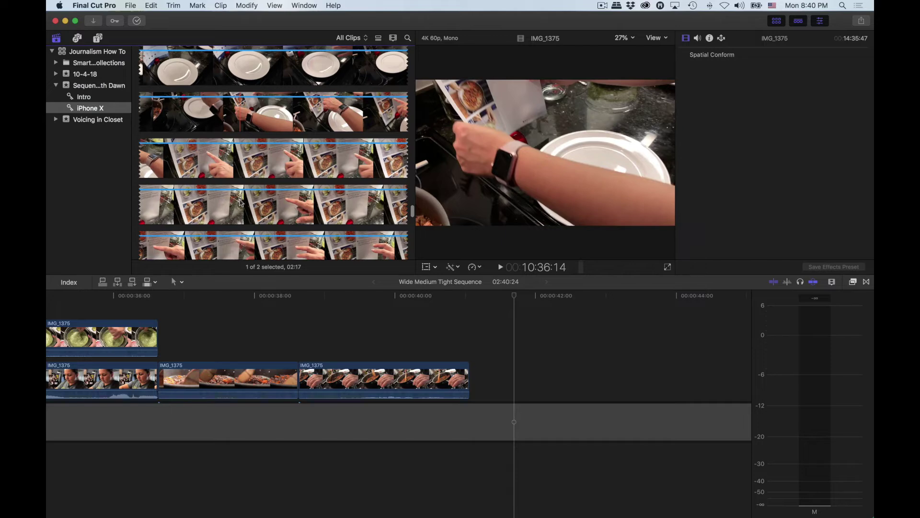
scroll(240, 202, down, 15)
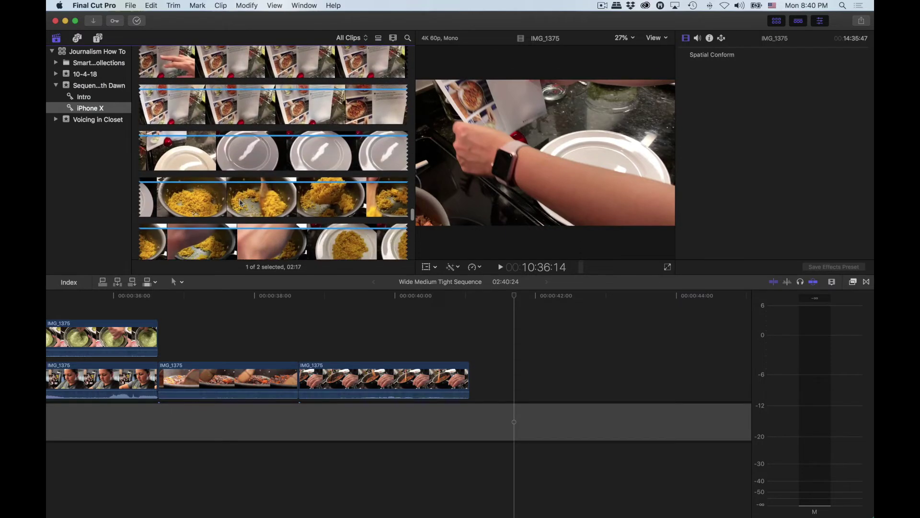
scroll(239, 203, down, 15)
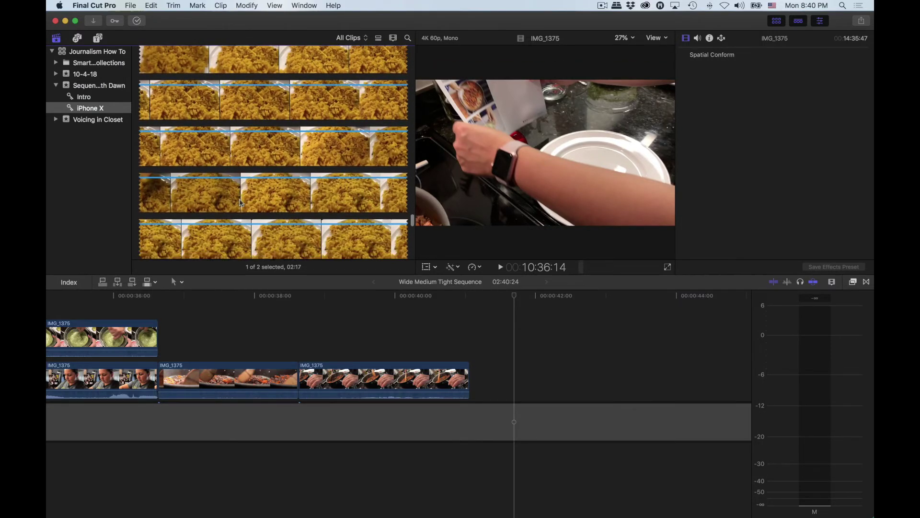
scroll(239, 203, down, 6)
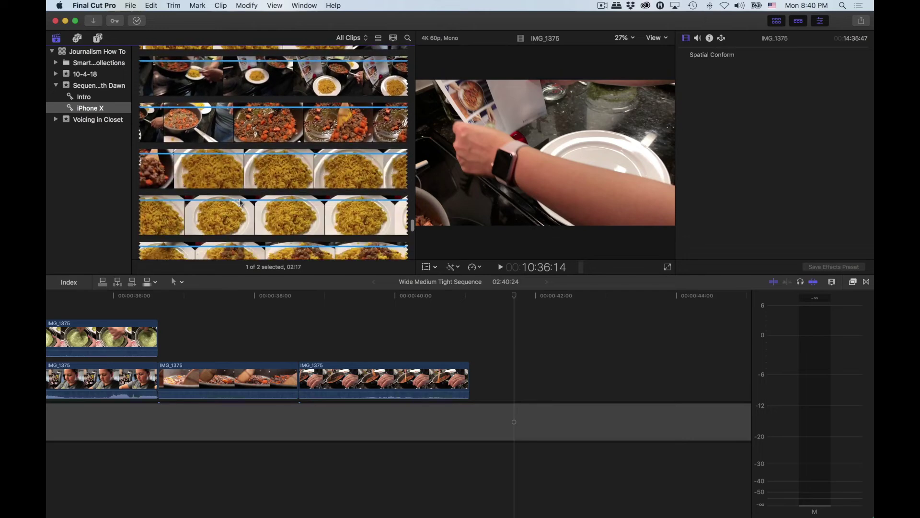
scroll(240, 203, up, 5)
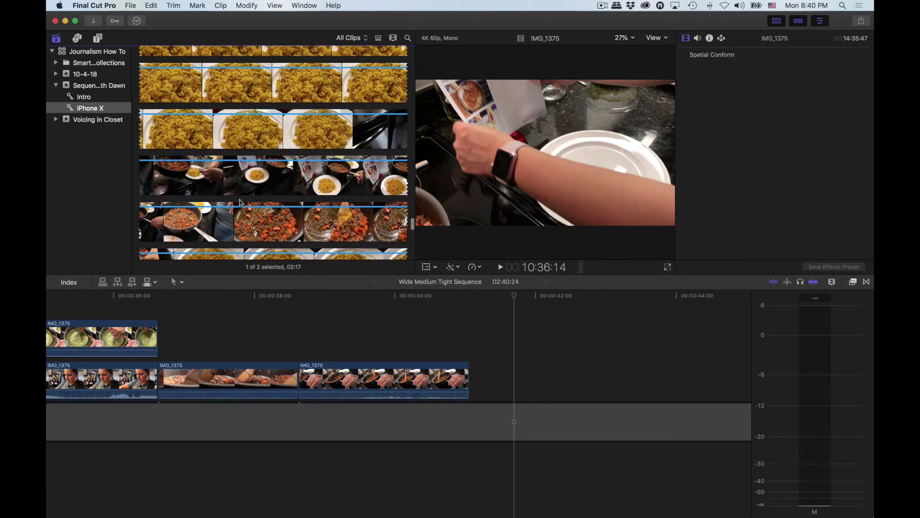
scroll(240, 203, down, 8)
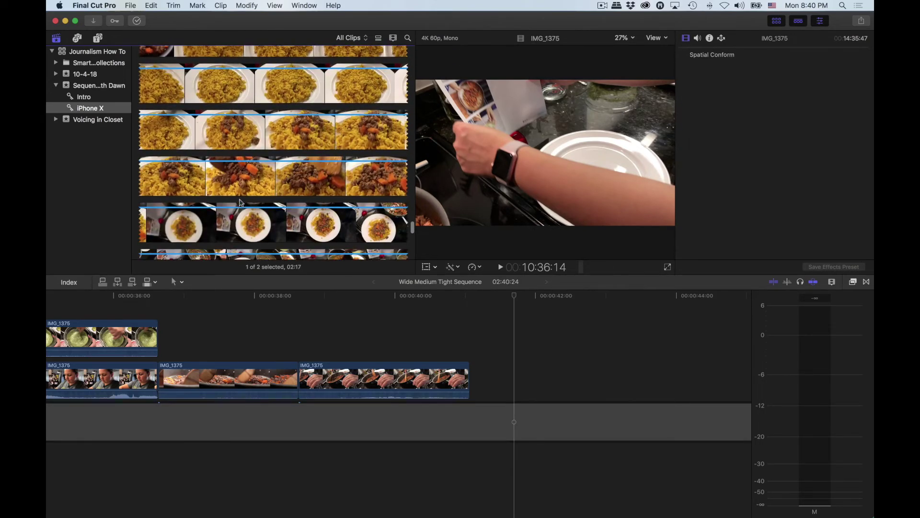
scroll(239, 203, up, 5)
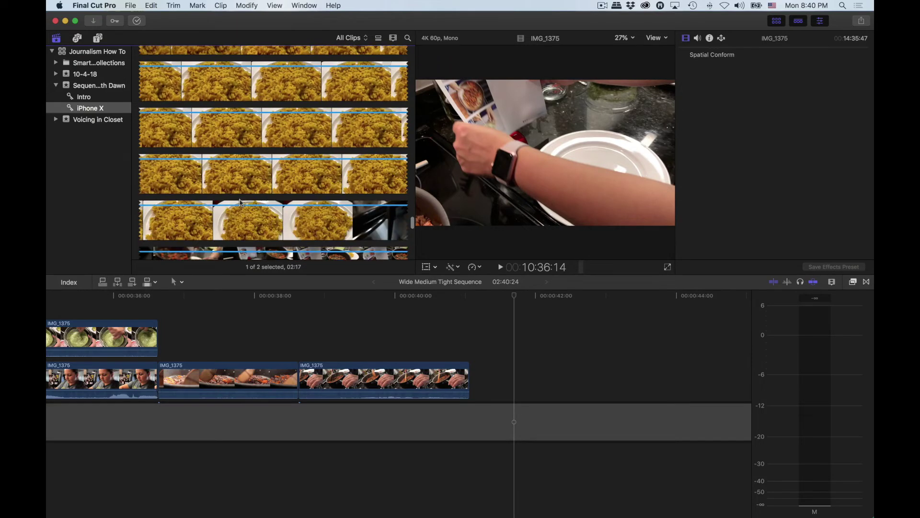
scroll(220, 225, down, 2)
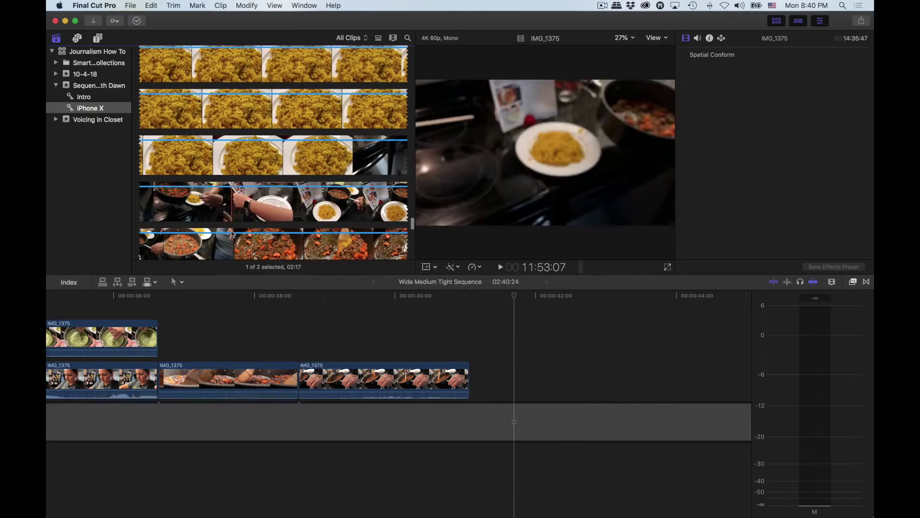
scroll(190, 203, up, 5)
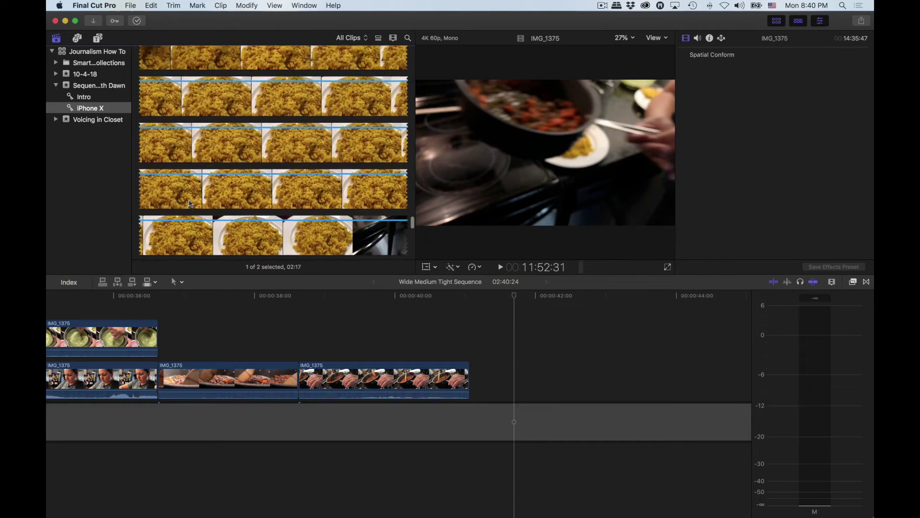
scroll(190, 203, up, 5)
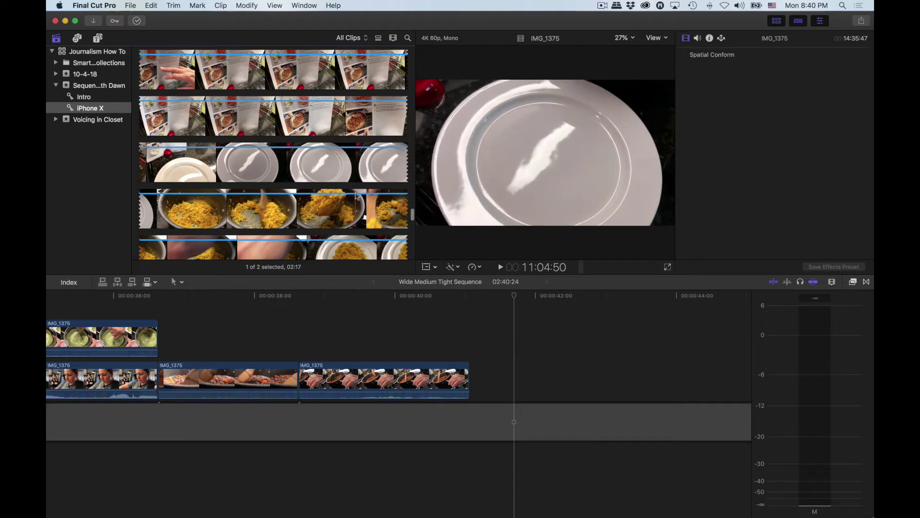
scroll(270, 211, down, 1)
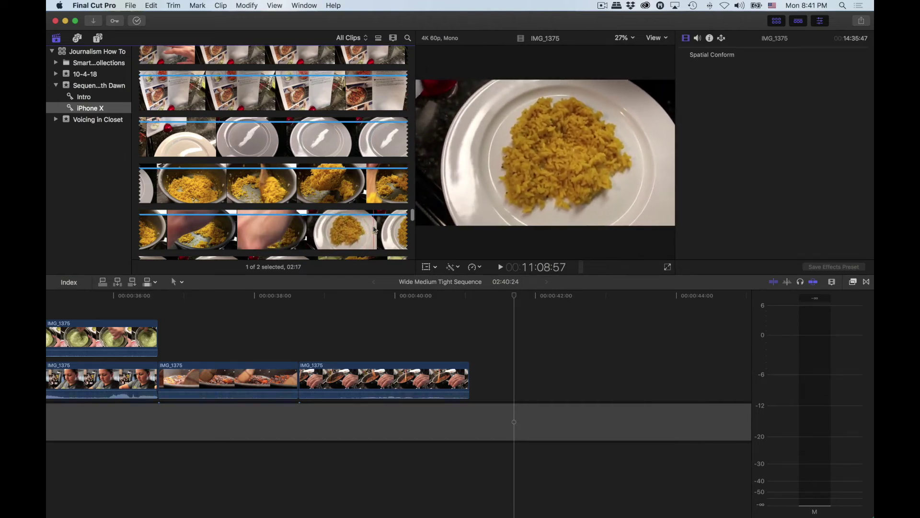
scroll(390, 230, down, 3)
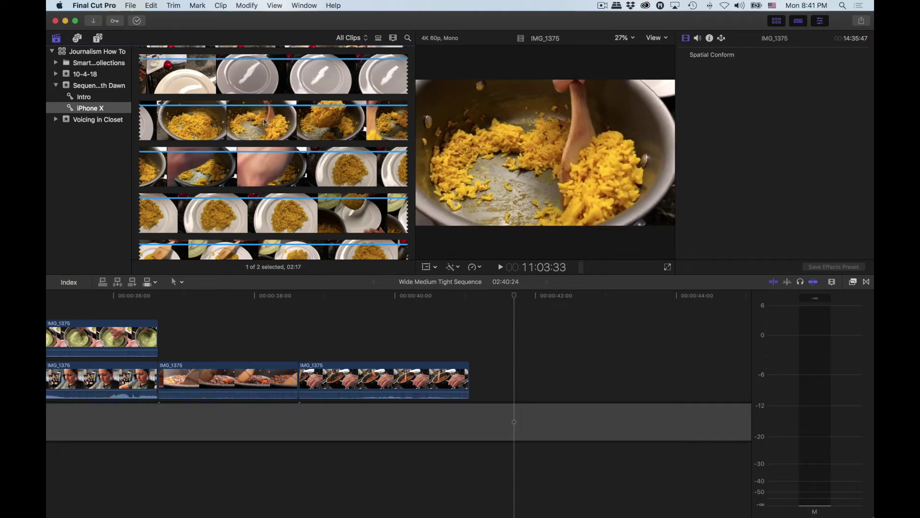
Step: Mark a range of about 01:38 from 11:03:19 of the rice-stirring footage and add it to the timeline at 41:21
key(i)
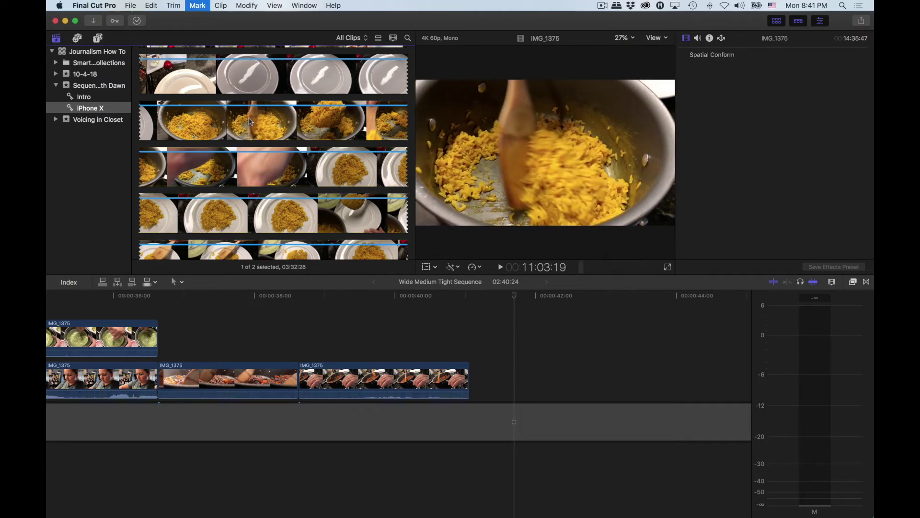
key(space)
key(o)
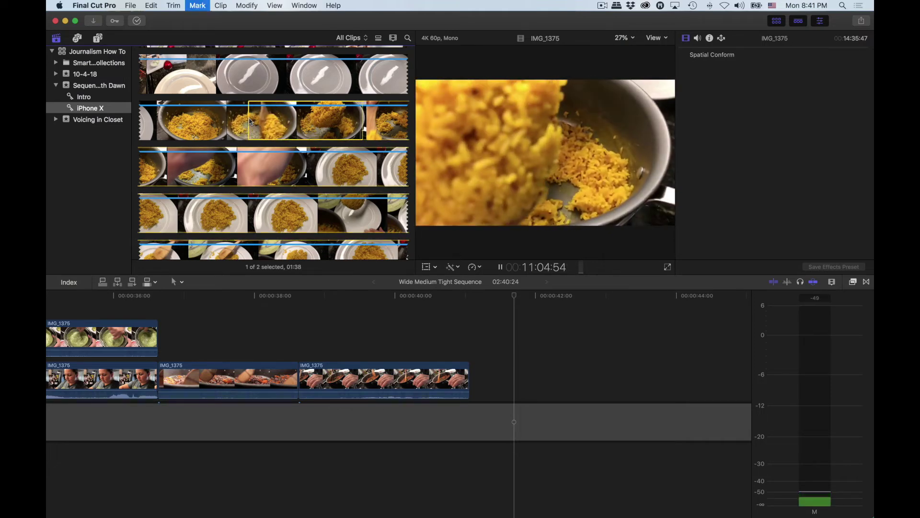
key(space)
key(e)
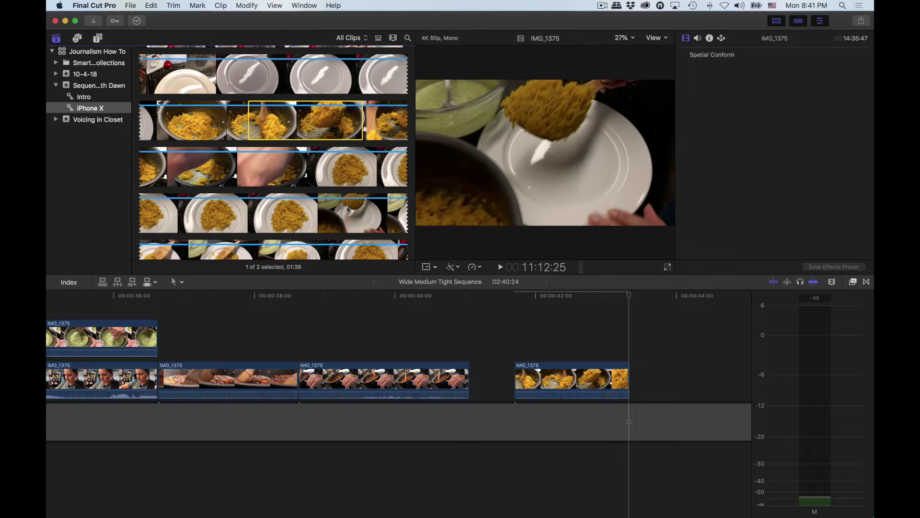
Step: Mark a range of about 03:01 from 11:12:25 of the rice being plated and add it directly after the rice-stirring clip
key(i)
key(space)
scroll(349, 209, down, 2)
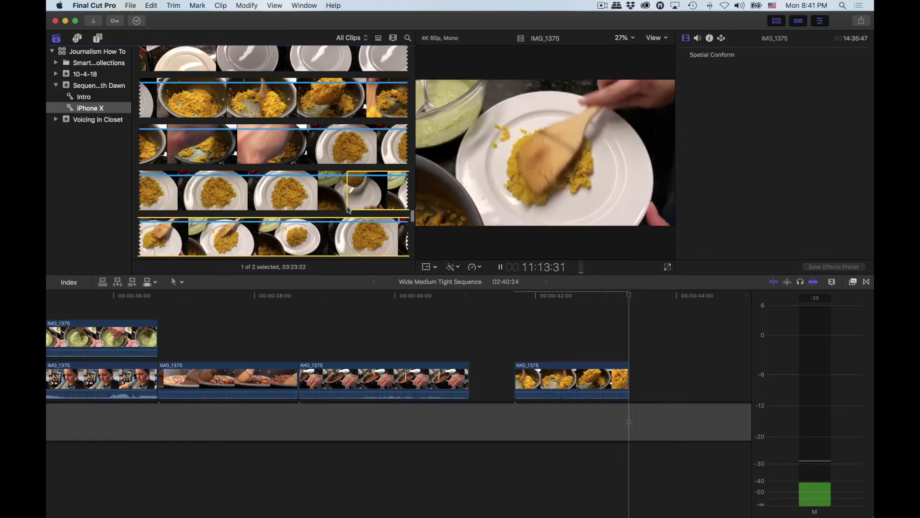
key(o)
key(space)
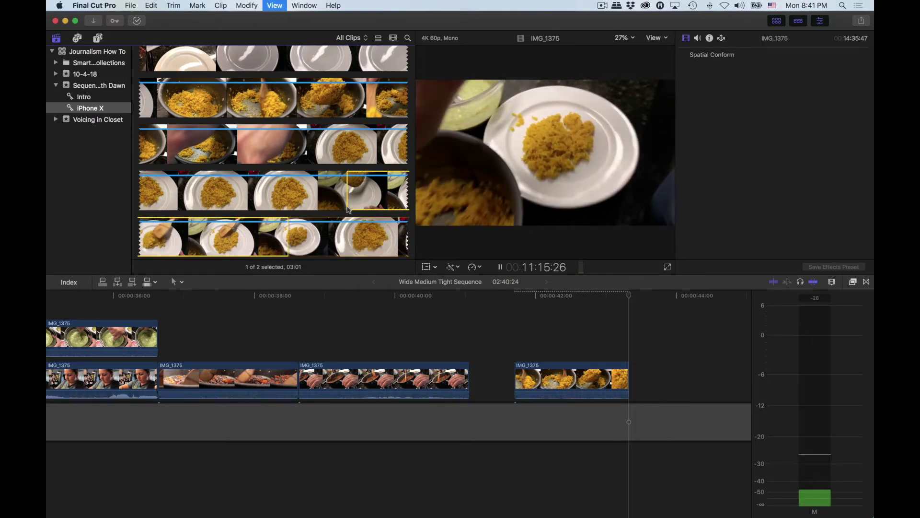
key(e)
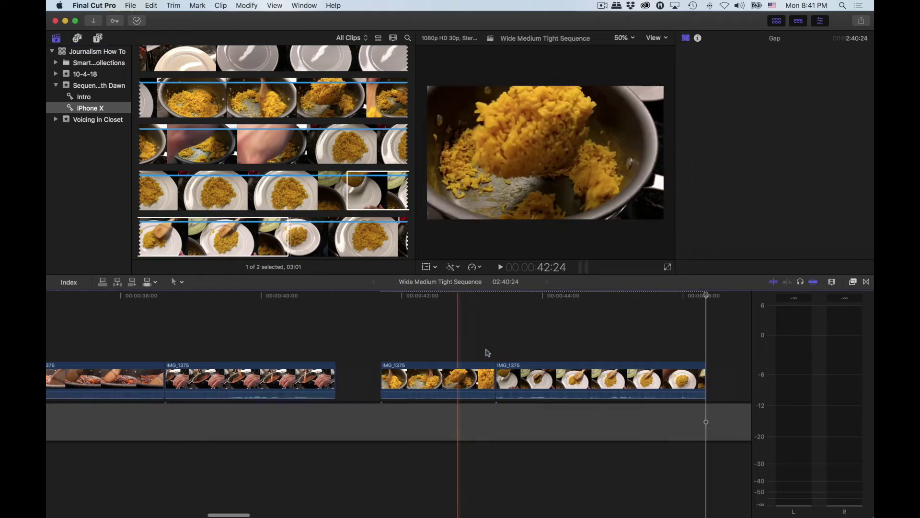
Step: Mark a range of about 03:26 from 11:17:27 of the rice being spread on the plate and add it directly after the plating clip
scroll(302, 187, down, 5)
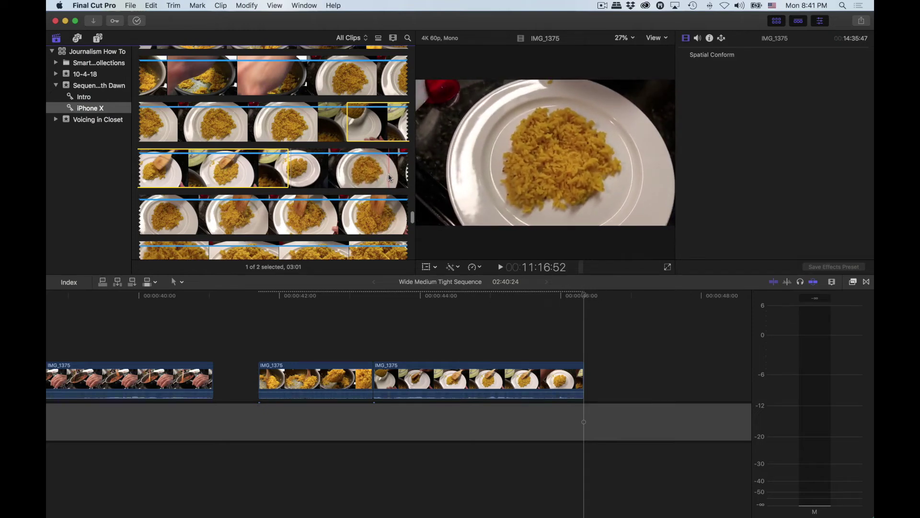
scroll(390, 178, down, 4)
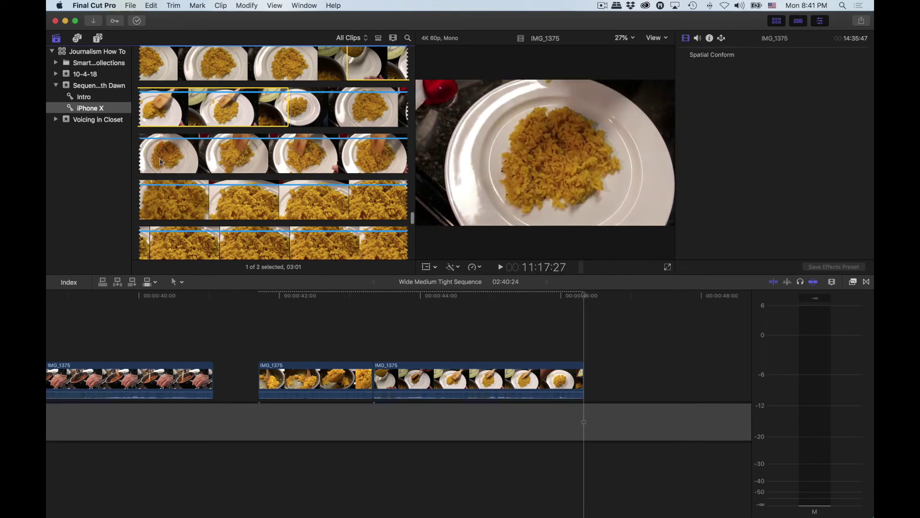
key(i)
key(space)
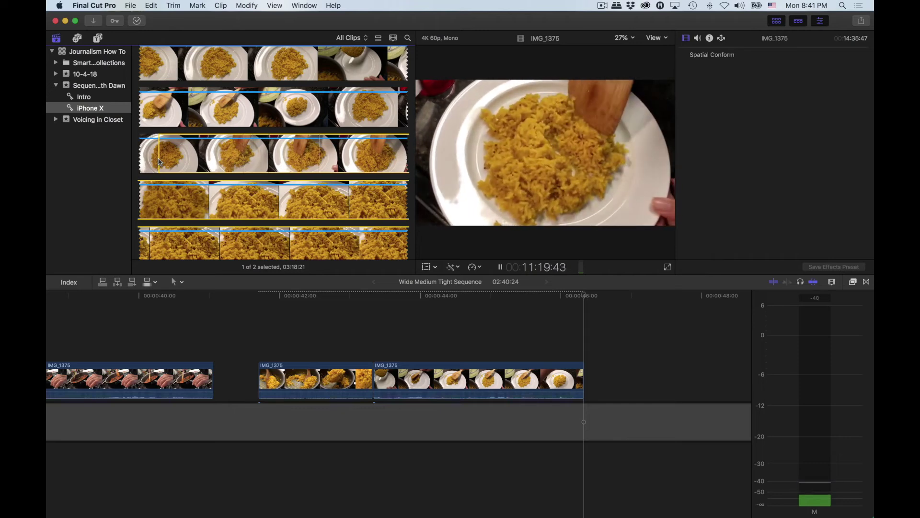
key(o)
key(e)
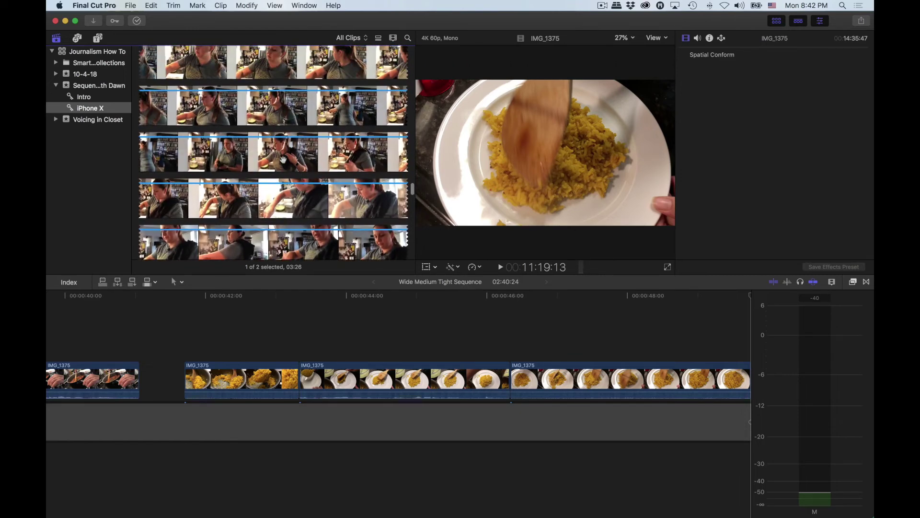
Step: Mark a range of about 00:27 from around 8:48 of the cook's face shot and add it to the end of the timeline
scroll(283, 159, down, 3)
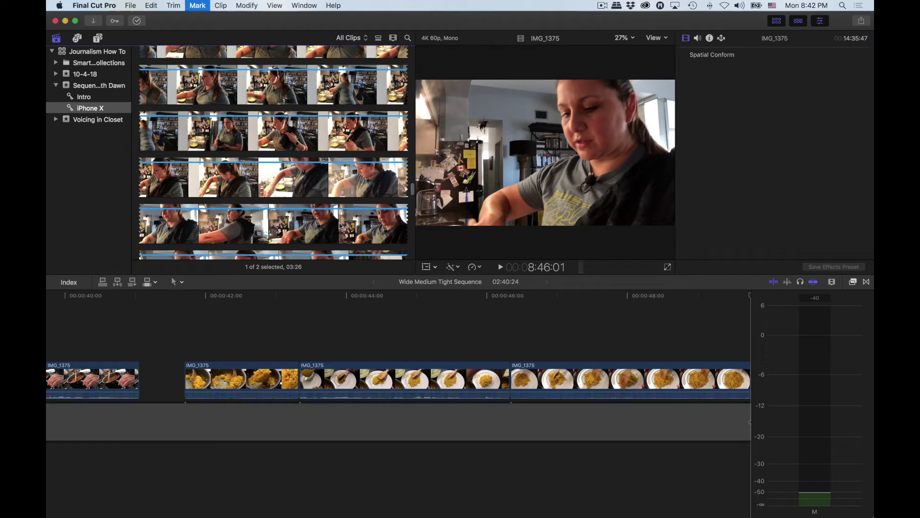
key(space)
scroll(341, 225, down, 2)
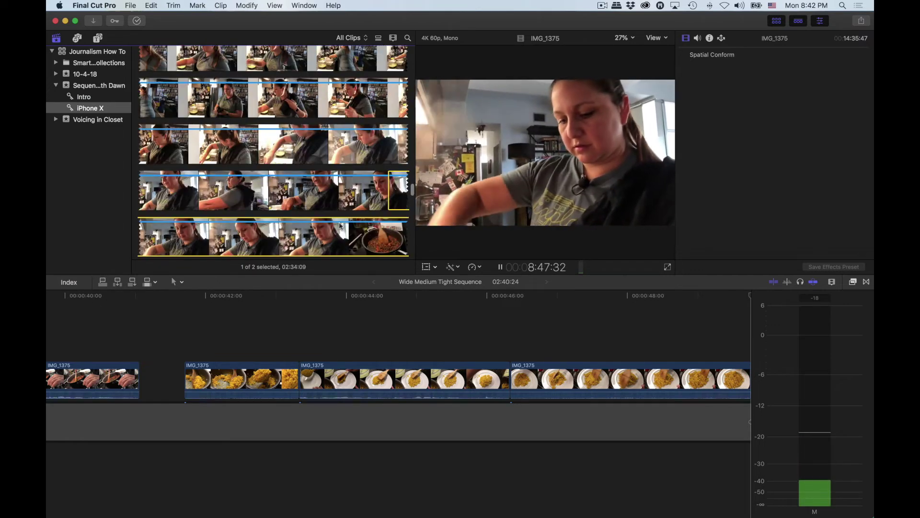
key(i)
key(o)
key(space)
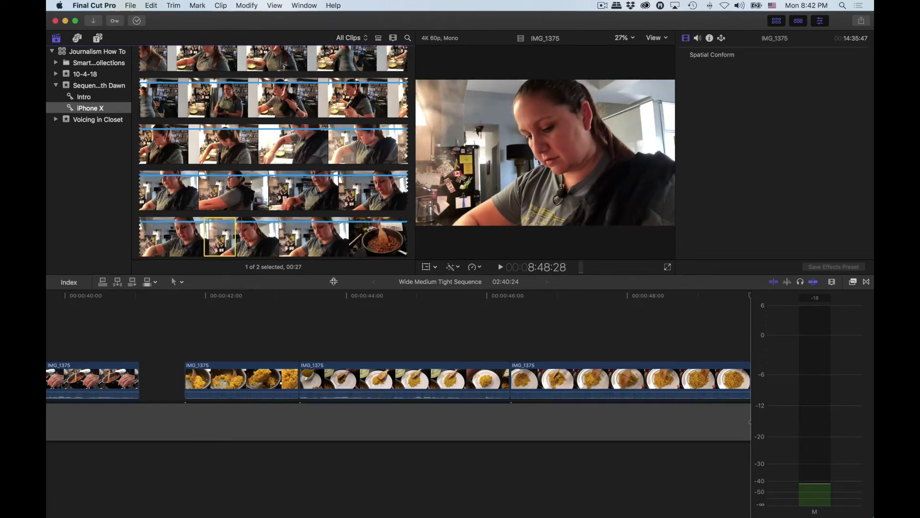
Step: Play the sequence from 39:24 across the gap between the pan-stirring and rice-stirring clips
click(191, 314)
scroll(161, 313, left, 3)
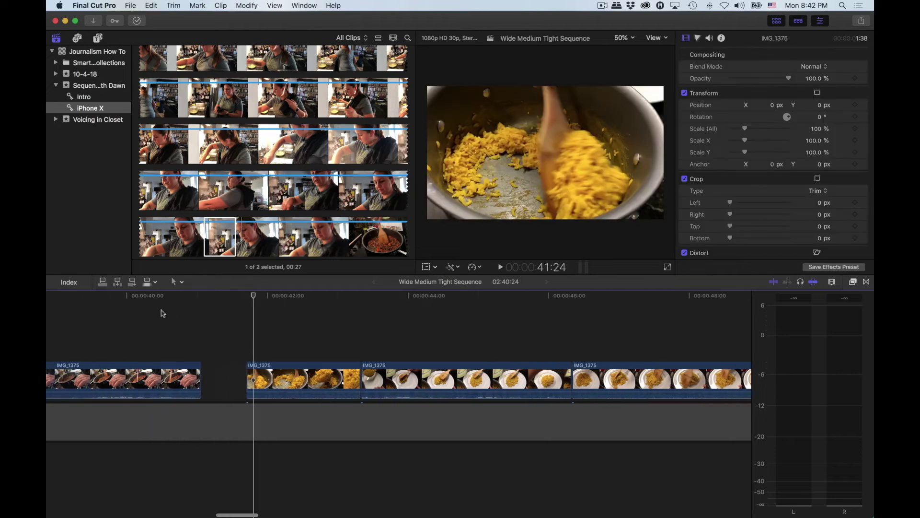
scroll(163, 313, left, 5)
click(218, 235)
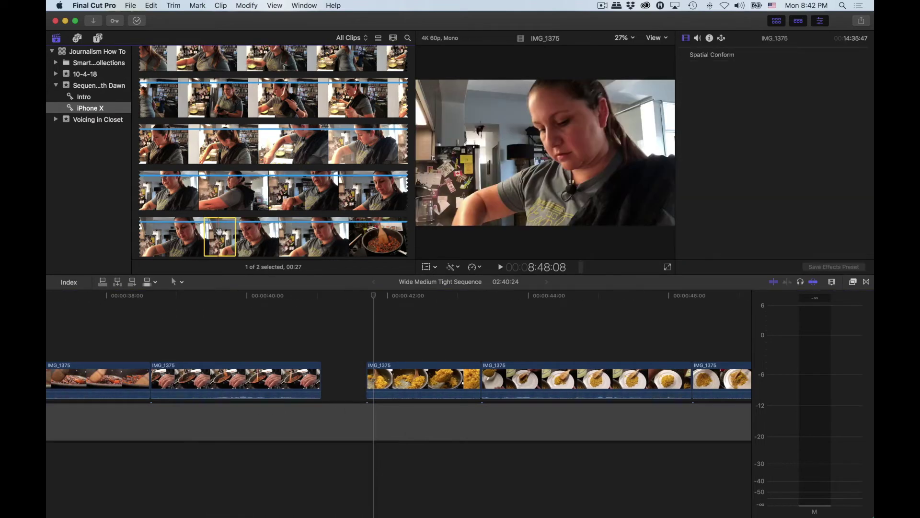
click(234, 296)
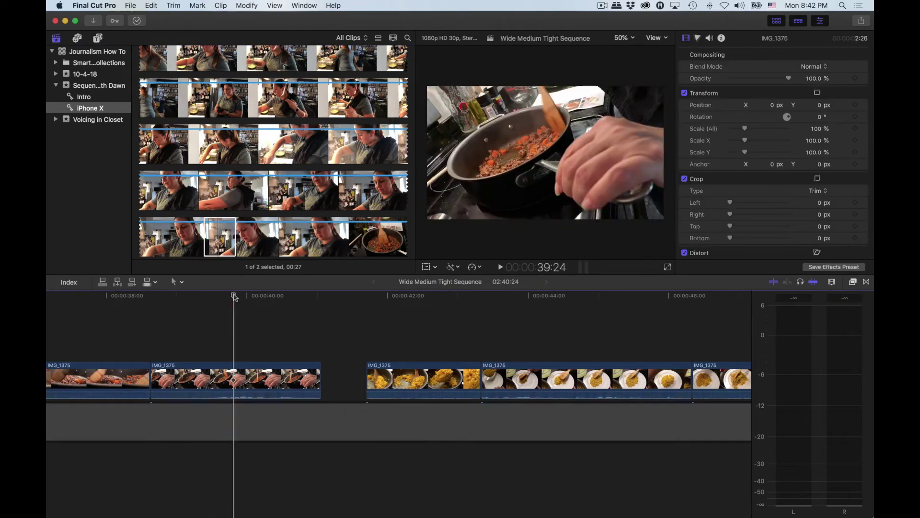
key(space)
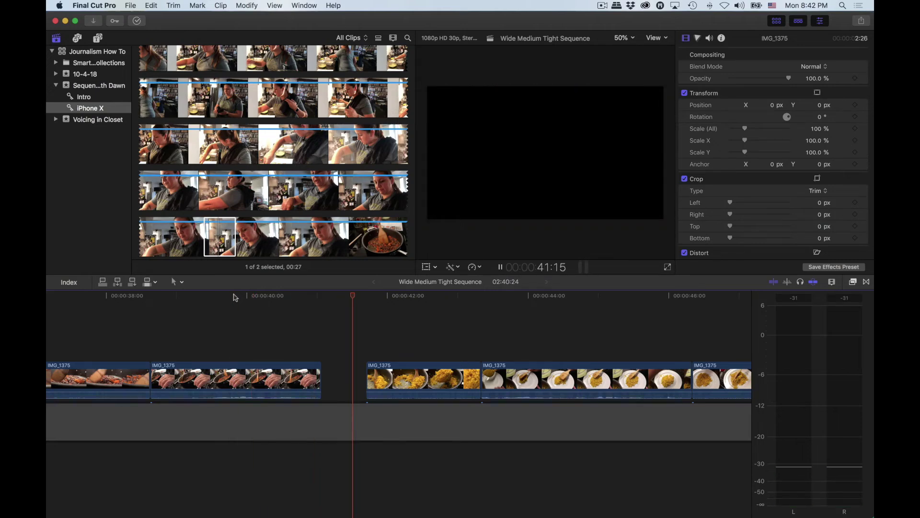
key(space)
Step: Move the cook's face clip from the timeline's end to directly after the last pan-stirring clip and play across the cut
scroll(365, 335, right, 5)
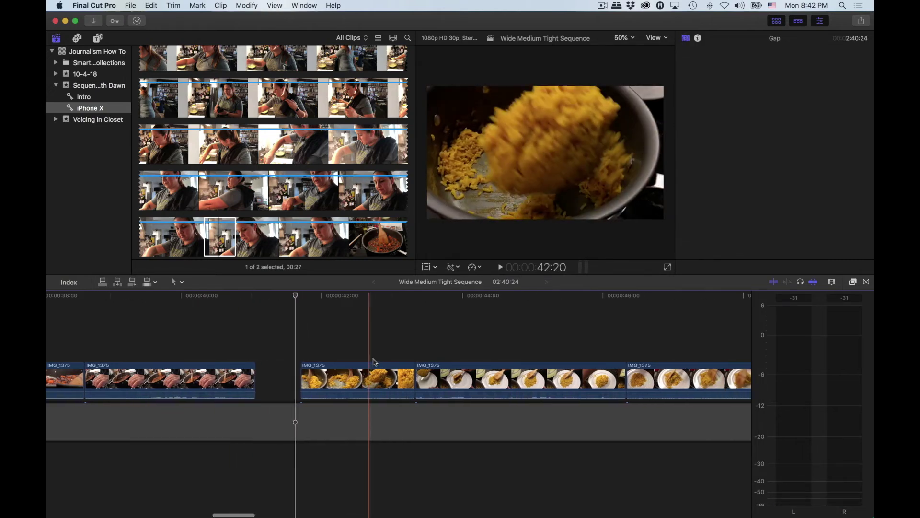
scroll(373, 361, right, 15)
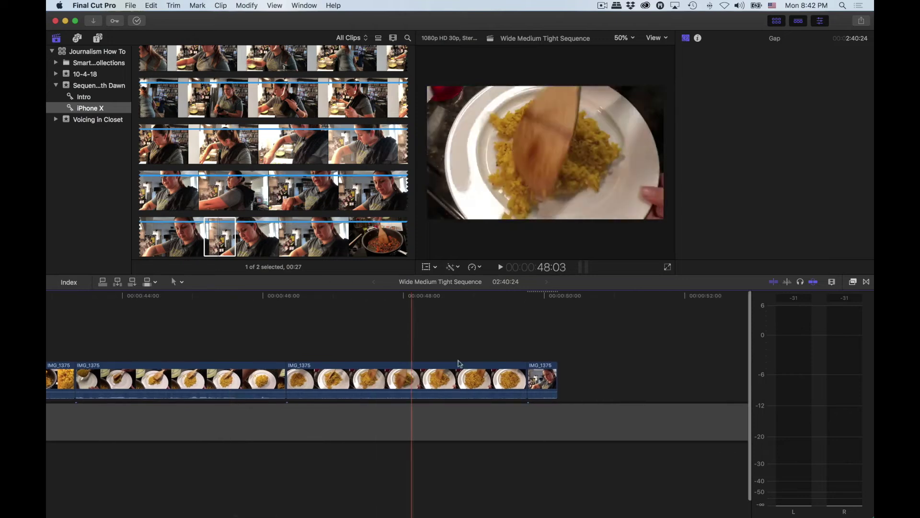
drag(220, 237, 120, 333)
scroll(134, 331, left, 14)
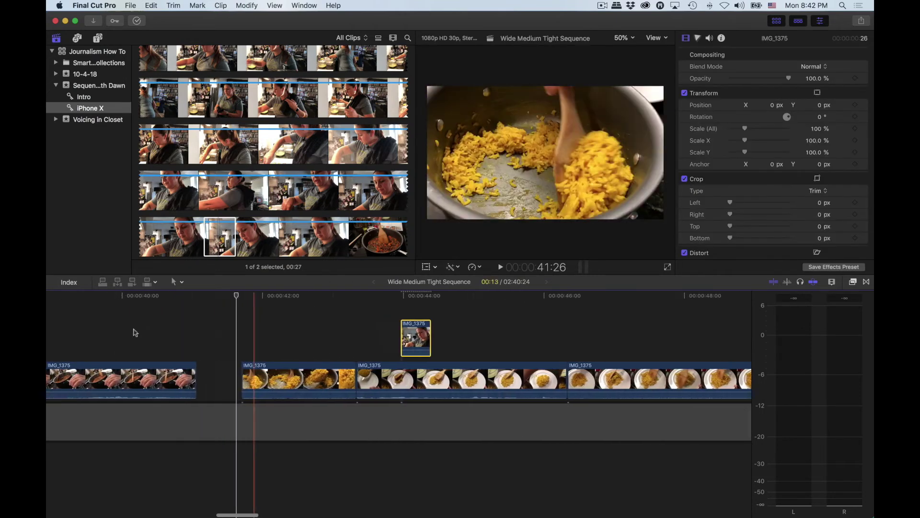
drag(420, 336, 217, 372)
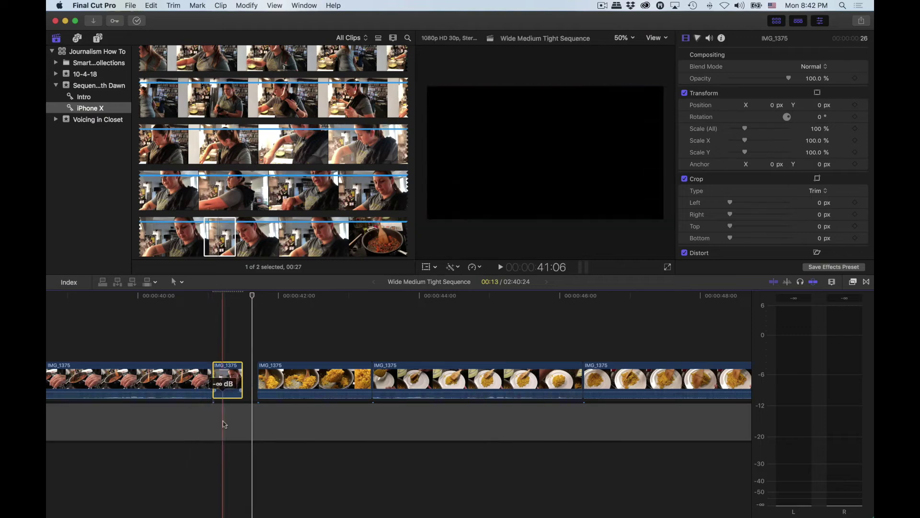
click(160, 341)
key(space)
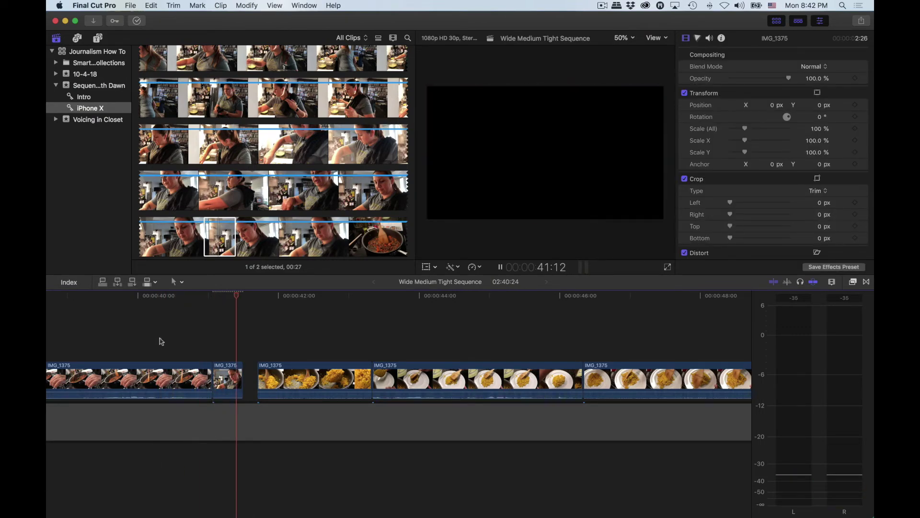
key(space)
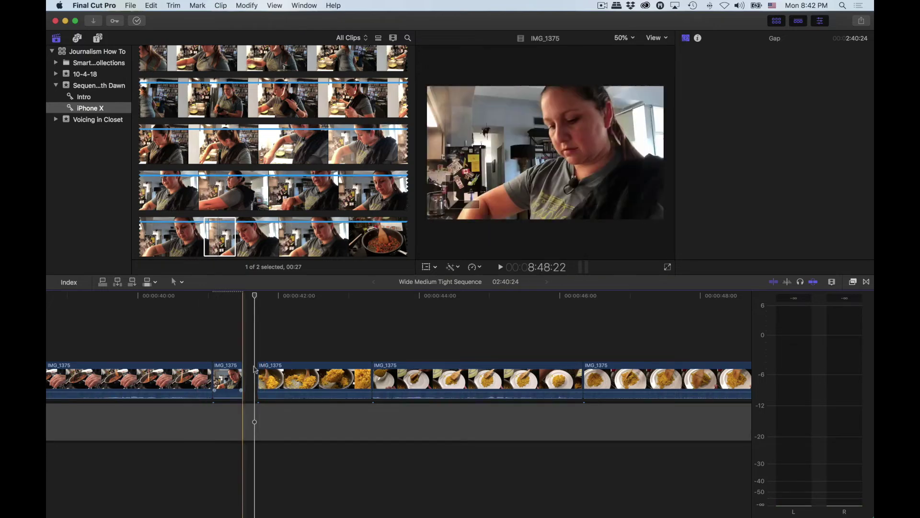
Step: Move the rice-stirring clip earlier so it starts directly after the cook's face clip
mouse_move(228, 379)
mouse_down()
mouse_move(282, 336)
mouse_move(226, 345)
mouse_move(227, 378)
mouse_up()
scroll(273, 153, down, 10)
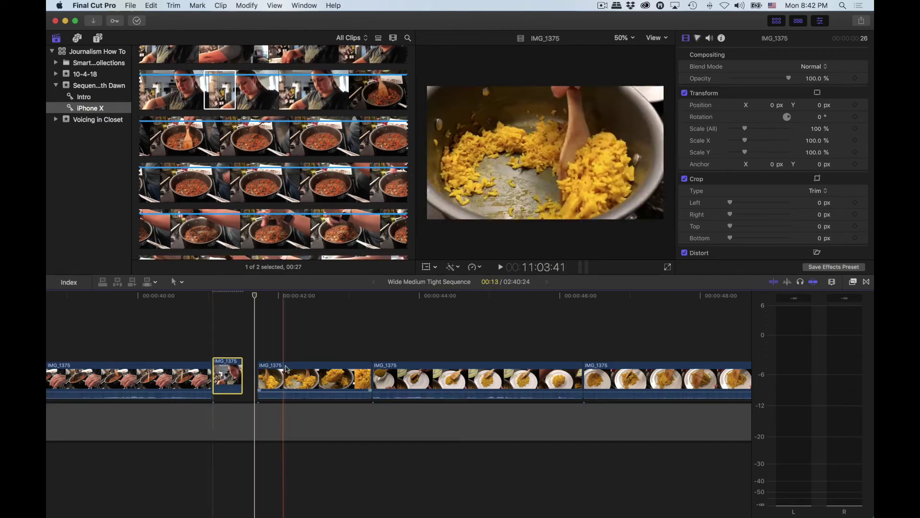
drag(299, 379, 286, 378)
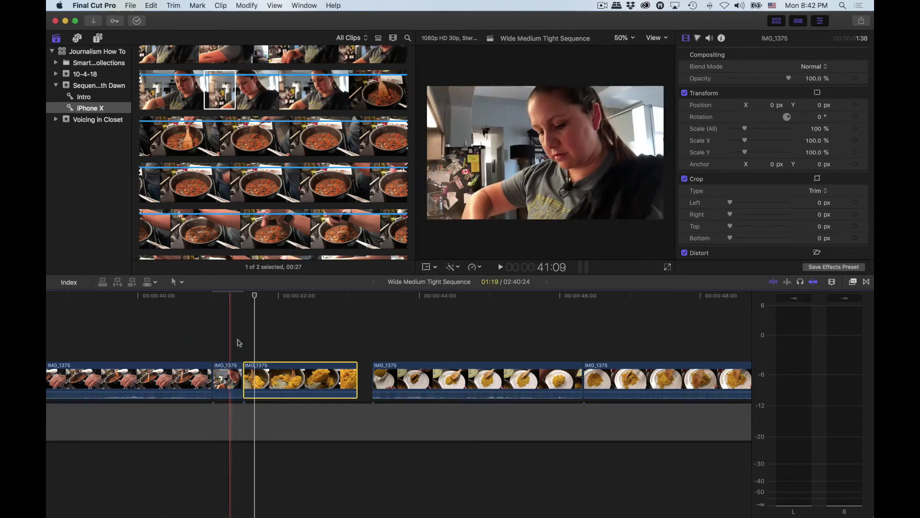
Step: Compare frames from the pan-stirring, cook's face and rice-stirring clips to check how the action cuts together
click(273, 330)
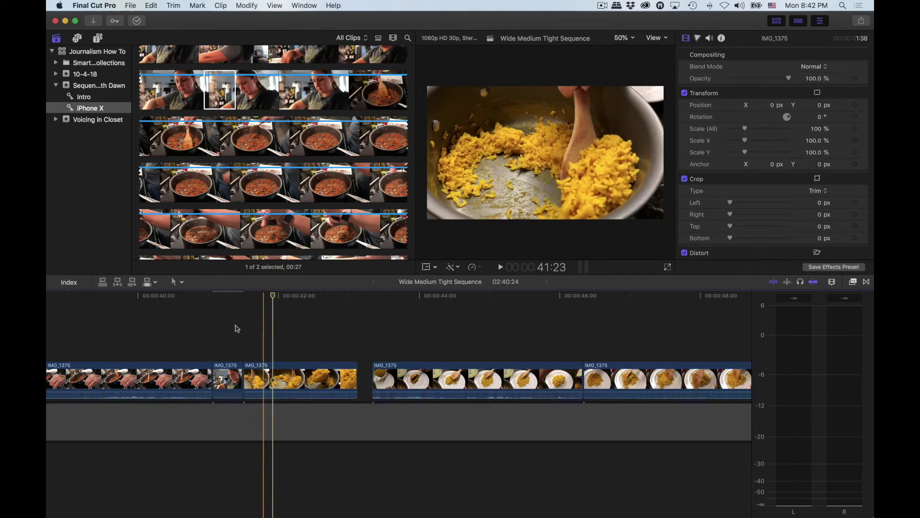
click(184, 320)
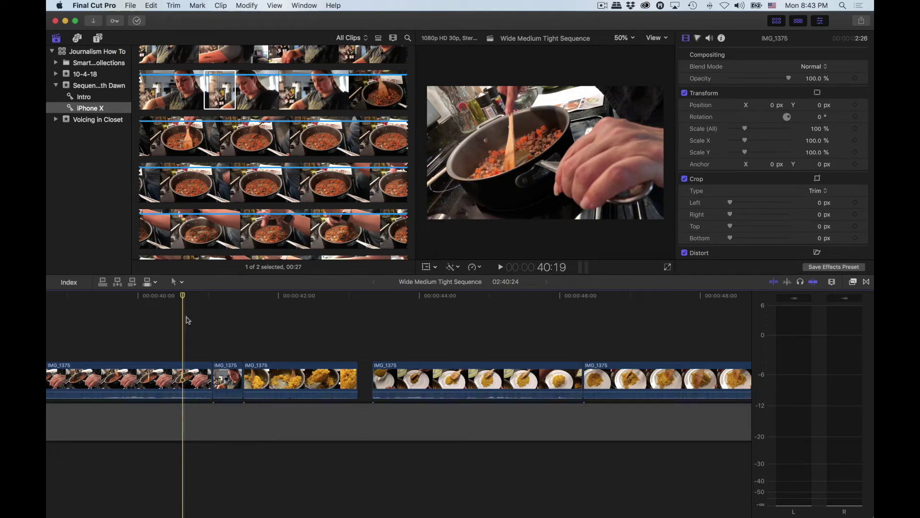
click(226, 307)
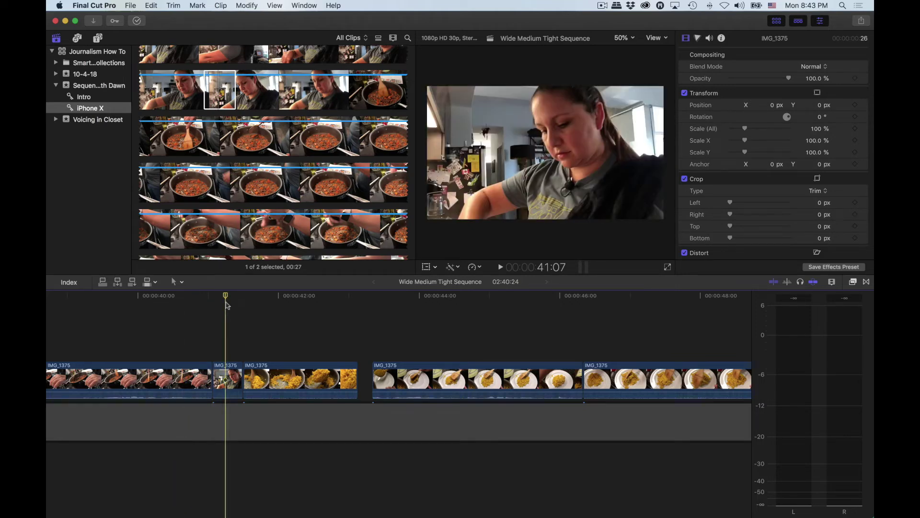
click(272, 311)
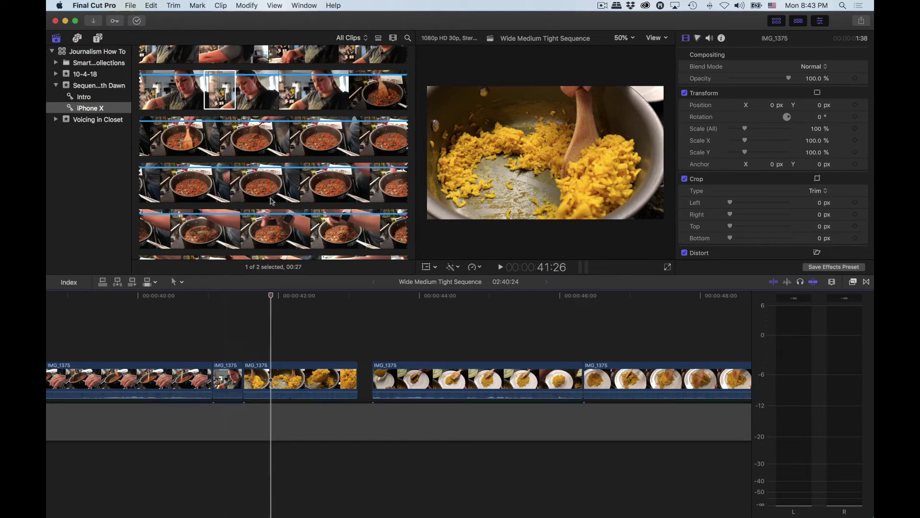
Step: Look through the iPhone X footage for the close-up of the printed recipe
scroll(271, 201, down, 15)
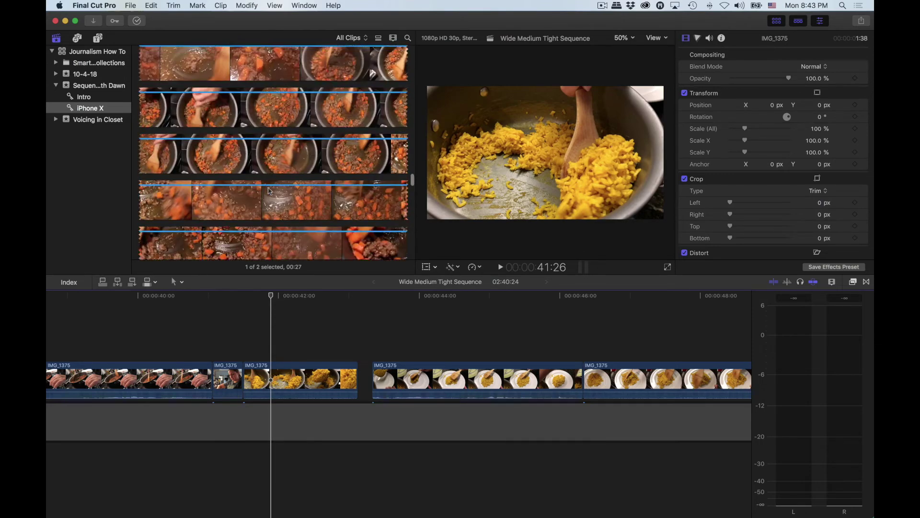
scroll(268, 191, up, 15)
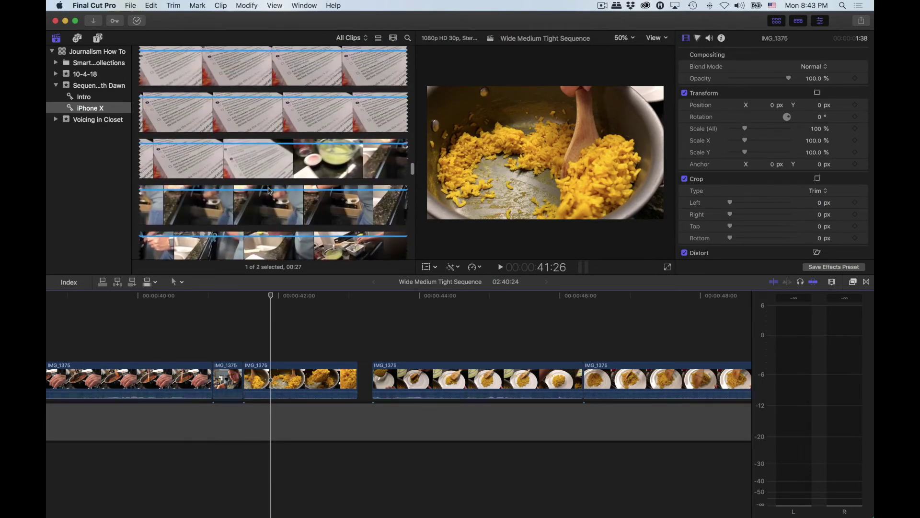
scroll(270, 190, up, 3)
click(309, 149)
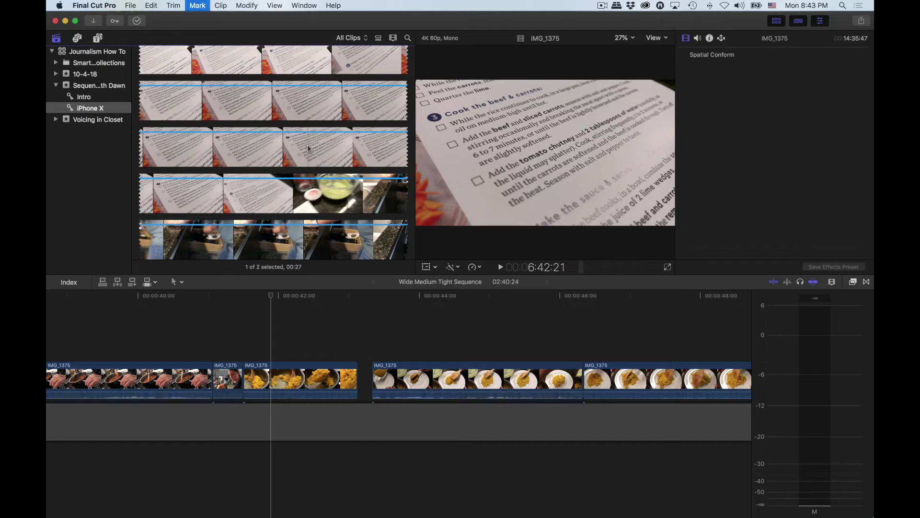
key(i)
key(space)
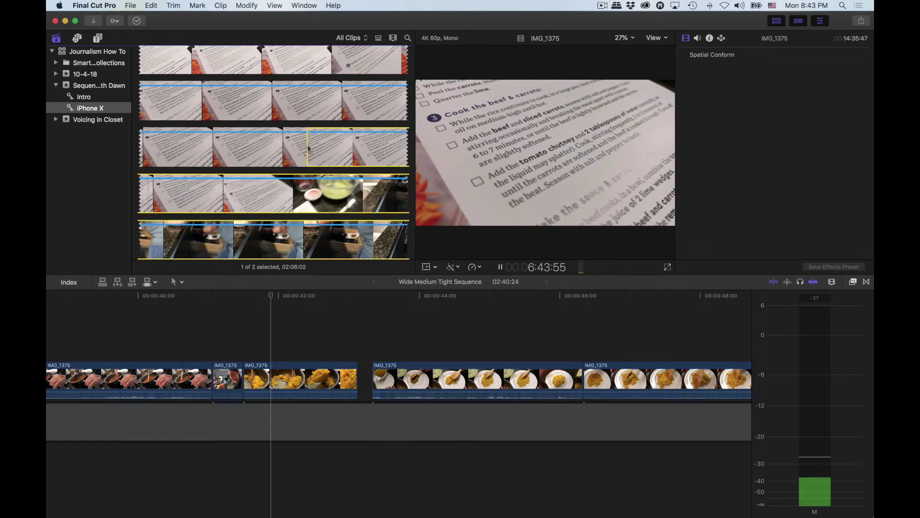
key(o)
key(space)
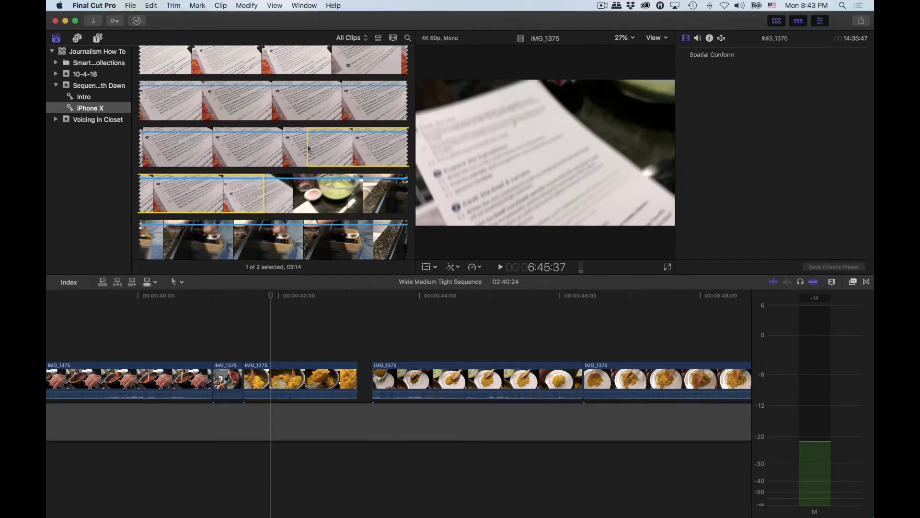
Step: Mark a range of about 01:37 from around 6:41 of the recipe close-up and connect it above the cook's face clip, starting where the pan-stirring clip ends
key(i)
key(space)
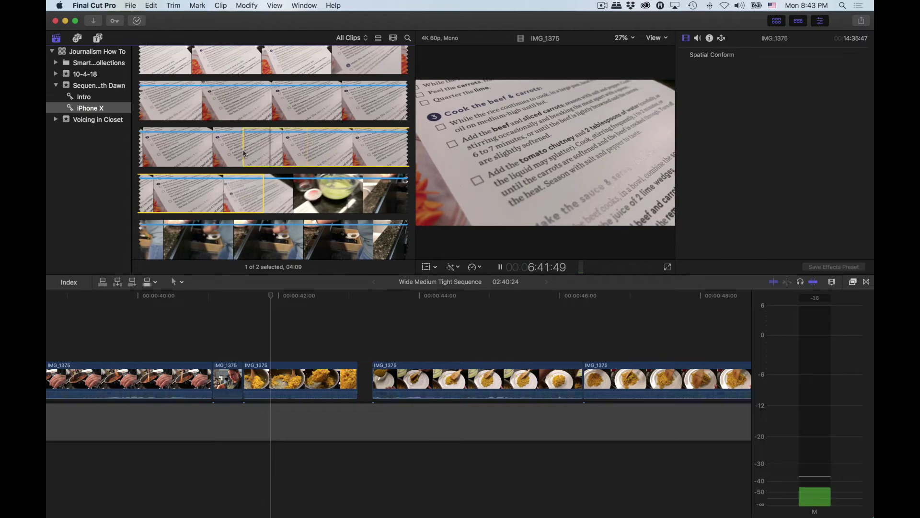
key(o)
key(space)
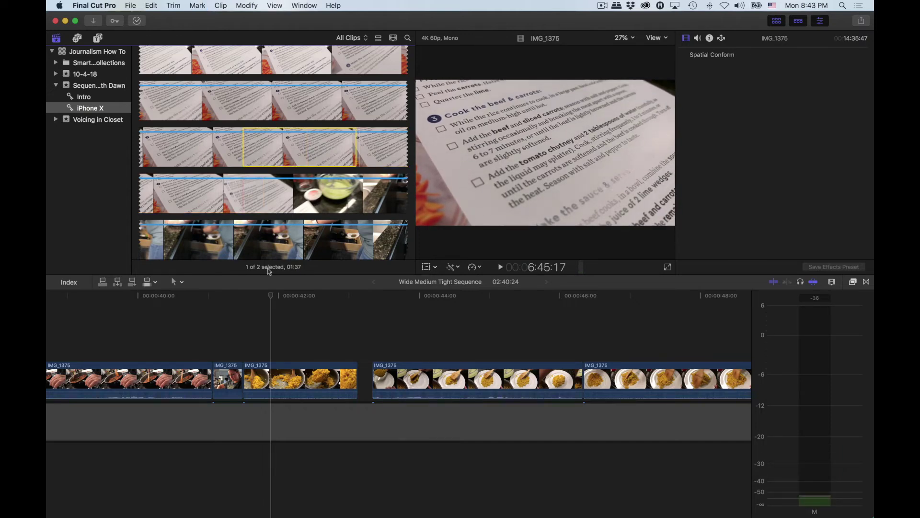
key(q)
drag(265, 336, 238, 343)
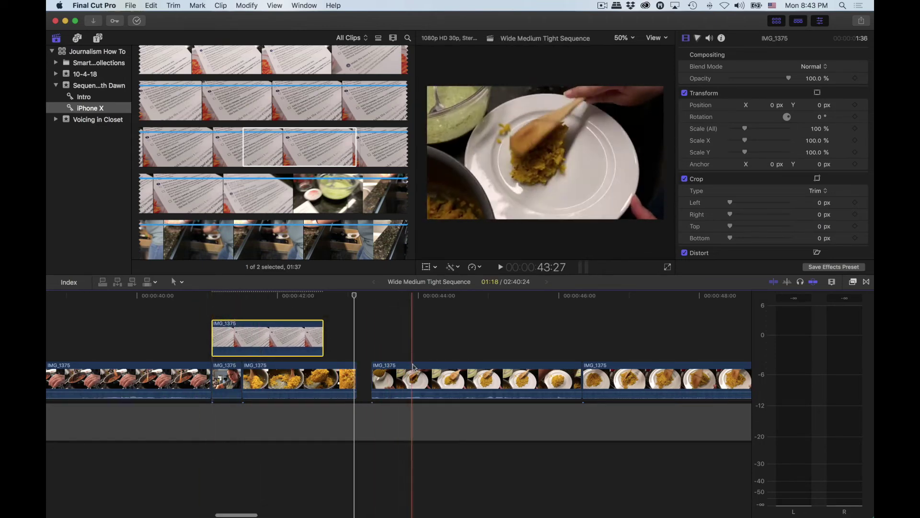
Step: Trim the recipe clip to about 0.8 seconds and fit it between the pan-stirring and face clips, shifting the following clips later, and play it
drag(412, 381, 483, 339)
drag(452, 373, 322, 391)
drag(321, 339, 265, 341)
key(alt+super+Down)
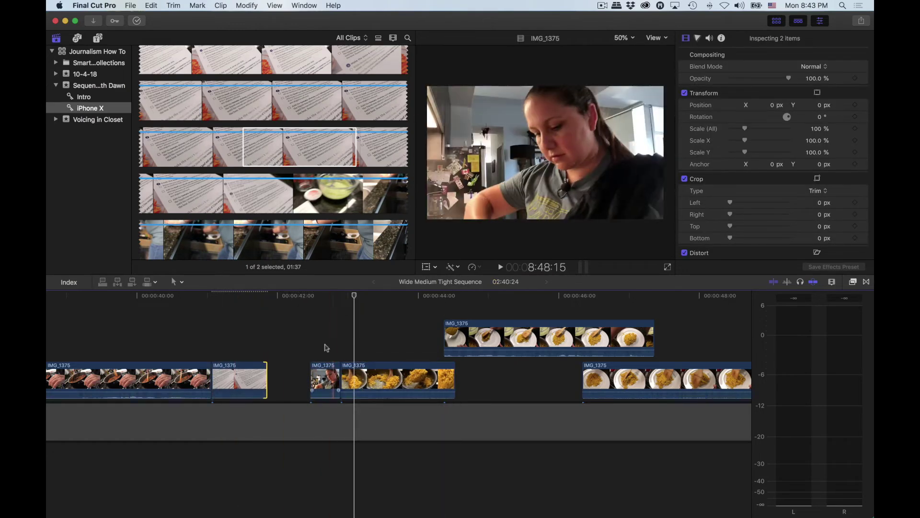
drag(385, 381, 344, 382)
click(155, 339)
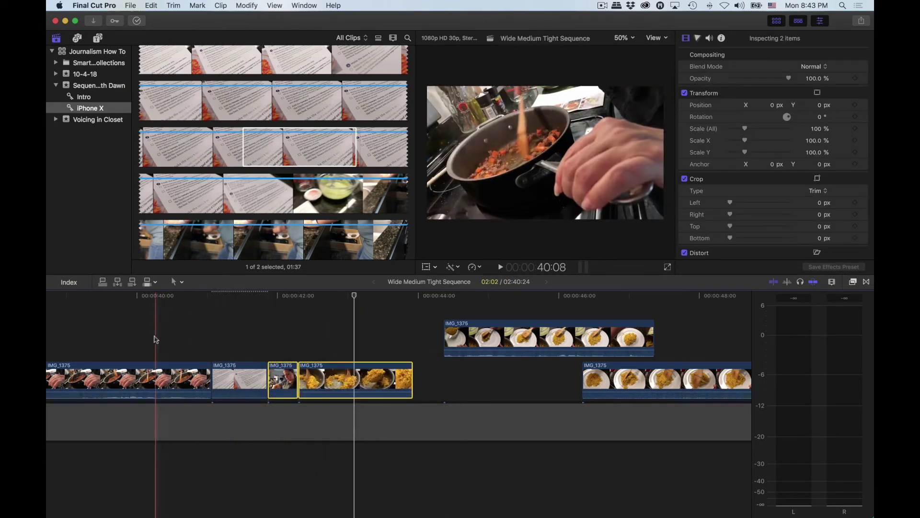
key(space)
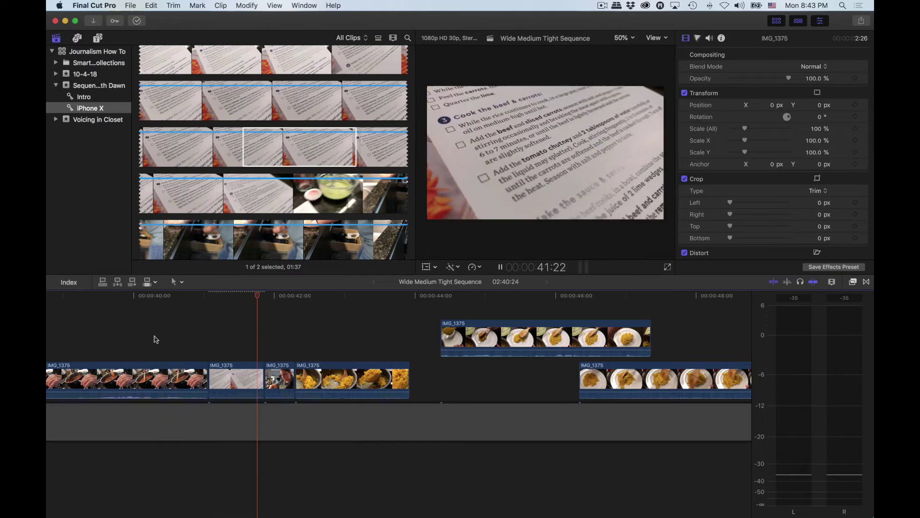
Step: Shift the rice-stirring clip slightly later, extend the cook's face clip to meet it at about 42:16, and play through the cuts
drag(386, 385, 404, 385)
drag(294, 378, 312, 378)
click(180, 319)
key(space)
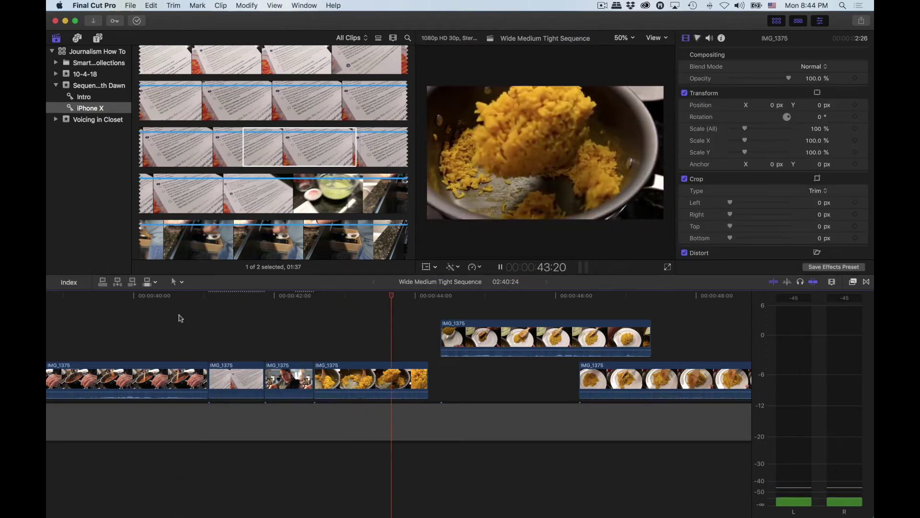
Step: Trim the rice-stirring clip's end to a duration of 1:36, move the first plating clip to start right after it, and play the cut
key(space)
drag(425, 380, 406, 380)
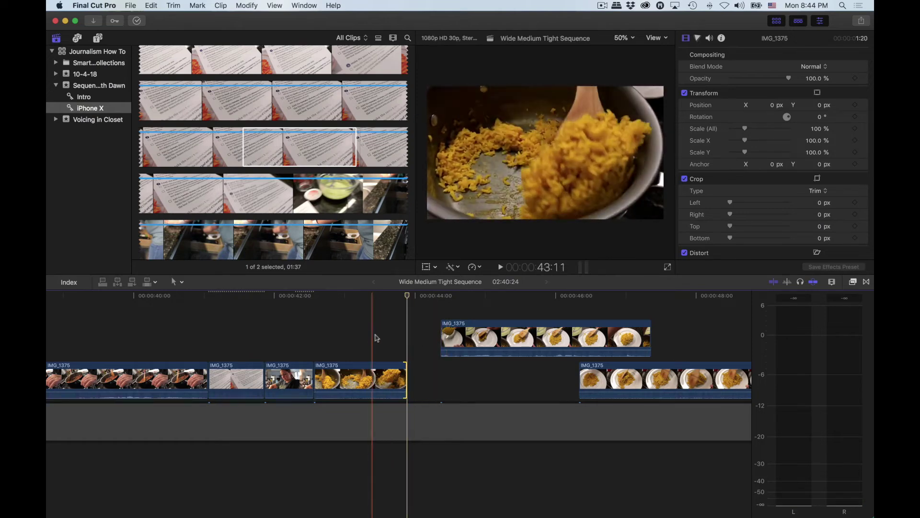
drag(408, 368, 427, 370)
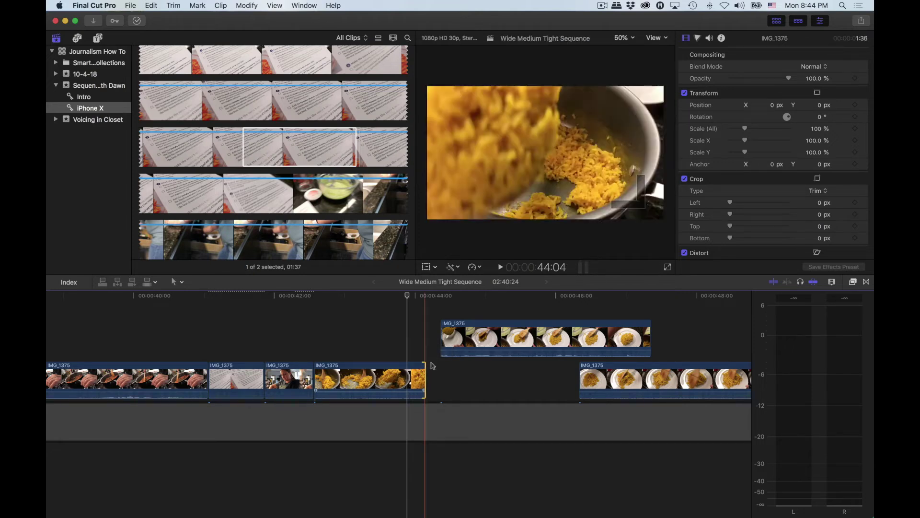
click(472, 336)
drag(472, 336, 457, 336)
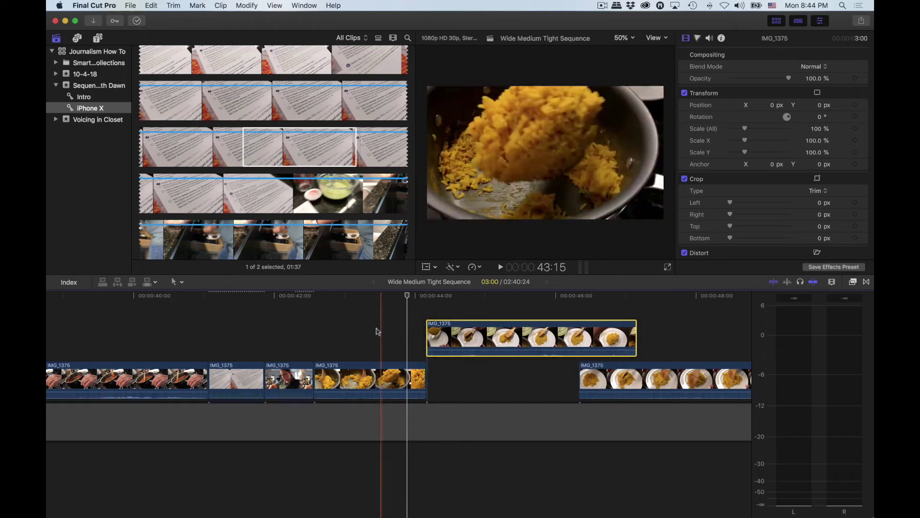
click(339, 327)
key(space)
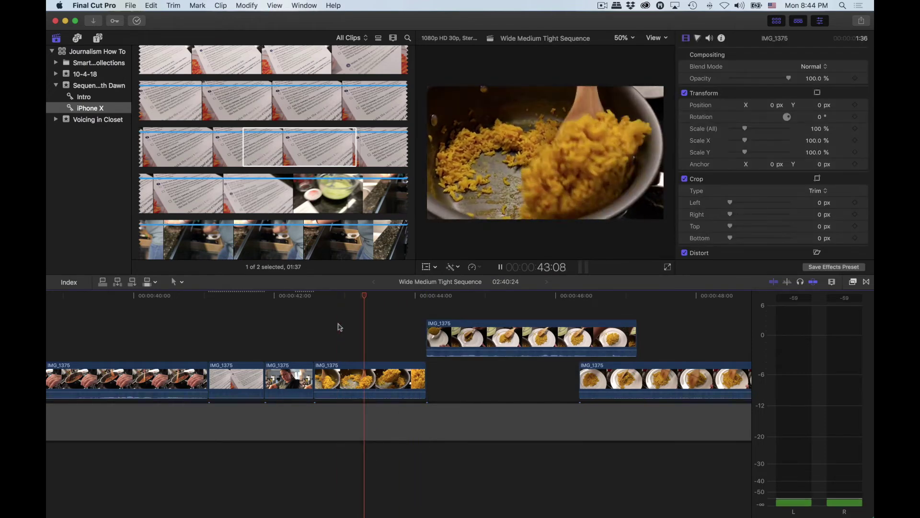
key(space)
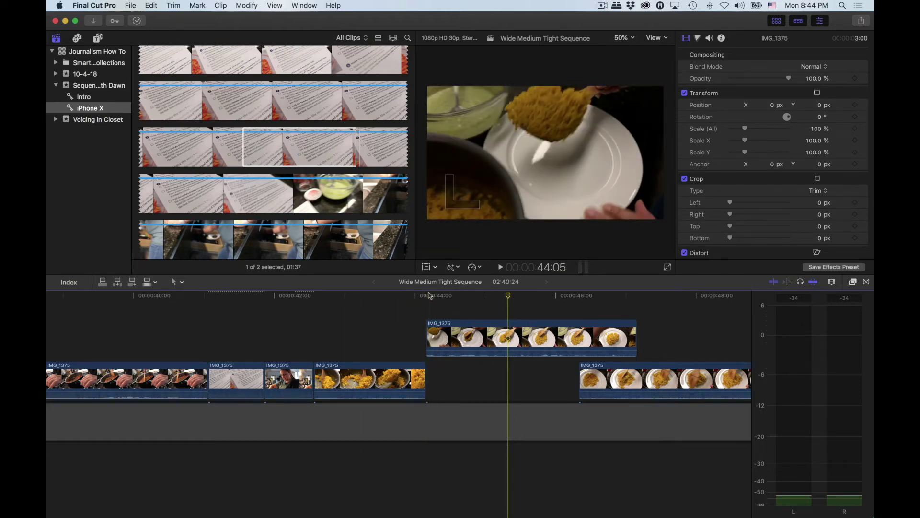
Step: Scrub through the first rice-plating clip and delete it from the timeline
drag(434, 296, 498, 296)
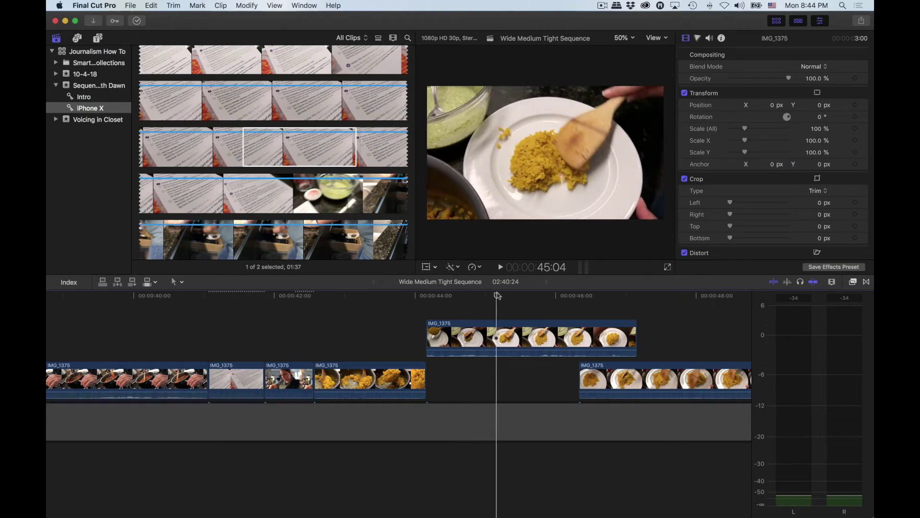
scroll(496, 317, right, 5)
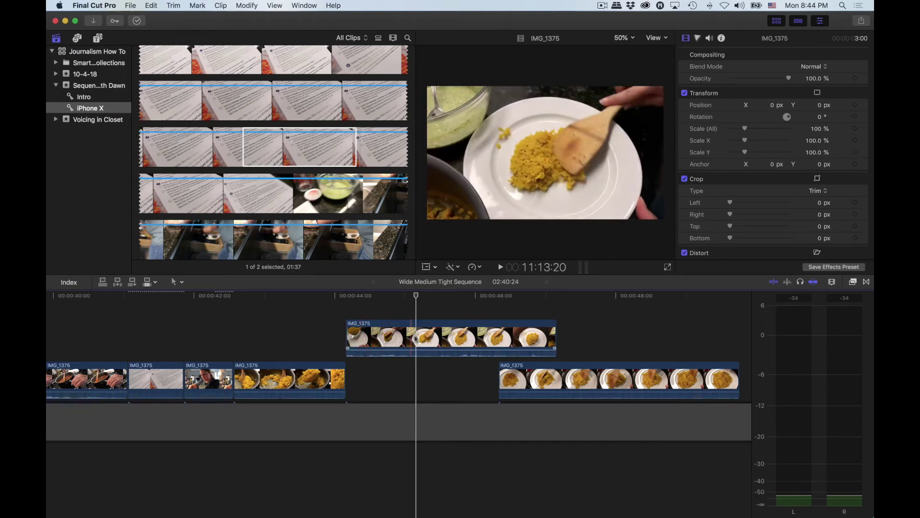
click(438, 339)
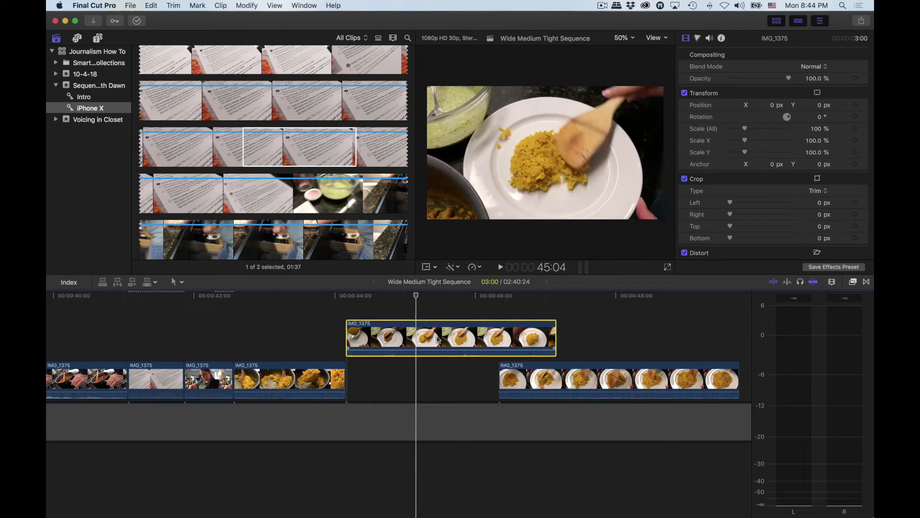
key(Delete)
Step: Move the remaining plating clip earlier so it starts directly where the rice-stirring clip ends, and play the cut
scroll(438, 339, right, 3)
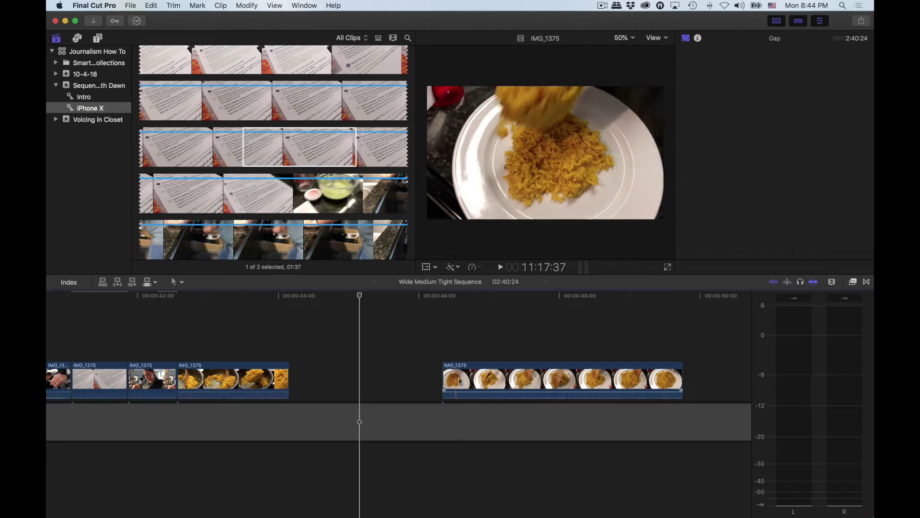
drag(479, 382, 355, 382)
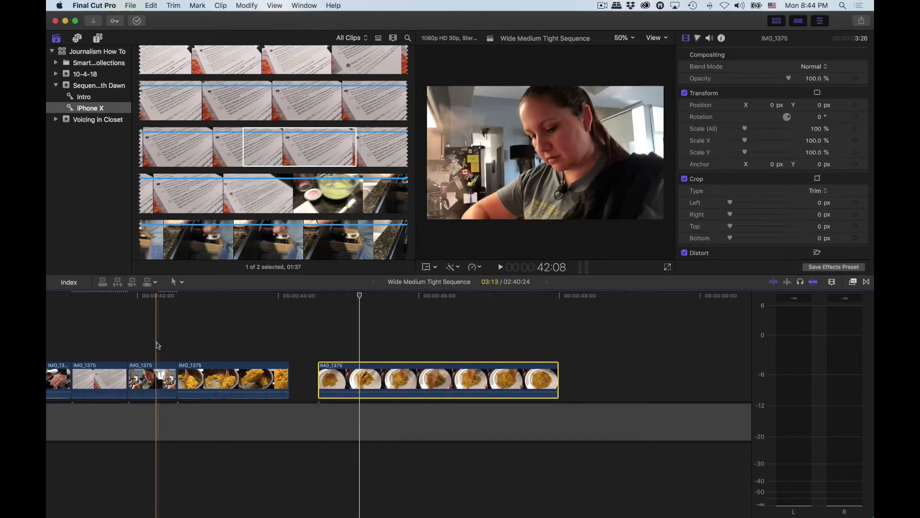
click(175, 337)
key(space)
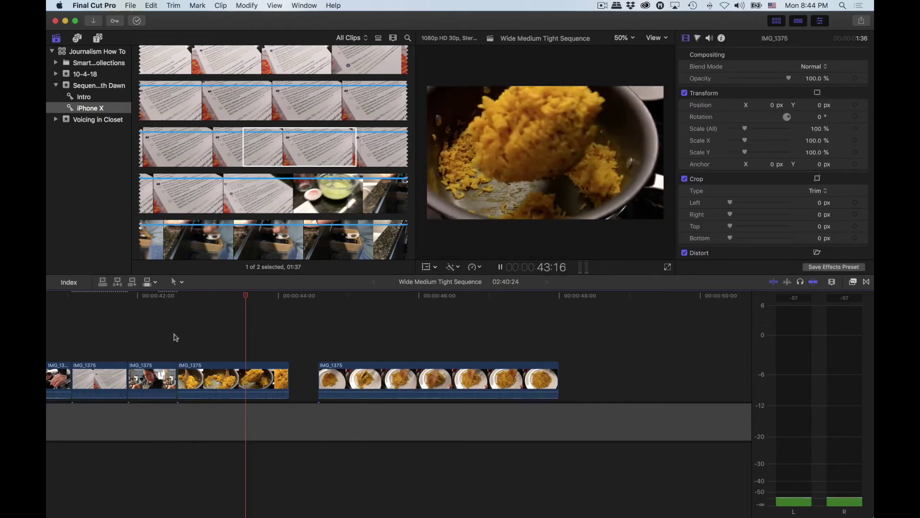
key(space)
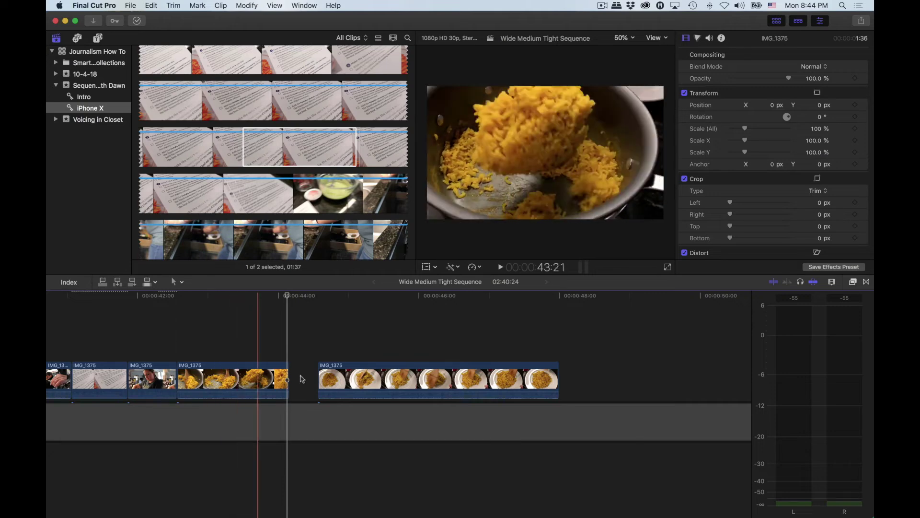
drag(345, 382, 314, 382)
key(space)
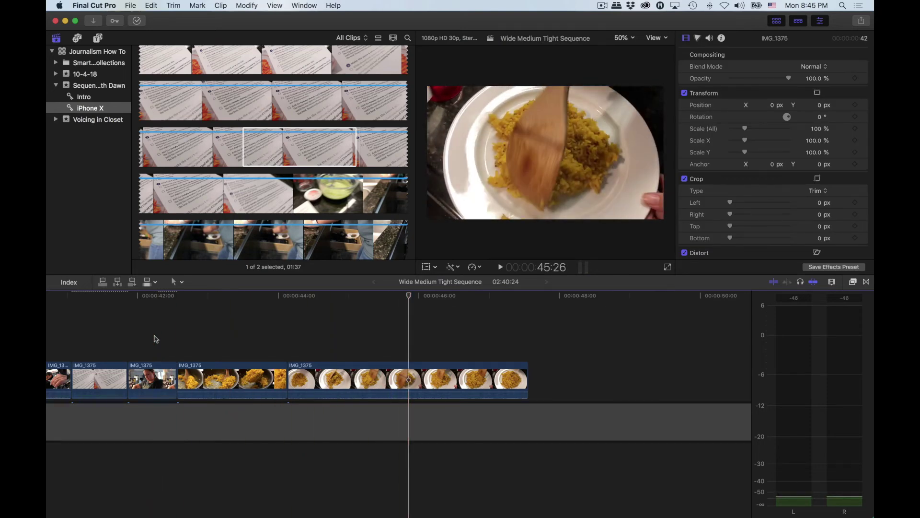
key(space)
click(156, 339)
key(space)
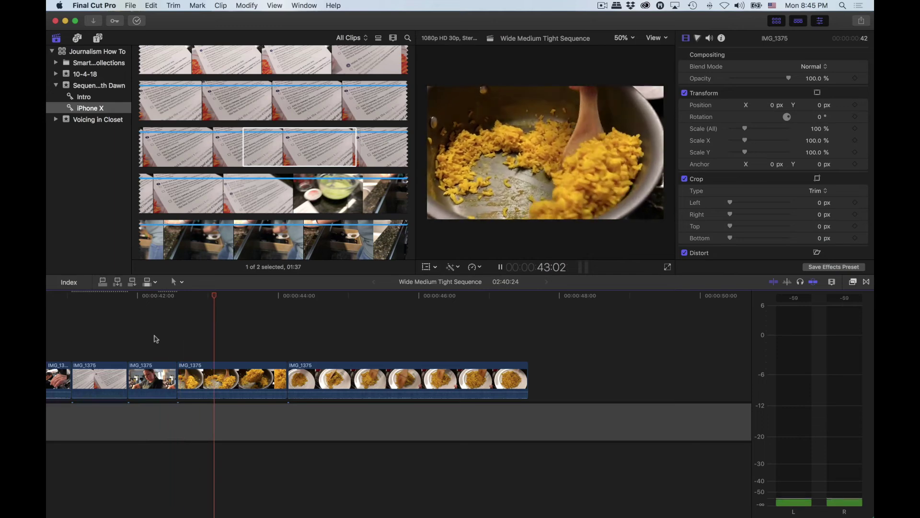
key(space)
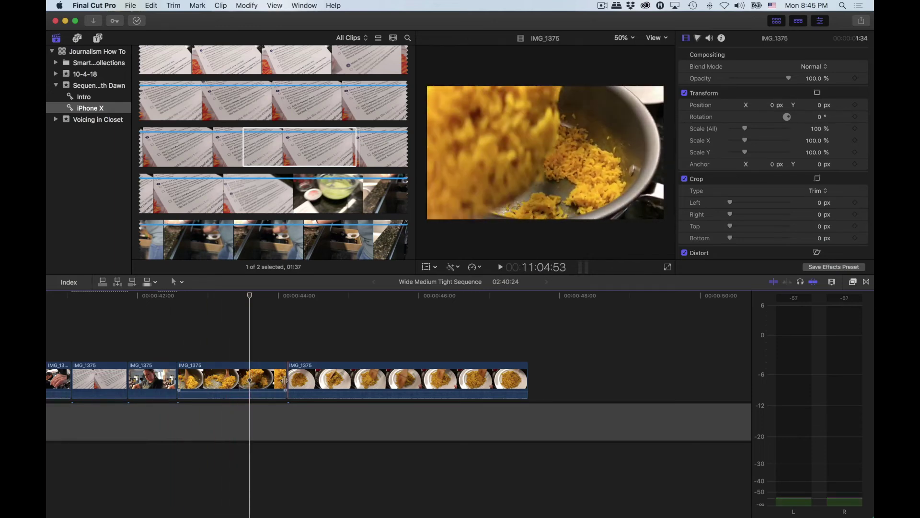
Step: Trim the rice-stirring clip's end to 01:01 at about 43:18, bring the plating clip forward to meet it, and play the cut
drag(285, 380, 250, 380)
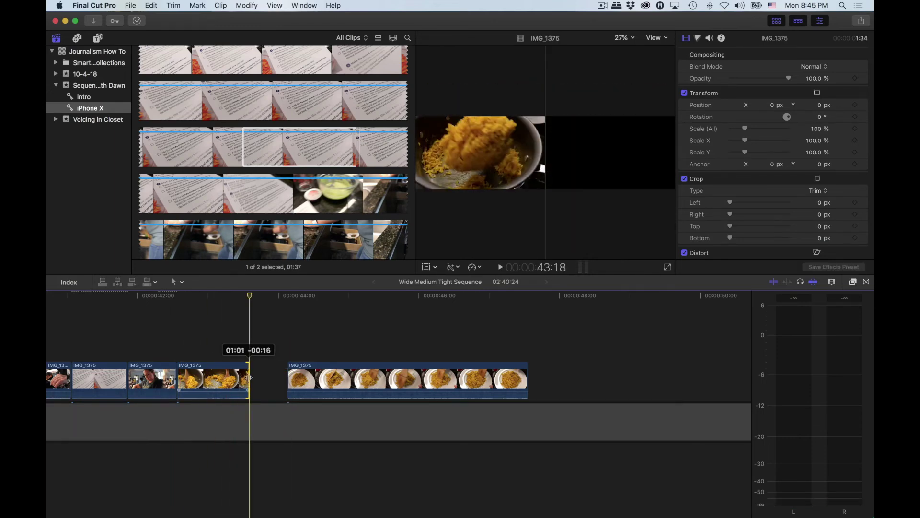
click(157, 346)
key(space)
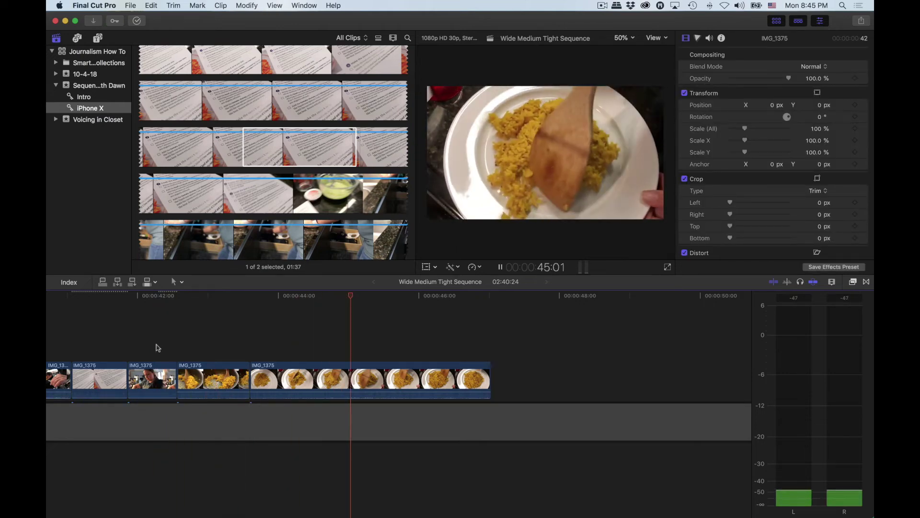
key(space)
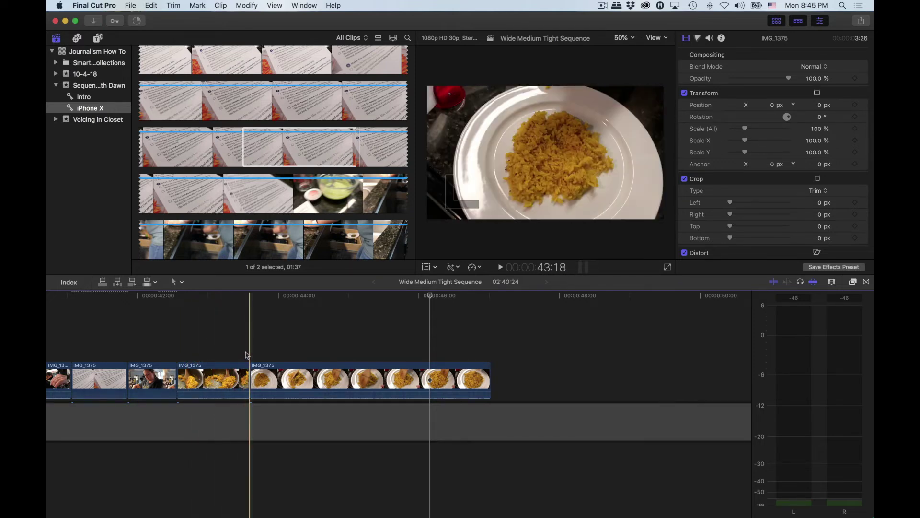
Step: Step through the plating clip frame by frame, trim its end to a duration of 3:10, and place the playhead just after it
click(249, 297)
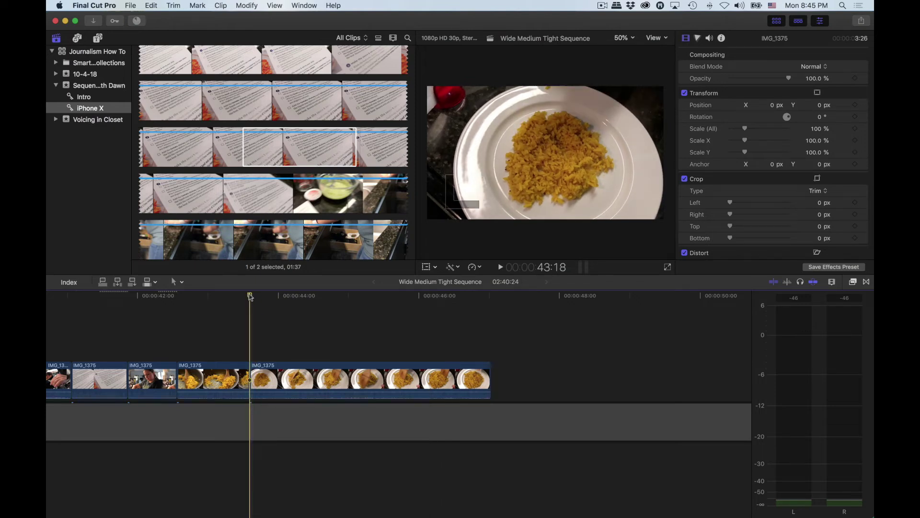
key(Right)
key(Right)
key(Right)
key(Right)
key(Right)
key(Right)
key(Right)
key(Right)
key(Right)
key(Right)
key(Right)
key(Right)
key(Right)
key(Right)
key(Right)
key(Right)
key(Right)
key(Right)
key(Right)
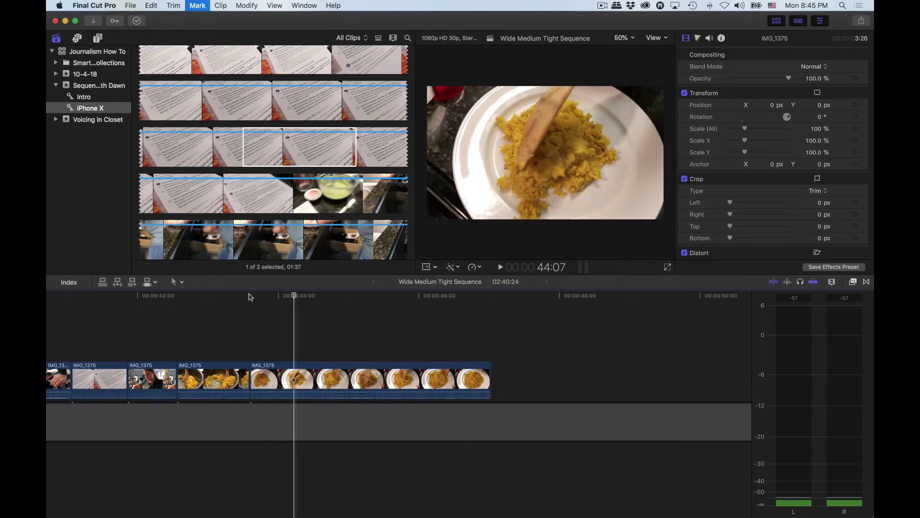
key(Right)
key(Right)
key(Right)
key(Right)
key(Right)
key(Right)
key(Right)
key(Right)
key(Right)
key(Right)
key(Right)
key(Right)
key(Right)
key(Right)
key(Right)
key(Right)
key(Right)
key(Right)
key(Right)
key(Right)
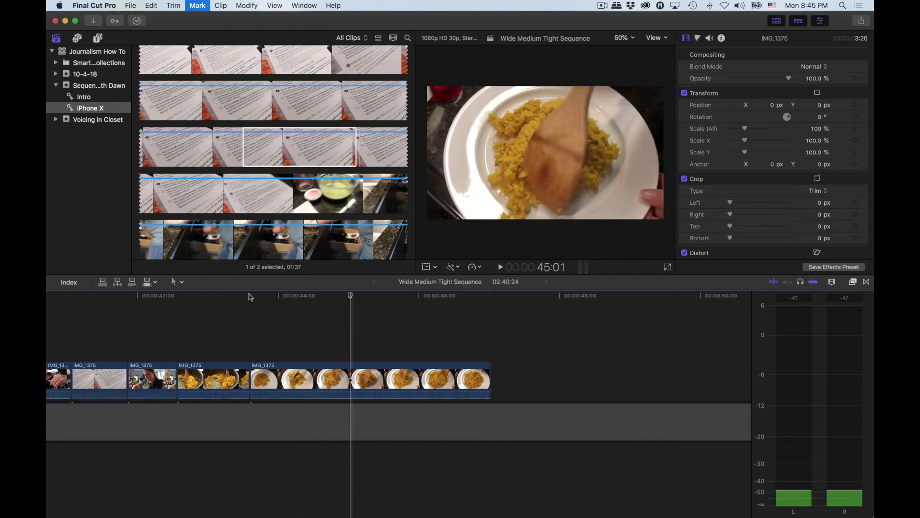
key(Right)
key(Right)
key(Right)
key(Right)
key(Right)
key(Right)
key(Right)
key(Right)
key(Right)
key(Right)
key(Right)
key(Right)
key(Right)
key(Right)
key(Right)
key(Right)
key(Right)
key(Right)
key(Right)
key(Right)
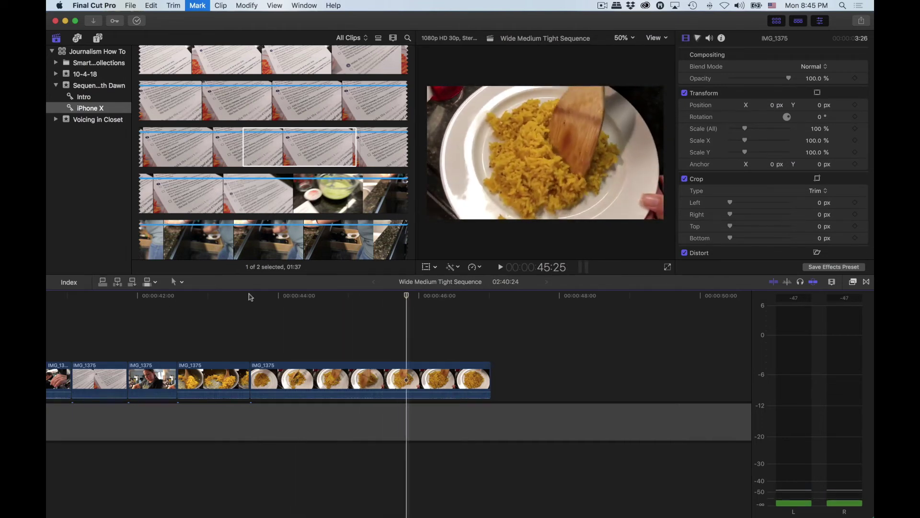
key(Right)
key(Right)
key(Right)
key(Right)
key(Right)
key(Right)
key(Right)
key(Right)
key(Right)
key(Right)
key(Right)
key(Right)
key(Right)
key(Right)
key(Right)
key(Right)
key(Right)
key(Right)
key(Right)
key(Right)
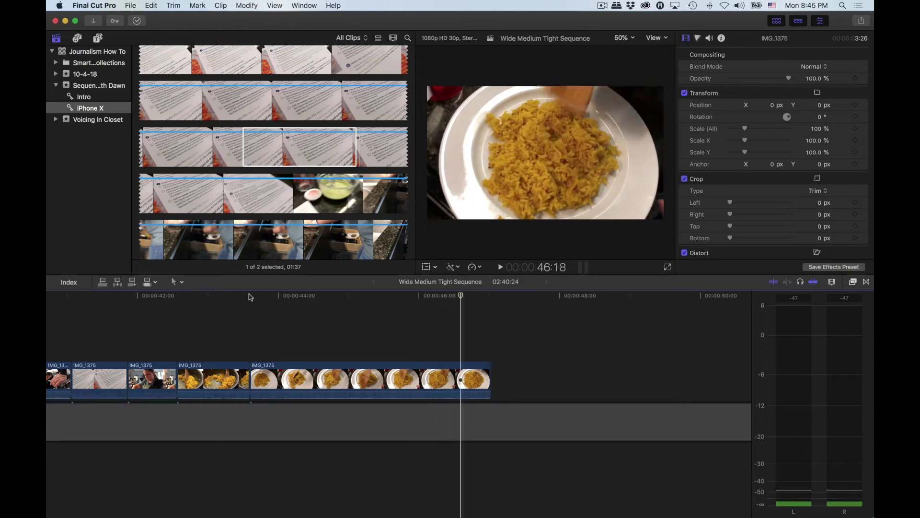
key(Right)
key(Right)
key(Right)
key(Right)
key(Right)
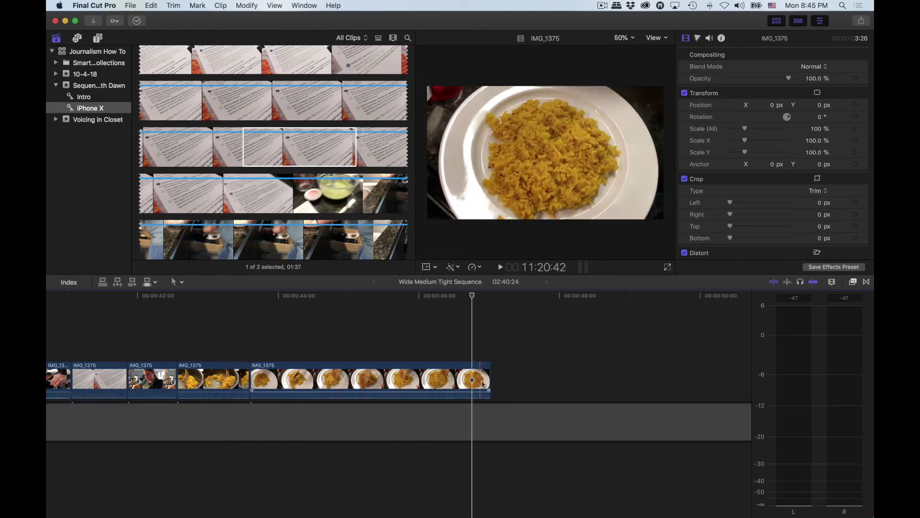
key(alt+])
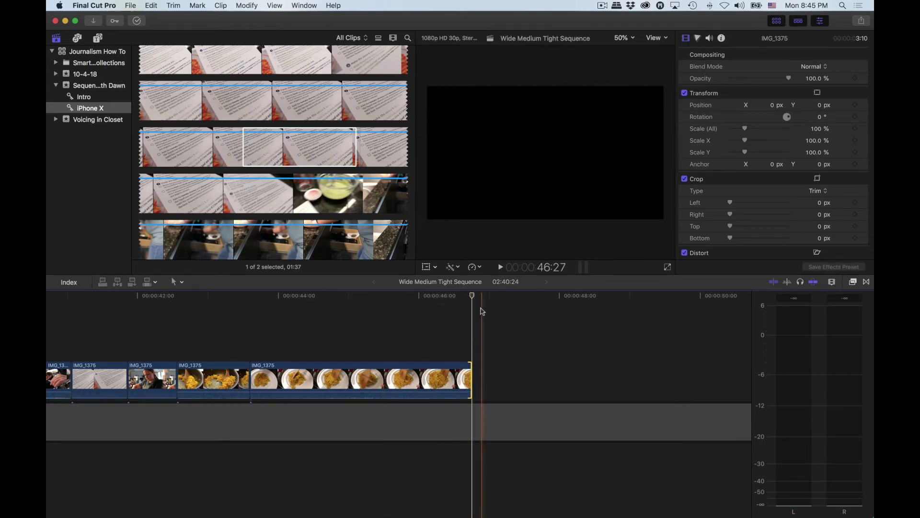
click(487, 311)
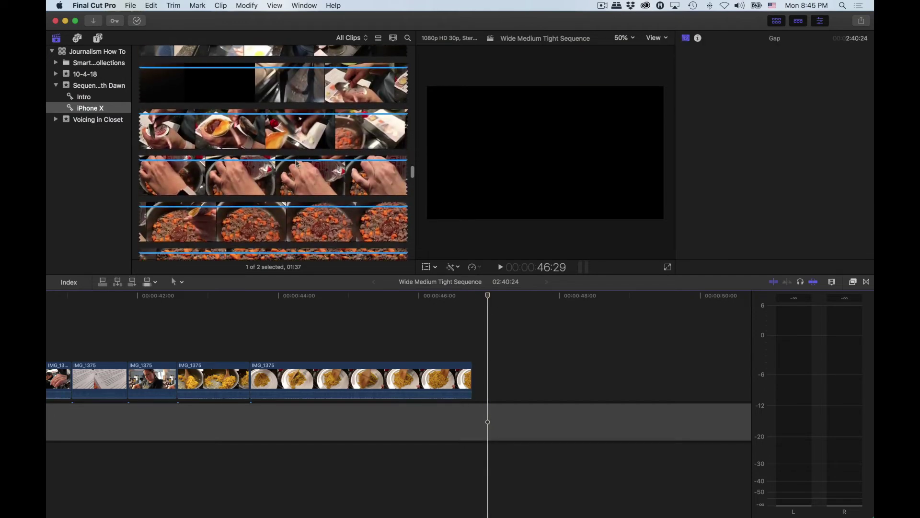
Step: Find the beef-stirring shot that moves to the plated rice in the iPhone X footage and mark a 03:11 range starting at 11:58:45
scroll(279, 156, down, 5)
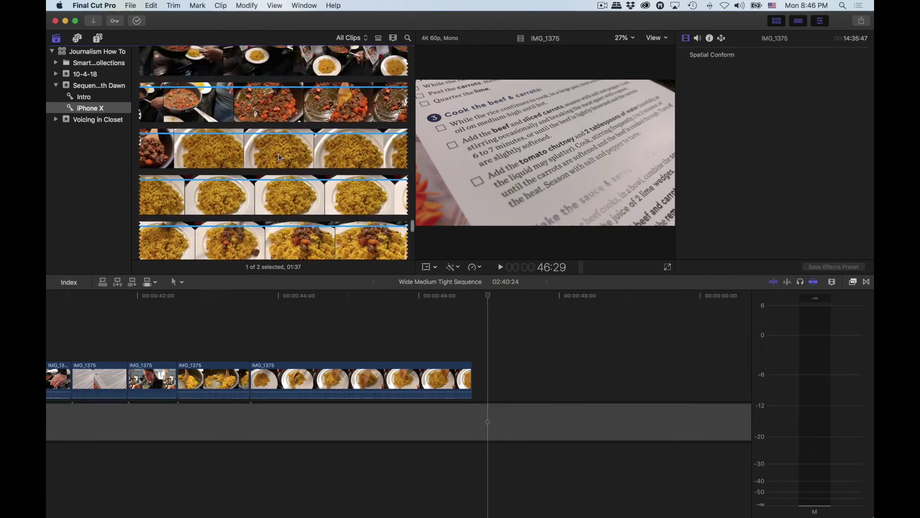
scroll(280, 157, up, 4)
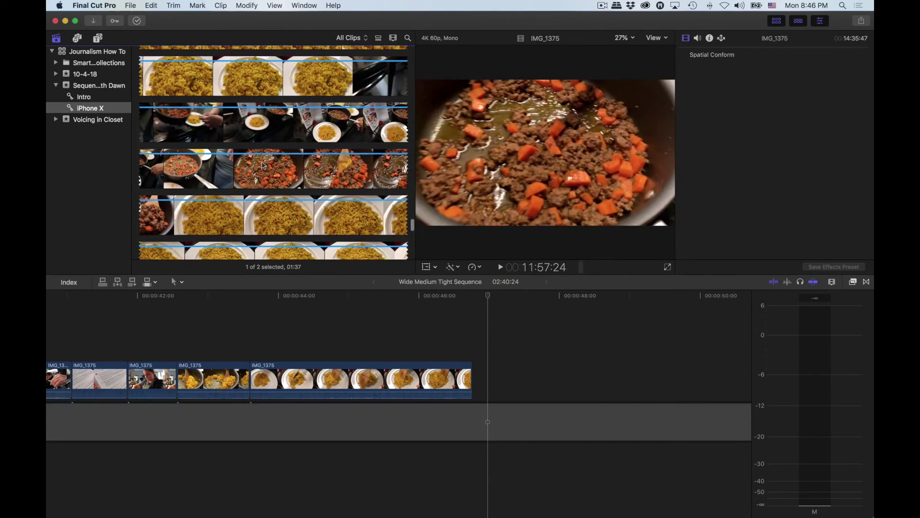
scroll(263, 165, up, 2)
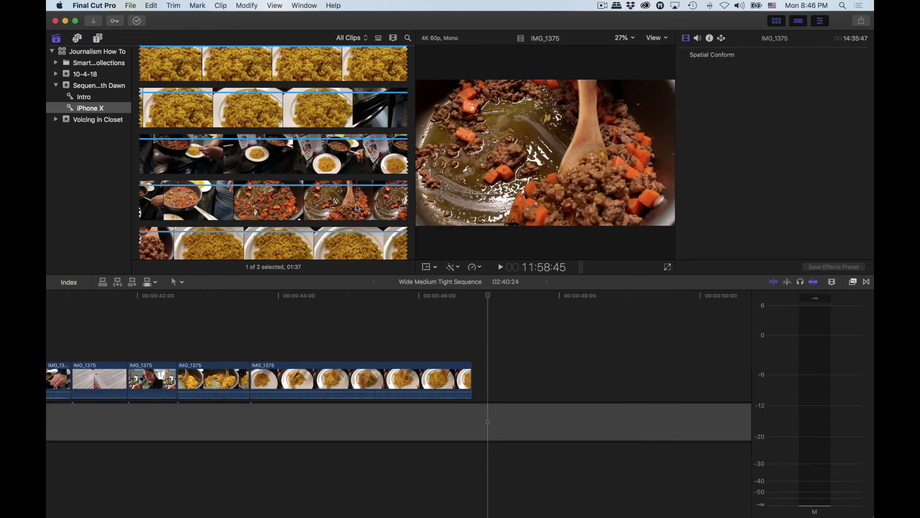
key(i)
key(space)
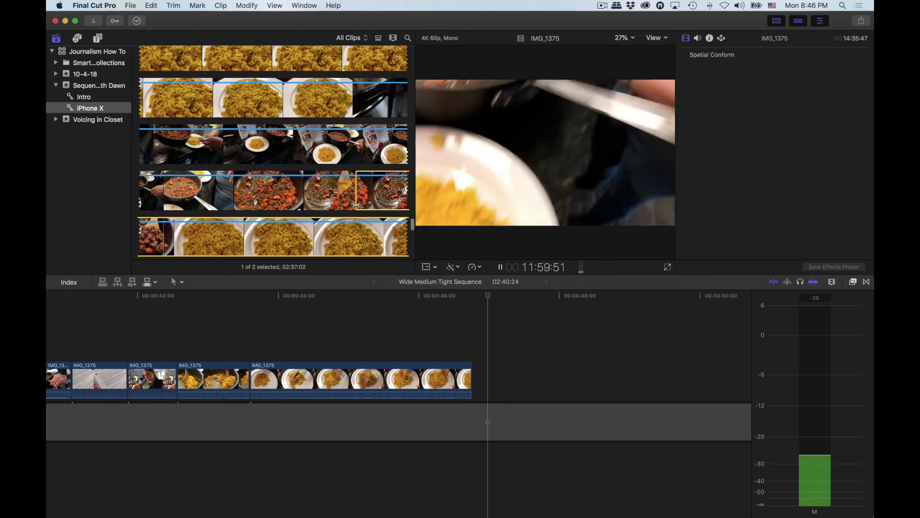
key(o)
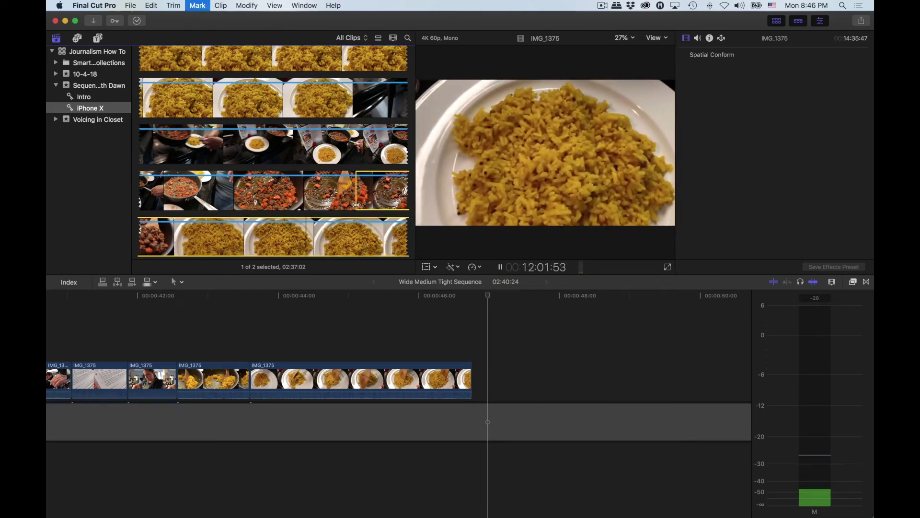
key(space)
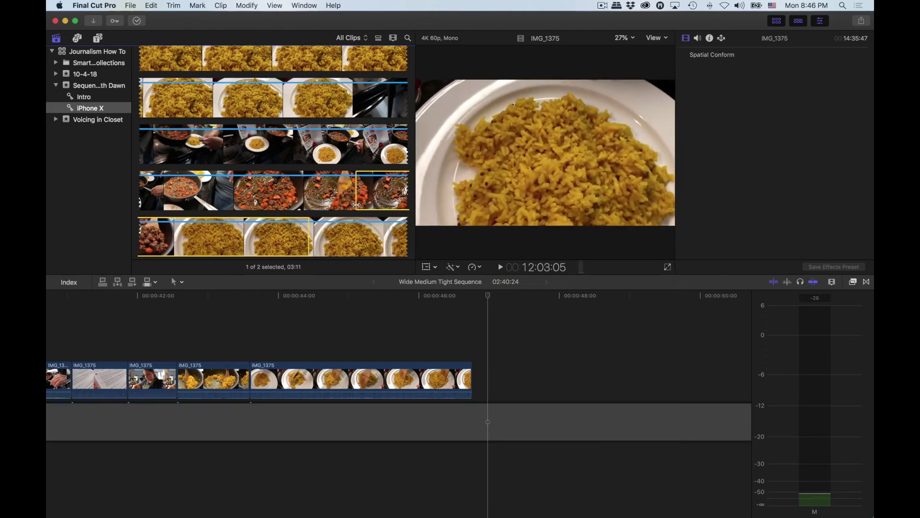
Step: Find the shot of beef being spooned onto the plated rice in the iPhone X footage and mark a 02:52 range
scroll(286, 213, down, 5)
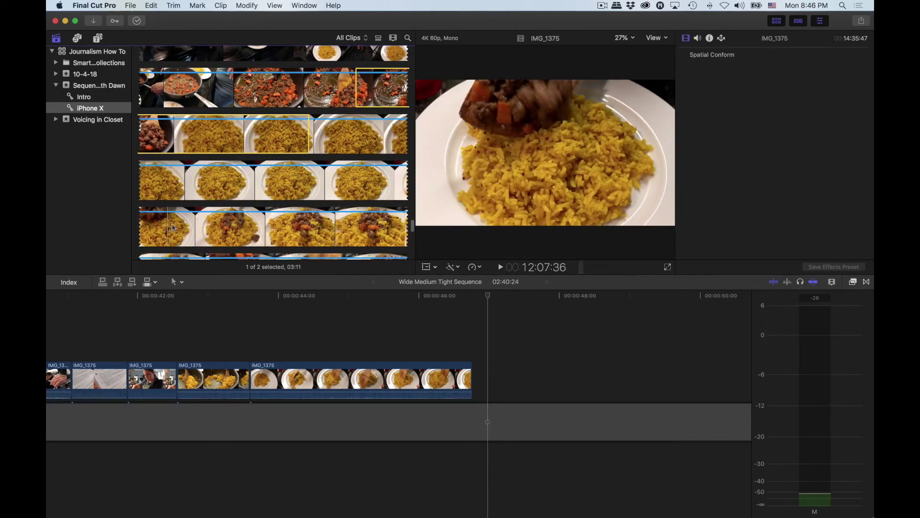
click(386, 180)
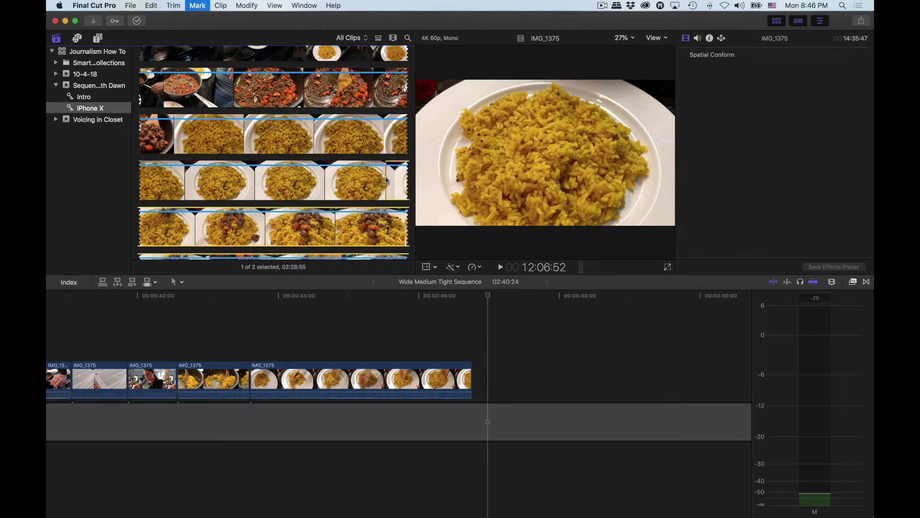
key(space)
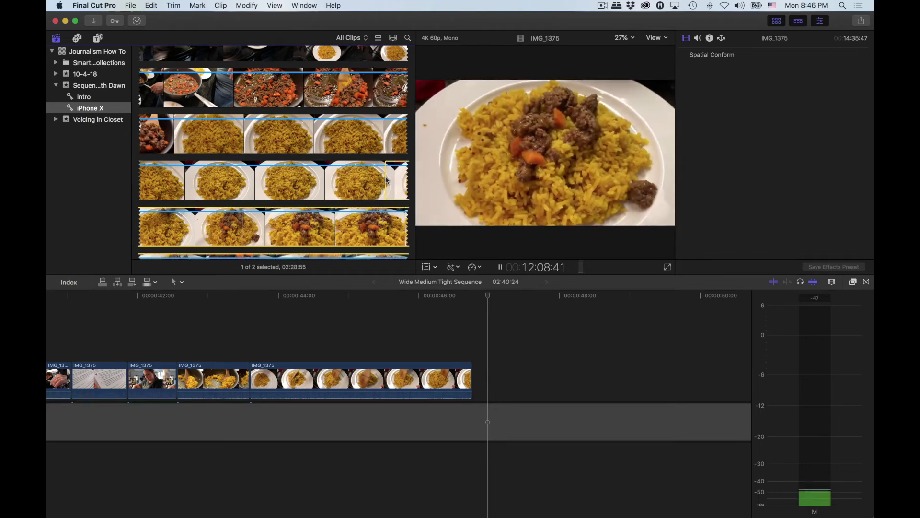
key(i)
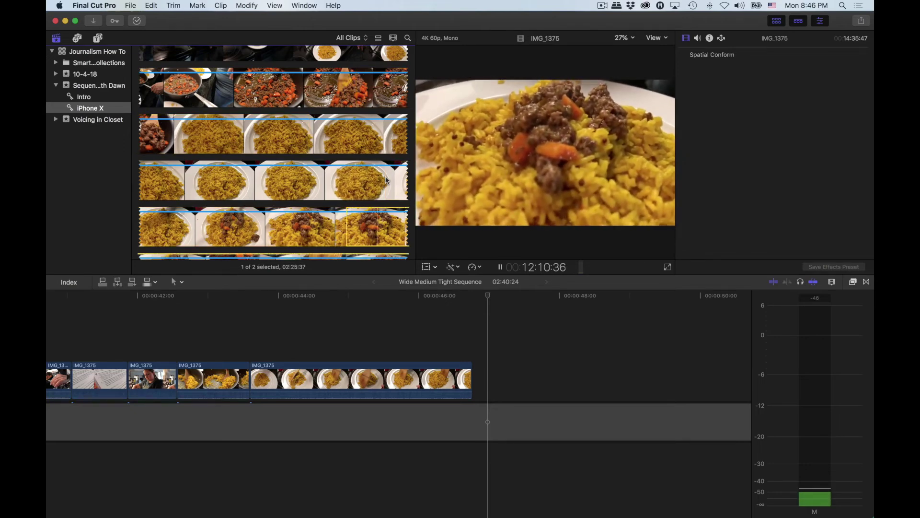
key(i)
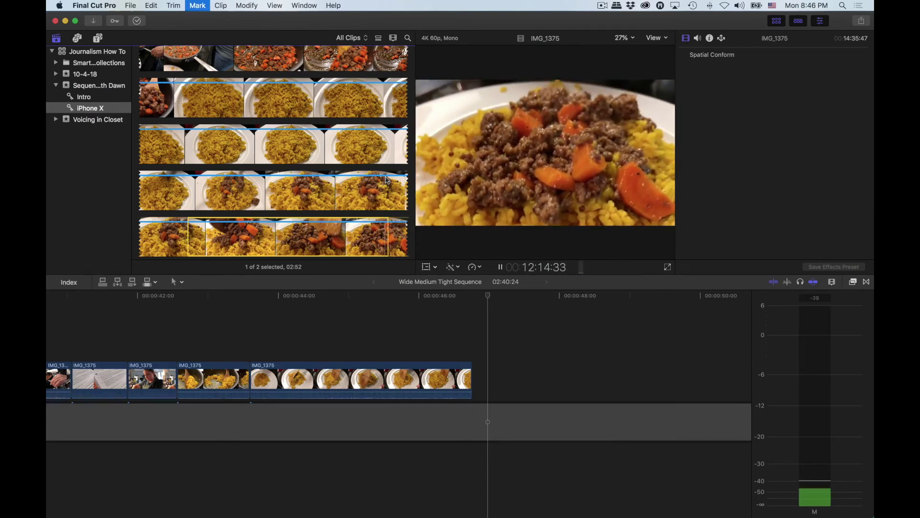
key(o)
key(space)
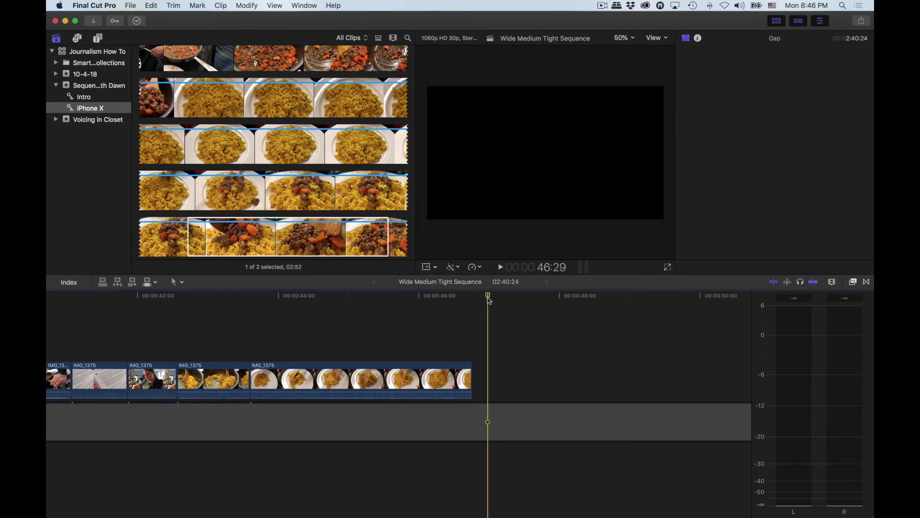
Step: Overwrite the marked beef-on-rice shot into the timeline at 46:29 and play it
key(d)
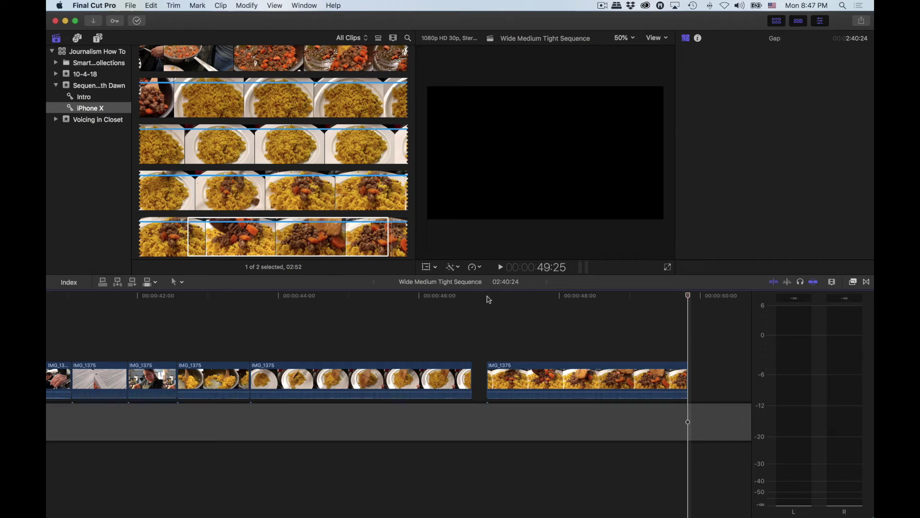
key(space)
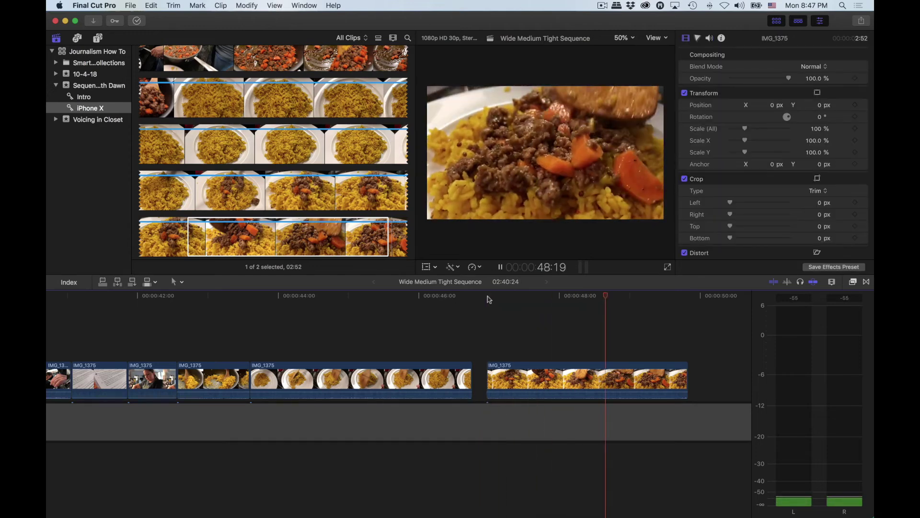
key(space)
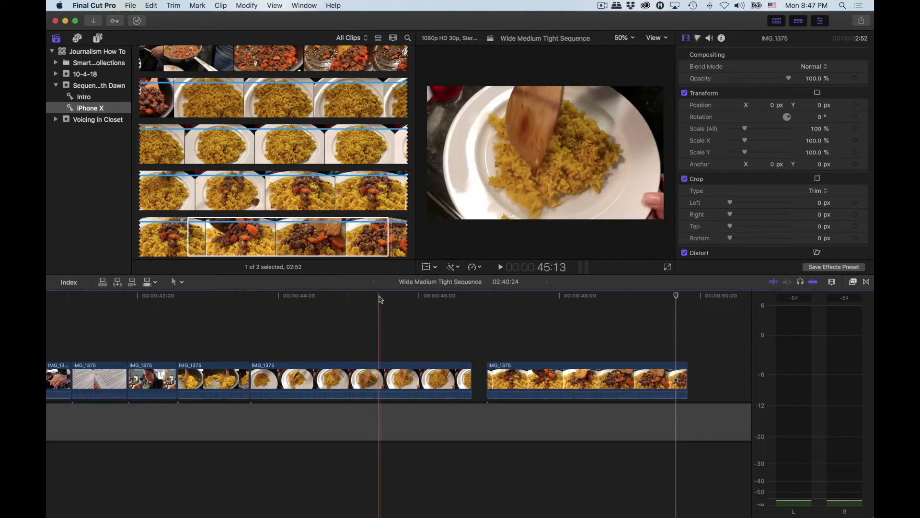
Step: Move the beef-on-rice clip earlier so it starts directly where the plating clip ends, and play the cut
drag(380, 299, 464, 296)
drag(501, 378, 492, 338)
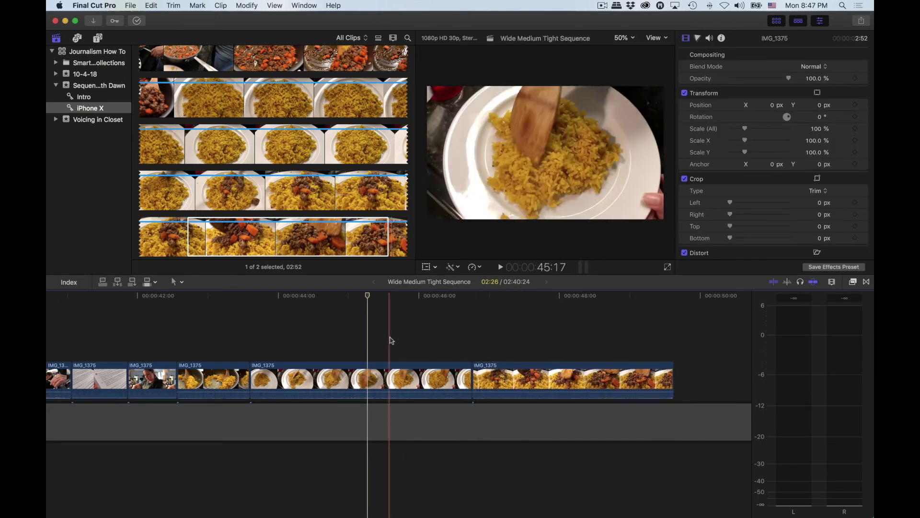
key(space)
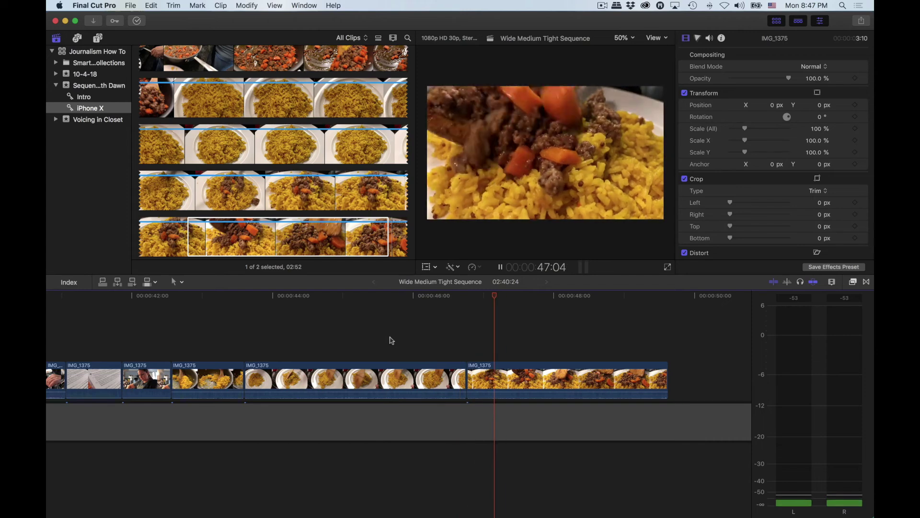
key(space)
Step: Open a gap before the beef-on-rice clip and mark a 01:53 range of the close-up beef-stirring shot in the iPhone X footage
drag(479, 376, 523, 373)
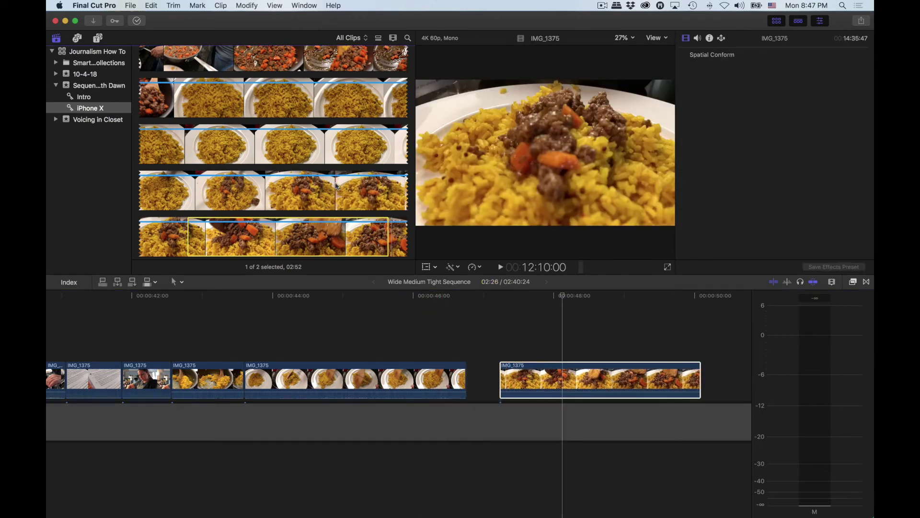
scroll(337, 187, up, 5)
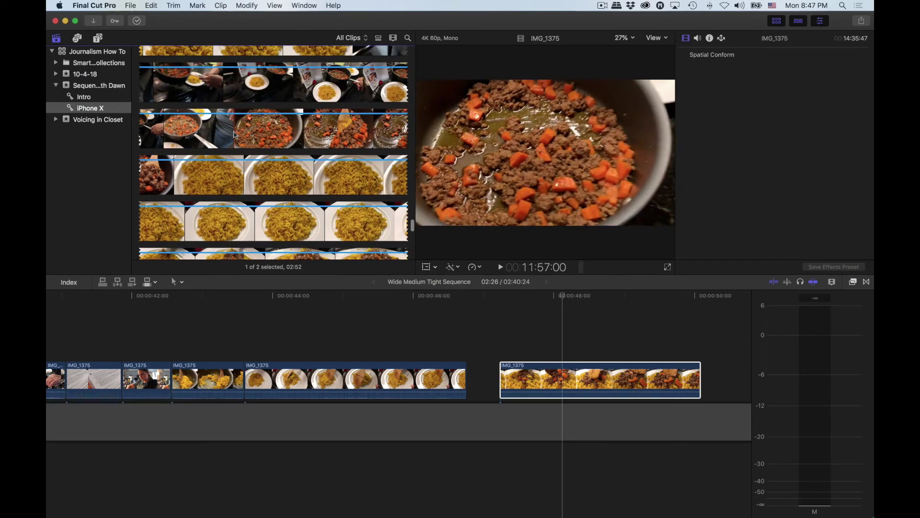
key(i)
key(space)
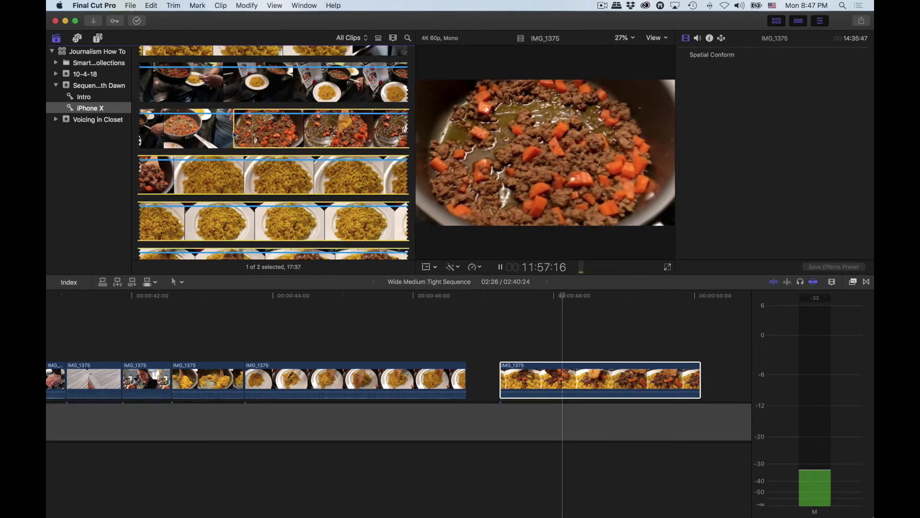
key(i)
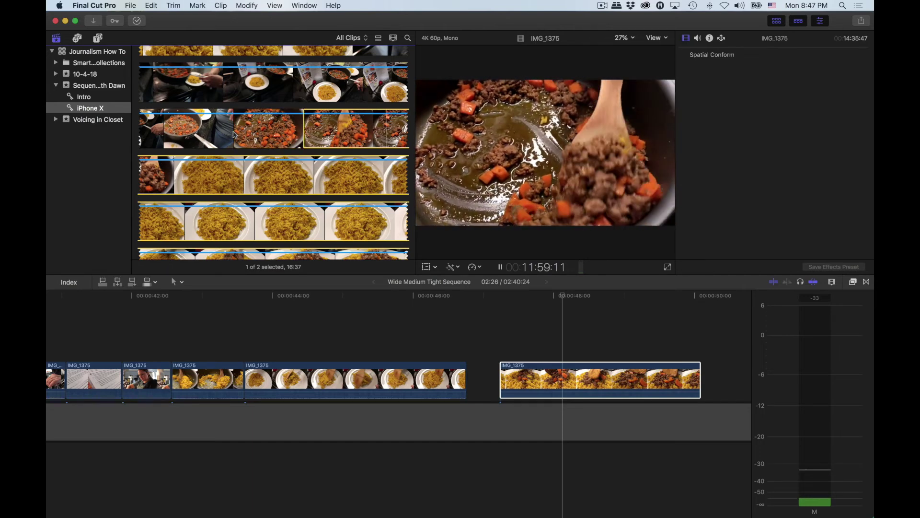
key(o)
key(space)
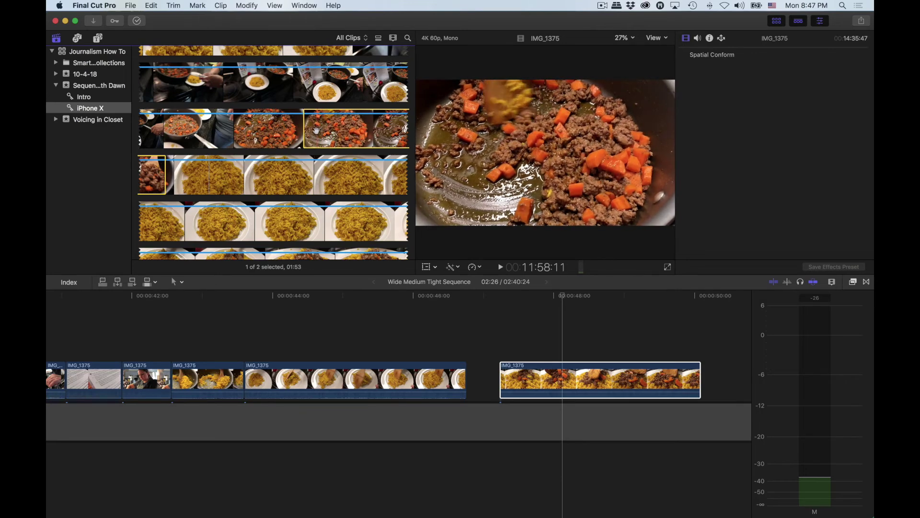
Step: Add the marked beef-stirring shot directly after the plating clip, moving the beef-on-rice clip later to make room, and play the cut
key(q)
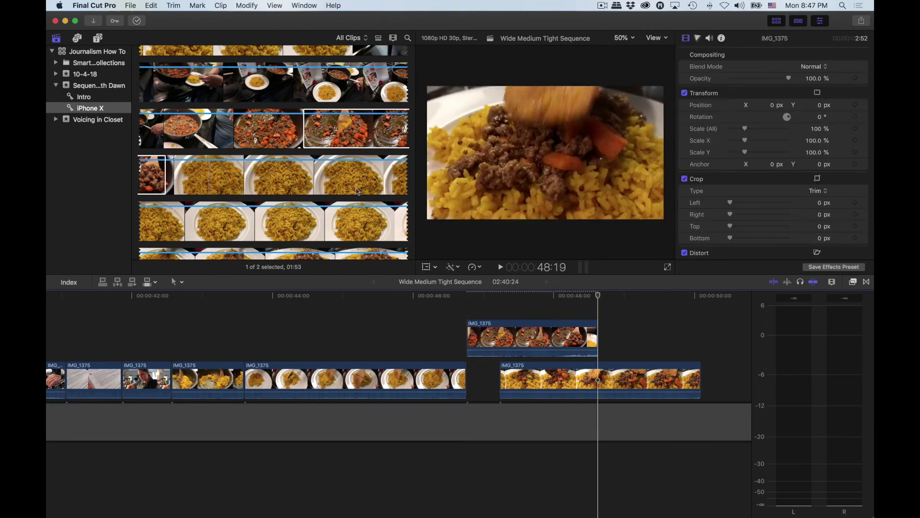
drag(548, 379, 658, 379)
key(space)
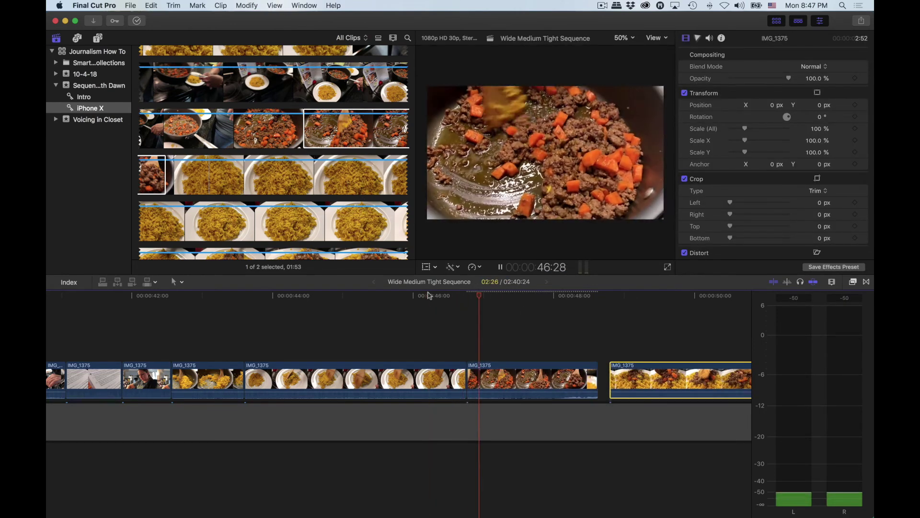
key(space)
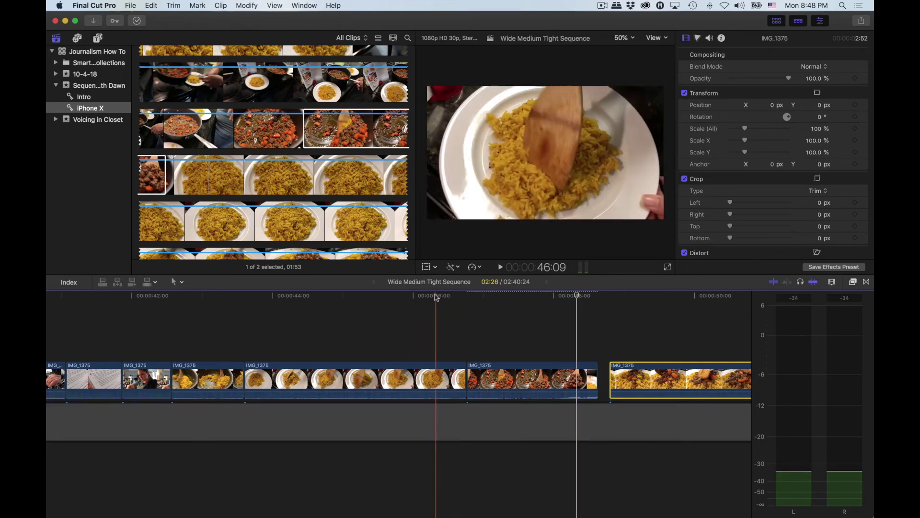
Step: Step through the plating-to-stirring cut, trim a few frames off the beef-stirring clip's start, rejoin it to the plating clip, and play the cut
click(436, 297)
key(k+l)
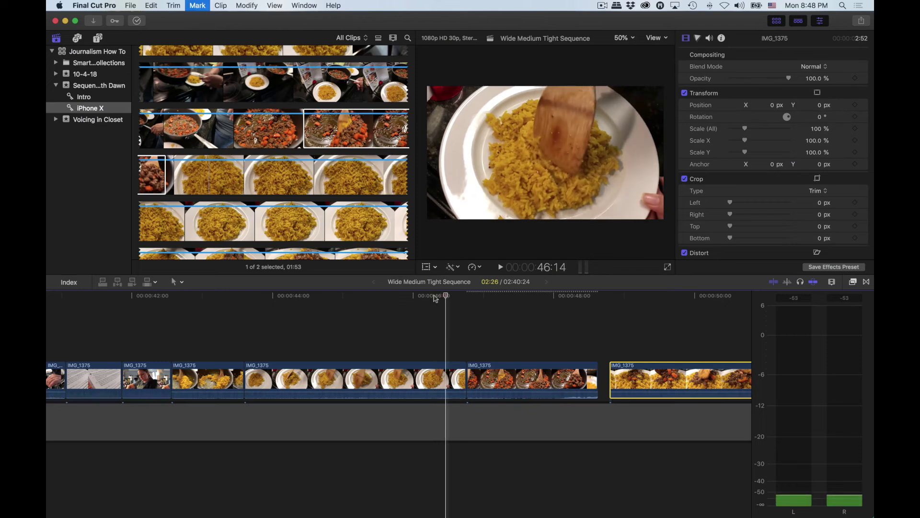
key(k+j)
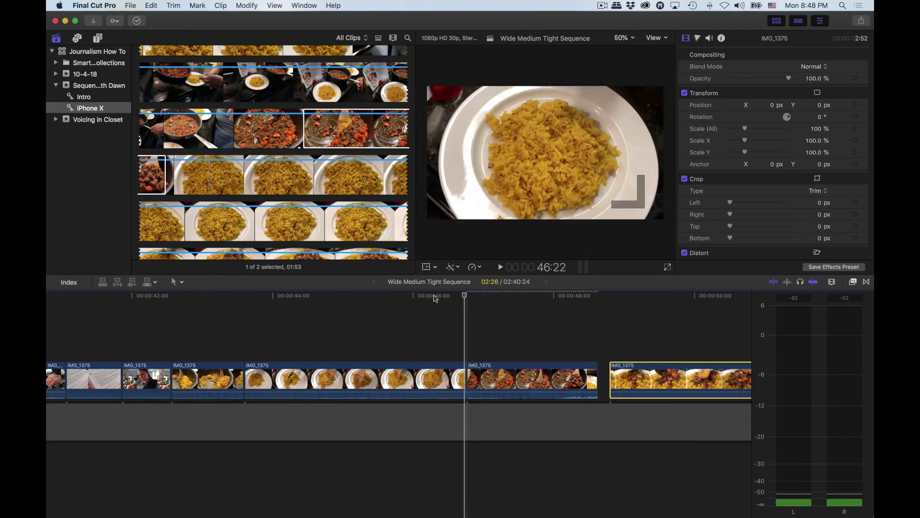
key(k+l)
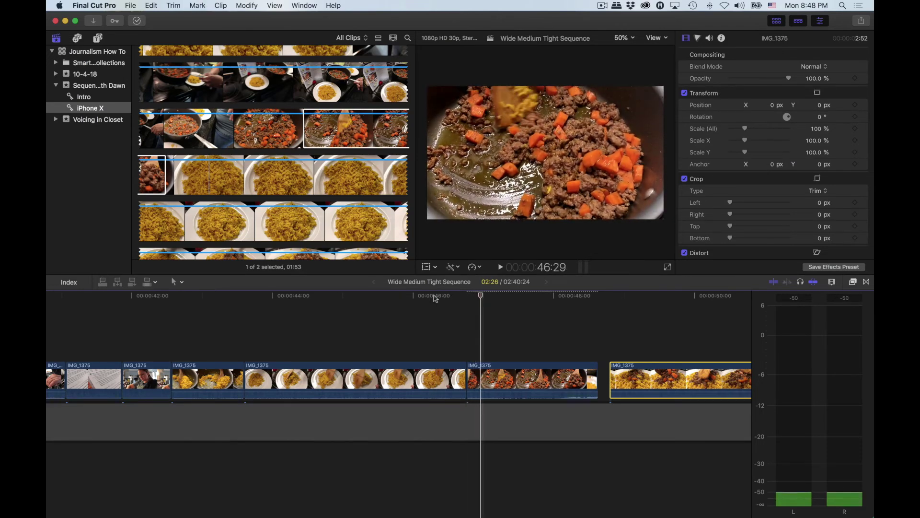
key(k+j)
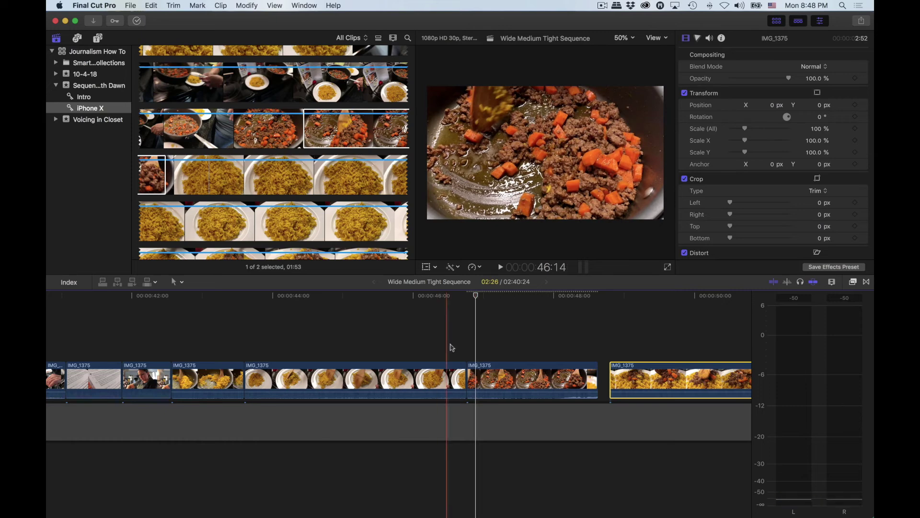
drag(472, 369, 505, 376)
click(408, 343)
key(space)
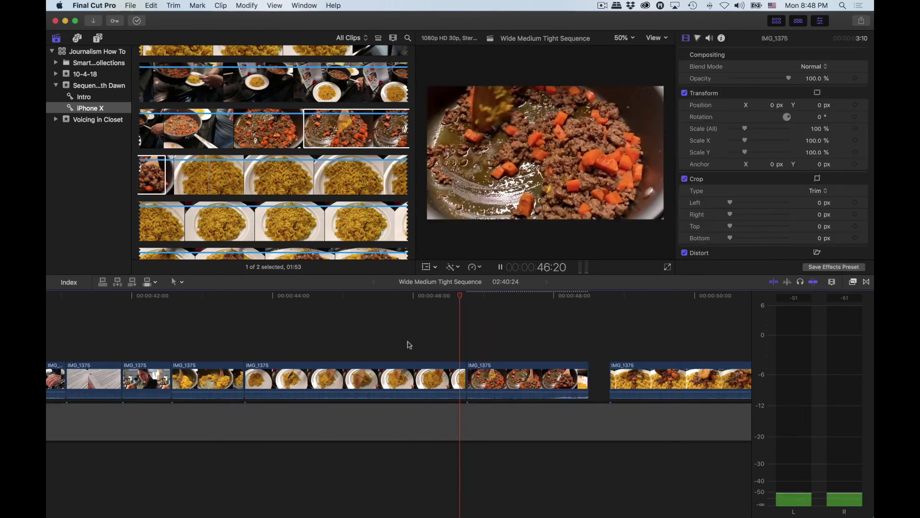
key(space)
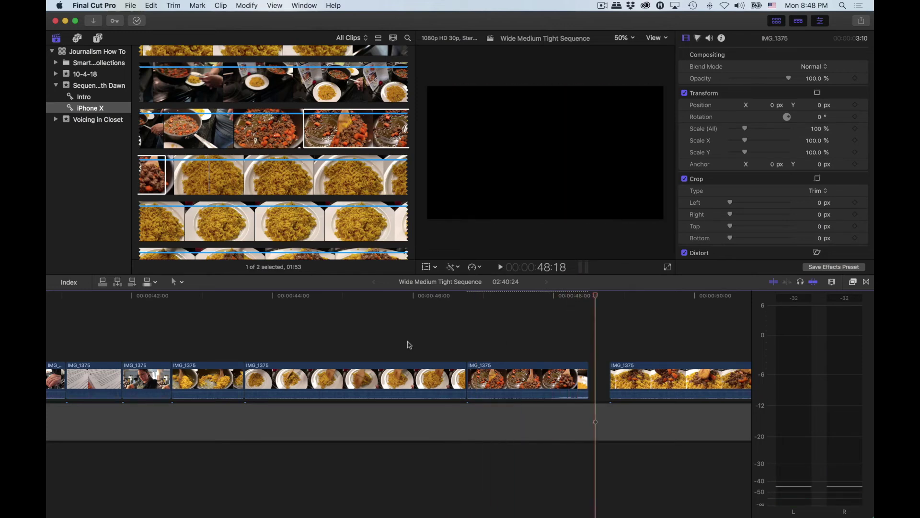
Step: Trim the beef-stirring clip's end to a duration of 1:12 at 47:29 and bring the beef-on-rice clip forward to meet it
drag(485, 297, 557, 289)
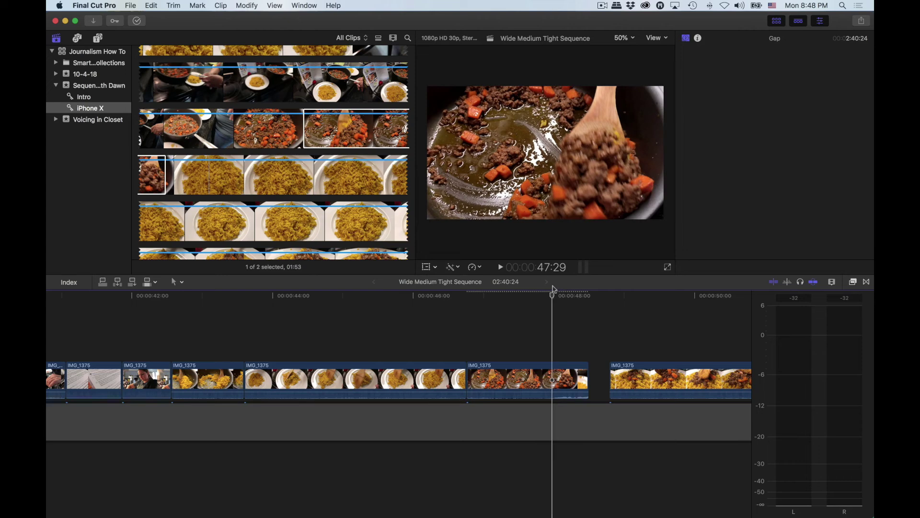
drag(554, 290, 557, 289)
click(564, 379)
drag(587, 378, 551, 378)
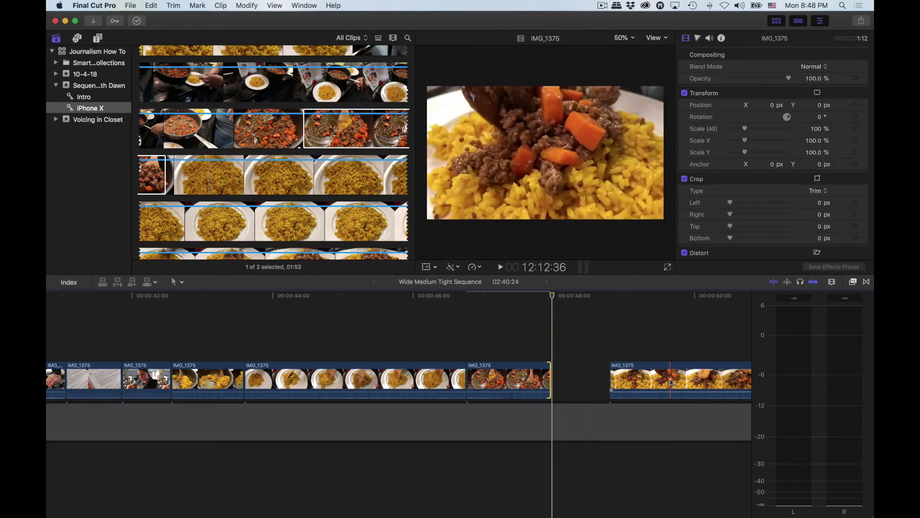
drag(671, 384, 613, 381)
click(386, 331)
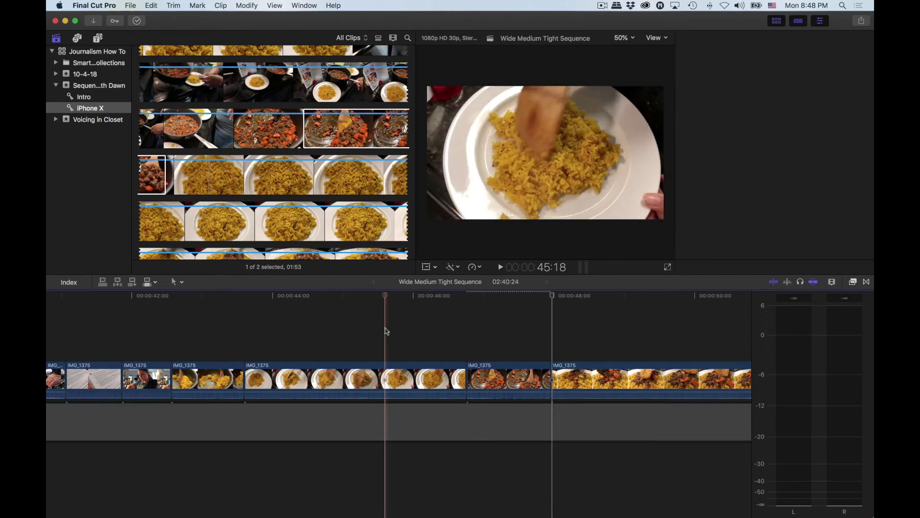
Step: Play the sequence from the plating clip through the beef-stirring and beef-on-rice clips to check both cuts
key(space)
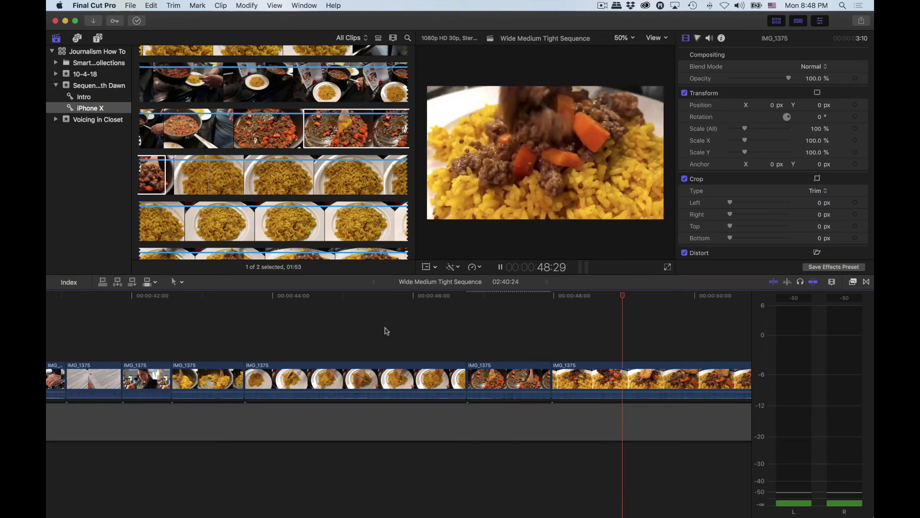
click(496, 335)
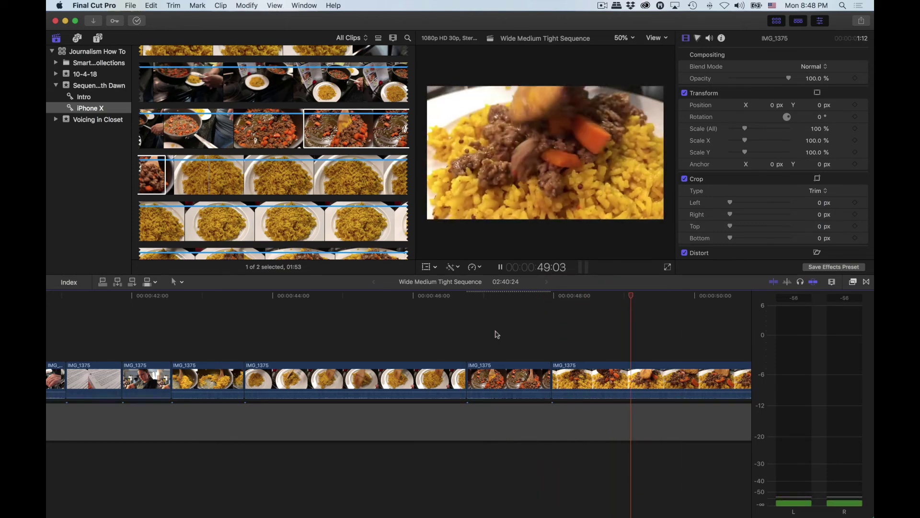
click(345, 323)
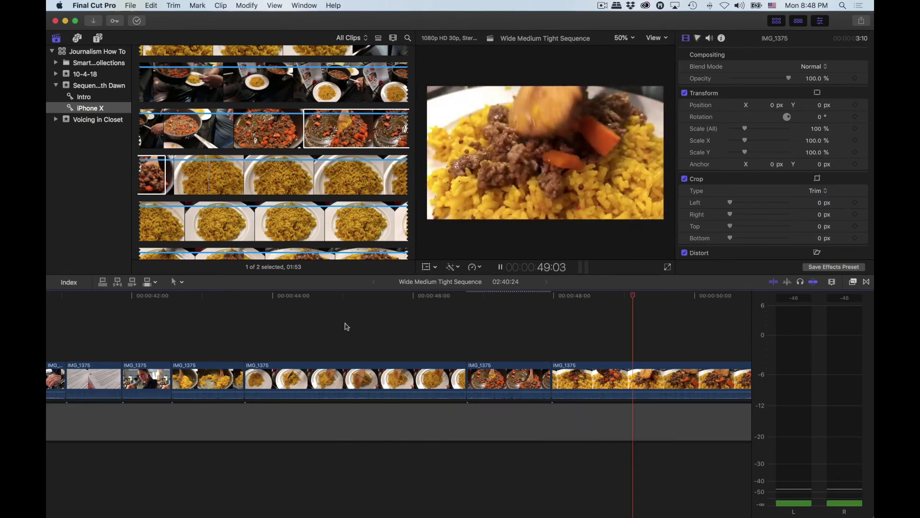
key(space)
click(347, 326)
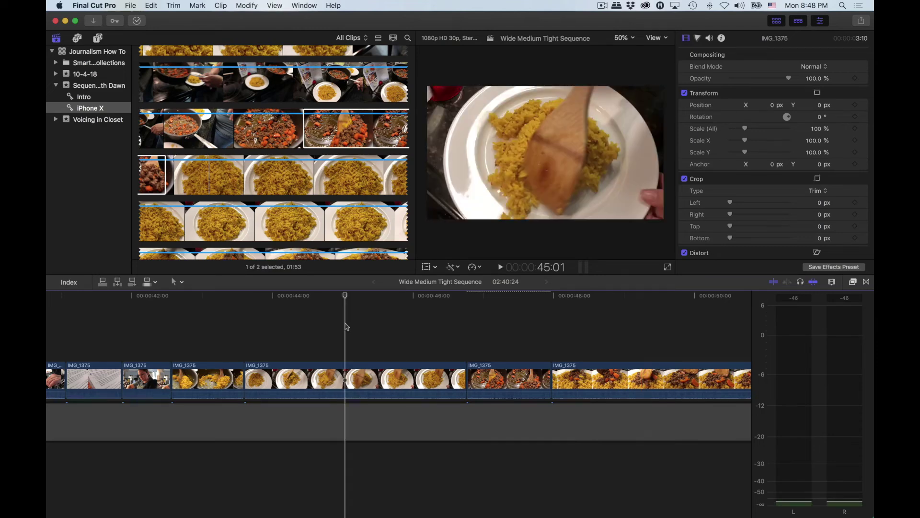
key(space)
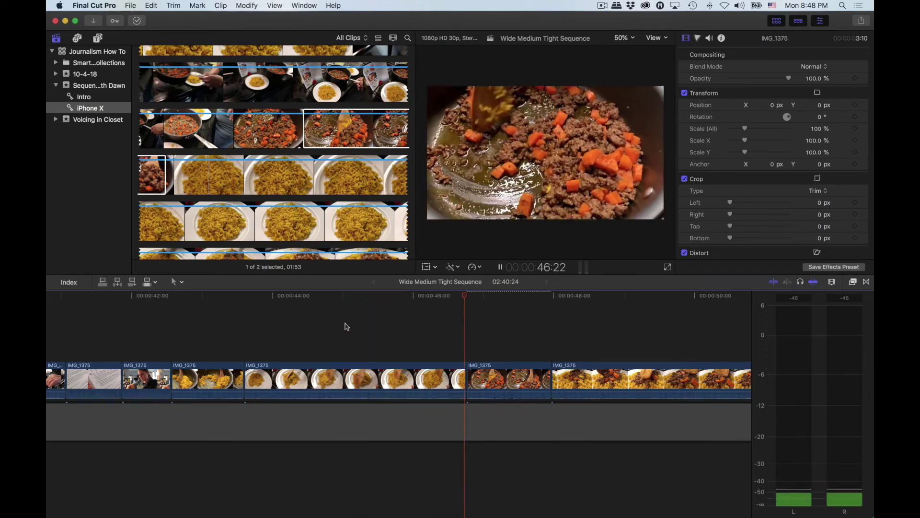
key(space)
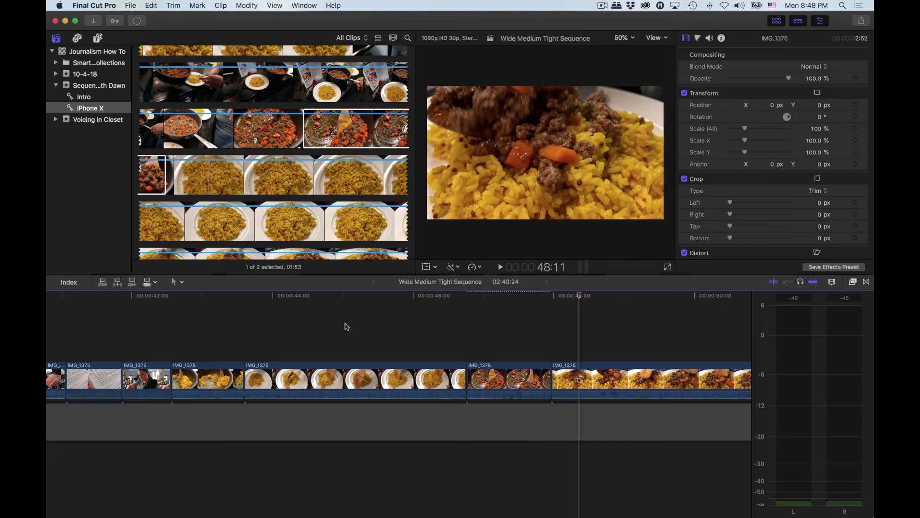
scroll(331, 326, right, 5)
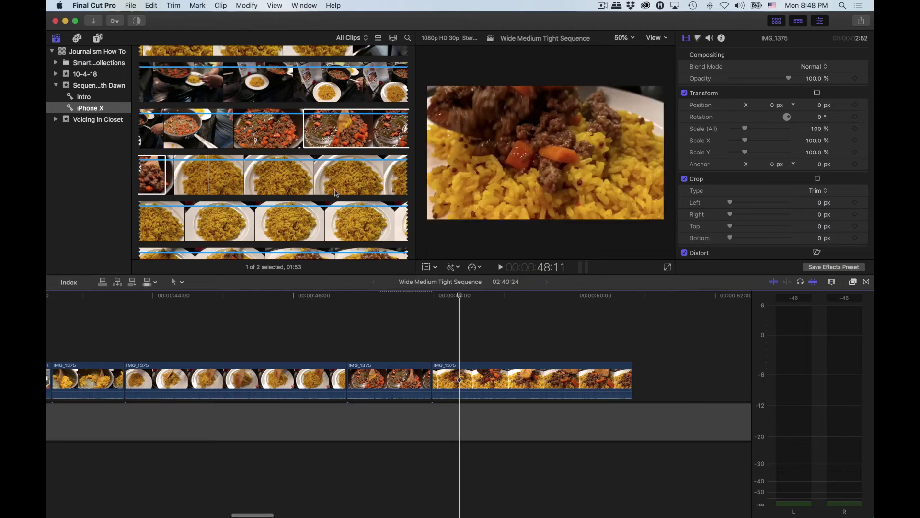
Step: Skim the iPhone X footage around the beef-stirring and beef-on-rice shots for another usable shot of the plating action
scroll(335, 193, down, 5)
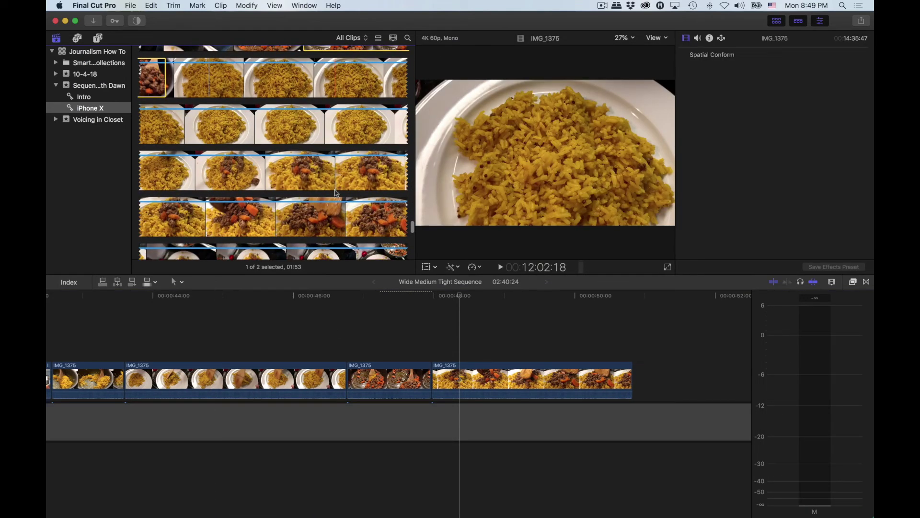
scroll(336, 192, down, 10)
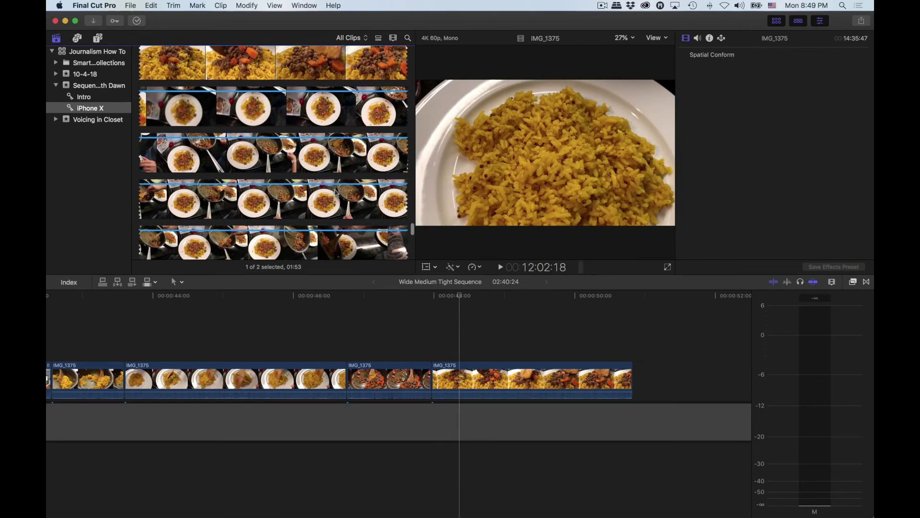
scroll(336, 193, down, 5)
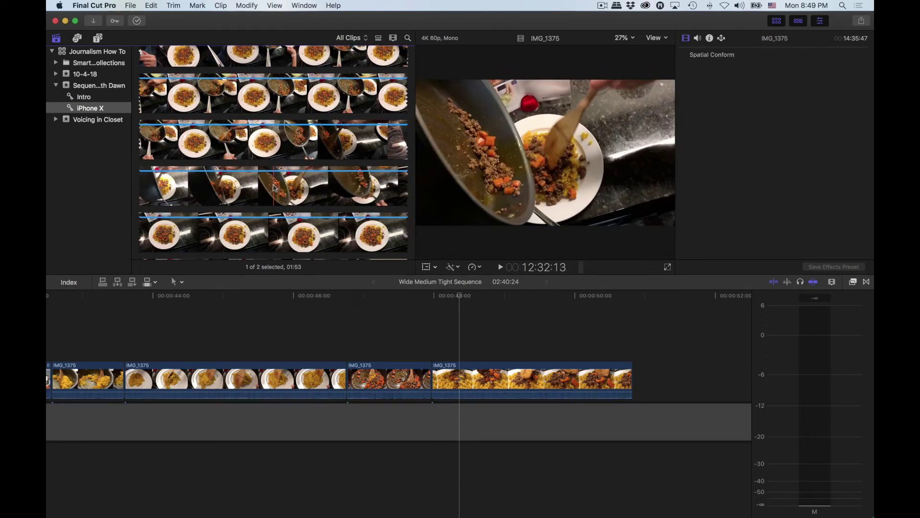
drag(287, 296, 345, 296)
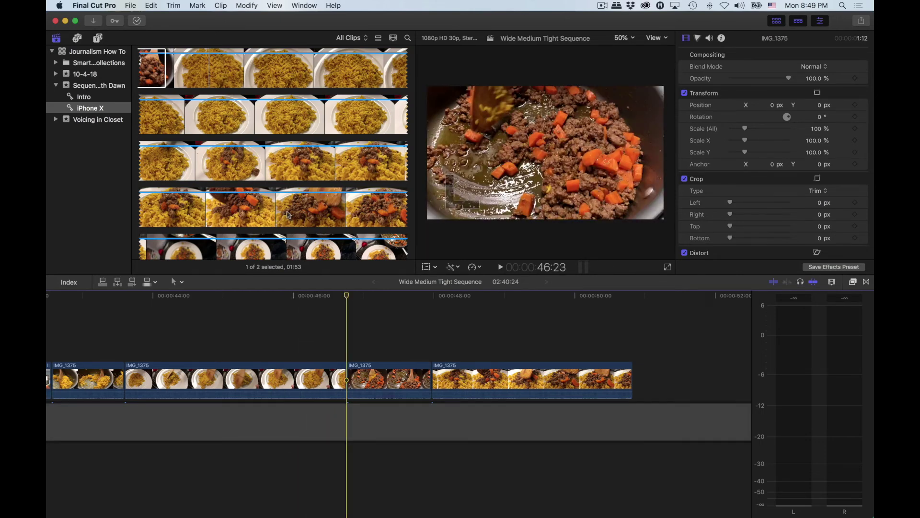
scroll(287, 215, down, 2)
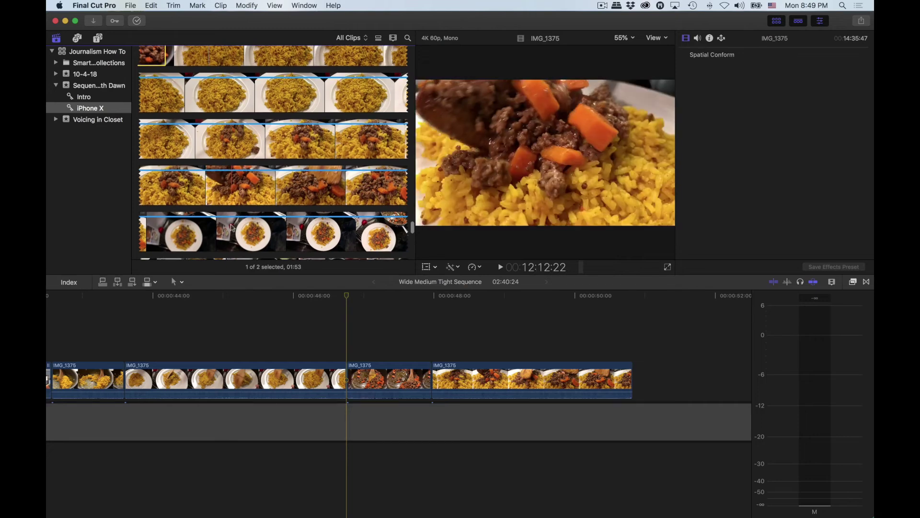
scroll(256, 220, up, 5)
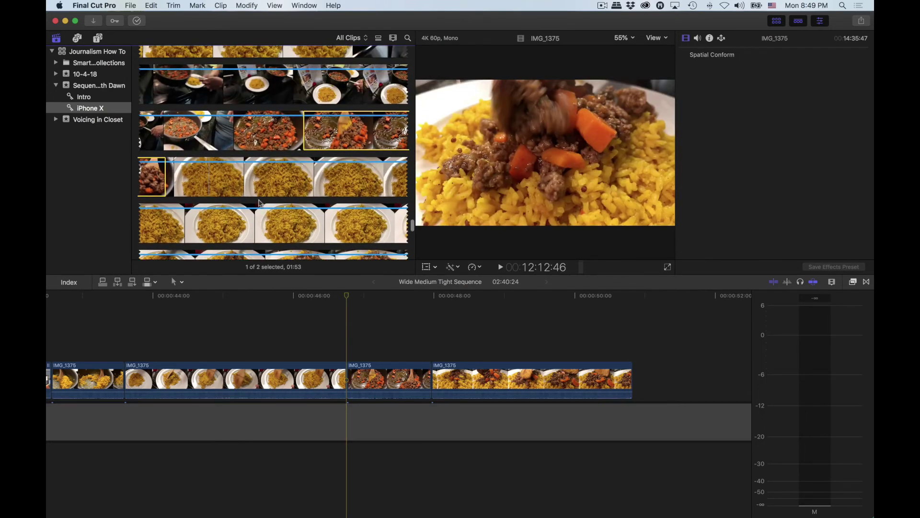
scroll(256, 201, up, 2)
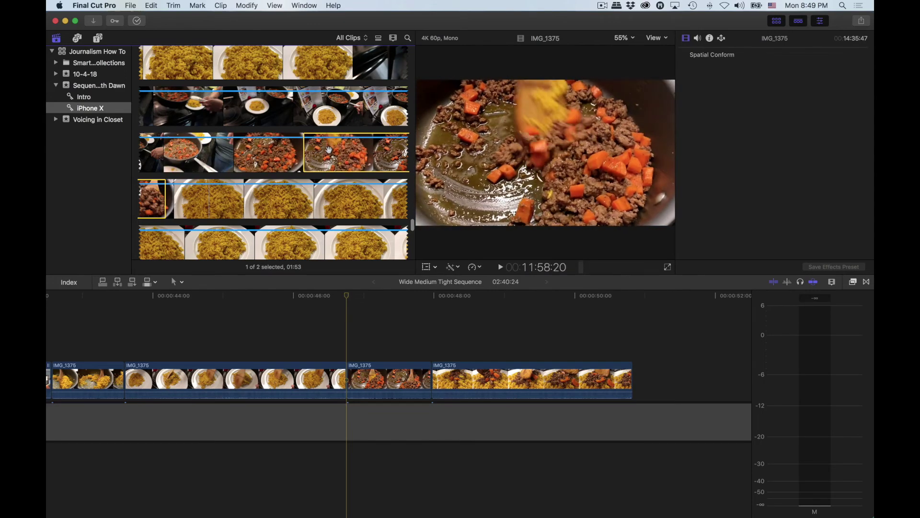
scroll(350, 154, down, 6)
scroll(352, 155, down, 3)
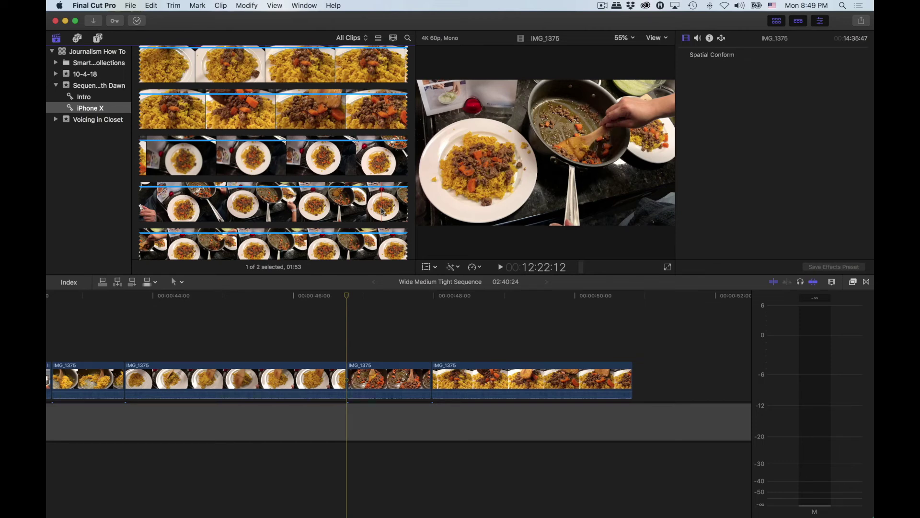
scroll(383, 211, up, 4)
Step: Play the sequence from the plating clip into the beef-on-rice clip to check the pacing of the cuts
click(255, 297)
key(space)
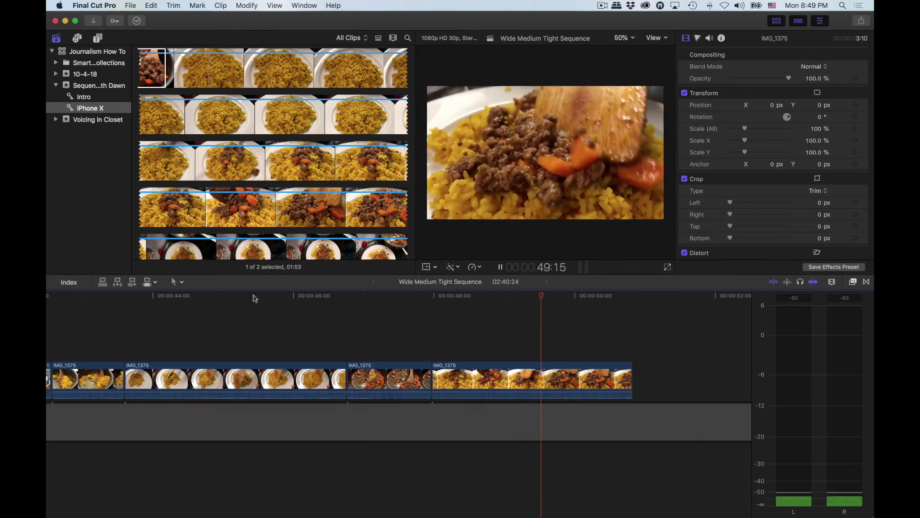
key(space)
Step: Find the recipe-card shot with the pointing hand in the iPhone X footage and mark a 1:08 range of it
scroll(234, 214, down, 5)
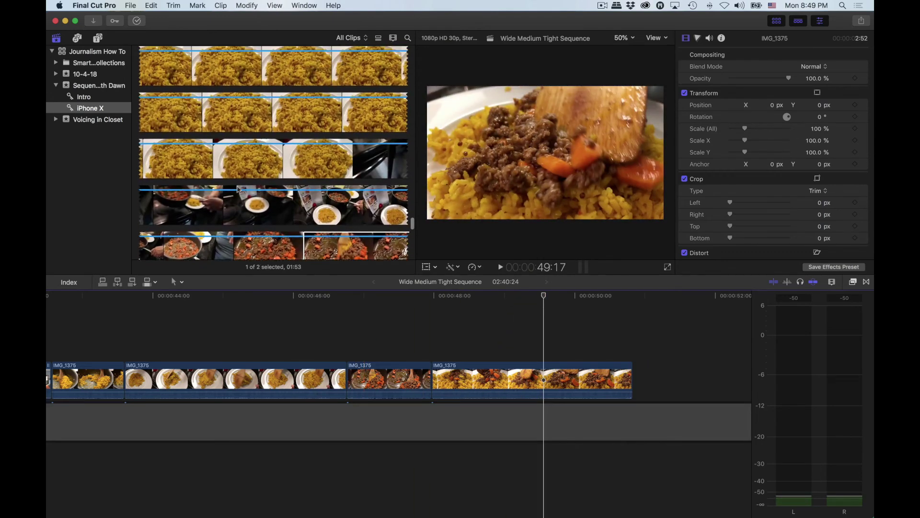
scroll(238, 190, up, 8)
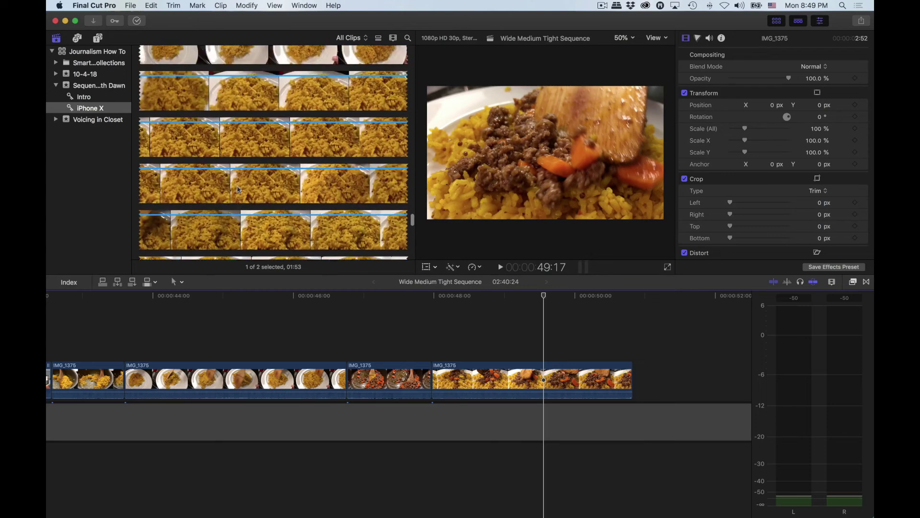
scroll(238, 190, up, 2)
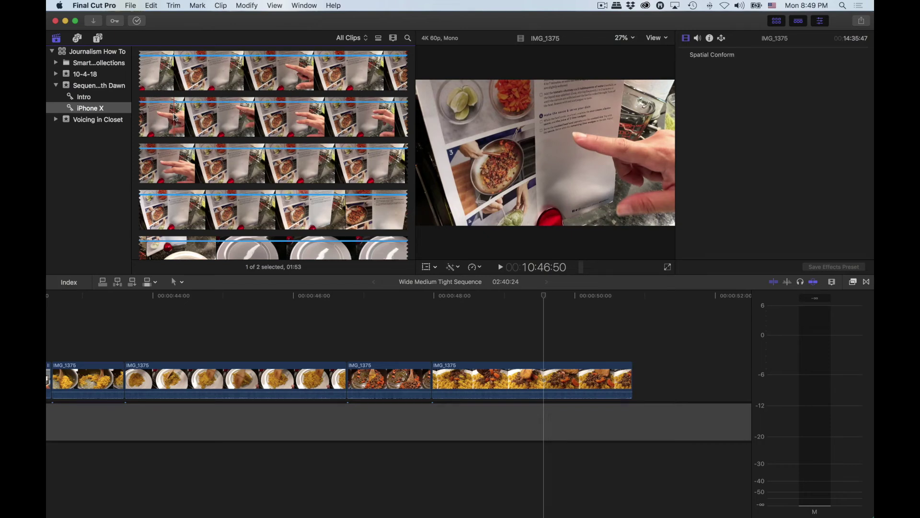
key(i)
key(space)
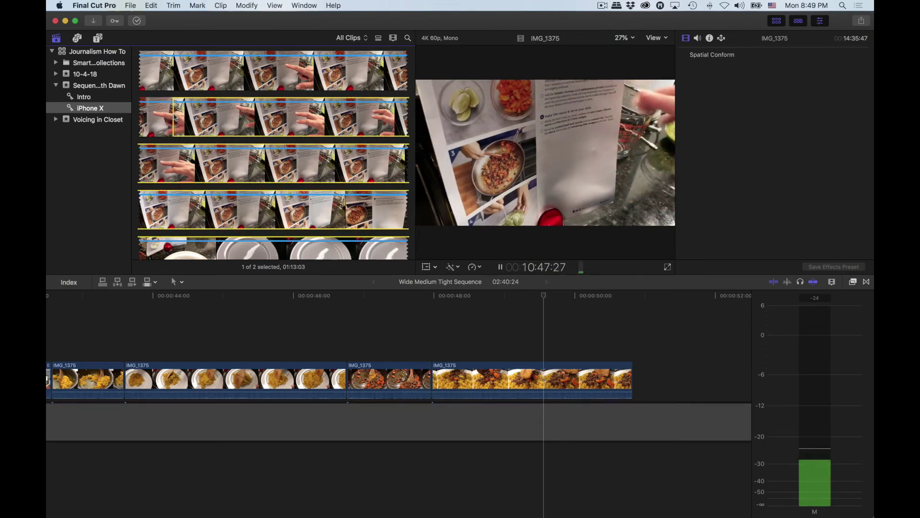
key(i)
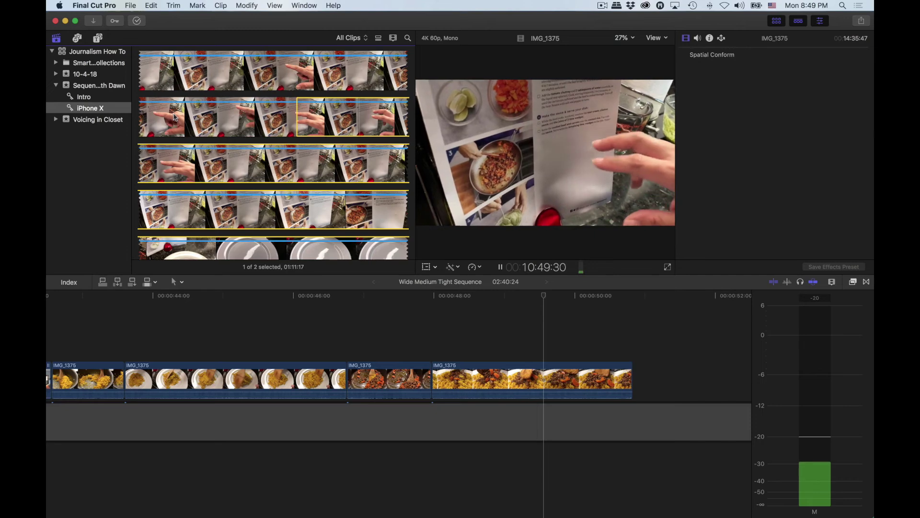
key(i)
key(o)
key(space)
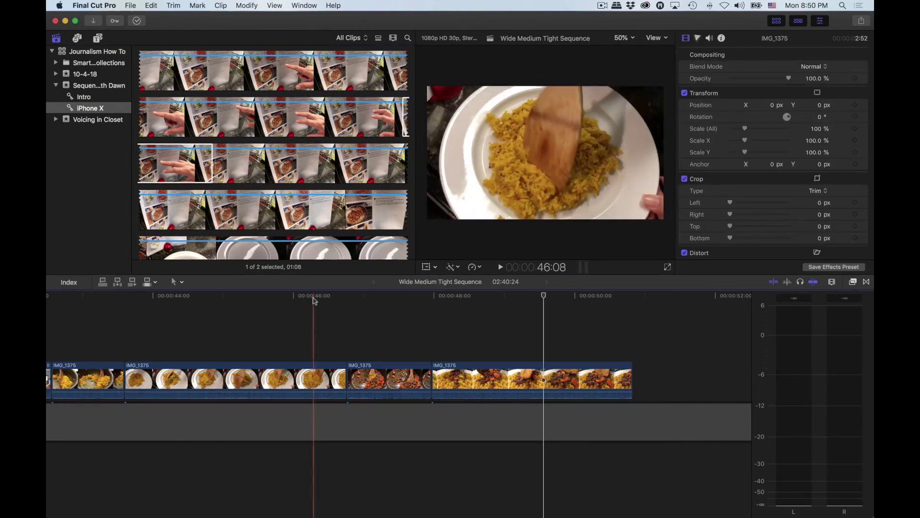
Step: Move the beef-stirring and beef-on-rice clips later, overwrite the marked recipe shot directly after the plating clip, and play the cut
click(297, 295)
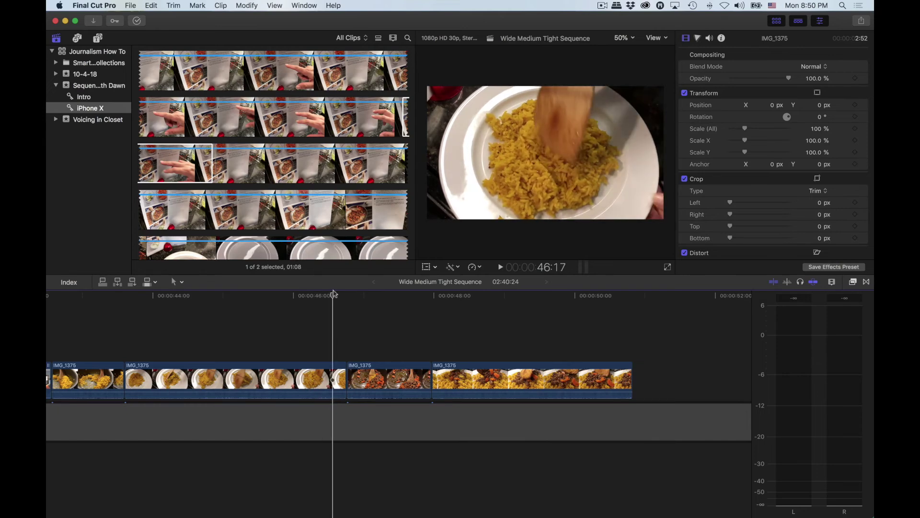
drag(340, 292, 361, 291)
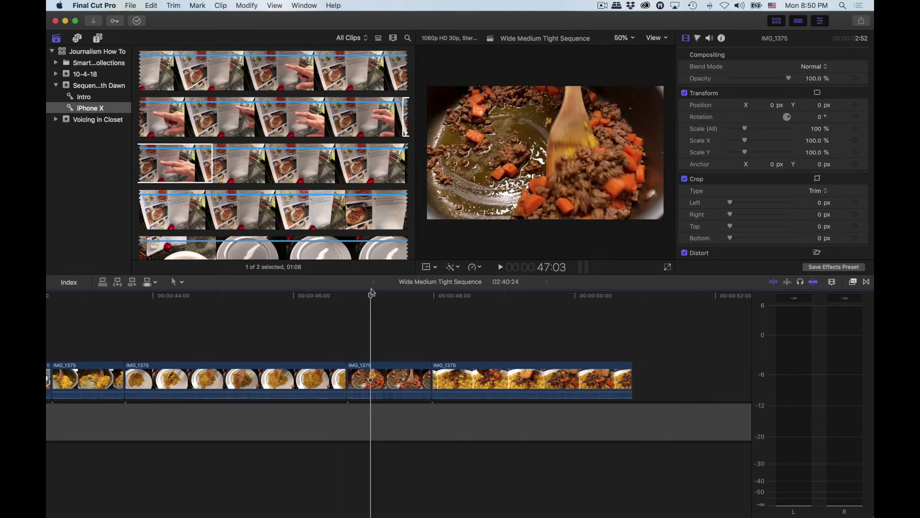
drag(419, 343, 601, 384)
click(348, 294)
key(d)
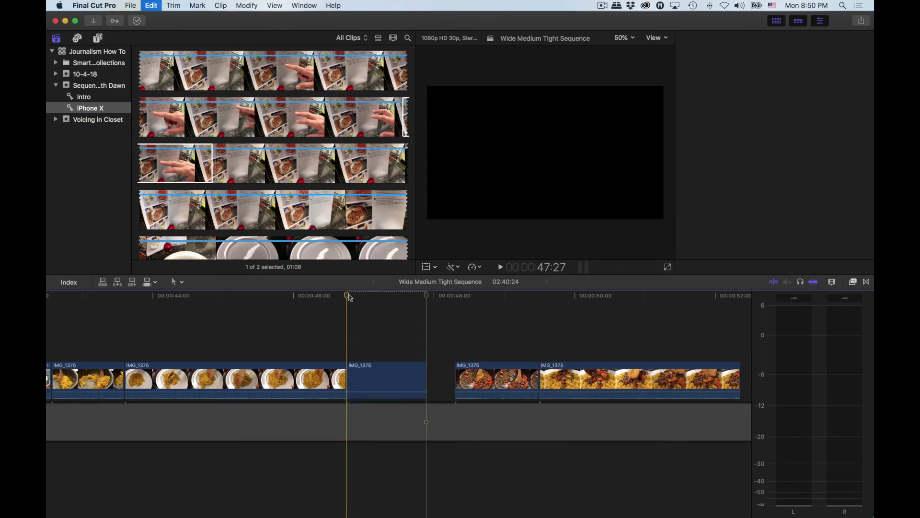
key(space)
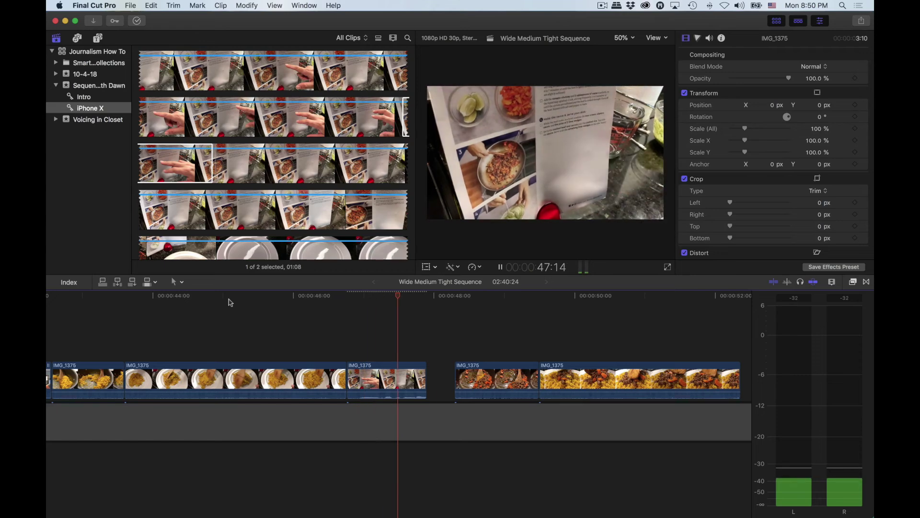
key(space)
Step: Bring the beef-stirring and beef-on-rice clips forward together to meet the recipe clip, and play the sequence
drag(526, 341, 544, 381)
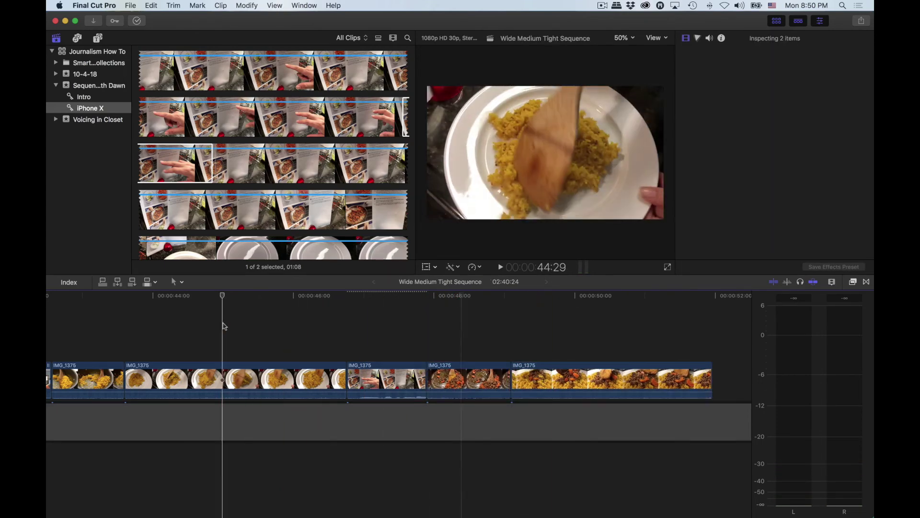
key(space)
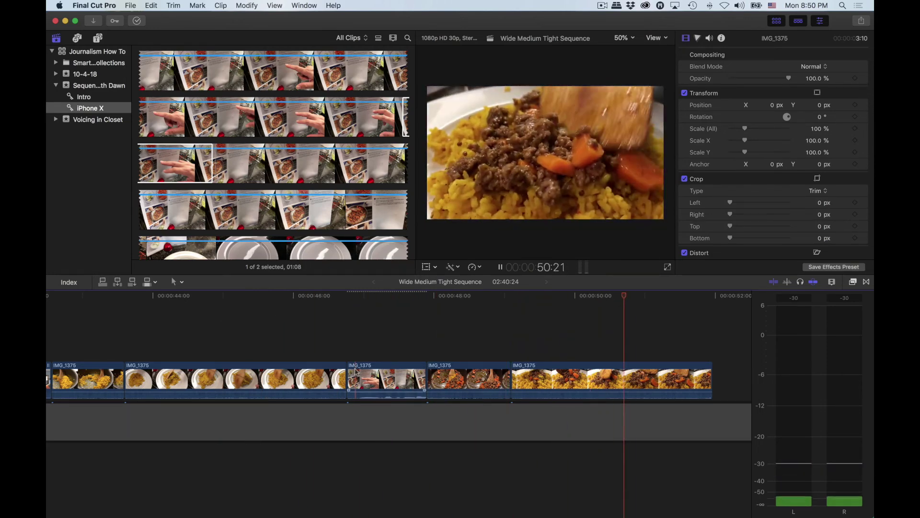
key(space)
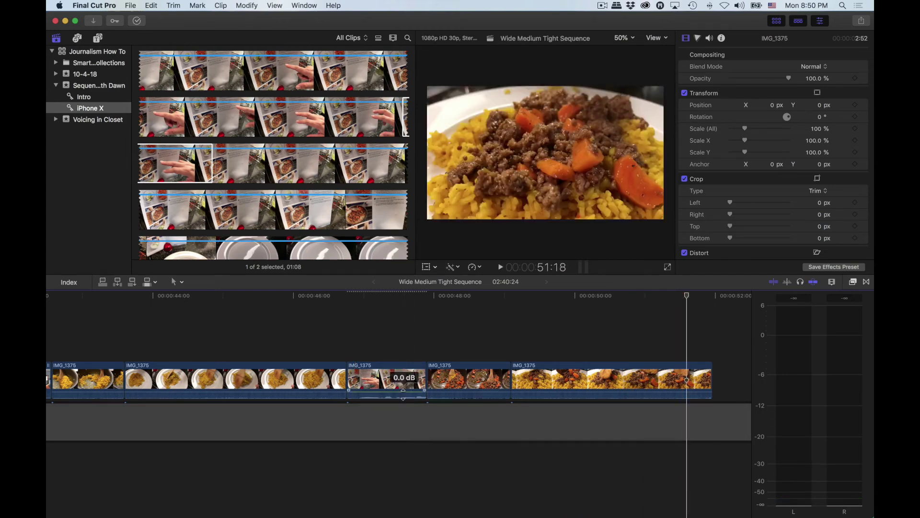
Step: Lower the recipe clip's audio level and replay the sequence from the plating clip into the beef-stirring clip
click(140, 312)
key(space)
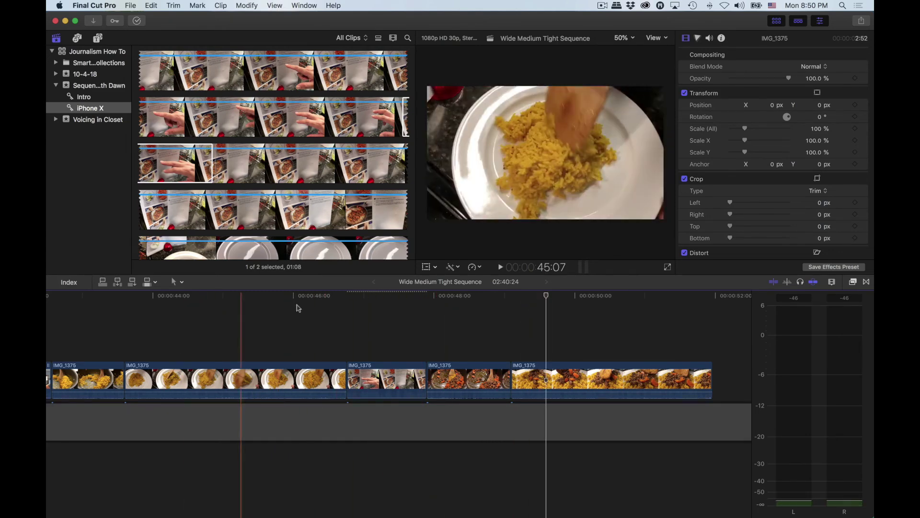
key(space)
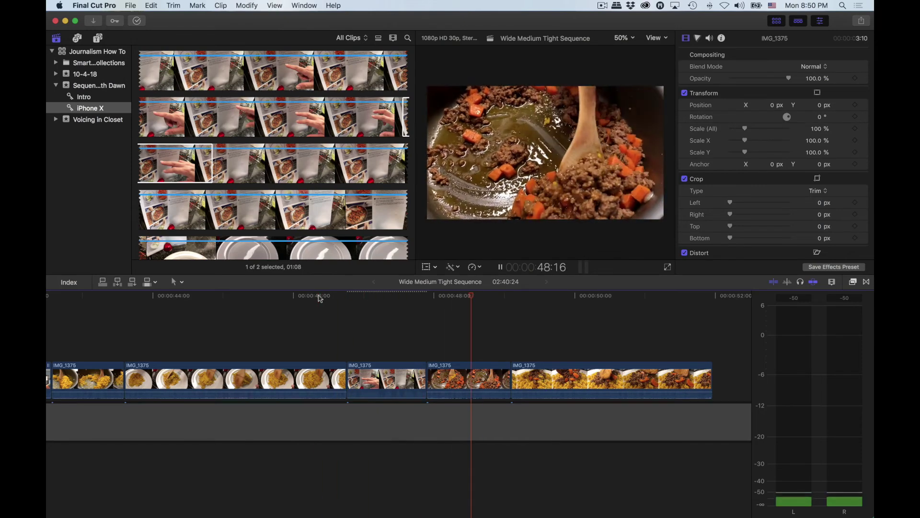
key(space)
Step: Scrub through the plating, recipe and beef-stirring clips and replay them to examine both cuts around the recipe shot
click(254, 296)
drag(255, 296, 300, 297)
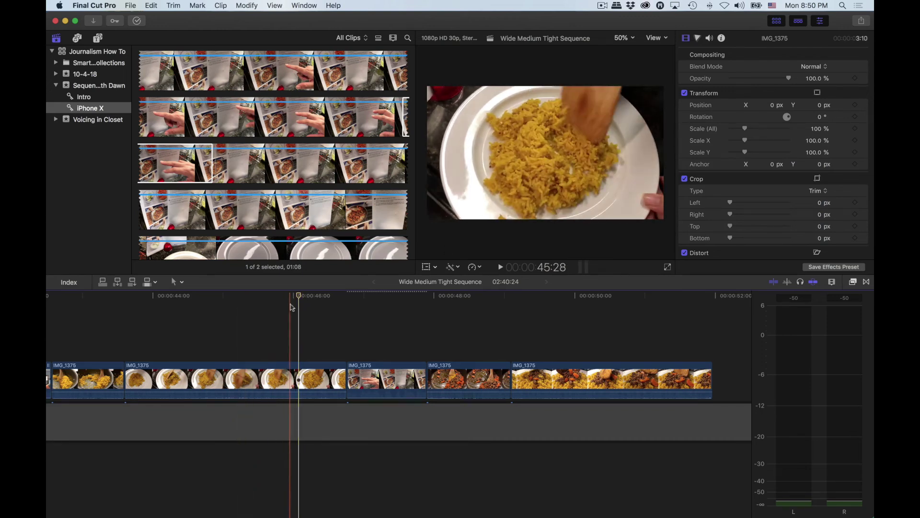
drag(307, 297, 354, 297)
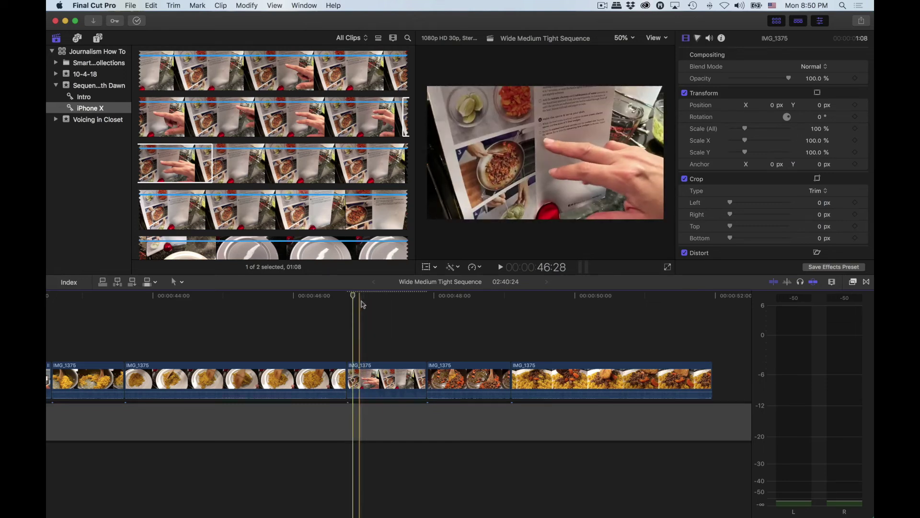
drag(371, 296, 411, 297)
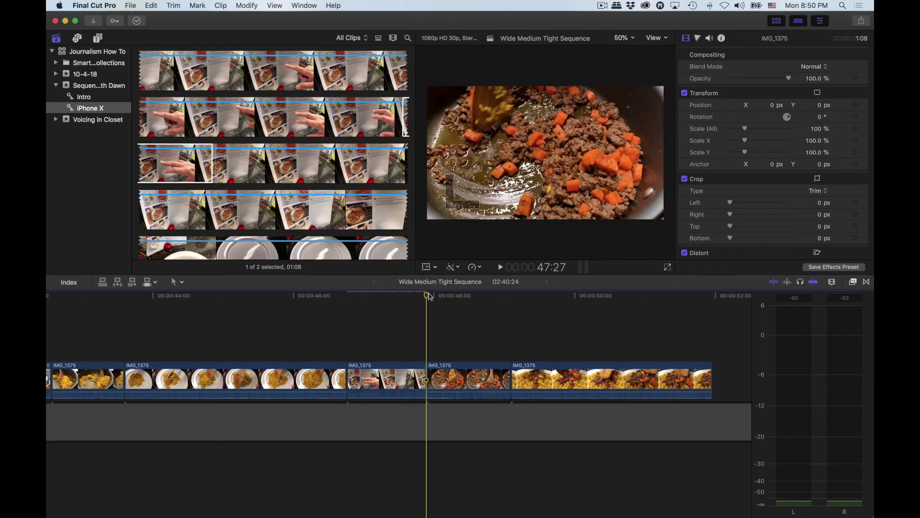
drag(458, 297, 466, 296)
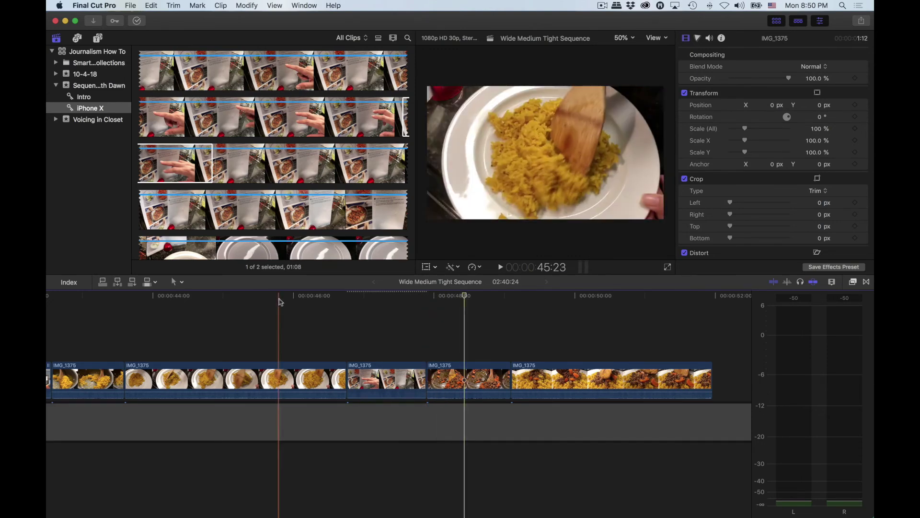
key(space)
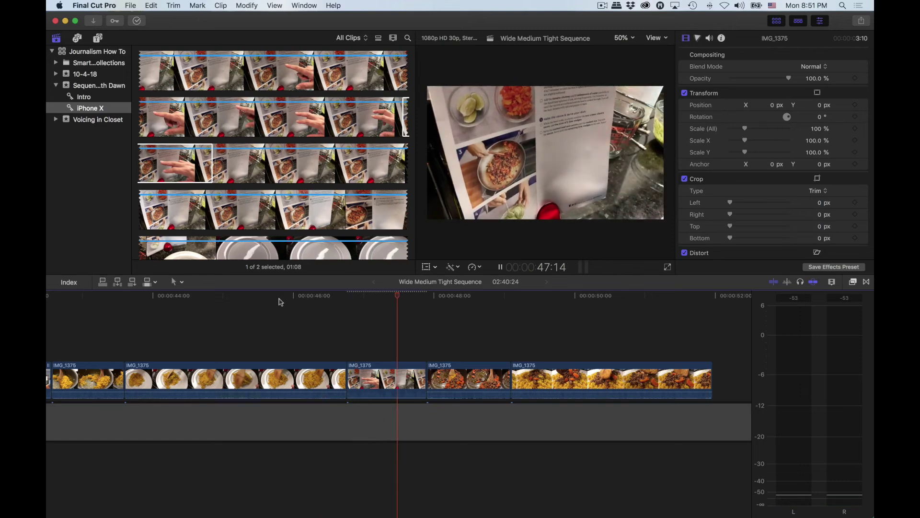
Step: Slip the recipe clip's footage within its 1:08 slot and play from the plating clip into the beef-stirring clip
drag(347, 375, 426, 377)
click(240, 331)
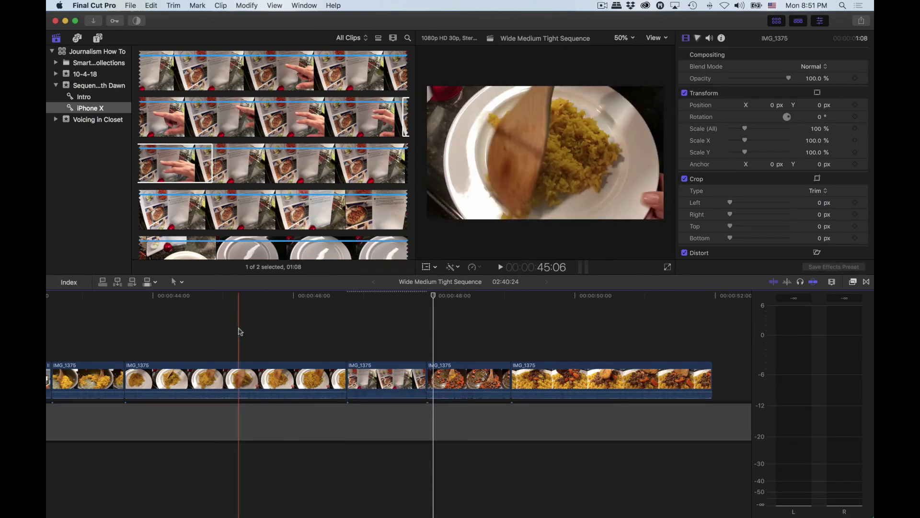
key(space)
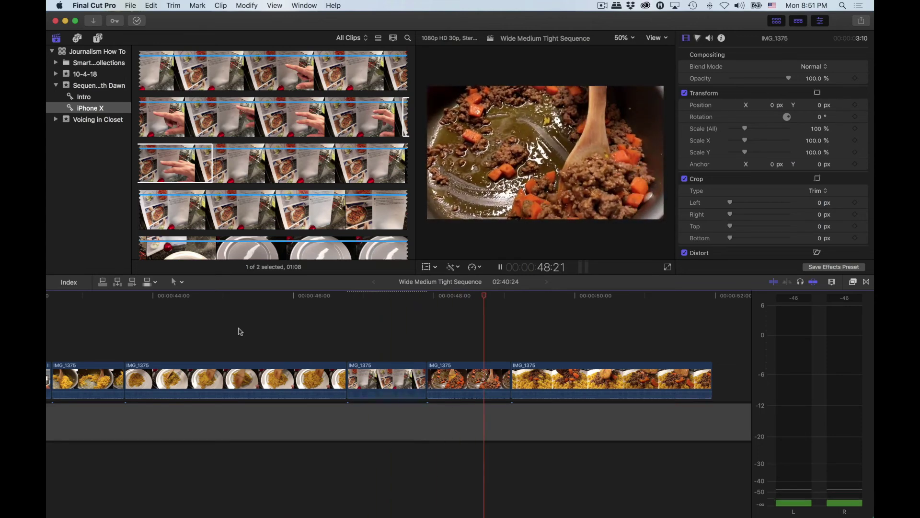
key(space)
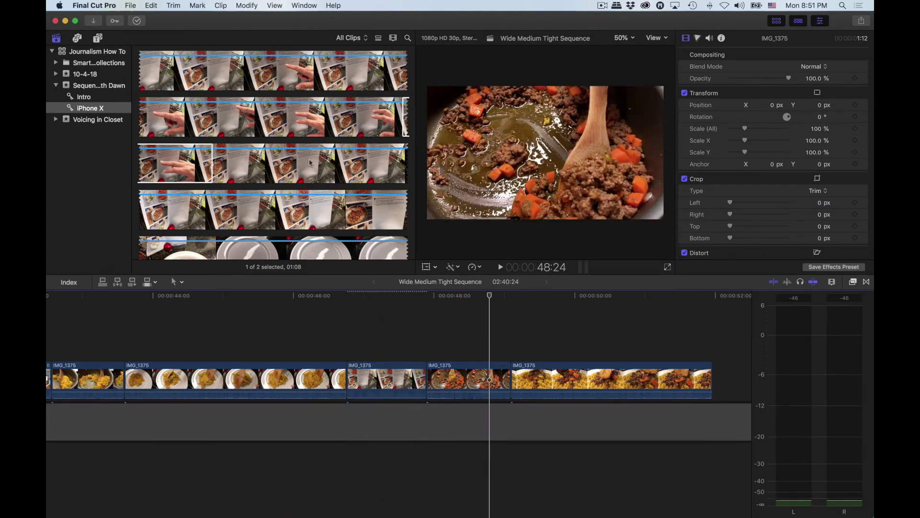
Step: Mark a new 1:34 range of the recipe-card shot, starting at 10:52:11 as the pointing hand leaves the frame
key(super+1)
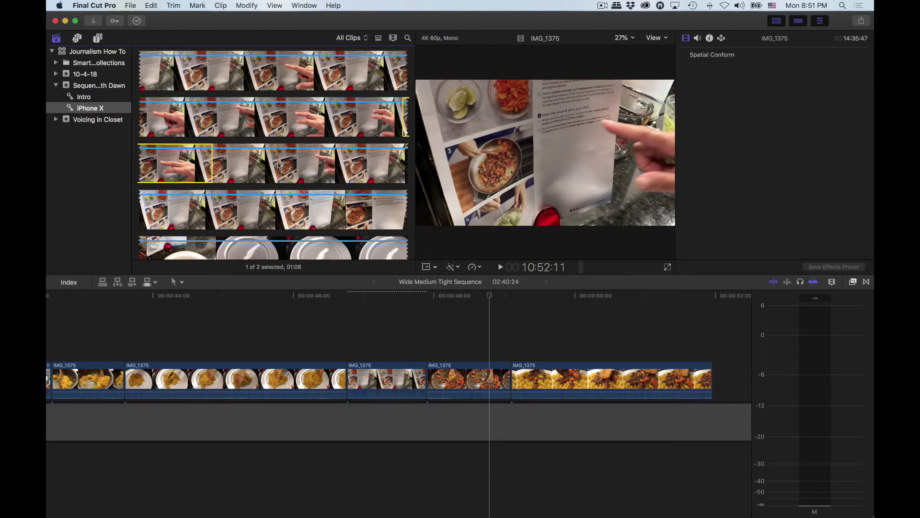
key(i)
key(space)
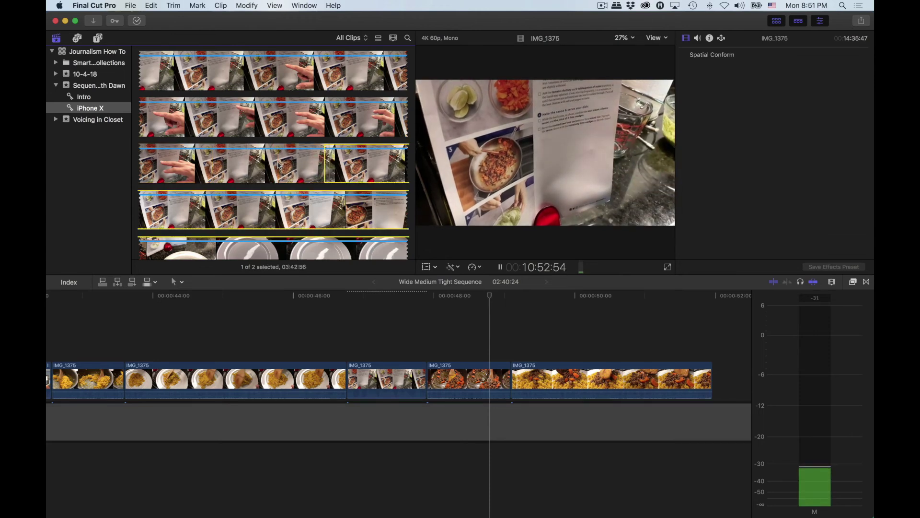
key(o)
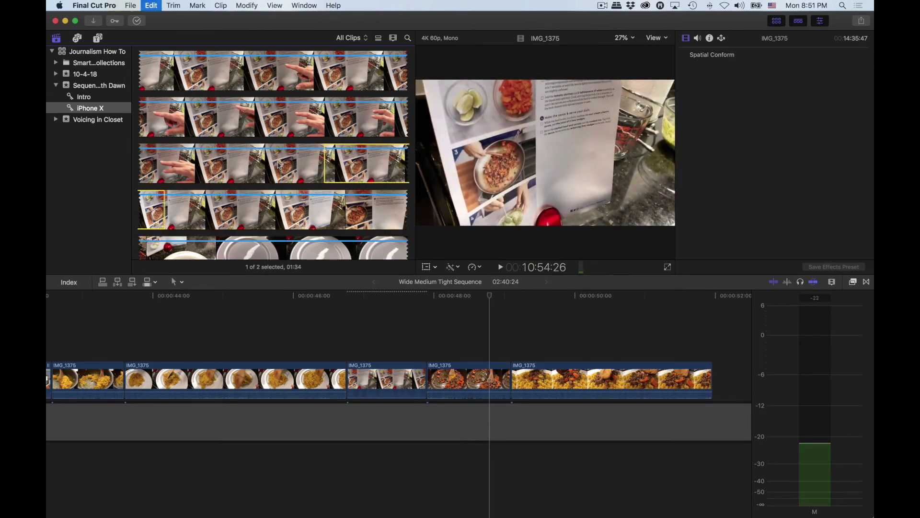
Step: Replace the recipe-card clip between the plating and beef-stirring clips with the newly marked footage, and replay the sequence from the plating clip
key(q)
drag(533, 345, 392, 345)
drag(454, 339, 426, 339)
click(415, 388)
key(alt+super+Down)
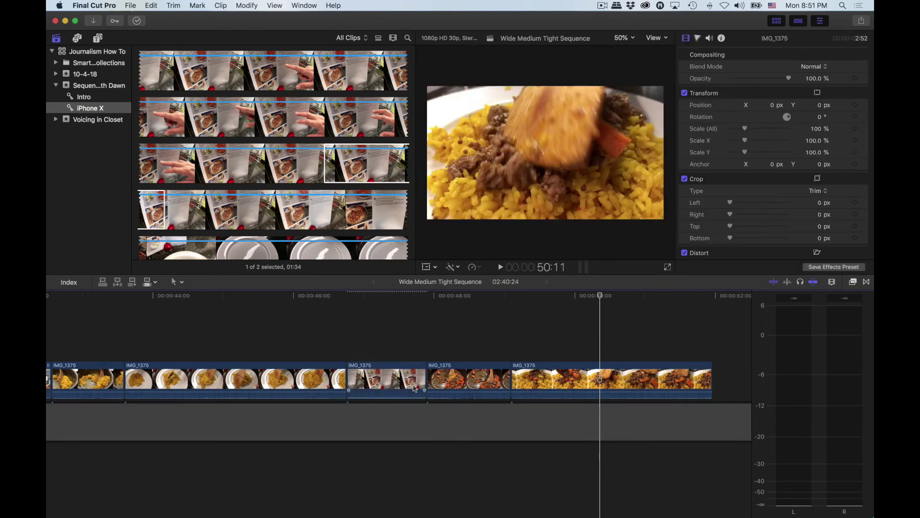
click(247, 300)
key(space)
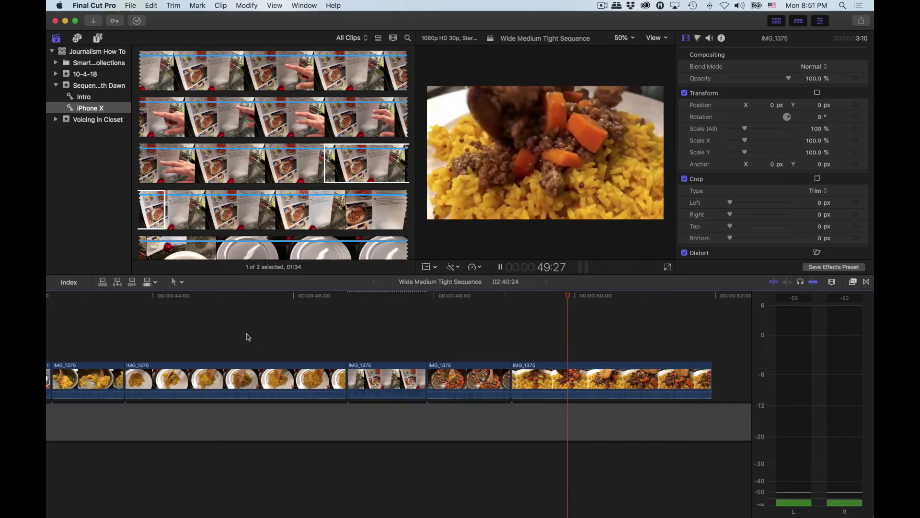
key(space)
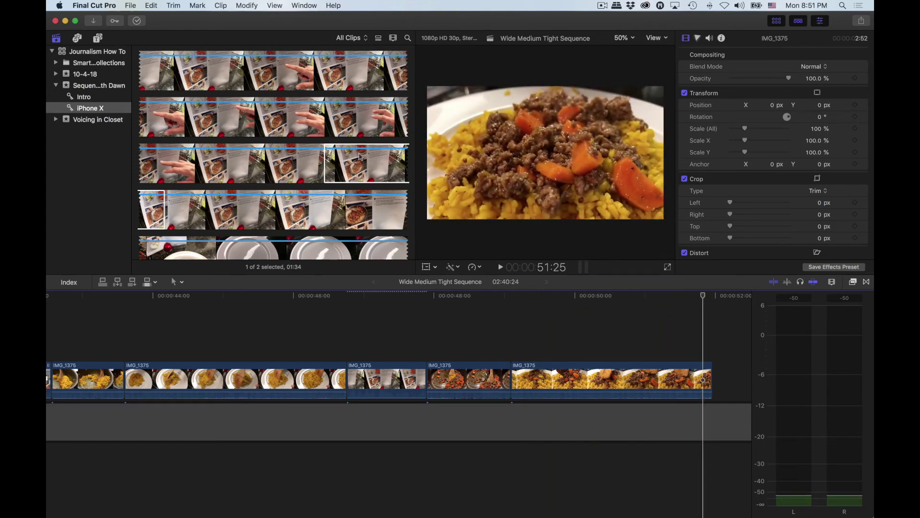
Step: Look through the remaining iPhone X footage for a shot to follow the beef-on-rice clip, and check that clip's final frames
click(331, 171)
scroll(331, 172, down, 5)
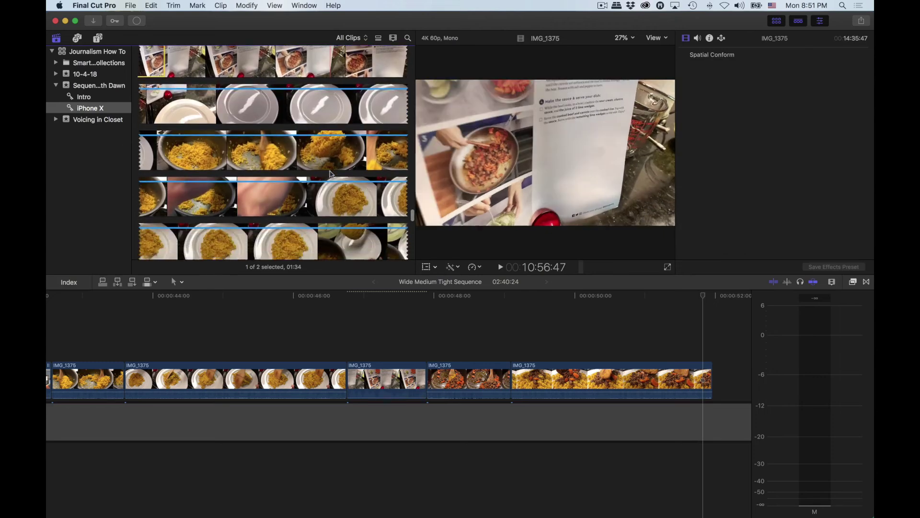
scroll(330, 174, down, 5)
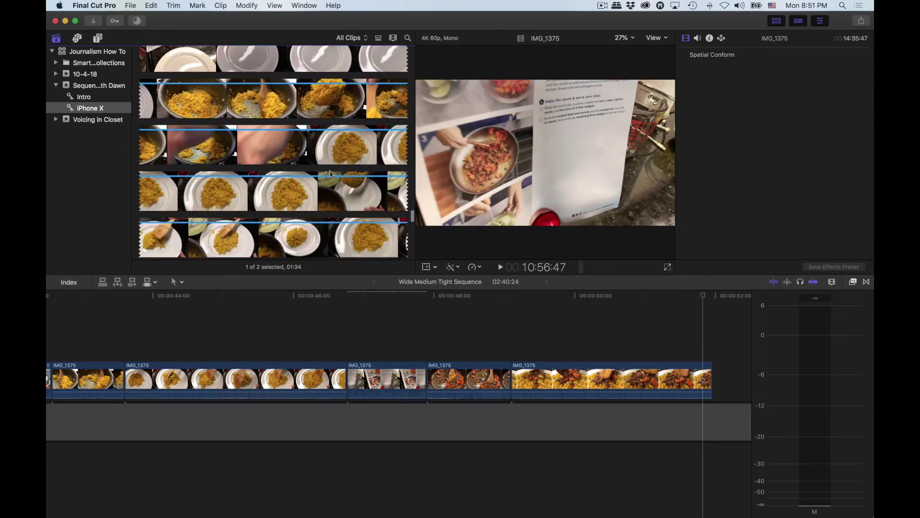
scroll(330, 174, down, 10)
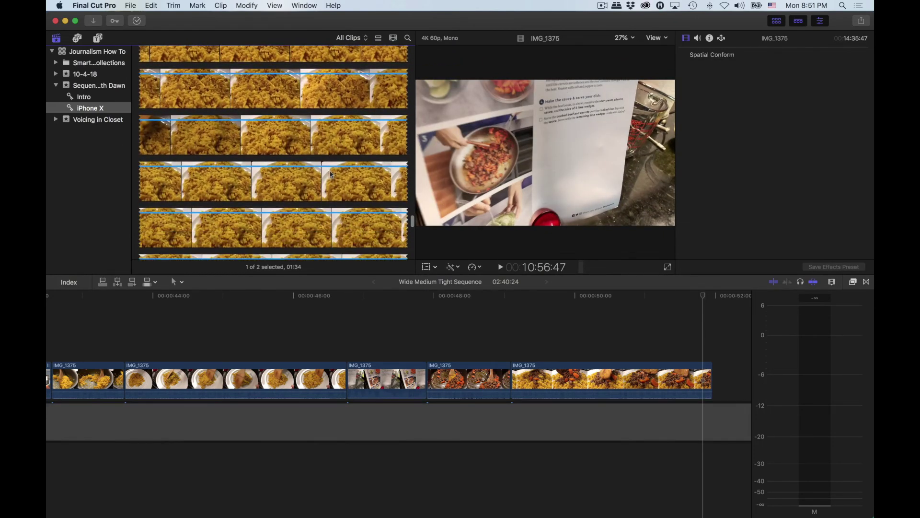
scroll(331, 174, down, 10)
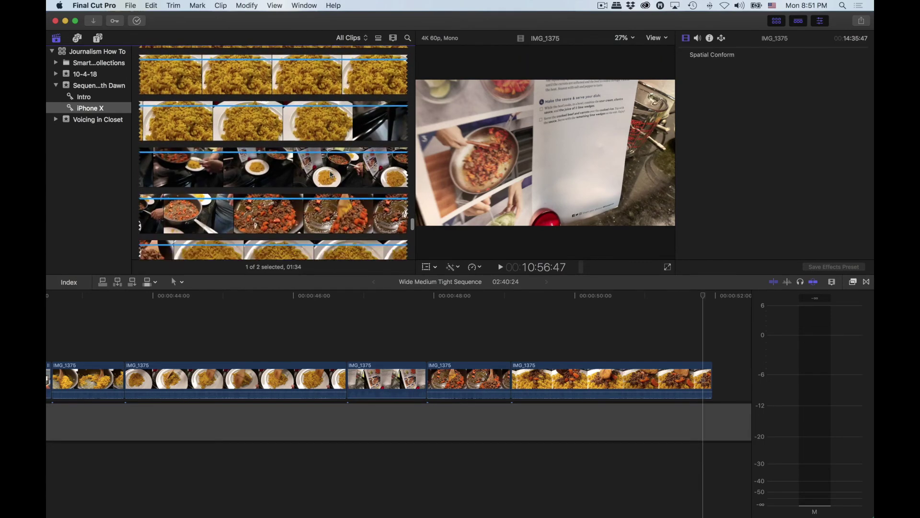
click(617, 296)
key(space)
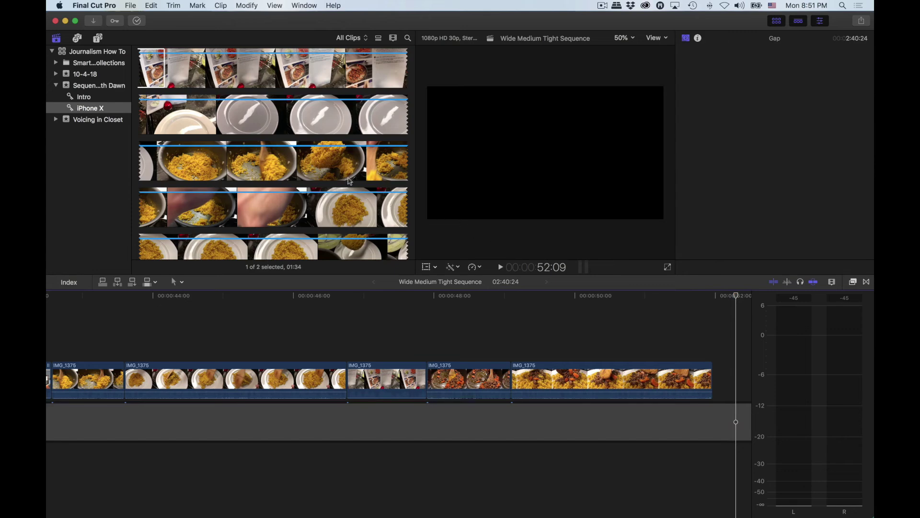
scroll(350, 181, down, 2)
scroll(350, 181, down, 8)
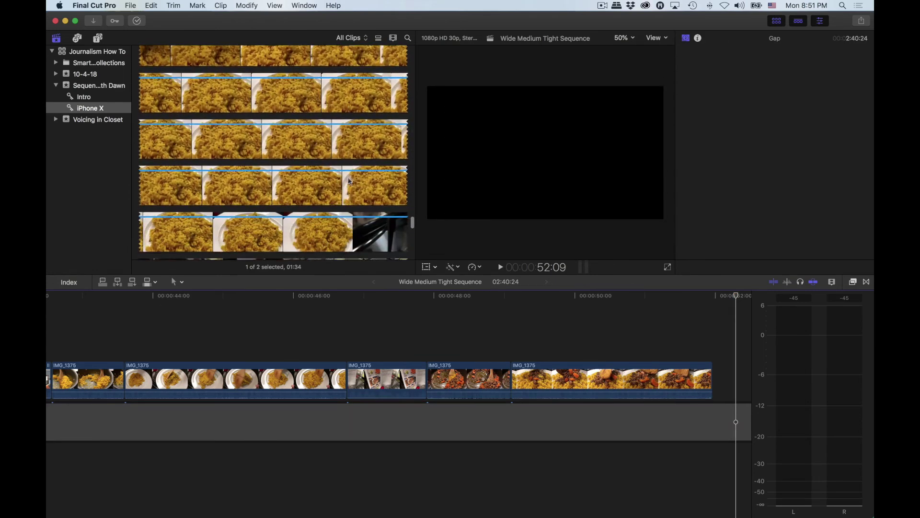
scroll(350, 181, down, 8)
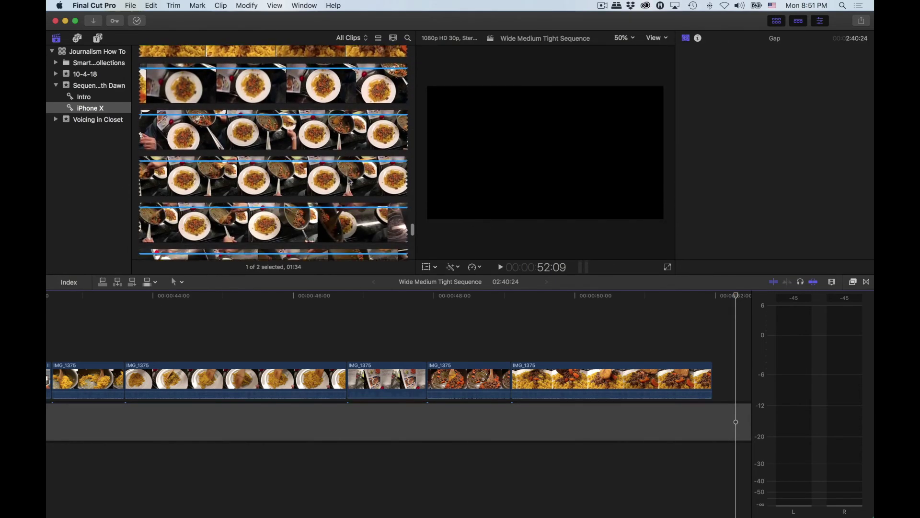
scroll(350, 181, down, 8)
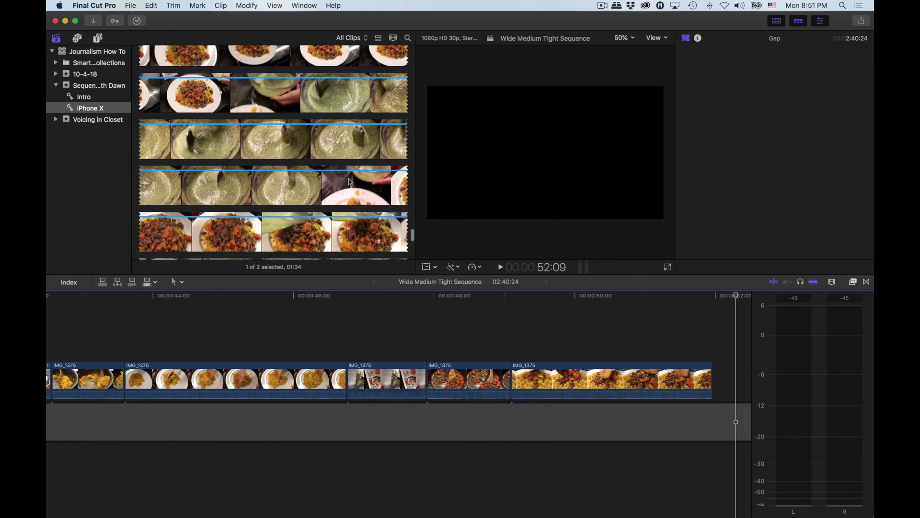
click(700, 296)
scroll(479, 336, right, 3)
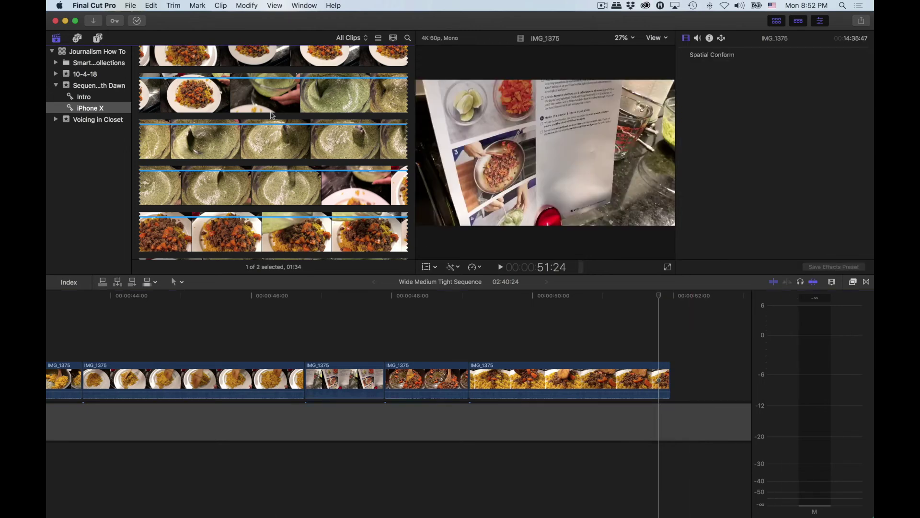
scroll(272, 115, down, 5)
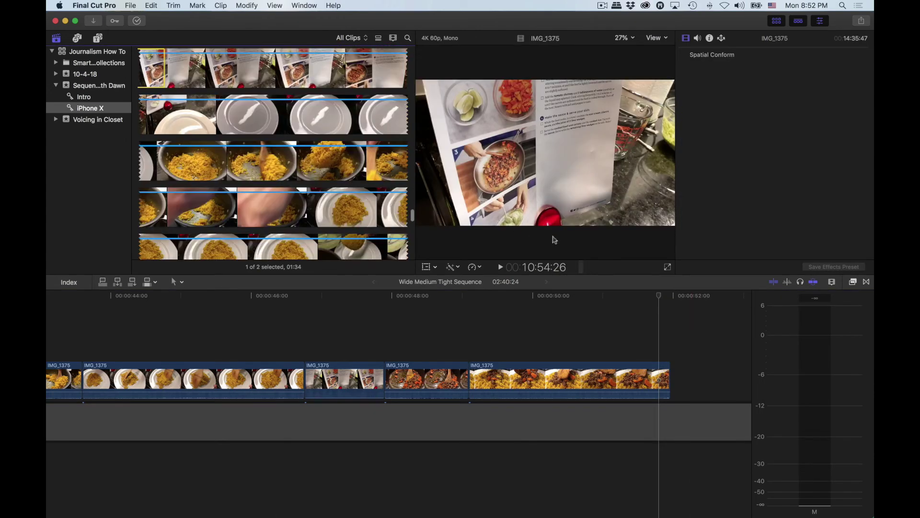
click(664, 294)
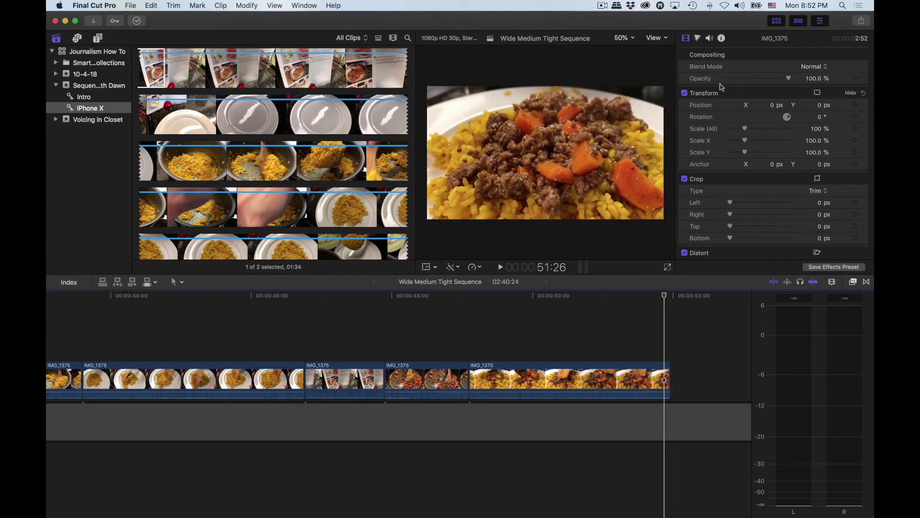
Step: Mark a 5:19 range of the green sauce being poured over the beef and rice, ending at 13:07:10
scroll(249, 200, down, 10)
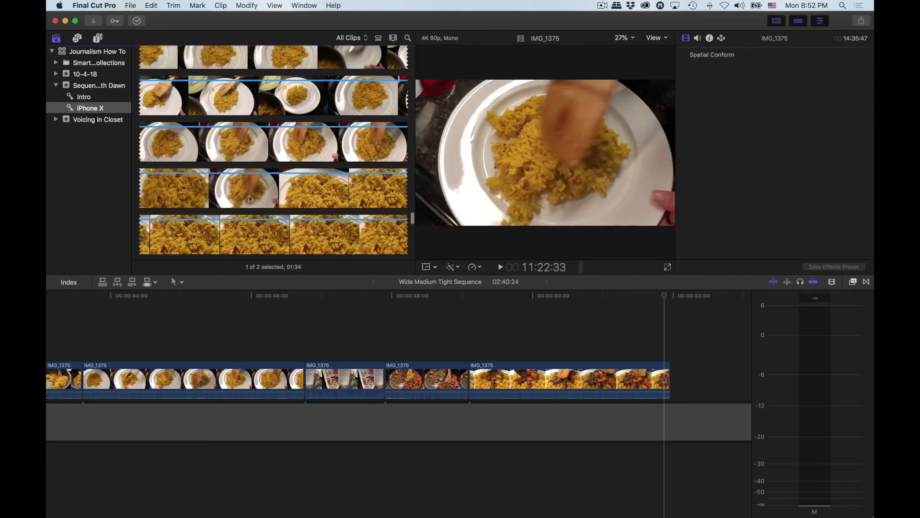
scroll(271, 199, down, 10)
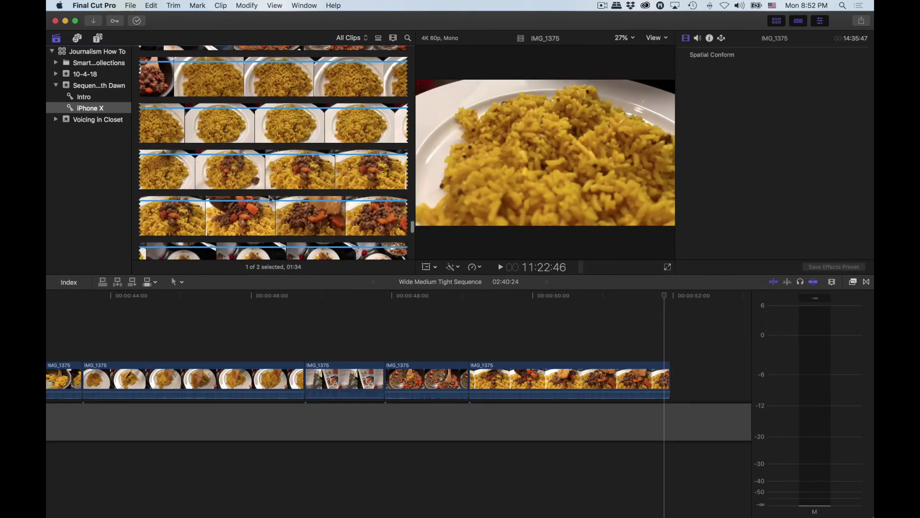
scroll(271, 199, down, 5)
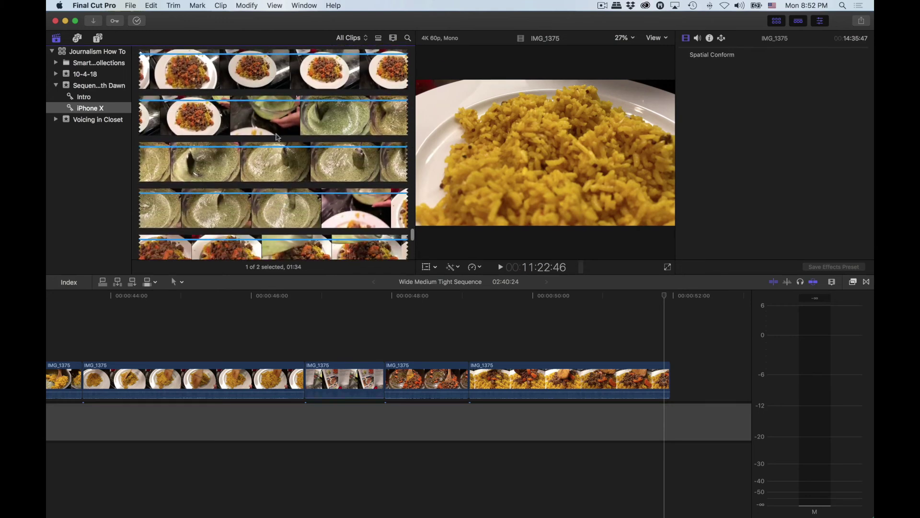
key(i)
key(space)
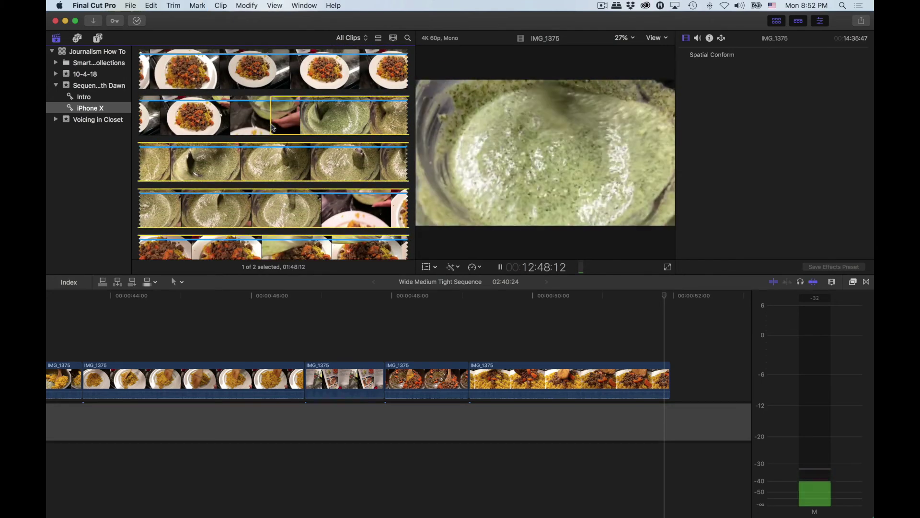
key(i)
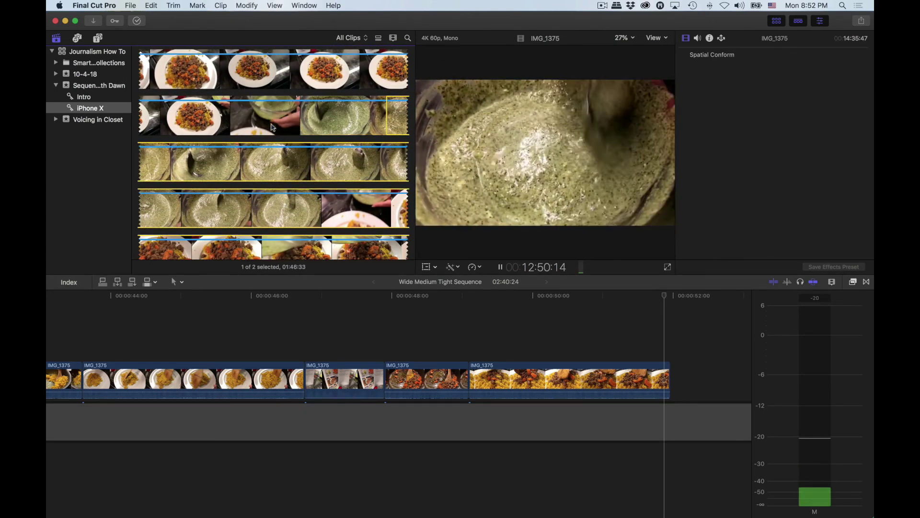
key(i)
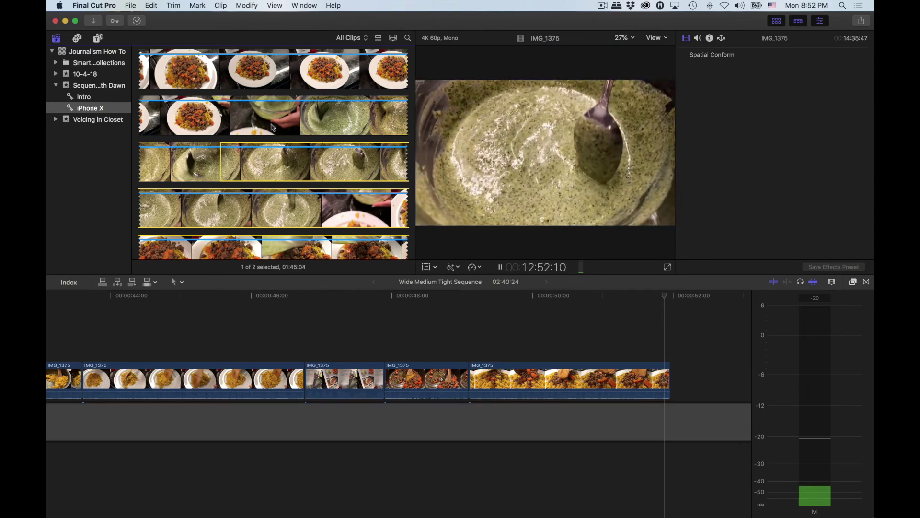
key(i)
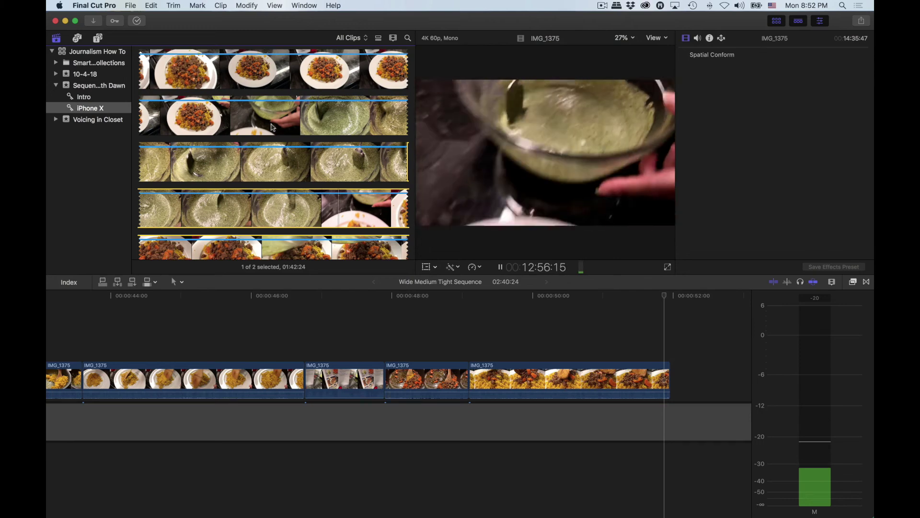
key(i)
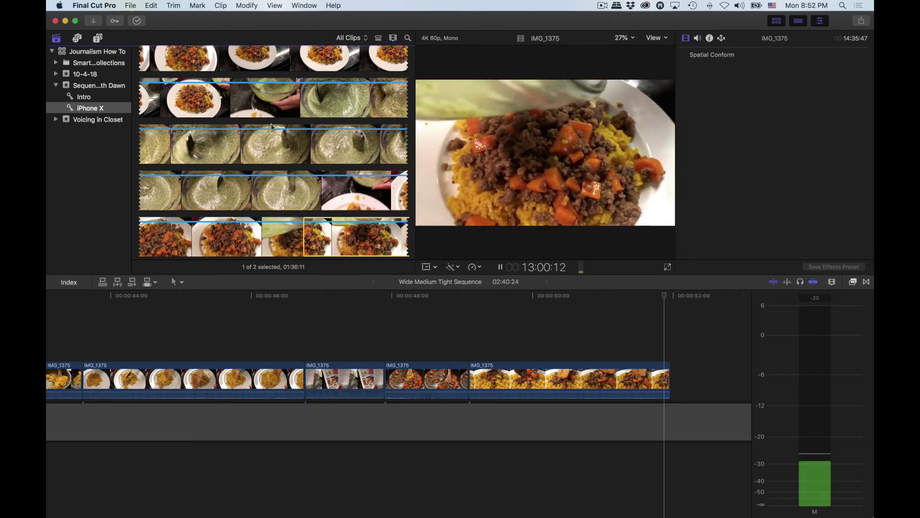
key(i)
key(i)
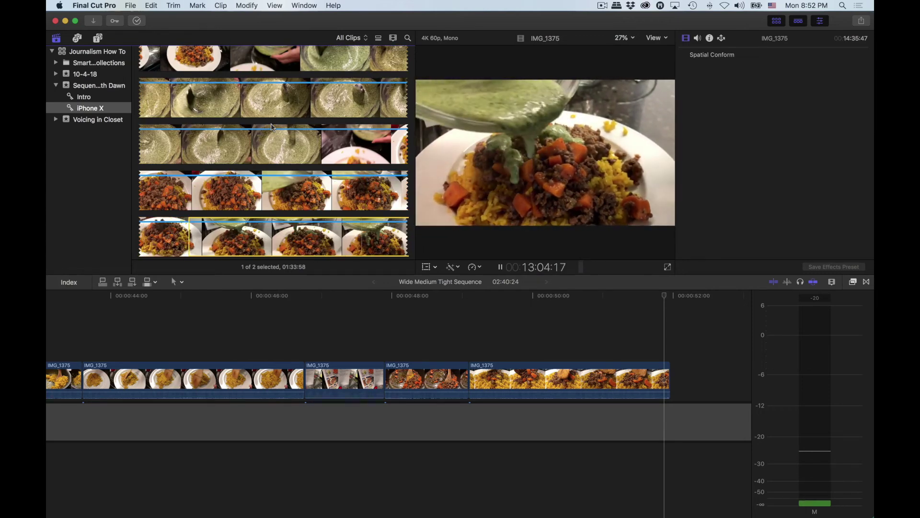
scroll(273, 127, down, 2)
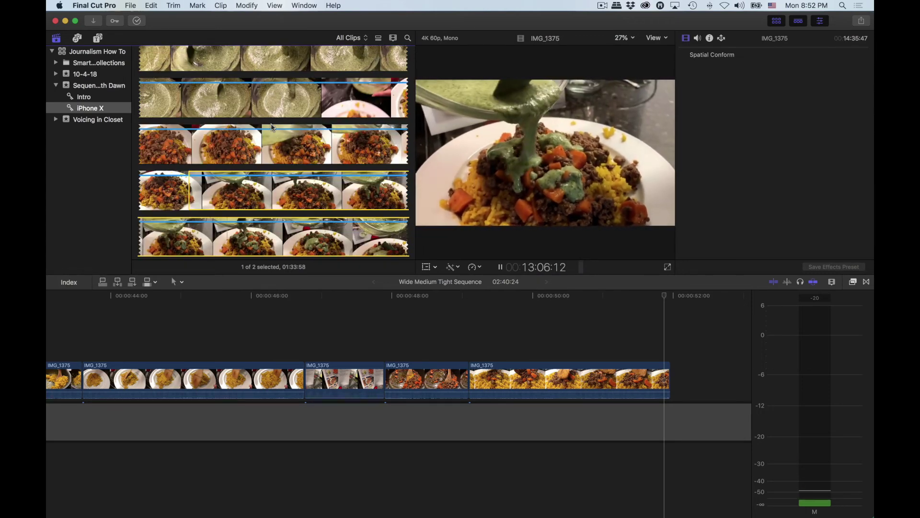
key(o)
key(space)
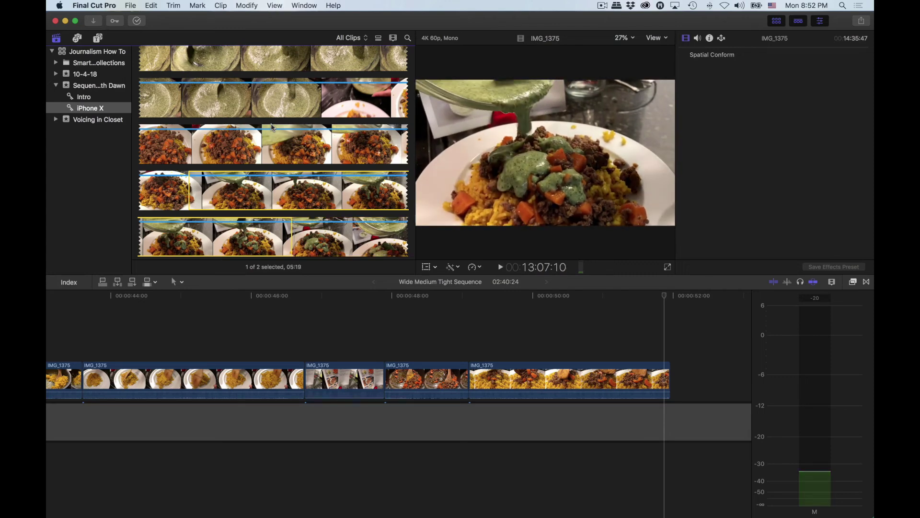
Step: Append the marked sauce-pouring shot after the beef-on-rice clip and play across the new cut
click(684, 360)
scroll(527, 335, right, 5)
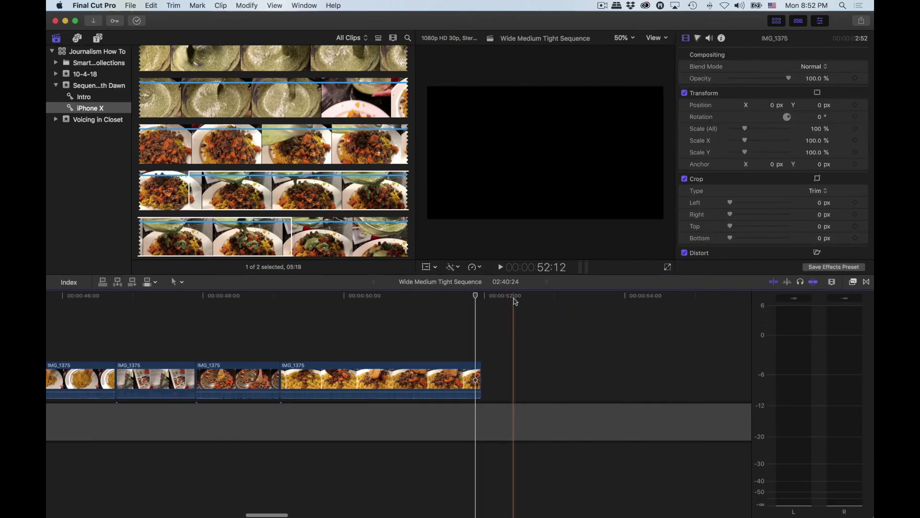
key(e)
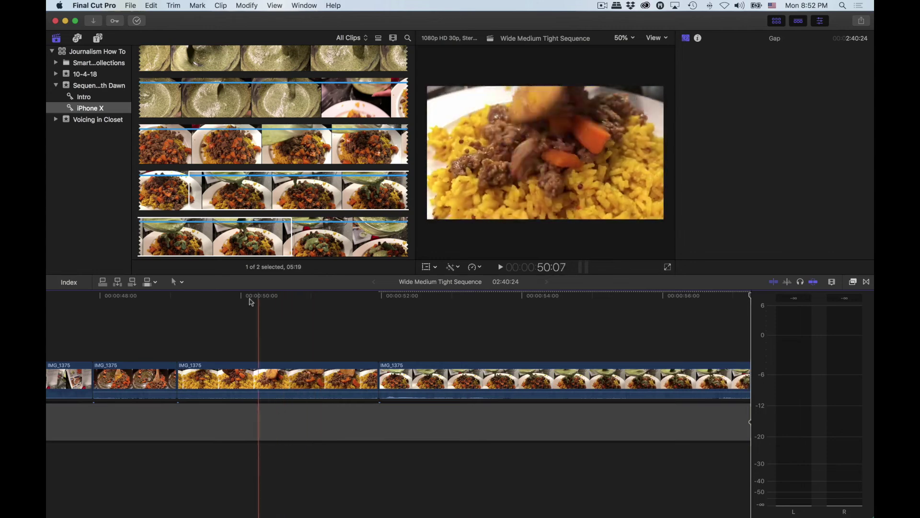
click(238, 300)
key(space)
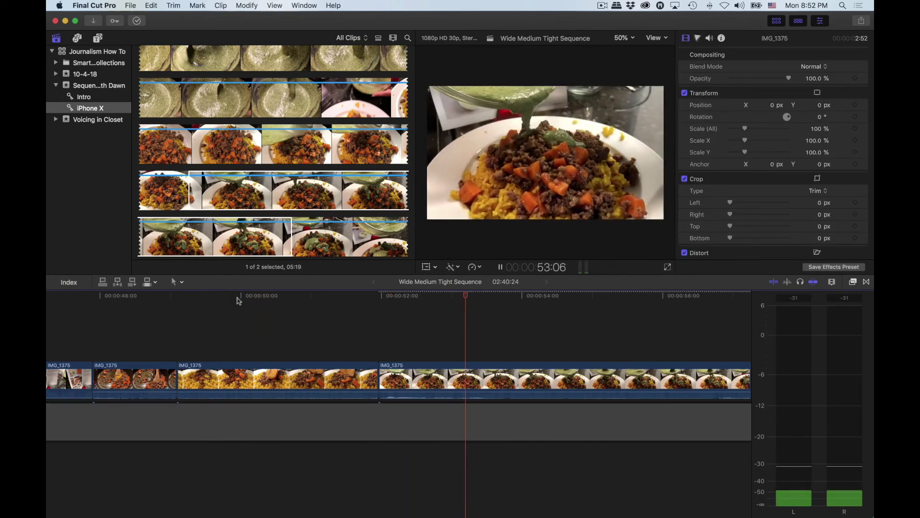
key(space)
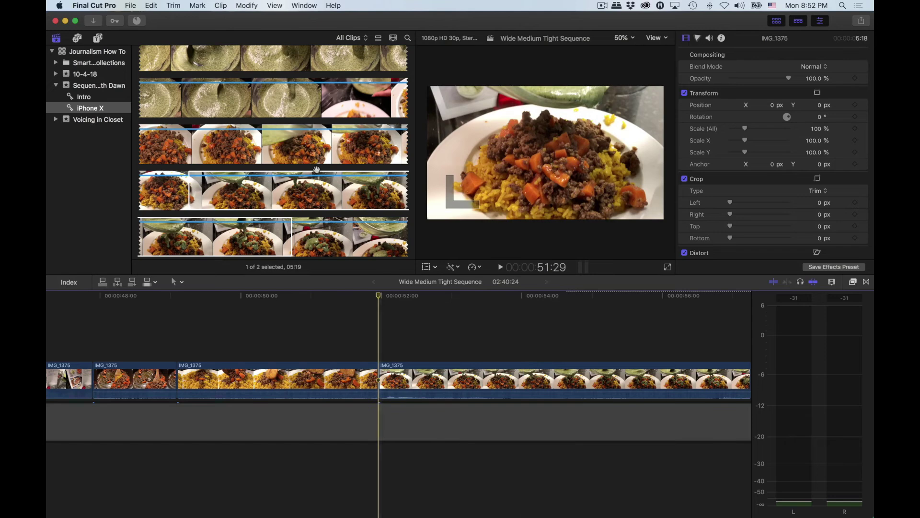
Step: Mark a 3:41 range of the close-up of green sauce pouring from the glass bowl, ending just after 13:19
scroll(317, 170, down, 10)
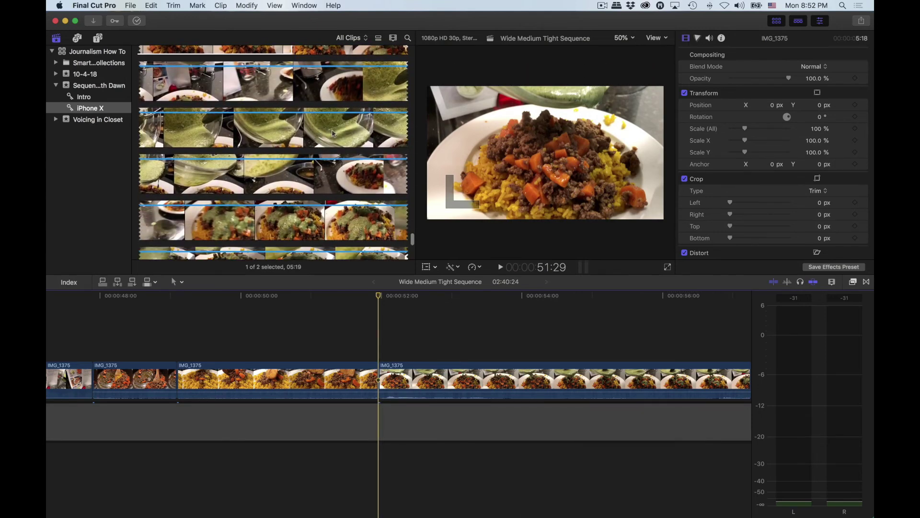
scroll(331, 201, up, 2)
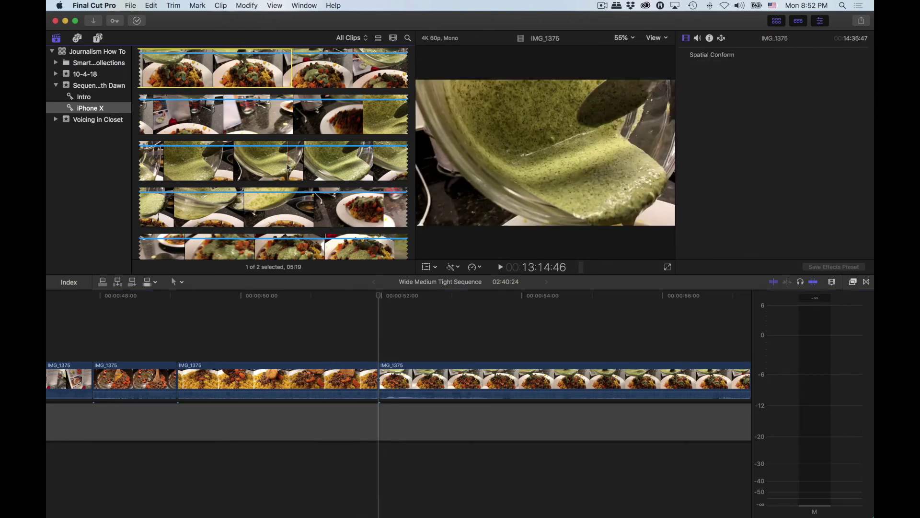
key(x)
key(space)
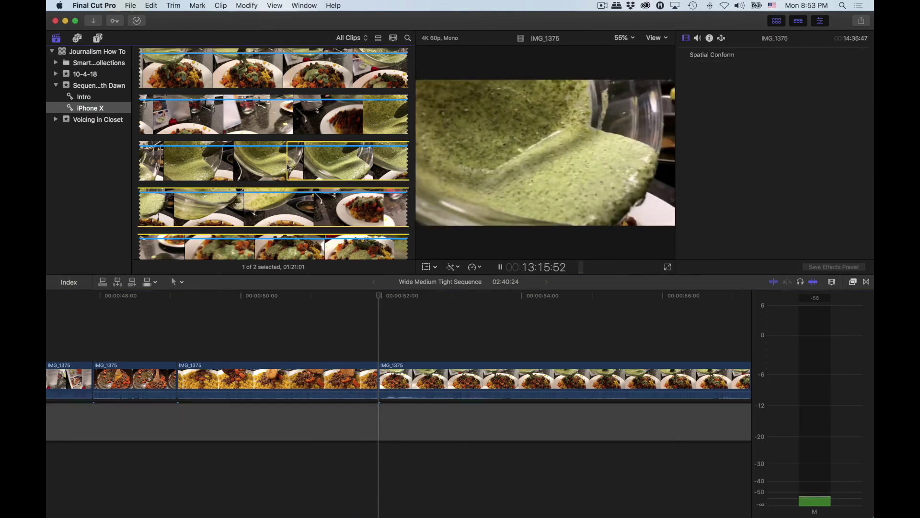
key(space)
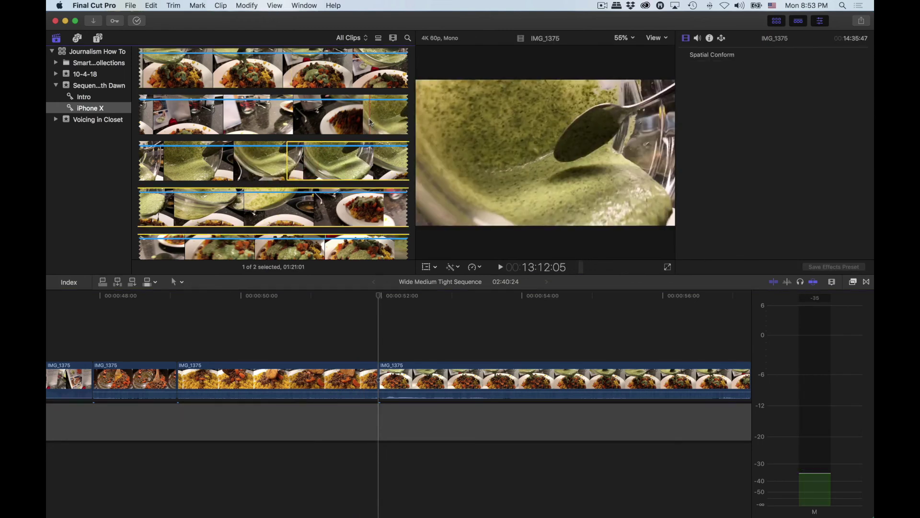
key(i)
key(space)
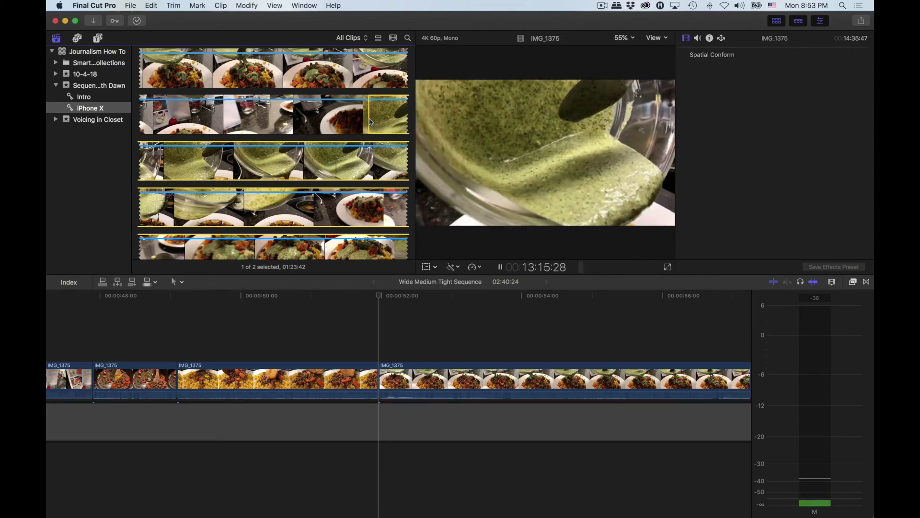
key(i)
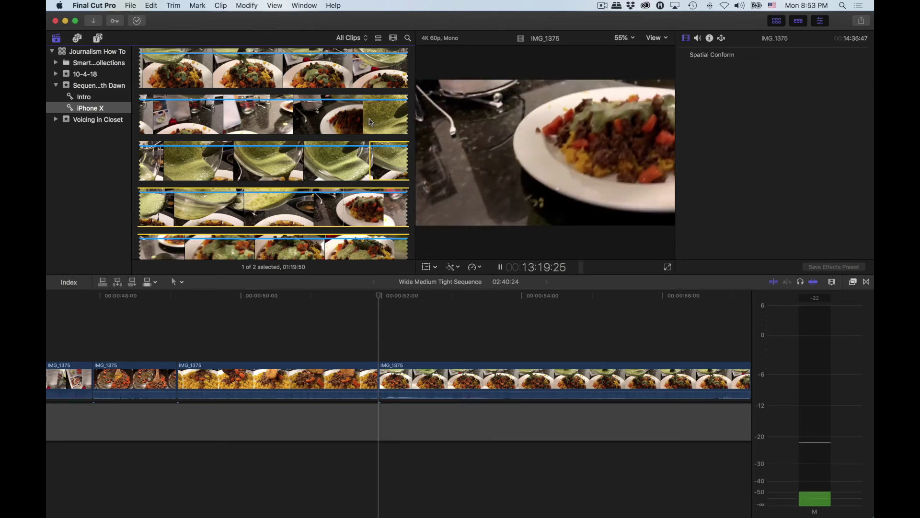
key(o)
key(space)
Step: Find the shot of the woman reaching over the counter in the iPhone X footage and mark a 2:03 range starting around 8:31
scroll(371, 122, down, 5)
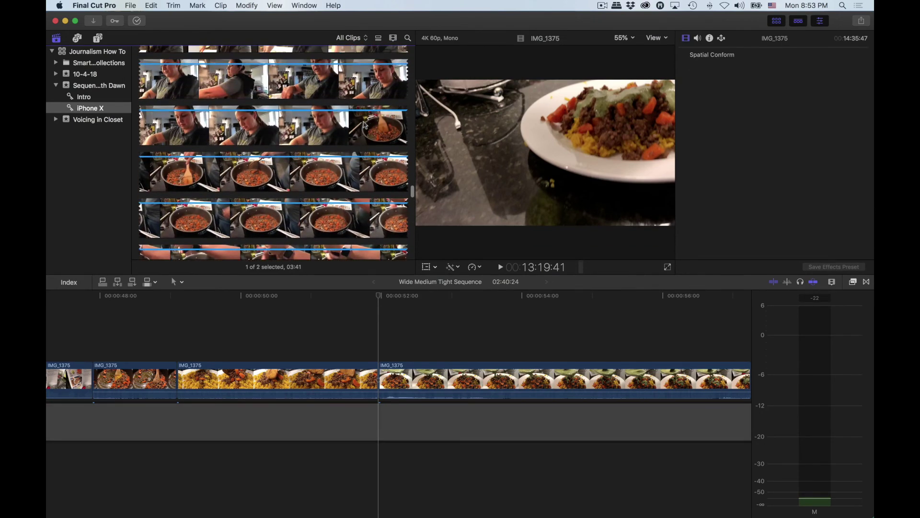
scroll(364, 124, up, 5)
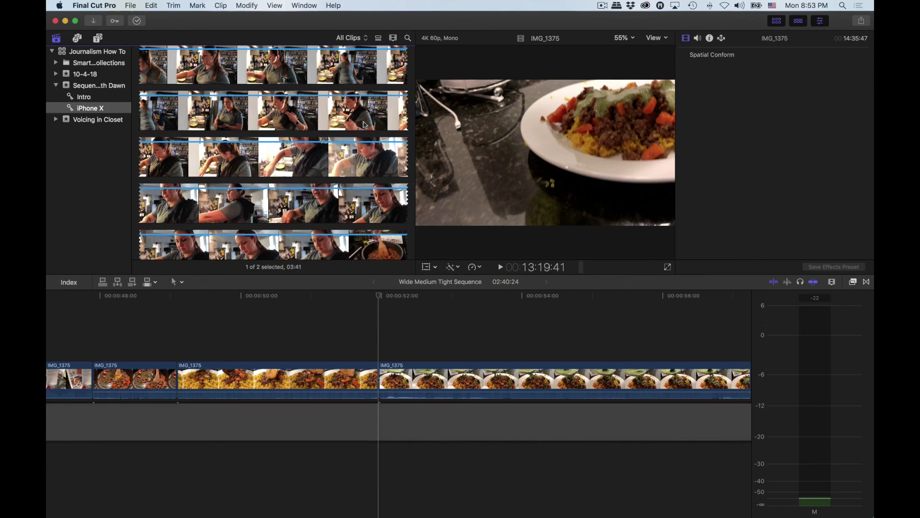
scroll(365, 124, up, 1)
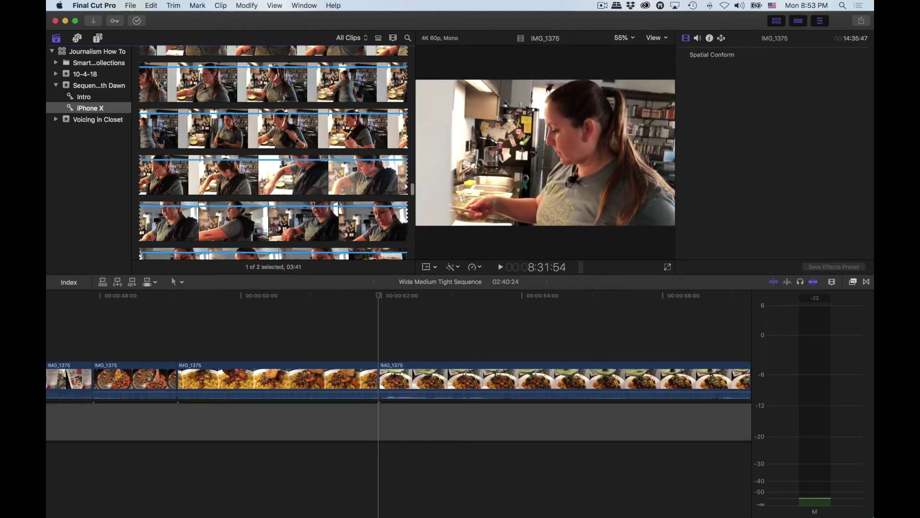
scroll(157, 85, up, 2)
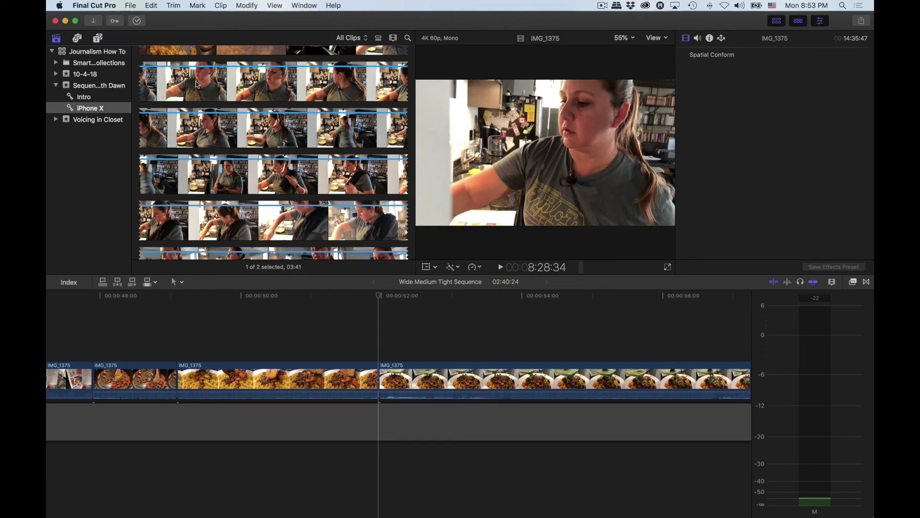
key(i)
key(space)
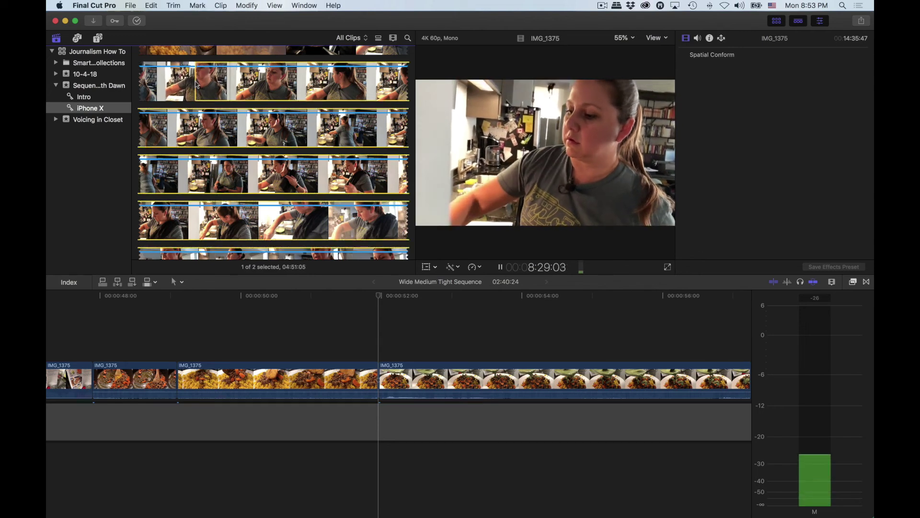
key(i)
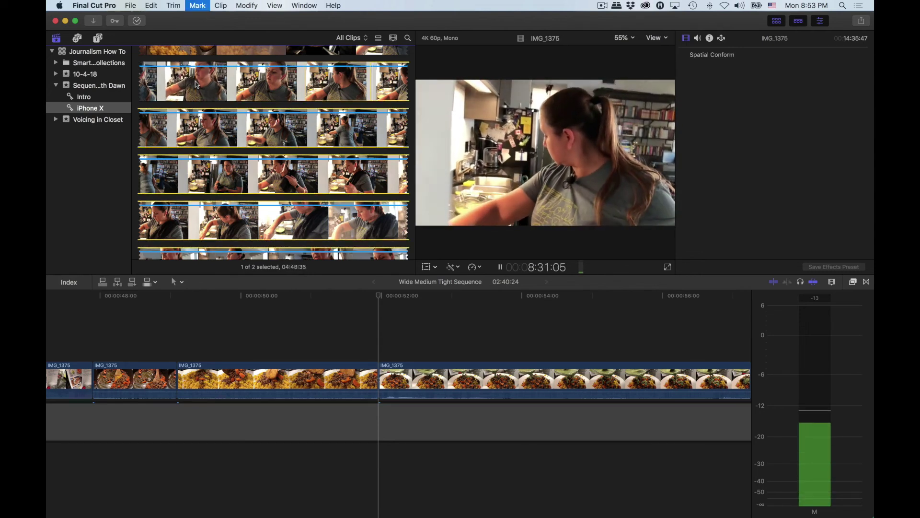
key(o)
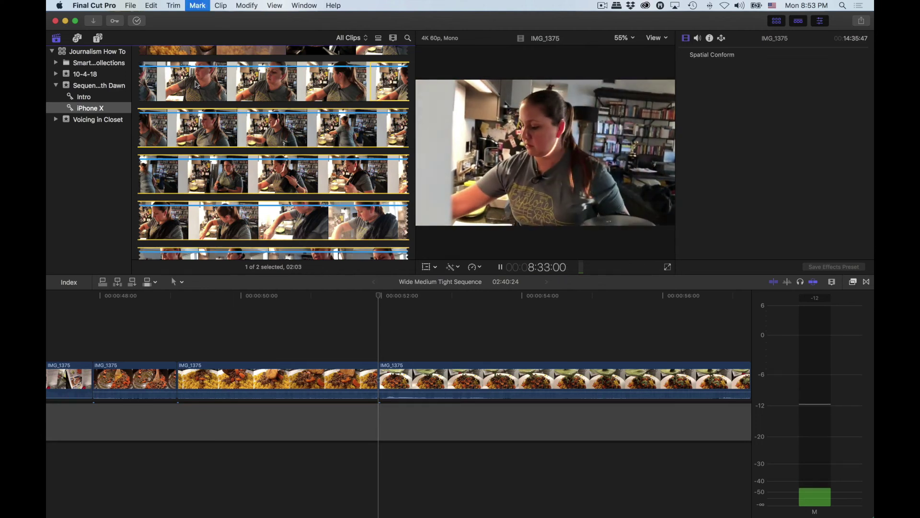
key(space)
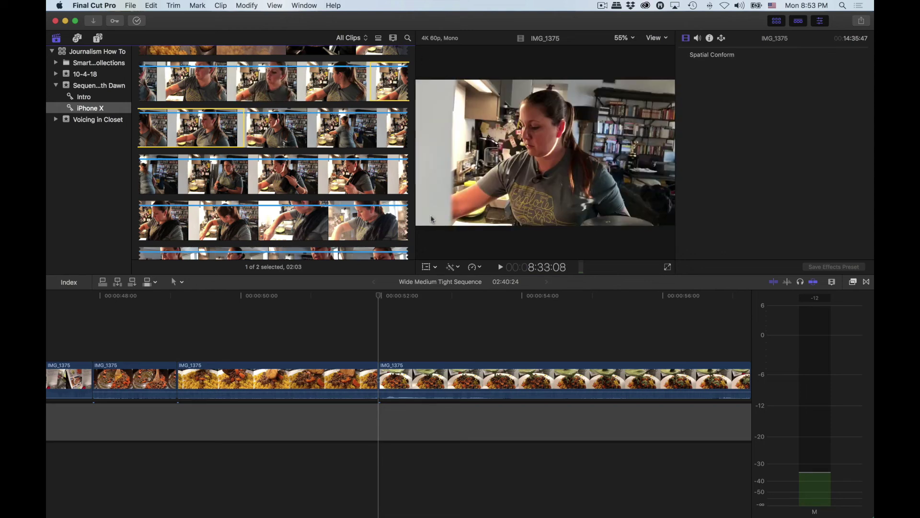
Step: Place the marked shot of the woman at 51:29, in the main storyline between the beef-on-rice and sauce-pouring clips
mouse_move(390, 294)
mouse_down()
mouse_move(376, 296)
mouse_move(402, 295)
mouse_move(382, 303)
mouse_up()
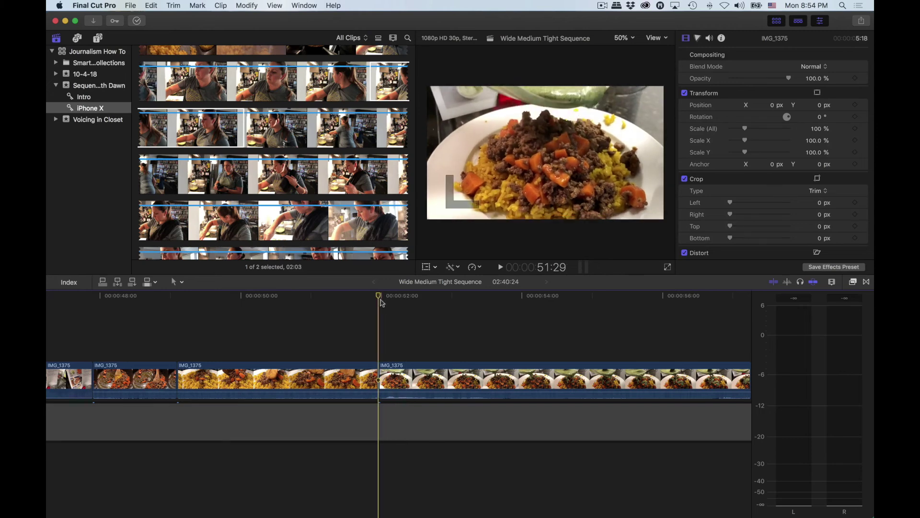
key(q)
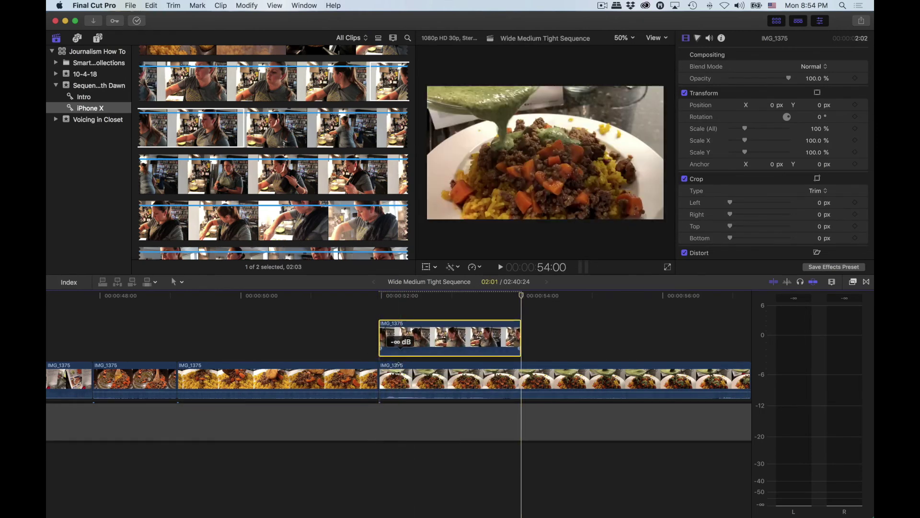
drag(405, 384, 548, 386)
drag(446, 338, 446, 382)
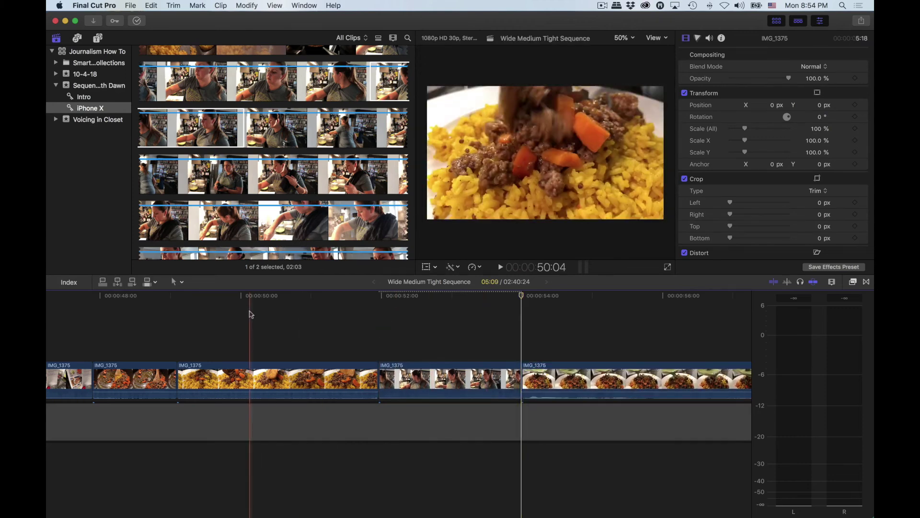
Step: Shorten the woman clip to end at 52:26 and move the sauce-pouring clip up to close the gap
key(space)
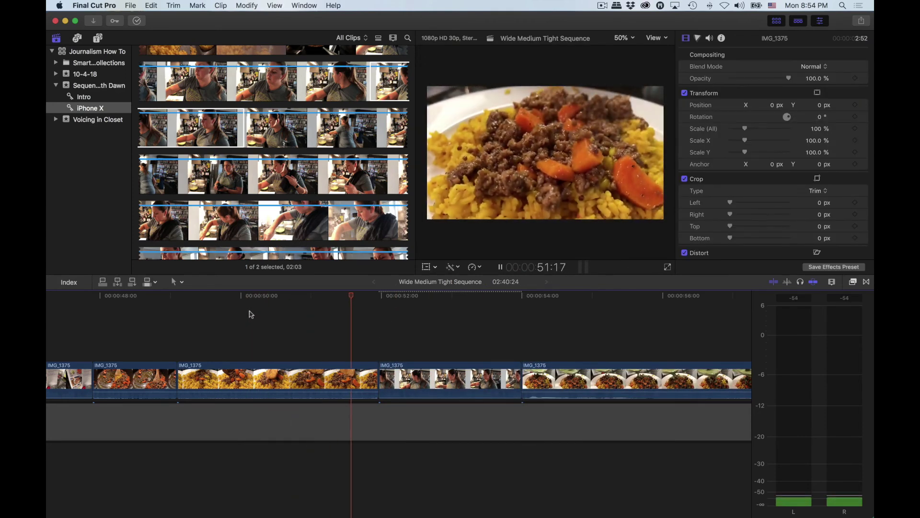
key(space)
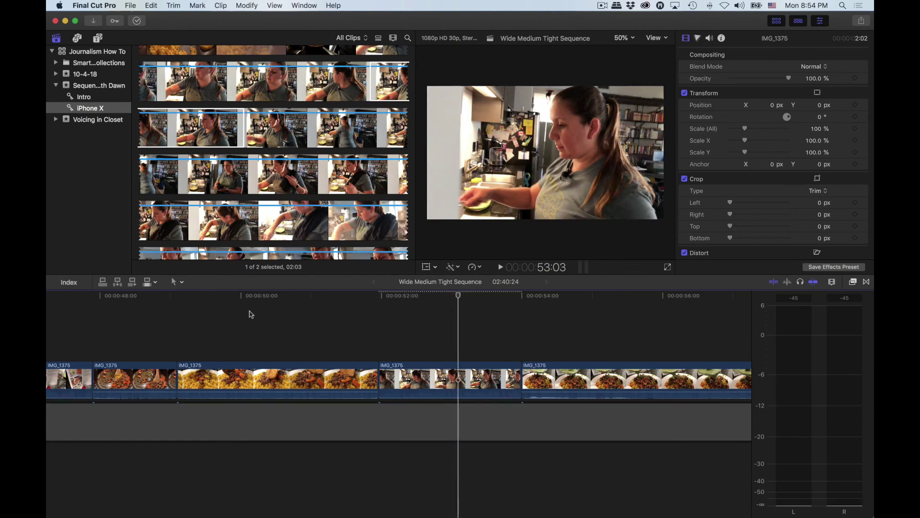
click(333, 318)
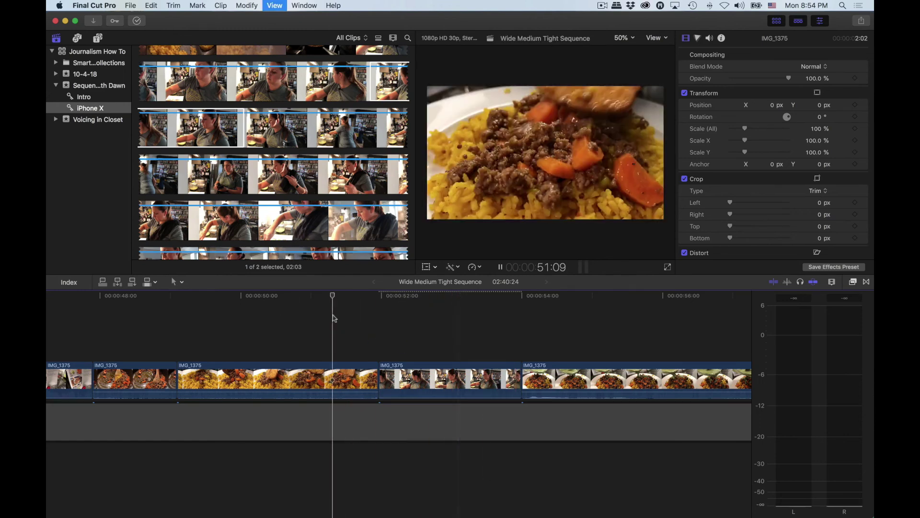
key(space)
key(space)
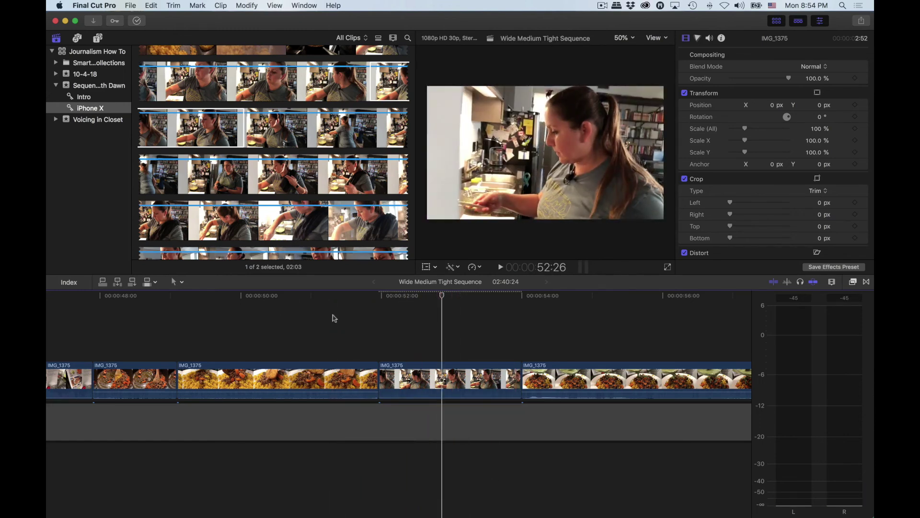
click(508, 379)
drag(521, 377, 429, 370)
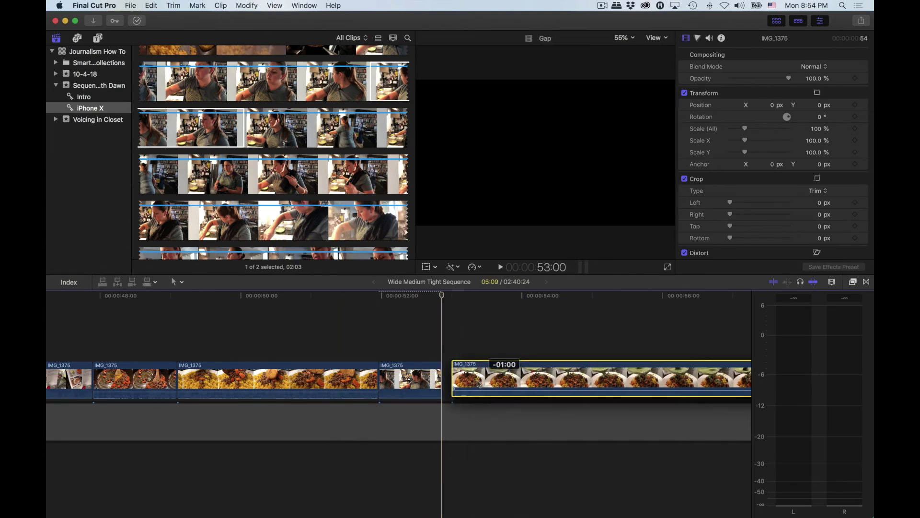
Step: Replay the sequence from the beef-on-rice clip through the shortened woman clip and into the sauce-pouring clip
click(259, 344)
key(space)
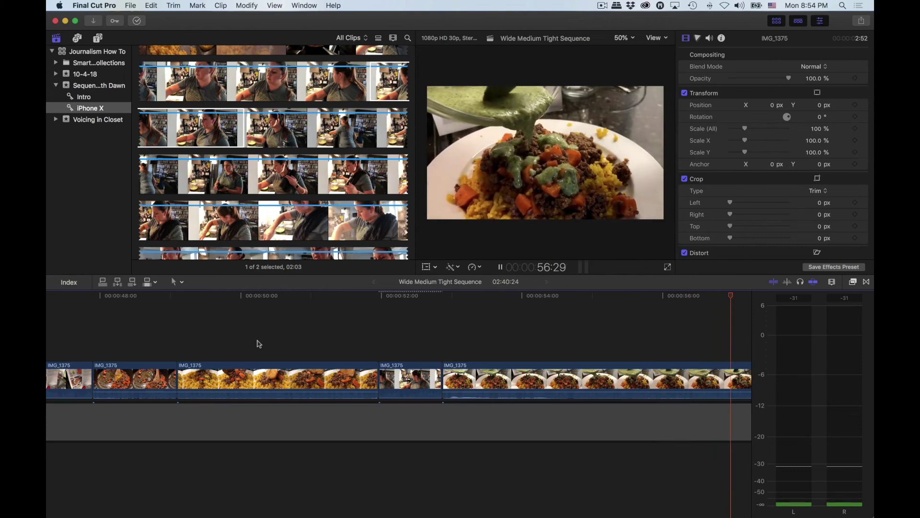
key(space)
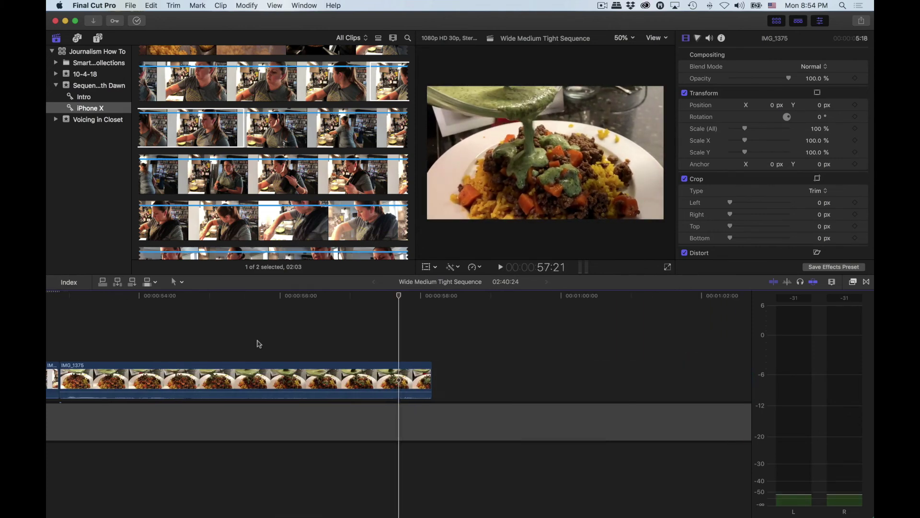
key(super+minus)
key(super+minus)
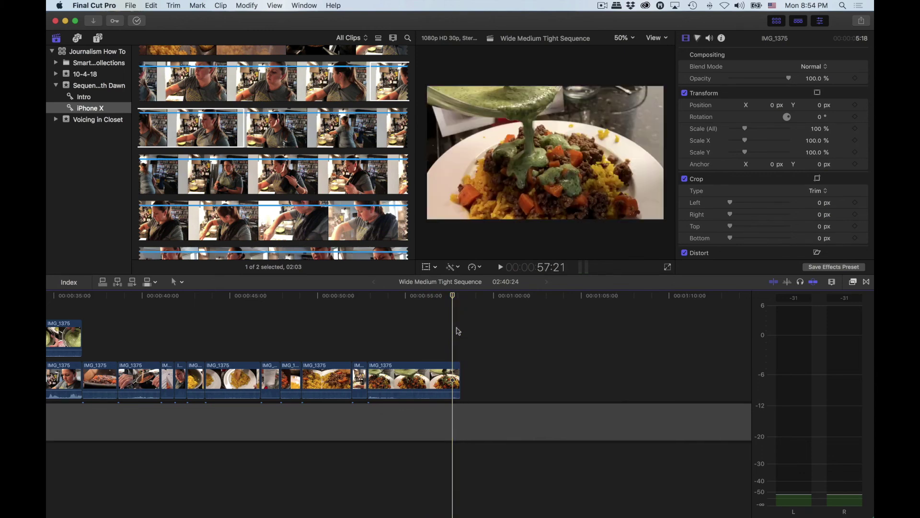
Step: Find the shot of the finished dish beside the recipe card and mark a 2:25 range starting at 13:56:14
scroll(394, 196, down, 15)
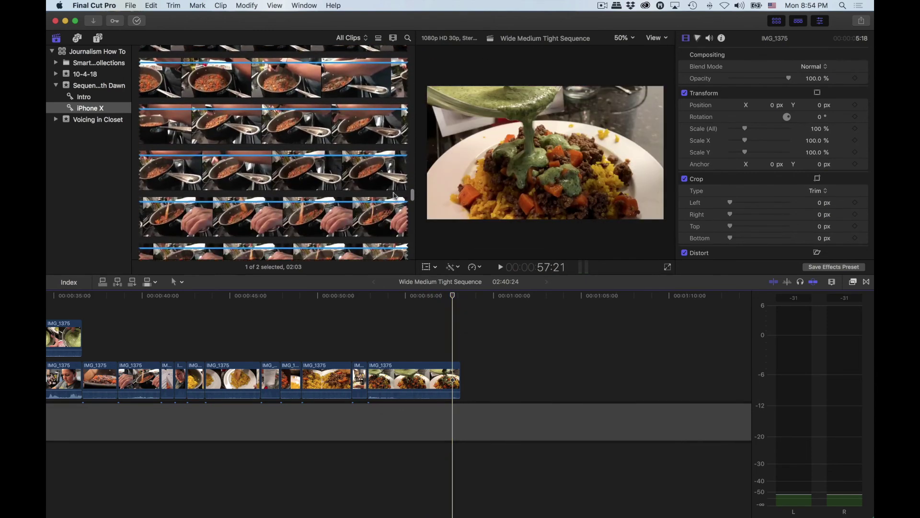
scroll(394, 196, down, 15)
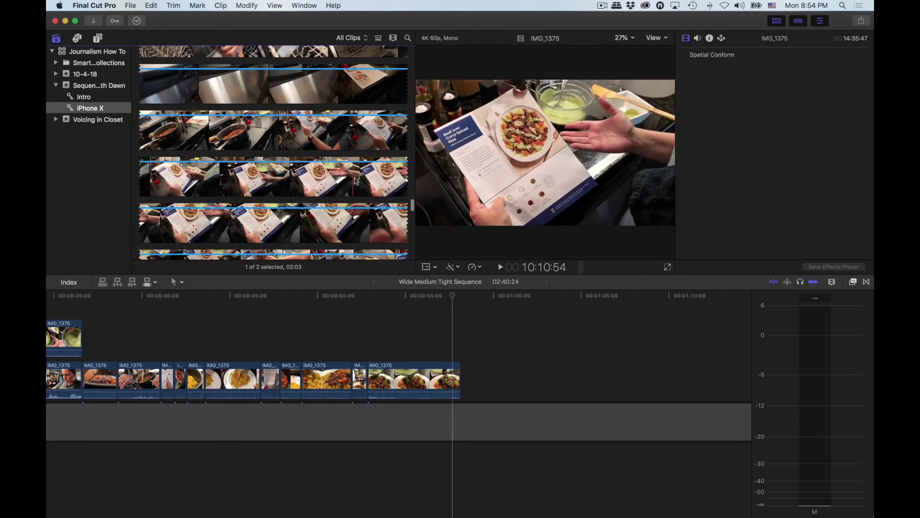
scroll(369, 181, down, 3)
scroll(369, 181, down, 4)
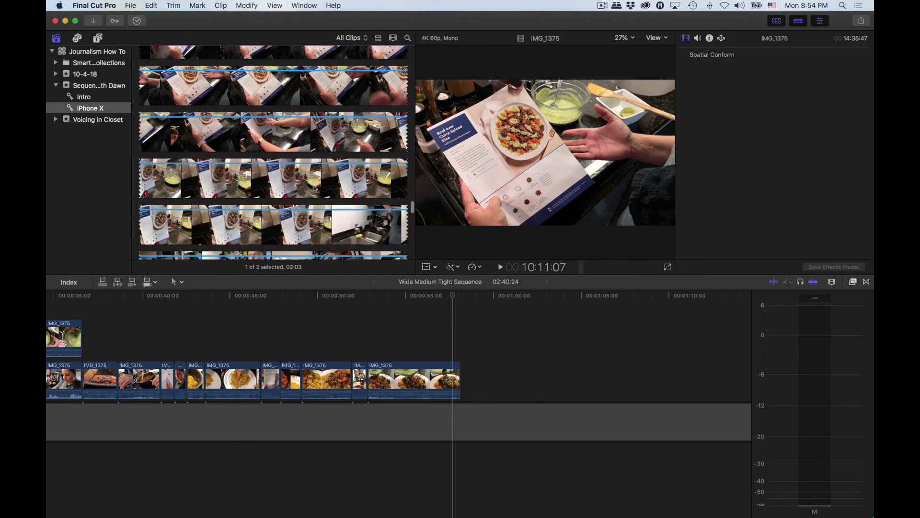
scroll(335, 186, down, 6)
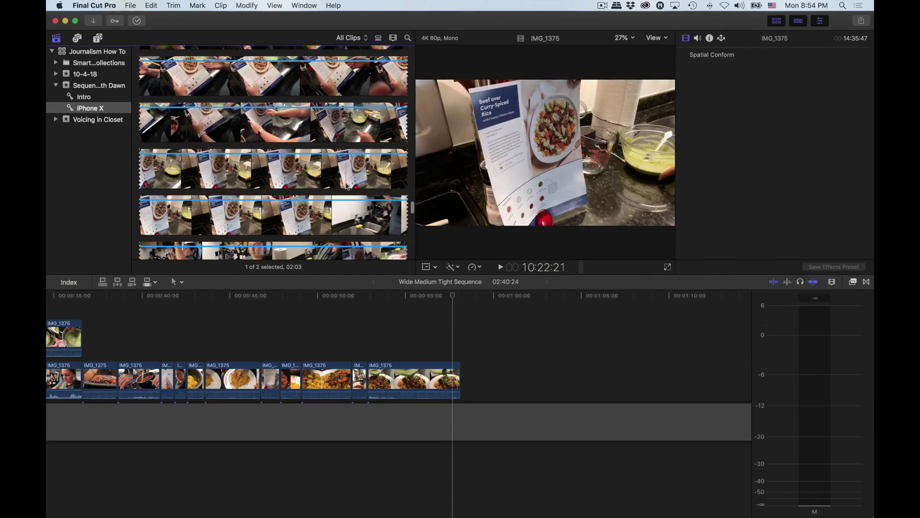
scroll(348, 186, down, 10)
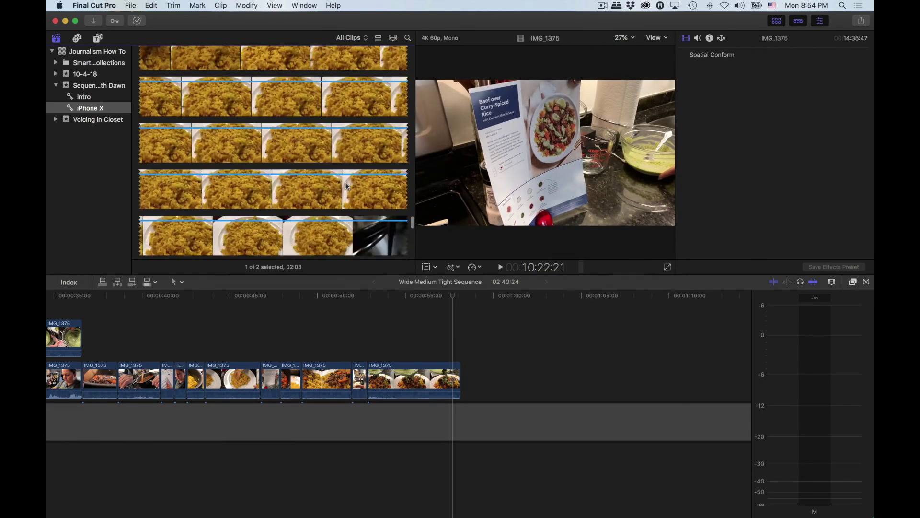
scroll(347, 186, down, 10)
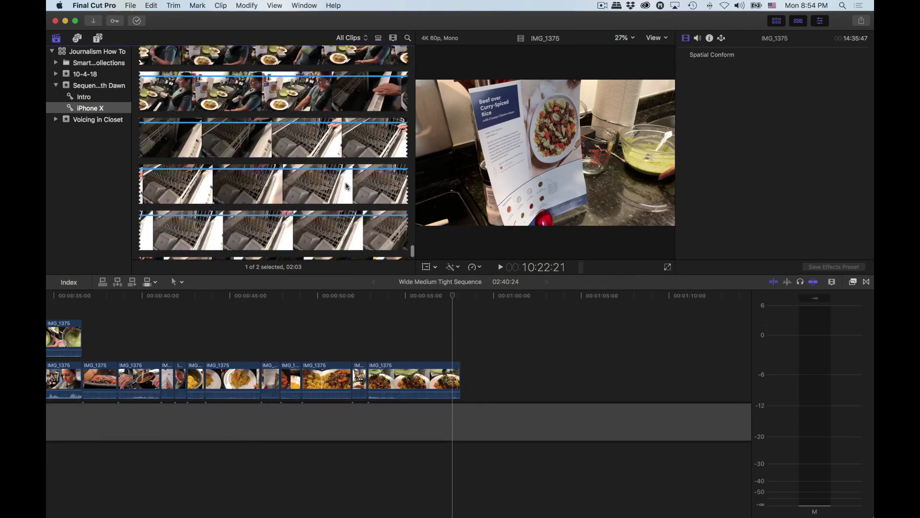
scroll(338, 185, up, 4)
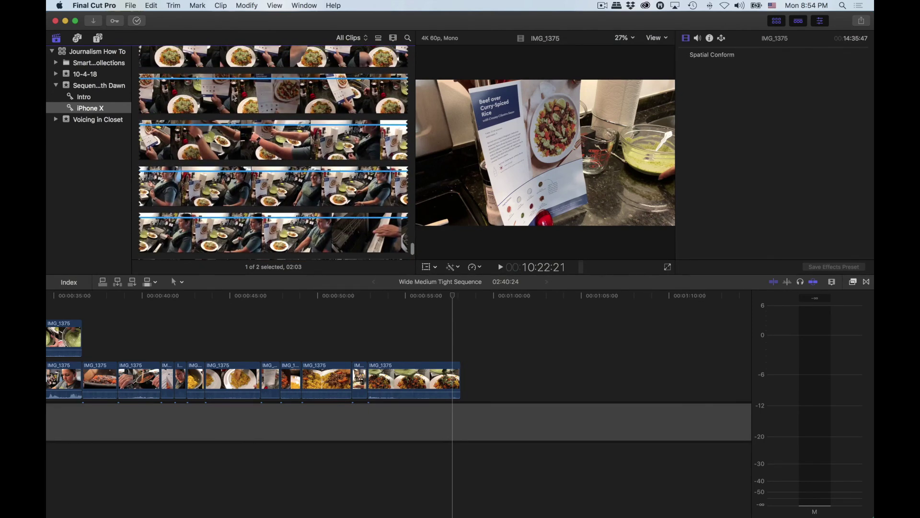
scroll(235, 61, up, 2)
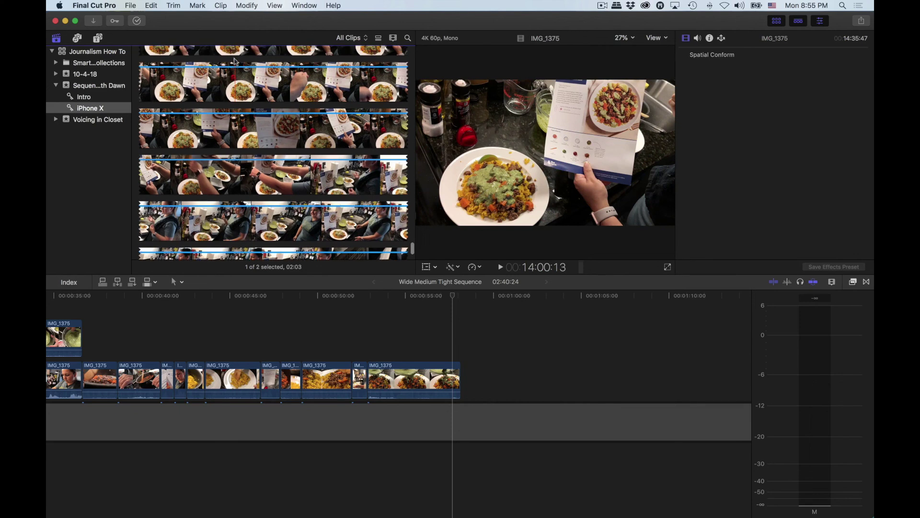
scroll(234, 67, up, 3)
key(i)
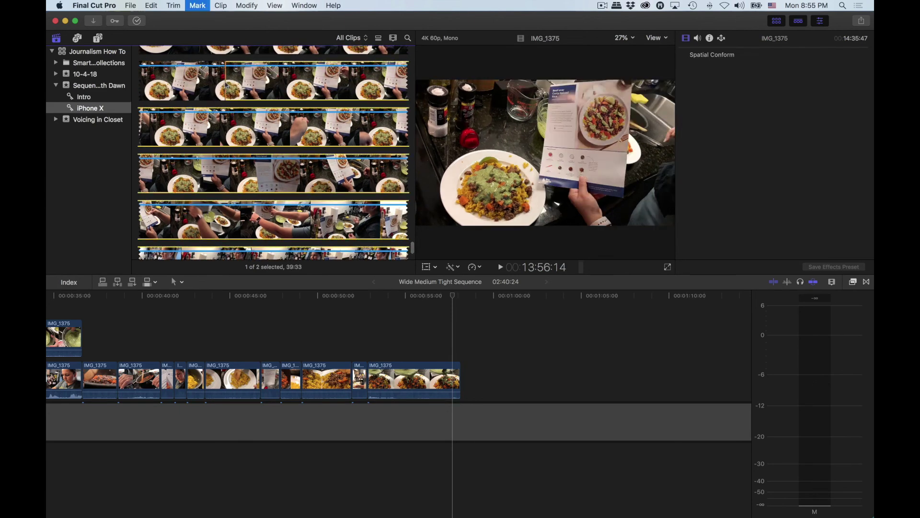
key(space)
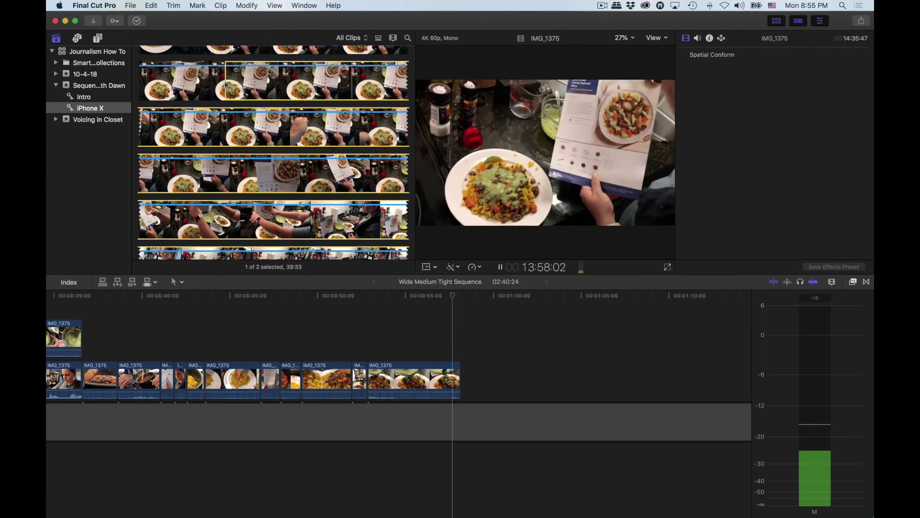
key(o)
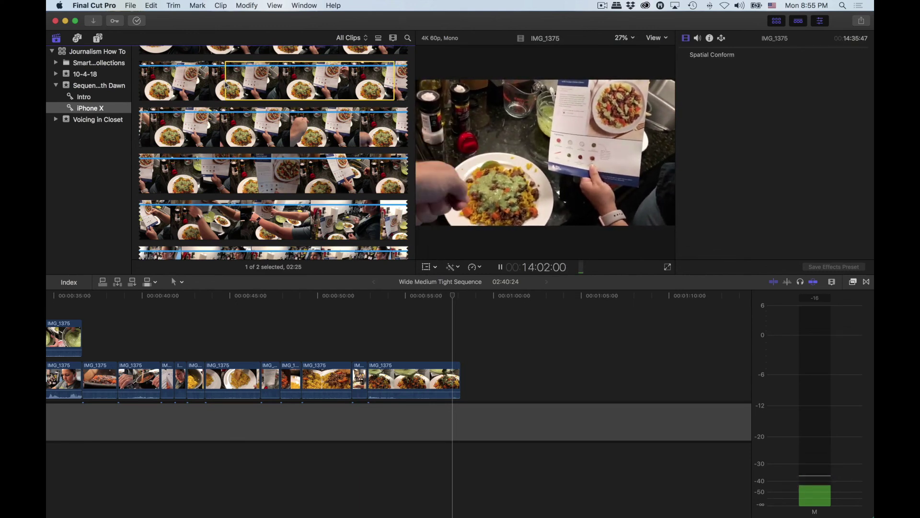
key(space)
Step: Move the start of the marked range back to 13:51:59 and play the finished-dish footage from there
scroll(225, 83, up, 5)
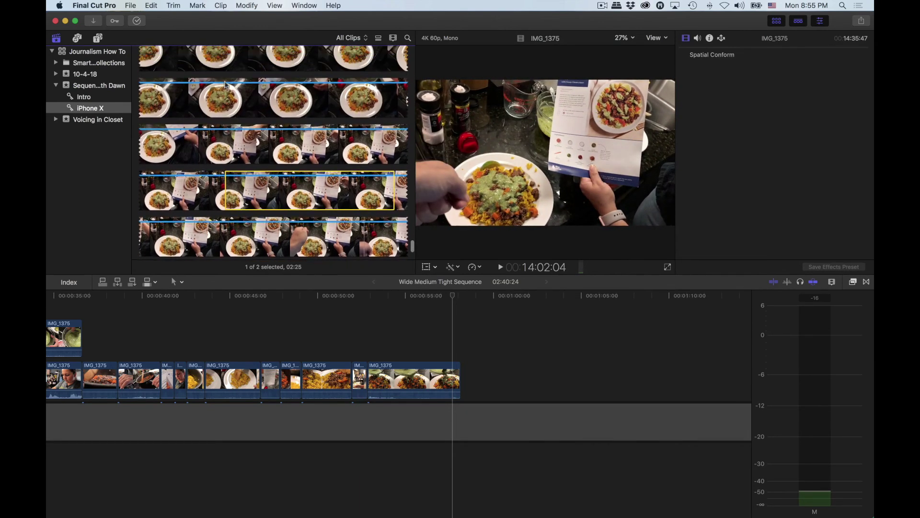
scroll(226, 84, up, 1)
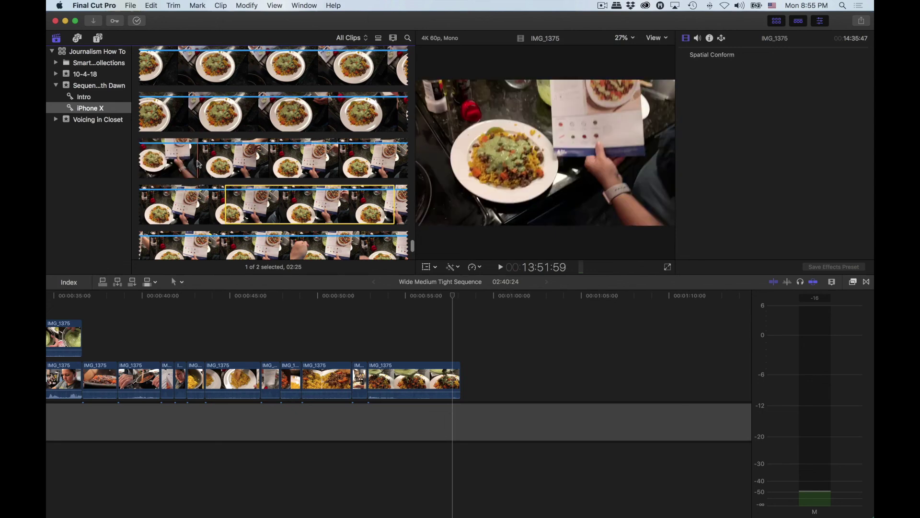
key(i)
key(space)
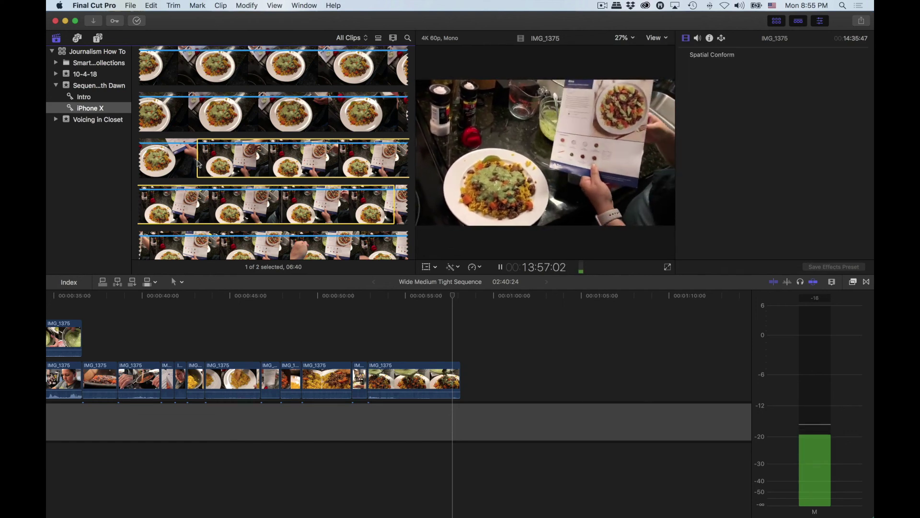
scroll(198, 163, down, 1)
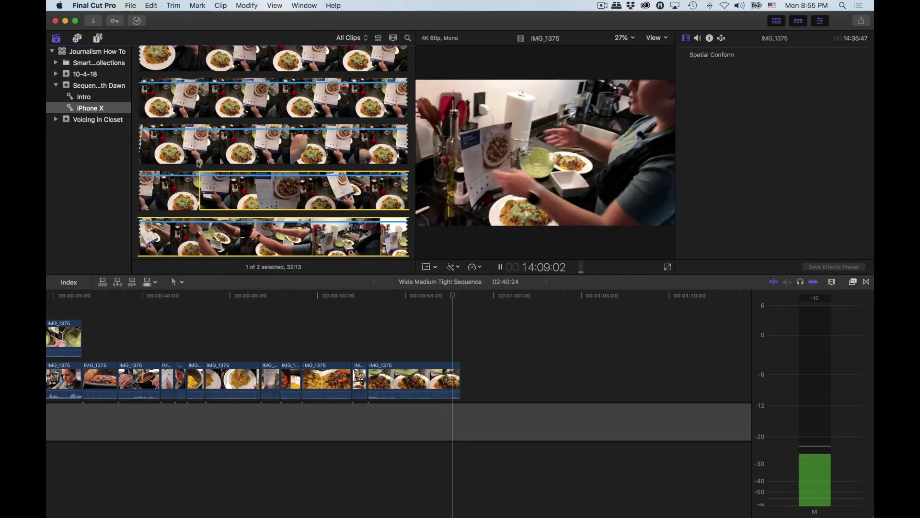
key(space)
Step: Mark a 4:46 range of the finished-dish shot starting at 13:55:22
click(166, 103)
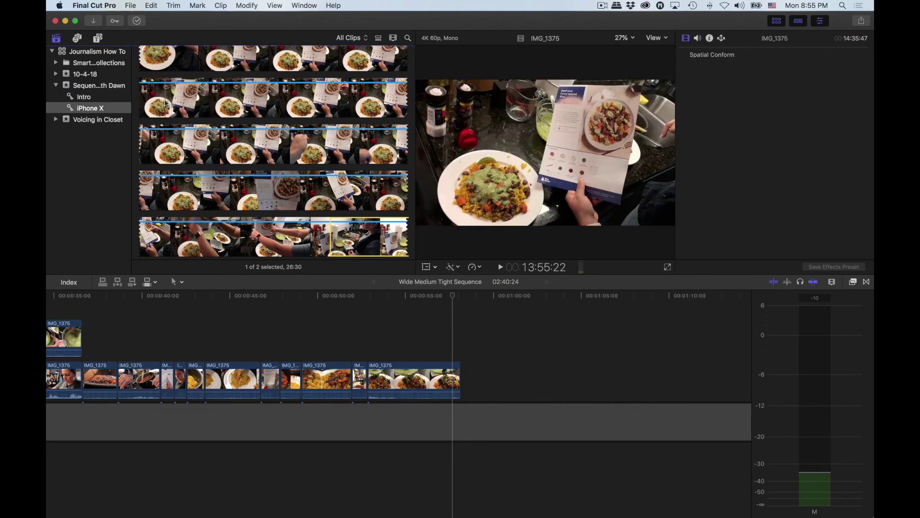
key(space)
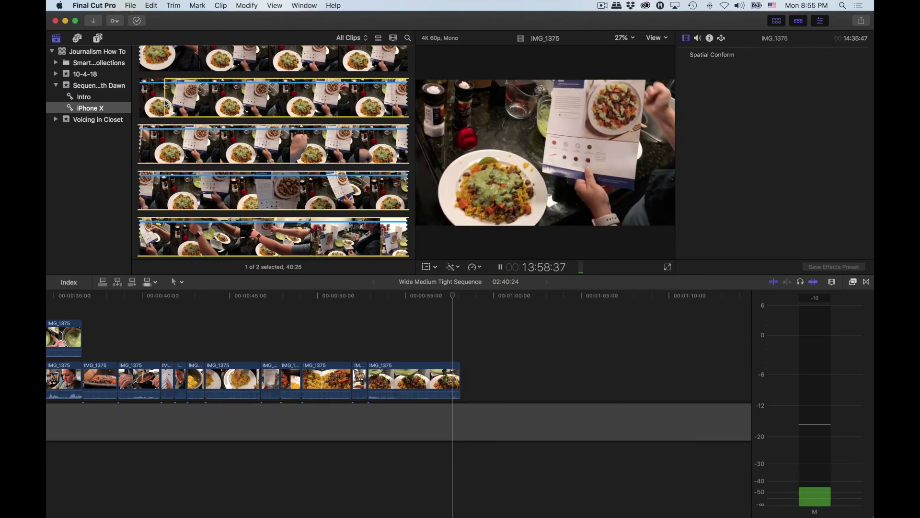
key(space)
key(o)
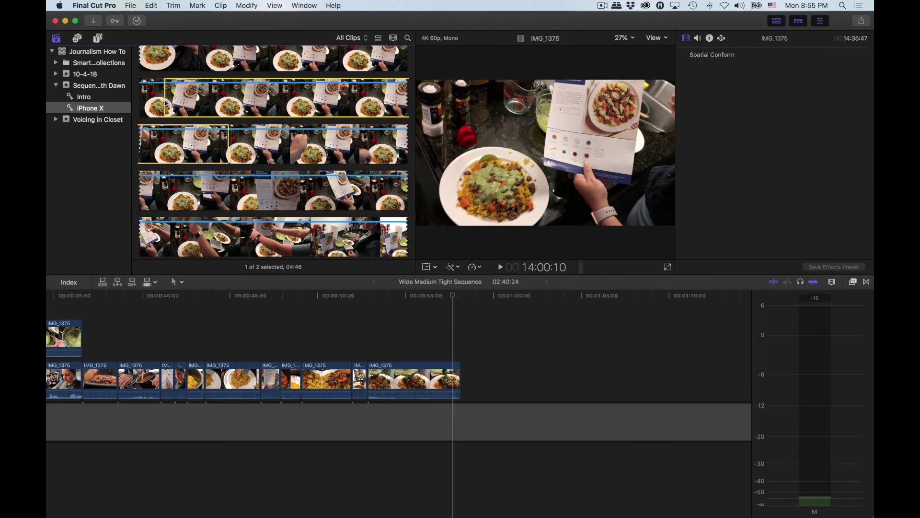
Step: Connect the marked finished-dish shot at 58:05, directly after the sauce-pouring clip
drag(475, 298, 460, 298)
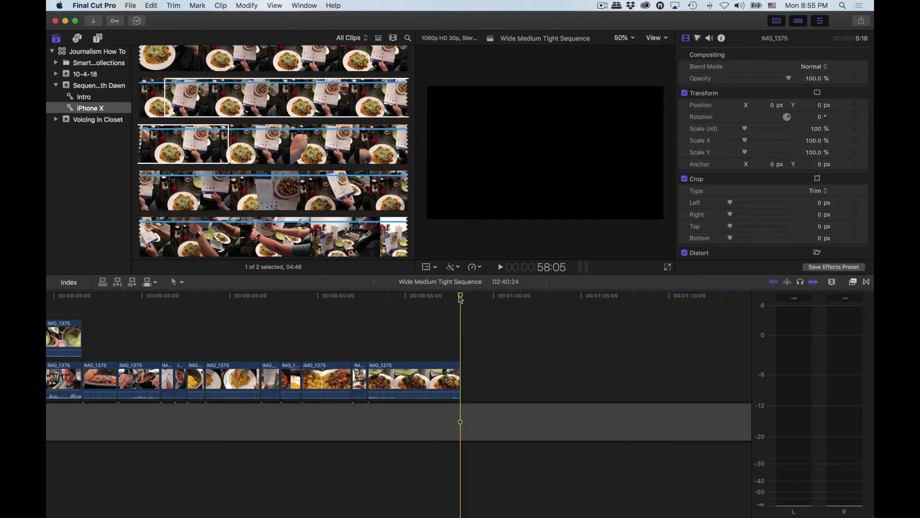
key(q)
click(524, 390)
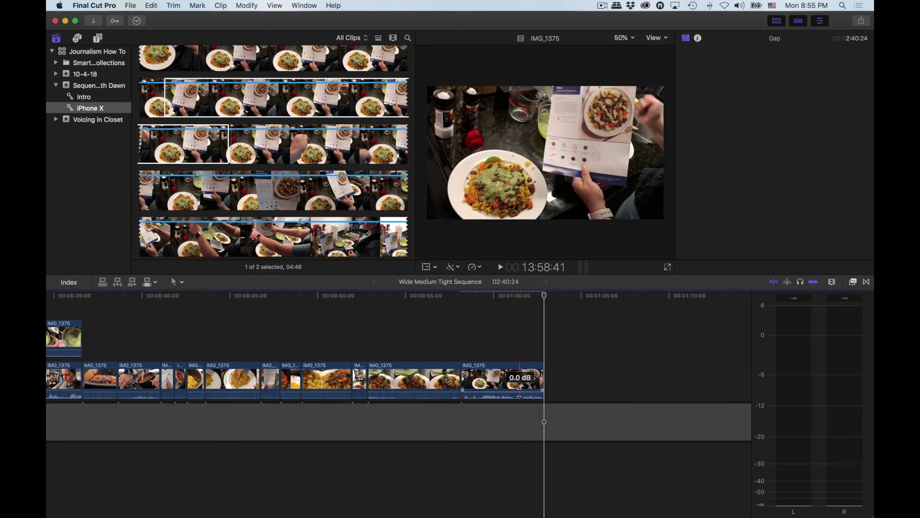
Step: Replay the sauce-pouring clip into the newly added finished-dish clip
click(479, 411)
click(384, 333)
key(space)
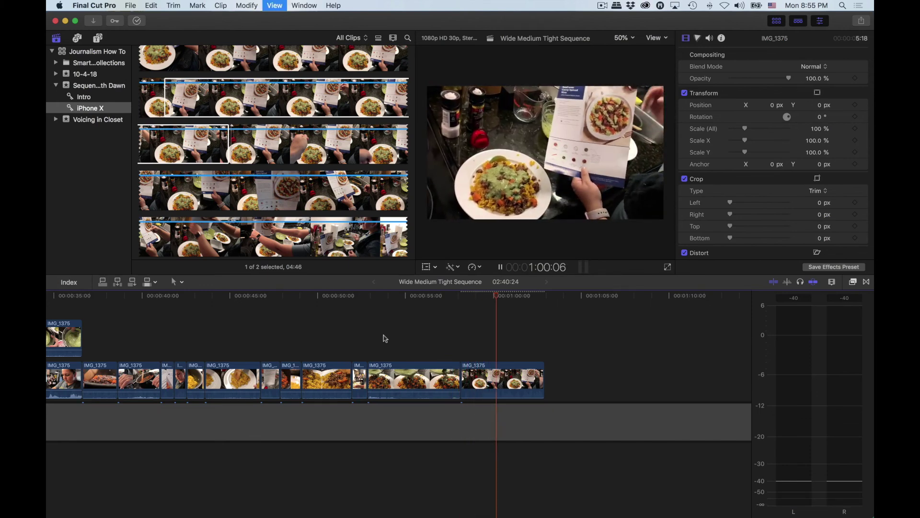
key(space)
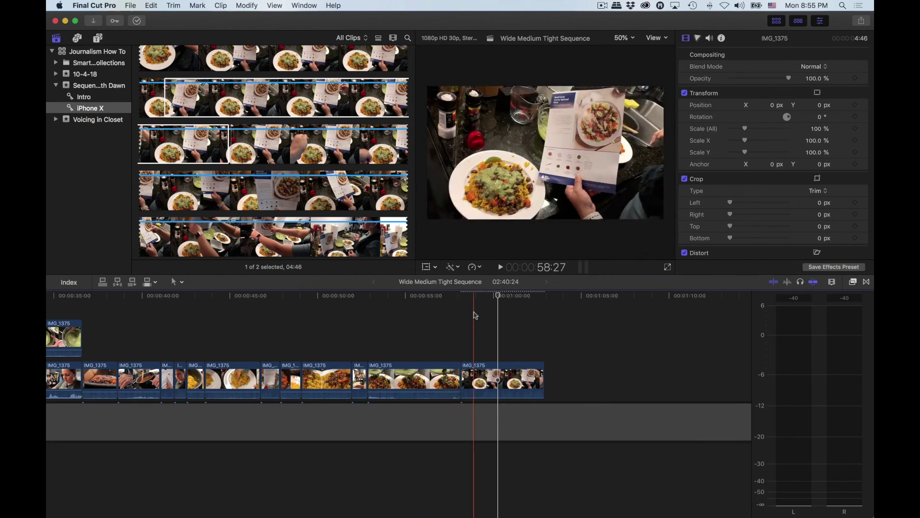
Step: Delete the finished-dish clip at the end of the sequence
click(486, 373)
key(Delete)
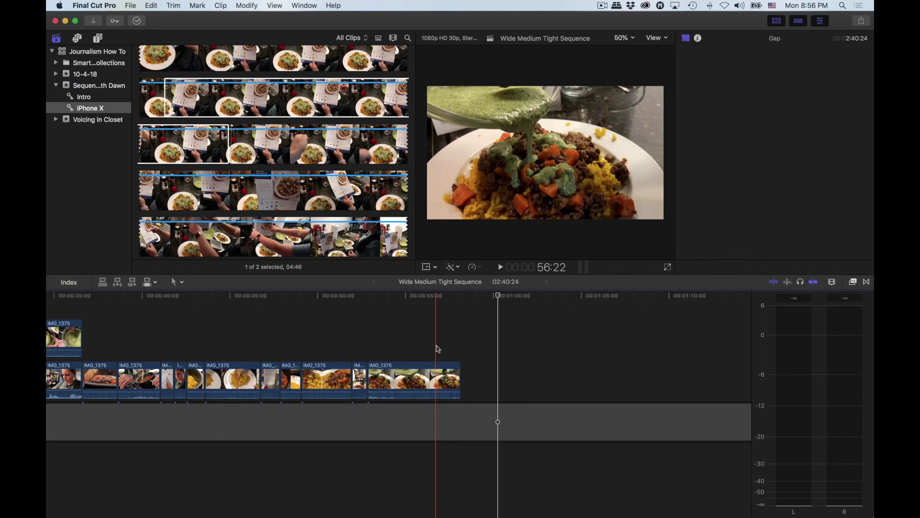
click(428, 339)
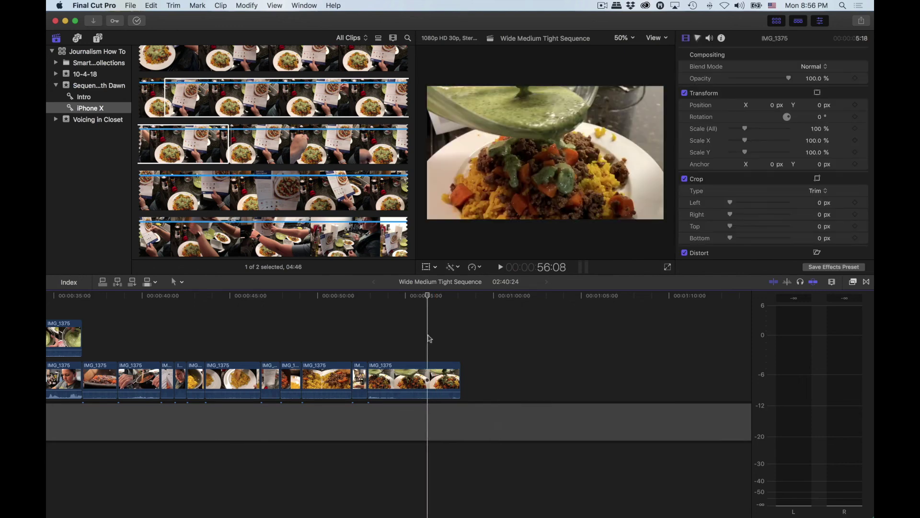
Step: Cut the gap clip at 58:05, where the last clip ends, and delete its remainder
scroll(430, 339, left, 6)
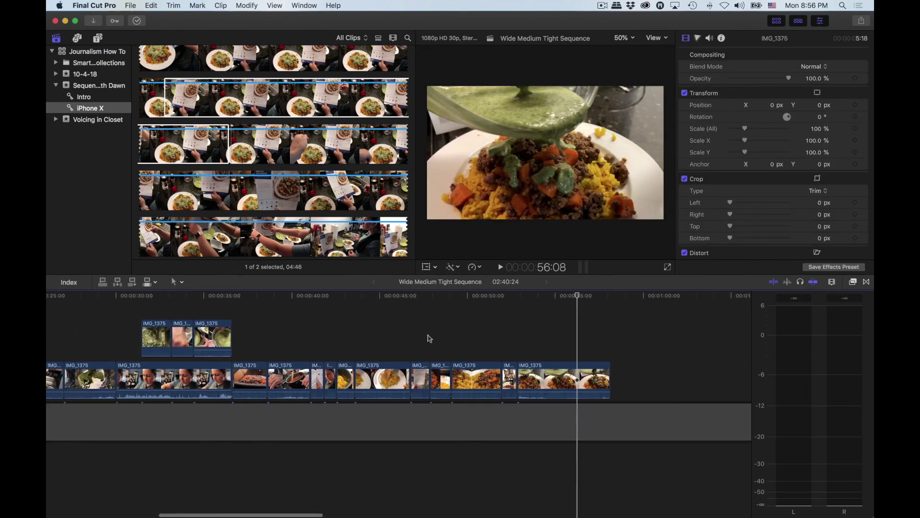
drag(591, 298, 617, 299)
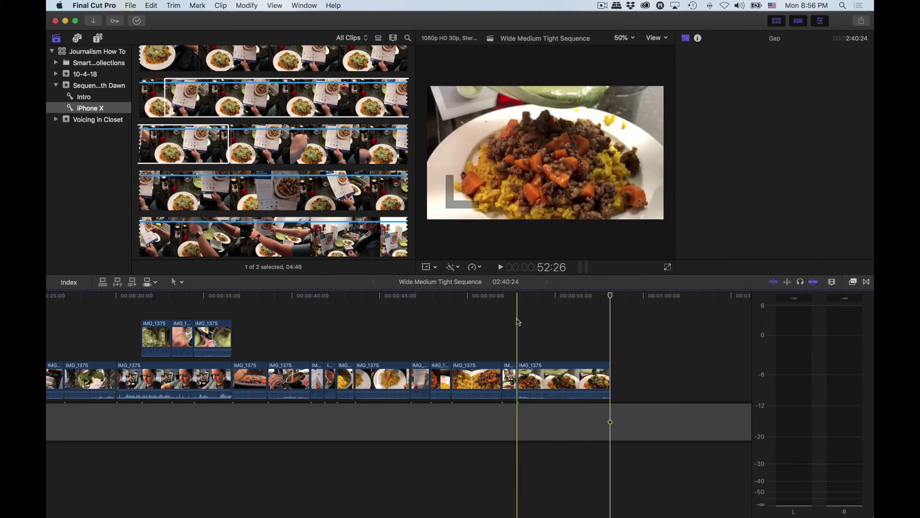
key(super+minus)
scroll(518, 322, left, 2)
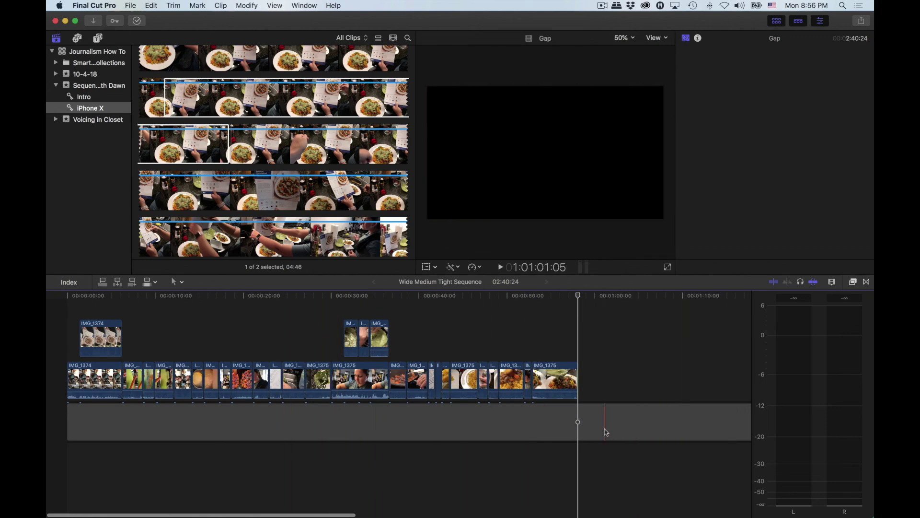
click(584, 428)
key(a)
click(593, 427)
key(Delete)
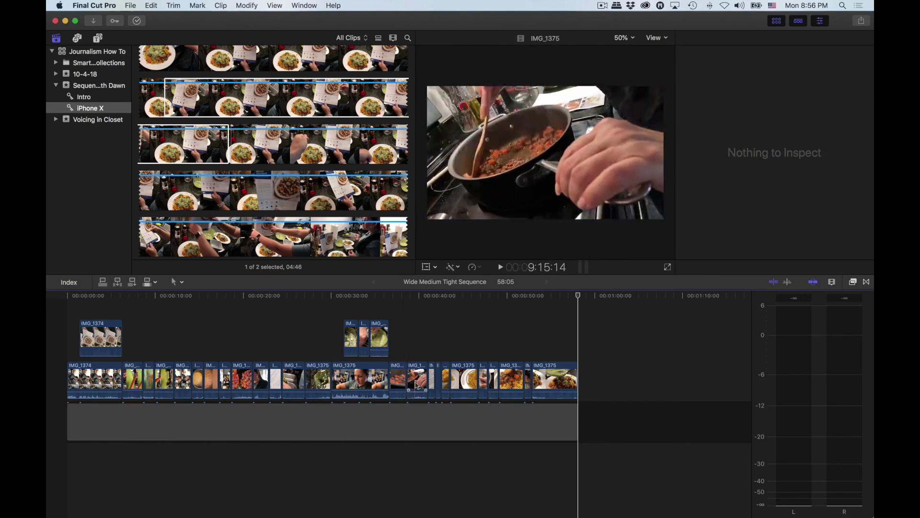
Step: Return the playhead to the sequence start and hide the audio meters, sidebar, browser and inspector
click(68, 297)
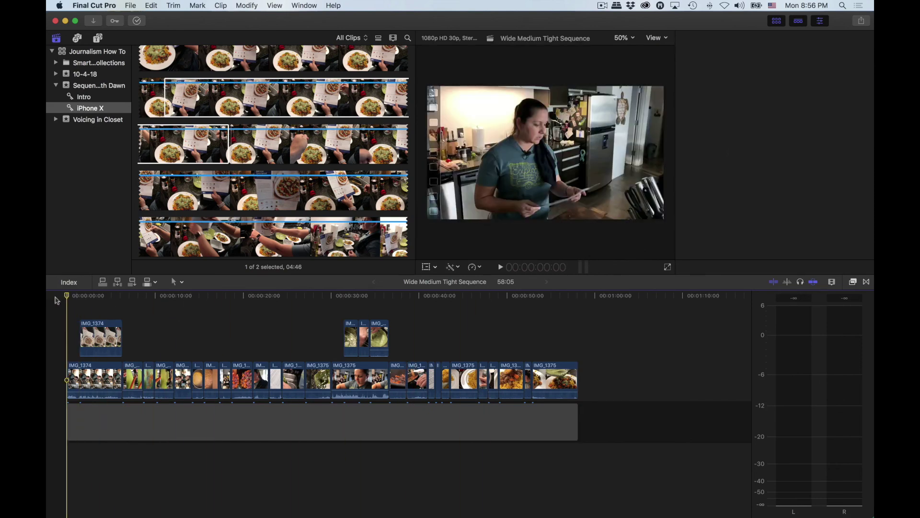
click(584, 267)
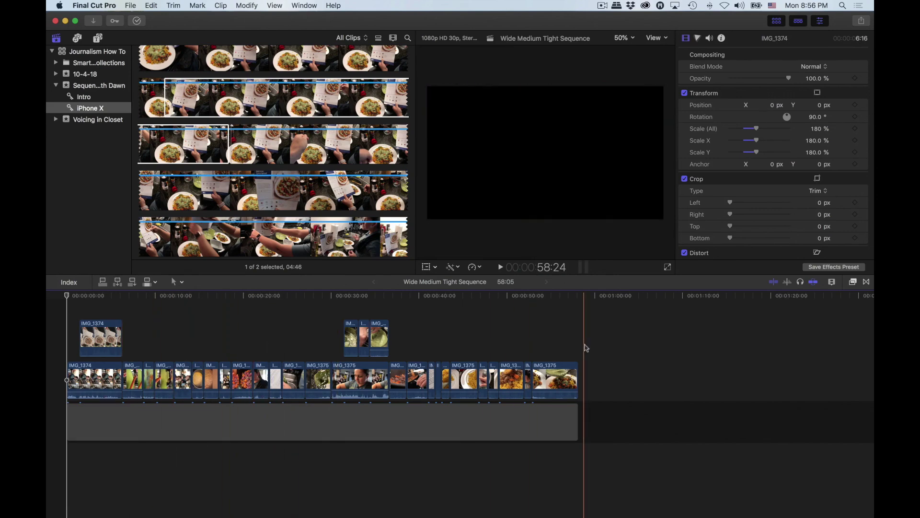
click(319, 5)
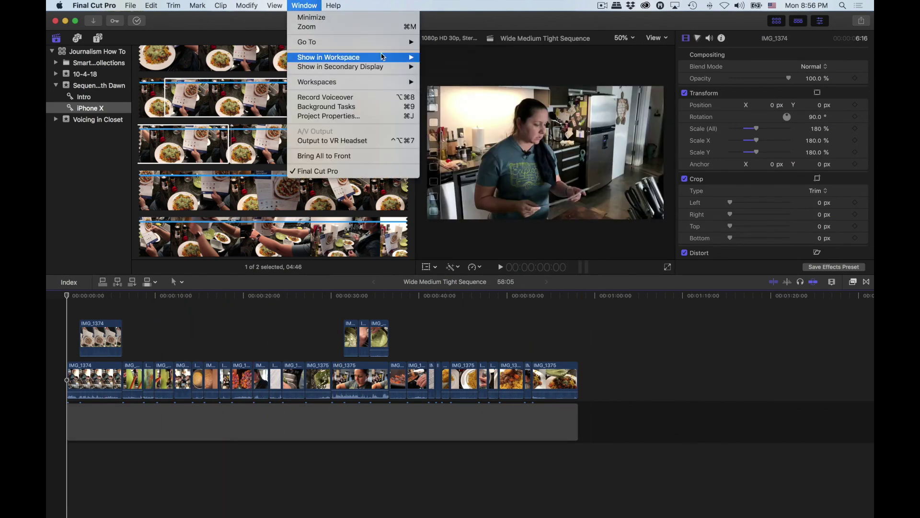
mouse_move(383, 57)
click(442, 57)
click(304, 5)
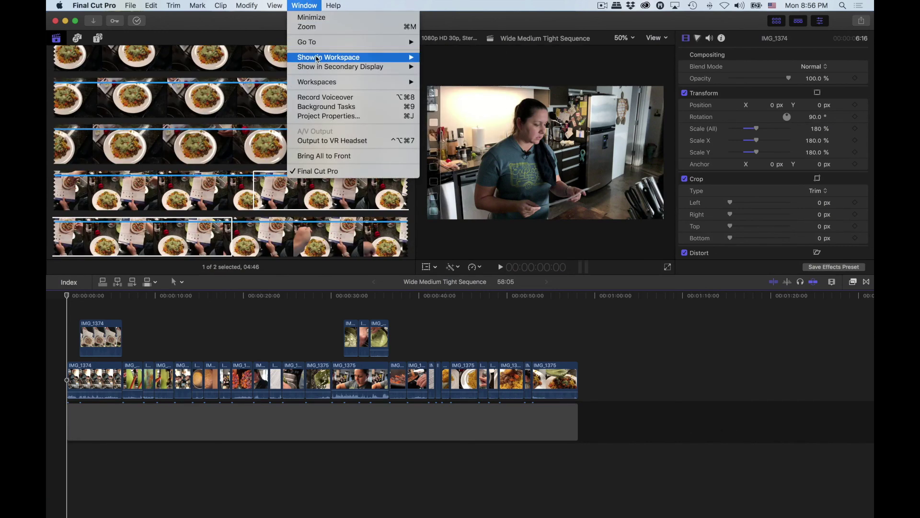
mouse_move(317, 58)
click(444, 68)
click(821, 21)
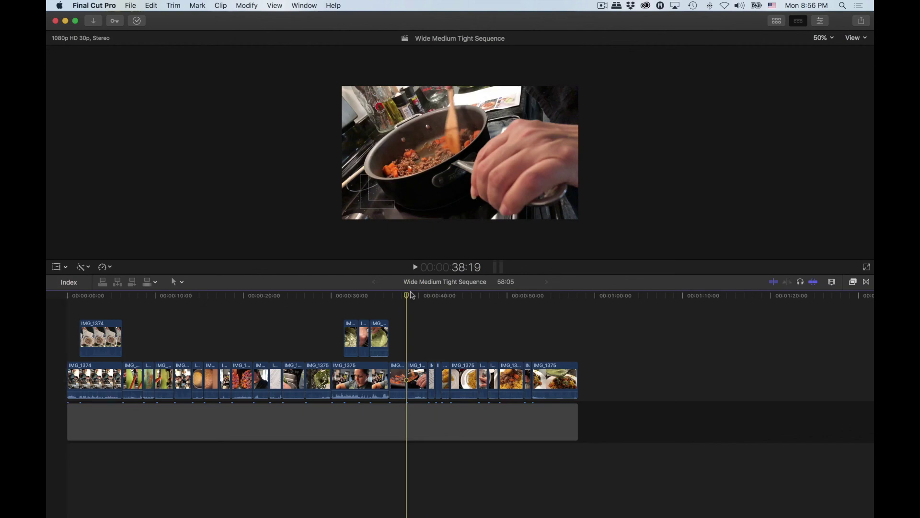
key(super+equal)
key(super+equal)
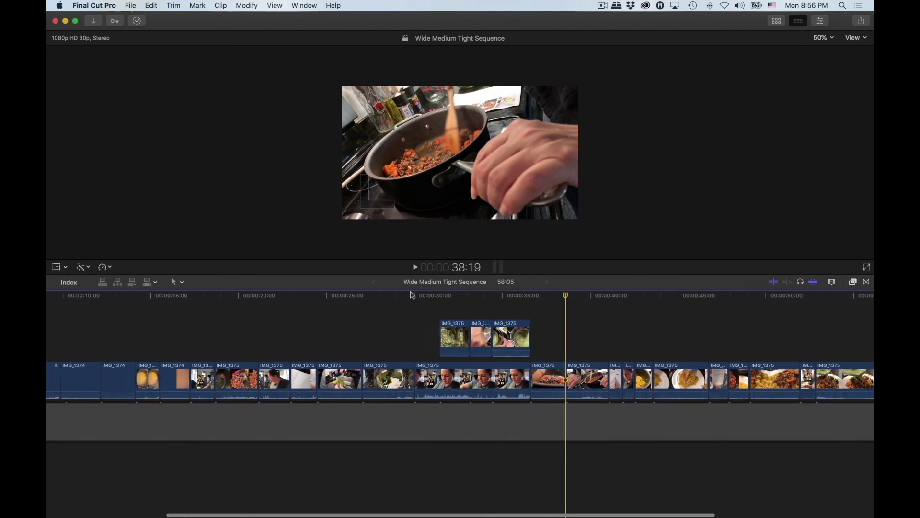
scroll(412, 295, left, 5)
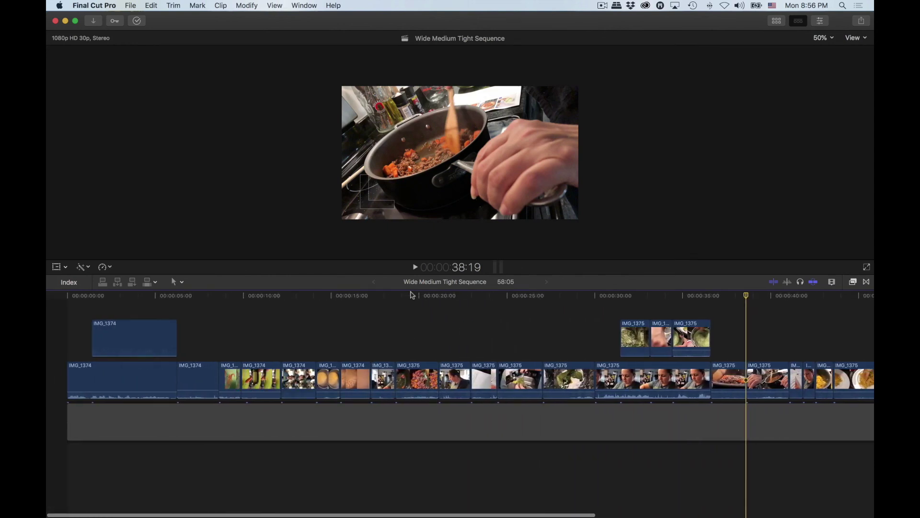
key(super+minus)
key(super+minus)
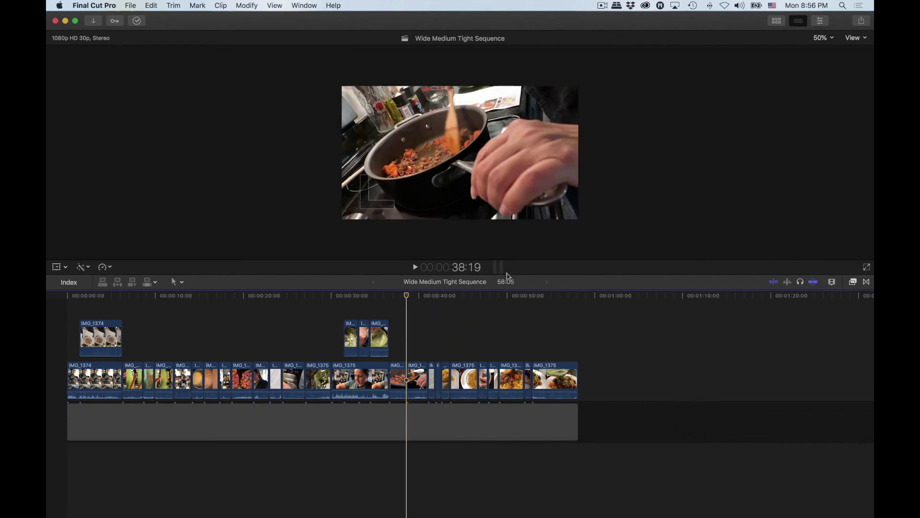
Step: Enlarge the viewer area by shrinking the timeline's height, and set the viewer's zoom to Fit
drag(507, 290, 508, 347)
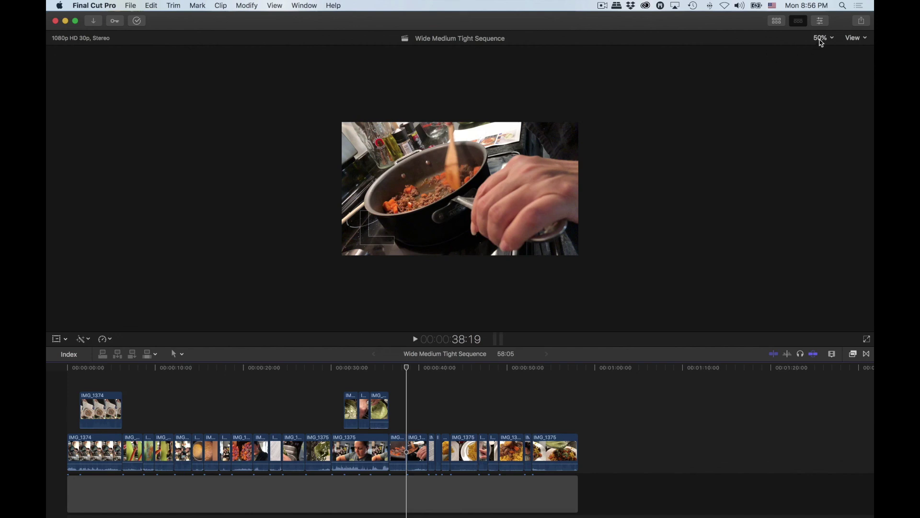
click(822, 40)
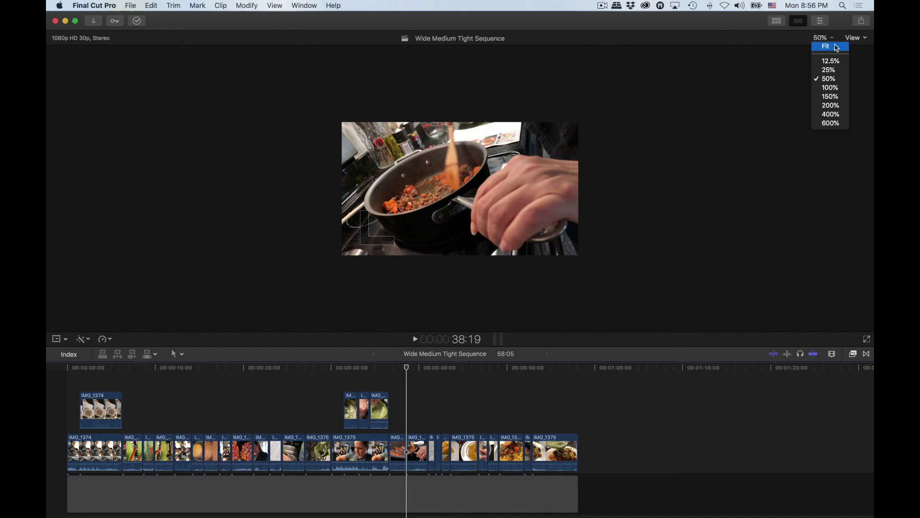
click(834, 50)
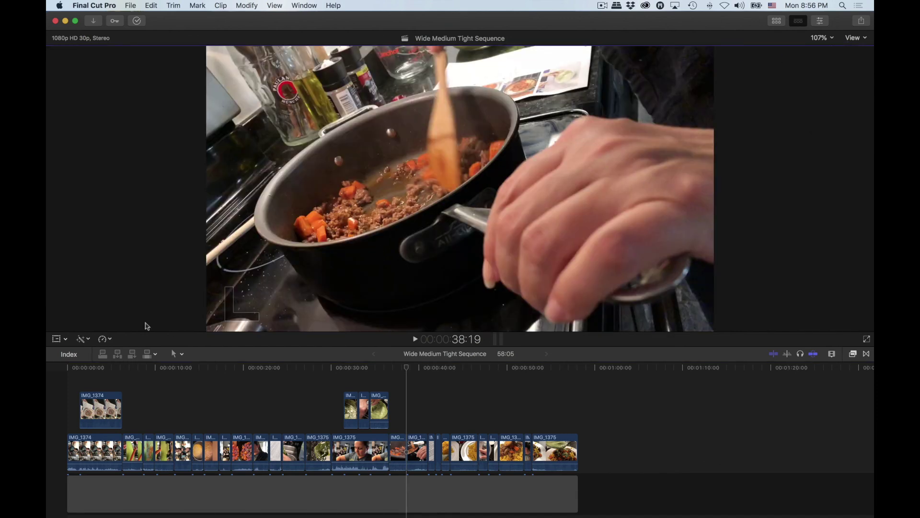
Step: Play the Wide Medium Tight Sequence from its very beginning
drag(103, 367, 48, 372)
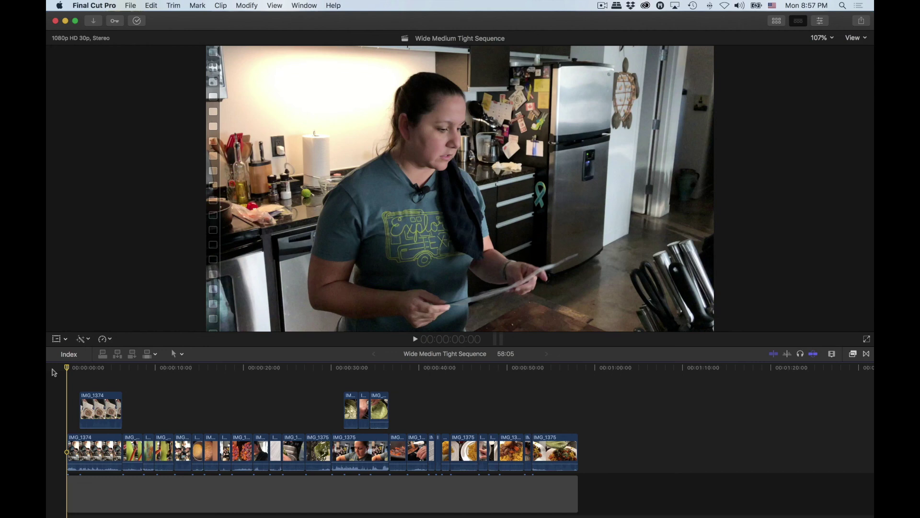
key(space)
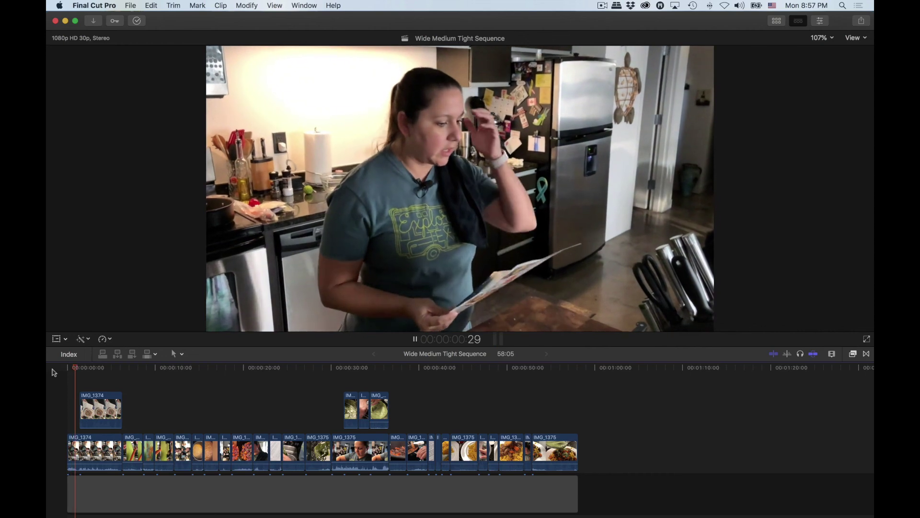